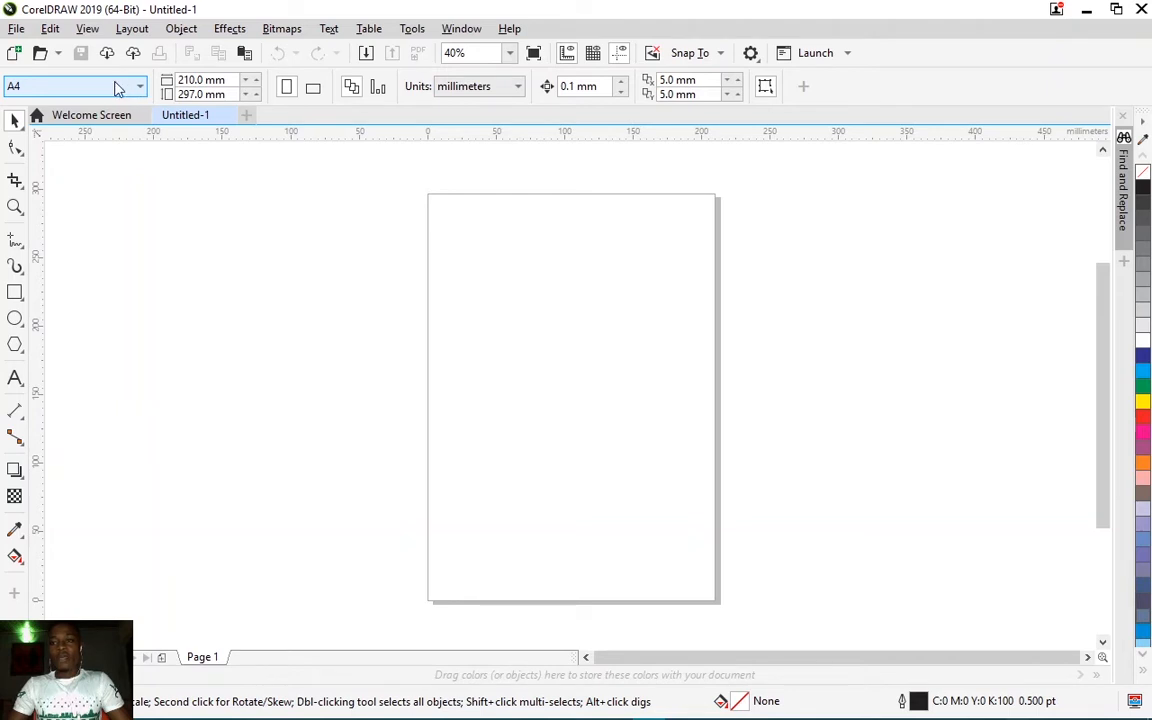
Step: Set the page size to A4
{"action": "left_click", "coordinate": [115, 87]}
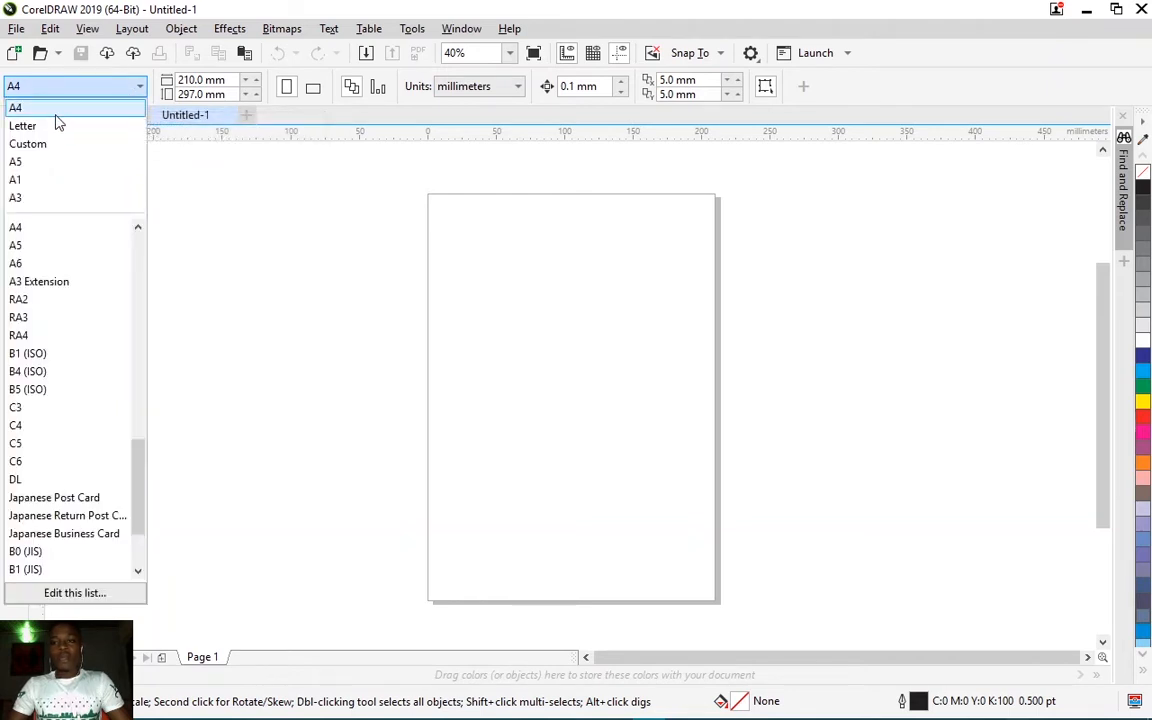
{"action": "left_click", "coordinate": [272, 211]}
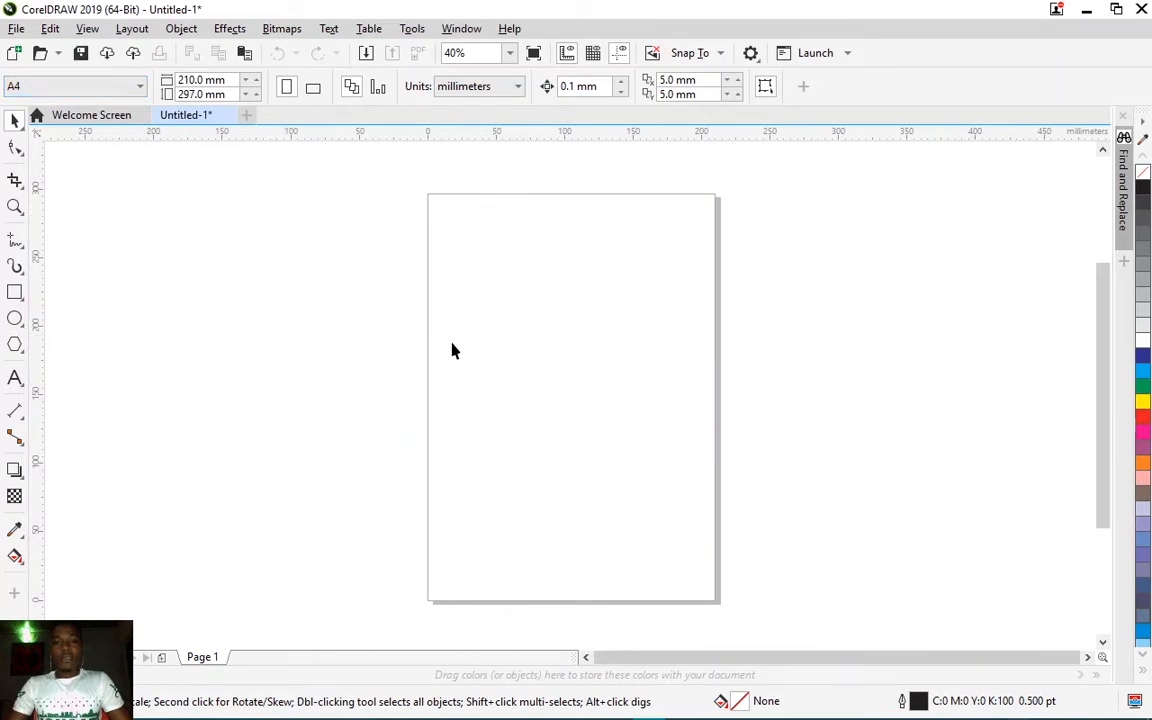
Step: Add the artistic text "COMPANY'S NAME" in the empty area beside the page
{"action": "left_click", "coordinate": [15, 378]}
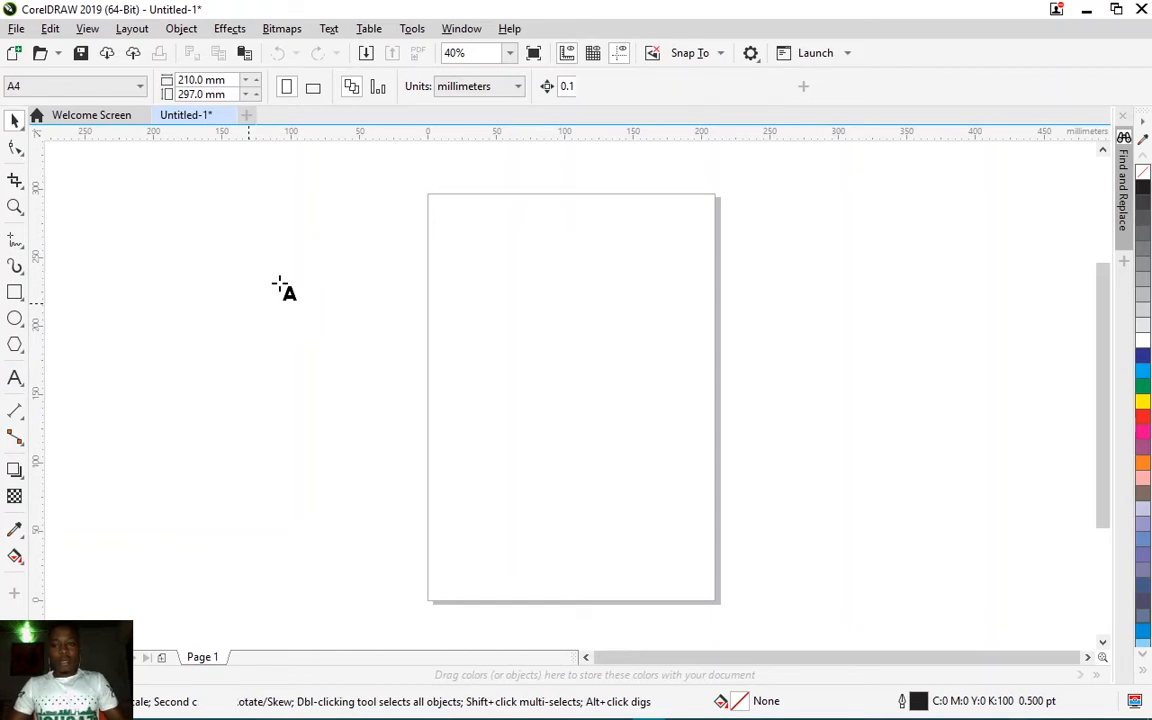
{"action": "left_click", "coordinate": [280, 285]}
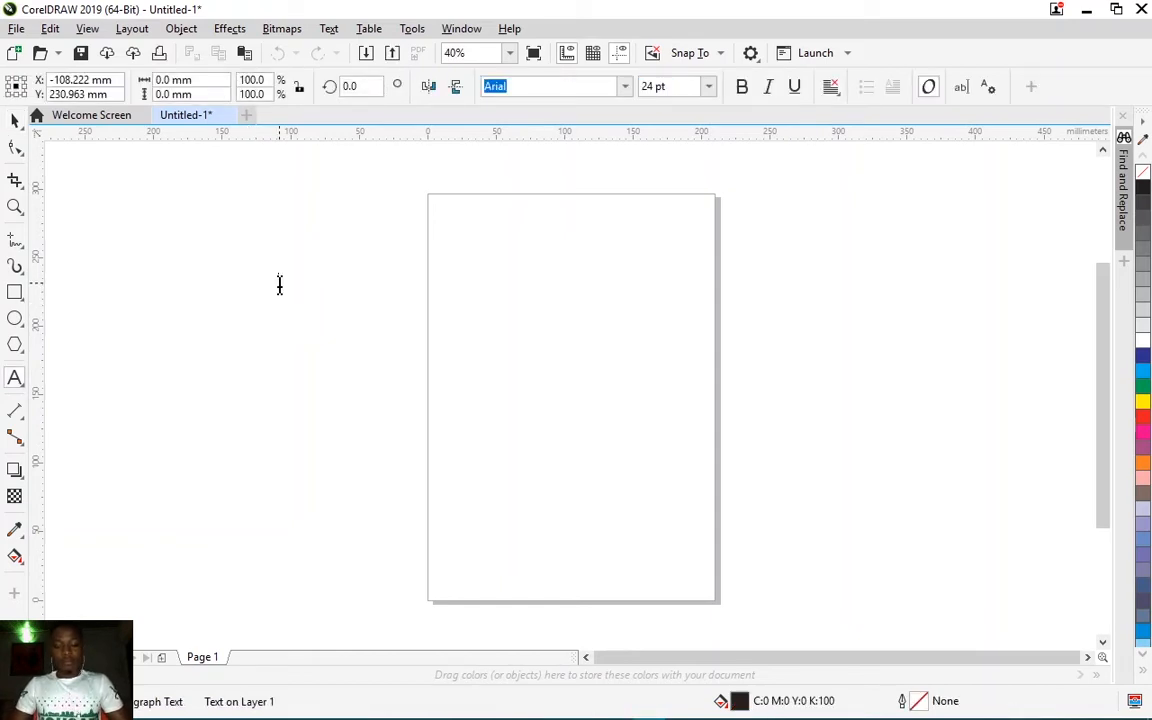
{"action": "type", "text": "COMPANY'S"}
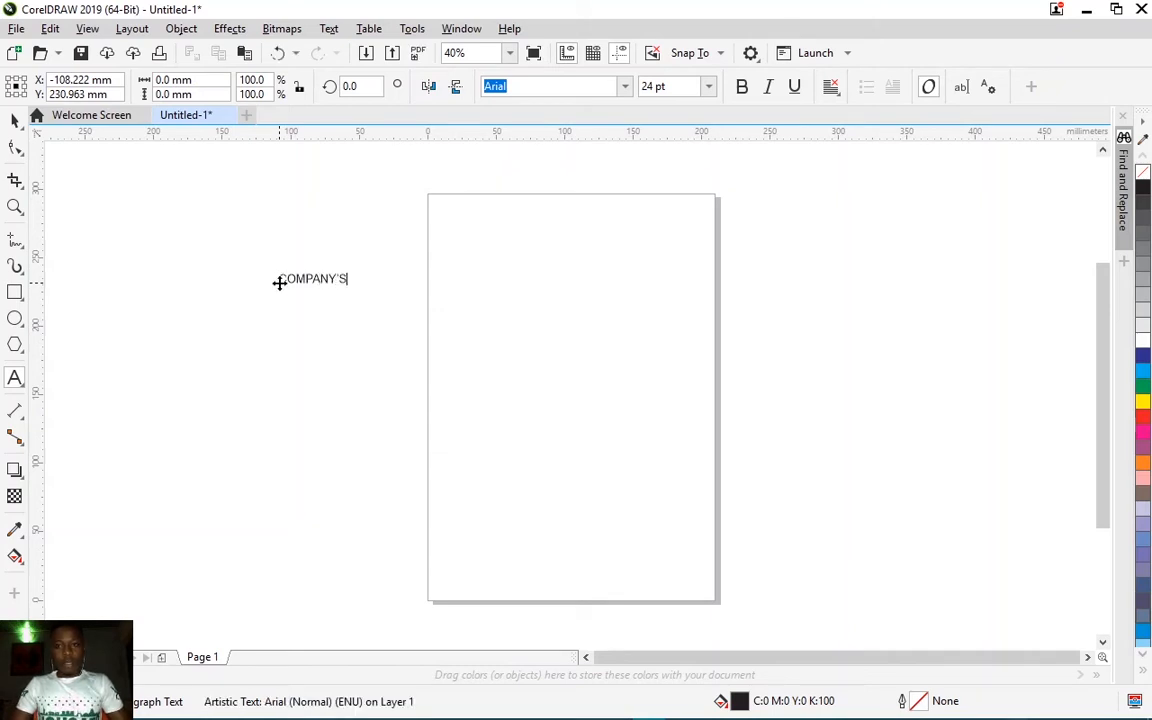
{"action": "type", "text": " NAME"}
{"action": "key", "text": "ctrl+space"}
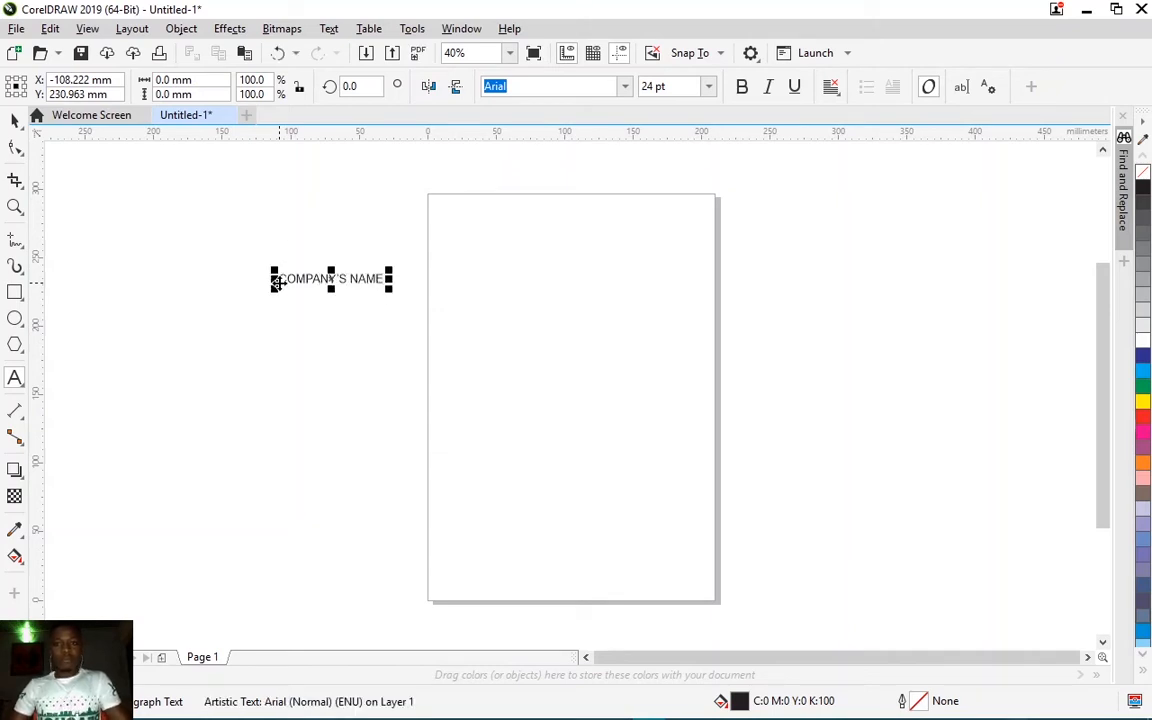
Step: Set the font of the "COMPANY'S NAME" text to Impact
{"action": "left_click", "coordinate": [621, 92]}
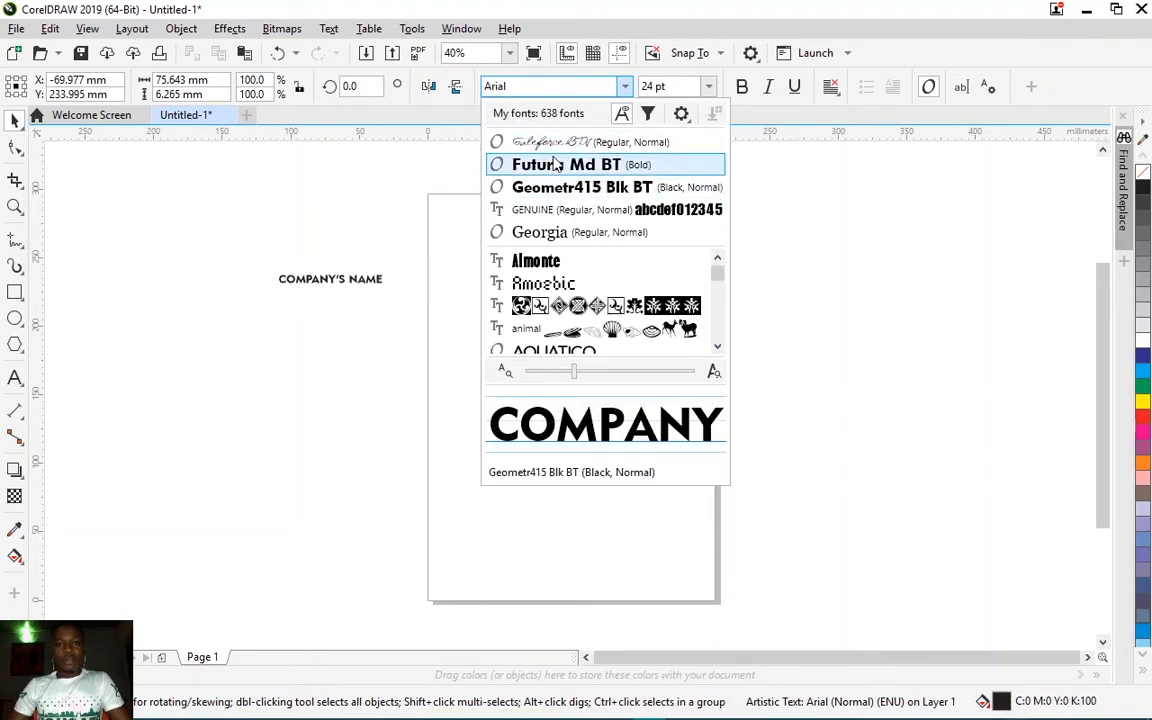
{"action": "left_click", "coordinate": [541, 87]}
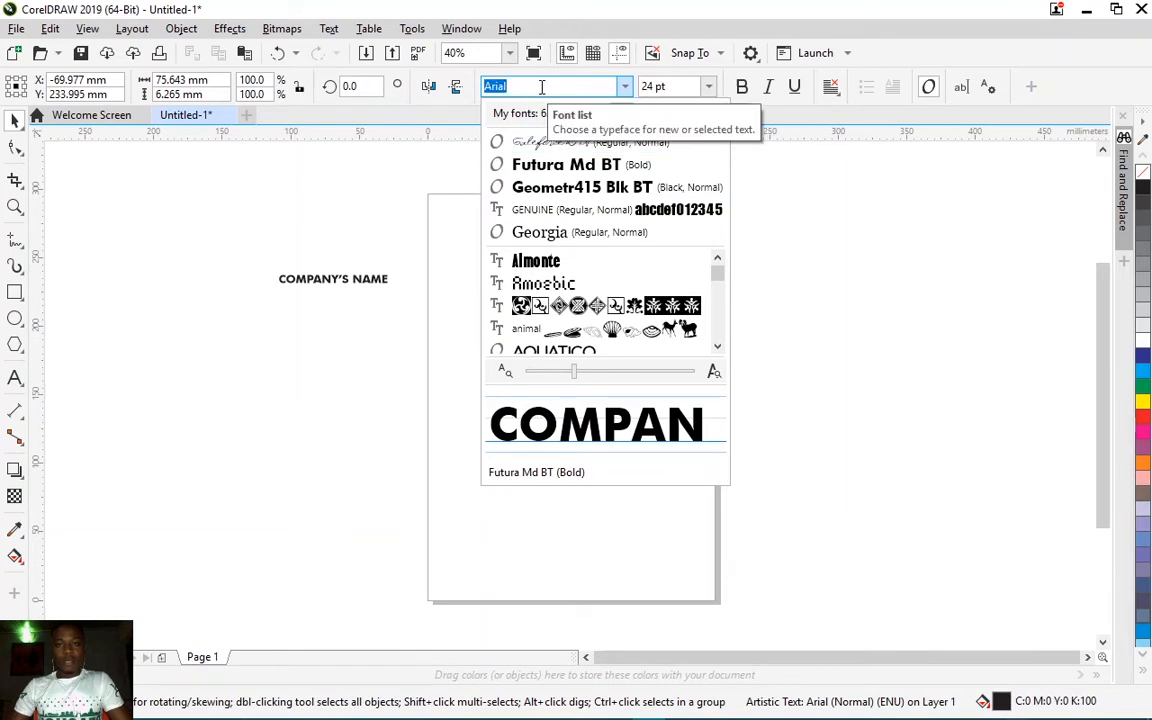
{"action": "type", "text": "IM"}
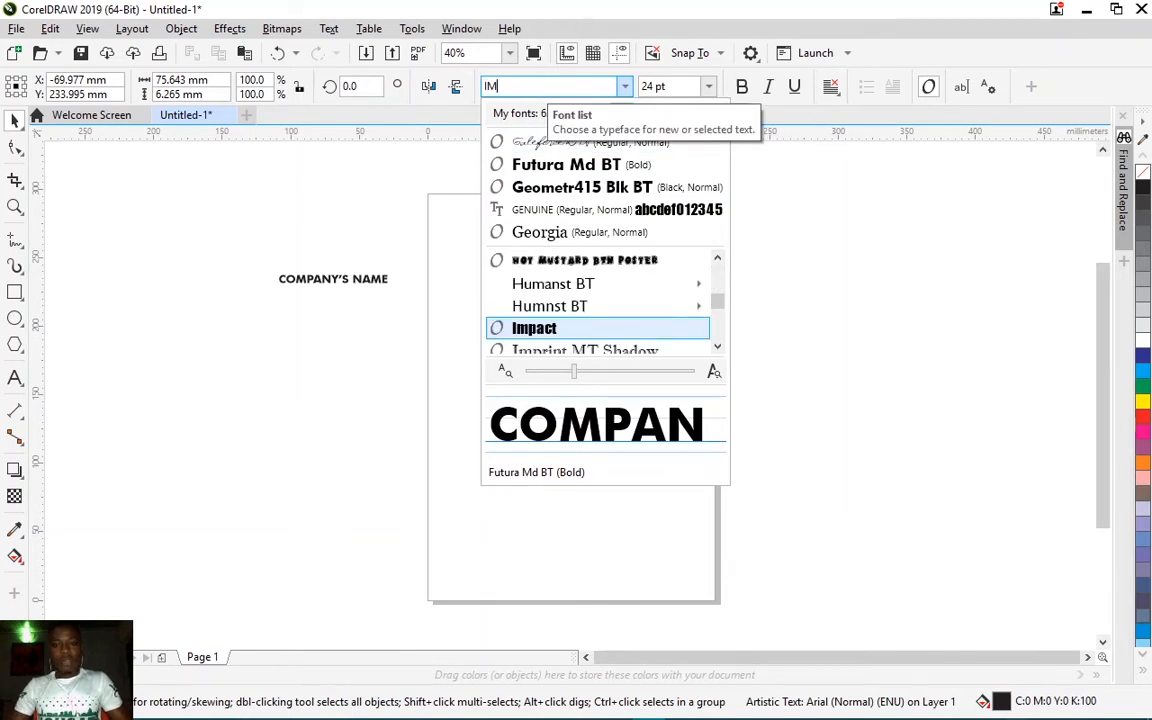
{"action": "type", "text": "PA"}
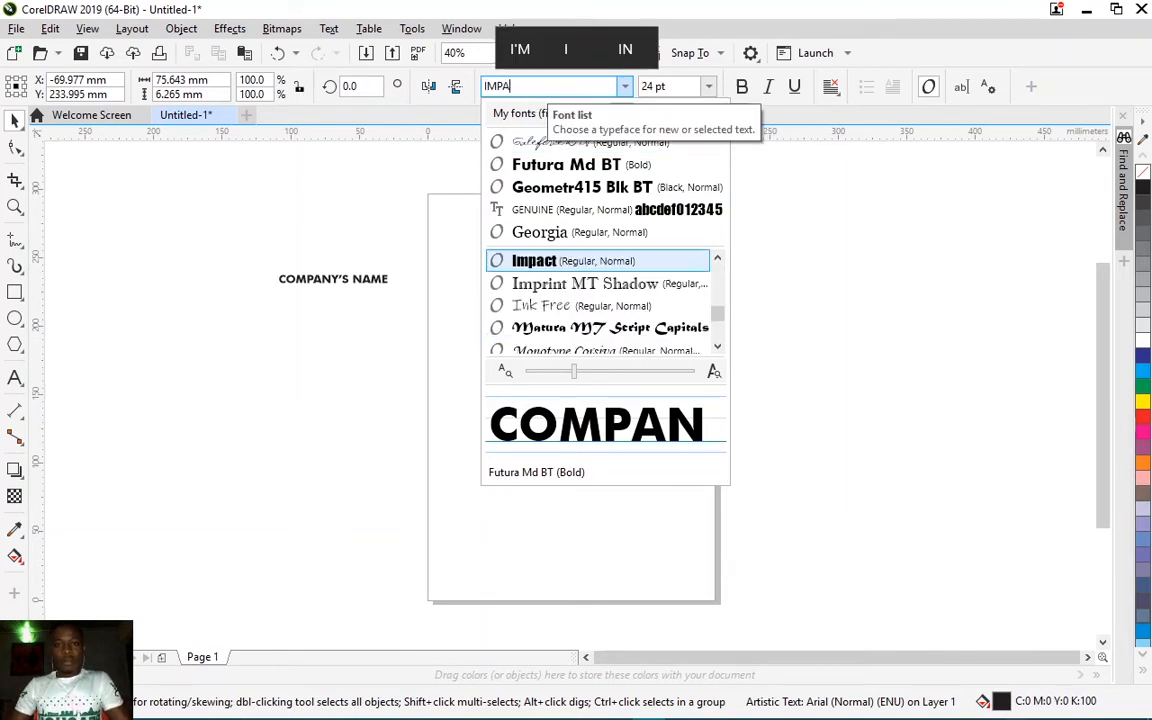
{"action": "type", "text": "C"}
{"action": "left_click", "coordinate": [538, 261]}
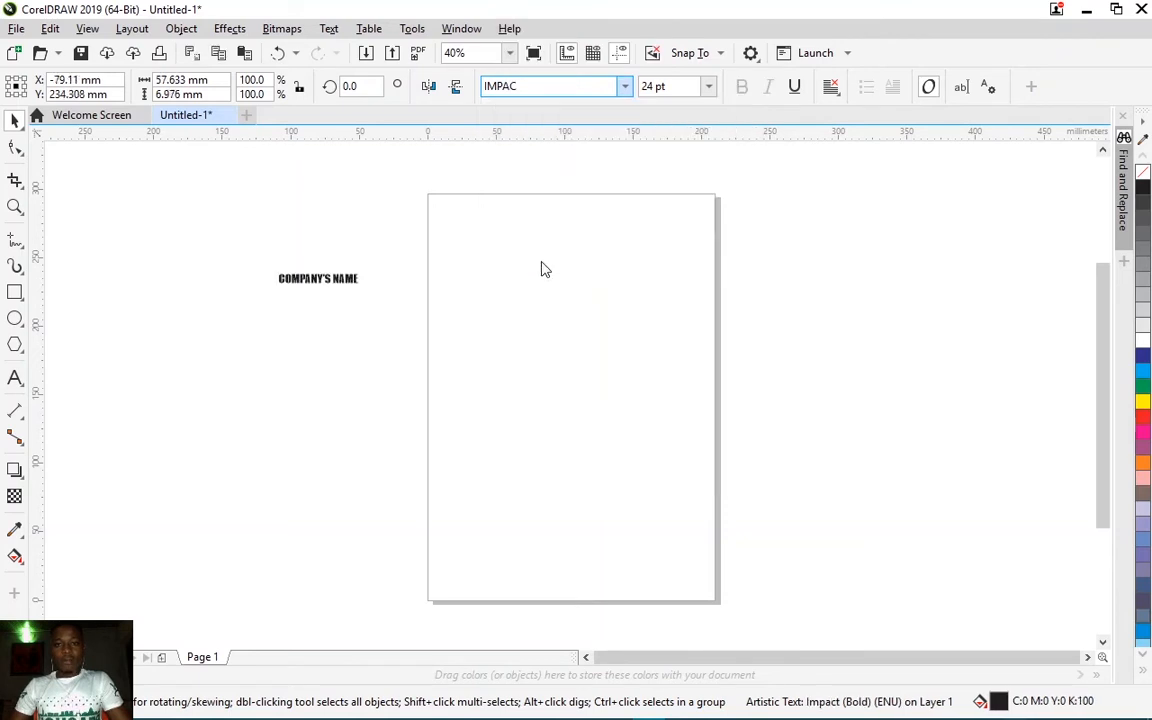
Step: Enlarge the "COMPANY'S NAME" text to about 105 mm wide and place it in the page's upper right area
{"action": "left_click", "coordinate": [364, 279]}
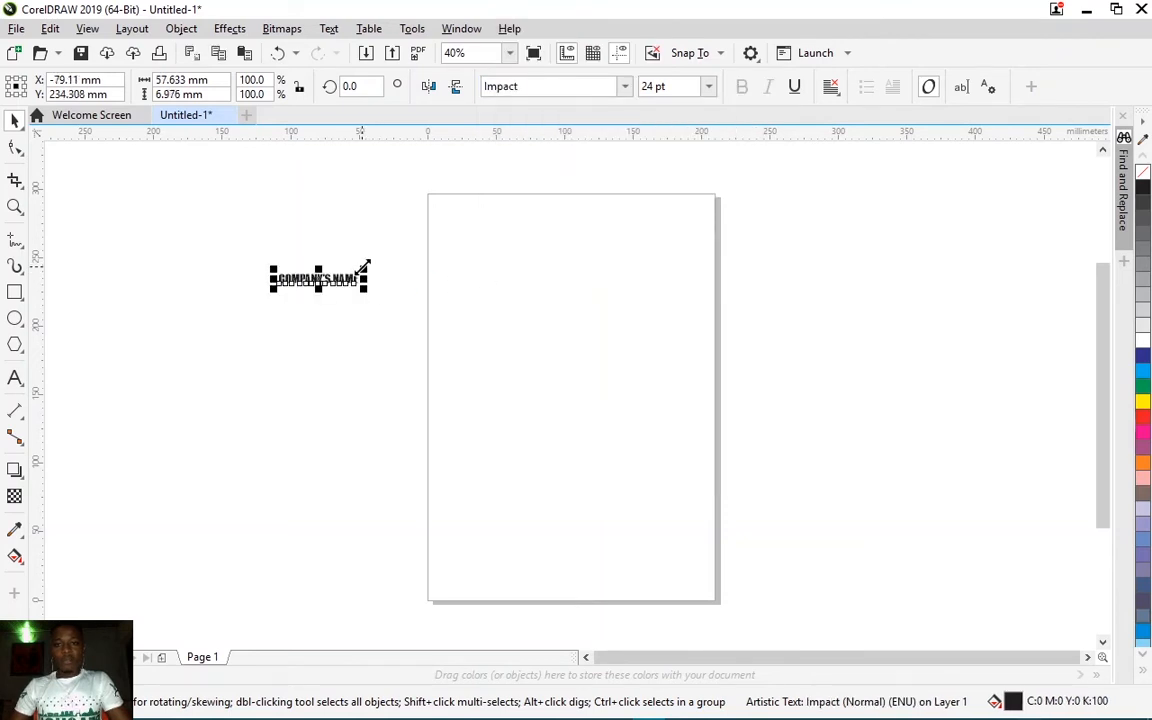
{"action": "left_click_drag", "start_coordinate": [365, 268], "coordinate": [634, 243]}
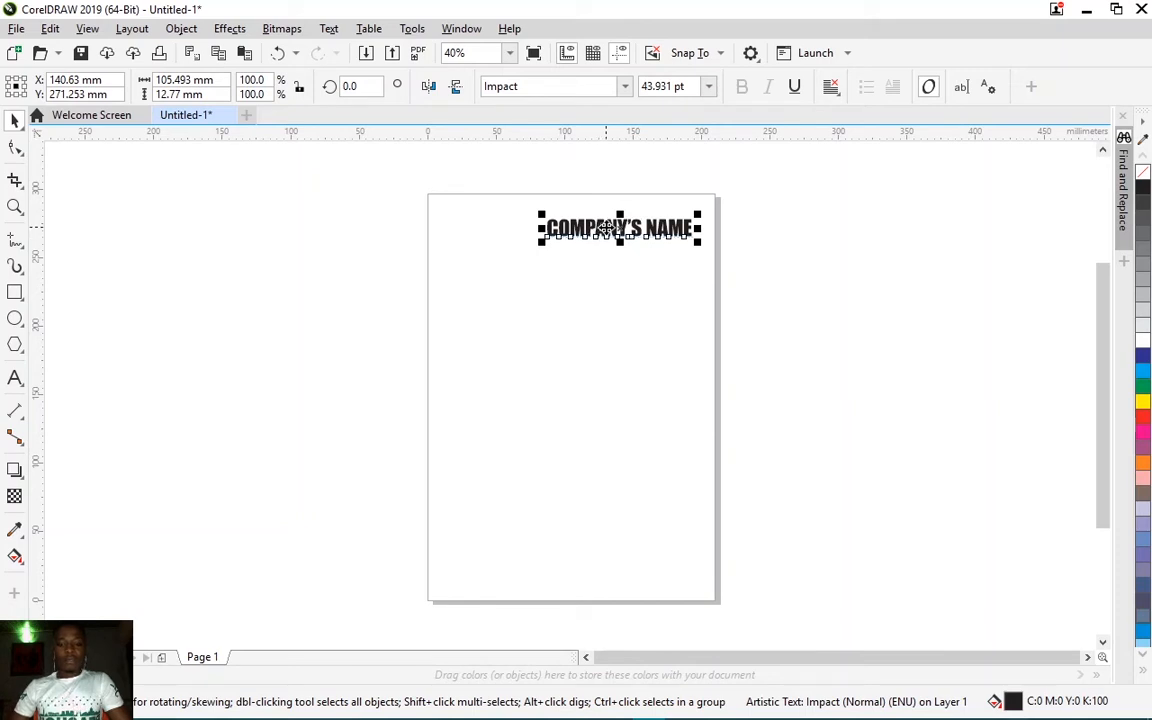
Step: Duplicate the company name directly below itself and replace the copy's text with "Slogan goes here"
{"action": "left_click_drag", "start_coordinate": [607, 228], "coordinate": [606, 261]}
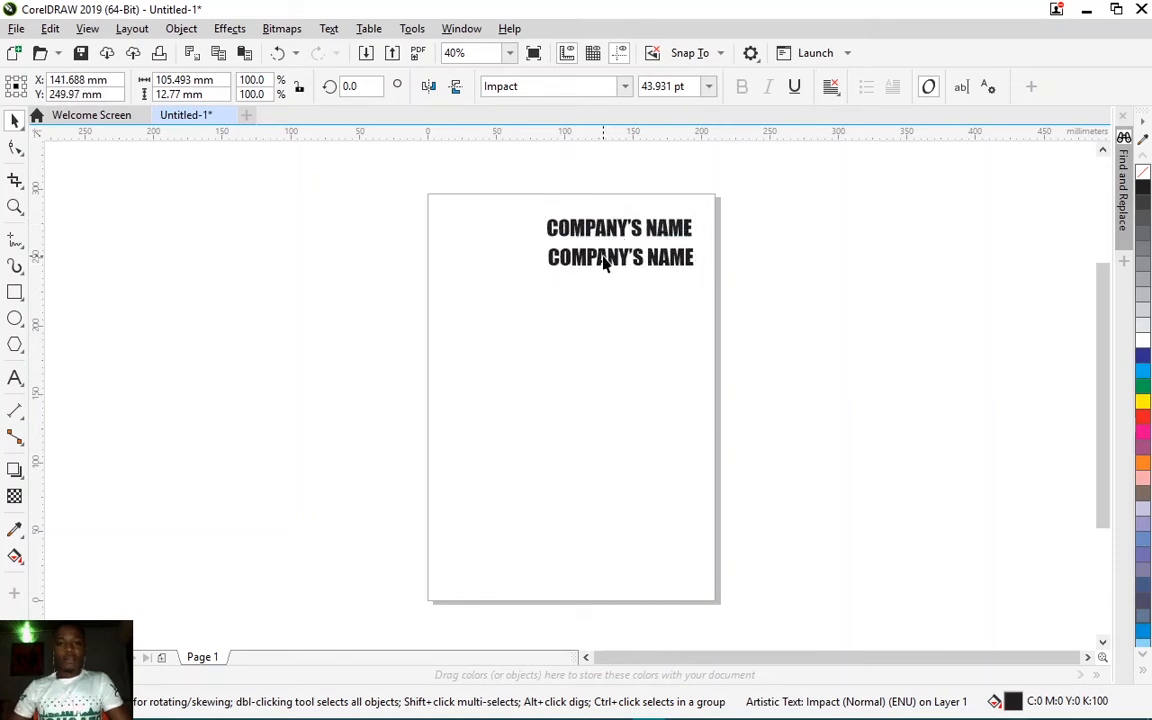
{"action": "double_click", "coordinate": [604, 258]}
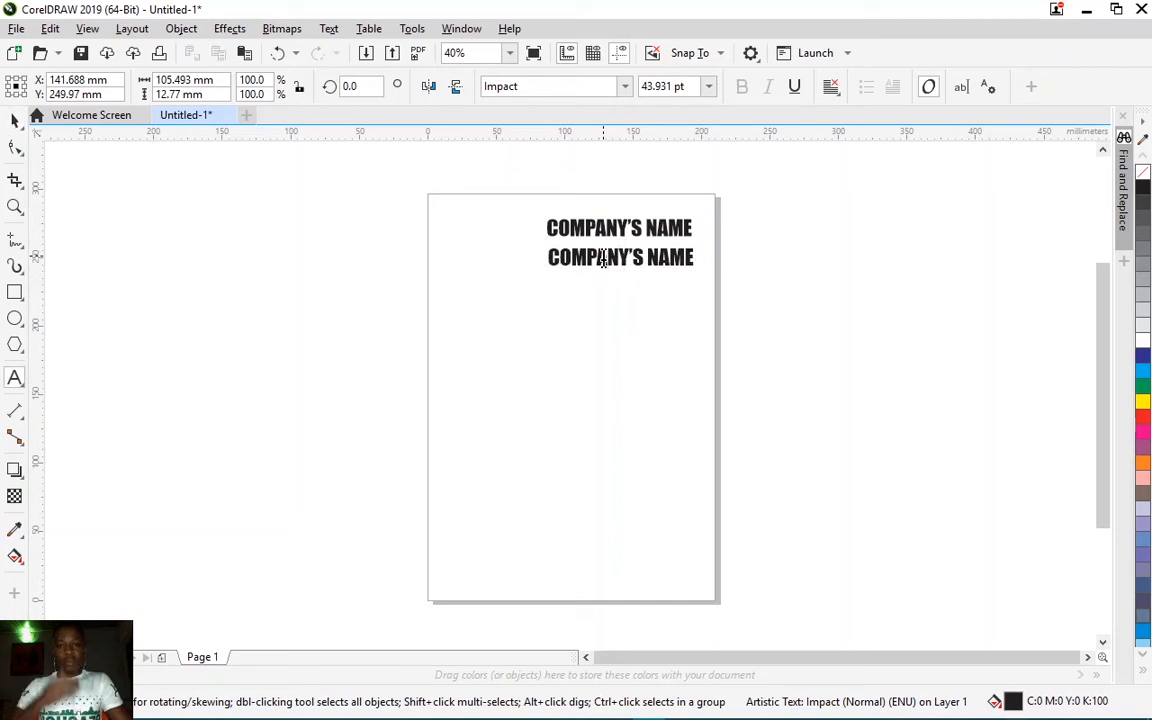
{"action": "key", "text": "ctrl+a"}
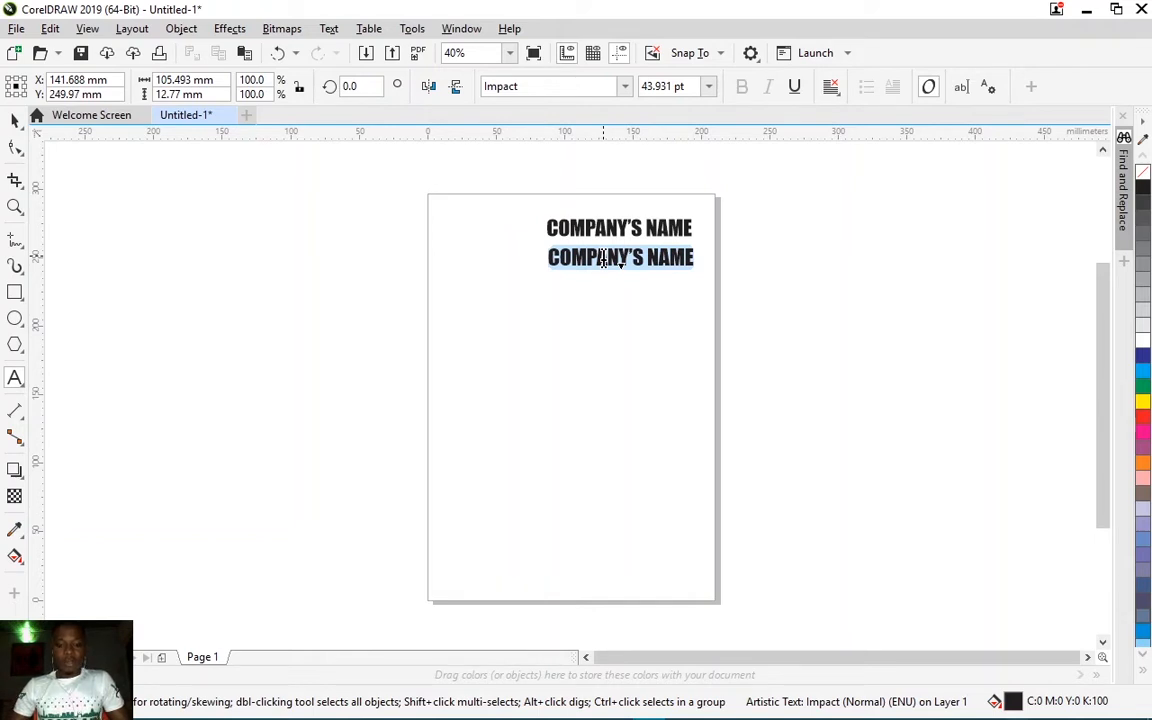
{"action": "type", "text": "M"}
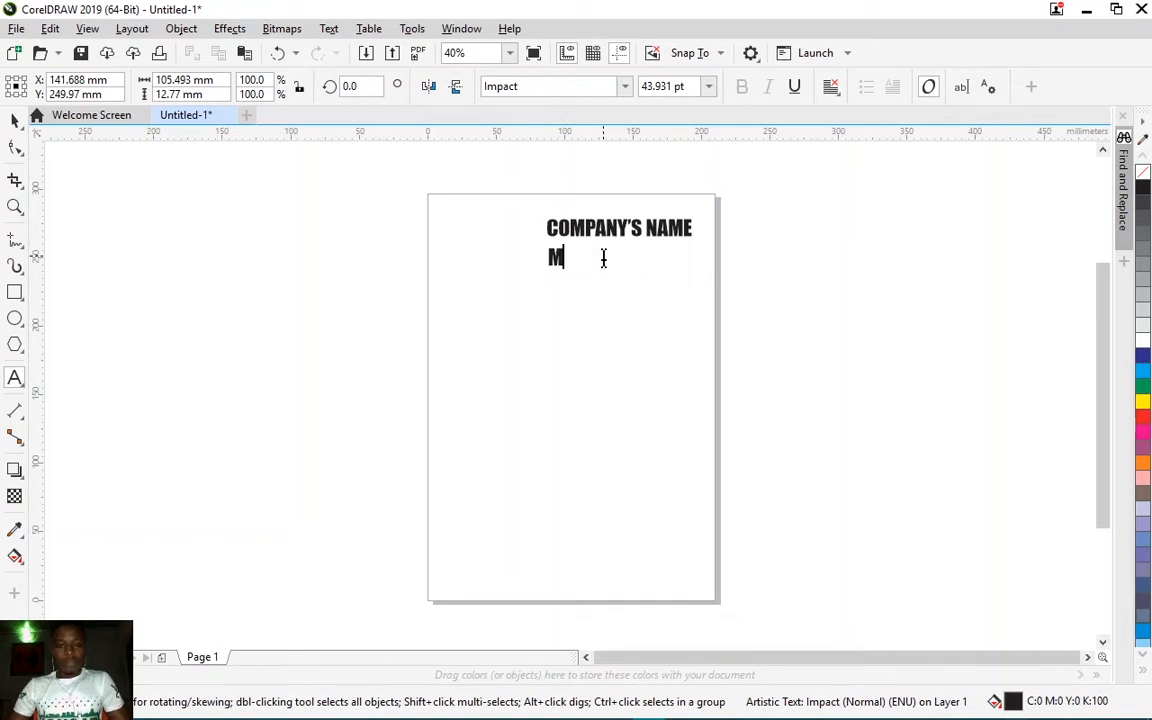
{"action": "type", "text": "otto"}
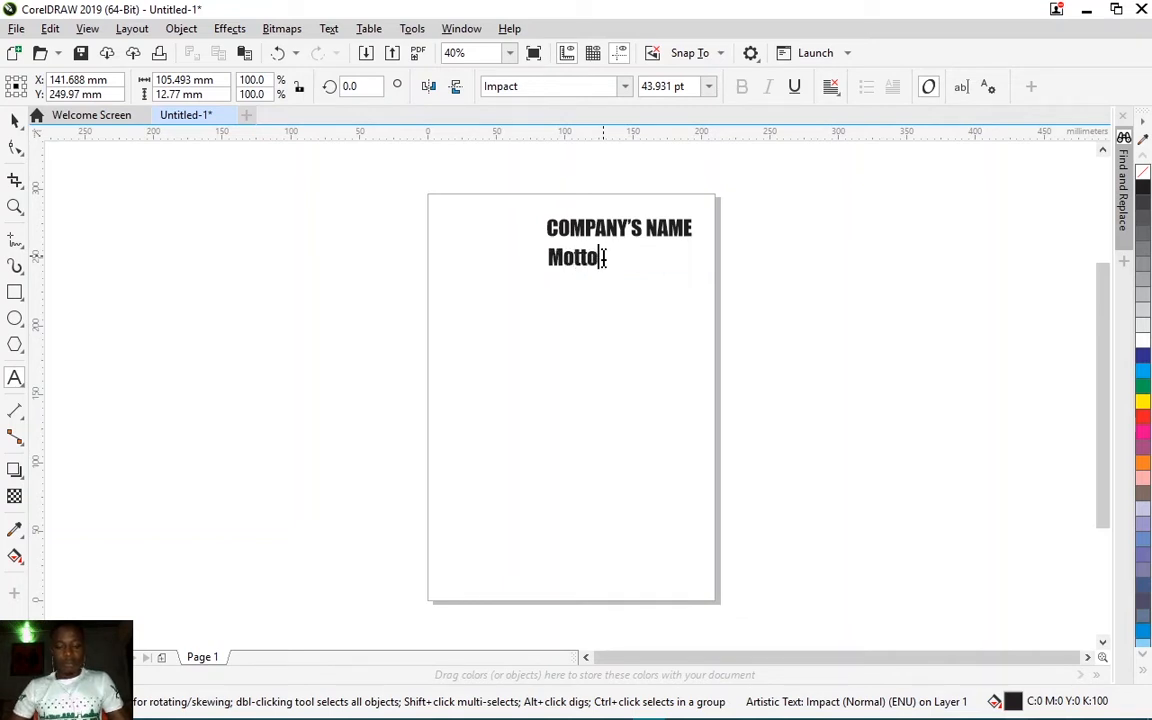
{"action": "key", "text": "ctrl+a"}
{"action": "type", "text": "Slogan"}
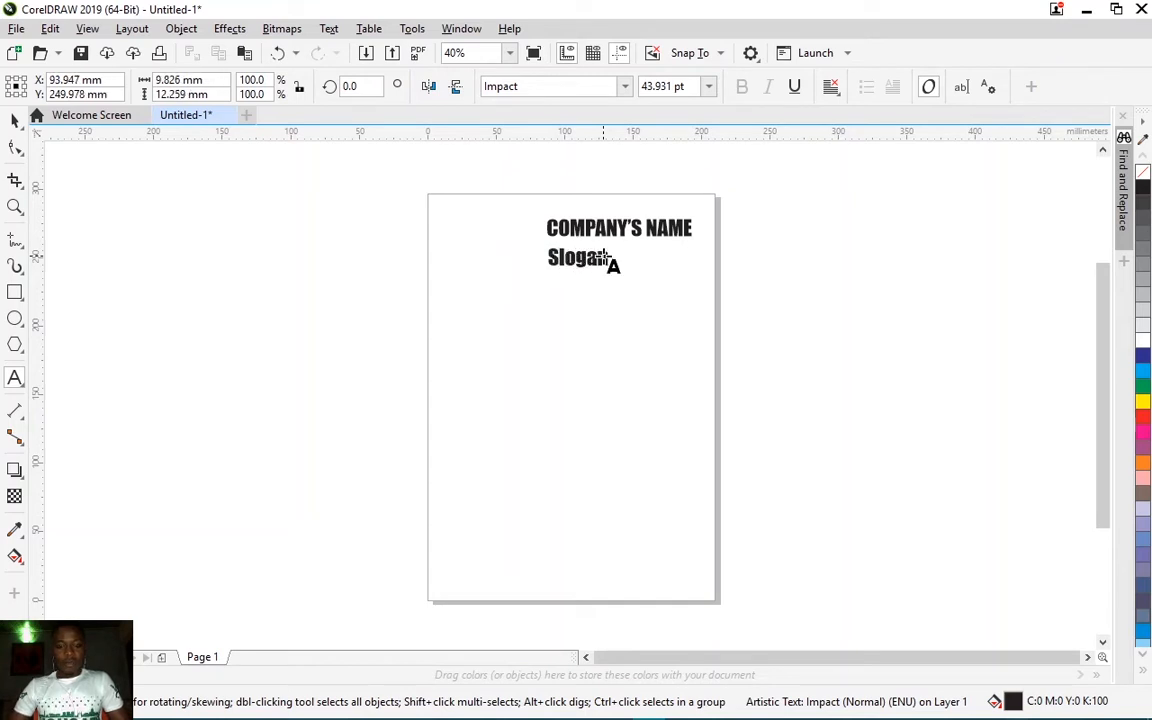
{"action": "type", "text": " goes"}
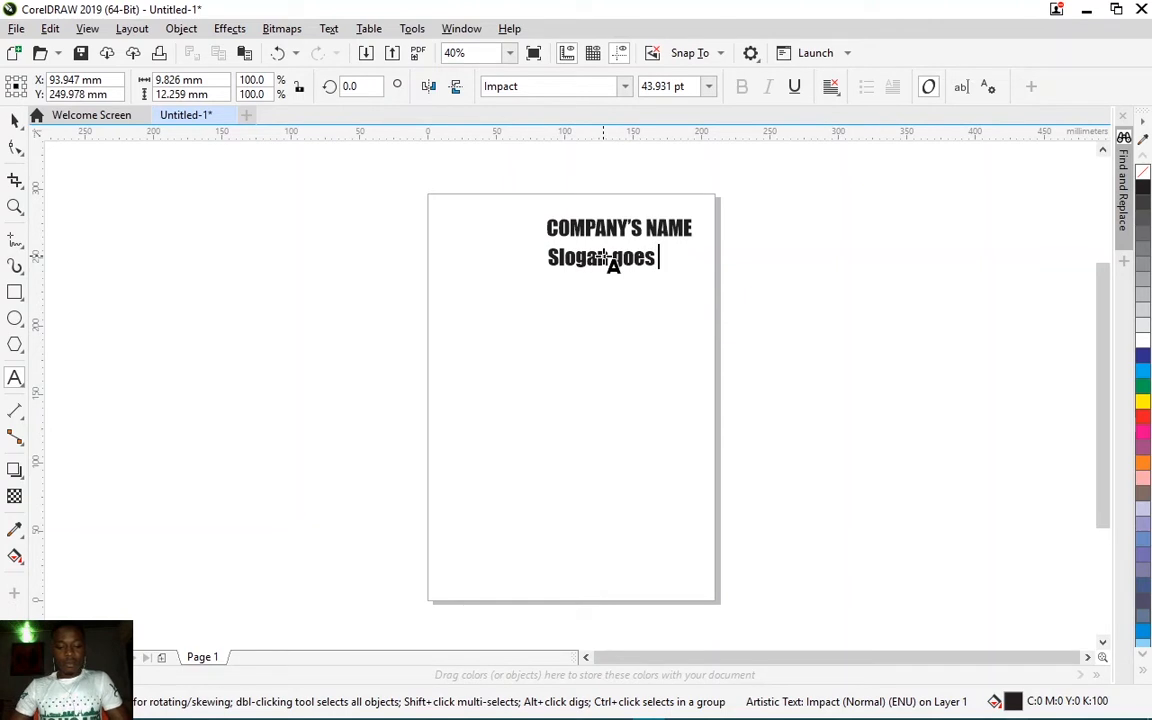
{"action": "type", "text": " here"}
{"action": "key", "text": "ctrl+space"}
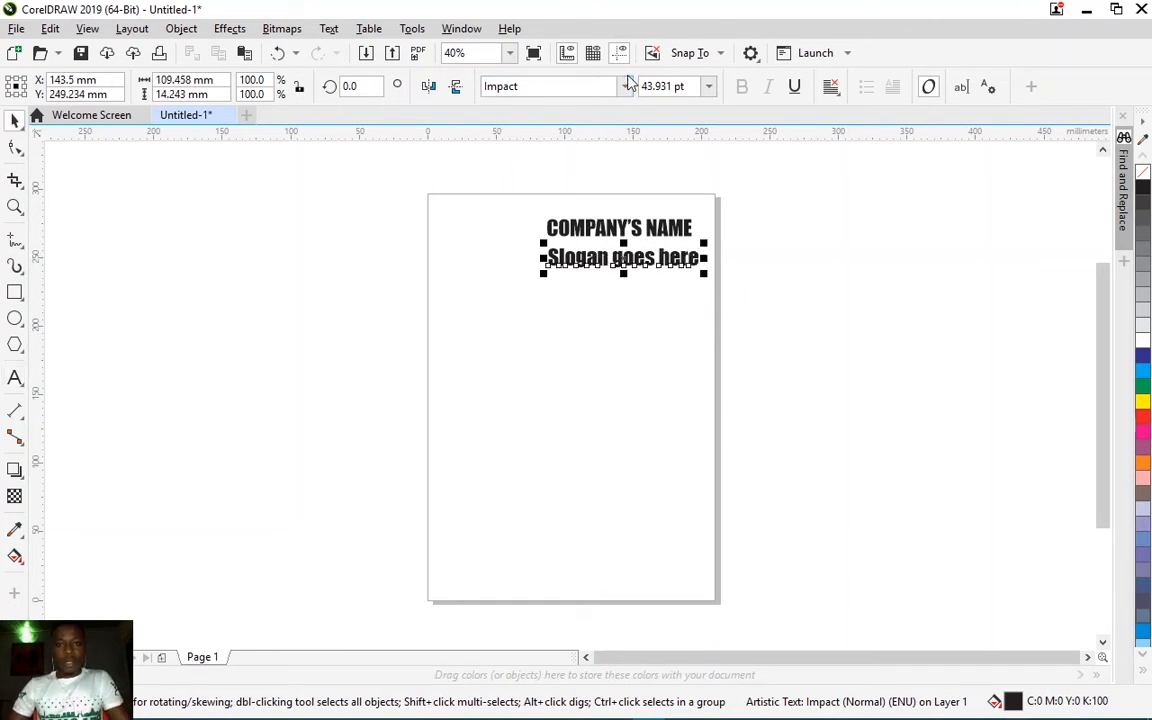
Step: Set the font of the "Slogan goes here" text to Arial
{"action": "scroll", "coordinate": [662, 252], "scroll_direction": "up", "scroll_amount": 2}
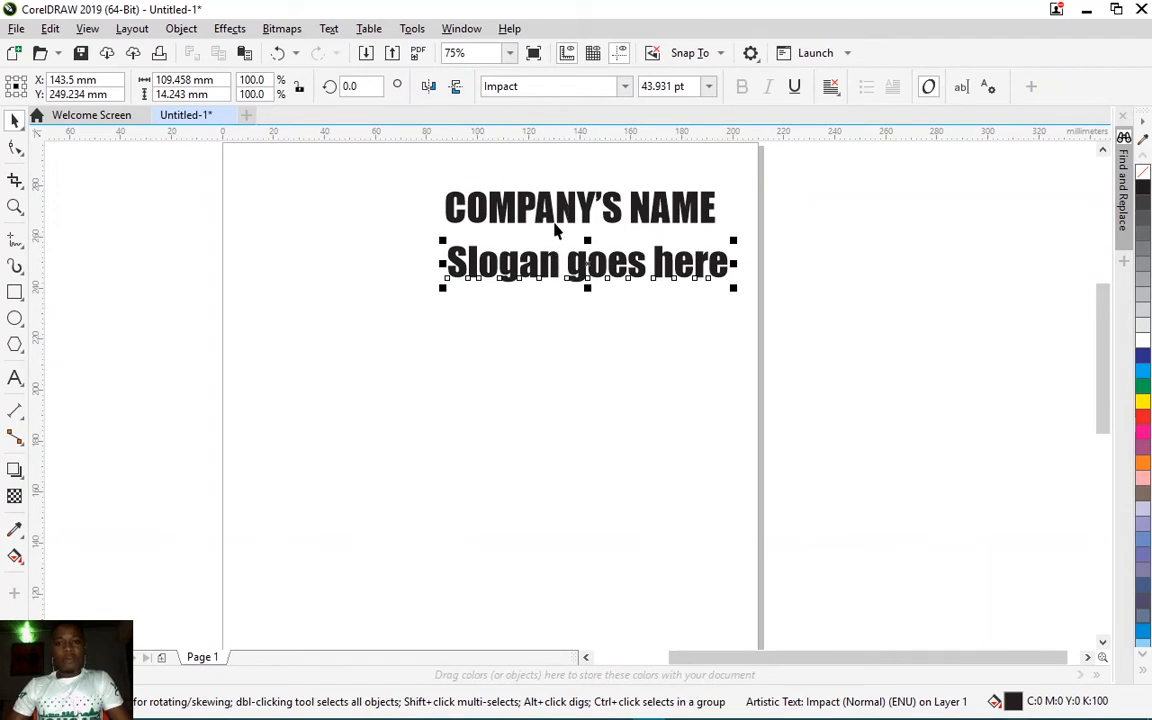
{"action": "scroll", "coordinate": [591, 228], "scroll_direction": "down", "scroll_amount": 2}
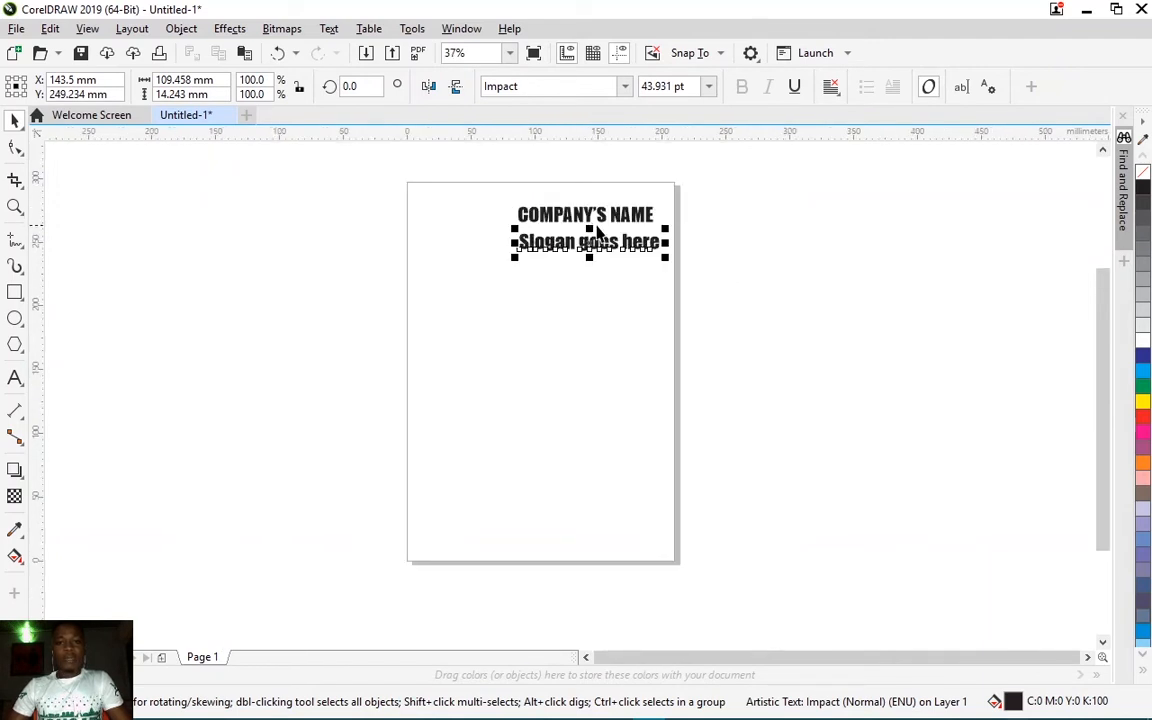
{"action": "scroll", "coordinate": [567, 228], "scroll_direction": "up", "scroll_amount": 2}
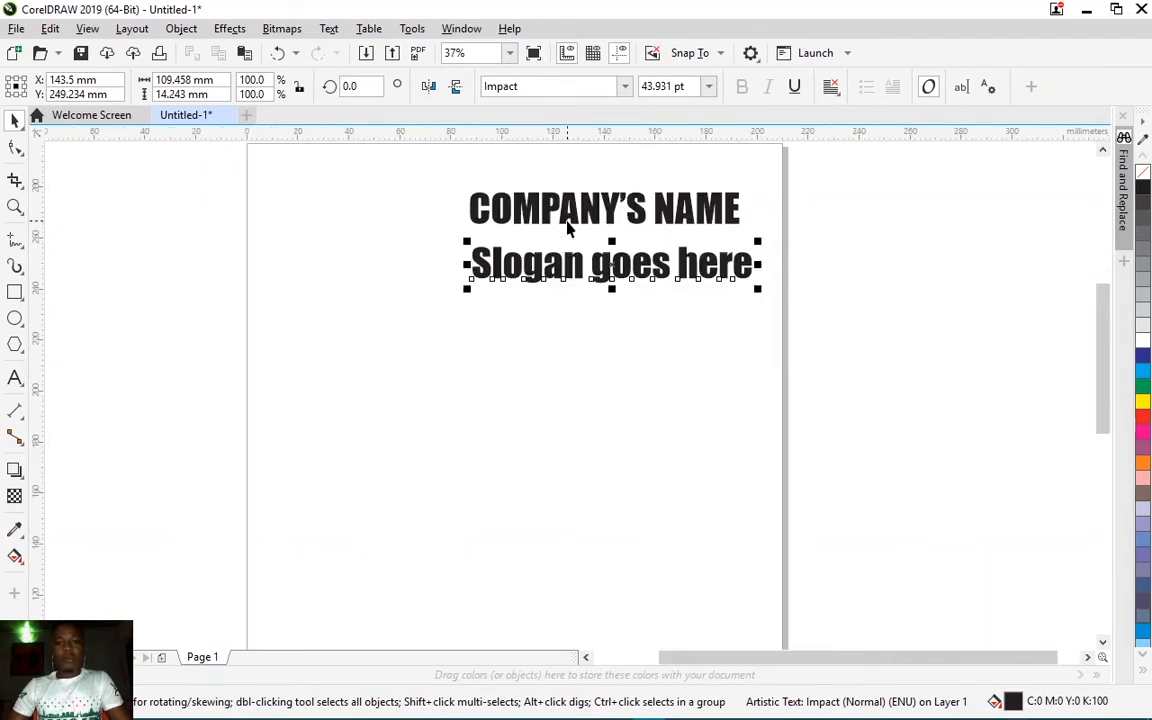
{"action": "left_click", "coordinate": [624, 86]}
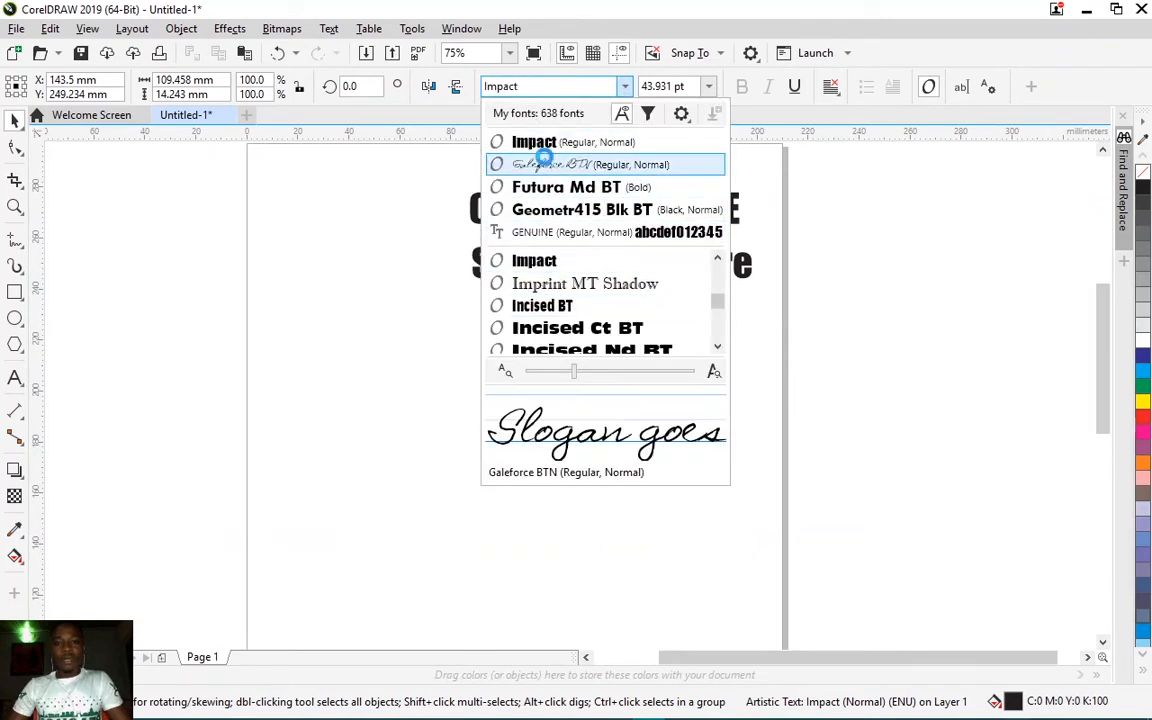
{"action": "type", "text": "arial"}
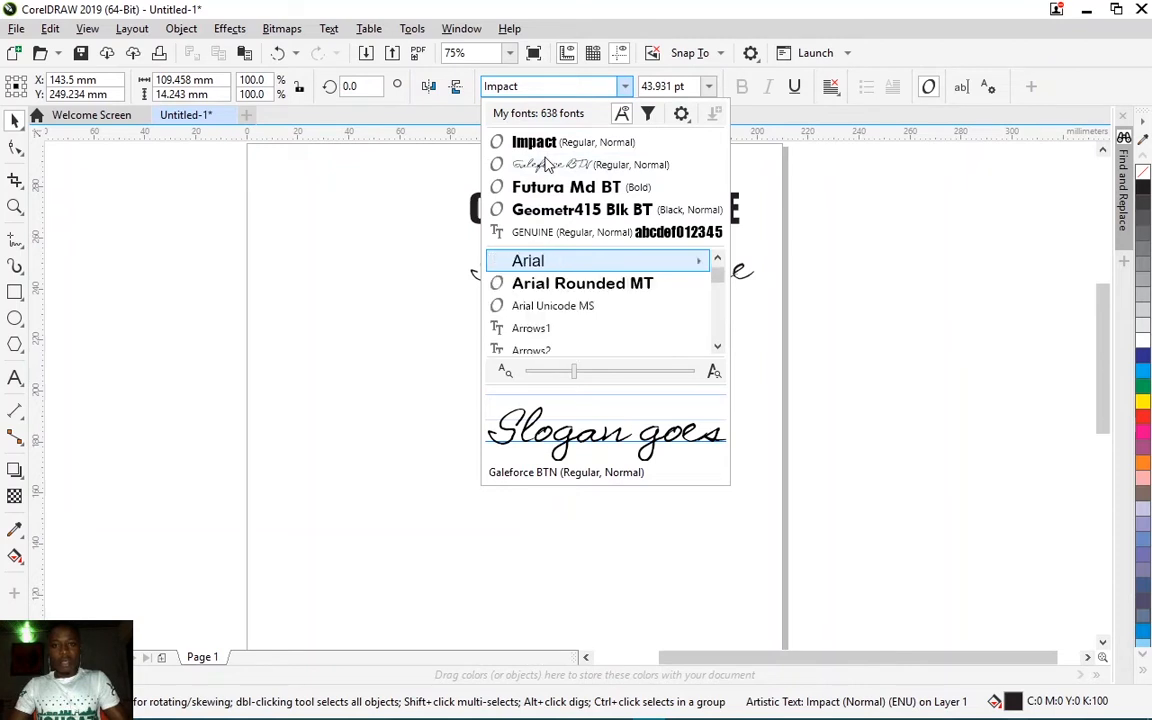
{"action": "left_click", "coordinate": [528, 261]}
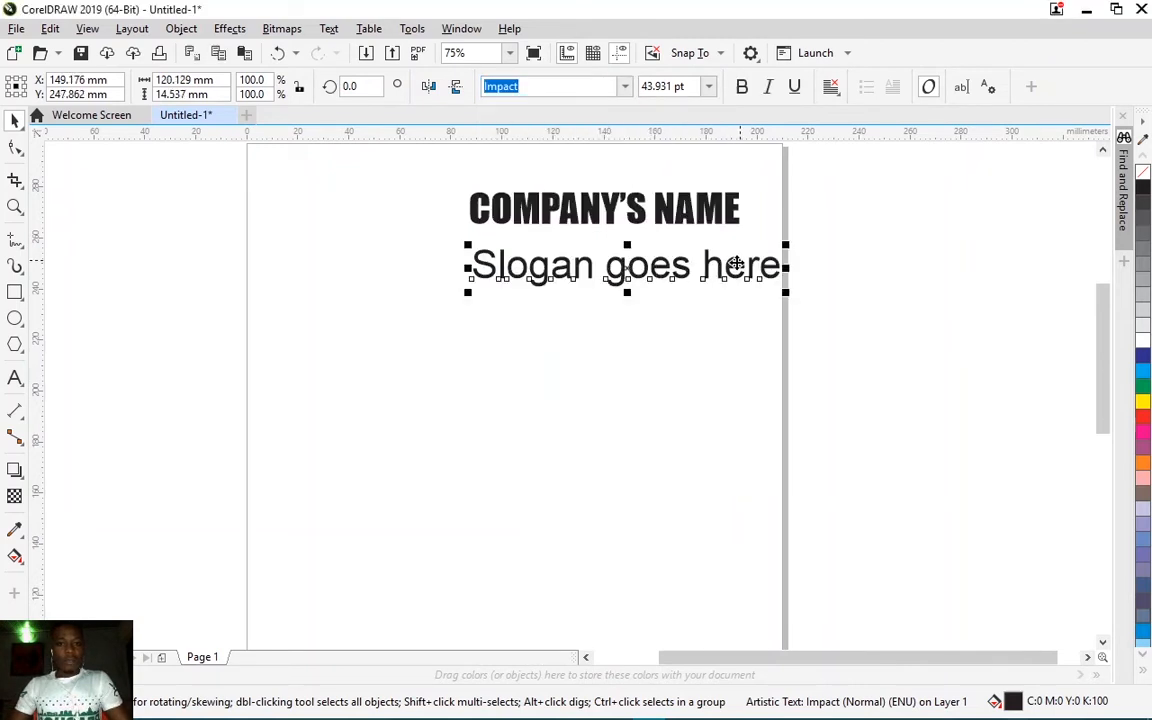
Step: Reduce the slogan text to 12 pt and place it close beneath the start of the company name
{"action": "left_click_drag", "start_coordinate": [787, 295], "coordinate": [620, 280]}
{"action": "left_click_drag", "start_coordinate": [516, 261], "coordinate": [519, 253]}
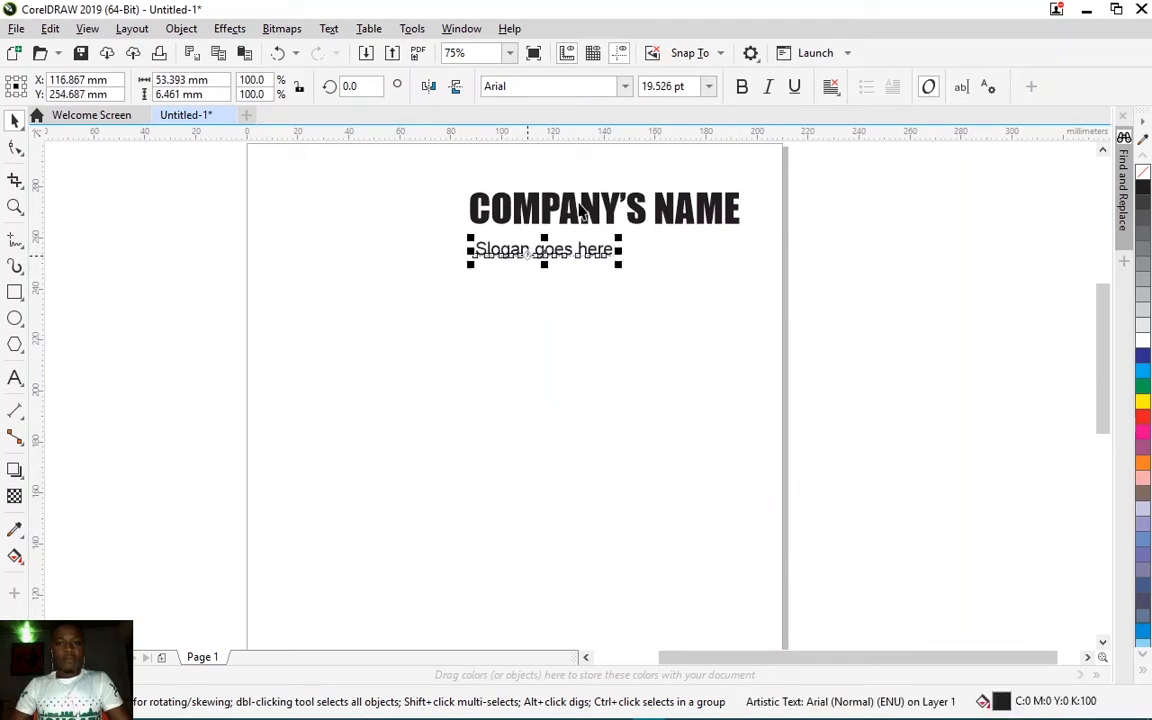
{"action": "left_click", "coordinate": [692, 86]}
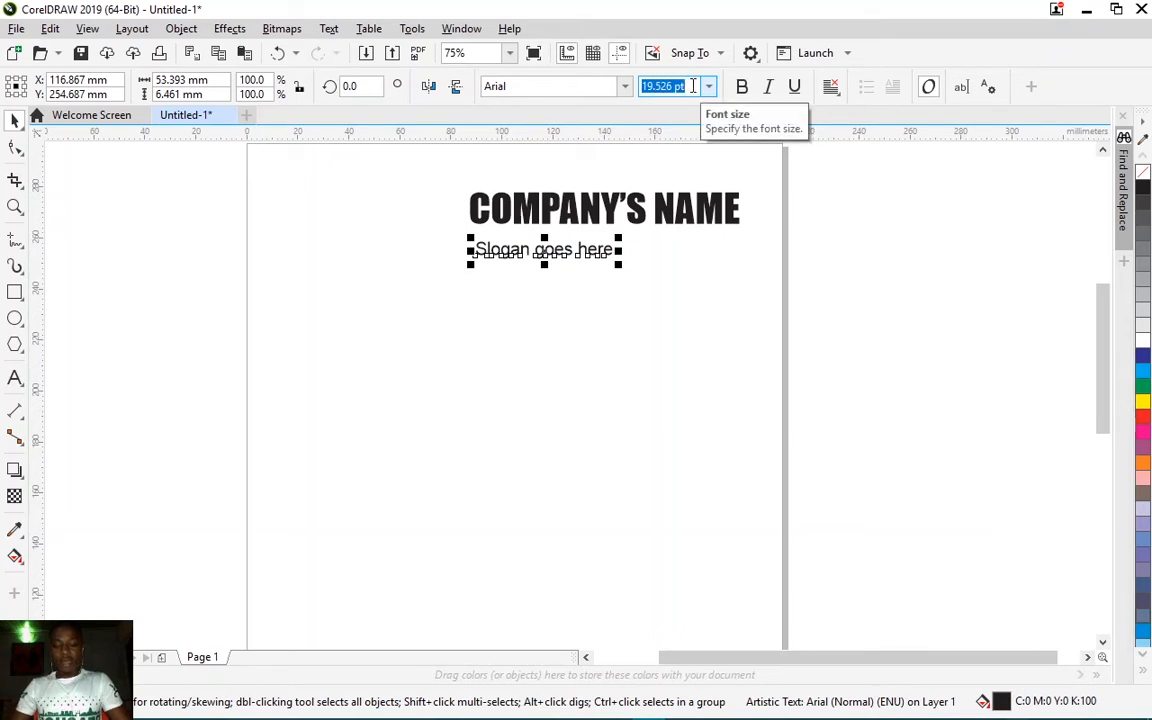
{"action": "type", "text": "12"}
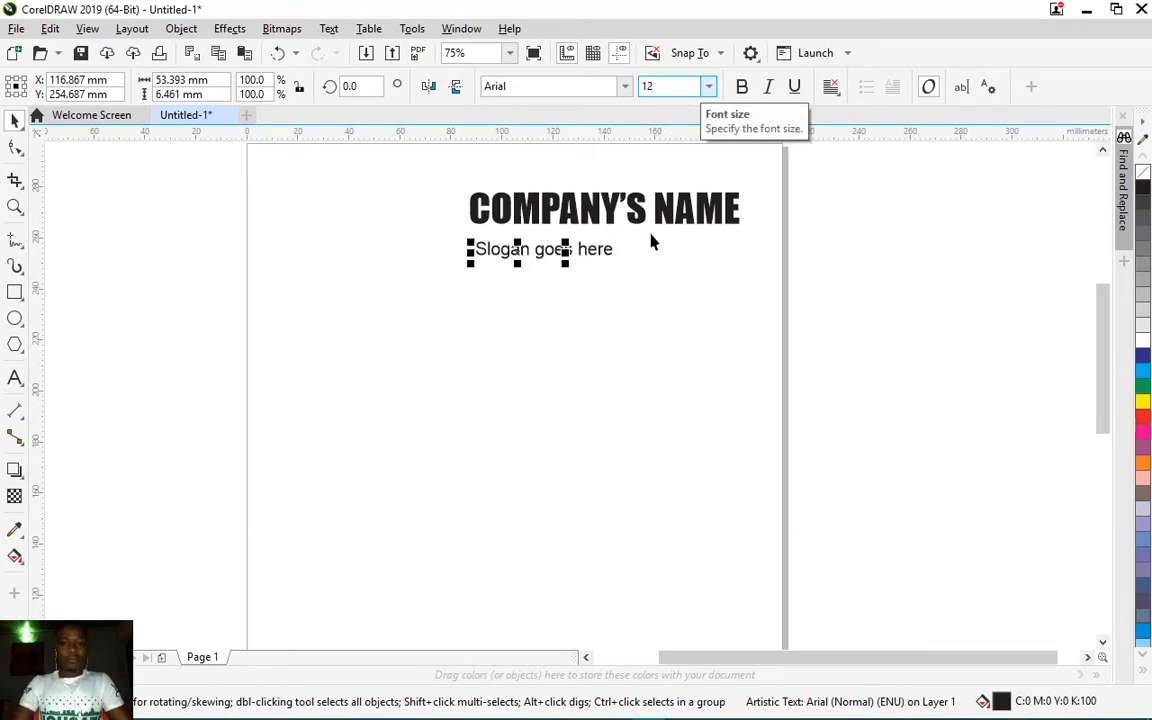
{"action": "key", "text": "Return"}
{"action": "left_click_drag", "start_coordinate": [535, 255], "coordinate": [535, 243]}
Step: Set the font size of the "COMPANY'S NAME" text to 30 pt
{"action": "left_click", "coordinate": [605, 211]}
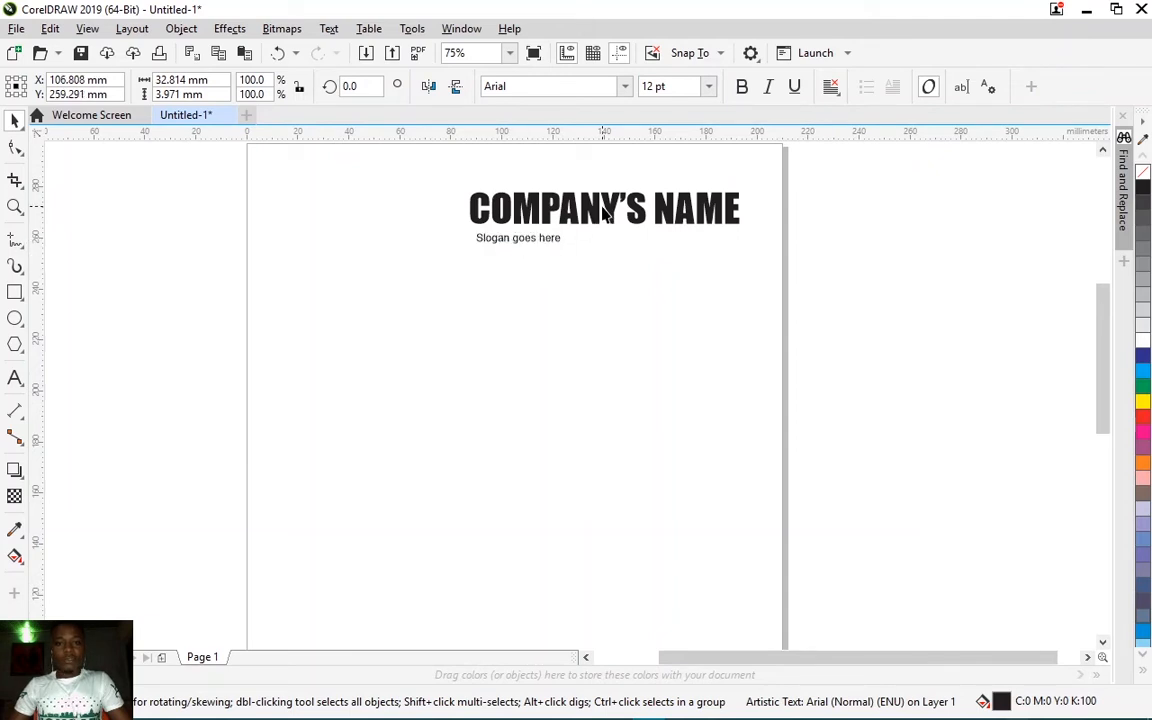
{"action": "left_click", "coordinate": [593, 218]}
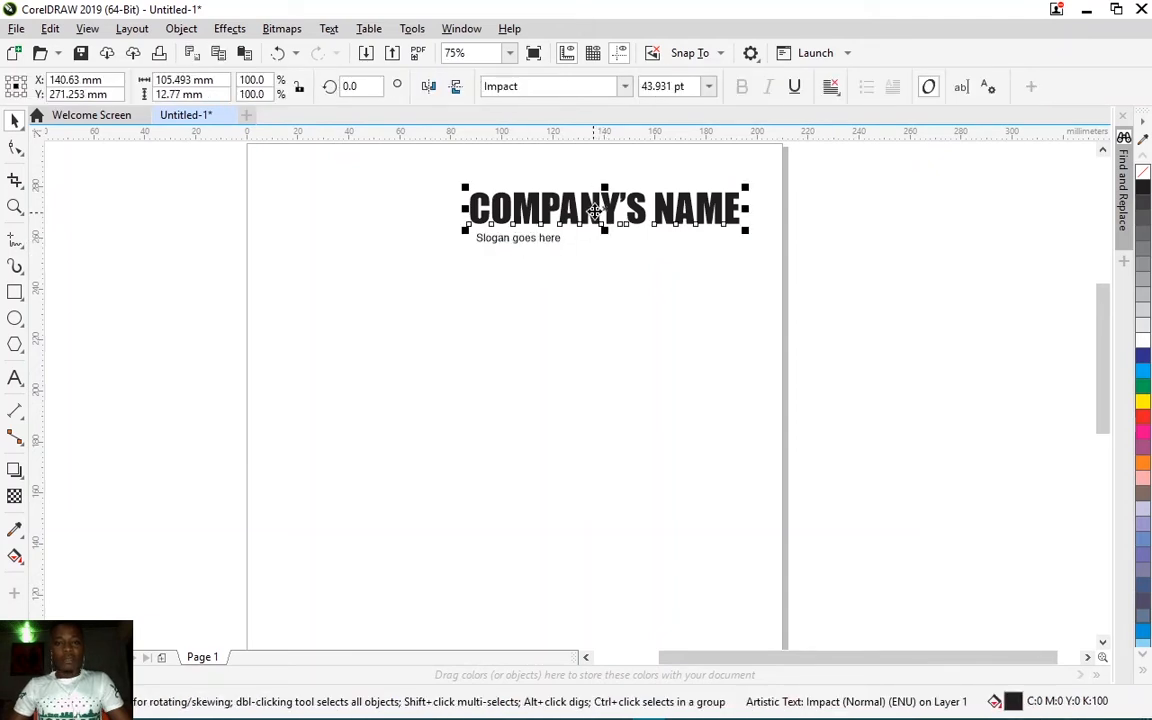
{"action": "left_click", "coordinate": [695, 86]}
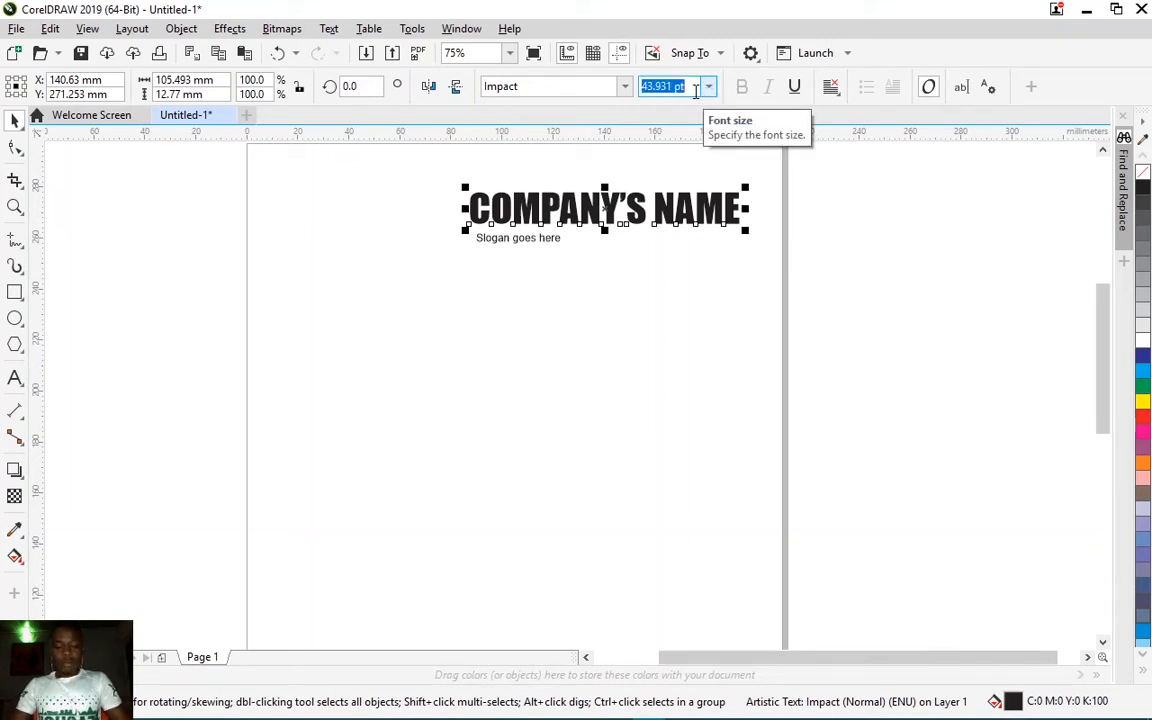
{"action": "type", "text": "39"}
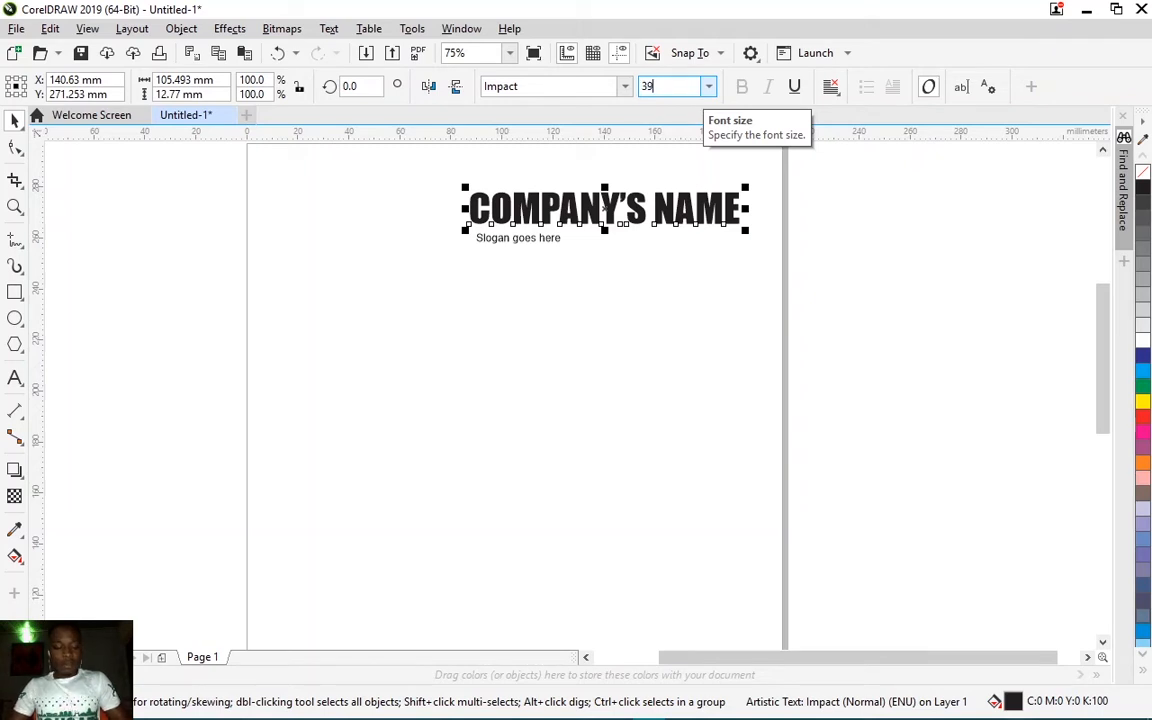
{"action": "key", "text": "Return"}
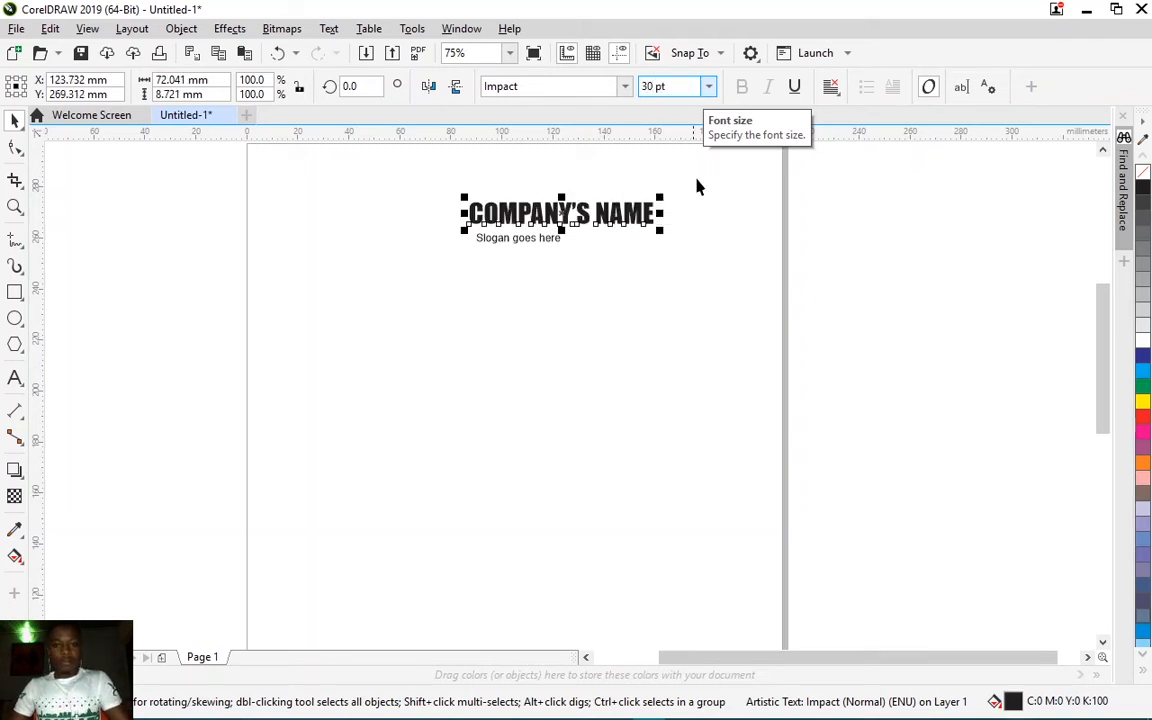
Step: Left-align the slogan with the company name and move both texts to the page's upper-right corner
{"action": "left_click", "coordinate": [820, 289]}
{"action": "scroll", "coordinate": [637, 281], "scroll_direction": "down", "scroll_amount": 1}
{"action": "scroll", "coordinate": [608, 257], "scroll_direction": "up", "scroll_amount": 1}
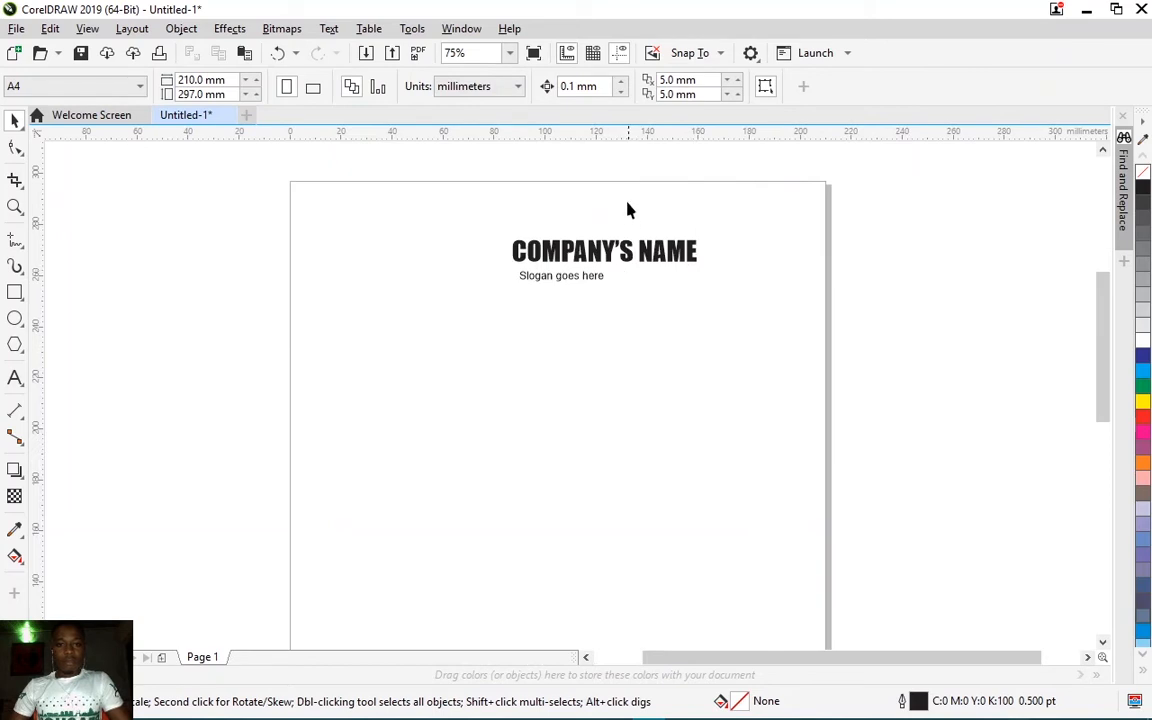
{"action": "left_click_drag", "start_coordinate": [879, 355], "coordinate": [486, 203]}
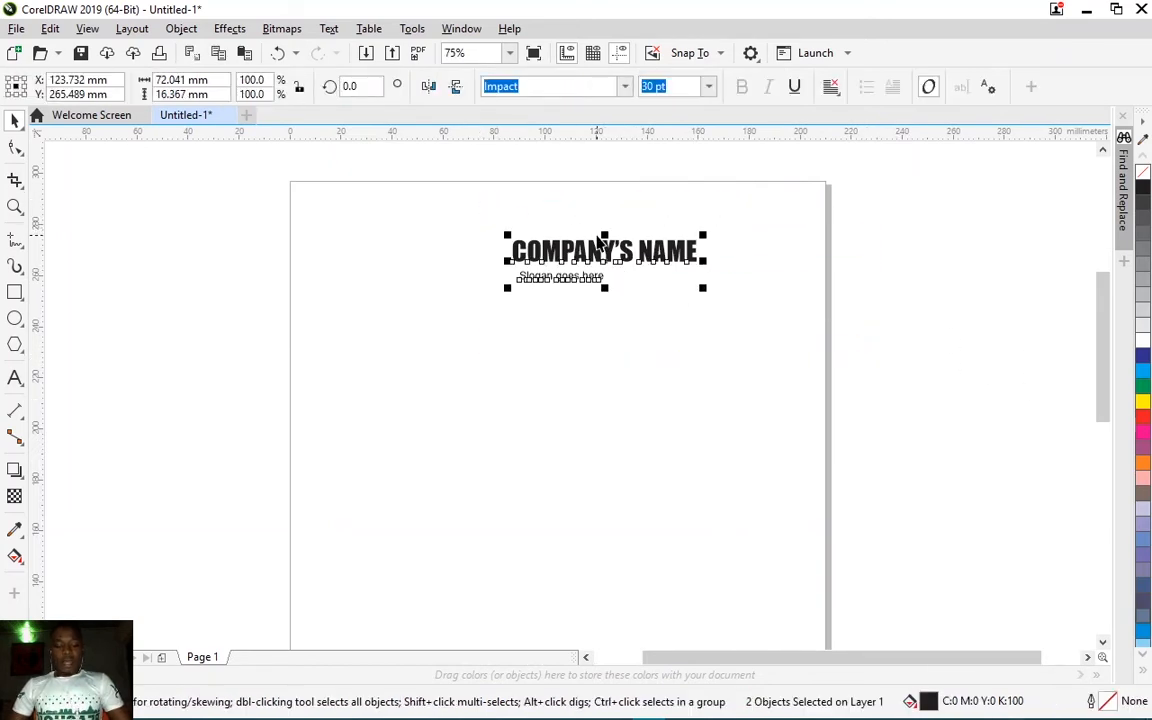
{"action": "key", "text": "l"}
{"action": "left_click_drag", "start_coordinate": [560, 258], "coordinate": [661, 241]}
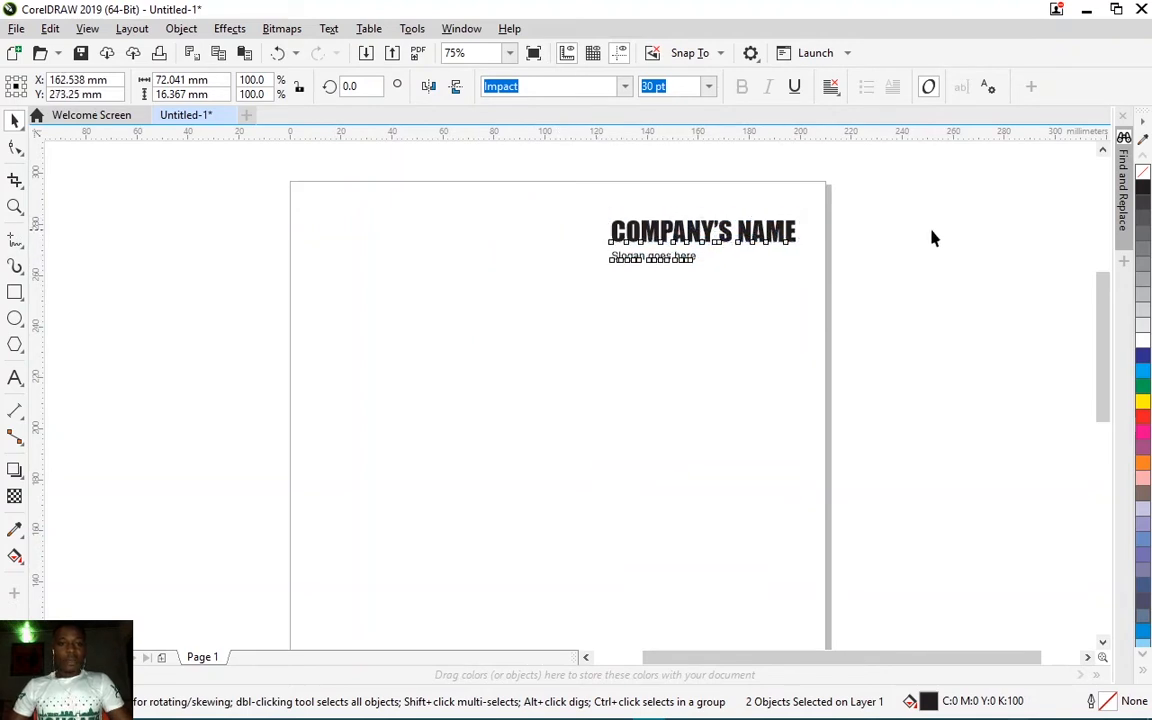
{"action": "left_click", "coordinate": [935, 238]}
{"action": "scroll", "coordinate": [598, 270], "scroll_direction": "down", "scroll_amount": 1}
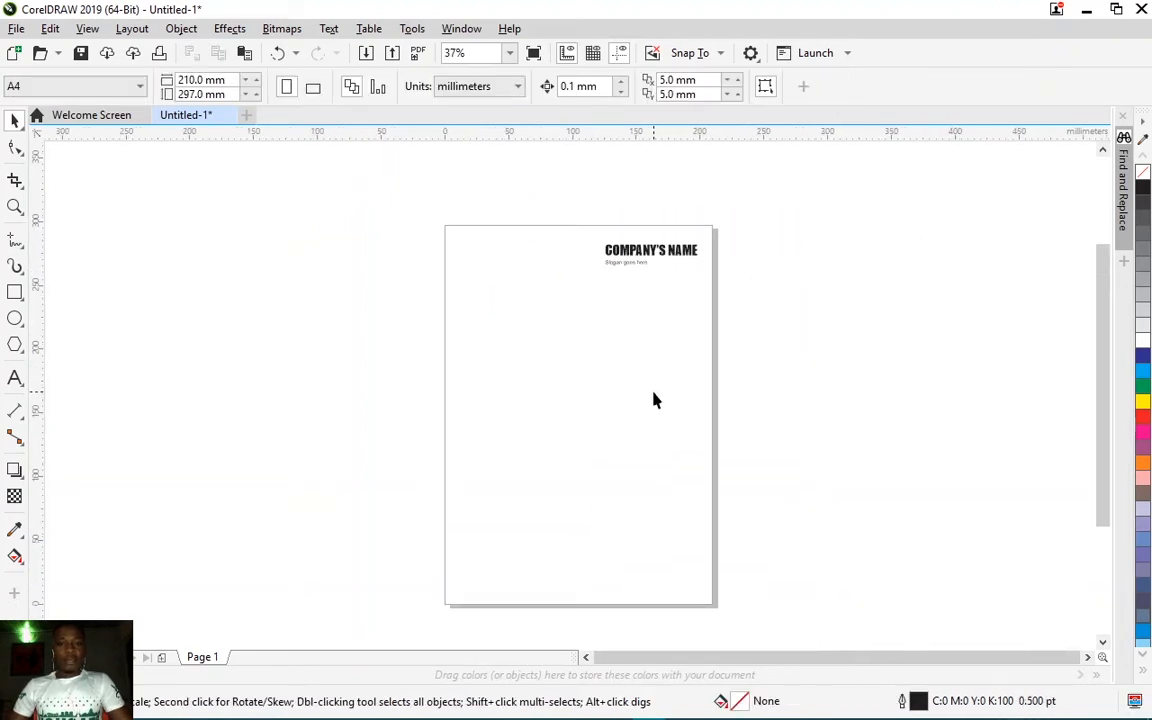
{"action": "scroll", "coordinate": [678, 257], "scroll_direction": "up", "scroll_amount": 1}
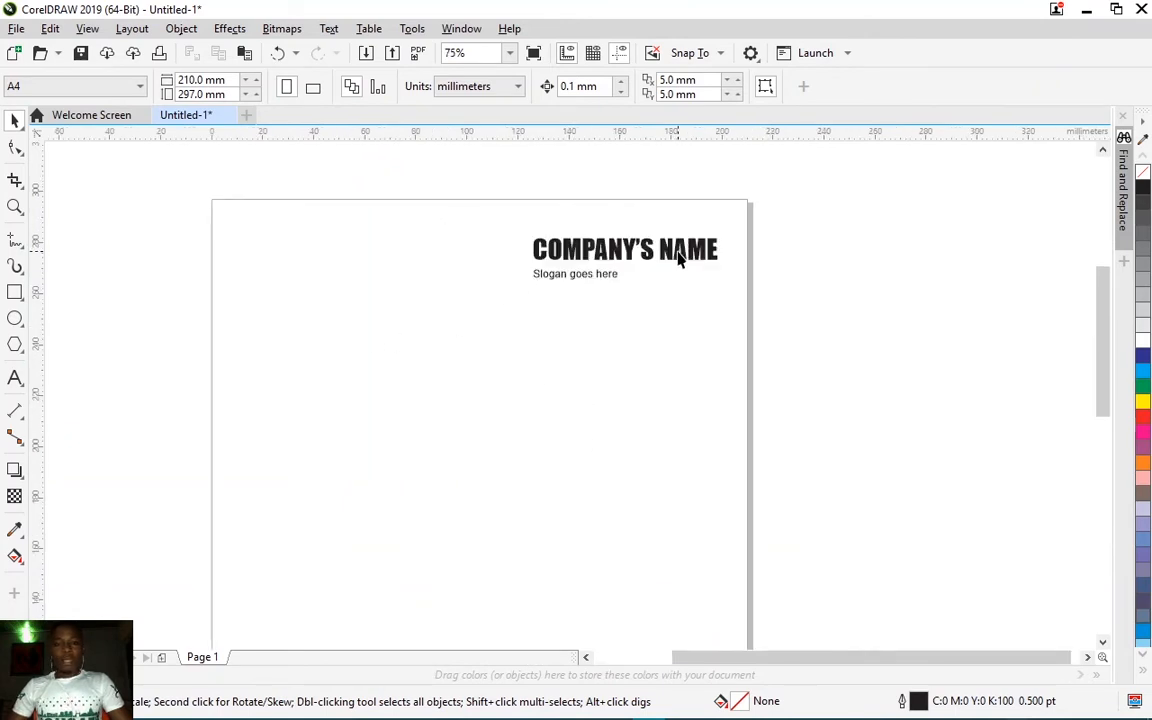
{"action": "scroll", "coordinate": [620, 260], "scroll_direction": "down", "scroll_amount": 1}
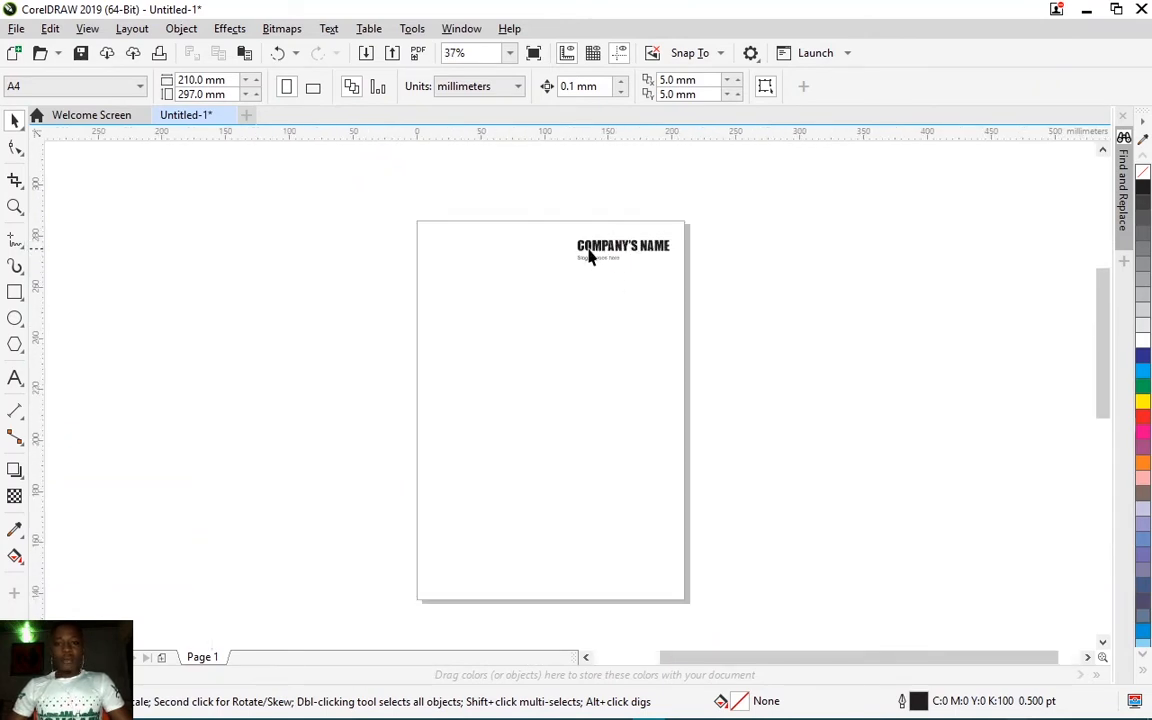
{"action": "scroll", "coordinate": [600, 240], "scroll_direction": "up", "scroll_amount": 1}
{"action": "scroll", "coordinate": [612, 300], "scroll_direction": "down", "scroll_amount": 1}
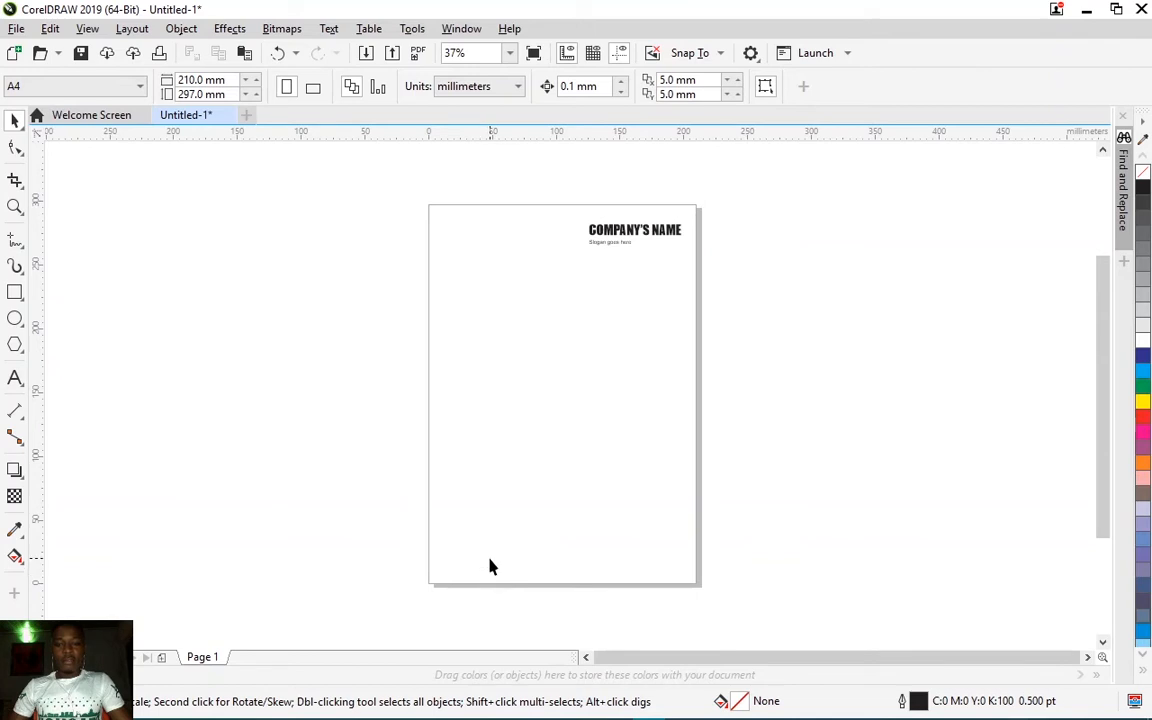
{"action": "scroll", "coordinate": [488, 560], "scroll_direction": "up", "scroll_amount": 1}
{"action": "scroll", "coordinate": [663, 285], "scroll_direction": "down", "scroll_amount": 2}
{"action": "scroll", "coordinate": [692, 200], "scroll_direction": "up", "scroll_amount": 1}
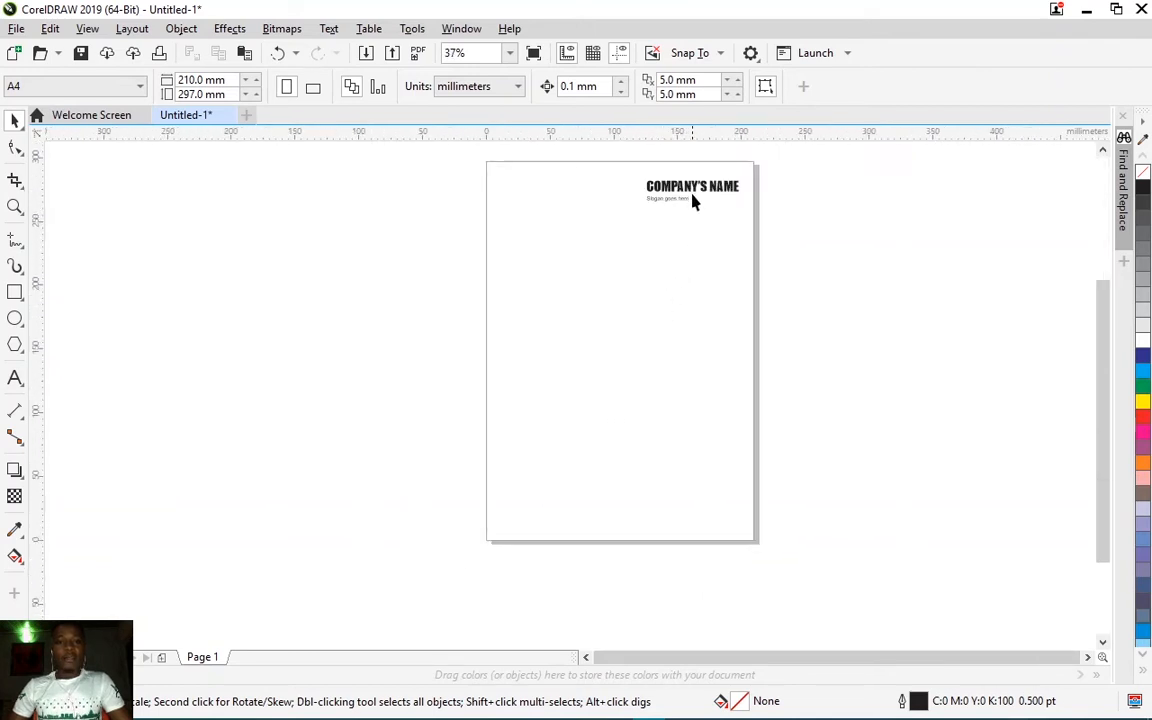
Step: Draw a rectangle about 75 × 20 mm directly beneath the slogan, as wide as the company name
{"action": "left_click", "coordinate": [15, 292]}
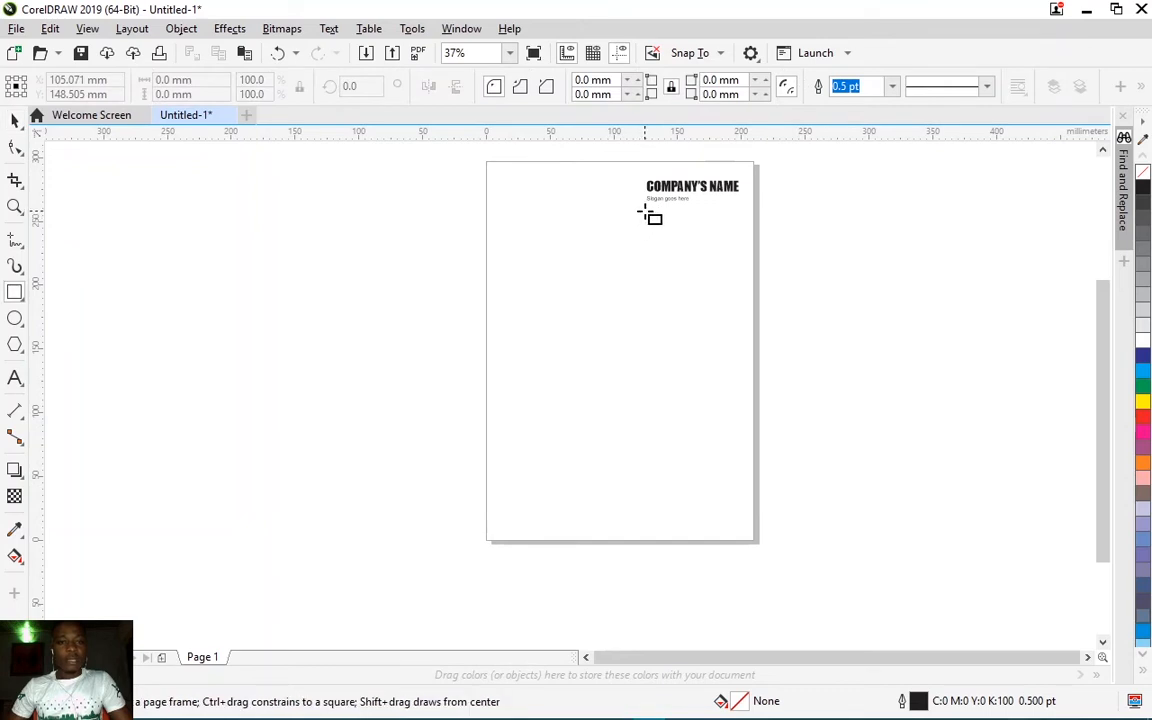
{"action": "left_click_drag", "start_coordinate": [644, 211], "coordinate": [744, 239]}
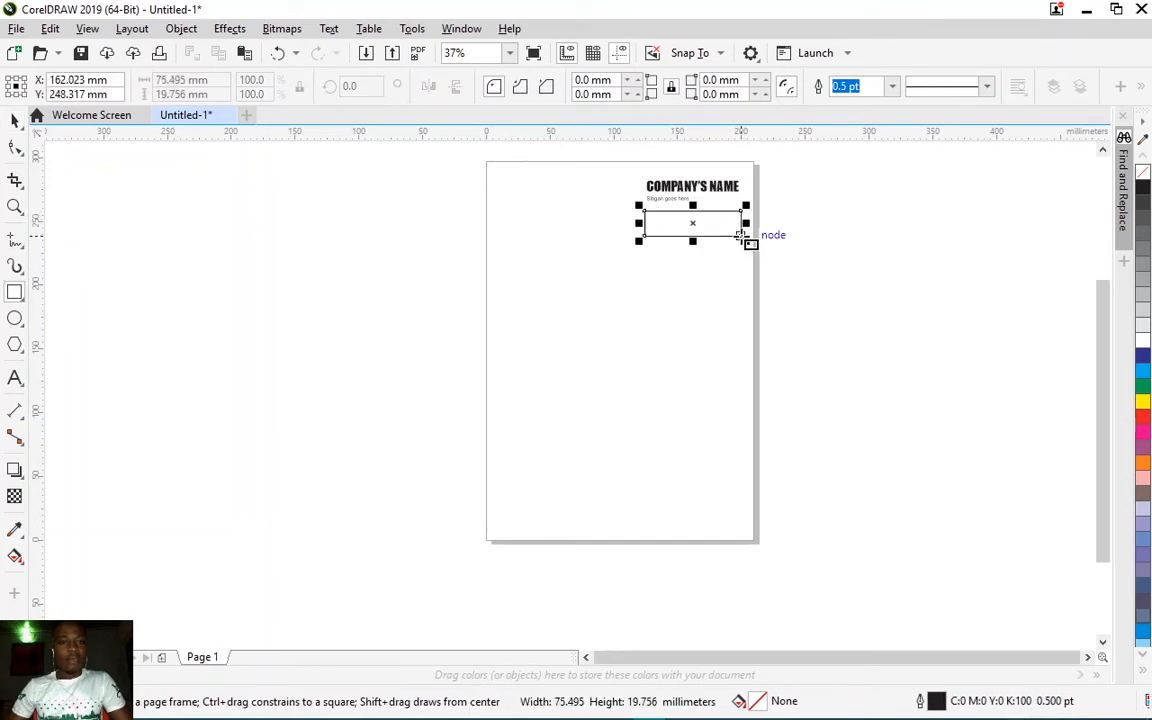
{"action": "left_click", "coordinate": [14, 120]}
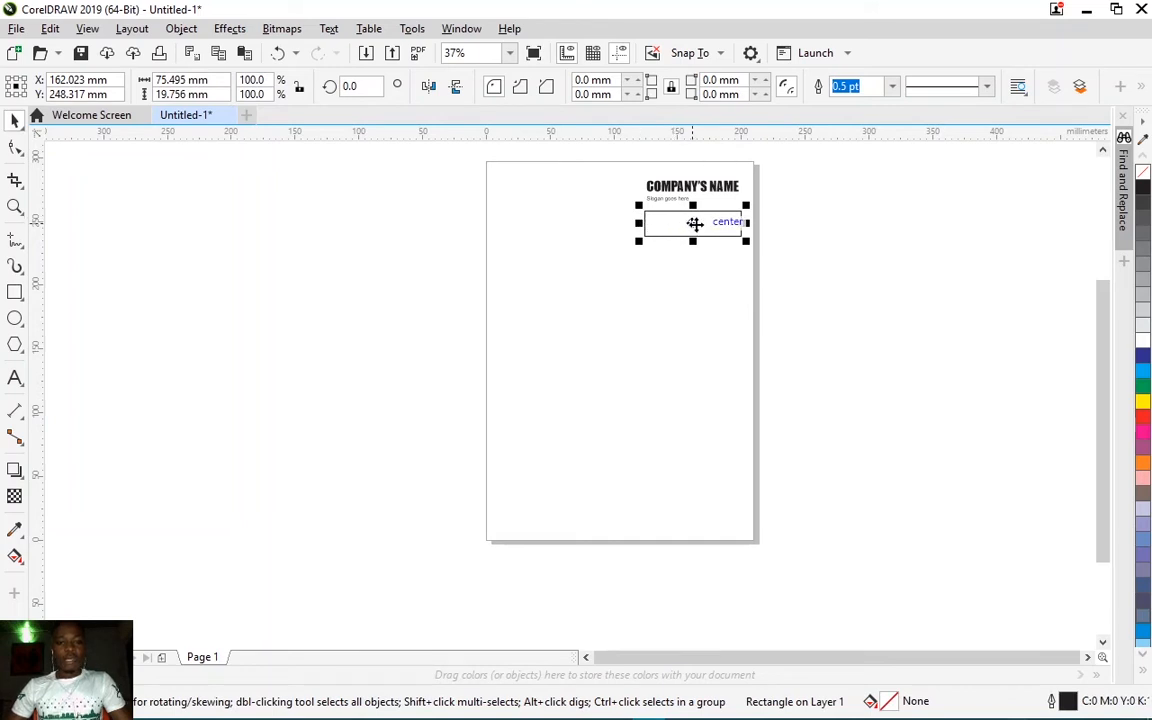
Step: Copy the rectangle to the page's lower-left corner, trying the copy at bottom centre and finally in the lower-right corner
{"action": "left_click_drag", "start_coordinate": [695, 223], "coordinate": [539, 523]}
{"action": "left_click", "coordinate": [590, 556]}
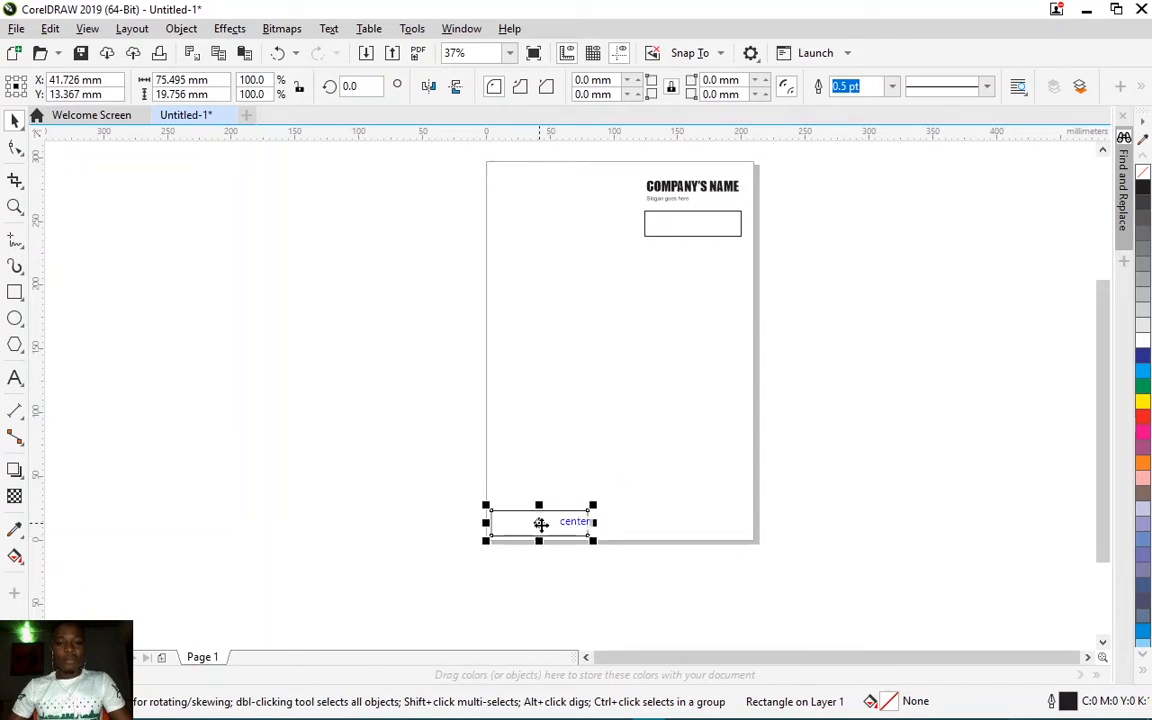
{"action": "left_click_drag", "start_coordinate": [541, 522], "coordinate": [620, 522]}
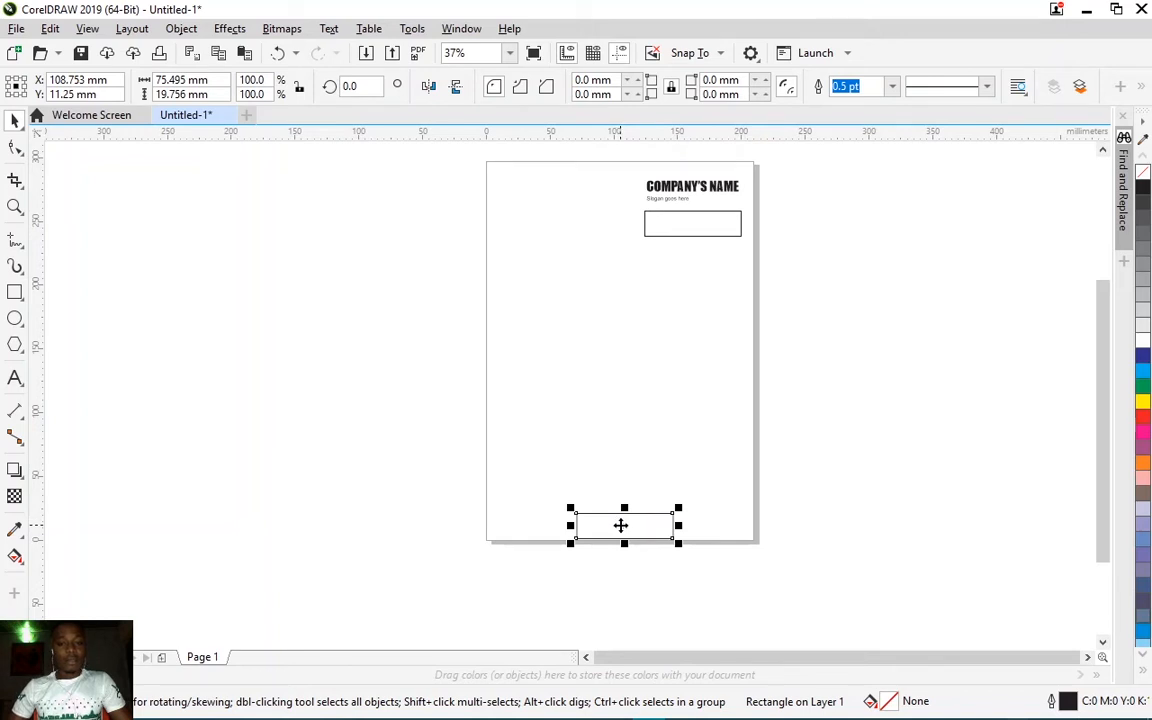
{"action": "left_click_drag", "start_coordinate": [624, 525], "coordinate": [699, 524]}
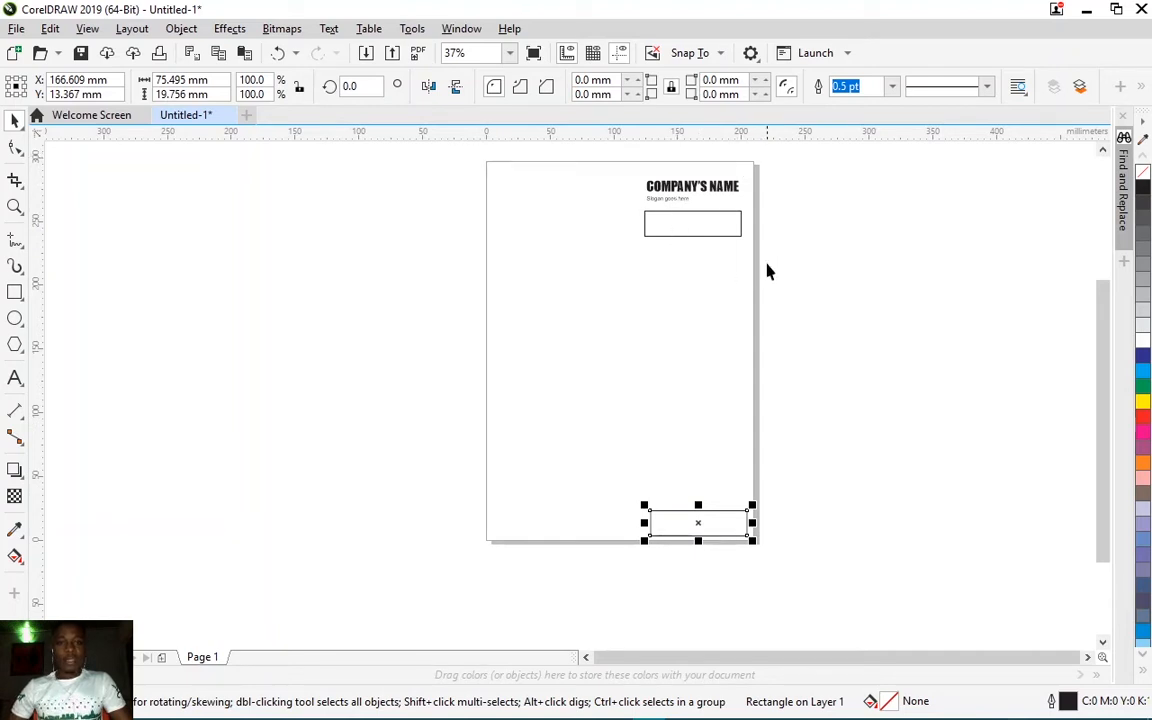
Step: Move the company name and slogan to the page's upper-left area and place the upper rectangle beside them
{"action": "left_click", "coordinate": [653, 231]}
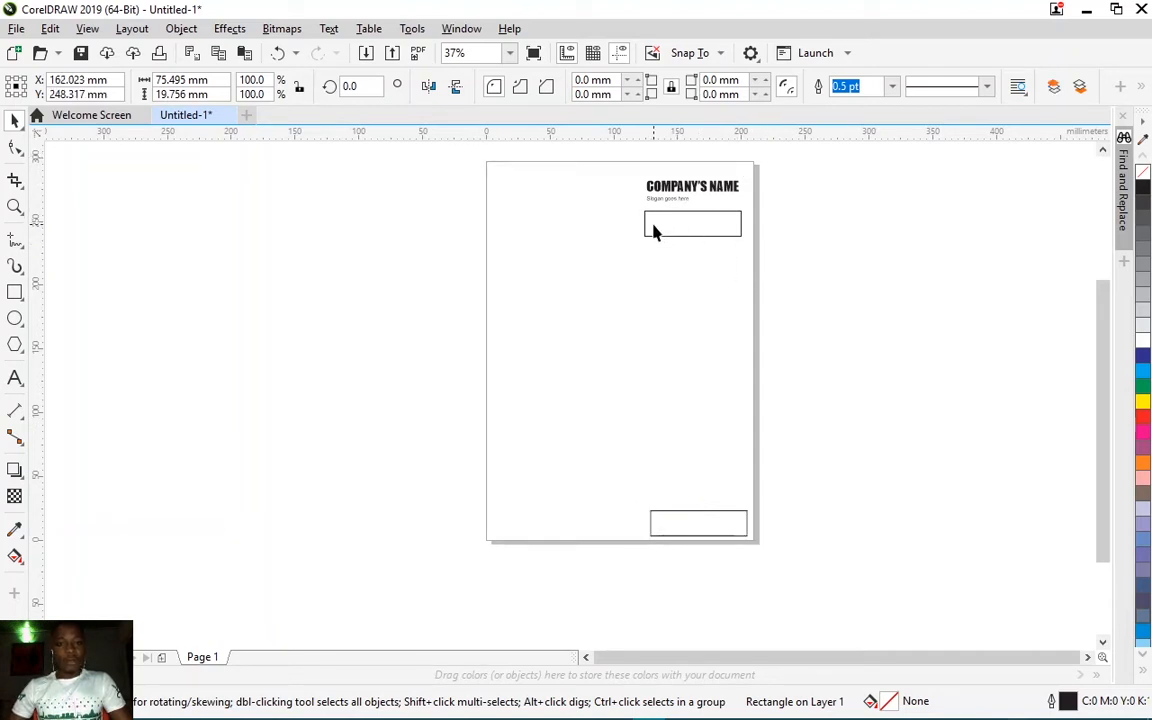
{"action": "left_click_drag", "start_coordinate": [758, 209], "coordinate": [596, 167]}
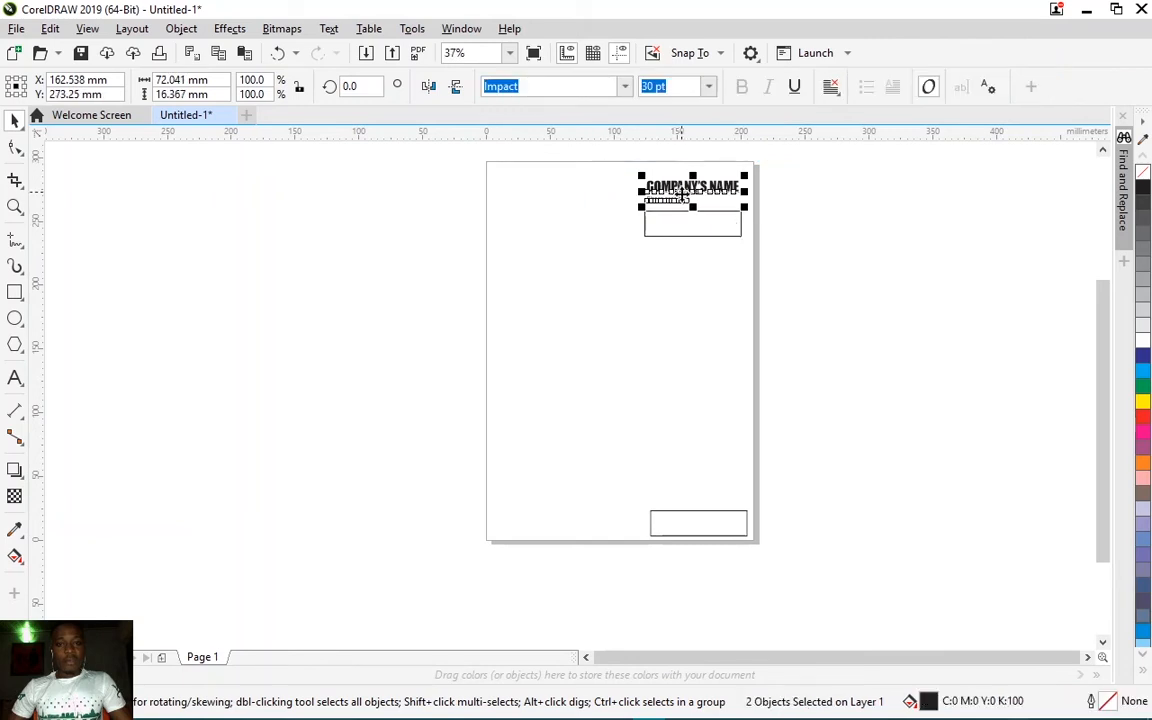
{"action": "left_click_drag", "start_coordinate": [680, 190], "coordinate": [560, 204]}
{"action": "left_click_drag", "start_coordinate": [688, 224], "coordinate": [697, 206]}
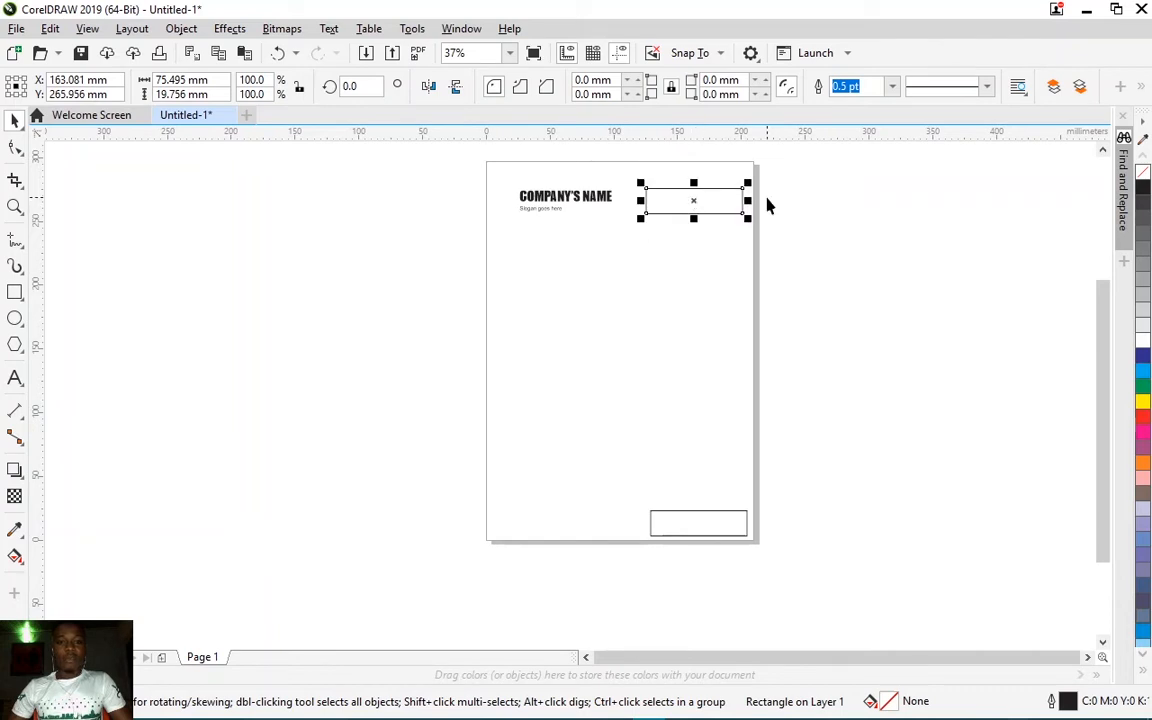
Step: Delete the rectangle at the page's foot and move the slogan there, near the bottom centre
{"action": "left_click_drag", "start_coordinate": [862, 545], "coordinate": [630, 484]}
{"action": "key", "text": "Delete"}
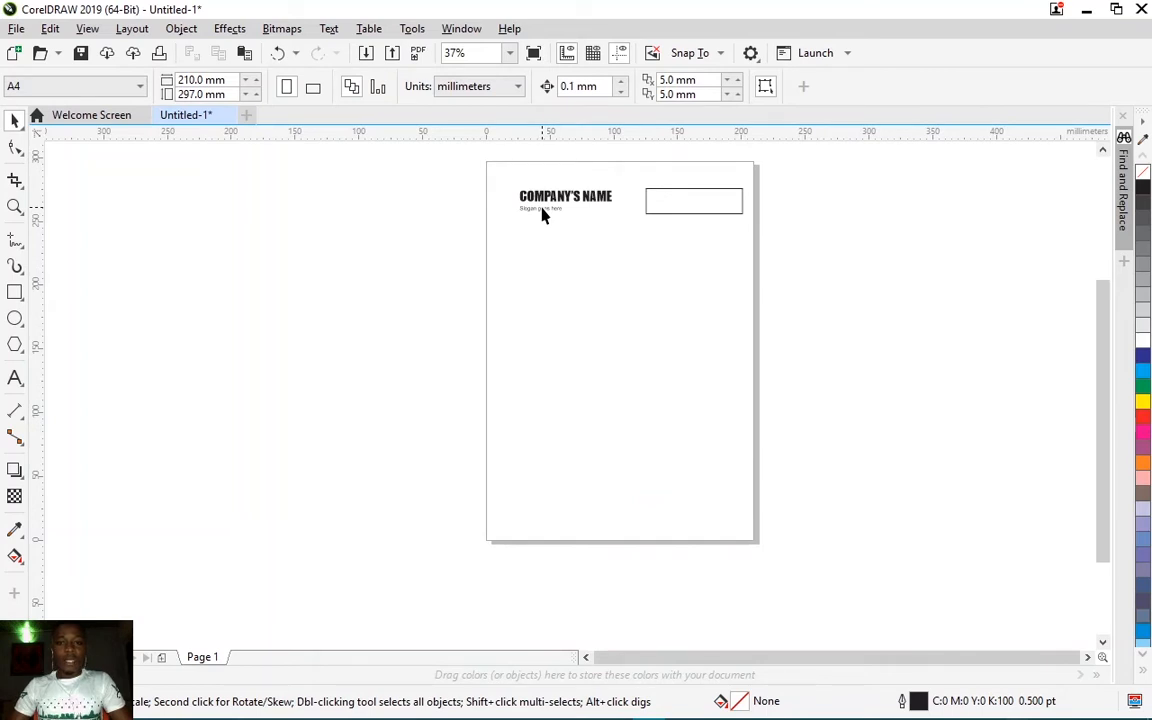
{"action": "left_click_drag", "start_coordinate": [543, 220], "coordinate": [617, 535]}
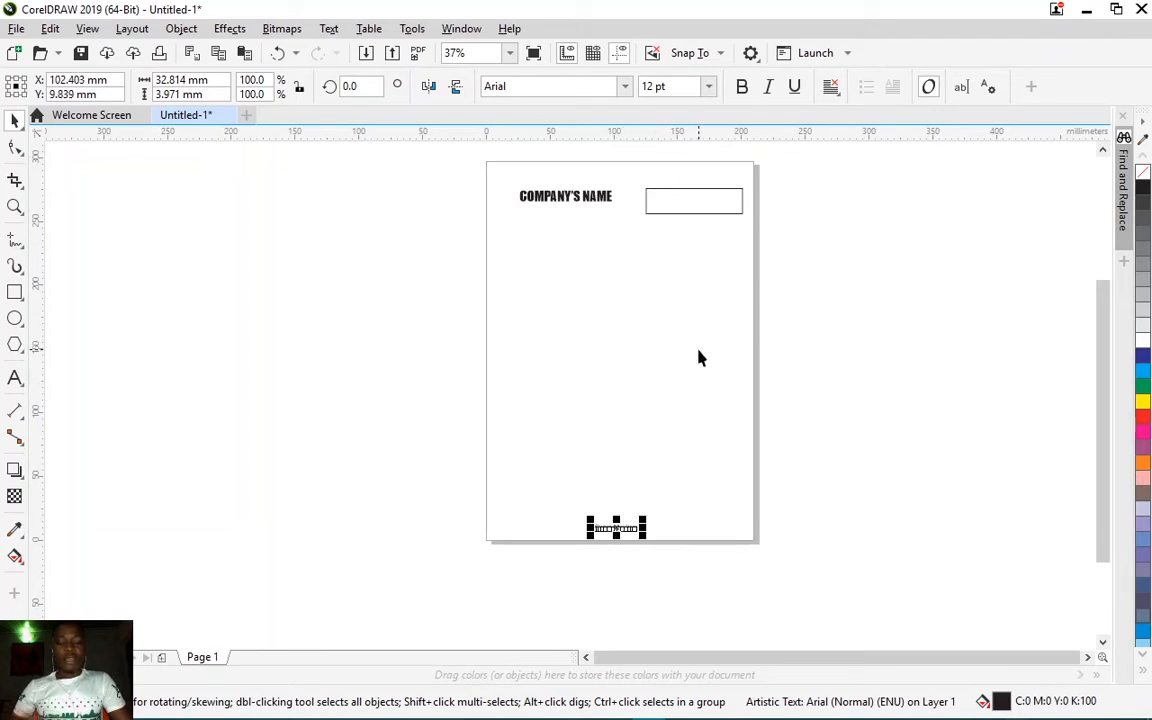
Step: Undo the slogan move, the lower rectangle's deletion and the repositioning of the header texts and upper rectangle
{"action": "key", "text": "ctrl+z"}
{"action": "key", "text": "ctrl+z"}
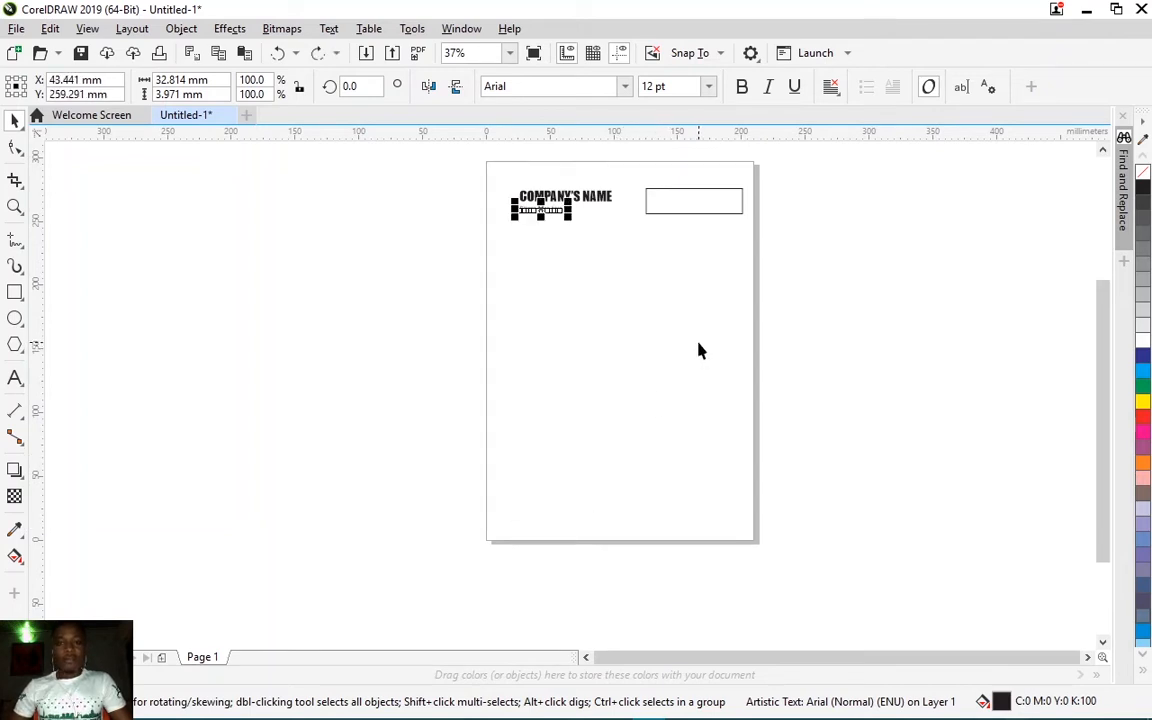
{"action": "left_click", "coordinate": [774, 280]}
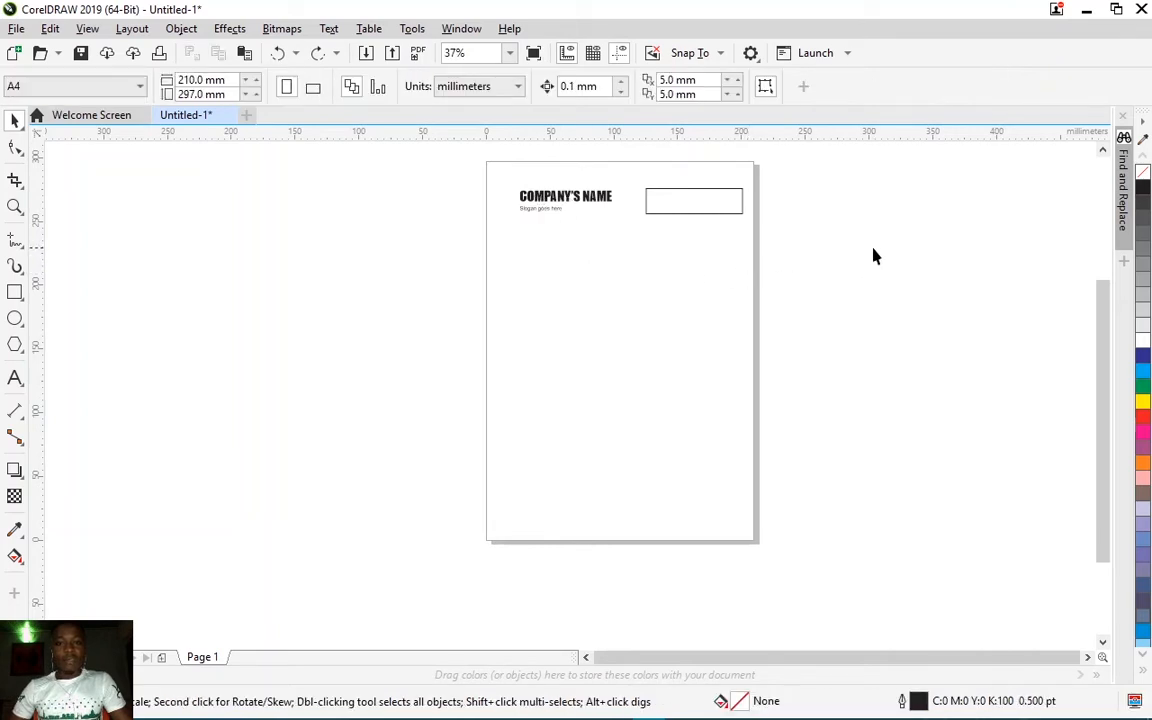
{"action": "key", "text": "ctrl+z"}
{"action": "key", "text": "ctrl+z"}
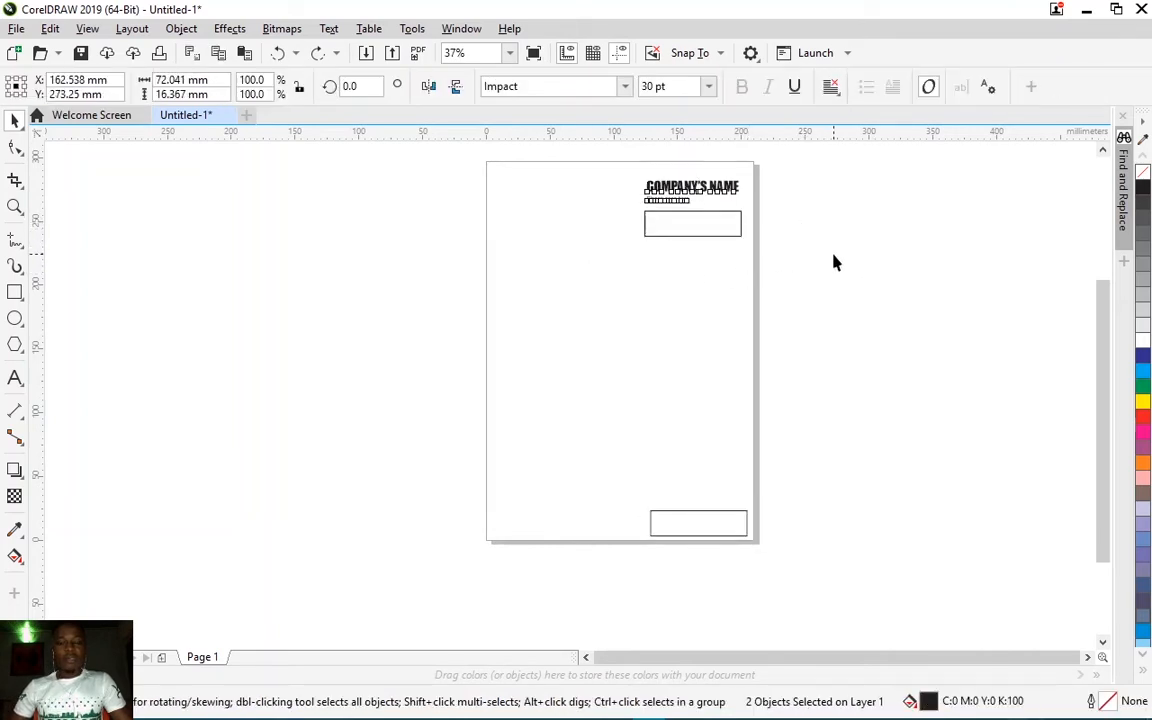
Step: Delete both rectangles, the one beneath the slogan and the one in the page's lower-right corner
{"action": "left_click", "coordinate": [725, 245]}
{"action": "left_click", "coordinate": [720, 236]}
{"action": "key", "text": "Delete"}
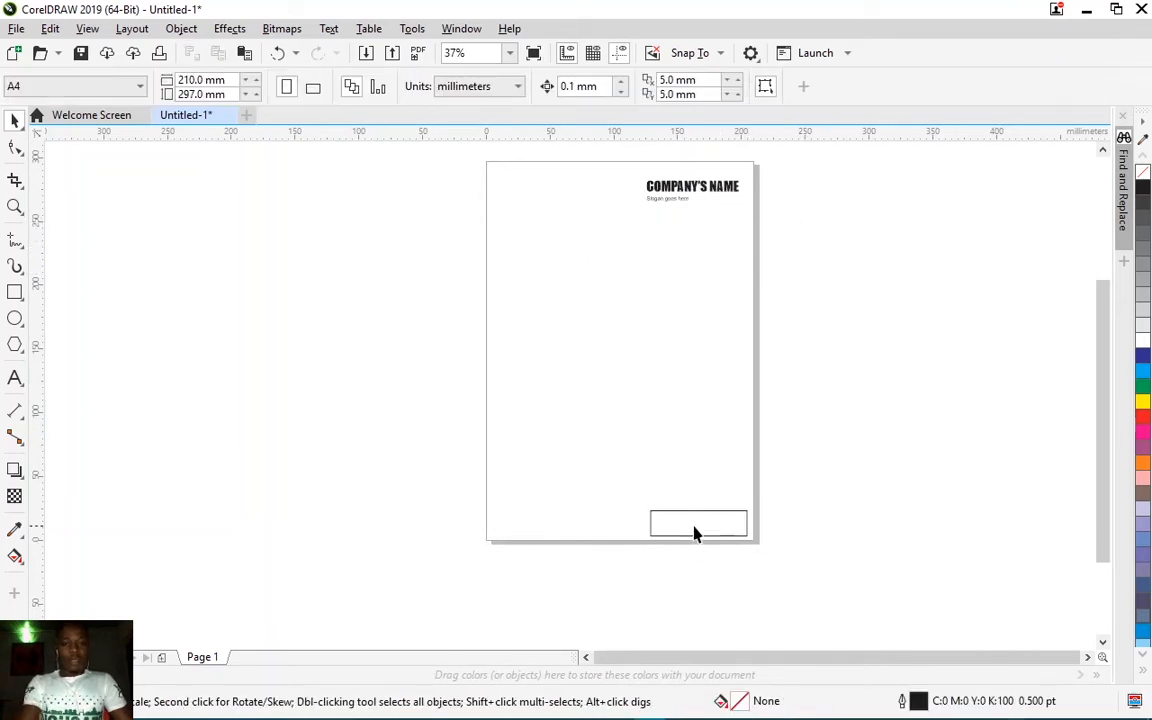
{"action": "left_click", "coordinate": [695, 525]}
{"action": "key", "text": "Delete"}
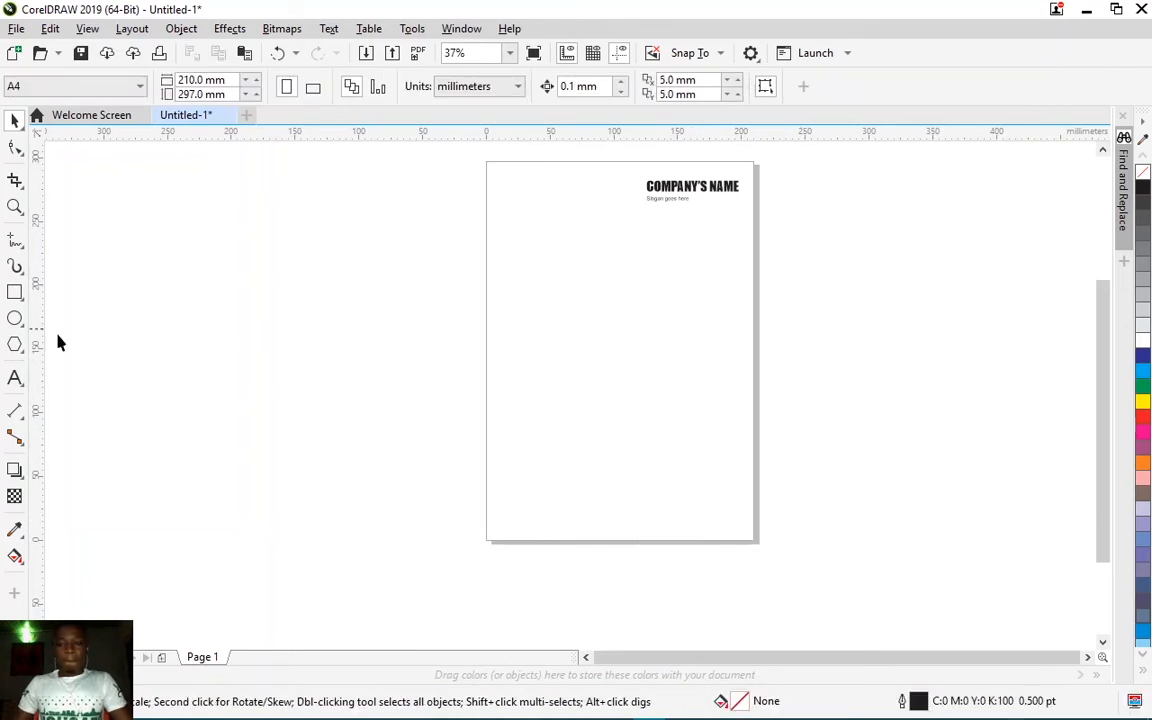
Step: Add artistic text reading "Tell:" followed by a row of x placeholders in the empty area beside the page
{"action": "left_click", "coordinate": [15, 378]}
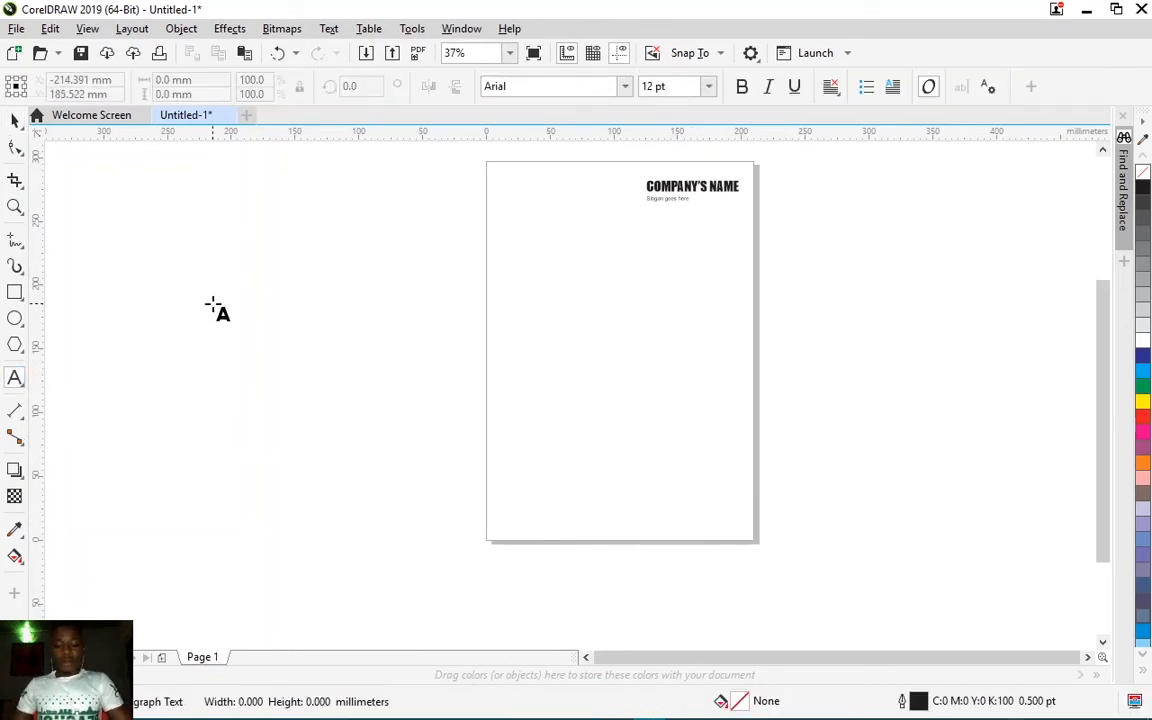
{"action": "left_click", "coordinate": [212, 305]}
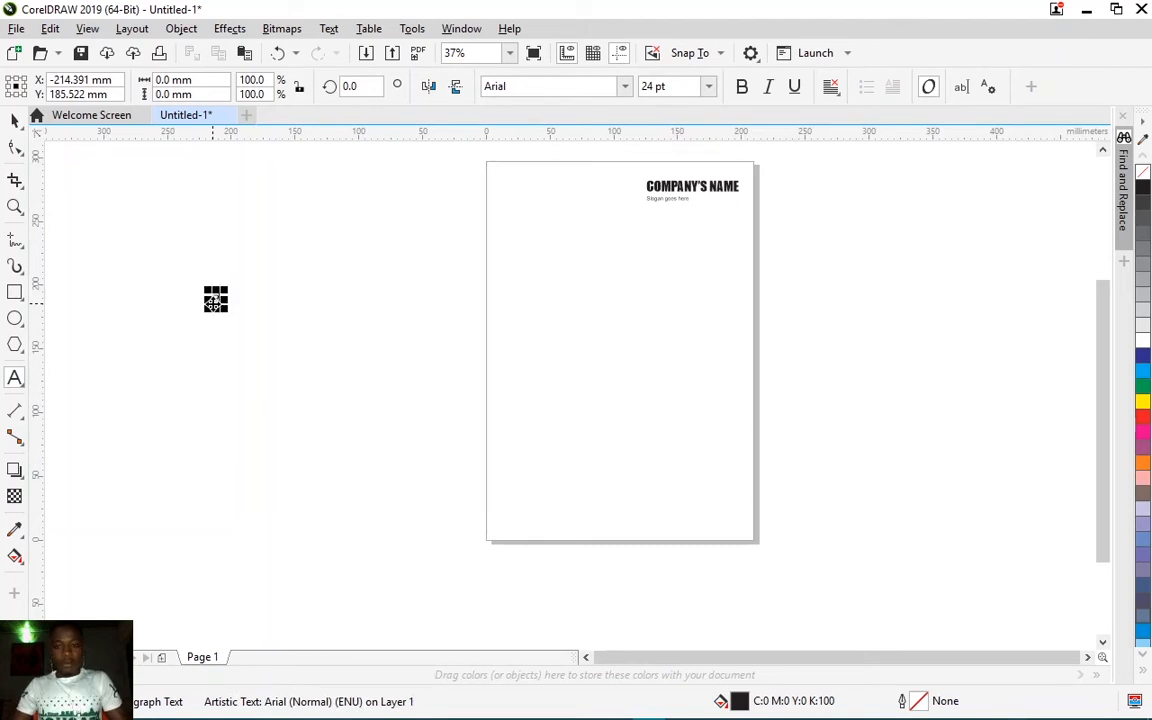
{"action": "type", "text": "P"}
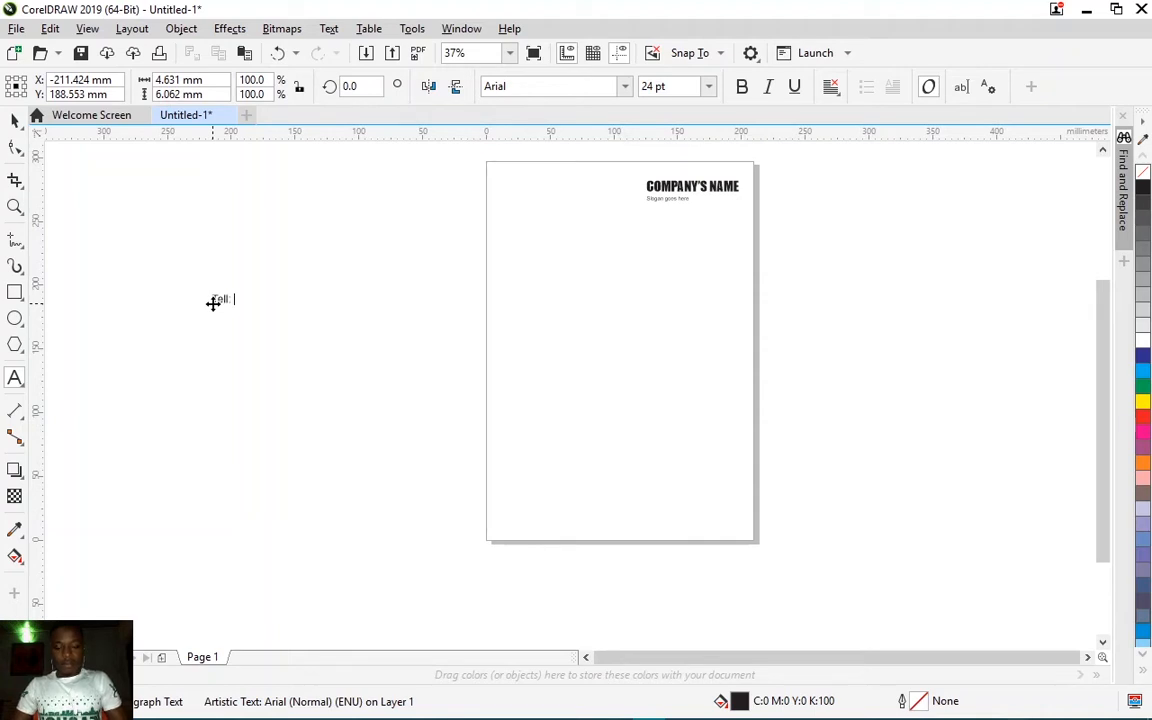
{"action": "type", "text": "ell: xxxxxxxxxxxxxxxxxxxxxxx"}
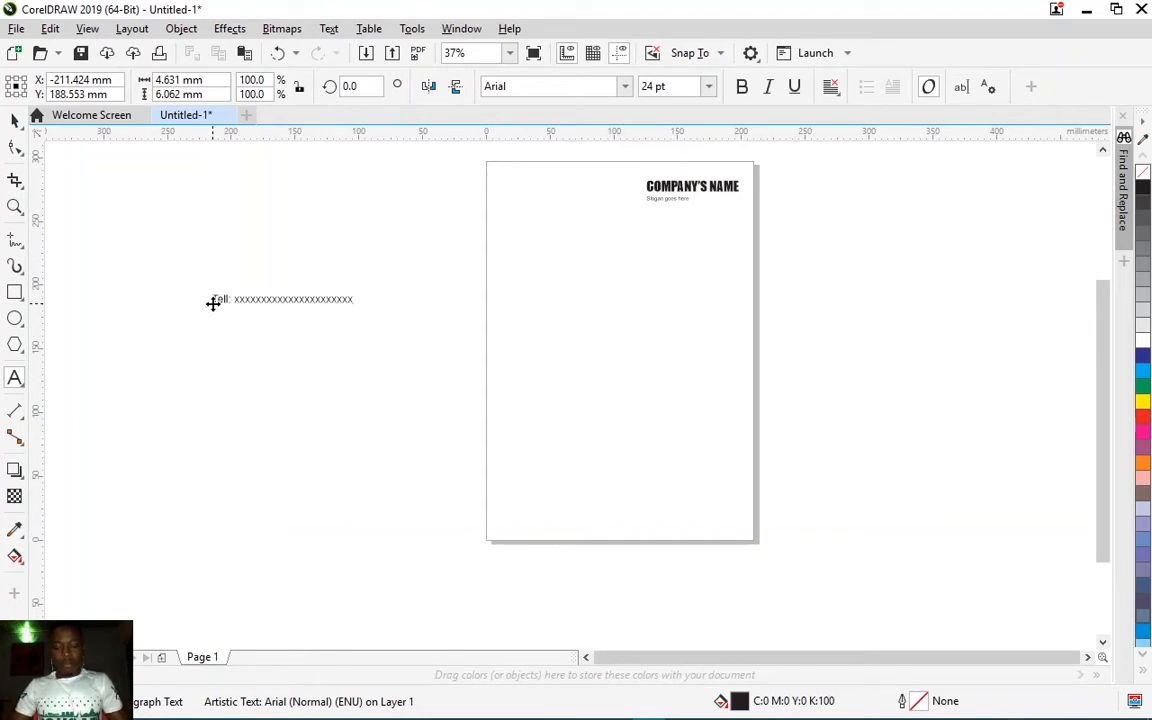
Step: Insert "Office Address:" as a separate line above the "Tell:" line
{"action": "type", "text": "Office A"}
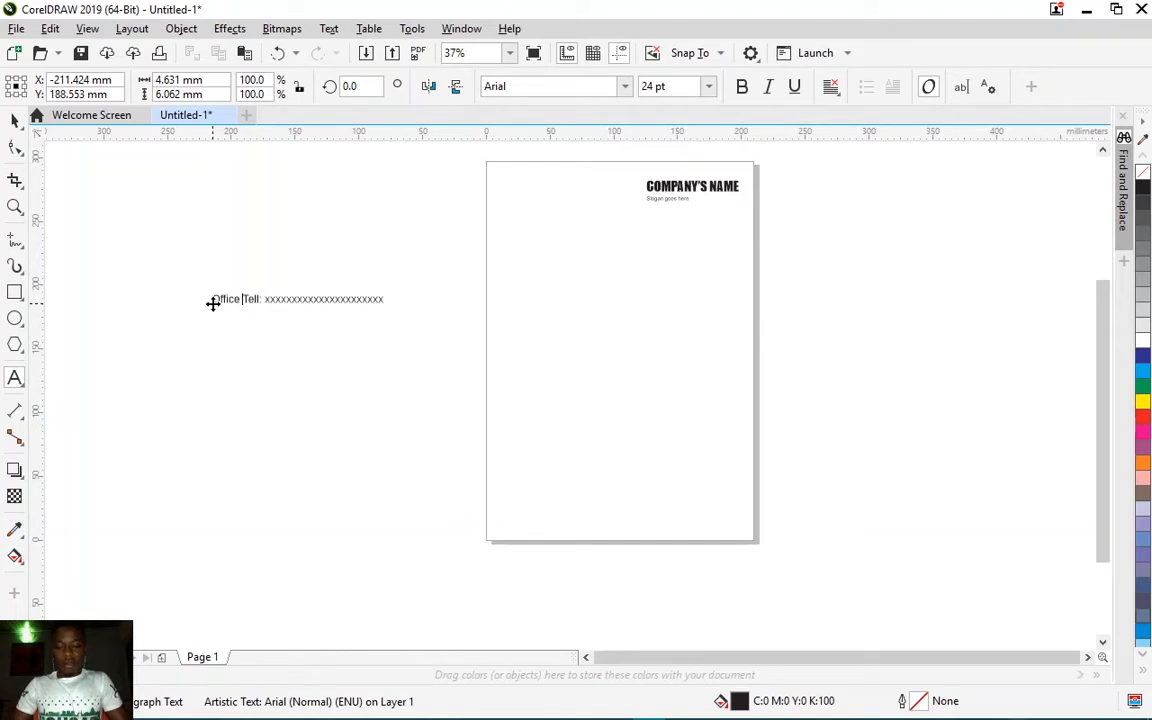
{"action": "type", "text": "dderss"}
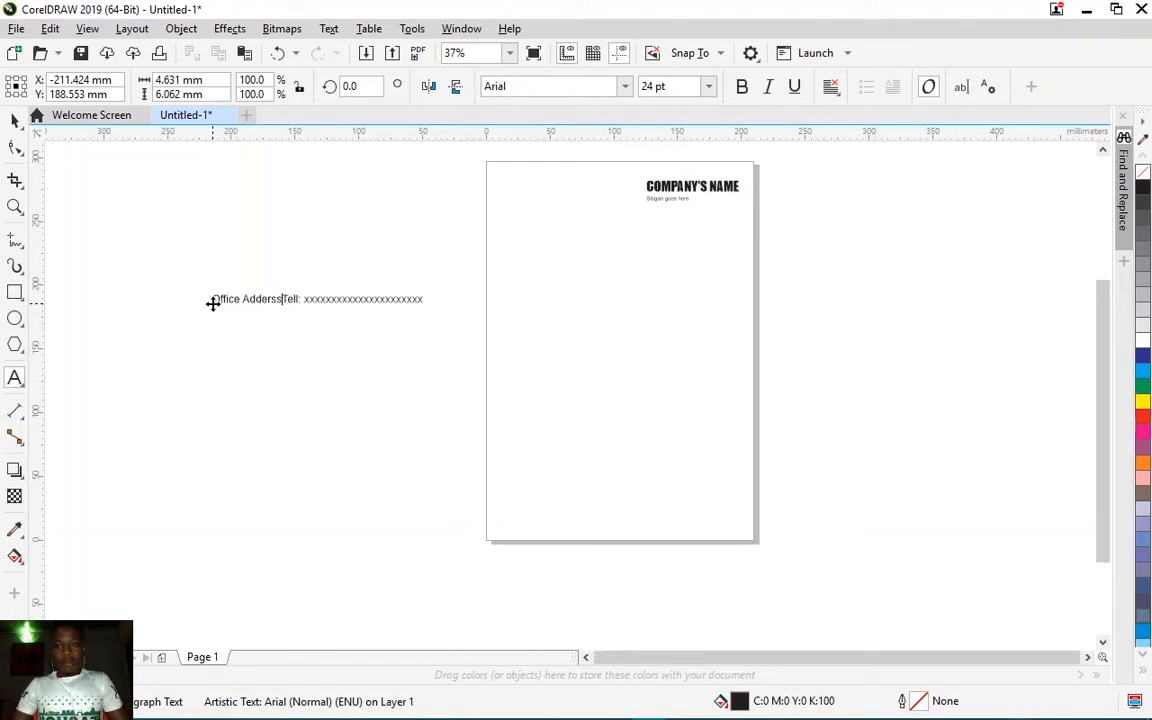
{"action": "key", "text": "BackSpace"}
{"action": "key", "text": "BackSpace"}
{"action": "key", "text": "BackSpace"}
{"action": "key", "text": "BackSpace"}
{"action": "type", "text": "res"}
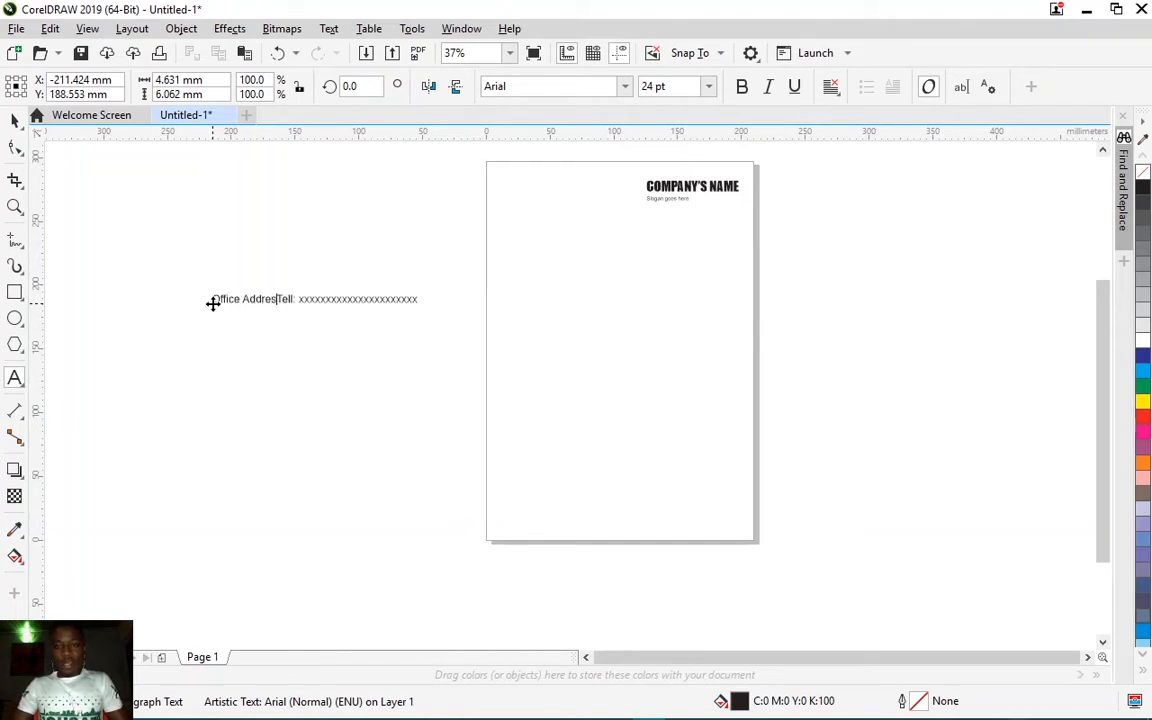
{"action": "type", "text": "s"}
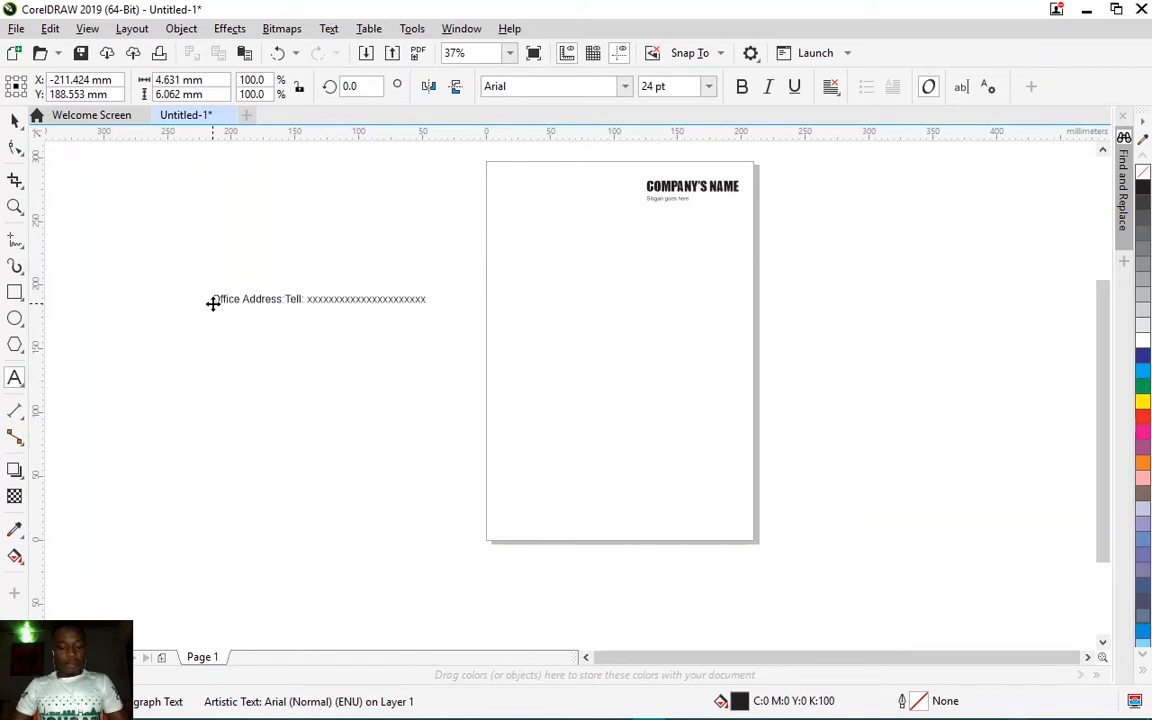
{"action": "key", "text": "Return"}
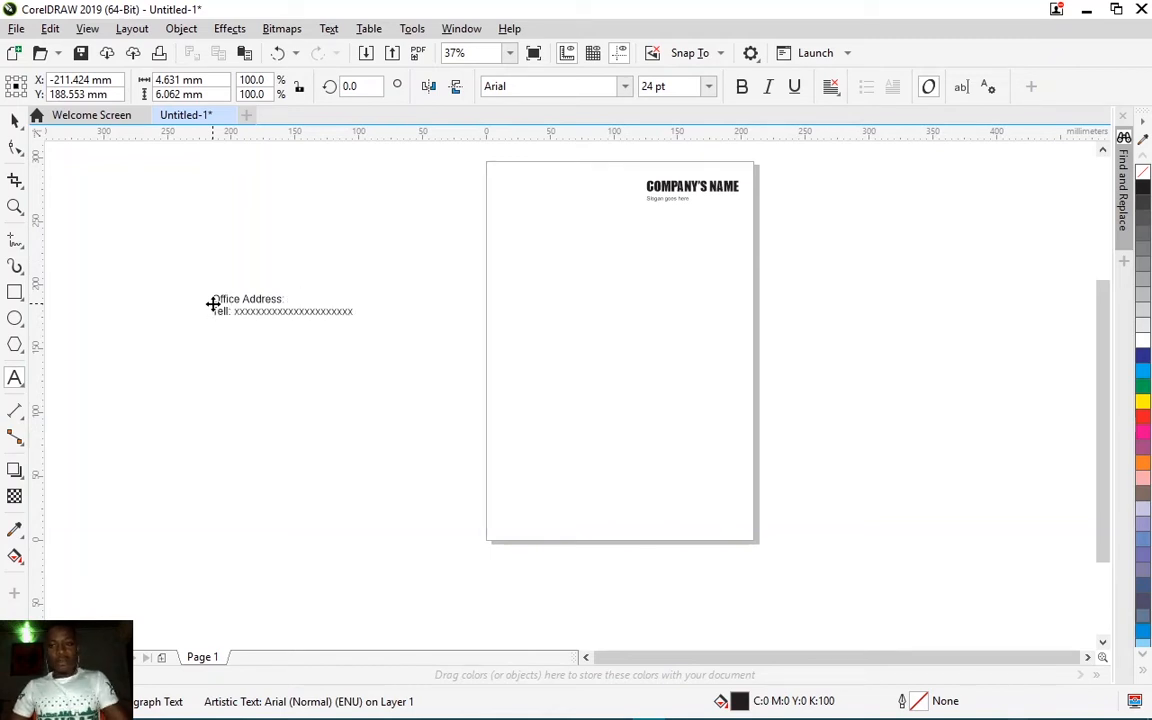
Step: Add a row of x placeholders after "Office Address:" in the contact text and finish editing it
{"action": "left_click", "coordinate": [213, 303]}
{"action": "scroll", "coordinate": [240, 308], "scroll_direction": "up", "scroll_amount": 2}
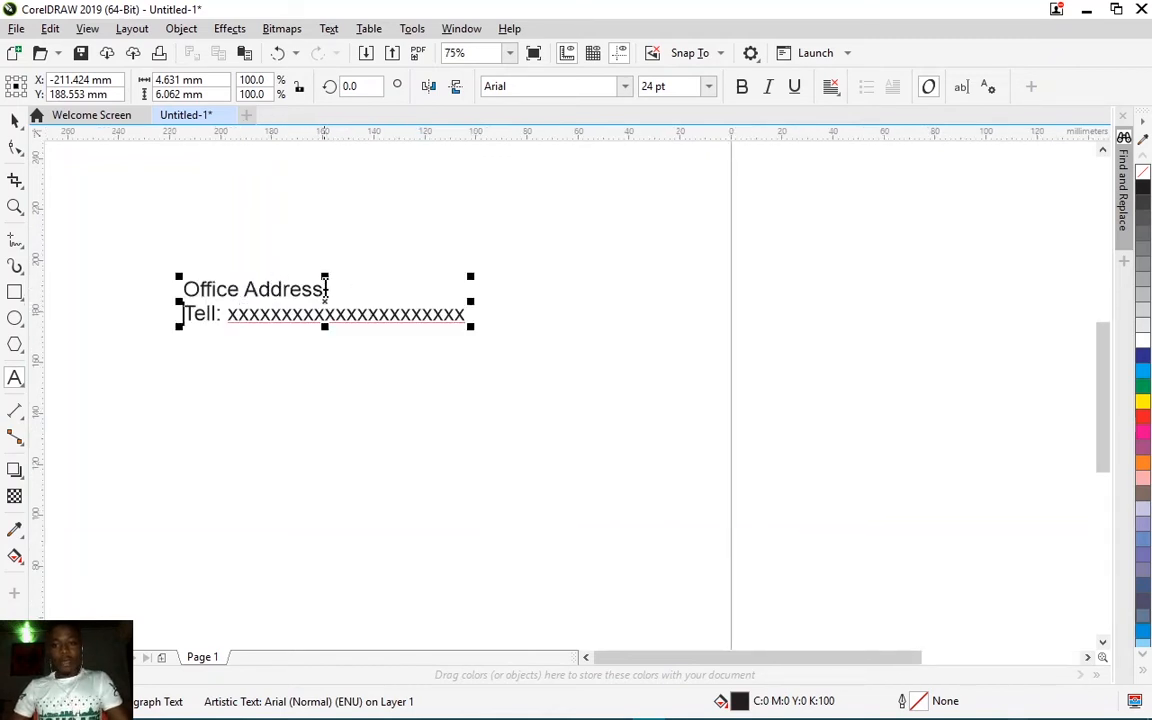
{"action": "scroll", "coordinate": [313, 298], "scroll_direction": "up", "scroll_amount": 3}
{"action": "left_click", "coordinate": [372, 260]}
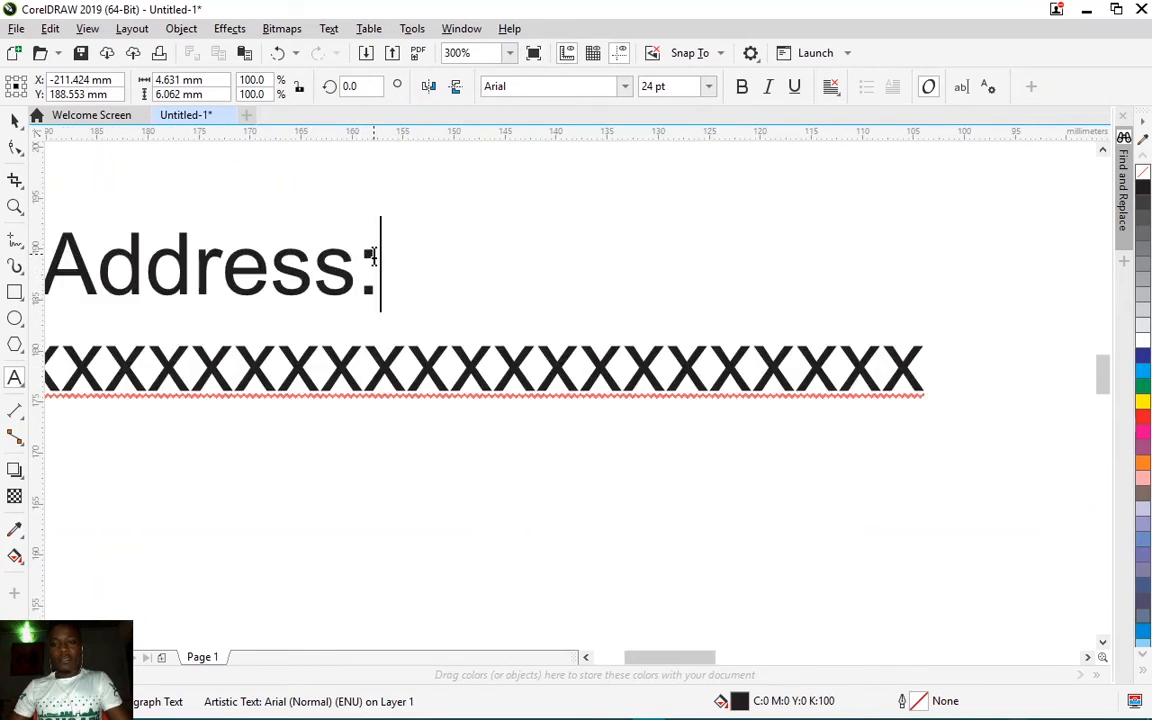
{"action": "scroll", "coordinate": [404, 260], "scroll_direction": "down", "scroll_amount": 3}
{"action": "scroll", "coordinate": [428, 272], "scroll_direction": "up", "scroll_amount": 1}
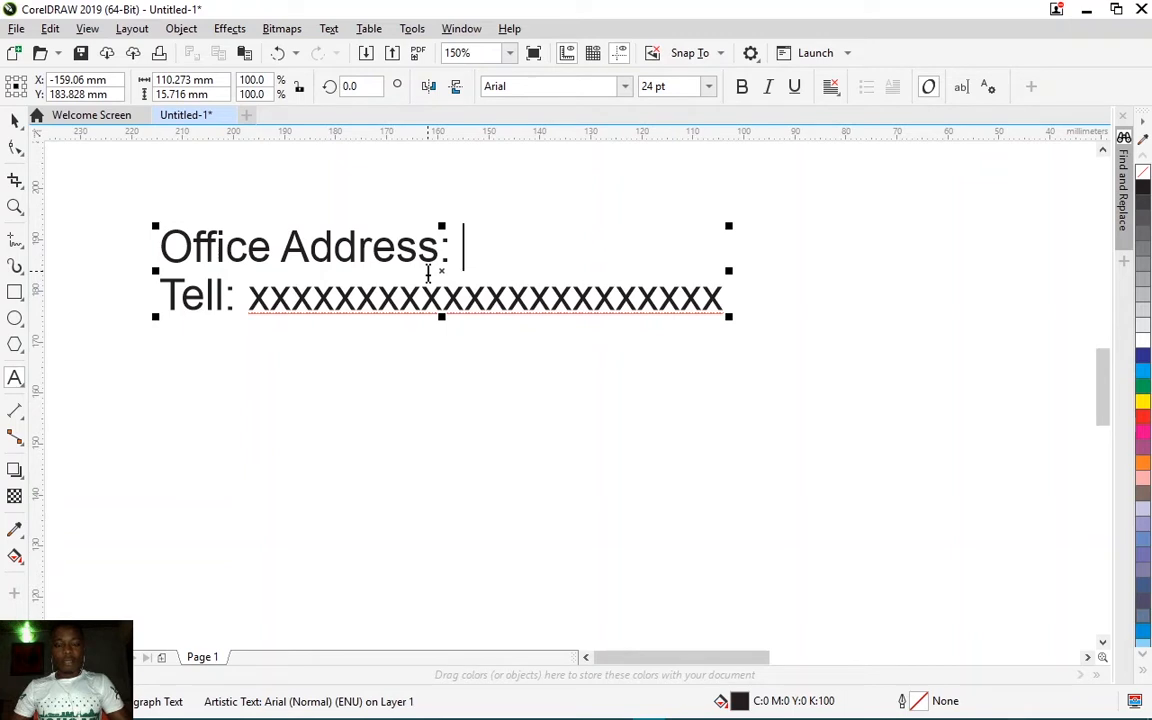
{"action": "type", "text": "xxxxxxxxxxxxxxxxxxxxx"}
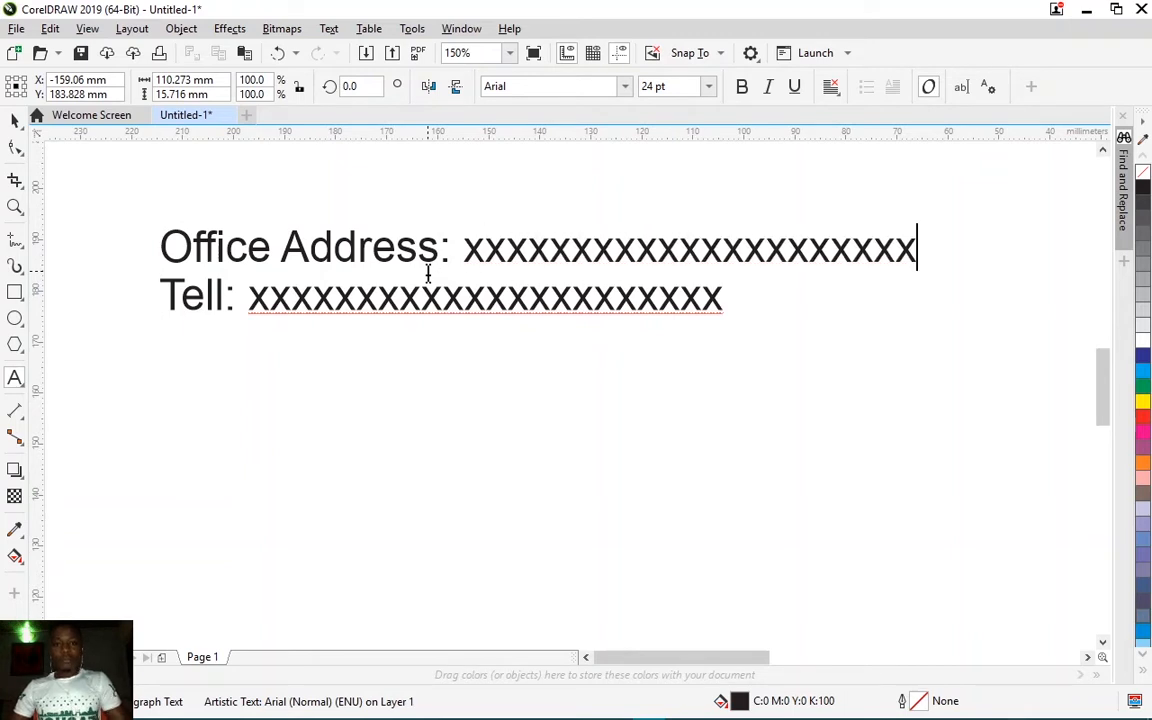
{"action": "key", "text": "Escape"}
{"action": "key", "text": "space"}
Step: Set the contact text's font size to 12 pt and move it onto the page beneath the slogan
{"action": "scroll", "coordinate": [428, 279], "scroll_direction": "down", "scroll_amount": 4}
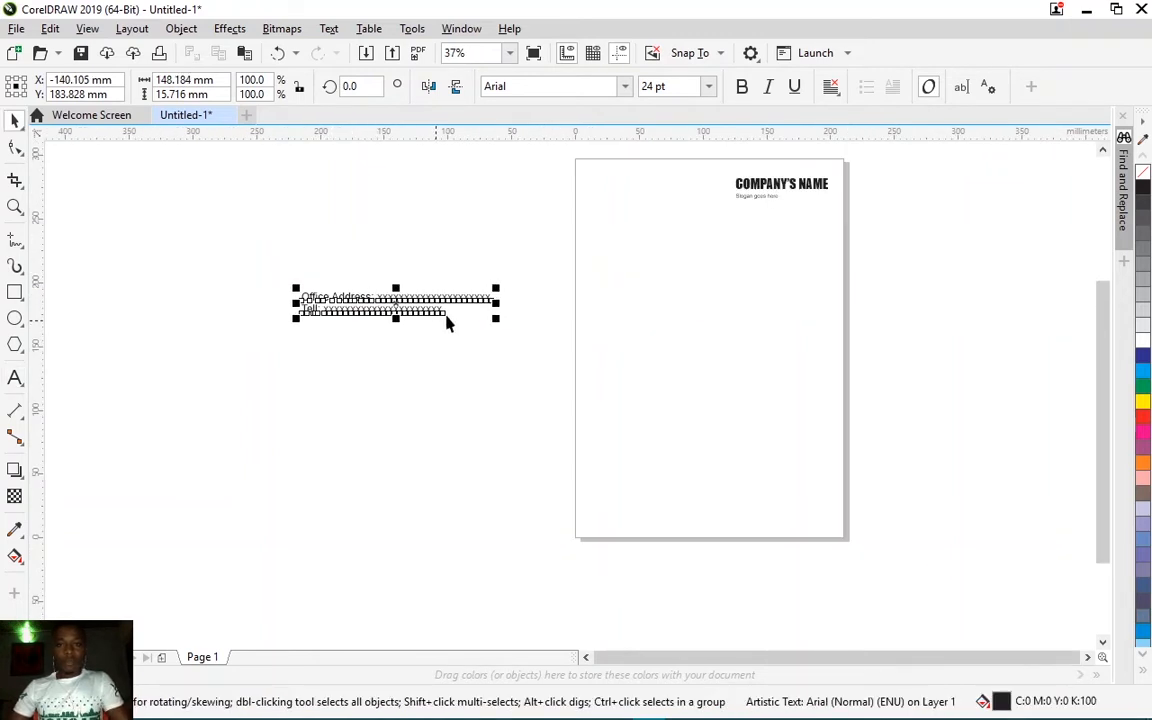
{"action": "left_click", "coordinate": [665, 87]}
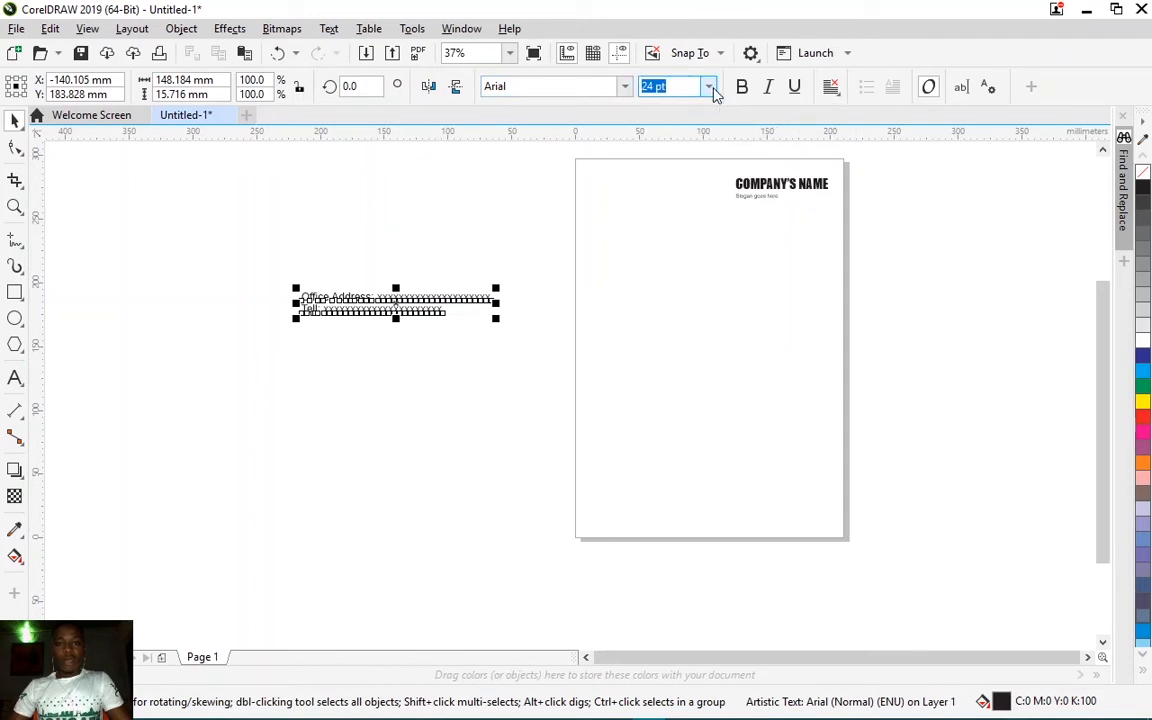
{"action": "left_click", "coordinate": [713, 88]}
{"action": "left_click", "coordinate": [665, 218]}
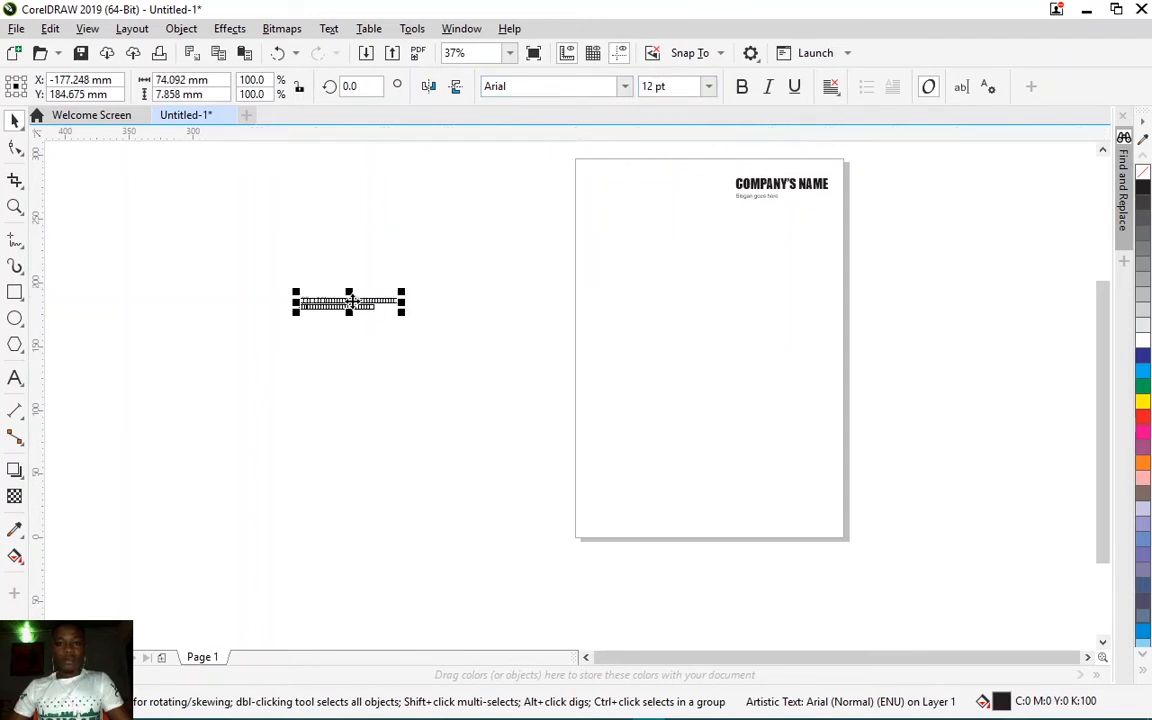
{"action": "left_click_drag", "start_coordinate": [349, 302], "coordinate": [788, 216]}
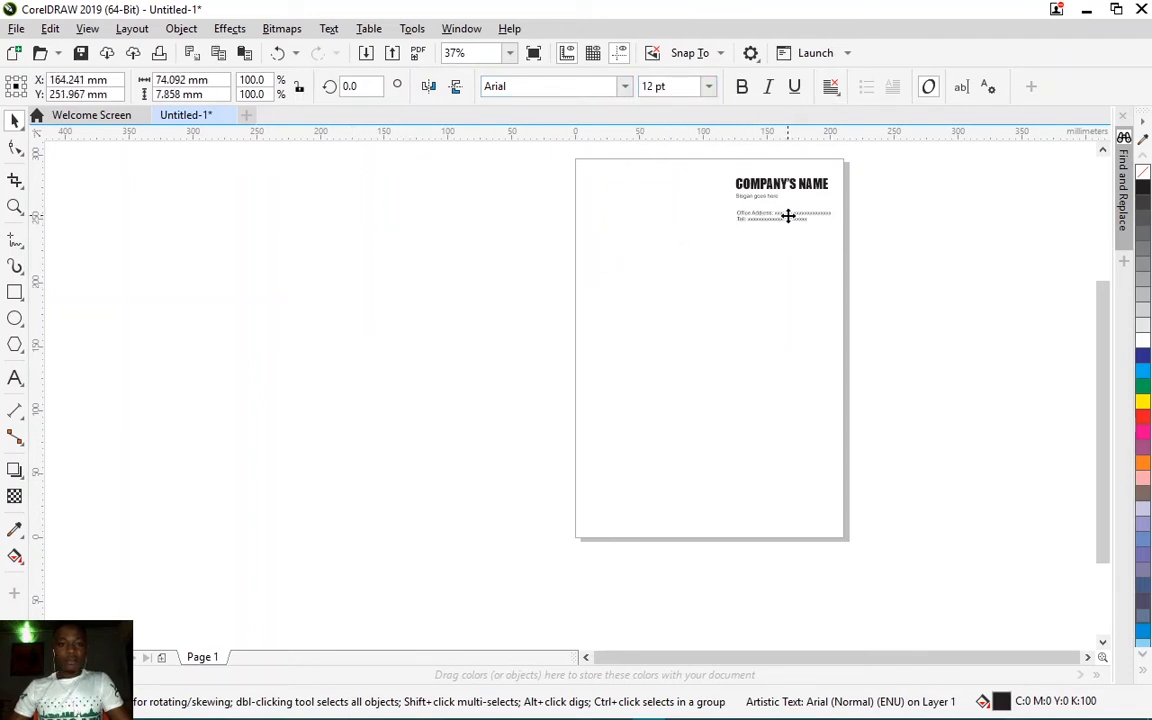
Step: Shorten the office address line by deleting its last seven x placeholders
{"action": "scroll", "coordinate": [788, 216], "scroll_direction": "up", "scroll_amount": 2}
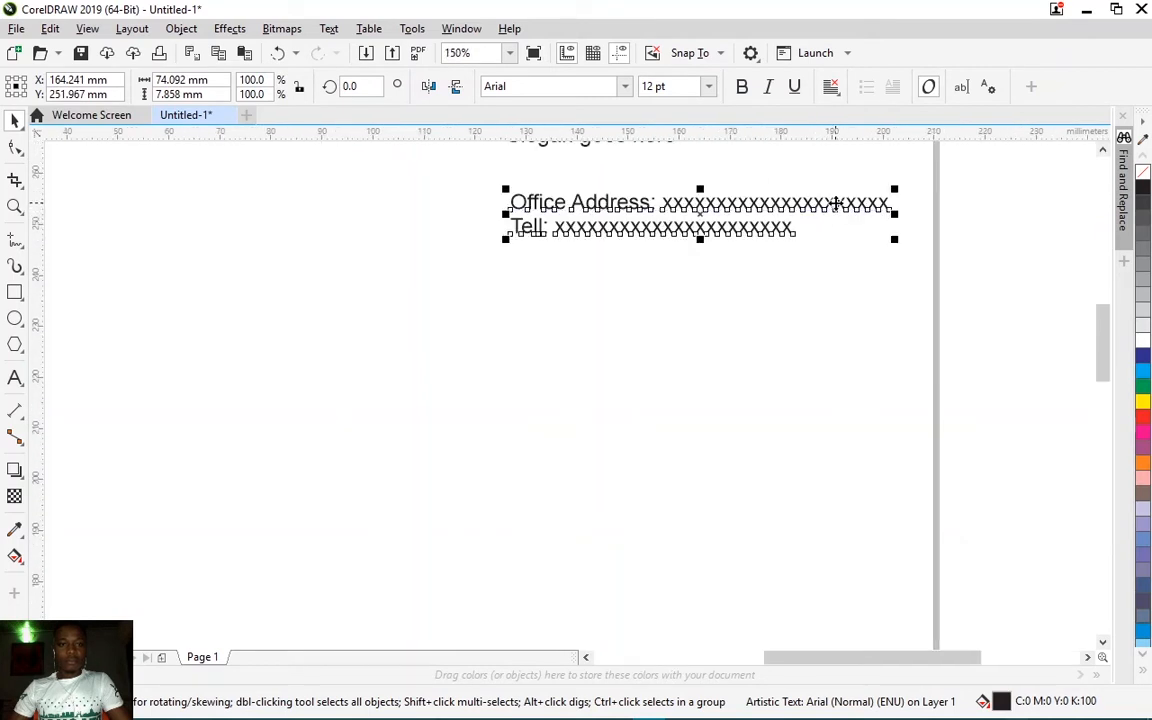
{"action": "double_click", "coordinate": [818, 200]}
{"action": "left_click_drag", "start_coordinate": [818, 202], "coordinate": [905, 203]}
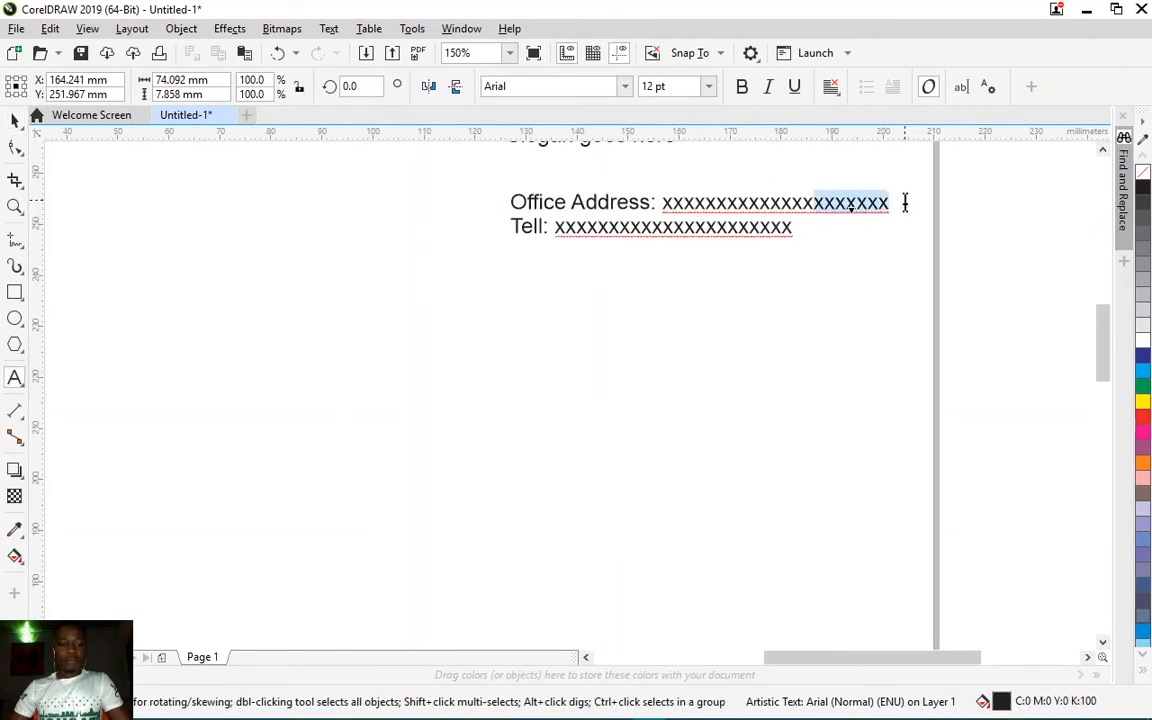
{"action": "key", "text": "Delete"}
{"action": "key", "text": "ctrl+space"}
Step: Move the contact text slightly up so it sits closer beneath the slogan, then deselect it
{"action": "scroll", "coordinate": [905, 205], "scroll_direction": "down", "scroll_amount": 2}
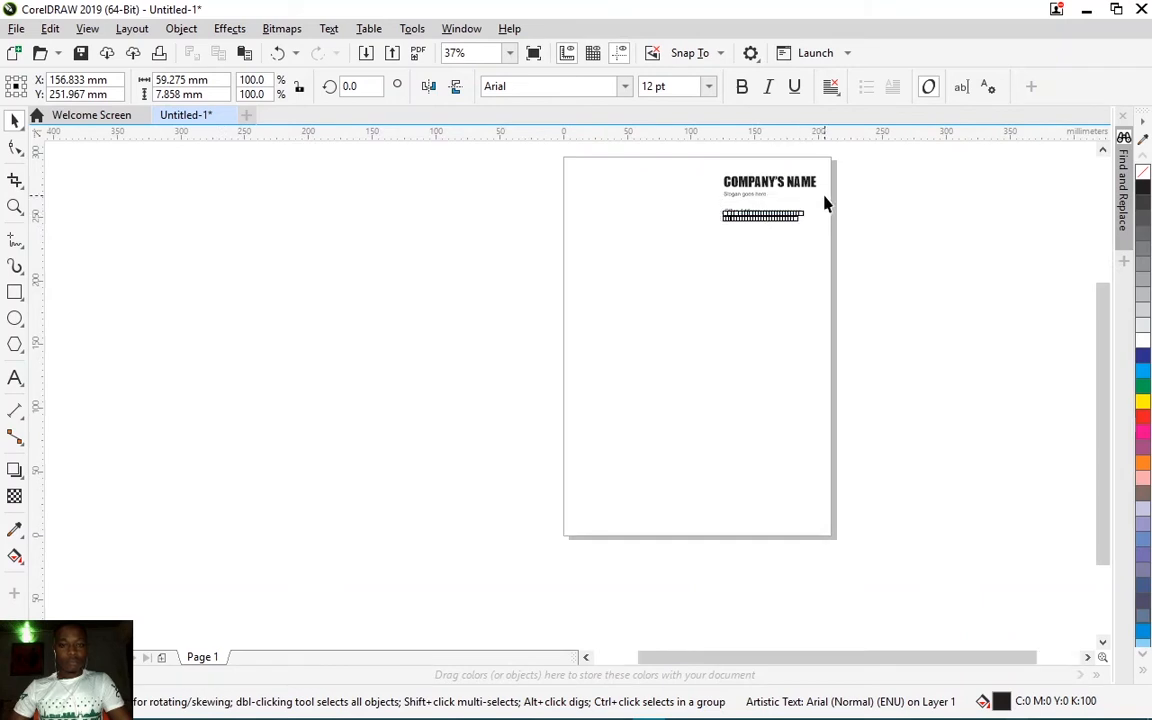
{"action": "scroll", "coordinate": [726, 214], "scroll_direction": "up", "scroll_amount": 1}
{"action": "scroll", "coordinate": [728, 214], "scroll_direction": "up", "scroll_amount": 1}
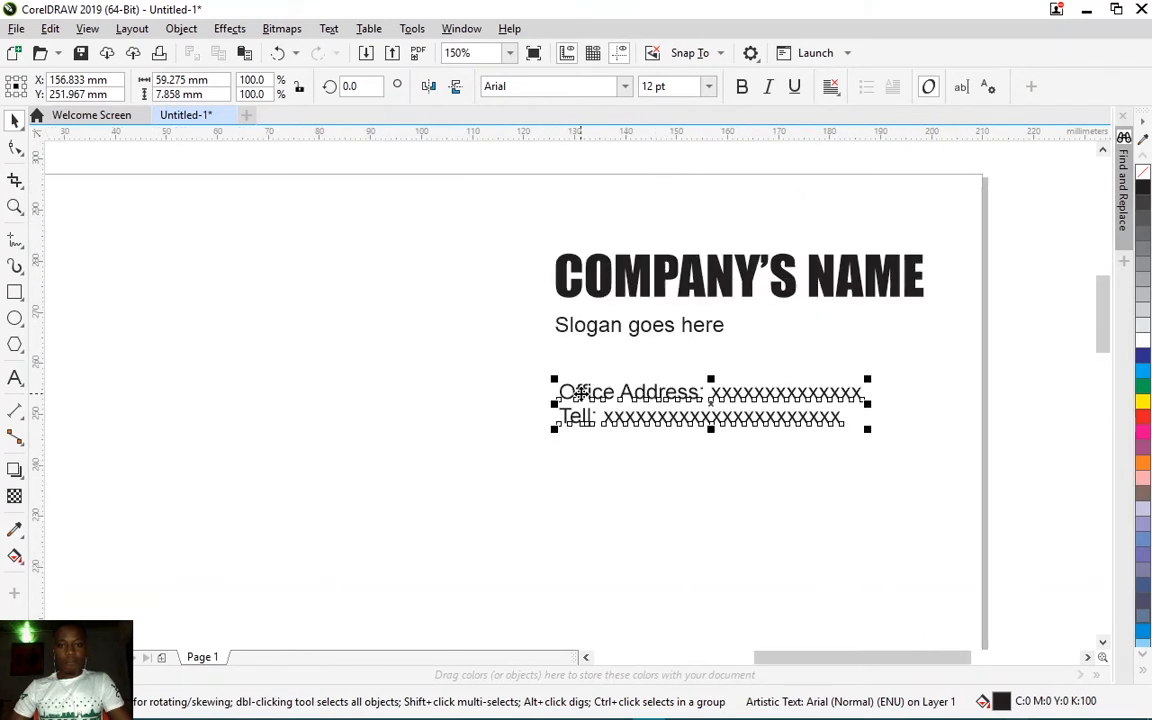
{"action": "mouse_move", "coordinate": [581, 393]}
{"action": "left_mouse_down"}
{"action": "mouse_move", "coordinate": [580, 358]}
{"action": "mouse_move", "coordinate": [577, 384]}
{"action": "left_mouse_up"}
{"action": "scroll", "coordinate": [562, 263], "scroll_direction": "down", "scroll_amount": 1}
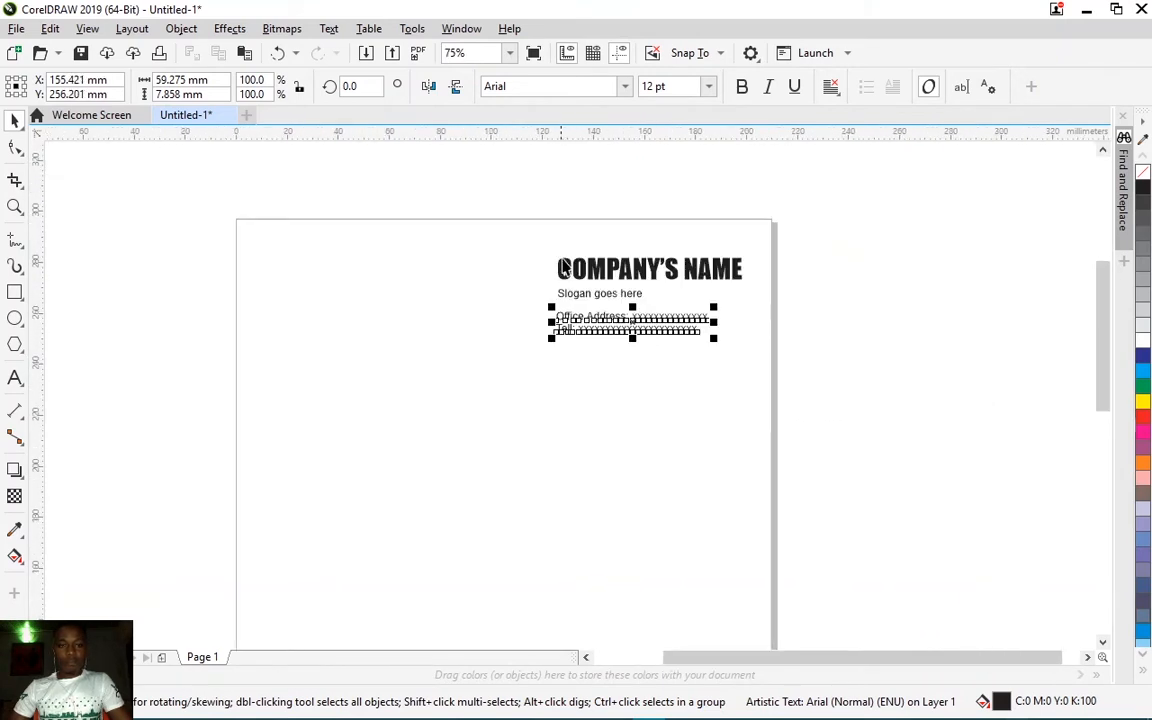
{"action": "left_click", "coordinate": [893, 311]}
{"action": "scroll", "coordinate": [685, 165], "scroll_direction": "down", "scroll_amount": 1}
{"action": "scroll", "coordinate": [541, 306], "scroll_direction": "down", "scroll_amount": 1}
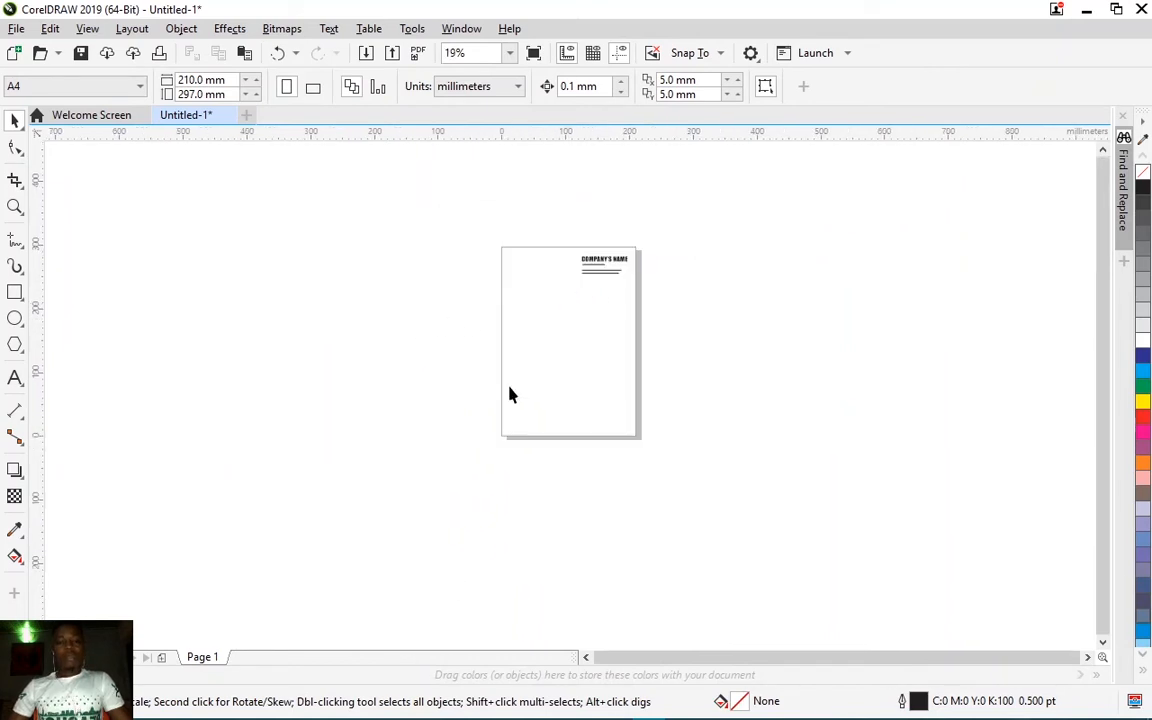
{"action": "scroll", "coordinate": [620, 239], "scroll_direction": "up", "scroll_amount": 1}
{"action": "scroll", "coordinate": [575, 305], "scroll_direction": "down", "scroll_amount": 2}
{"action": "scroll", "coordinate": [538, 366], "scroll_direction": "up", "scroll_amount": 1}
{"action": "scroll", "coordinate": [540, 358], "scroll_direction": "up", "scroll_amount": 1}
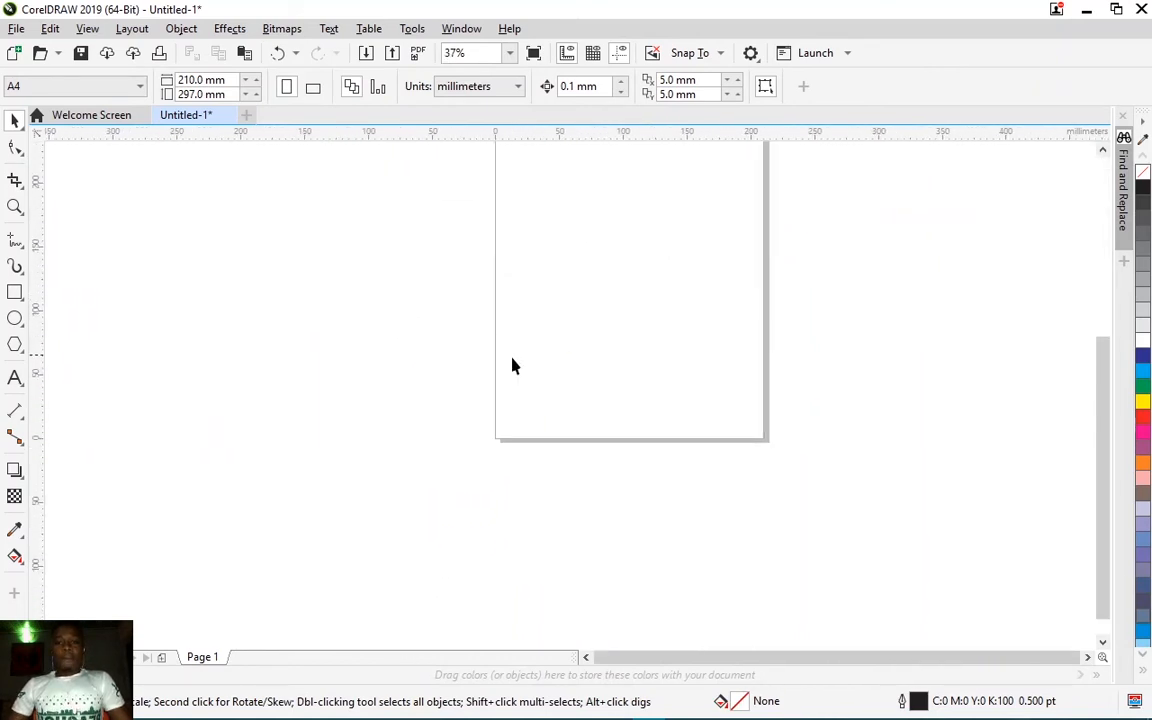
{"action": "double_click", "coordinate": [15, 292]}
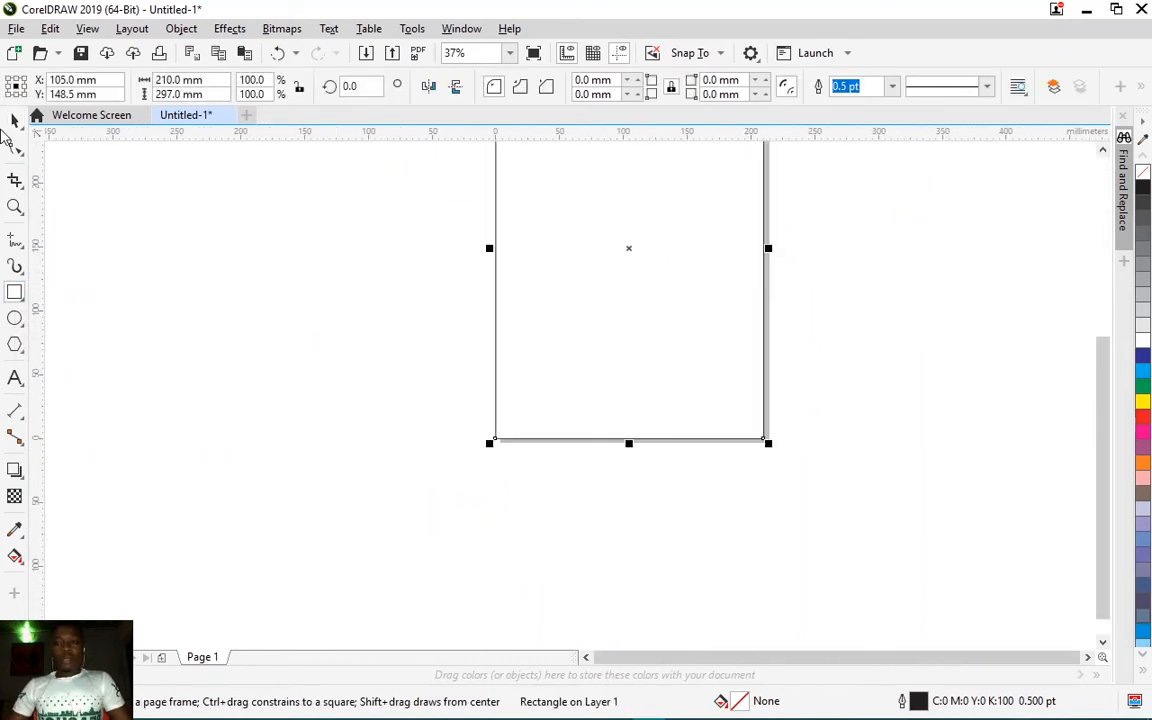
{"action": "key", "text": "Delete"}
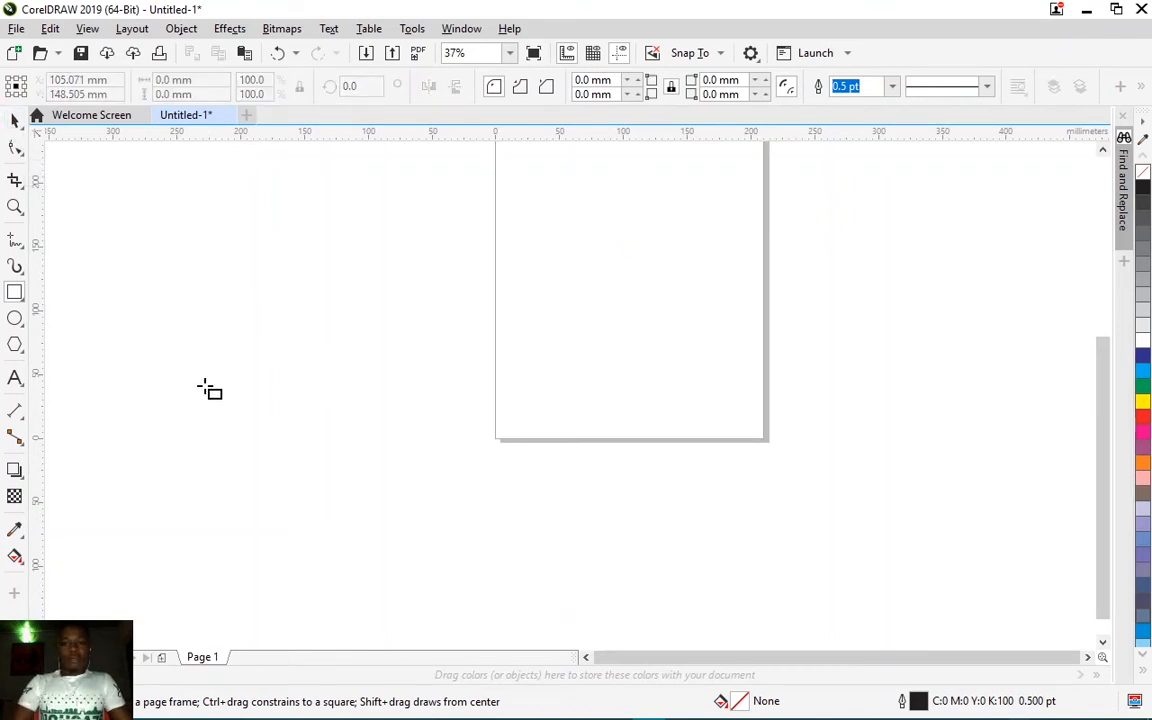
Step: Add a 210 x 297 mm page frame rectangle, try it beside the page and return it to the page's center
{"action": "double_click", "coordinate": [15, 292]}
{"action": "scroll", "coordinate": [303, 365], "scroll_direction": "down", "scroll_amount": 2}
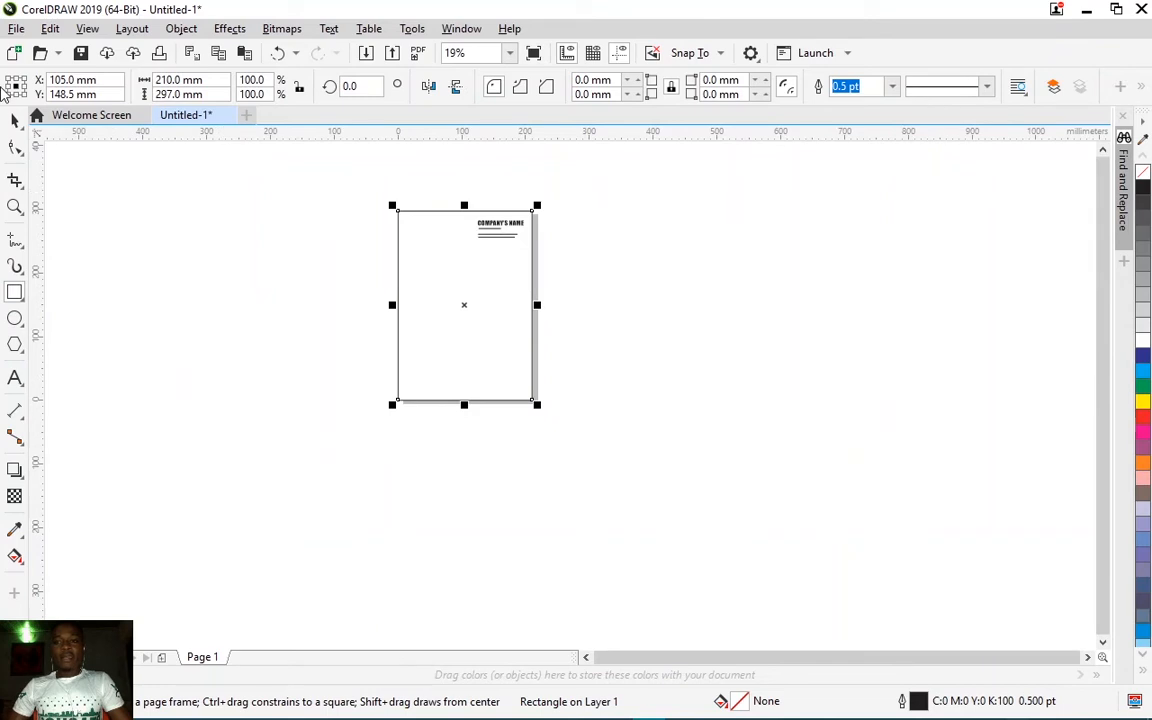
{"action": "left_click", "coordinate": [15, 120]}
{"action": "left_click_drag", "start_coordinate": [466, 306], "coordinate": [672, 315]}
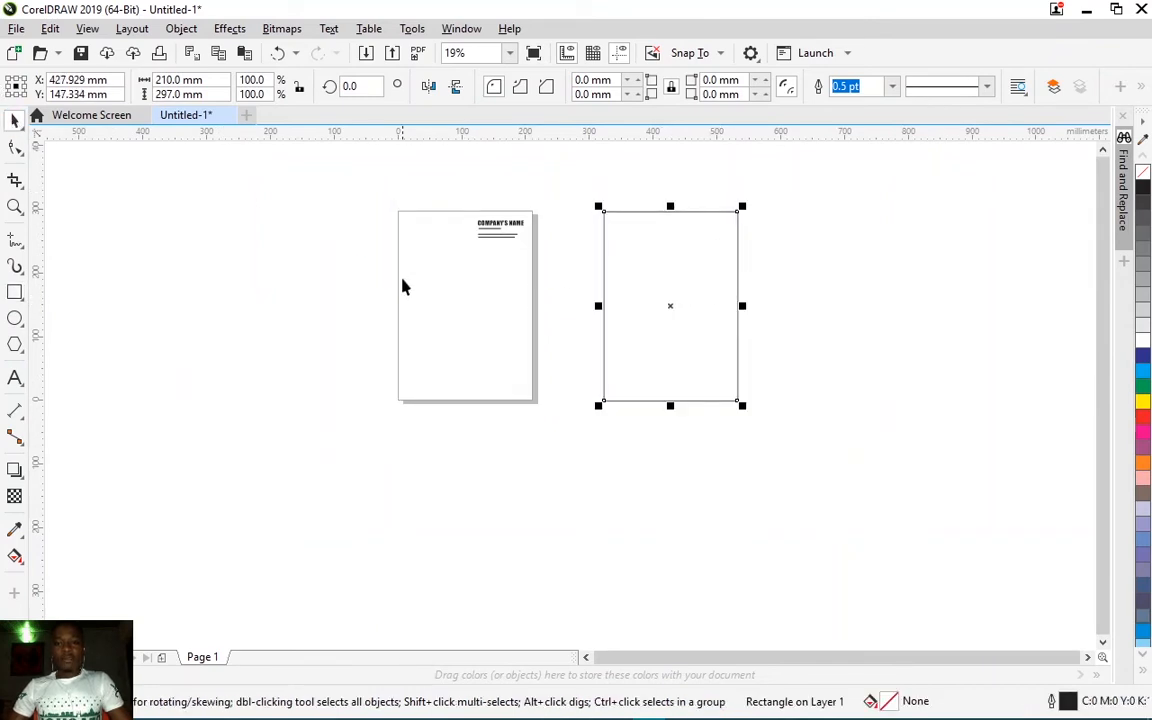
{"action": "key", "text": "p"}
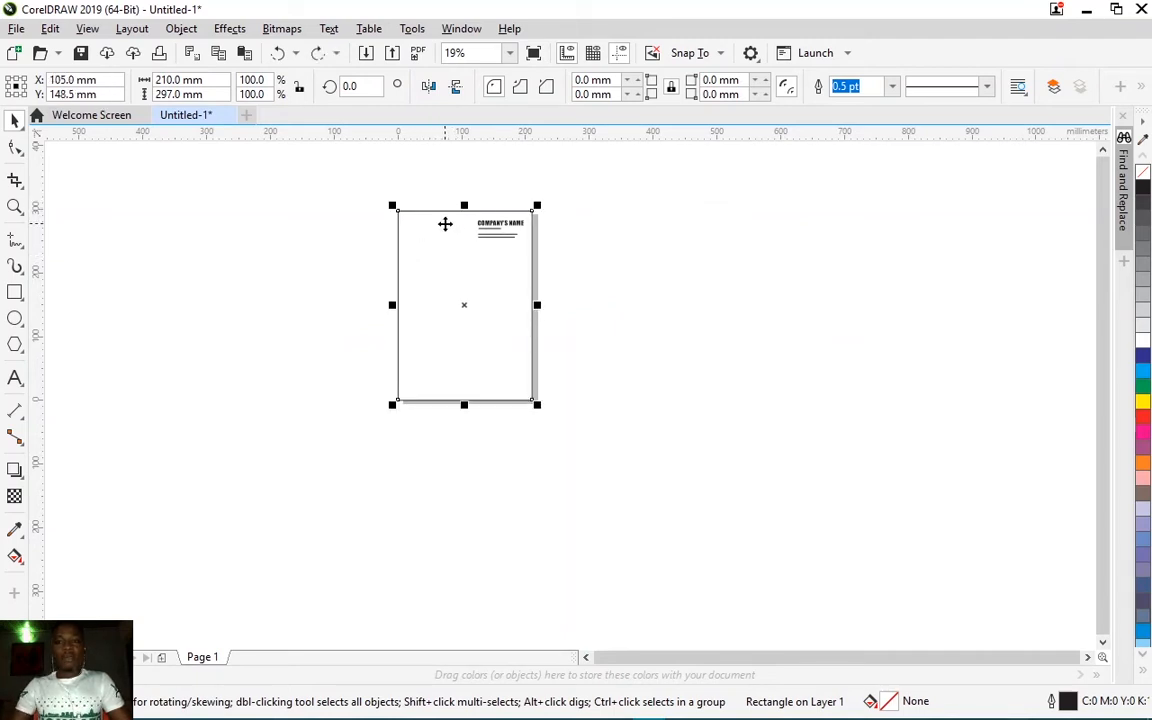
{"action": "key", "text": "shift+F2"}
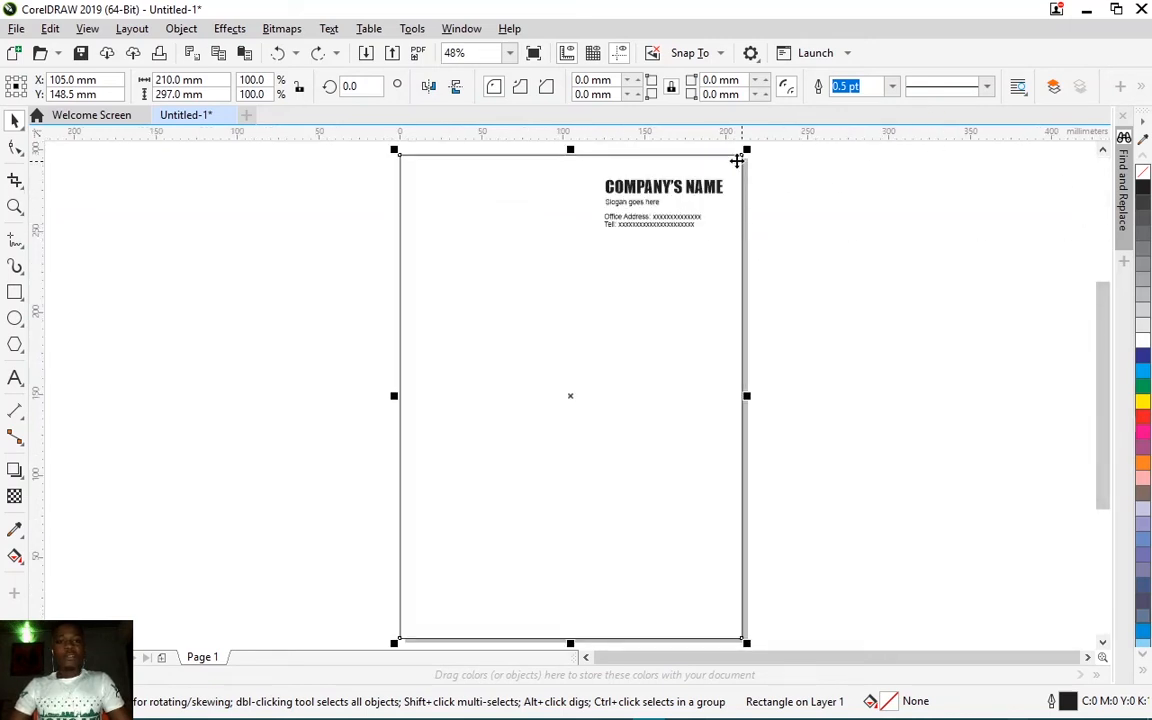
Step: Set the page frame rectangle's outline width to None and deselect it
{"action": "left_click", "coordinate": [894, 88]}
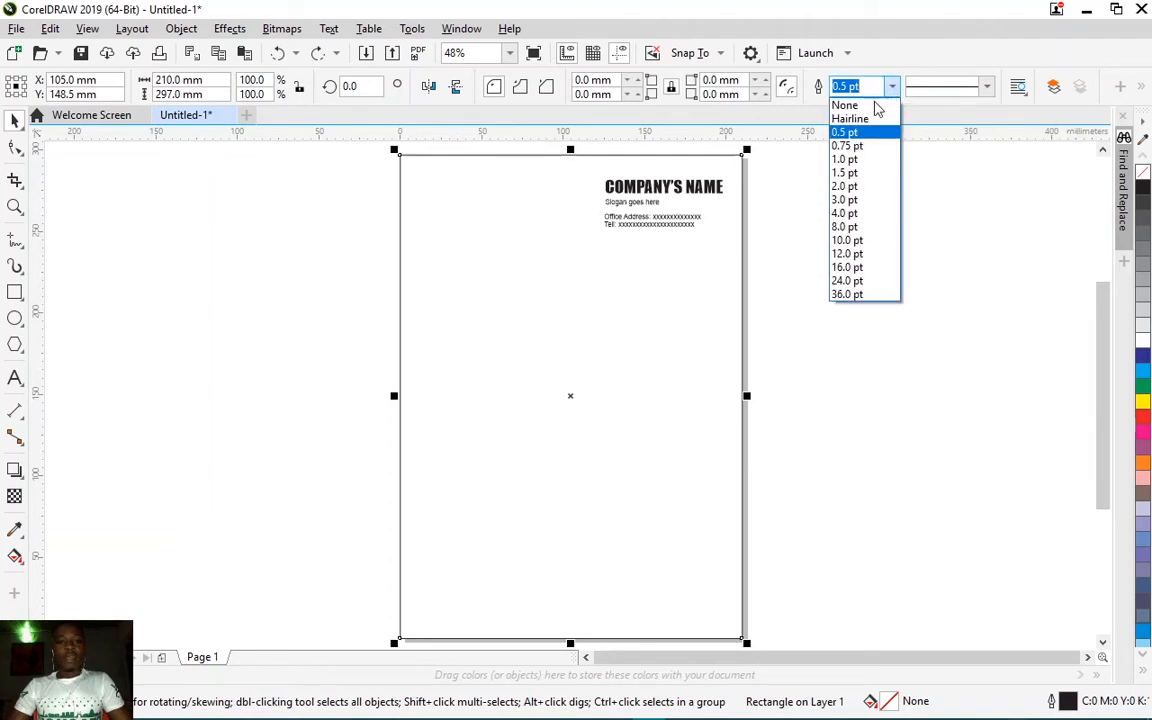
{"action": "left_click", "coordinate": [858, 106]}
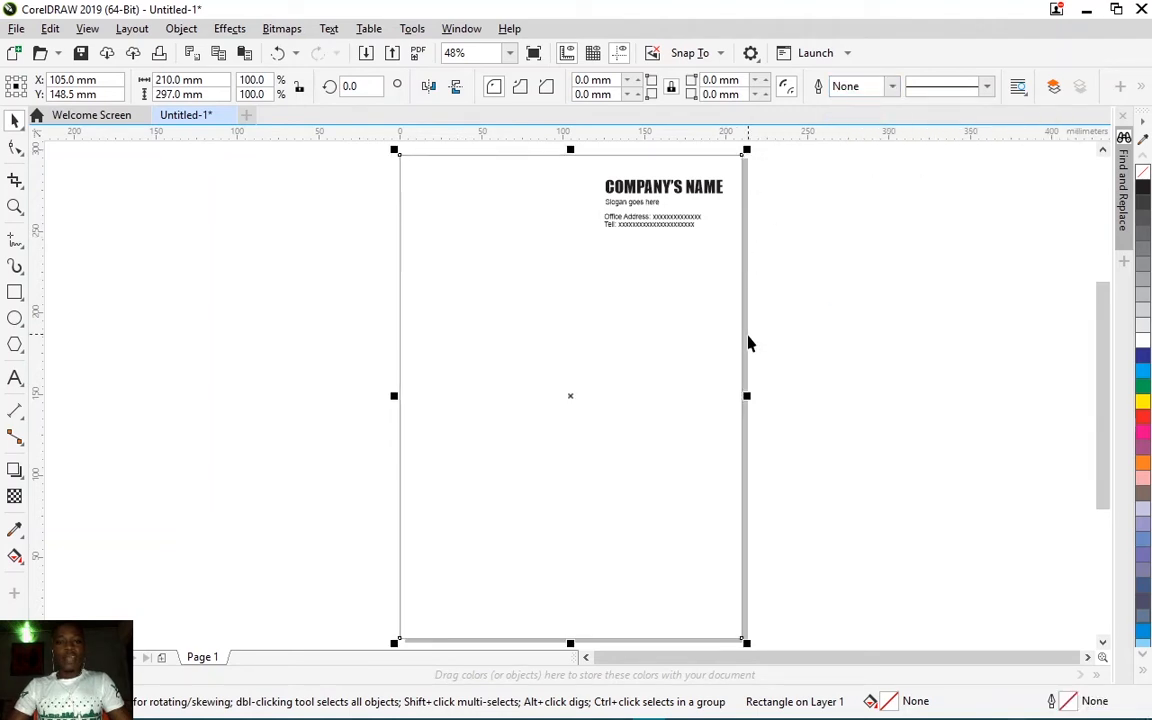
{"action": "left_click", "coordinate": [830, 275]}
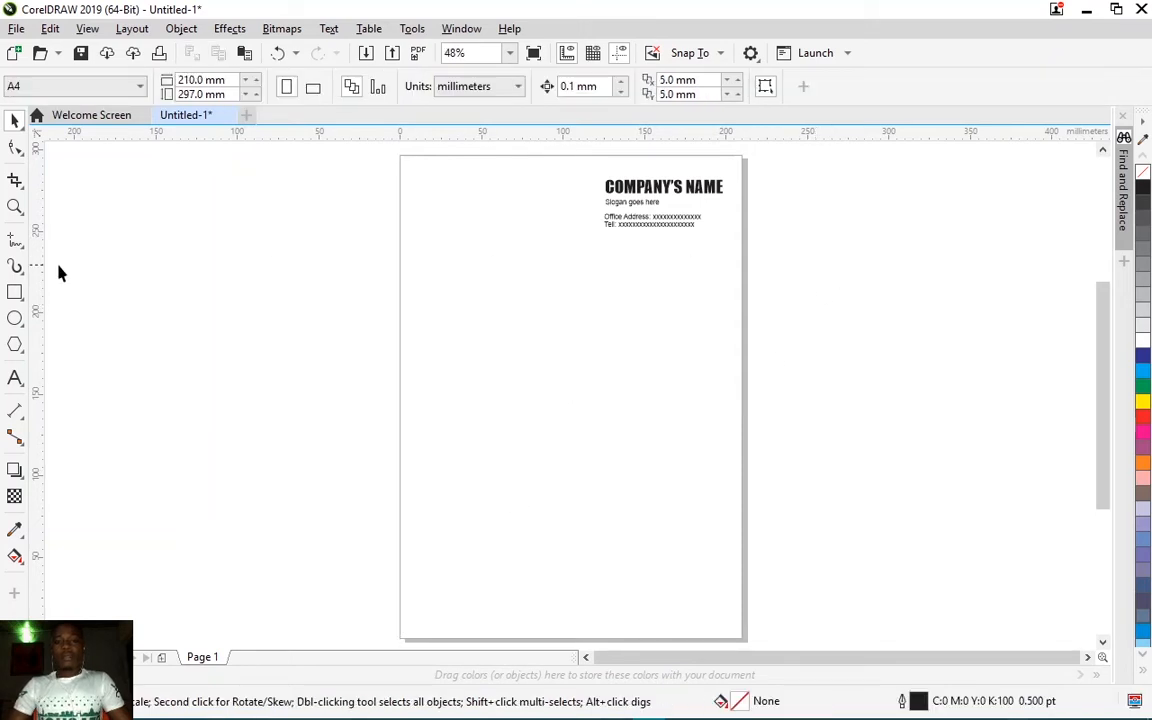
Step: Draw a rectangle across the full page width, 210 mm by about 34 mm, in the lower part of the page
{"action": "left_click", "coordinate": [15, 292]}
{"action": "left_click_drag", "start_coordinate": [399, 520], "coordinate": [746, 577]}
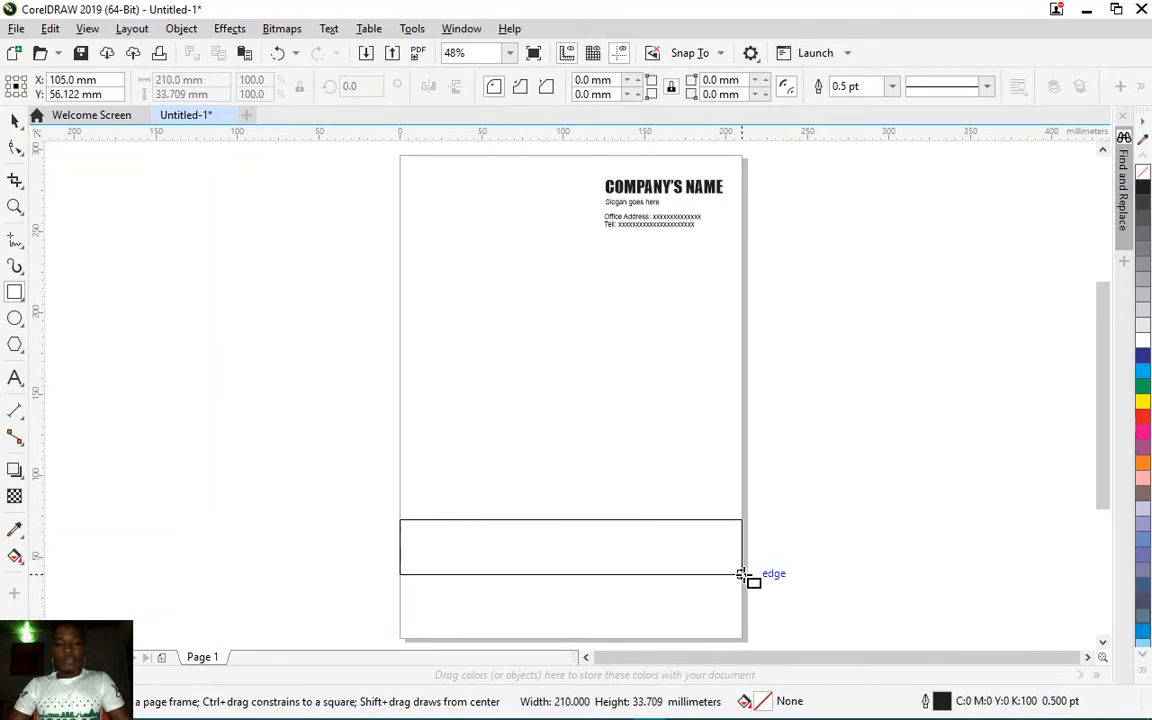
{"action": "scroll", "coordinate": [517, 342], "scroll_direction": "down", "scroll_amount": 3}
{"action": "scroll", "coordinate": [536, 475], "scroll_direction": "up", "scroll_amount": 2}
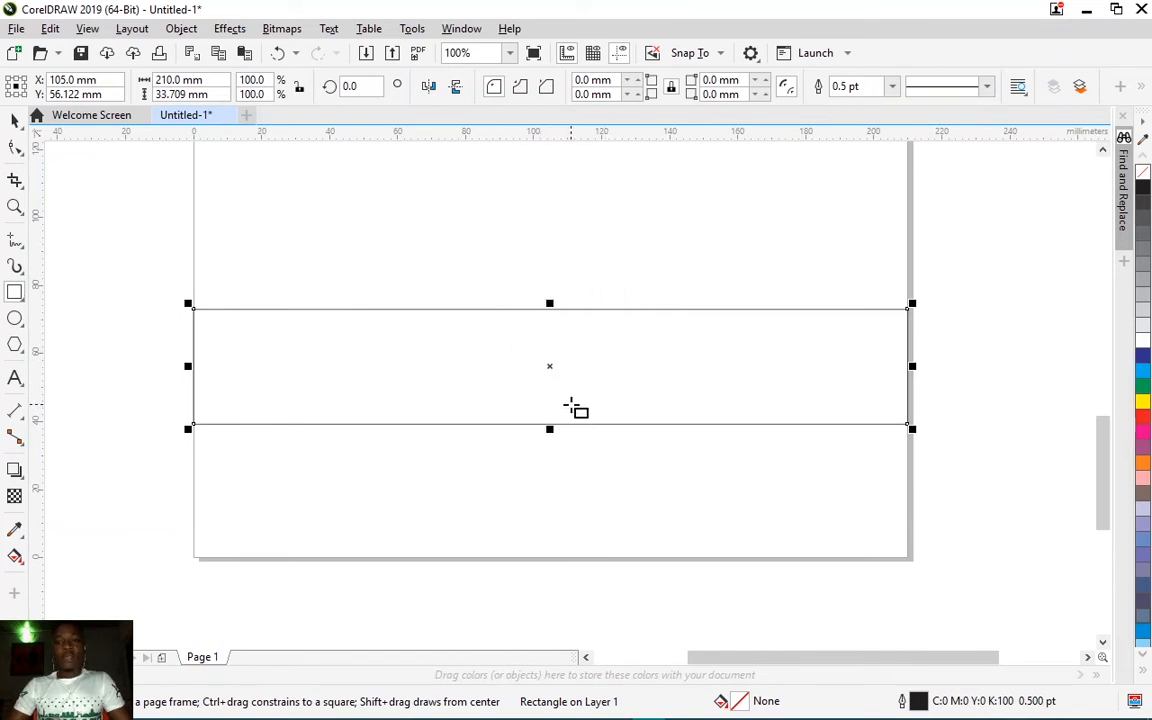
Step: Convert the full-width rectangle to curves for node editing
{"action": "left_click", "coordinate": [14, 119]}
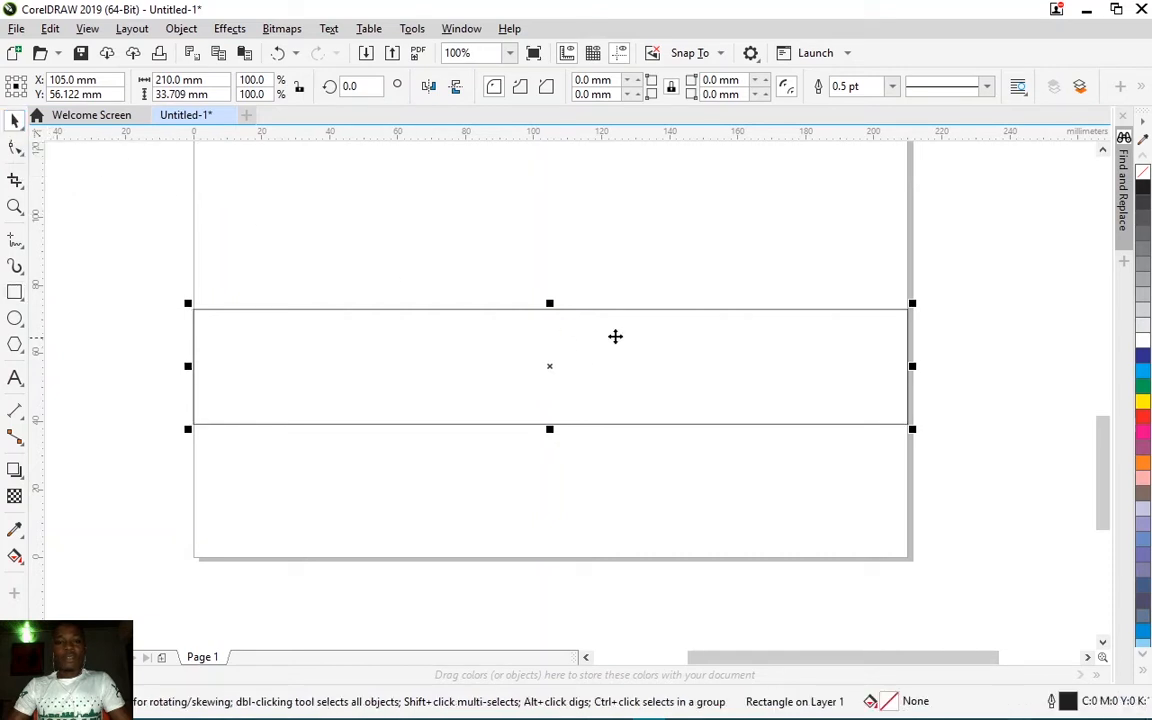
{"action": "left_click", "coordinate": [16, 147]}
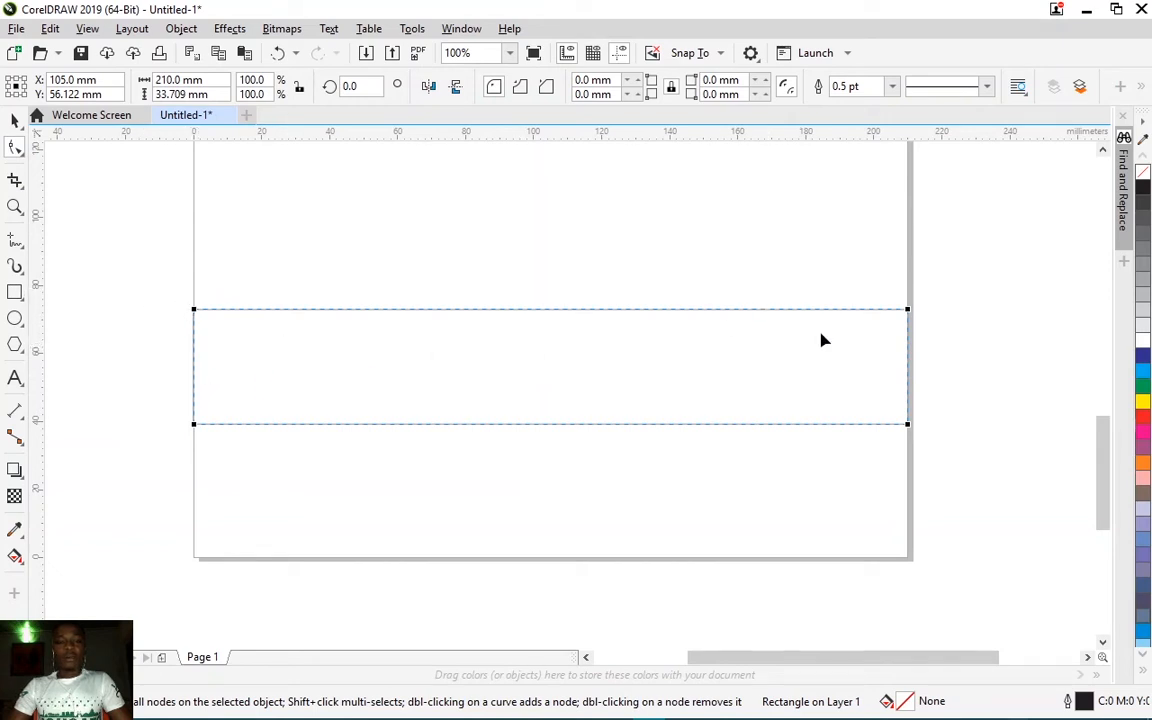
{"action": "right_click", "coordinate": [453, 316]}
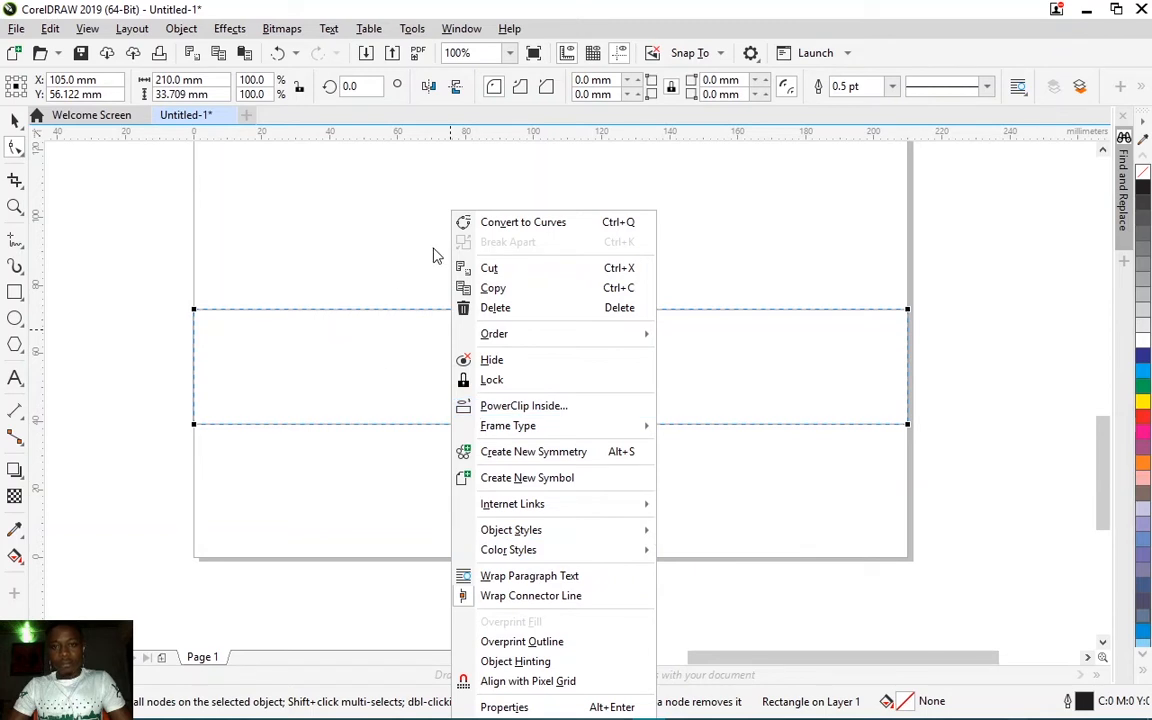
{"action": "left_click", "coordinate": [581, 223]}
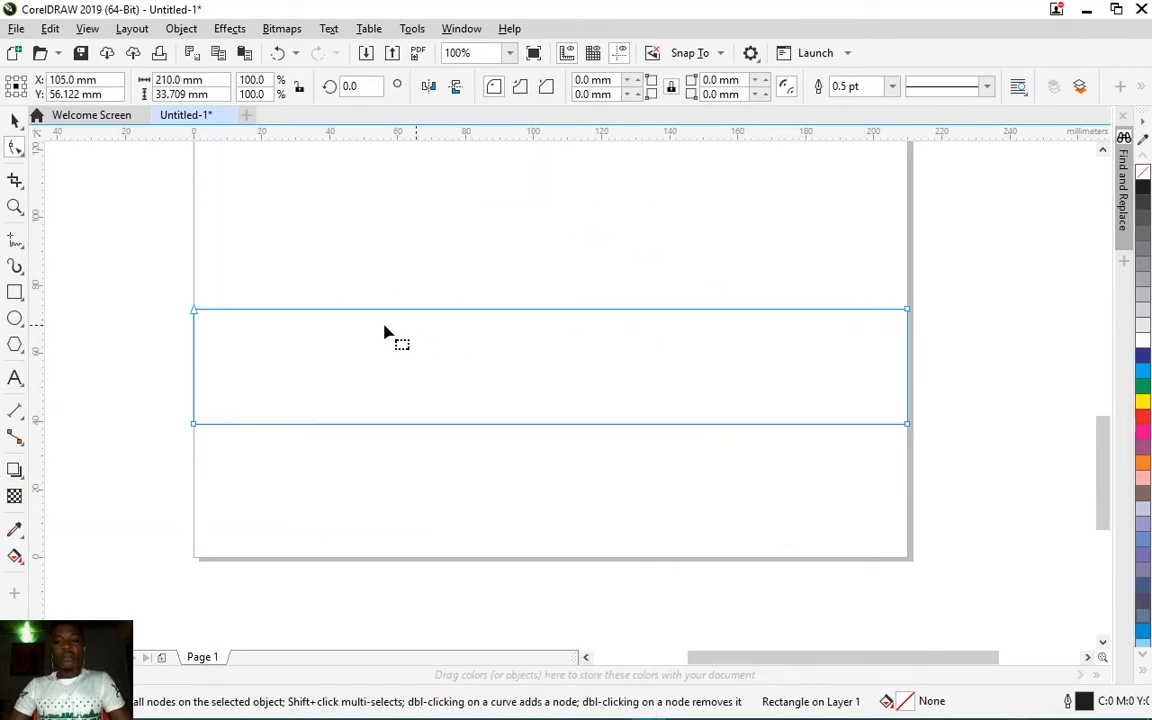
Step: Convert the upper edge of the full-width rectangle from a straight line to a curve
{"action": "scroll", "coordinate": [502, 320], "scroll_direction": "down", "scroll_amount": 2}
{"action": "scroll", "coordinate": [502, 320], "scroll_direction": "up", "scroll_amount": 2}
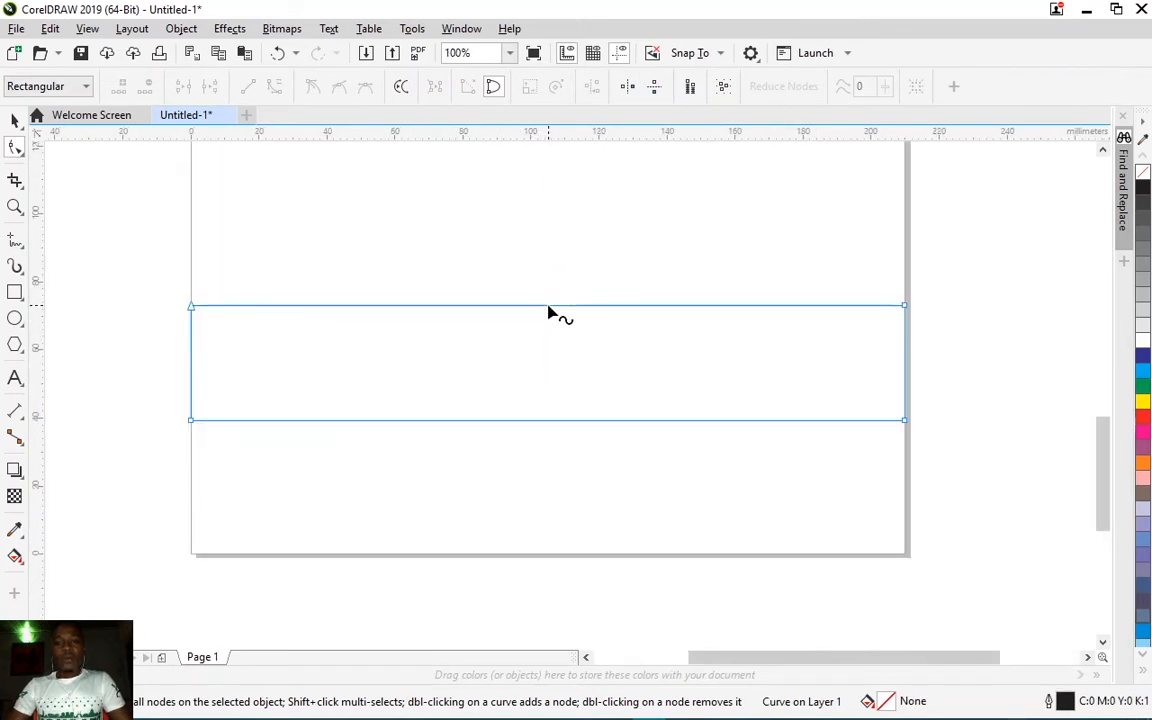
{"action": "left_click", "coordinate": [548, 307]}
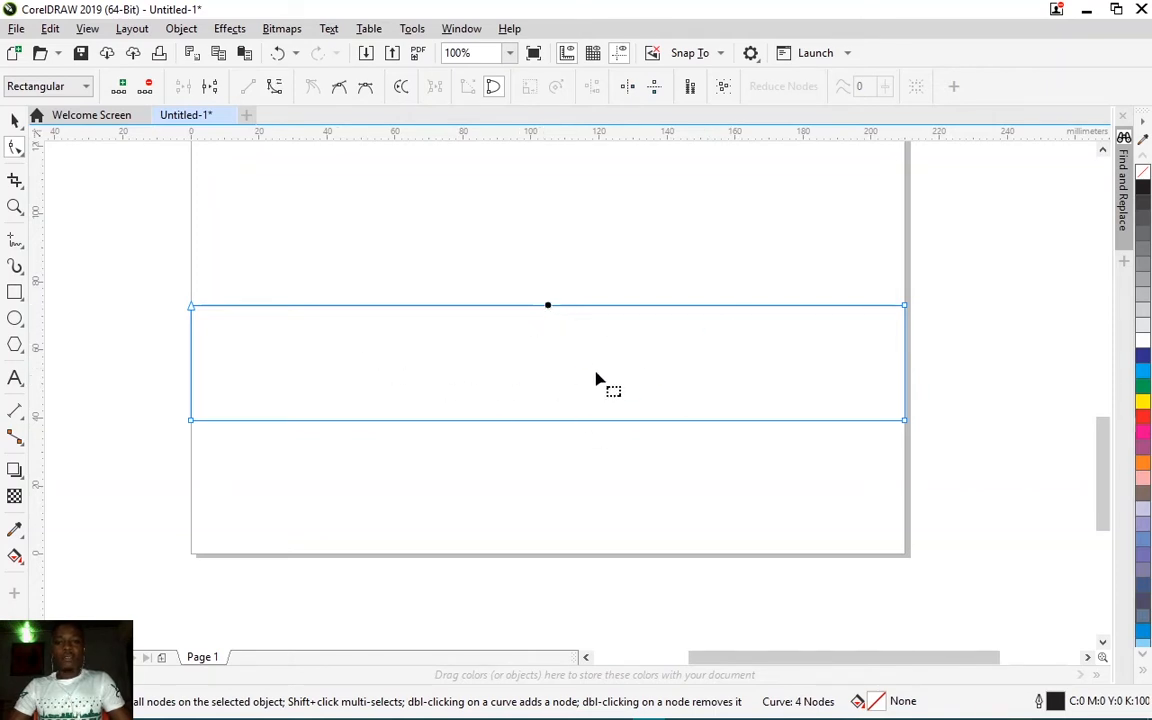
{"action": "left_click", "coordinate": [541, 306]}
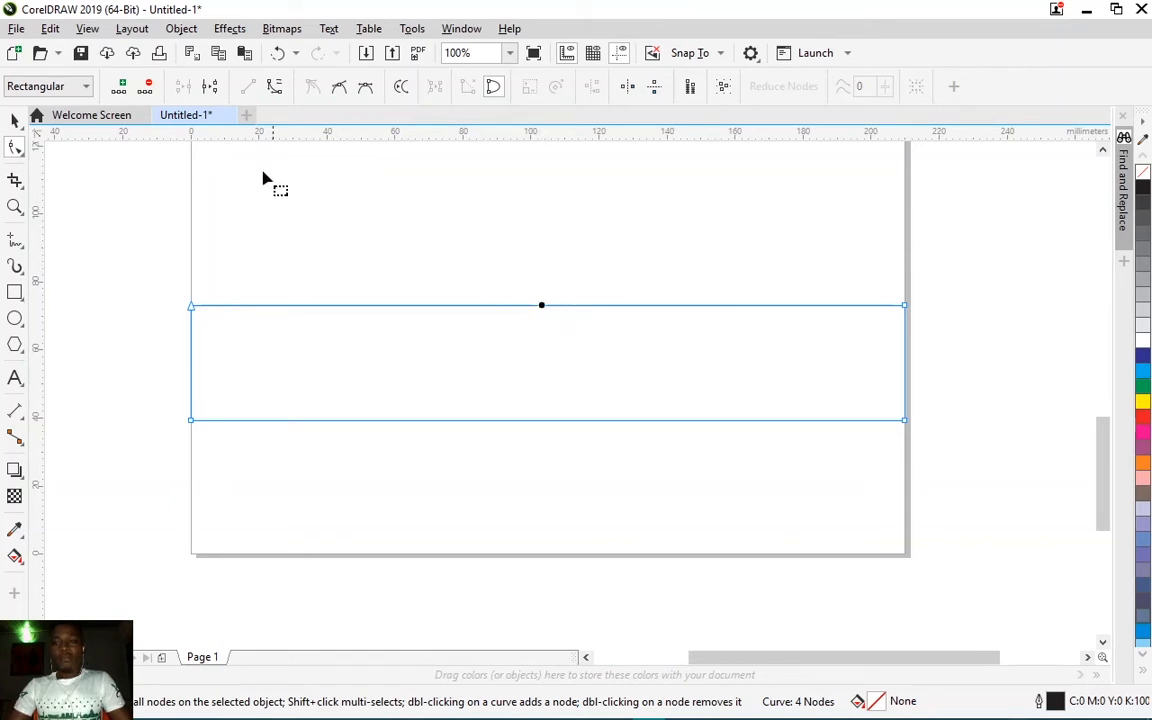
{"action": "left_click", "coordinate": [276, 88]}
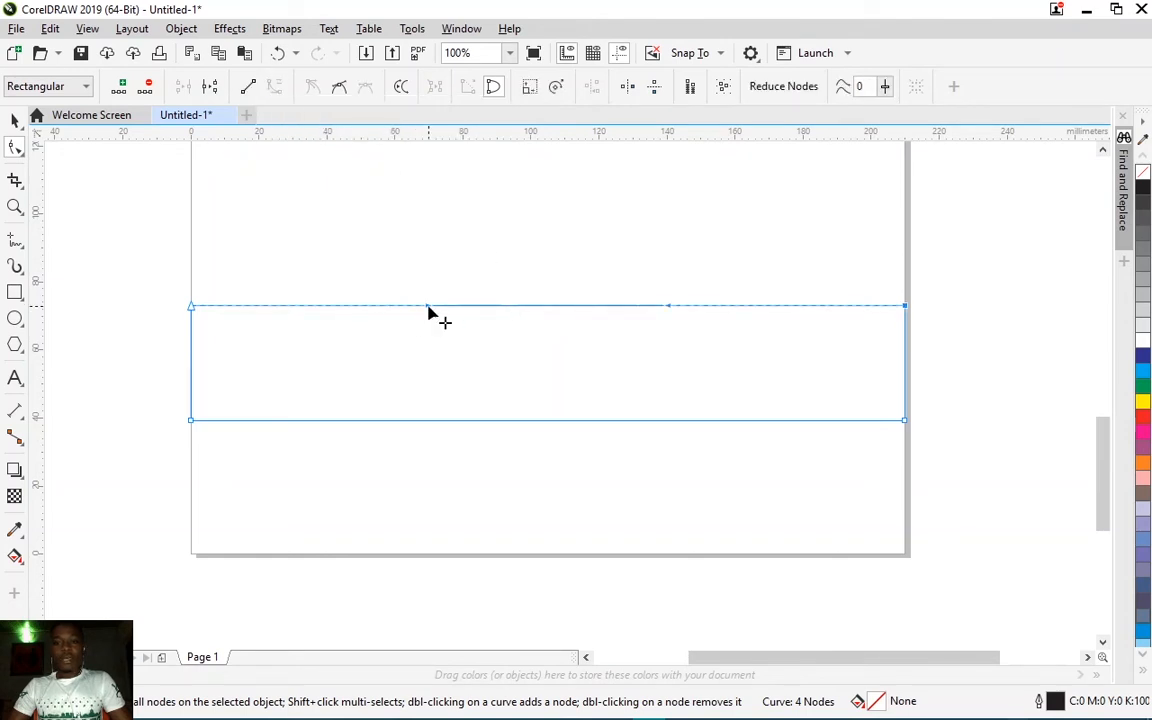
Step: Bend the shape's upper edge into an S-wave, rising near the left end and dipping toward the right
{"action": "left_click_drag", "start_coordinate": [428, 308], "coordinate": [453, 298]}
{"action": "left_click", "coordinate": [667, 307]}
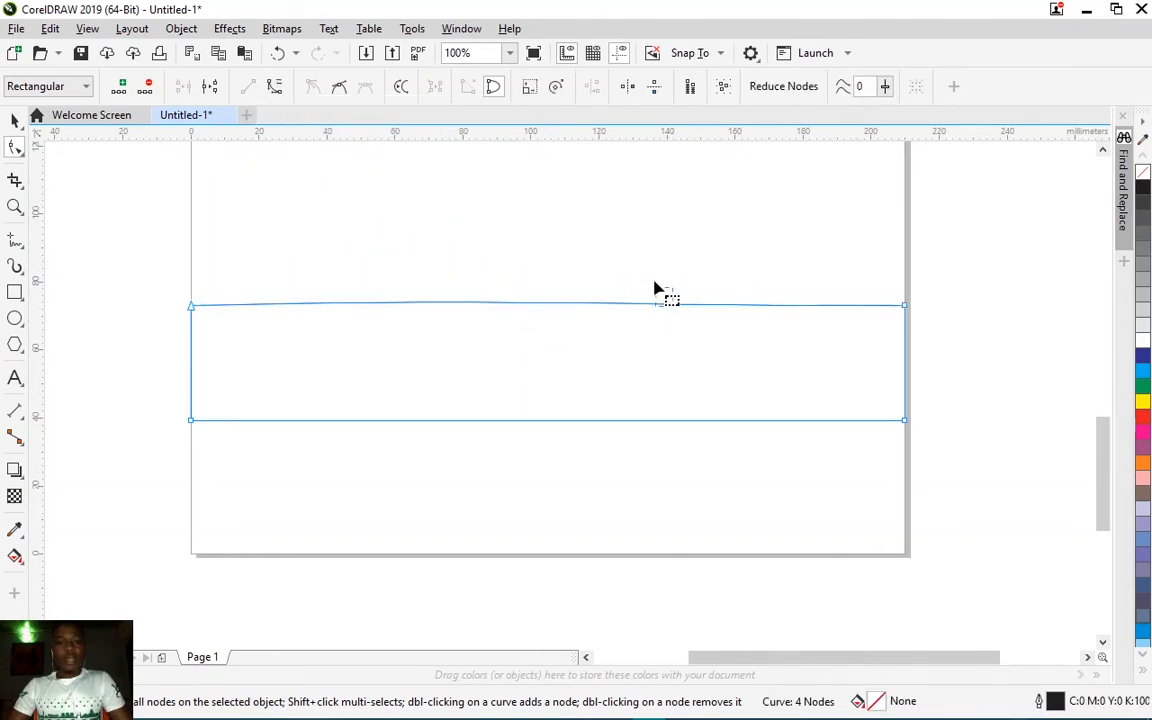
{"action": "left_click", "coordinate": [906, 307]}
{"action": "left_click_drag", "start_coordinate": [665, 305], "coordinate": [603, 477]}
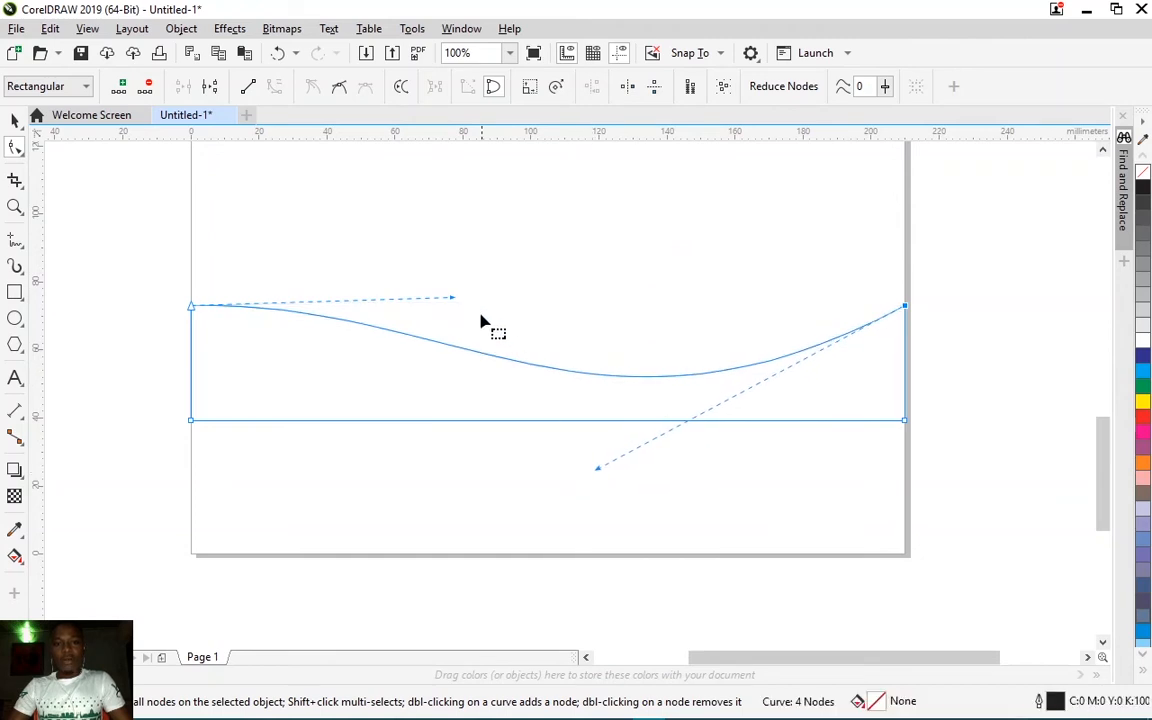
{"action": "left_click_drag", "start_coordinate": [452, 305], "coordinate": [447, 242]}
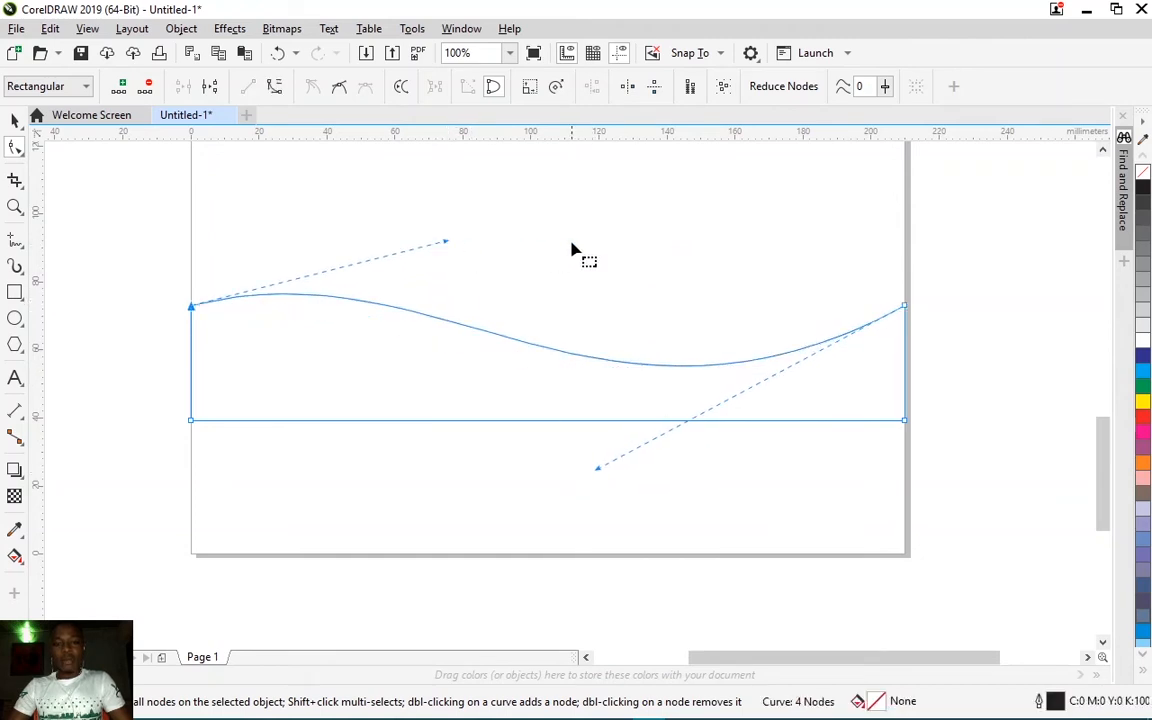
{"action": "left_click", "coordinate": [15, 120]}
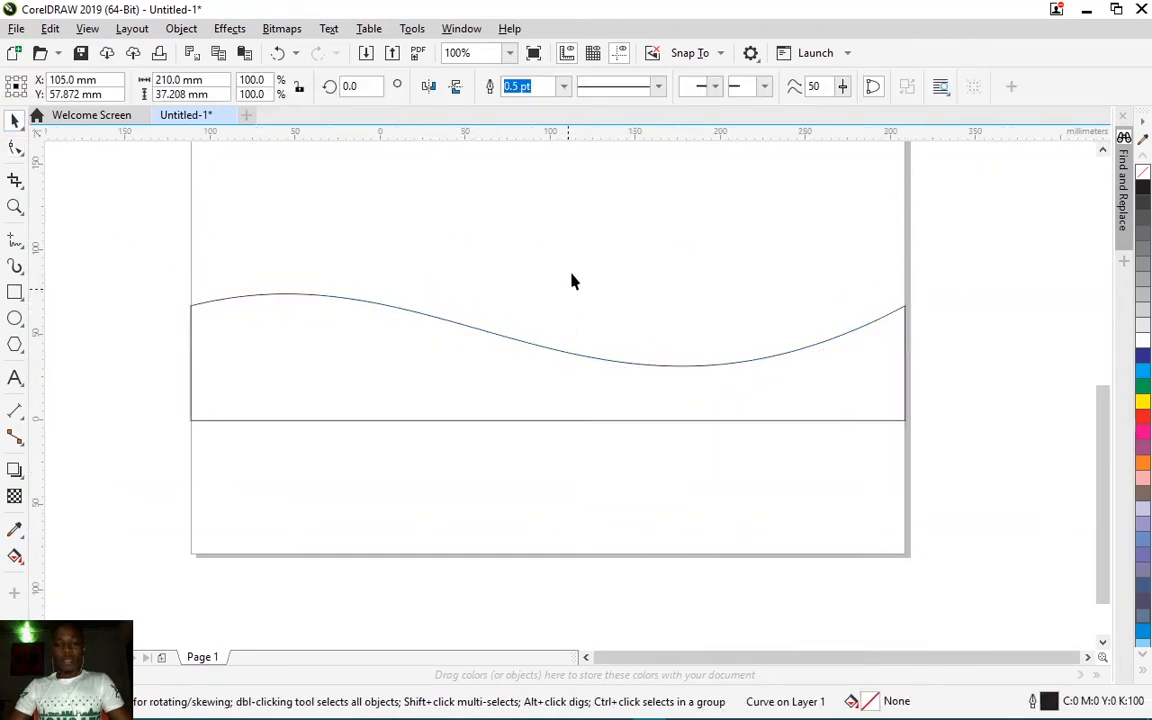
Step: Move the wave shape down over the page's lower edge and stretch it leftward to about 224 mm wide
{"action": "scroll", "coordinate": [571, 284], "scroll_direction": "down", "scroll_amount": 2}
{"action": "left_click_drag", "start_coordinate": [555, 327], "coordinate": [563, 406]}
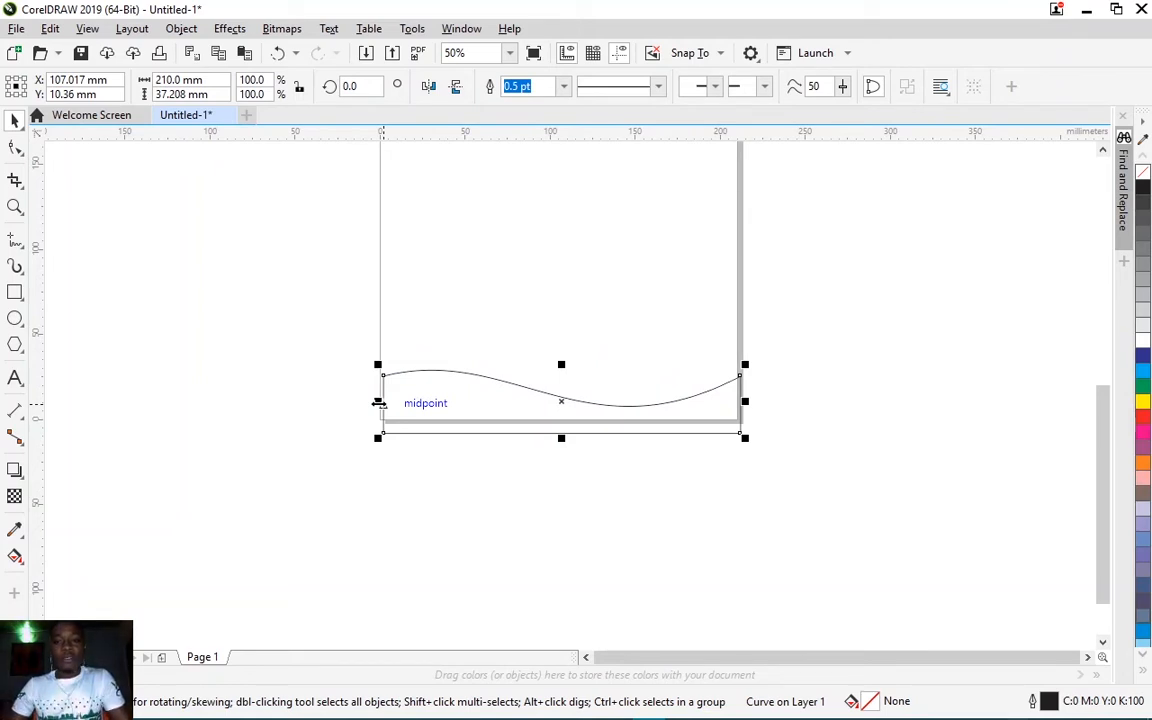
{"action": "left_click_drag", "start_coordinate": [378, 402], "coordinate": [354, 401]}
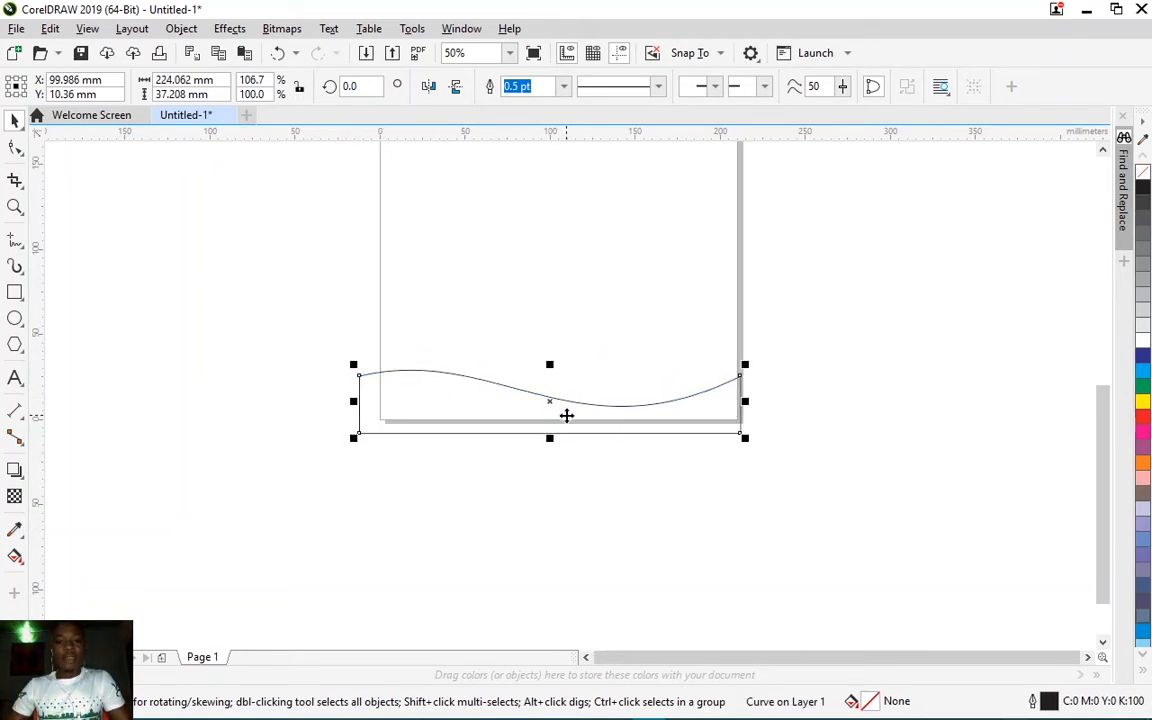
{"action": "scroll", "coordinate": [548, 383], "scroll_direction": "up", "scroll_amount": 2}
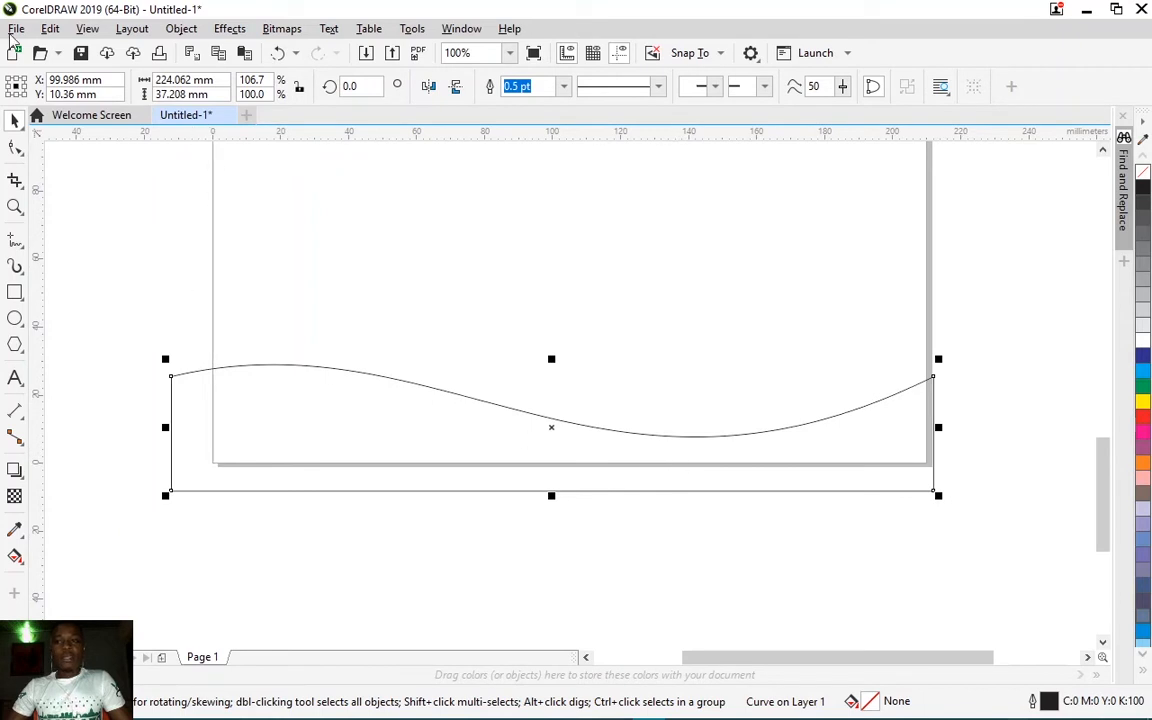
Step: Copy the wave shape and paste the duplicate in place on top of it
{"action": "left_click", "coordinate": [50, 29]}
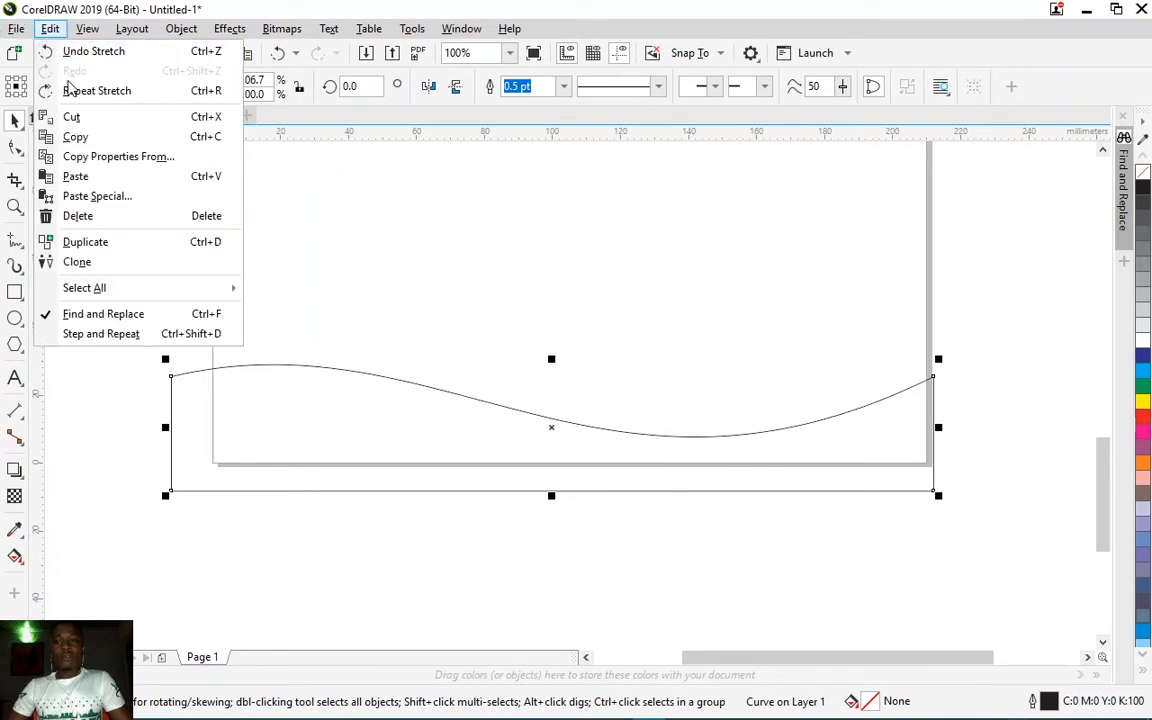
{"action": "left_click", "coordinate": [77, 136]}
{"action": "left_click", "coordinate": [50, 29]}
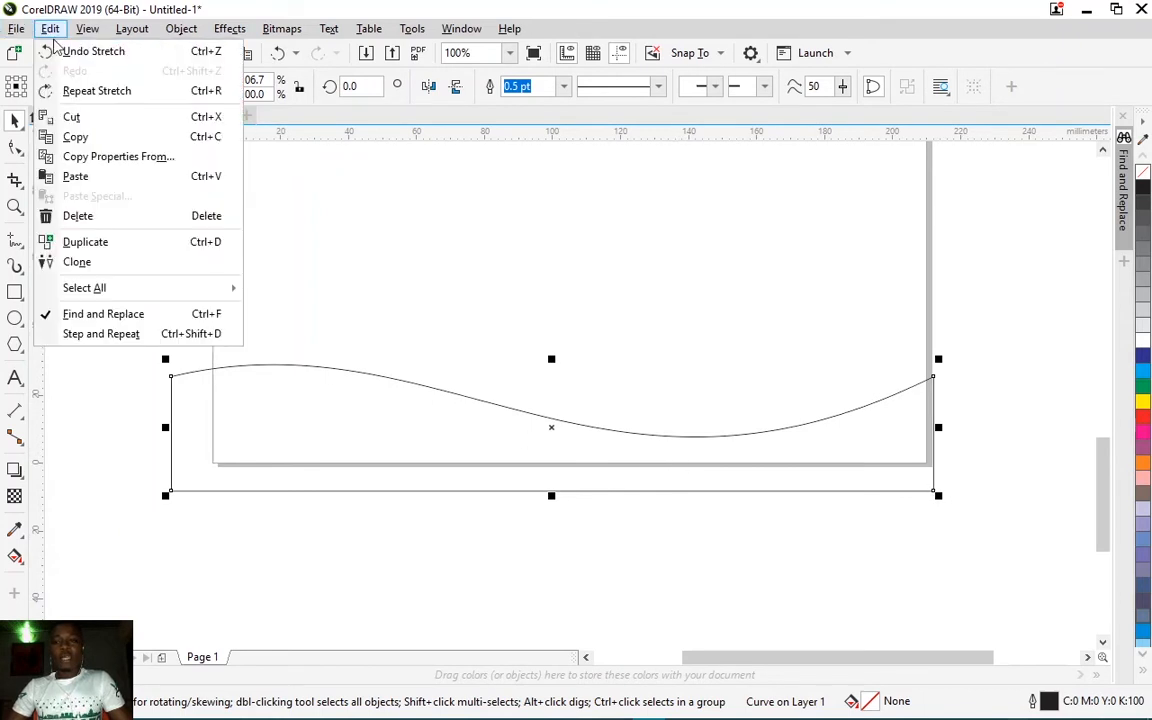
{"action": "left_click", "coordinate": [89, 180]}
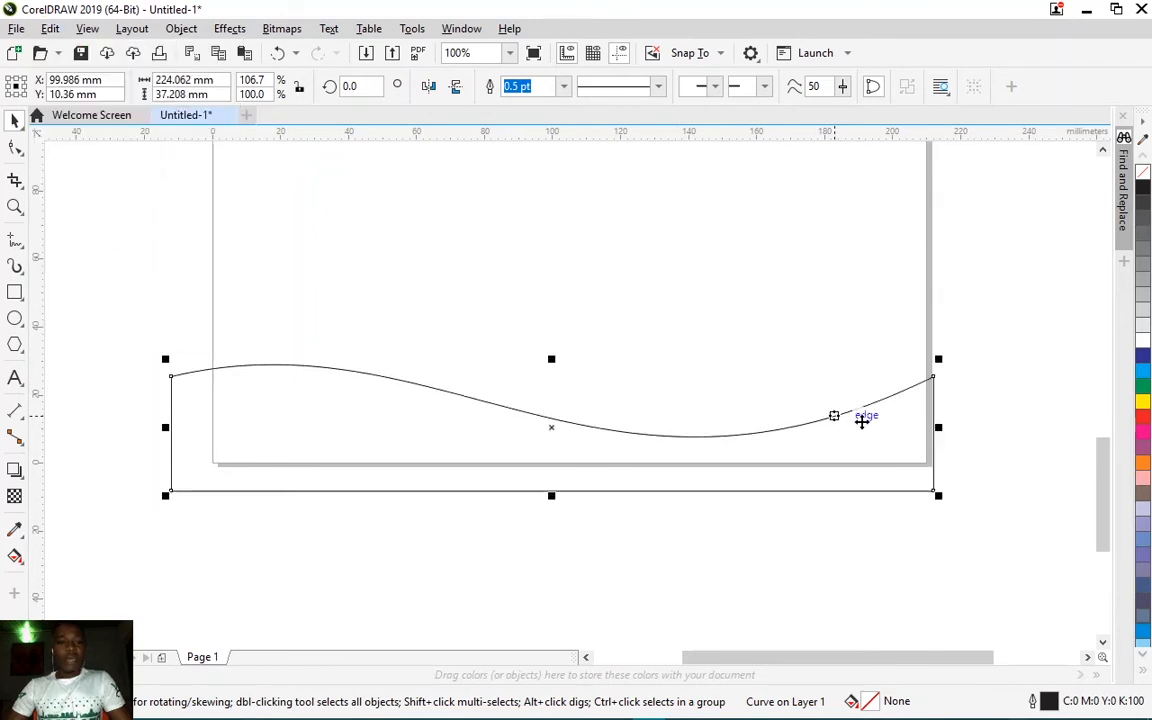
Step: Skew the duplicate wave vertically, raising its right end and lowering its left end, and deselect it
{"action": "left_click", "coordinate": [554, 428]}
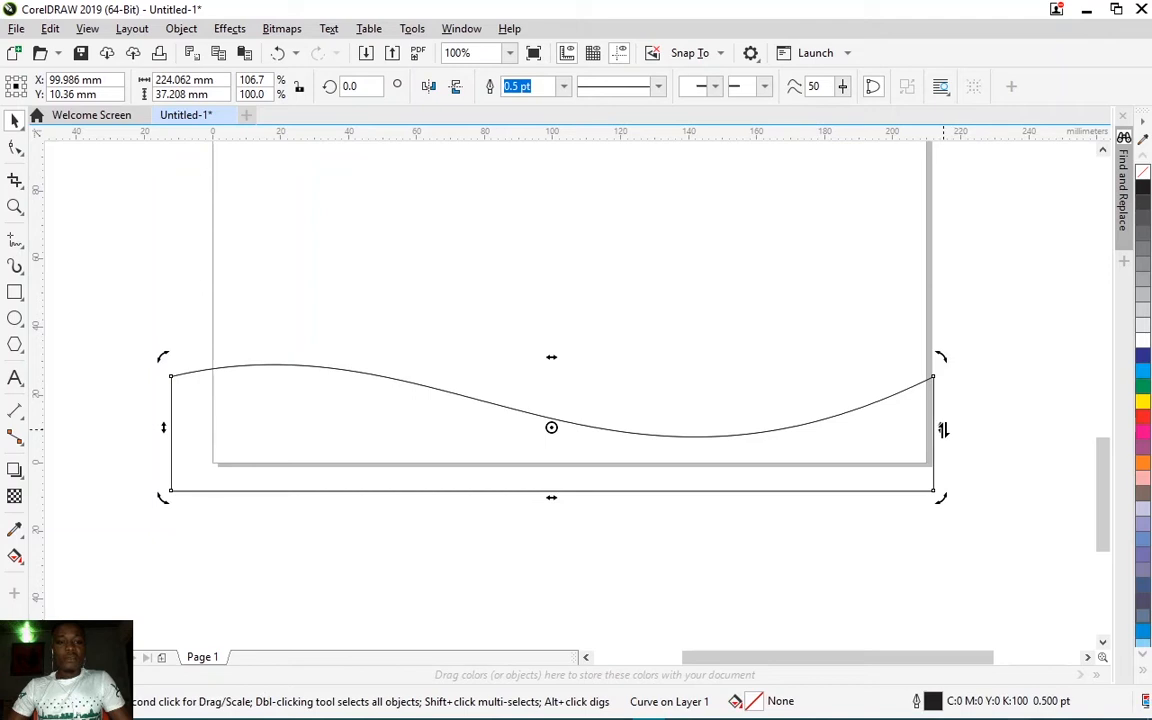
{"action": "left_click_drag", "start_coordinate": [942, 429], "coordinate": [938, 405]}
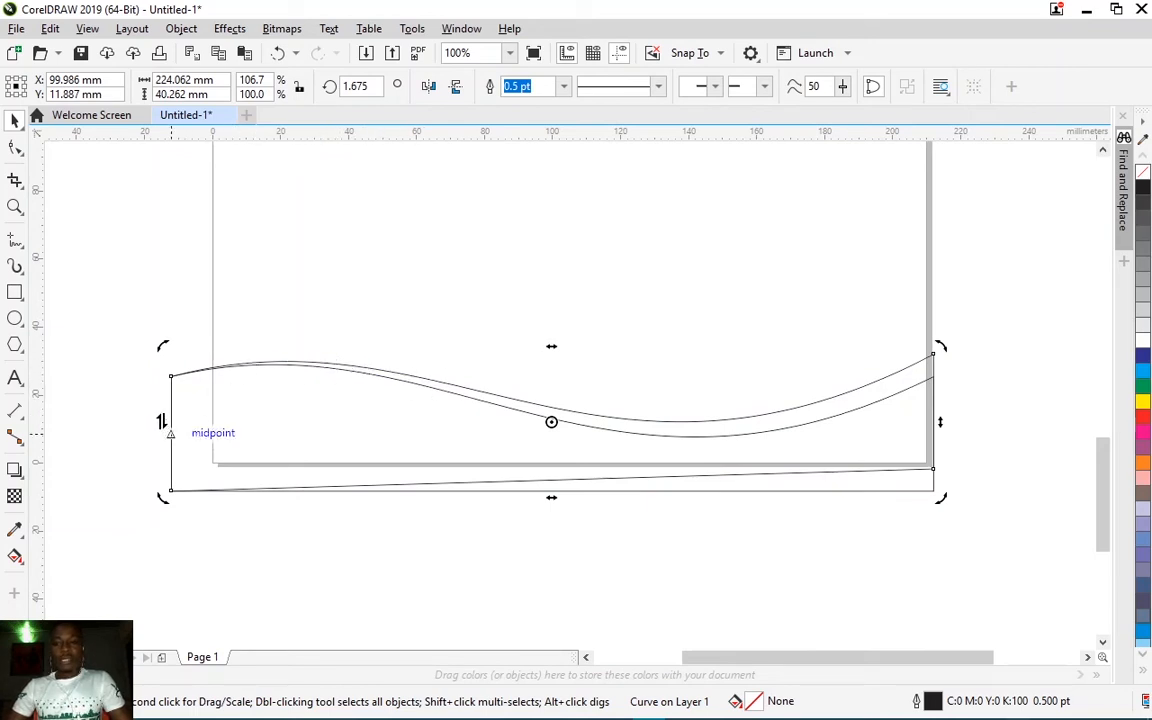
{"action": "left_click_drag", "start_coordinate": [161, 421], "coordinate": [161, 445]}
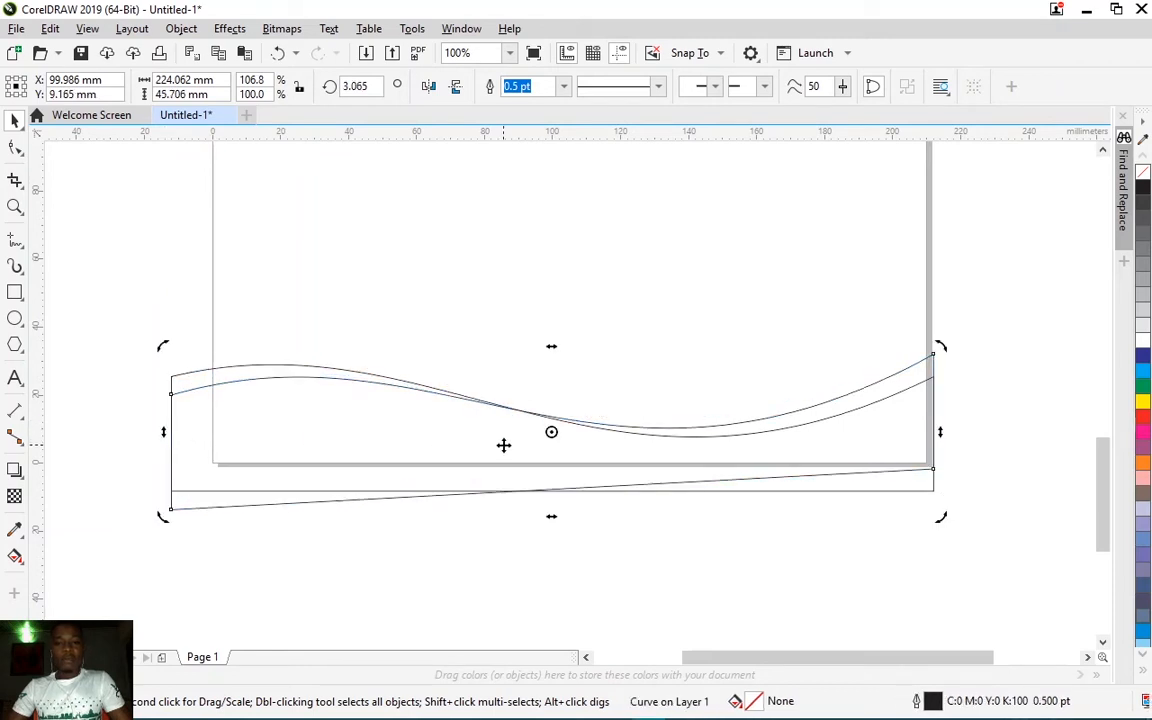
{"action": "left_click", "coordinate": [988, 370]}
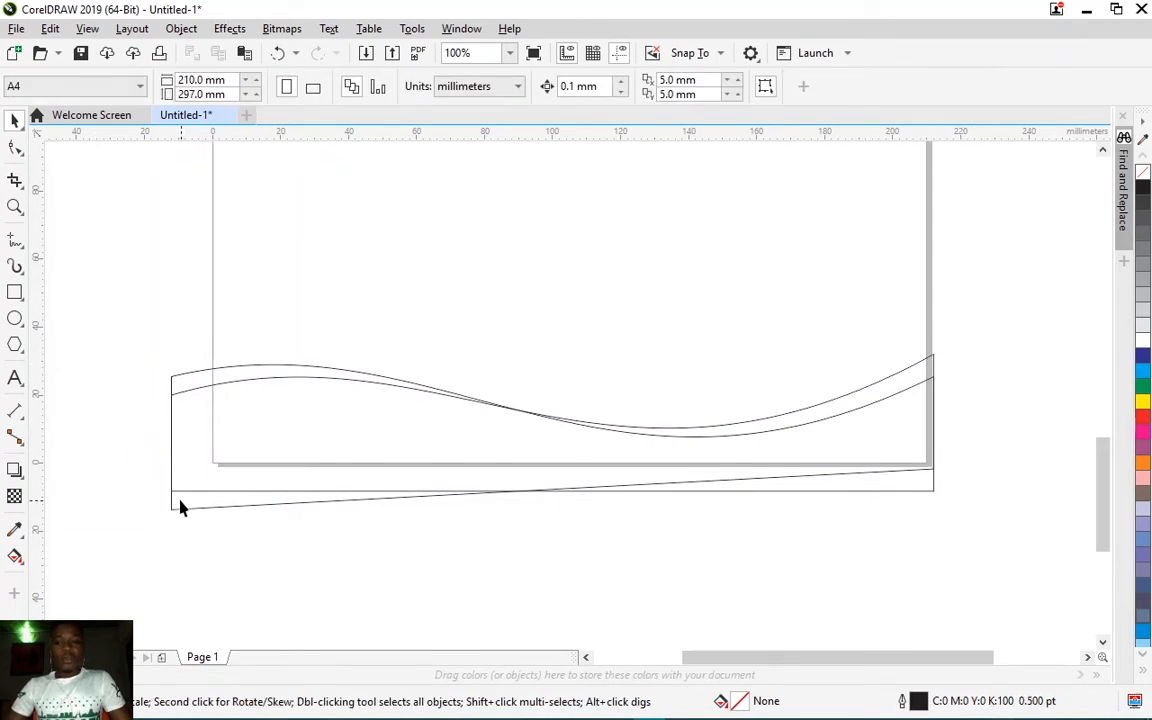
{"action": "left_click", "coordinate": [931, 375]}
{"action": "left_click", "coordinate": [956, 388]}
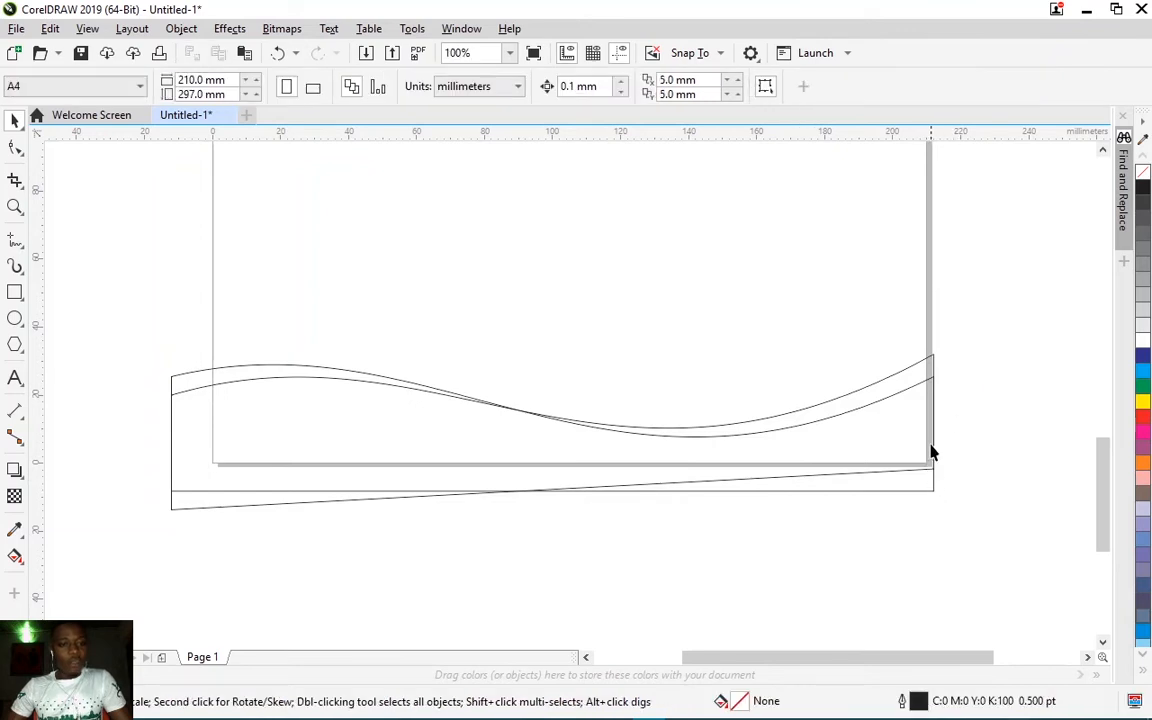
Step: Fill the skewed duplicate wave with yellow-green (C:40 M:0 Y:100 K:0) and deselect it
{"action": "left_click", "coordinate": [934, 363]}
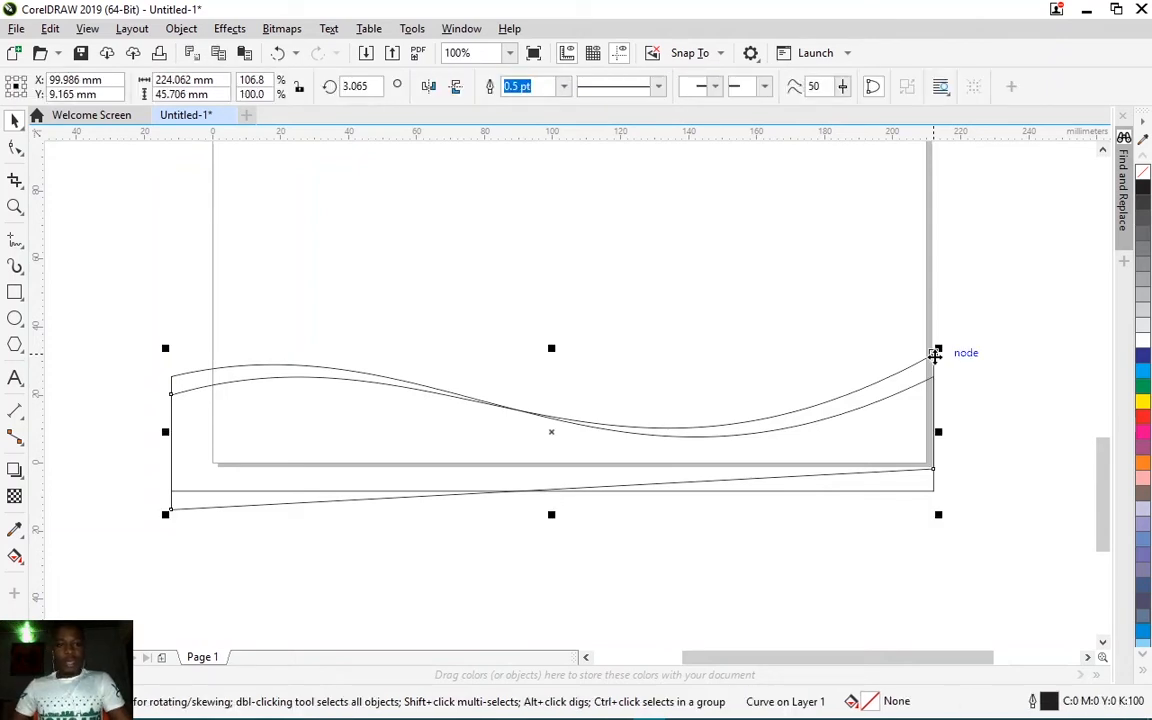
{"action": "scroll", "coordinate": [934, 354], "scroll_direction": "down", "scroll_amount": 2}
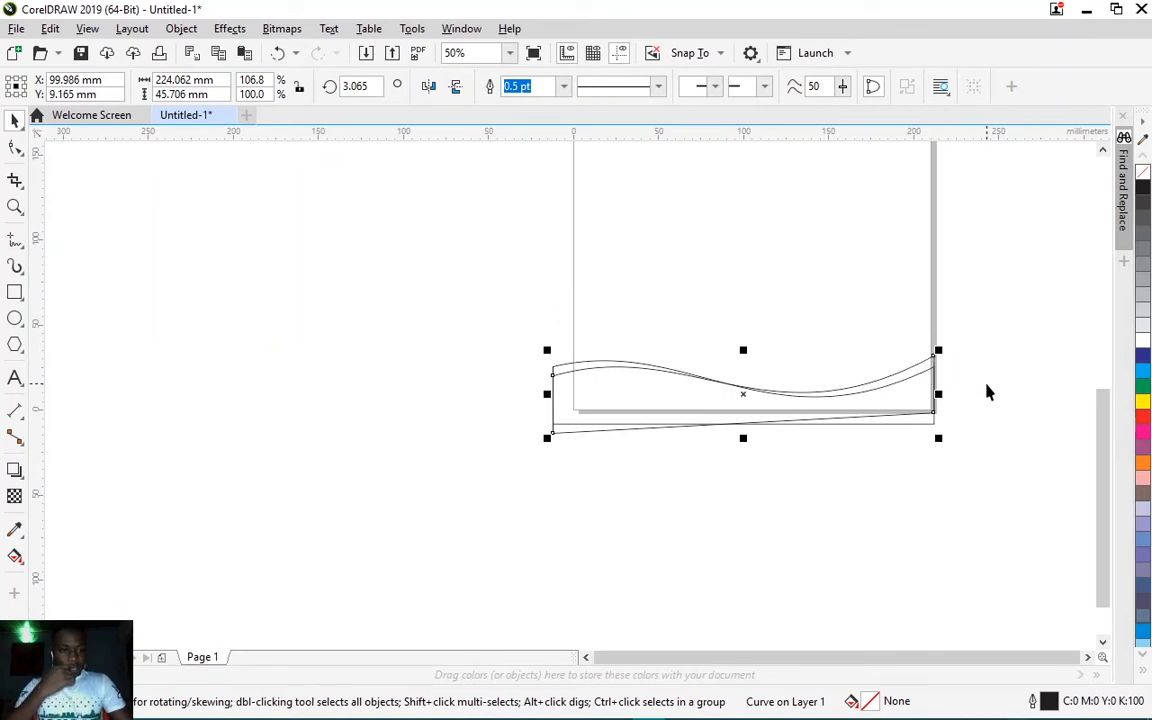
{"action": "left_click", "coordinate": [1145, 675]}
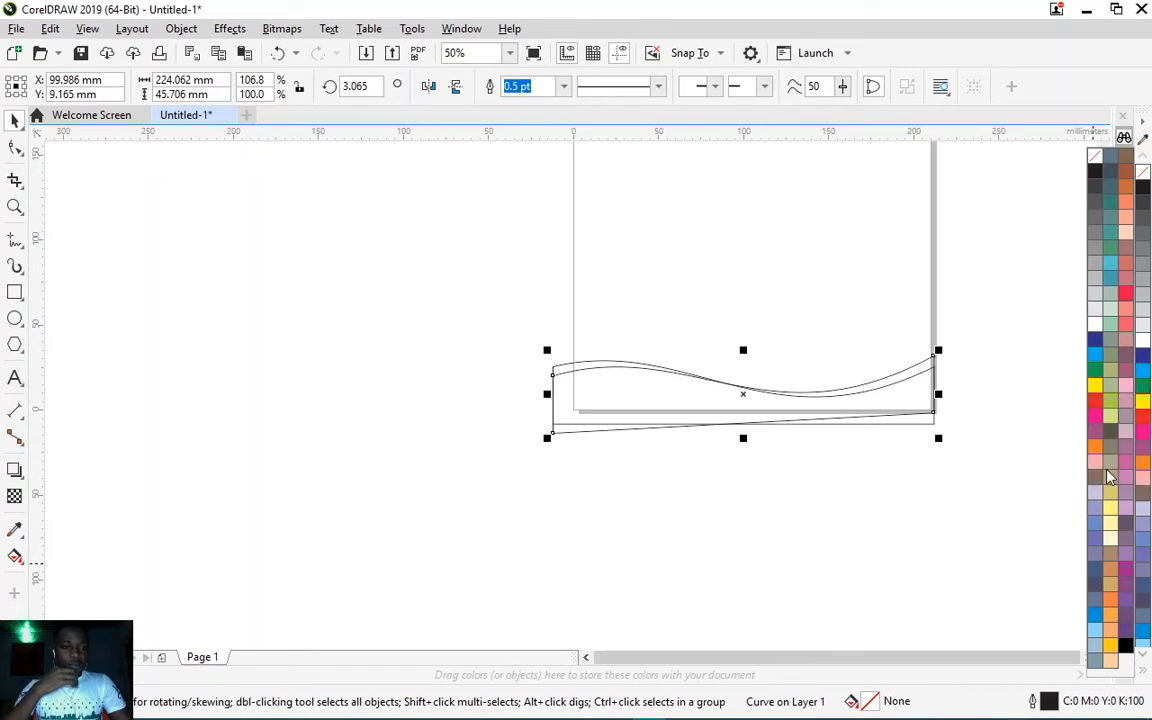
{"action": "left_click", "coordinate": [1111, 402]}
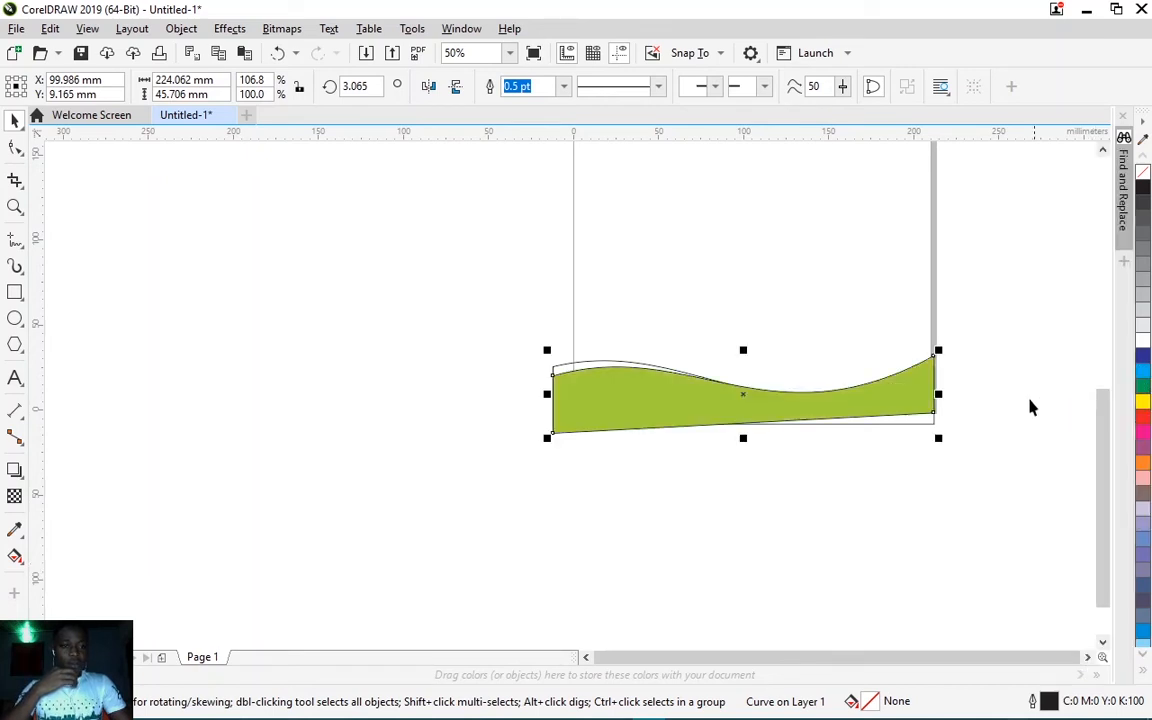
{"action": "left_click", "coordinate": [955, 415]}
Step: Examine how the green wave overlaps the unfilled original at the right end, selecting each shape in turn
{"action": "scroll", "coordinate": [950, 405], "scroll_direction": "up", "scroll_amount": 2}
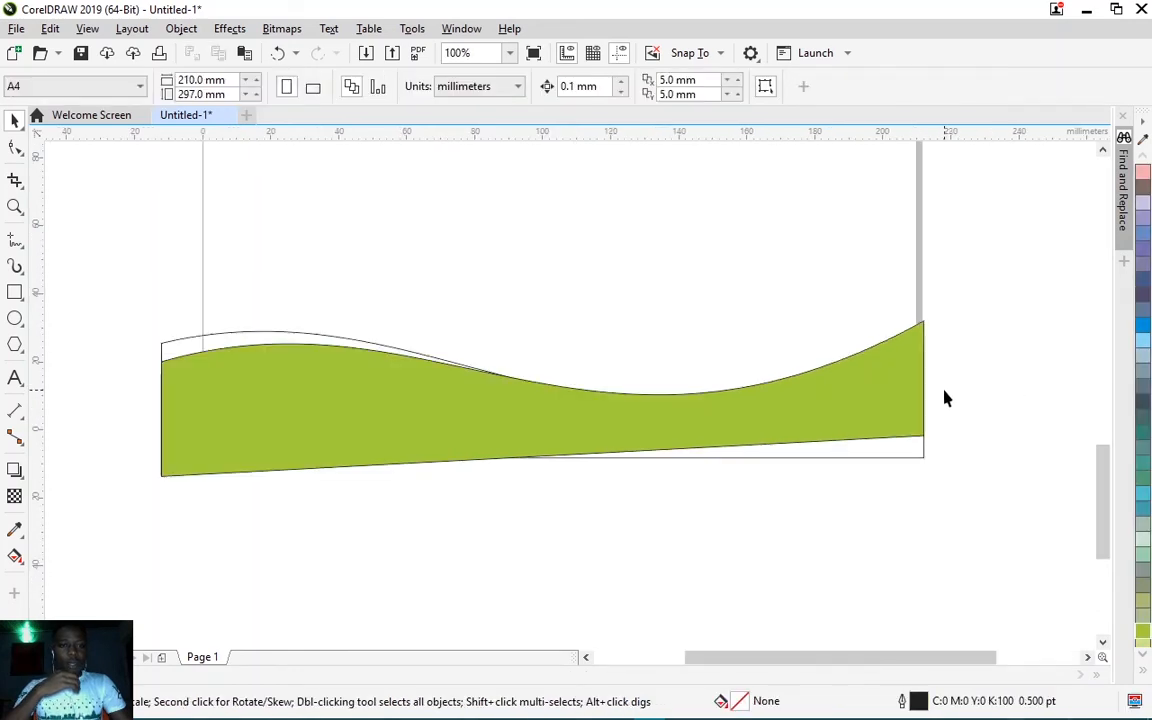
{"action": "scroll", "coordinate": [918, 339], "scroll_direction": "up", "scroll_amount": 1}
{"action": "scroll", "coordinate": [718, 395], "scroll_direction": "down", "scroll_amount": 1}
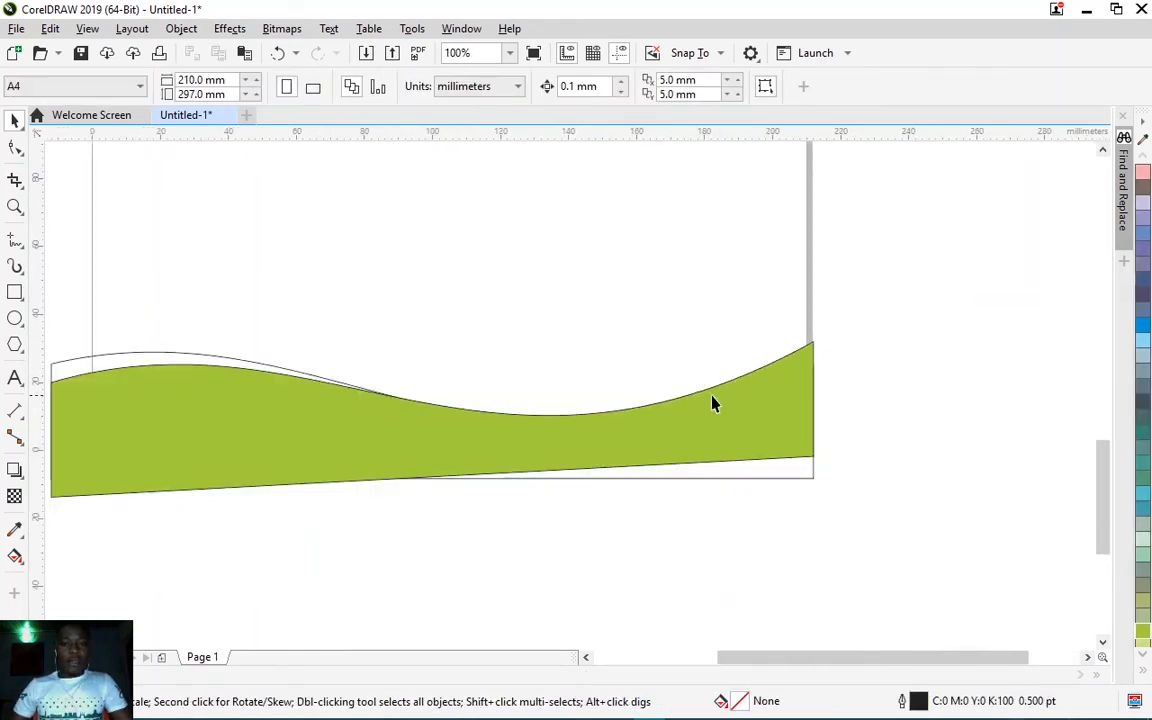
{"action": "left_click", "coordinate": [805, 355]}
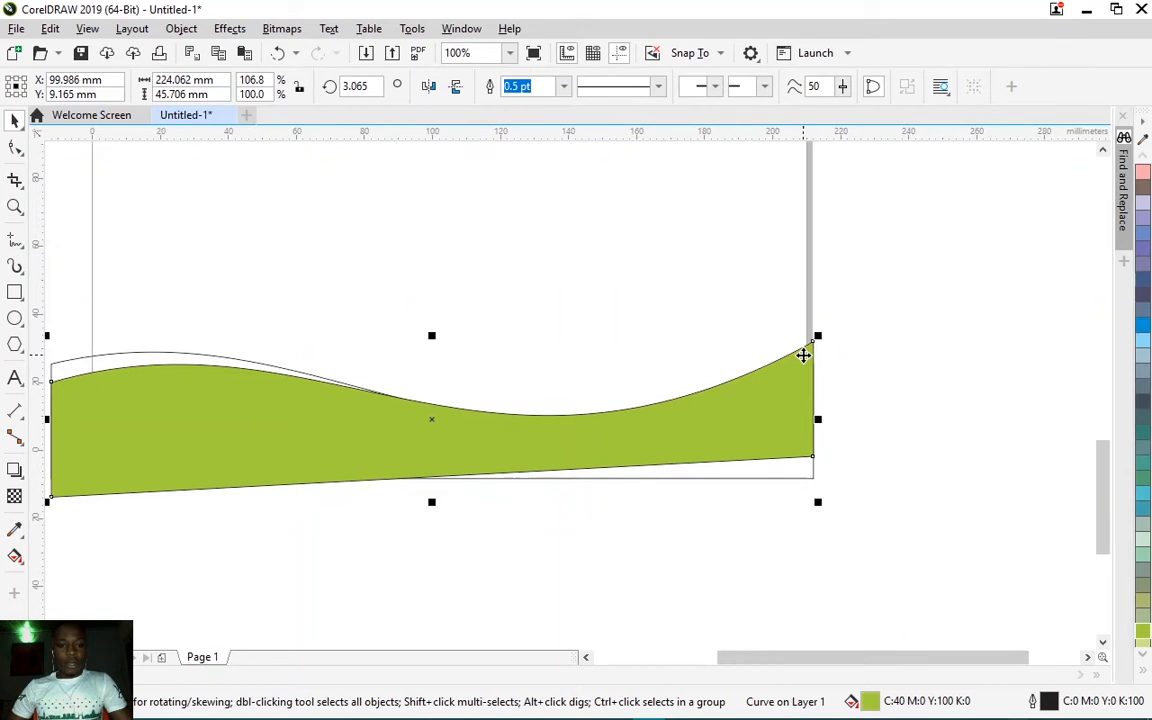
{"action": "scroll", "coordinate": [830, 357], "scroll_direction": "down", "scroll_amount": 1}
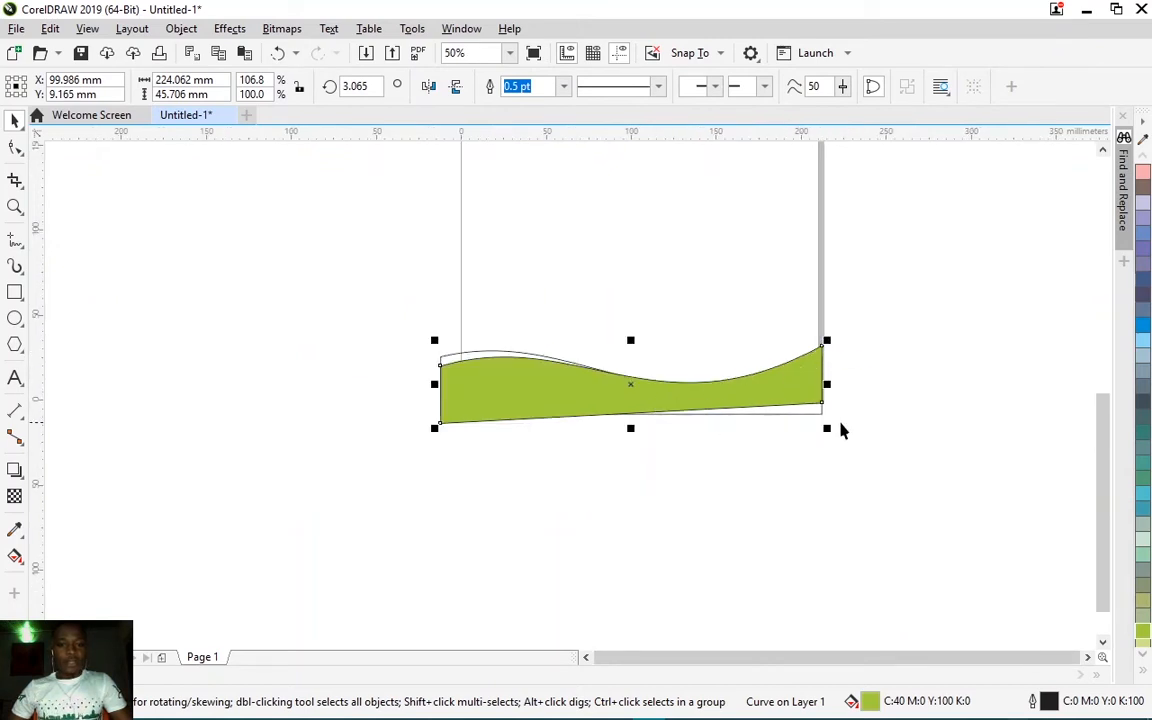
{"action": "scroll", "coordinate": [840, 430], "scroll_direction": "up", "scroll_amount": 2}
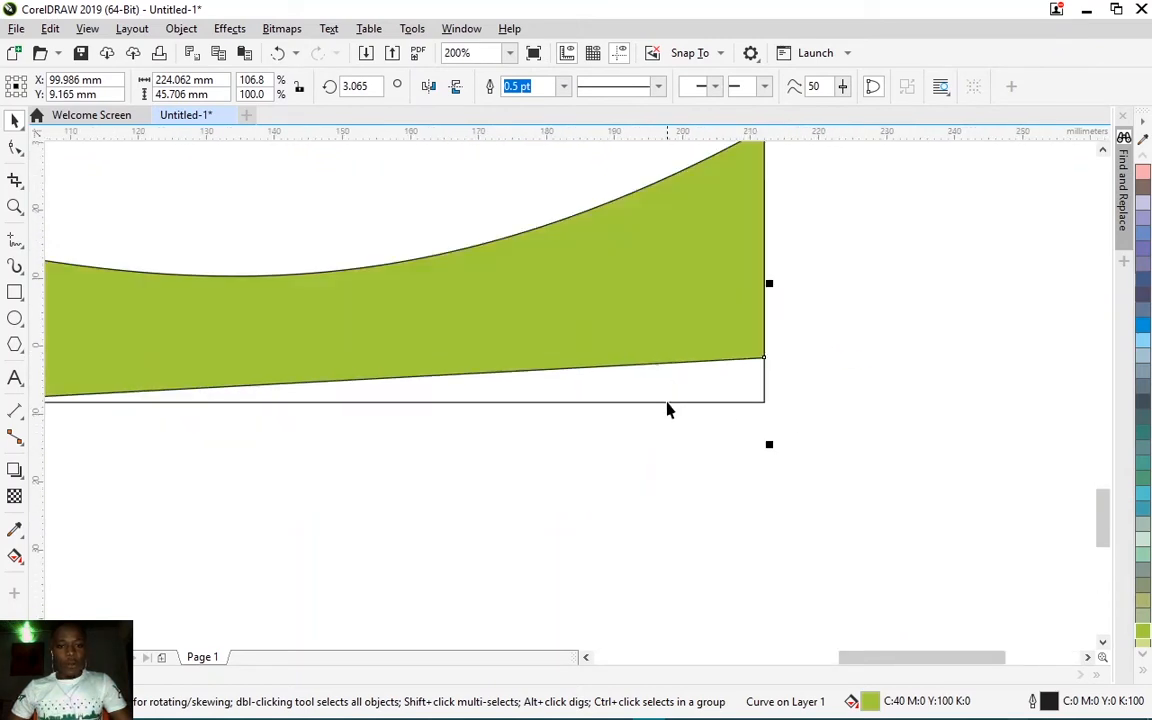
{"action": "left_click", "coordinate": [666, 401]}
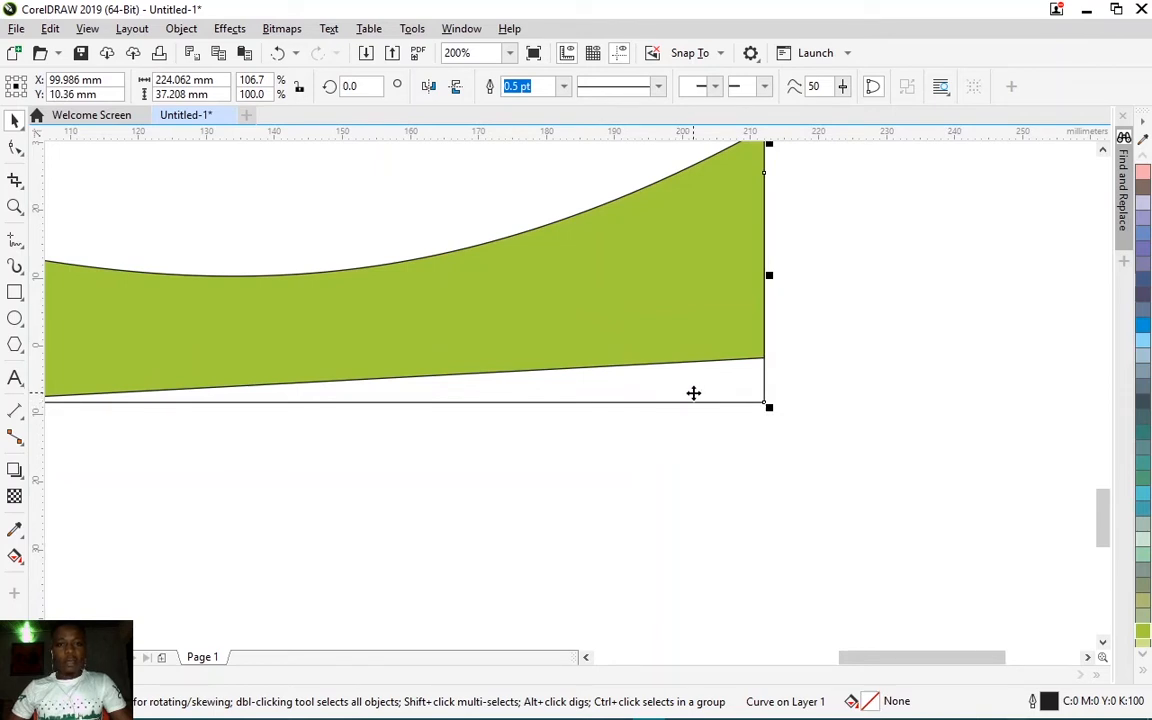
{"action": "scroll", "coordinate": [769, 377], "scroll_direction": "down", "scroll_amount": 1}
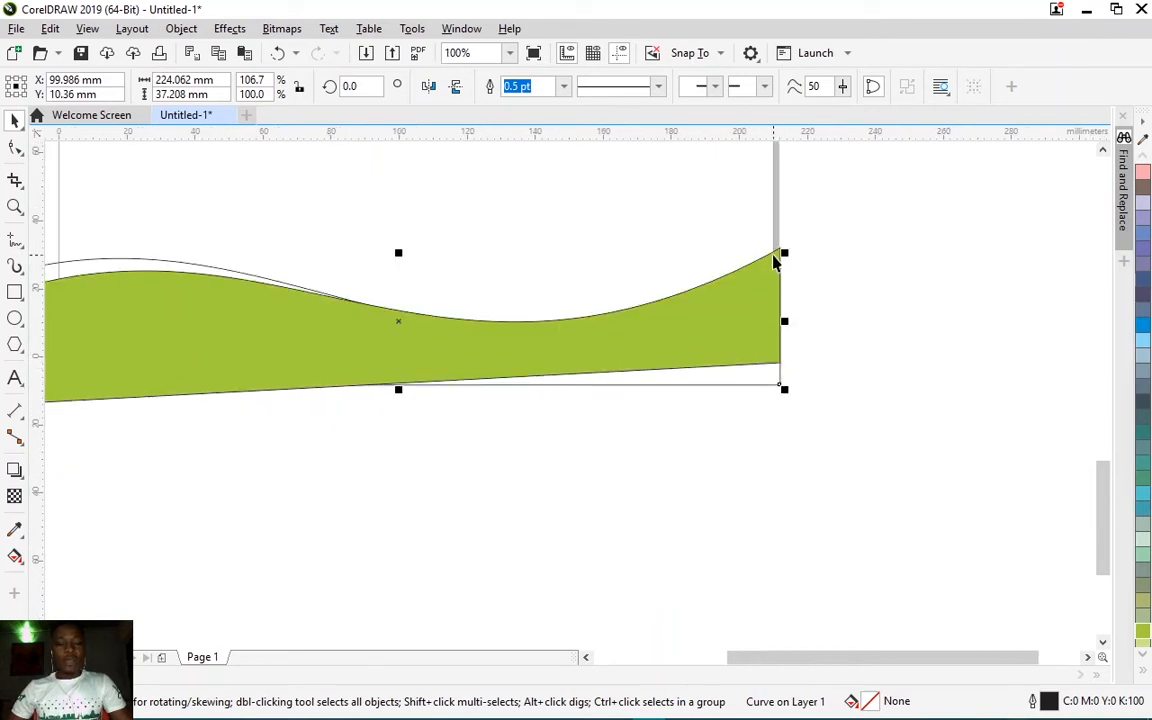
{"action": "scroll", "coordinate": [761, 373], "scroll_direction": "up", "scroll_amount": 1}
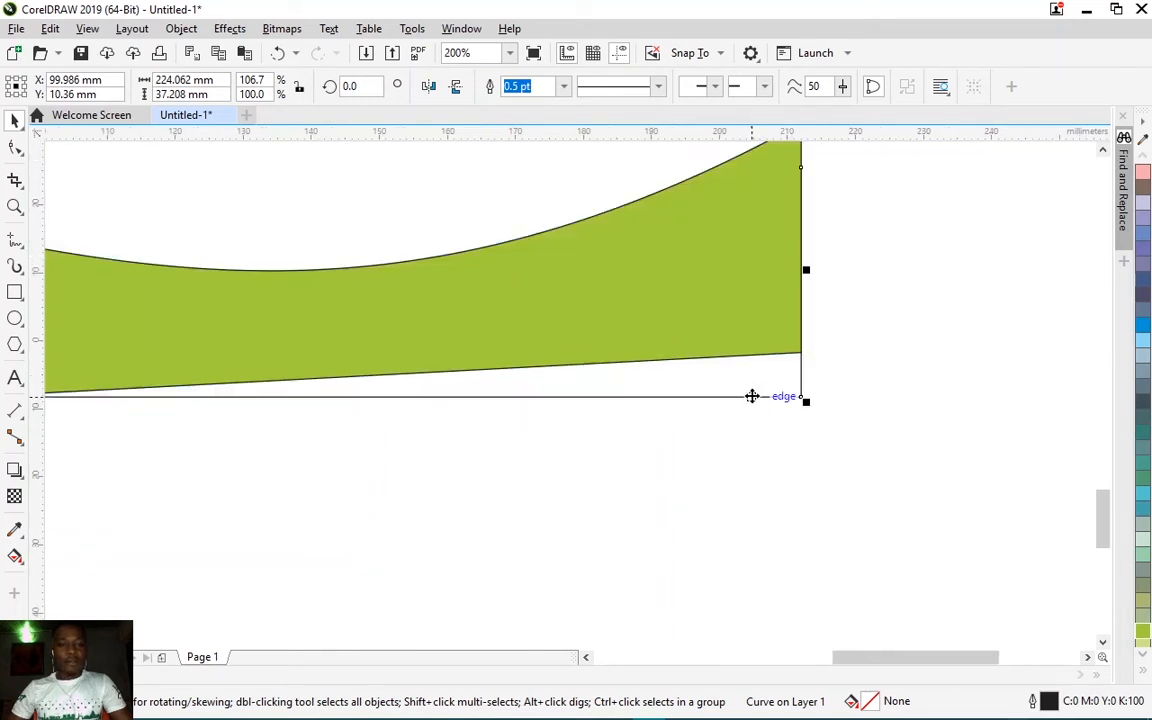
{"action": "left_click", "coordinate": [752, 396]}
{"action": "left_click", "coordinate": [752, 396]}
{"action": "left_click", "coordinate": [815, 338]}
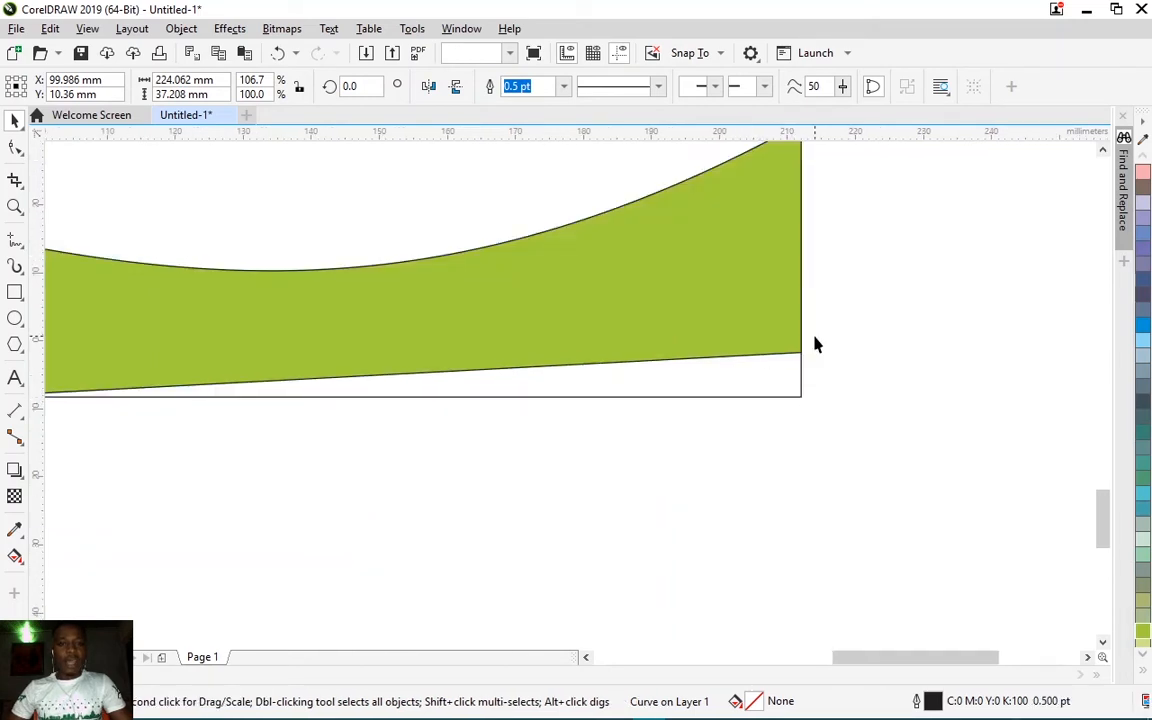
{"action": "left_click", "coordinate": [710, 222]}
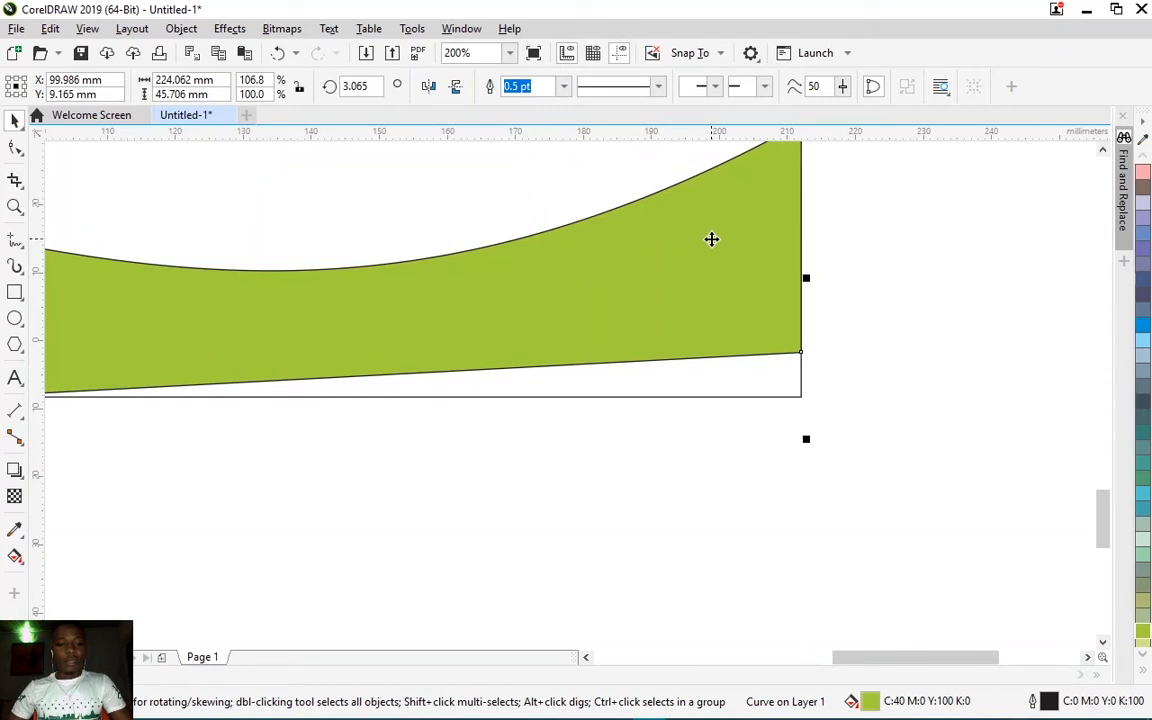
Step: Place the unfilled original wave in front of the yellow-green wave using the In Front Of order command
{"action": "left_click", "coordinate": [706, 404]}
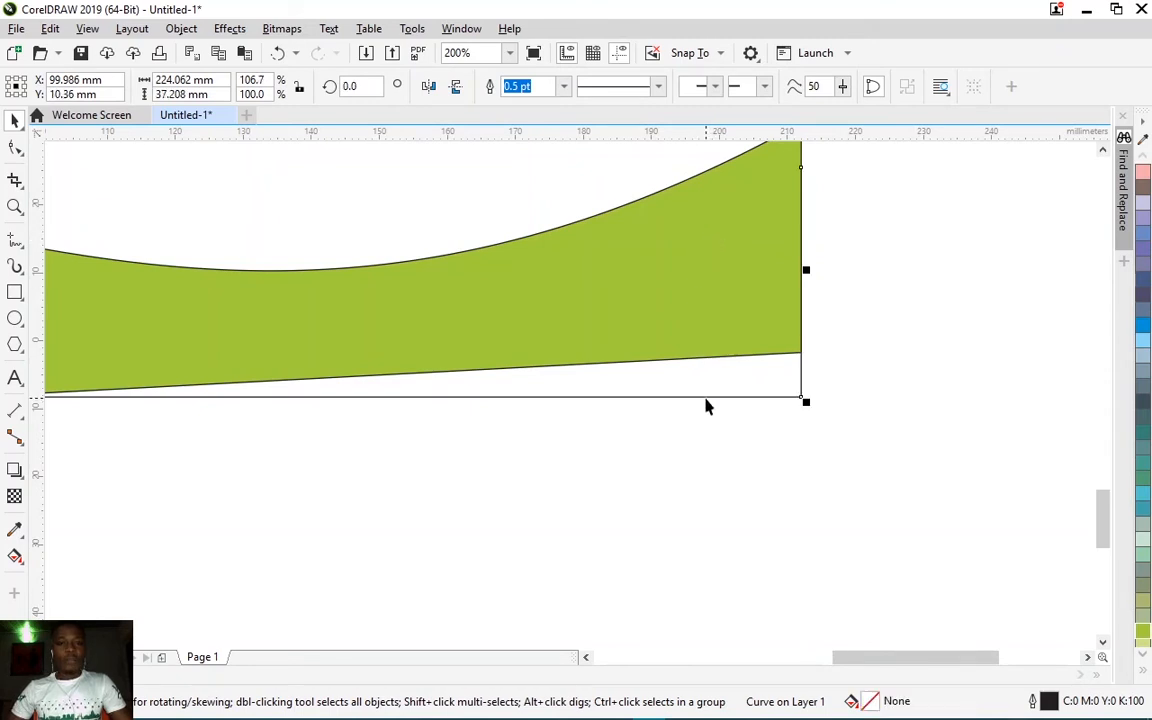
{"action": "scroll", "coordinate": [571, 378], "scroll_direction": "down", "scroll_amount": 2}
{"action": "scroll", "coordinate": [450, 355], "scroll_direction": "up", "scroll_amount": 1}
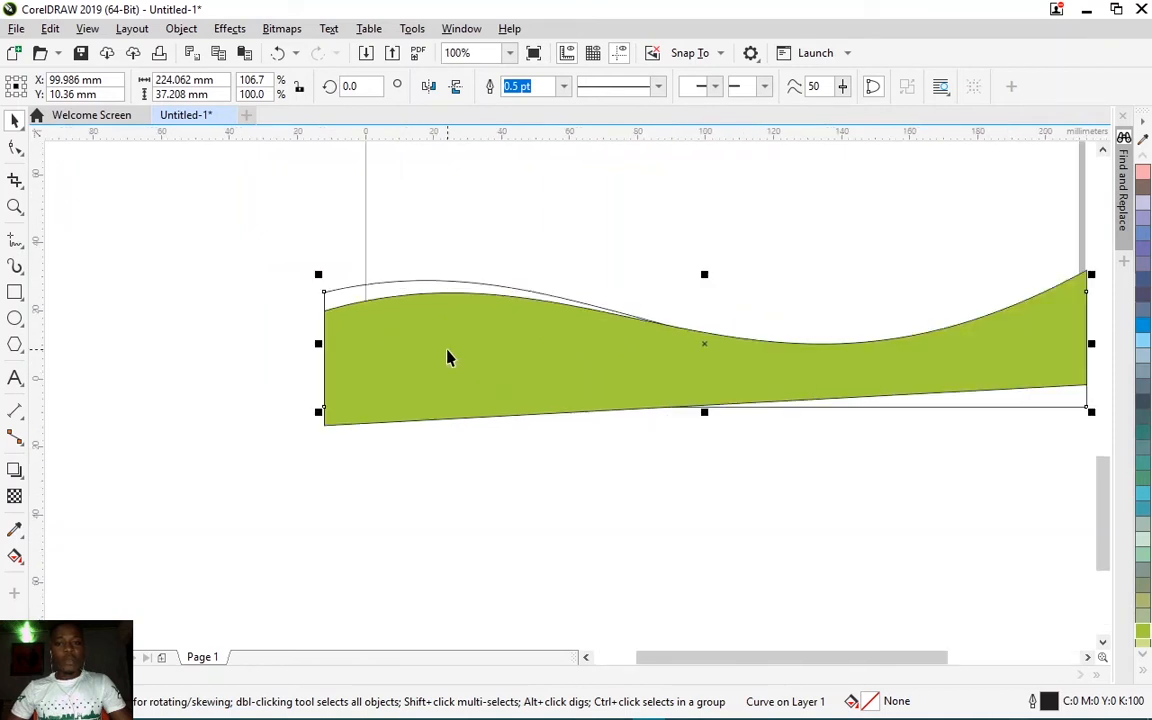
{"action": "left_click", "coordinate": [760, 428]}
{"action": "scroll", "coordinate": [386, 293], "scroll_direction": "up", "scroll_amount": 1}
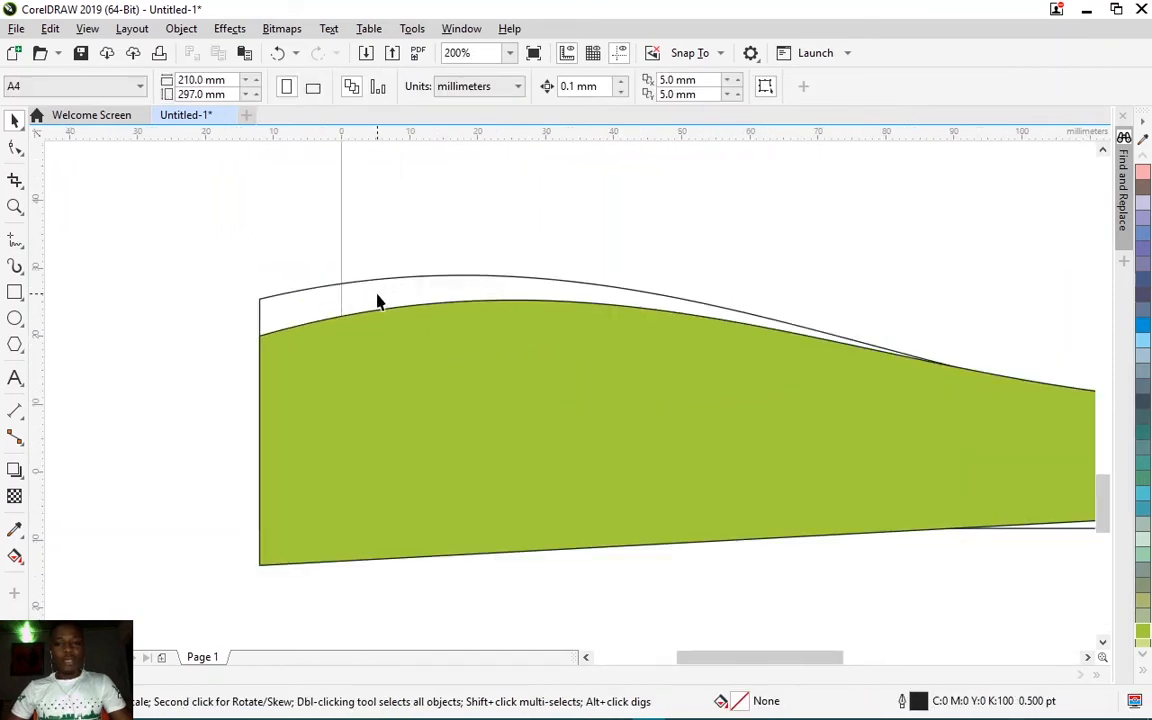
{"action": "left_click", "coordinate": [301, 290]}
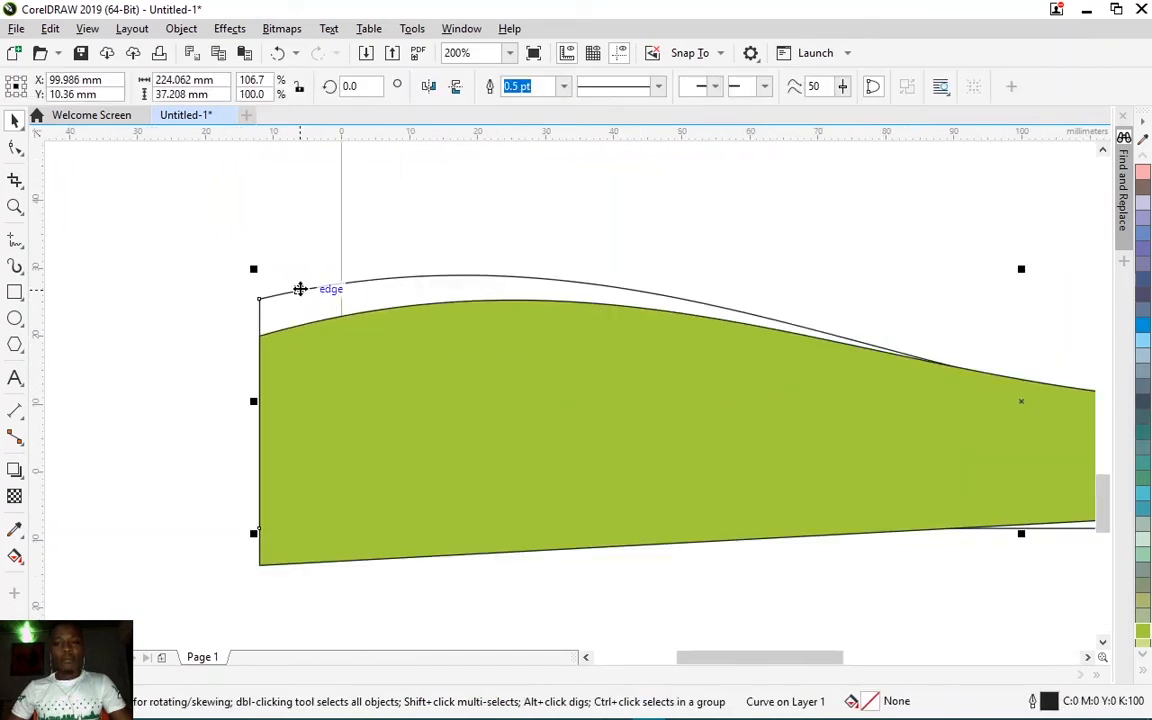
{"action": "left_click", "coordinate": [182, 30]}
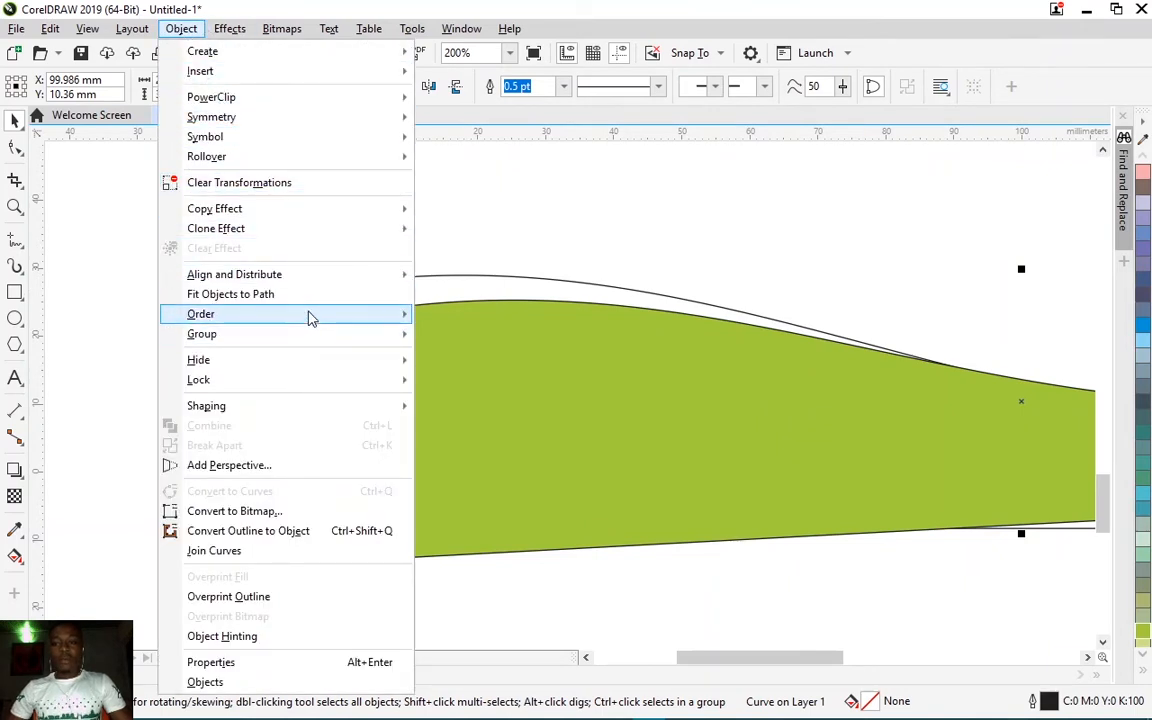
{"action": "mouse_move", "coordinate": [309, 316]}
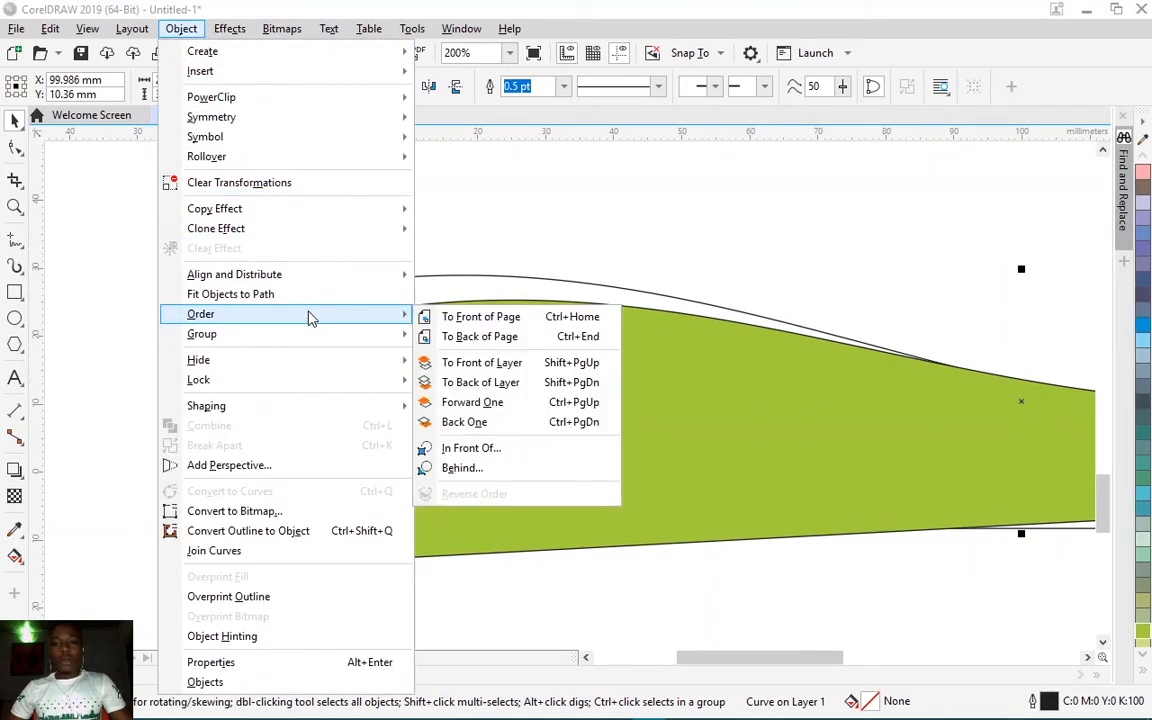
{"action": "left_click", "coordinate": [487, 452]}
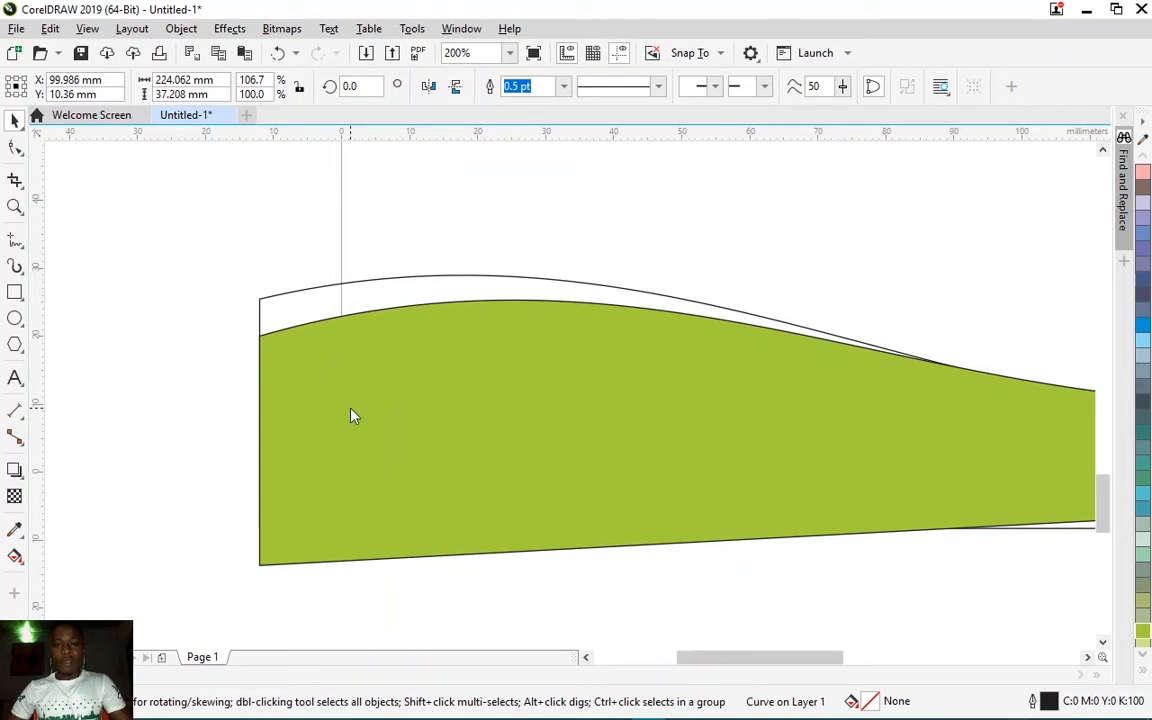
{"action": "left_click", "coordinate": [350, 411]}
Step: Fill the front wave with a dark green shade from the Chartreuse colour variations and deselect it
{"action": "scroll", "coordinate": [347, 380], "scroll_direction": "down", "scroll_amount": 2}
{"action": "scroll", "coordinate": [626, 412], "scroll_direction": "up", "scroll_amount": 1}
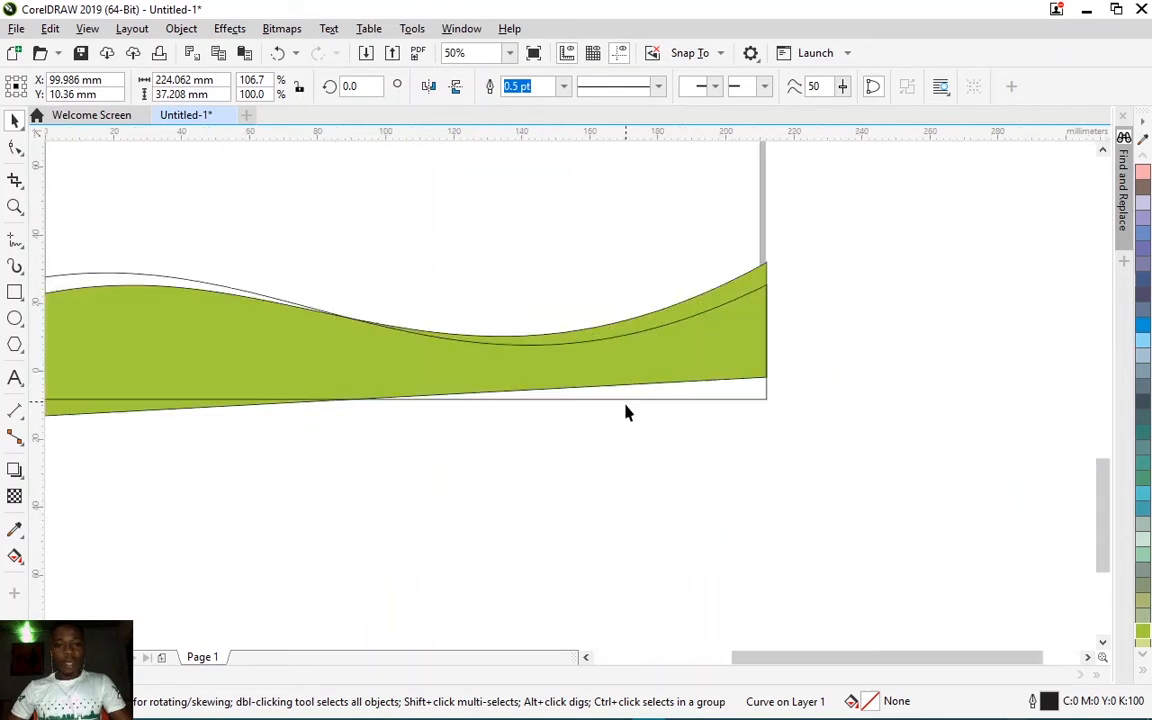
{"action": "left_click", "coordinate": [847, 345]}
{"action": "left_click", "coordinate": [754, 296]}
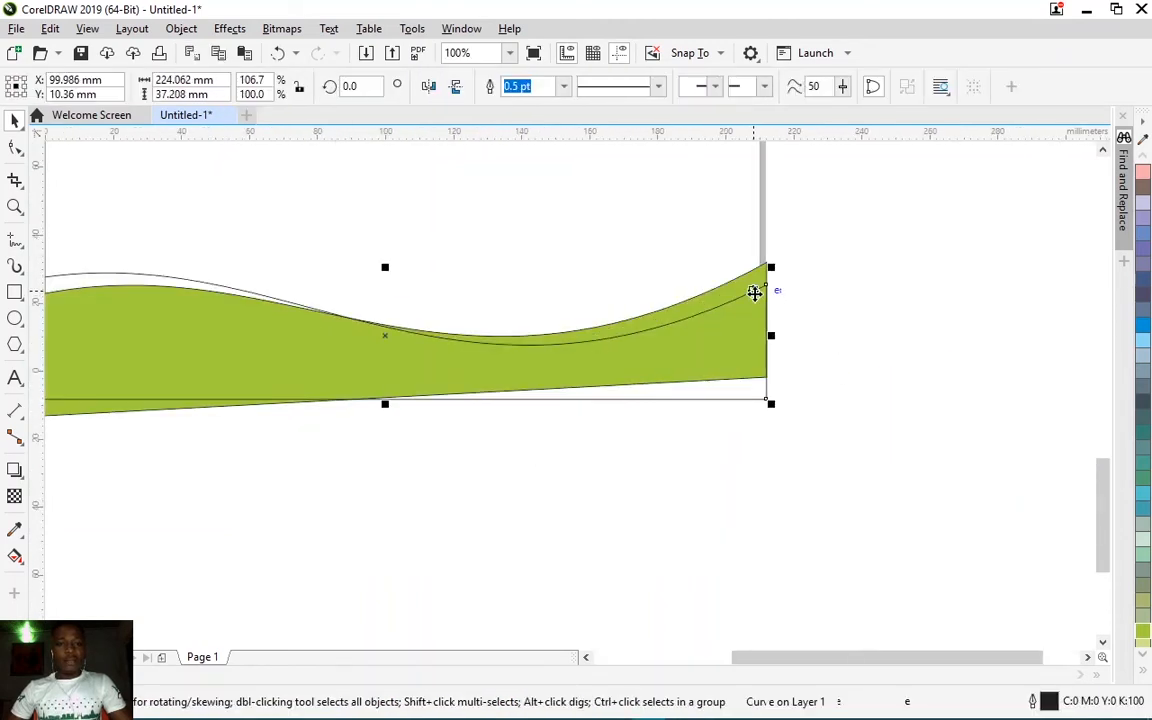
{"action": "left_click", "coordinate": [1145, 675]}
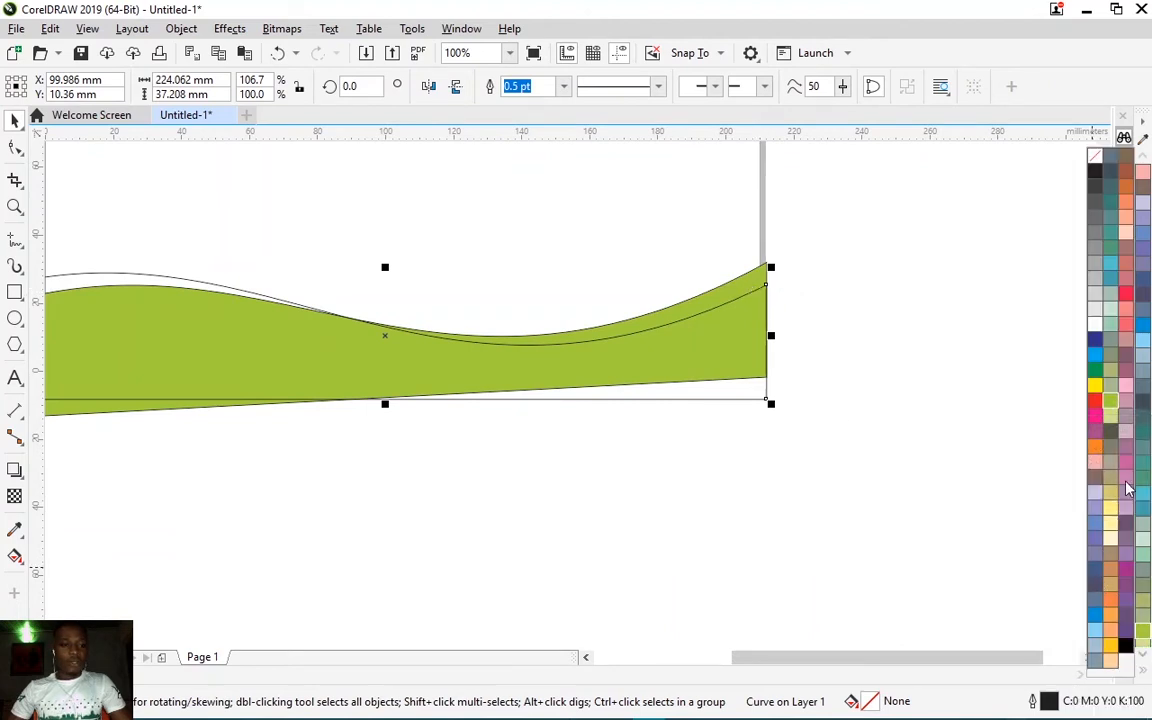
{"action": "left_click", "coordinate": [1113, 401]}
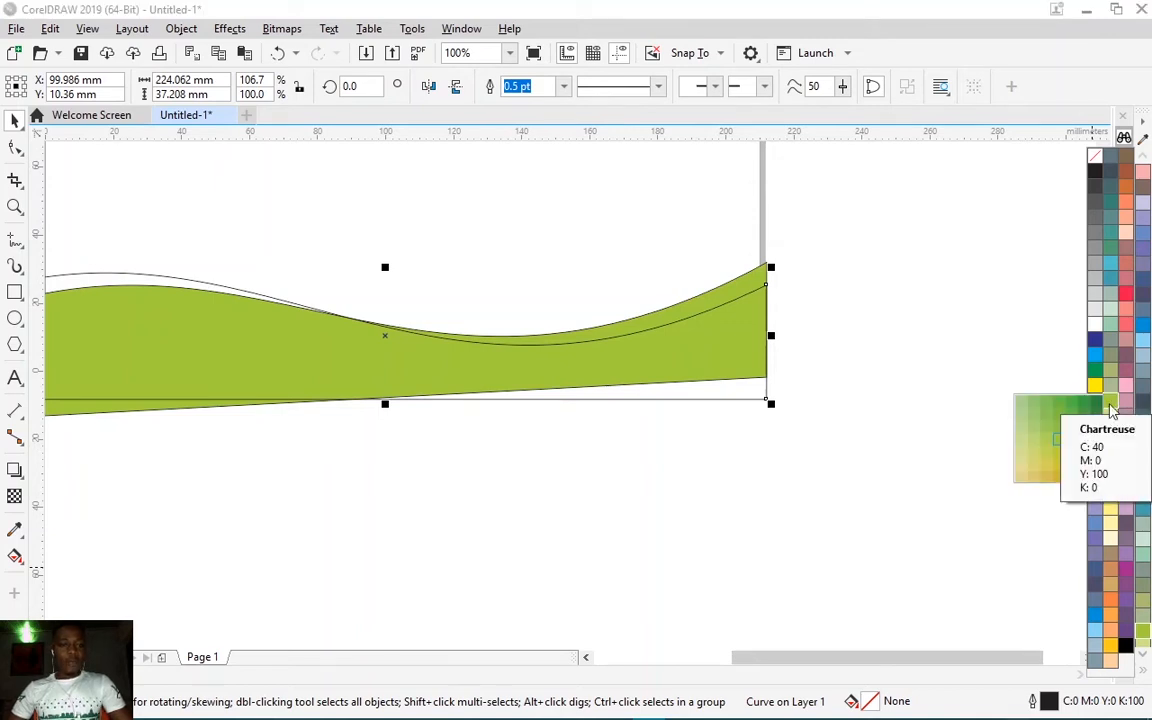
{"action": "left_click", "coordinate": [1098, 425]}
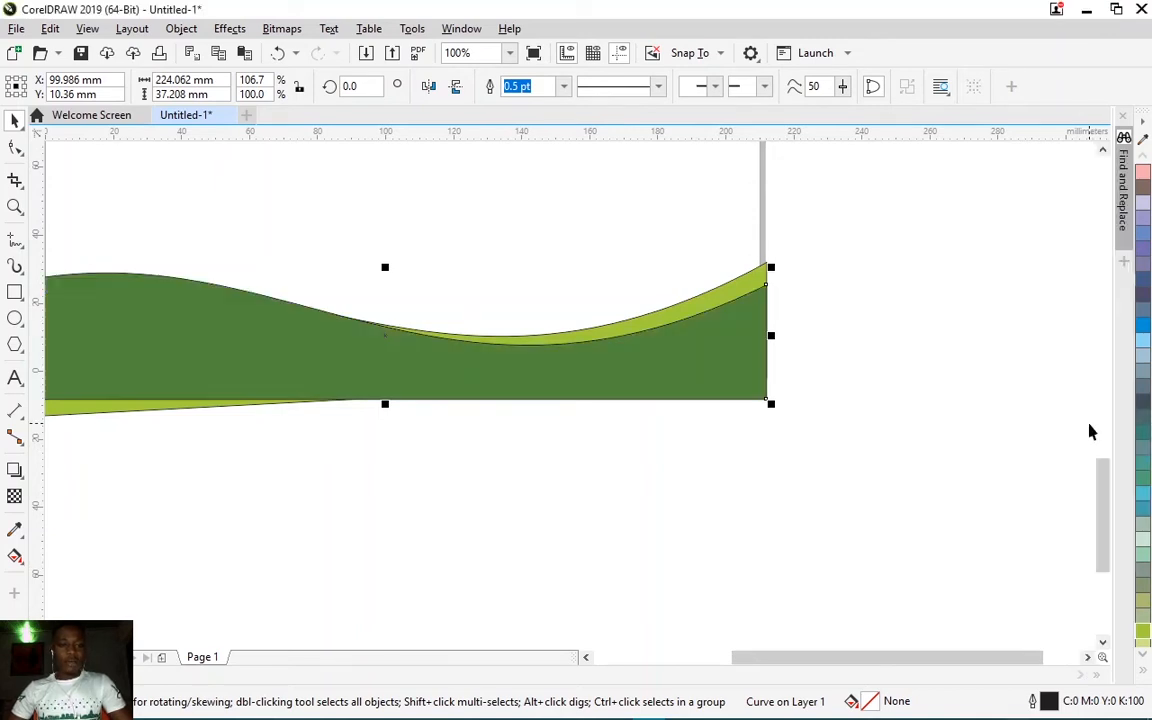
{"action": "left_click", "coordinate": [918, 386]}
Step: Remove the outline from both wave shapes by setting their outline width to None, and deselect them
{"action": "scroll", "coordinate": [918, 380], "scroll_direction": "down", "scroll_amount": 1}
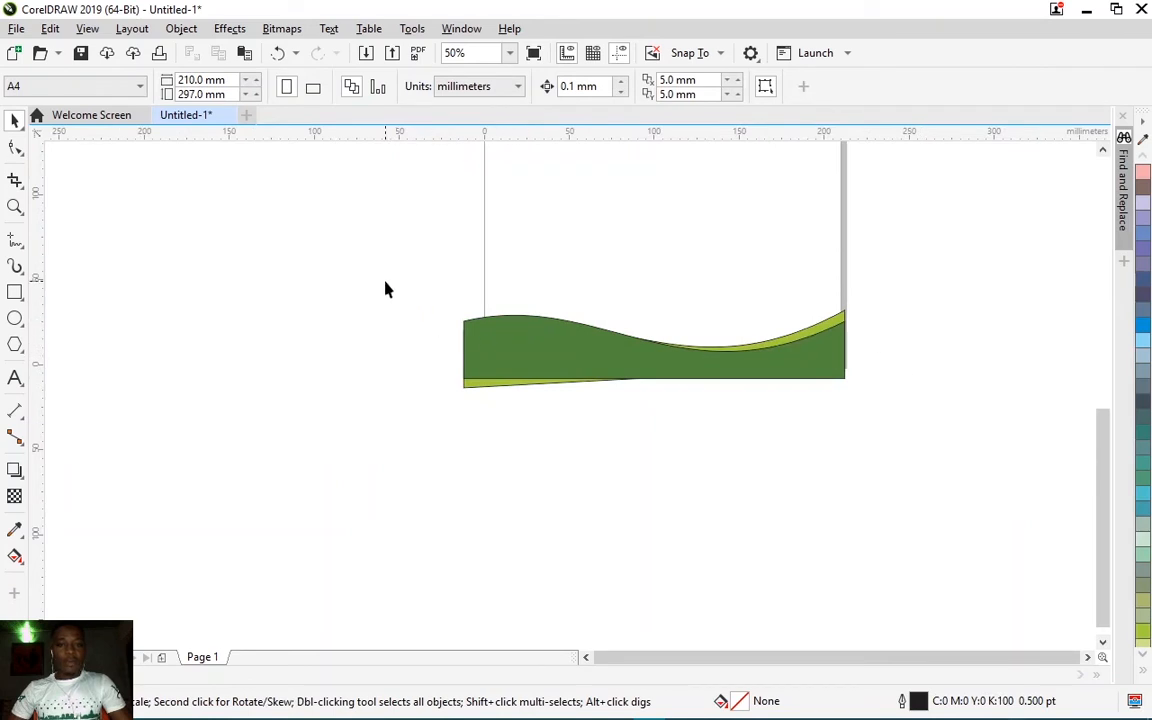
{"action": "left_click_drag", "start_coordinate": [910, 460], "coordinate": [910, 460]}
{"action": "left_click_drag", "start_coordinate": [424, 288], "coordinate": [964, 460]}
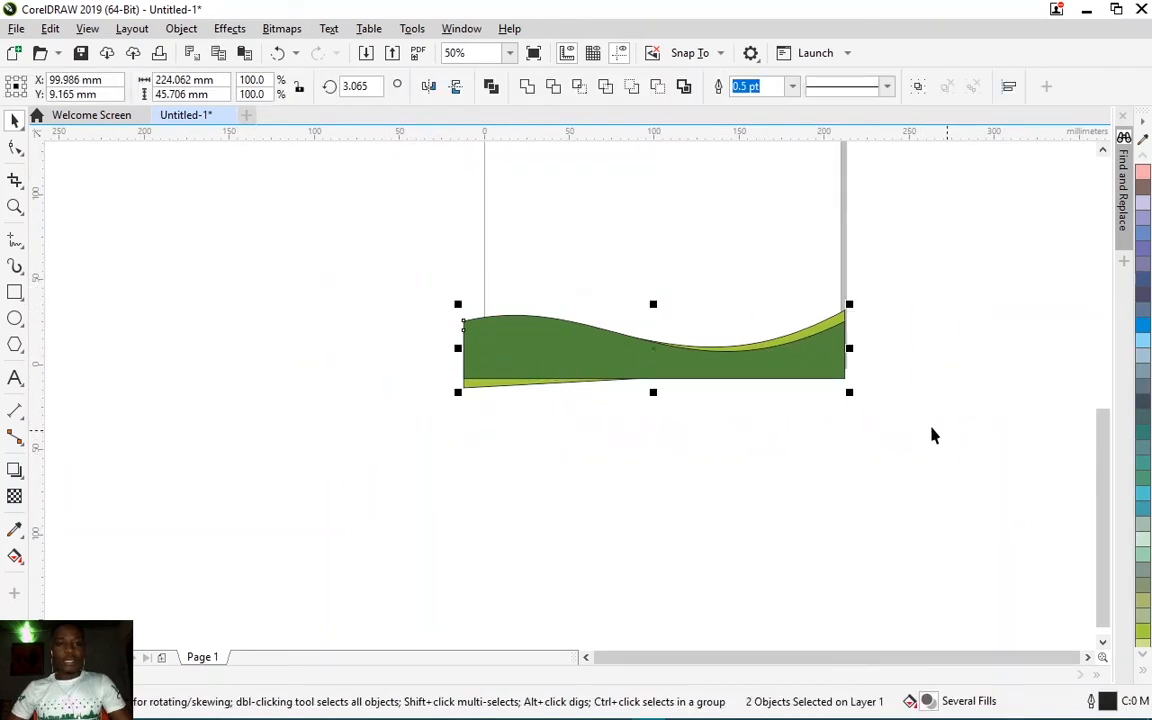
{"action": "left_click", "coordinate": [793, 88]}
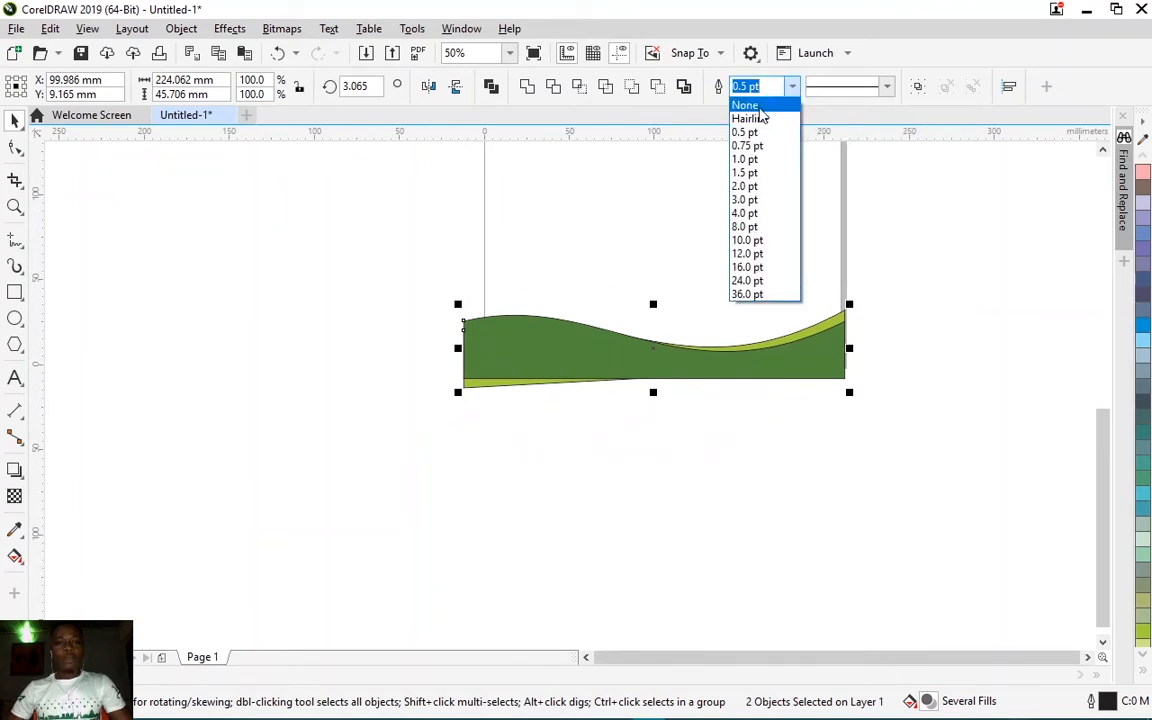
{"action": "left_click", "coordinate": [760, 107]}
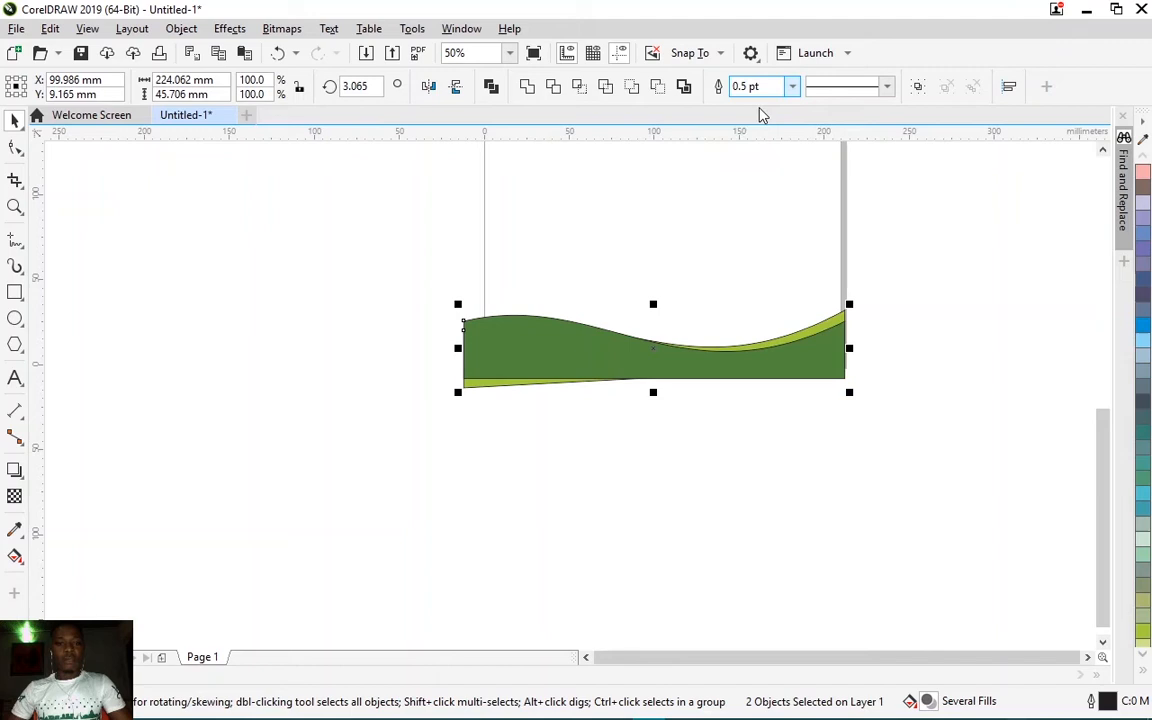
{"action": "left_click", "coordinate": [951, 332]}
Step: Examine the outline-free waves up close and the overall look of the letterhead page
{"action": "scroll", "coordinate": [604, 391], "scroll_direction": "down", "scroll_amount": 2}
{"action": "scroll", "coordinate": [640, 255], "scroll_direction": "down", "scroll_amount": 1}
{"action": "scroll", "coordinate": [640, 249], "scroll_direction": "up", "scroll_amount": 2}
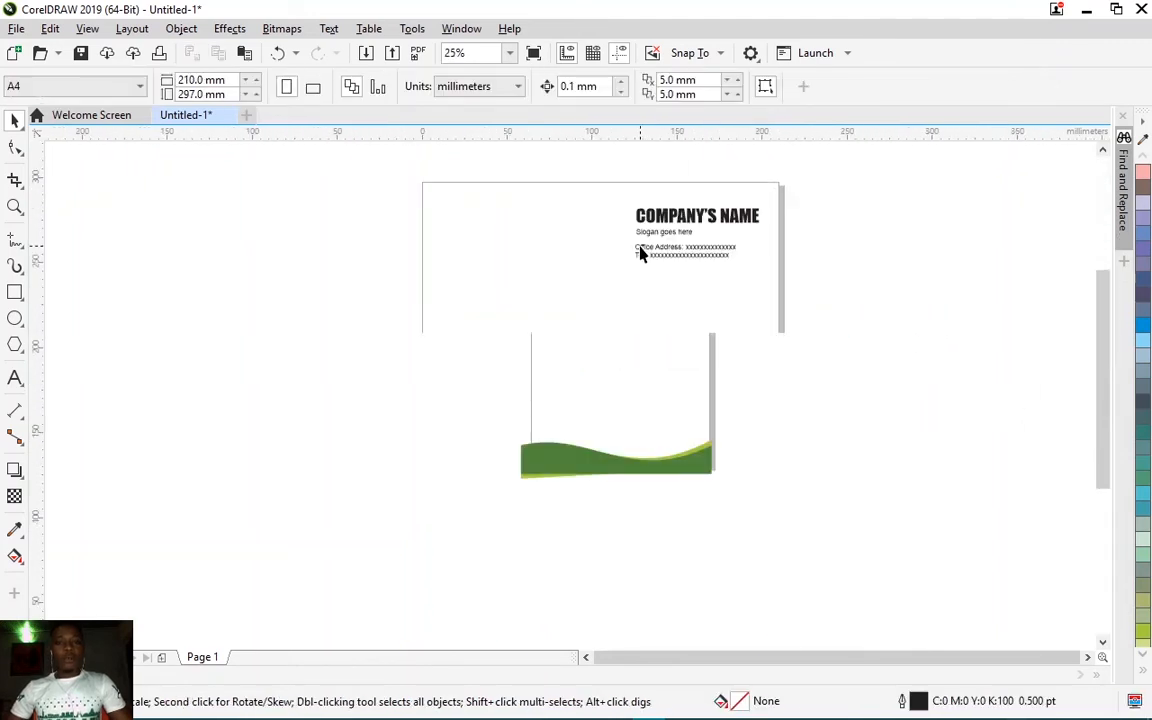
{"action": "scroll", "coordinate": [625, 188], "scroll_direction": "down", "scroll_amount": 2}
{"action": "scroll", "coordinate": [641, 311], "scroll_direction": "up", "scroll_amount": 3}
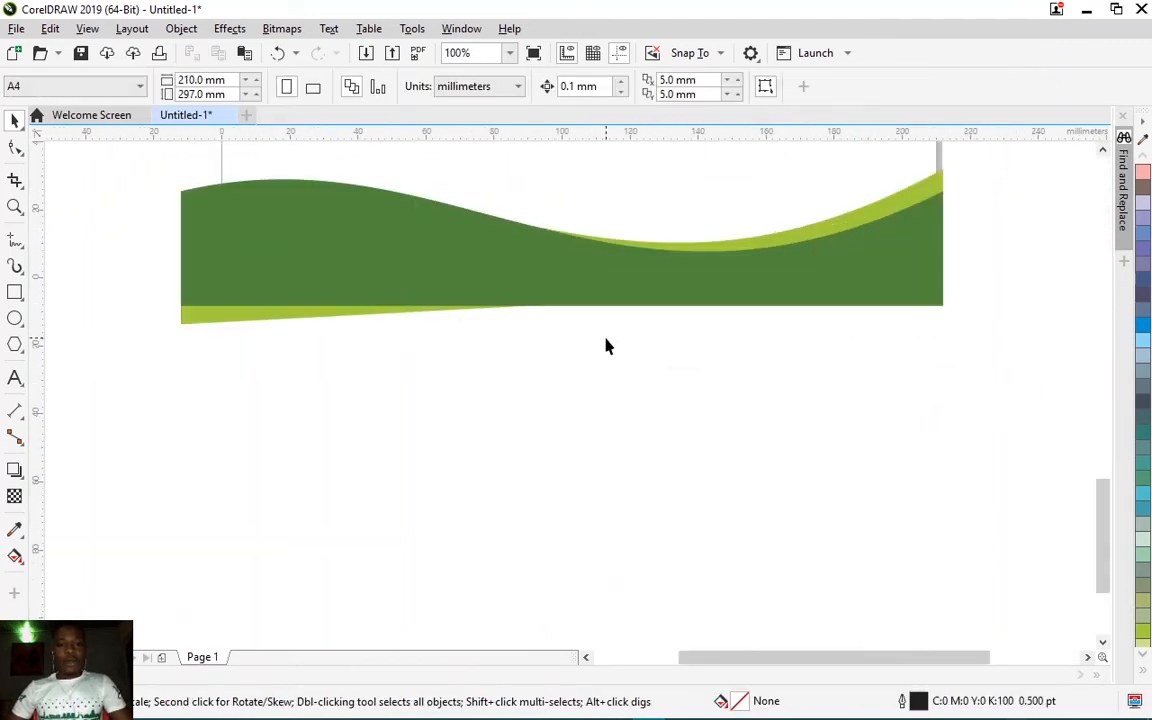
{"action": "scroll", "coordinate": [653, 409], "scroll_direction": "down", "scroll_amount": 2}
{"action": "scroll", "coordinate": [645, 409], "scroll_direction": "up", "scroll_amount": 2}
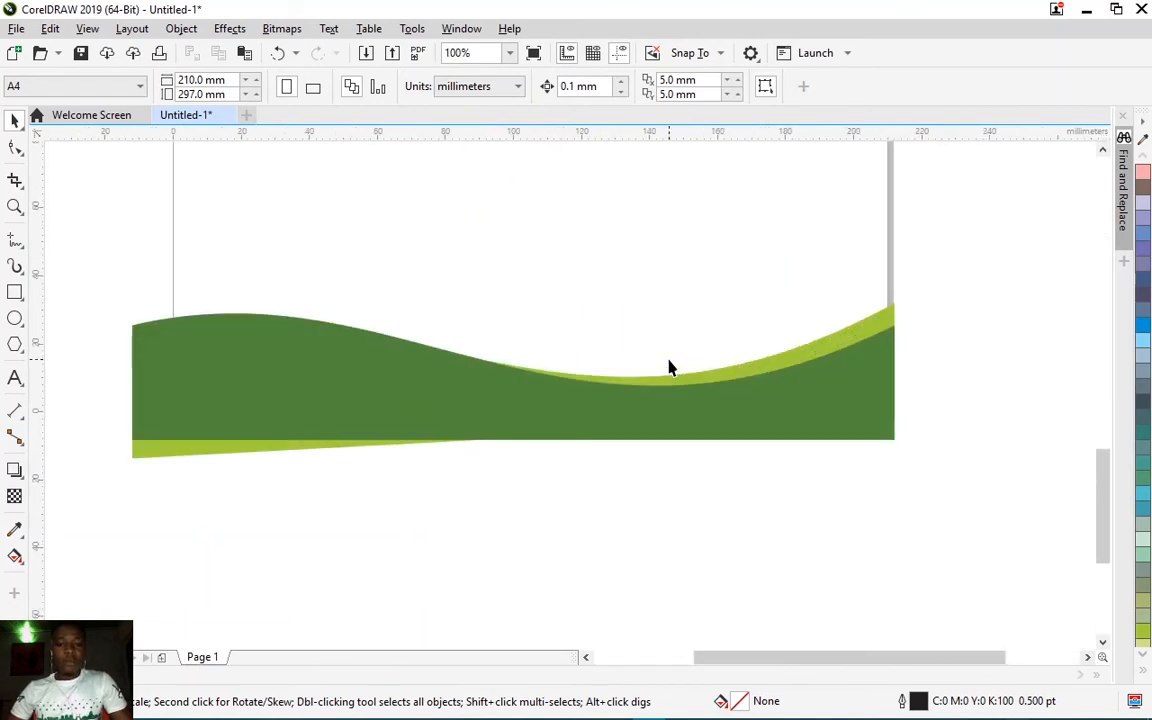
{"action": "scroll", "coordinate": [951, 485], "scroll_direction": "down", "scroll_amount": 2}
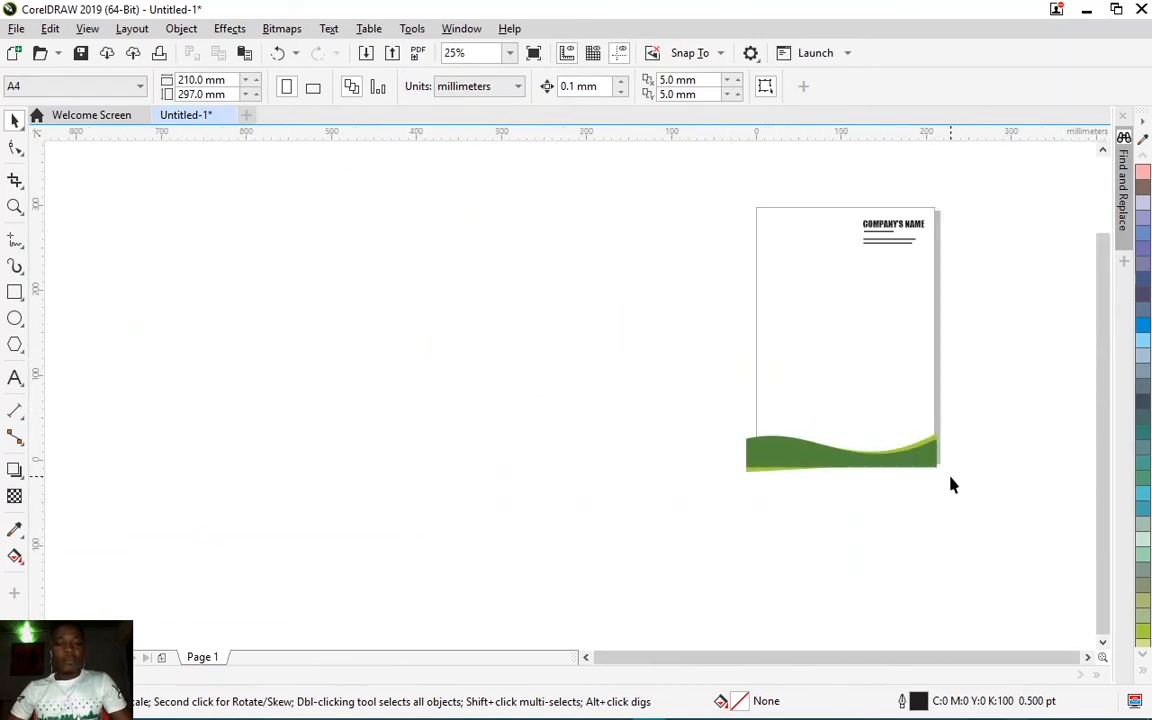
Step: Group the dark green and yellow-green waves into one object and deselect it
{"action": "left_click_drag", "start_coordinate": [990, 532], "coordinate": [717, 401]}
{"action": "scroll", "coordinate": [1000, 470], "scroll_direction": "up", "scroll_amount": 1}
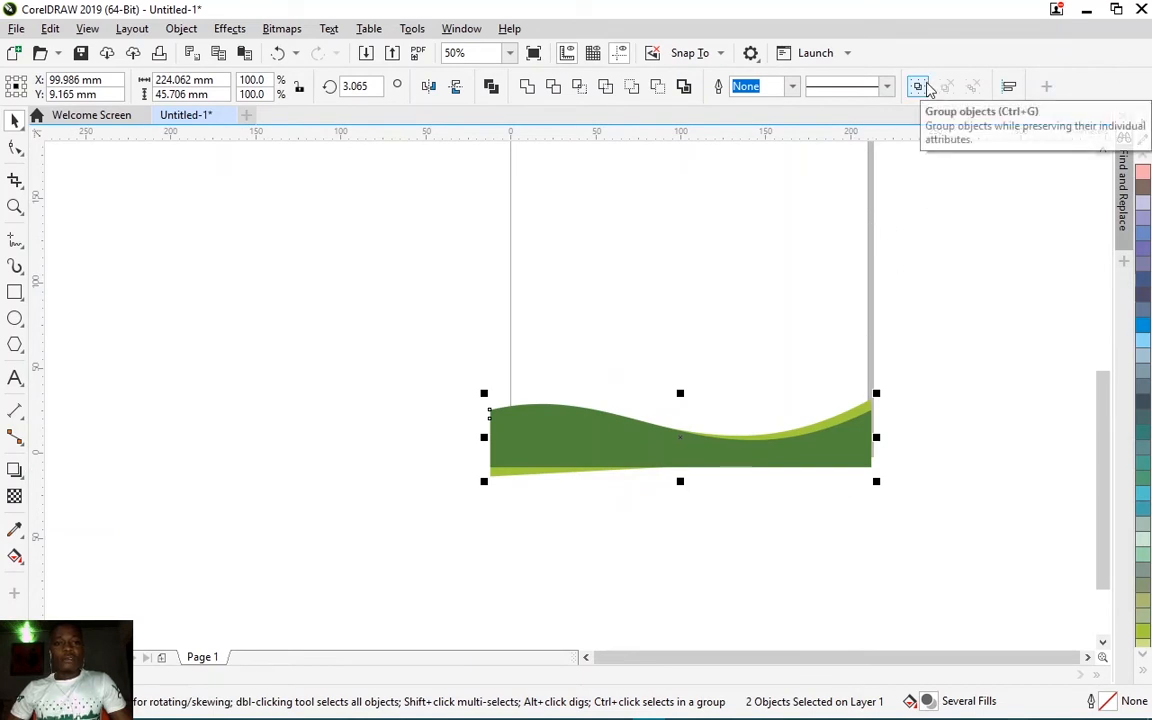
{"action": "left_click", "coordinate": [183, 32]}
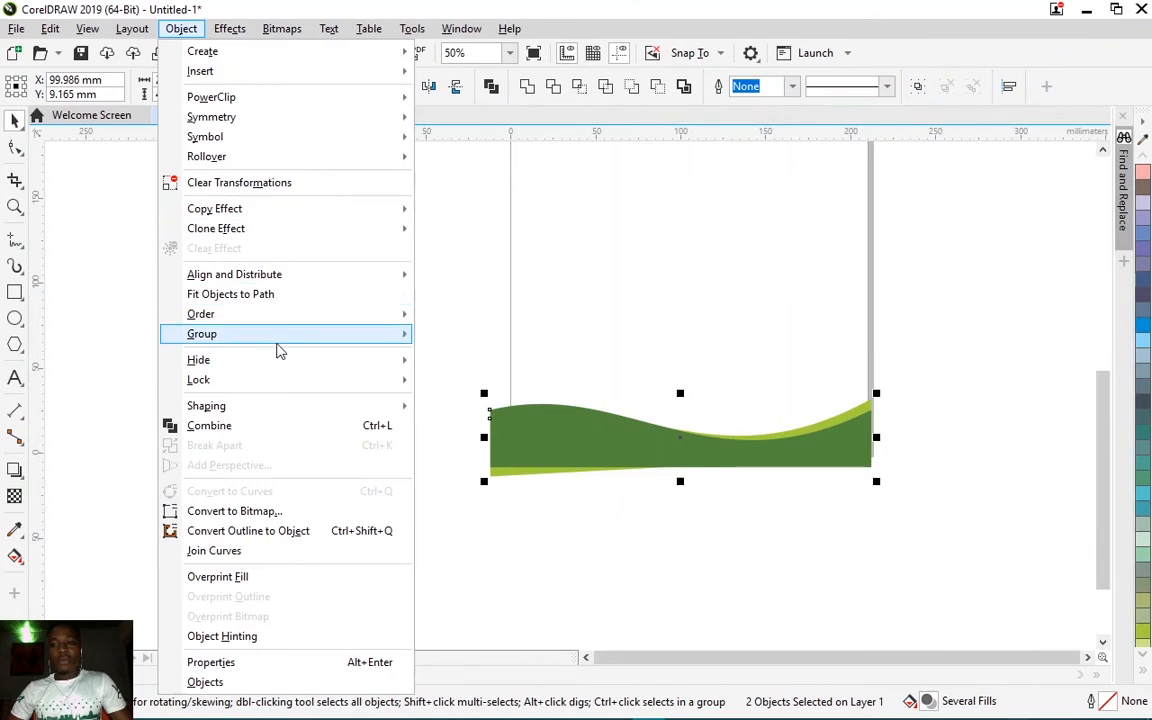
{"action": "mouse_move", "coordinate": [290, 338]}
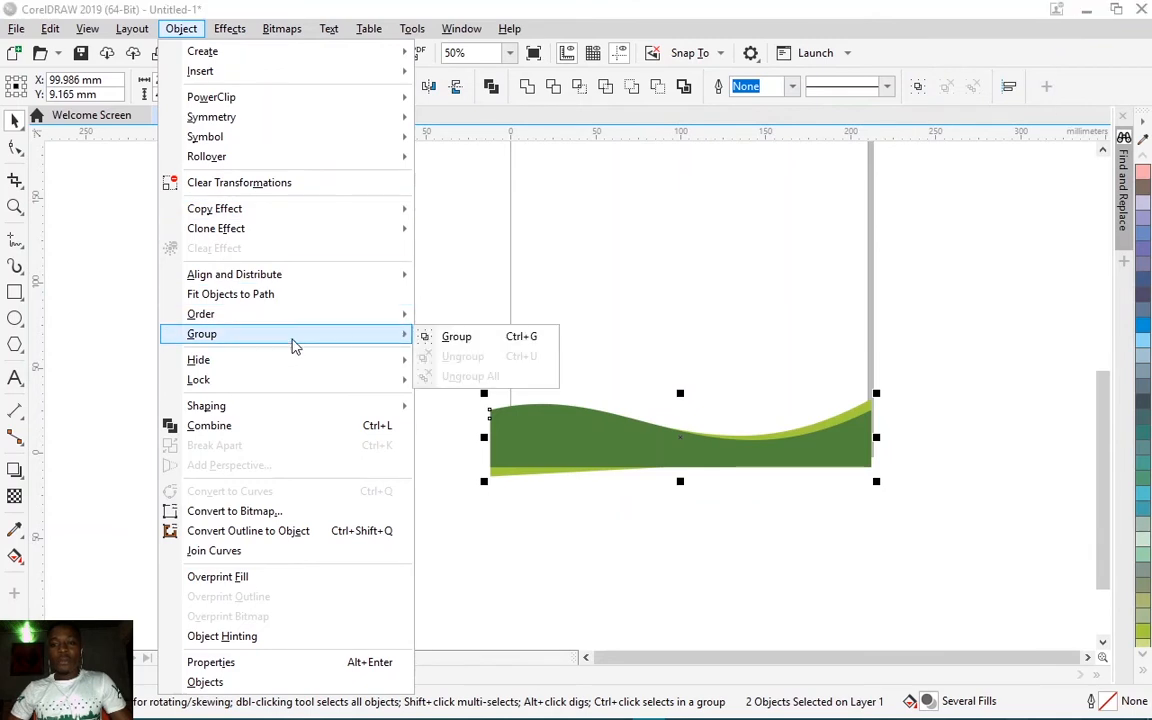
{"action": "left_click", "coordinate": [533, 347]}
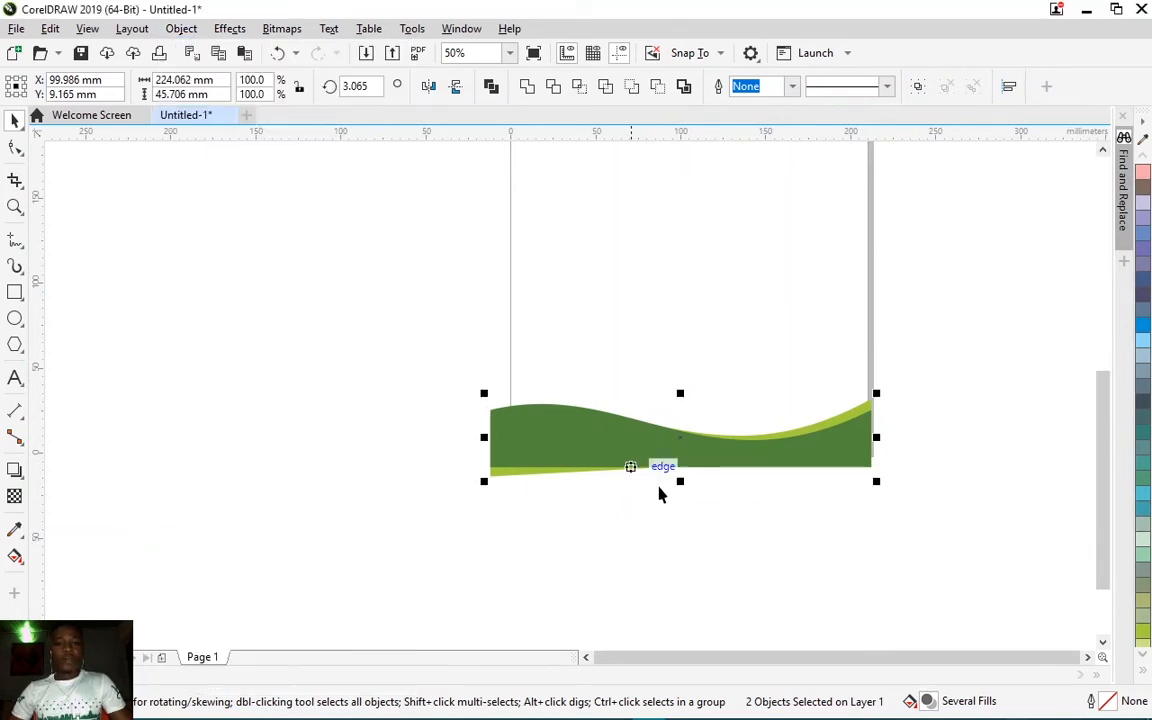
{"action": "left_click", "coordinate": [777, 521]}
Step: Try moving the grouped waves off the page edge and back to test that they move together
{"action": "left_click_drag", "start_coordinate": [500, 425], "coordinate": [205, 383]}
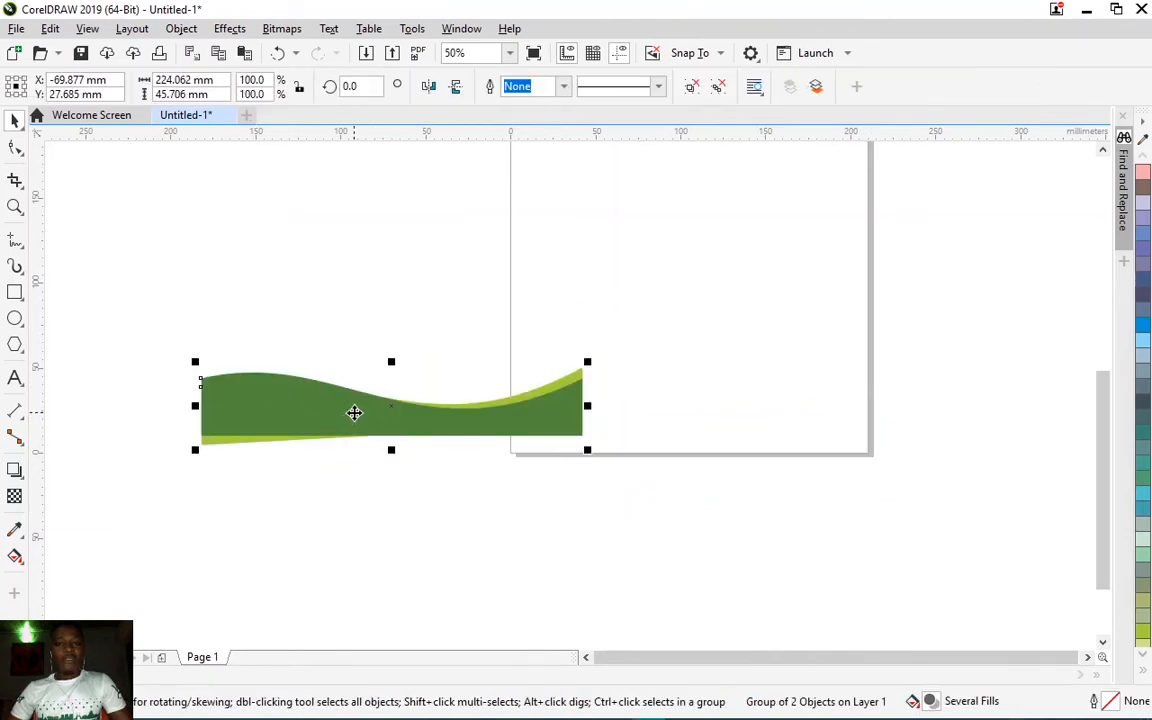
{"action": "left_click_drag", "start_coordinate": [375, 409], "coordinate": [319, 426]}
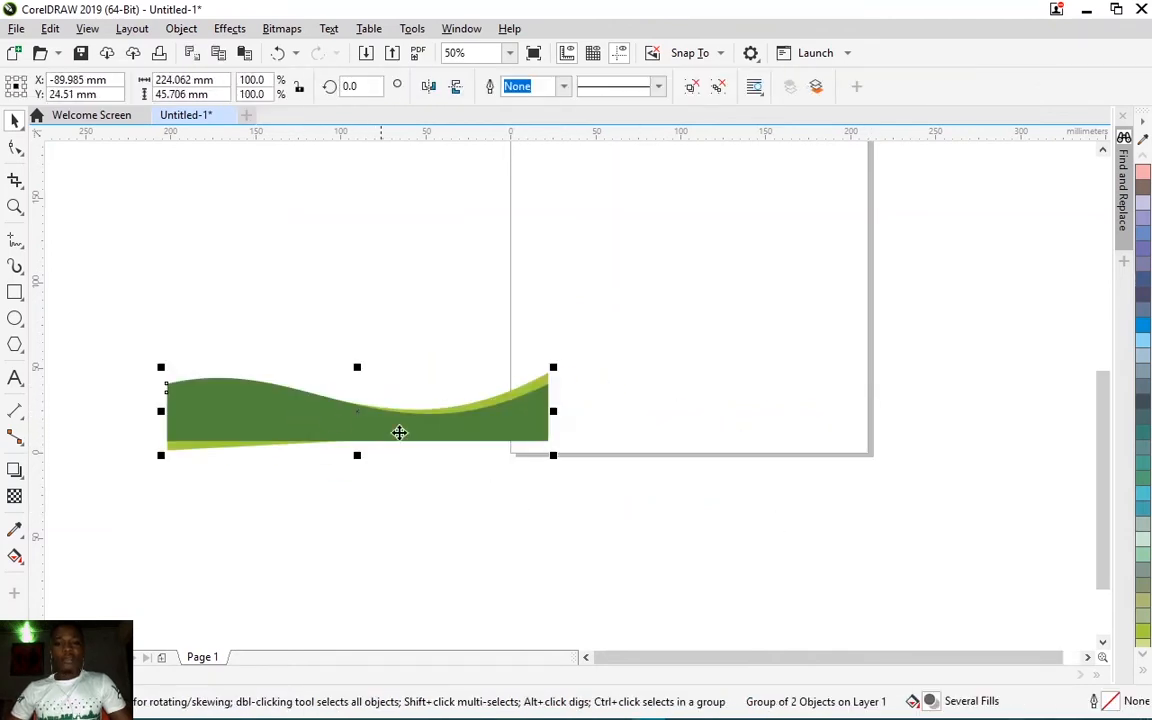
{"action": "left_click_drag", "start_coordinate": [399, 432], "coordinate": [728, 466]}
{"action": "left_click", "coordinate": [686, 543]}
{"action": "mouse_move", "coordinate": [638, 463]}
{"action": "left_mouse_down"}
{"action": "mouse_move", "coordinate": [314, 467]}
{"action": "mouse_move", "coordinate": [653, 478]}
{"action": "left_mouse_up"}
{"action": "left_click", "coordinate": [558, 525]}
{"action": "scroll", "coordinate": [628, 478], "scroll_direction": "down", "scroll_amount": 2}
Step: PowerClip the grouped waves inside the A4 page rectangle to trim the parts outside the page
{"action": "left_click", "coordinate": [637, 478]}
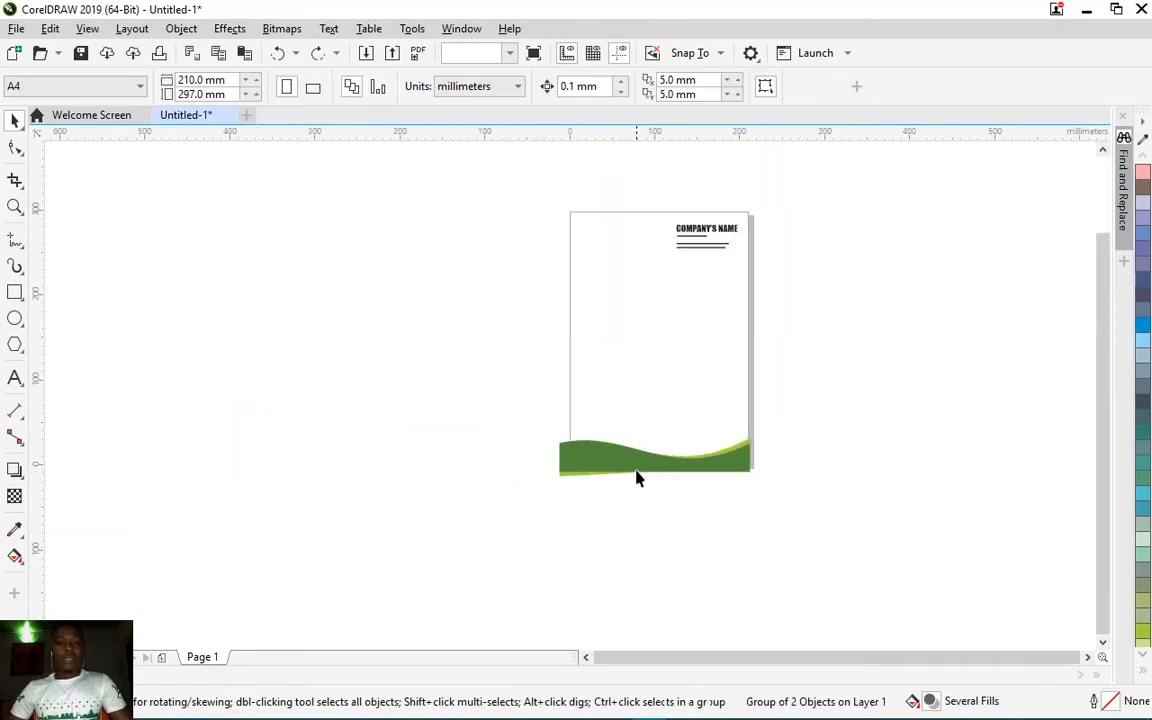
{"action": "left_click", "coordinate": [655, 460]}
{"action": "scroll", "coordinate": [661, 458], "scroll_direction": "up", "scroll_amount": 1}
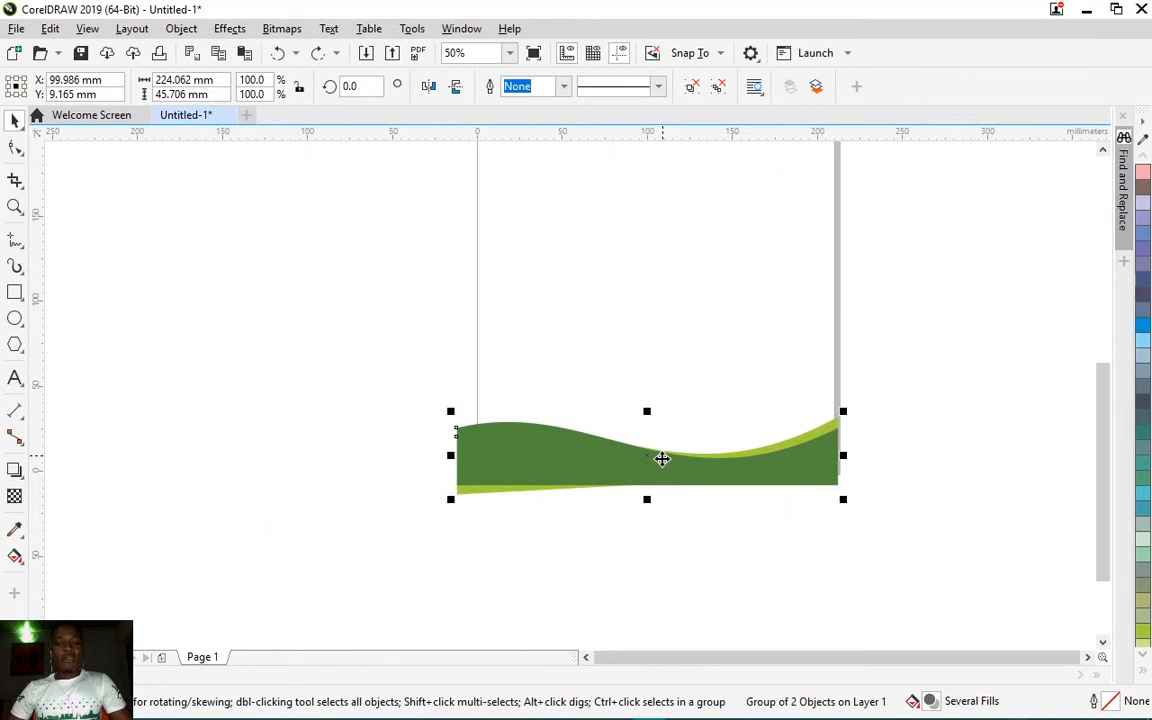
{"action": "right_click", "coordinate": [585, 462]}
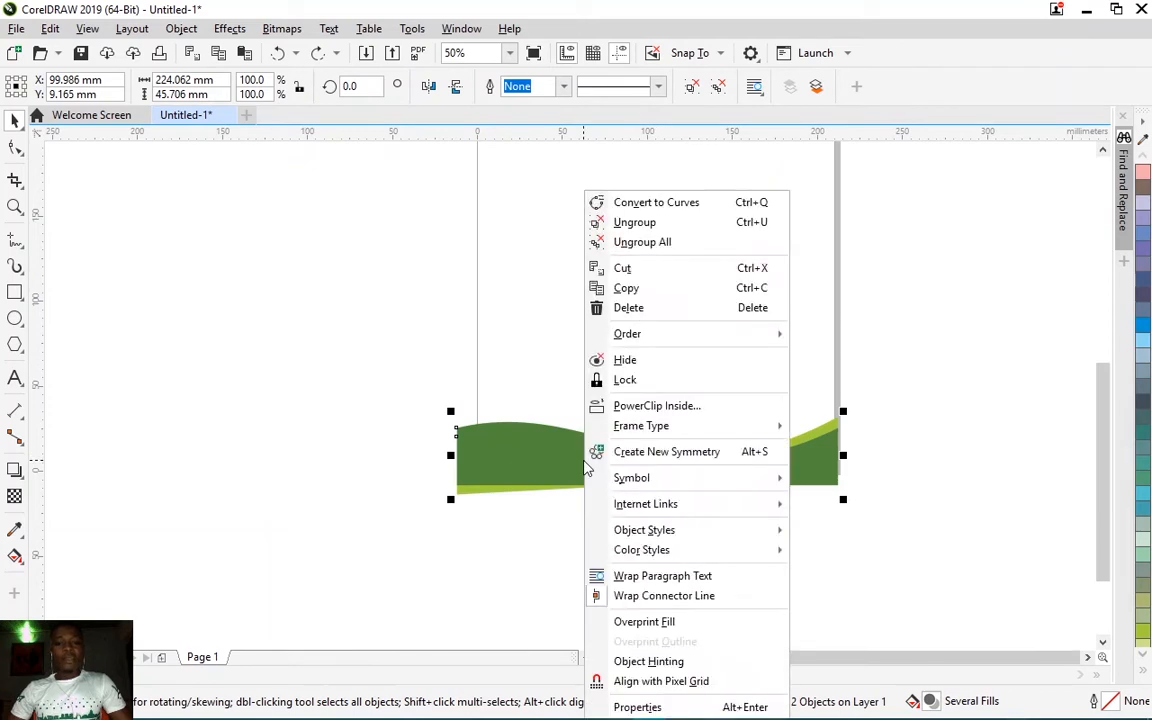
{"action": "left_click", "coordinate": [655, 405]}
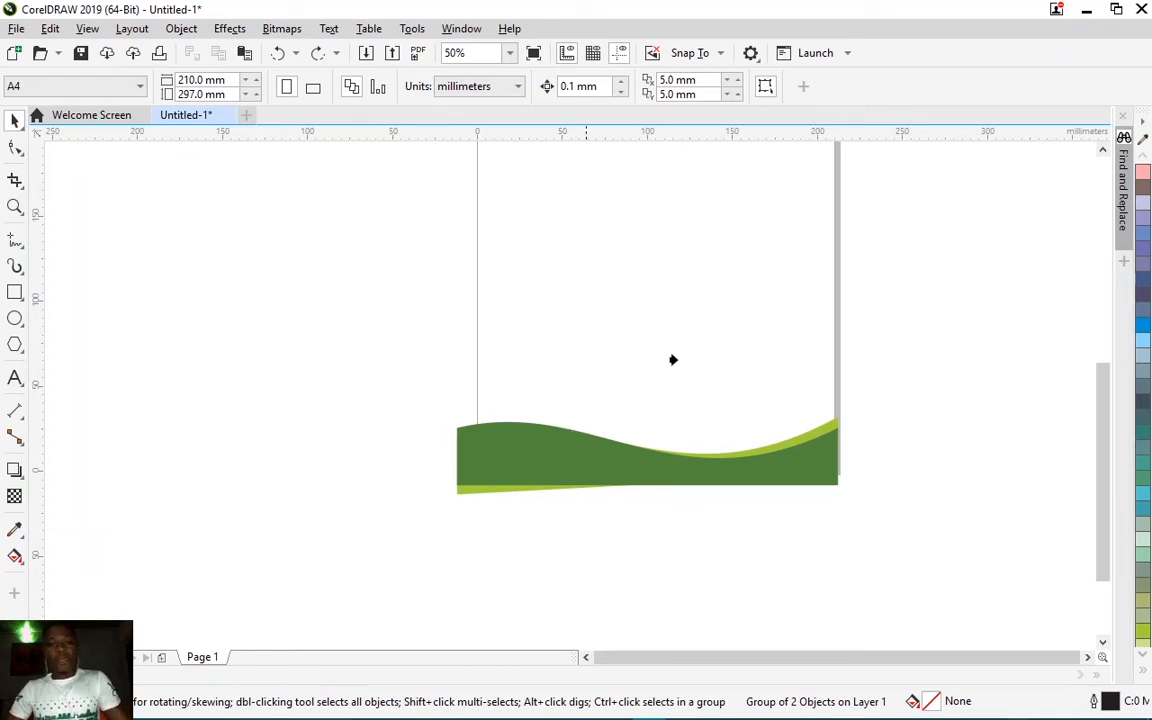
{"action": "left_click", "coordinate": [523, 354]}
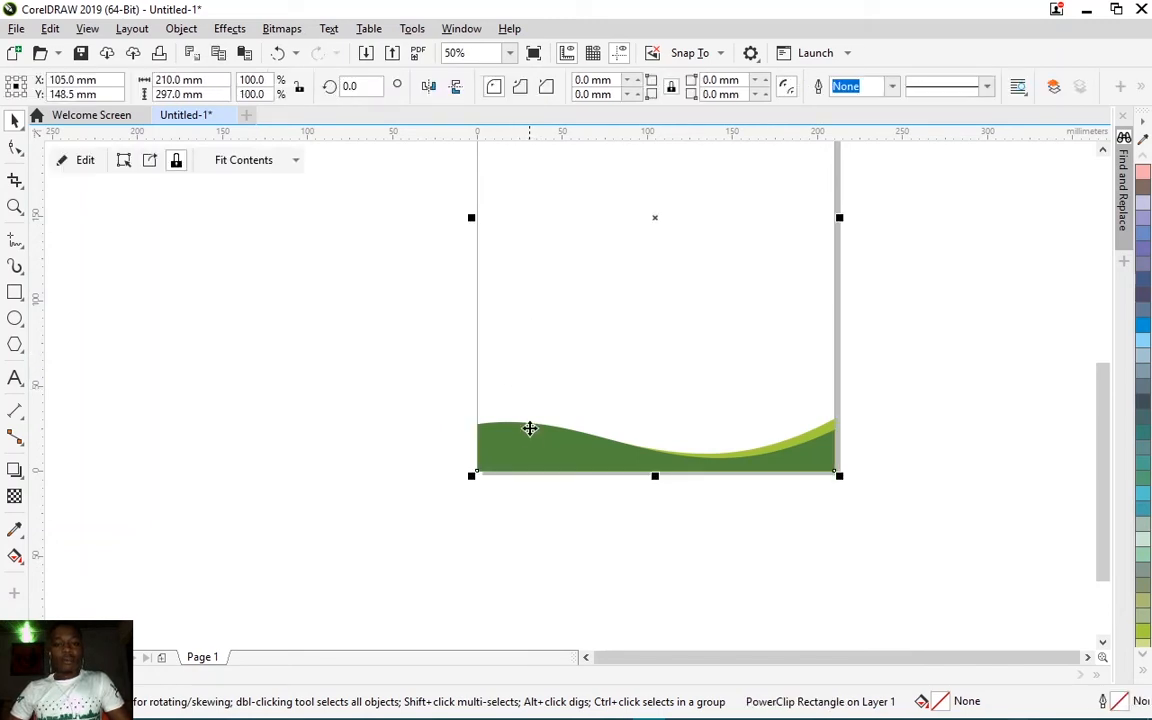
Step: Move the PowerClip rectangle with its clipped waves beside the page as a test and undo the move
{"action": "scroll", "coordinate": [540, 440], "scroll_direction": "down", "scroll_amount": 2}
{"action": "scroll", "coordinate": [543, 421], "scroll_direction": "up", "scroll_amount": 2}
{"action": "scroll", "coordinate": [543, 421], "scroll_direction": "down", "scroll_amount": 1}
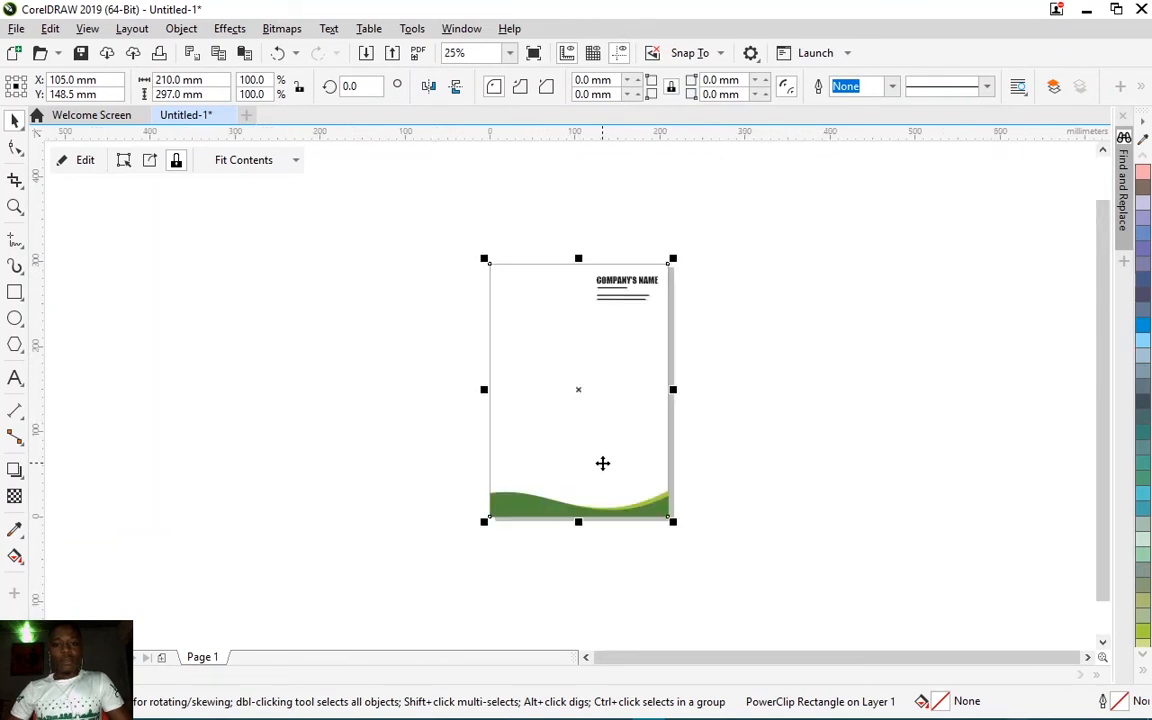
{"action": "left_click_drag", "start_coordinate": [598, 363], "coordinate": [863, 362]}
{"action": "key", "text": "ctrl+z"}
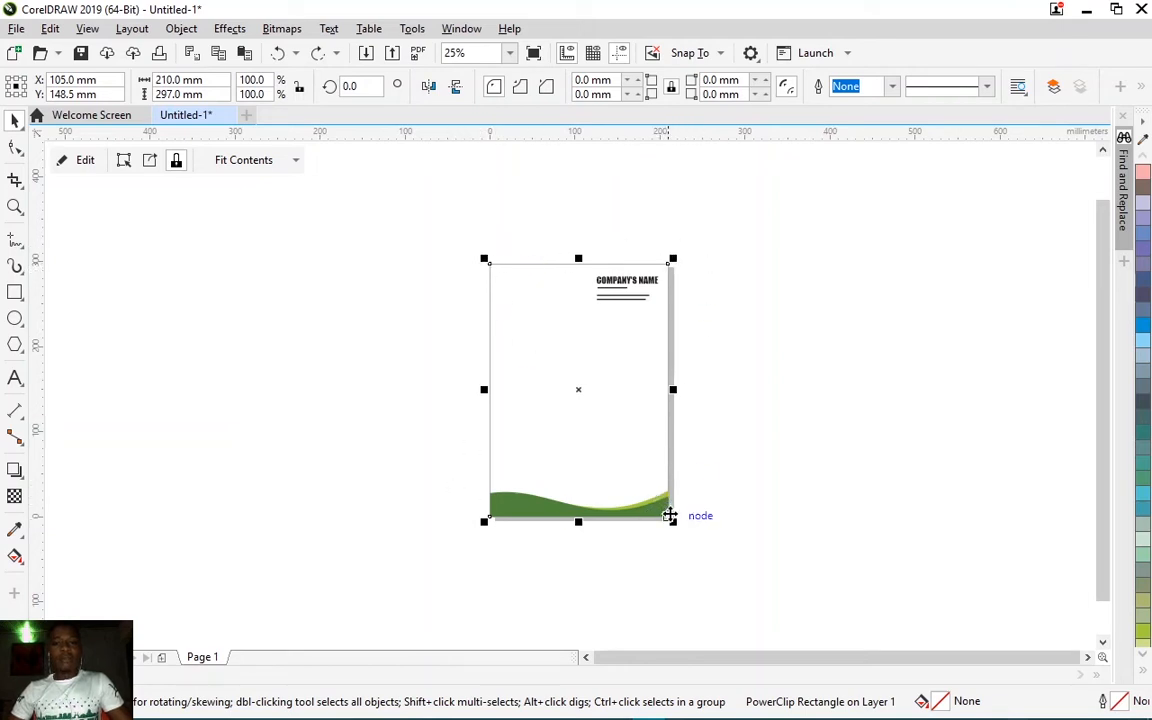
{"action": "scroll", "coordinate": [580, 549], "scroll_direction": "up", "scroll_amount": 3}
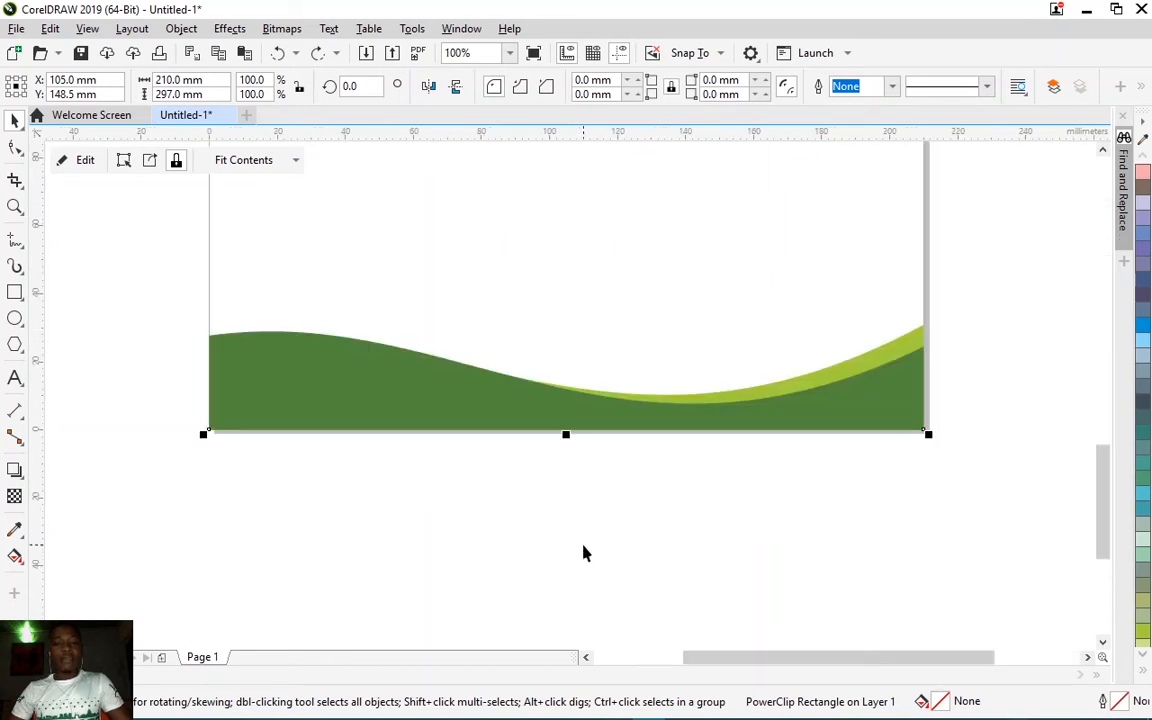
{"action": "scroll", "coordinate": [820, 455], "scroll_direction": "down", "scroll_amount": 1}
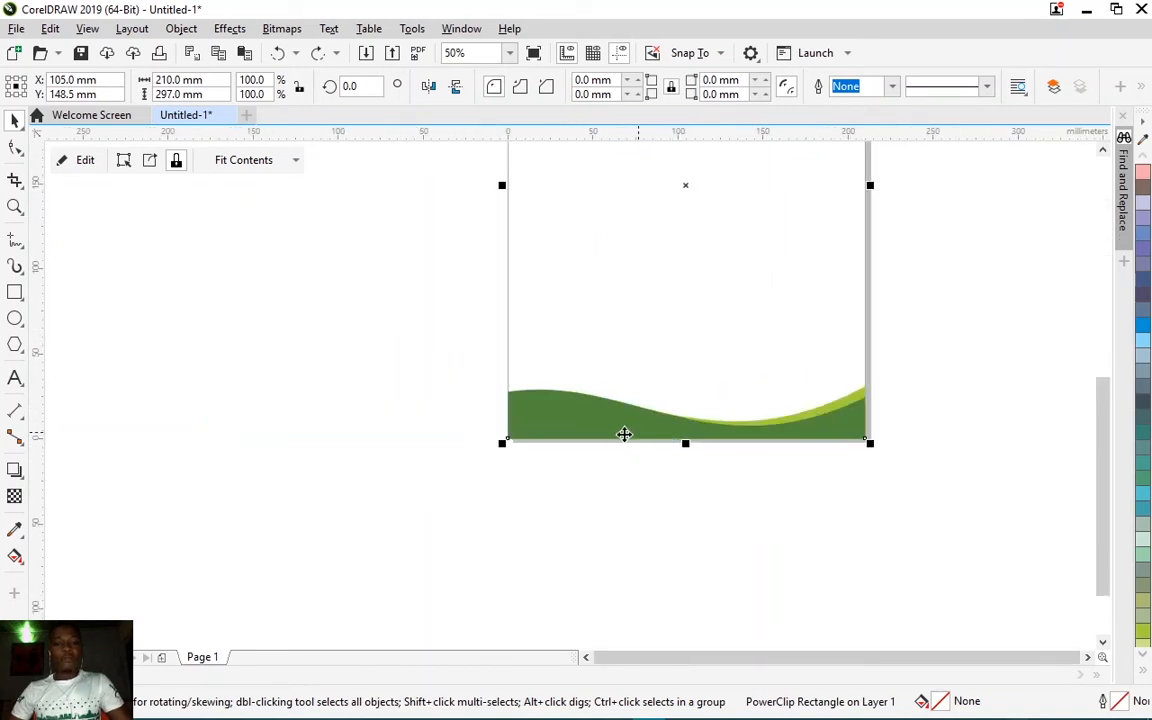
Step: Open the PowerClip contents for editing and shift the grouped waves slightly against the page frame
{"action": "scroll", "coordinate": [625, 434], "scroll_direction": "down", "scroll_amount": 1}
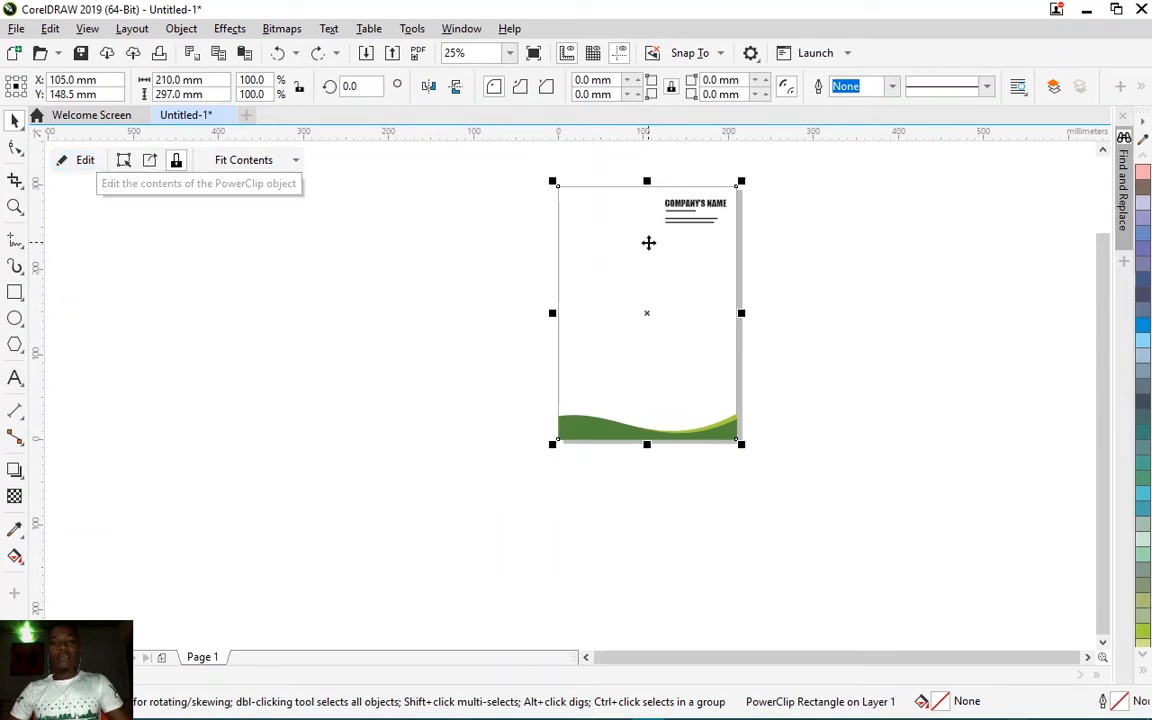
{"action": "left_click", "coordinate": [85, 160]}
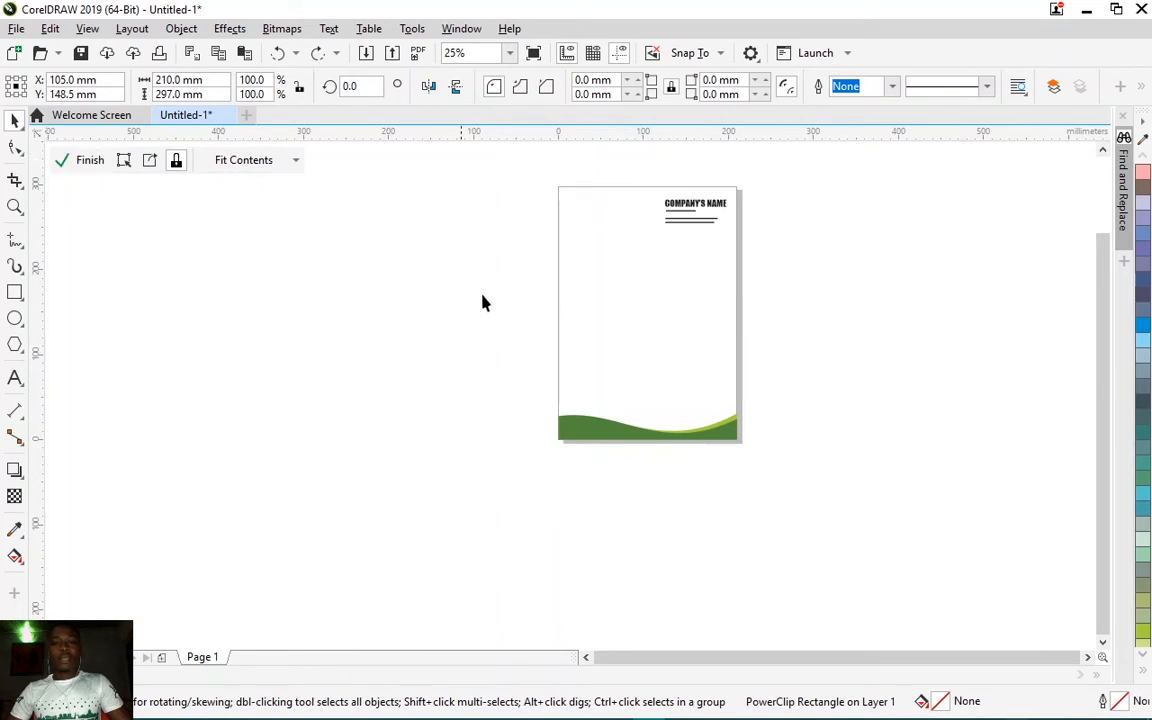
{"action": "scroll", "coordinate": [653, 452], "scroll_direction": "up", "scroll_amount": 2}
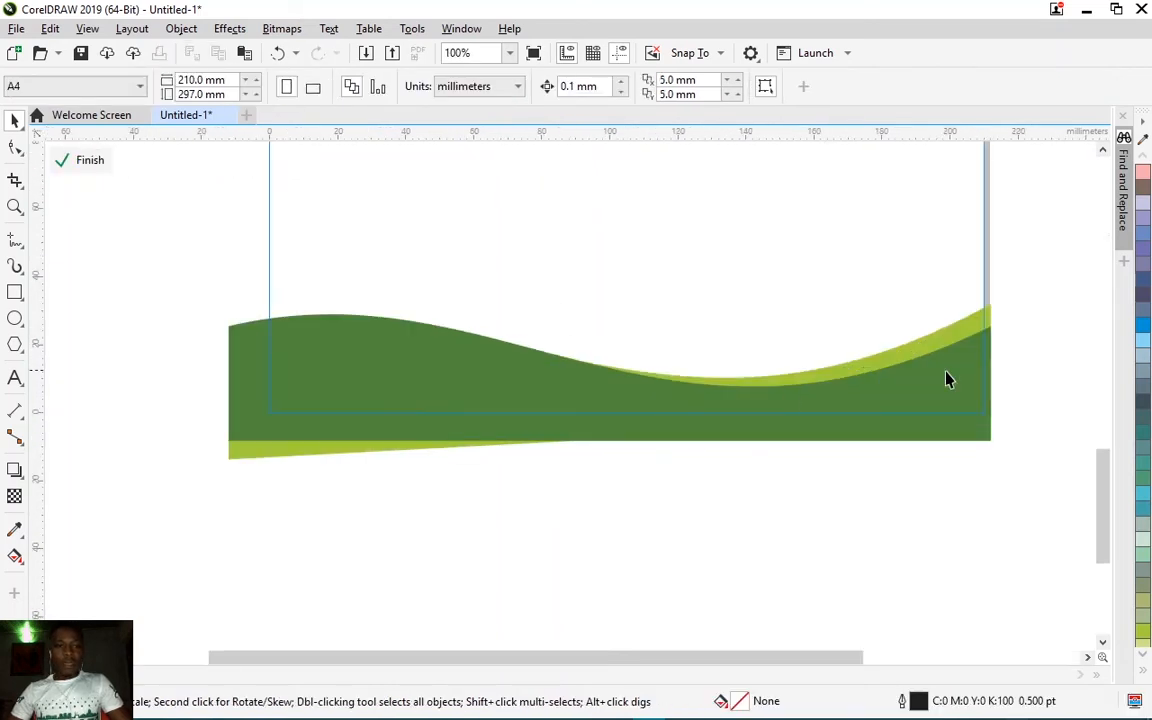
{"action": "left_click", "coordinate": [339, 386]}
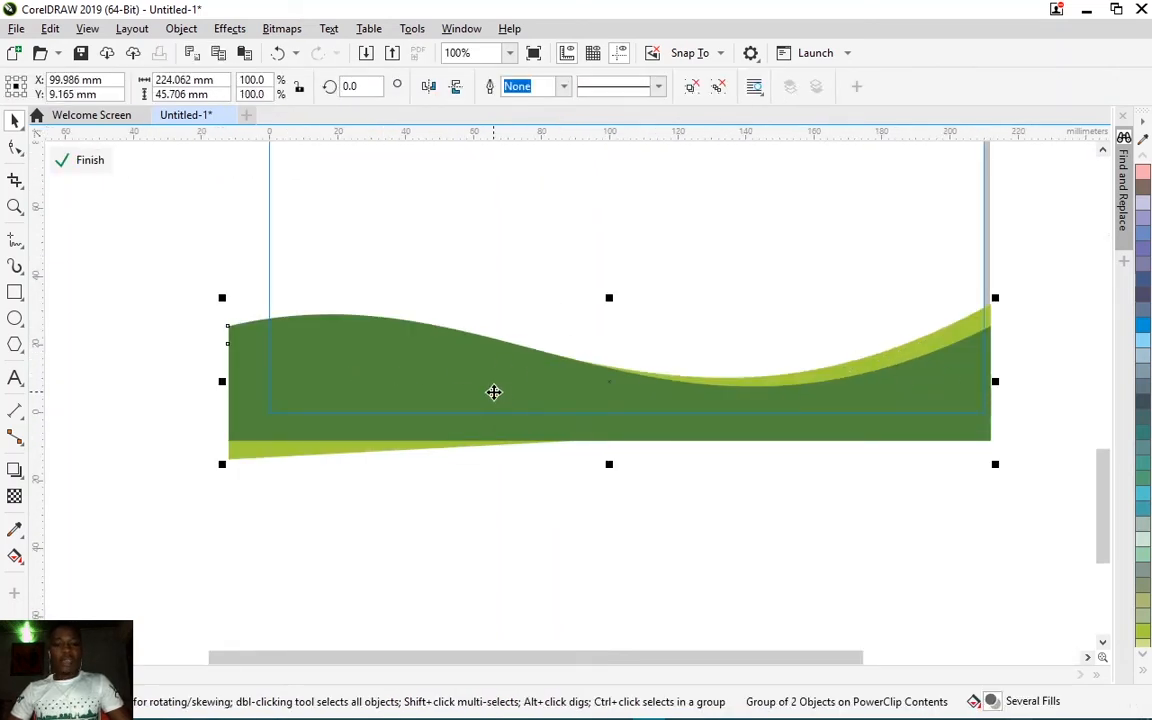
{"action": "left_click_drag", "start_coordinate": [494, 392], "coordinate": [549, 396]}
{"action": "scroll", "coordinate": [595, 388], "scroll_direction": "down", "scroll_amount": 1}
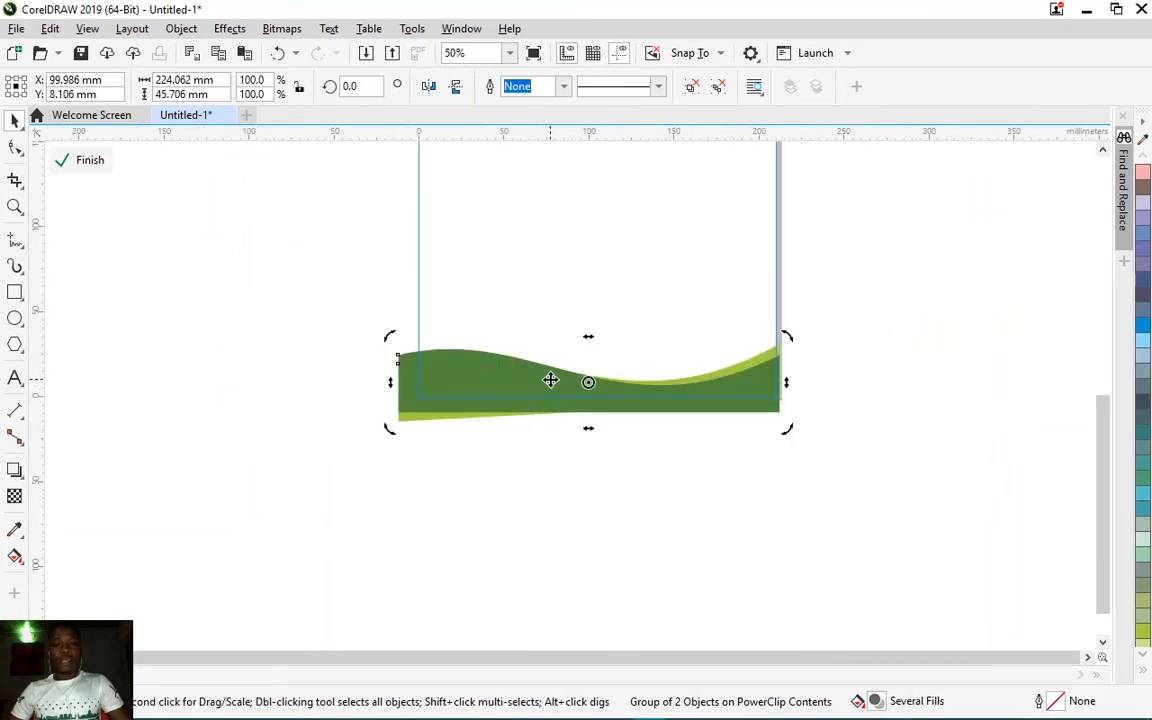
{"action": "left_click_drag", "start_coordinate": [537, 383], "coordinate": [536, 389]}
Step: Nudge the grouped waves down to a centre of about X 98.4 mm, Y 10.5 mm and finish editing the PowerClip
{"action": "scroll", "coordinate": [689, 388], "scroll_direction": "up", "scroll_amount": 2}
{"action": "key", "text": "Down"}
{"action": "key", "text": "Down"}
{"action": "key", "text": "Down"}
{"action": "key", "text": "Down"}
{"action": "key", "text": "Down"}
{"action": "key", "text": "Down"}
{"action": "key", "text": "Down"}
{"action": "key", "text": "Down"}
{"action": "key", "text": "Down"}
{"action": "key", "text": "Down"}
{"action": "key", "text": "Down"}
{"action": "key", "text": "Down"}
{"action": "key", "text": "Down"}
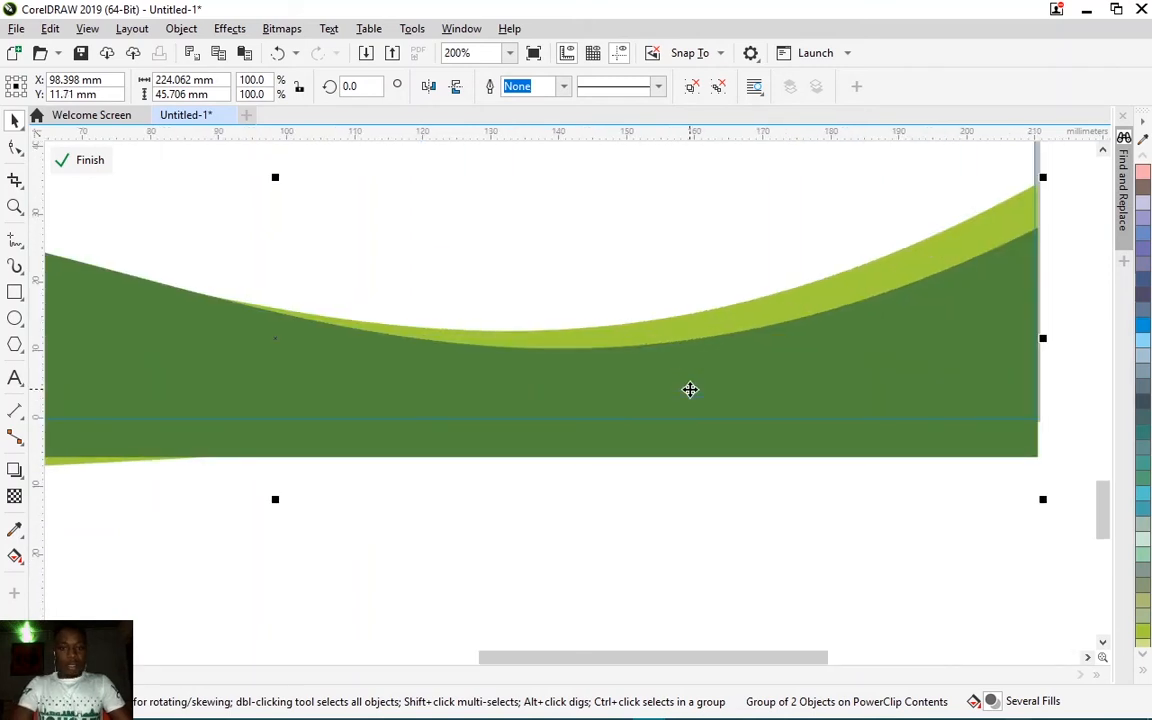
{"action": "scroll", "coordinate": [691, 389], "scroll_direction": "down", "scroll_amount": 3}
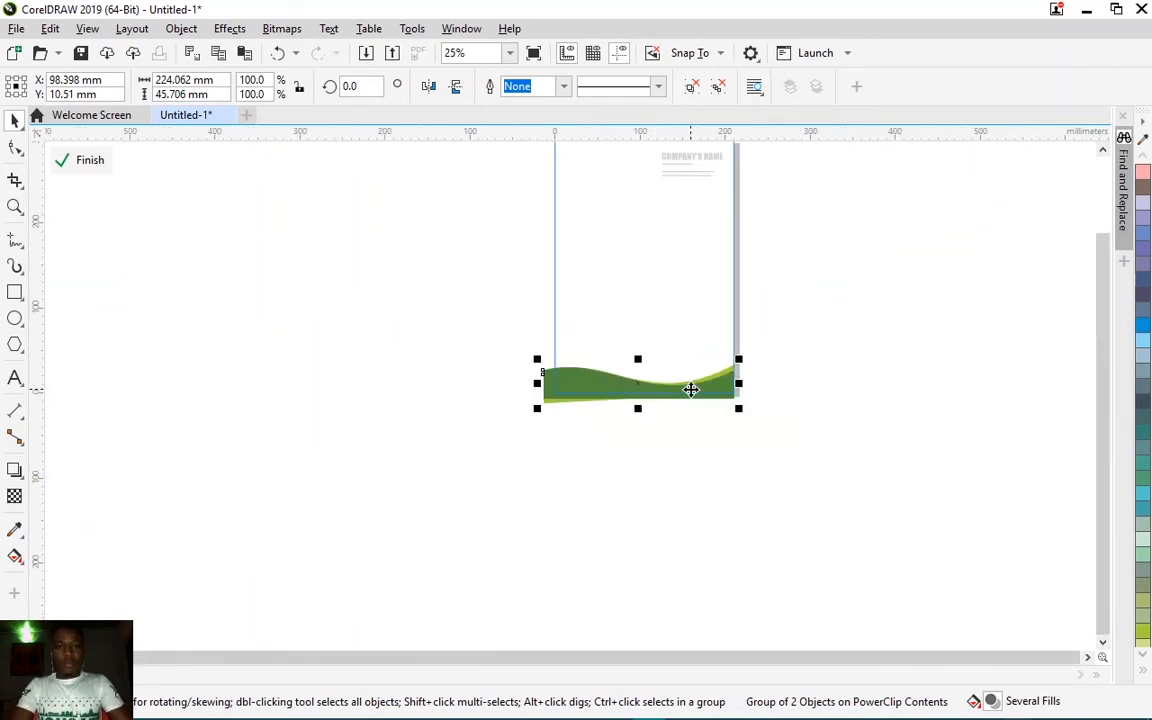
{"action": "left_click", "coordinate": [96, 167]}
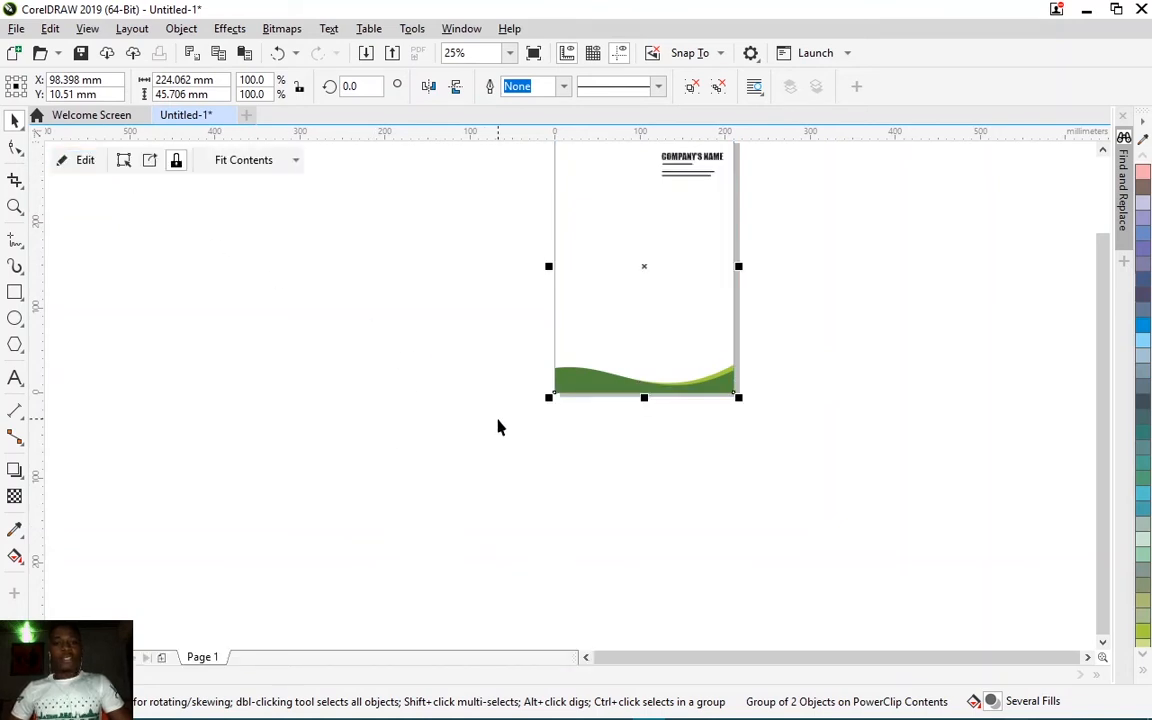
Step: Check how the clipped waves sit along the page's bottom edge, fit the whole letterhead in view and deselect it
{"action": "scroll", "coordinate": [499, 424], "scroll_direction": "down", "scroll_amount": 1}
{"action": "scroll", "coordinate": [569, 408], "scroll_direction": "up", "scroll_amount": 2}
{"action": "scroll", "coordinate": [571, 417], "scroll_direction": "down", "scroll_amount": 1}
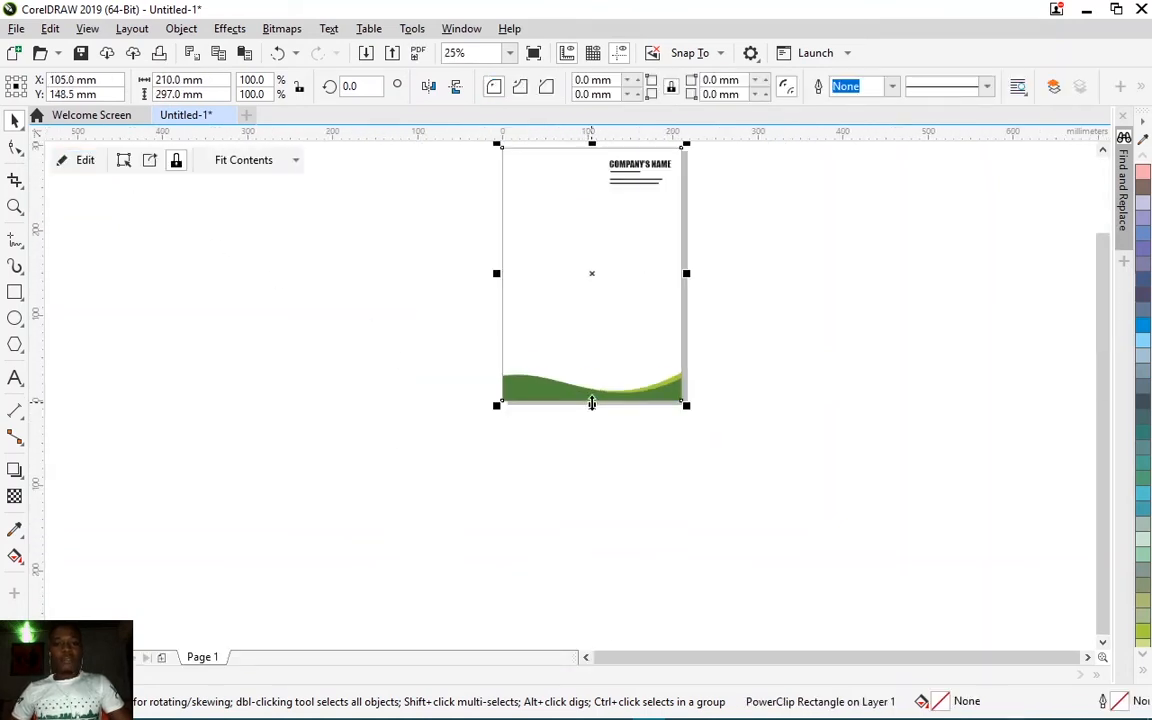
{"action": "scroll", "coordinate": [571, 345], "scroll_direction": "up", "scroll_amount": 2}
{"action": "scroll", "coordinate": [447, 414], "scroll_direction": "down", "scroll_amount": 2}
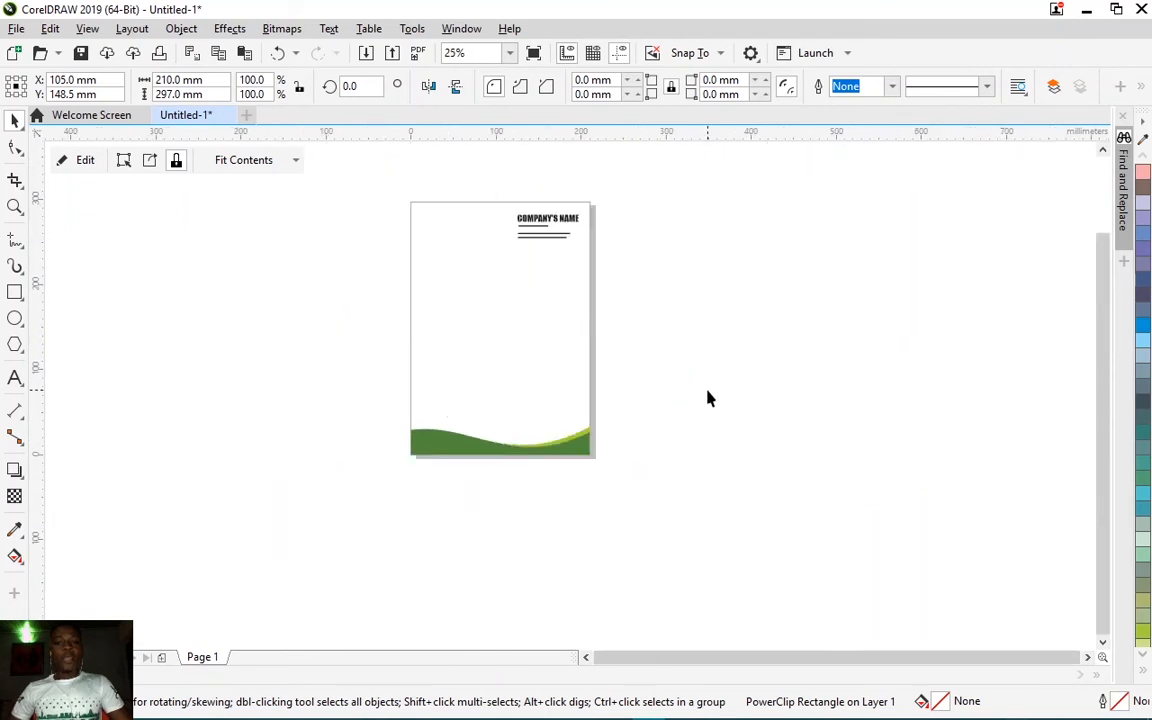
{"action": "left_click", "coordinate": [517, 352]}
{"action": "left_click", "coordinate": [513, 350]}
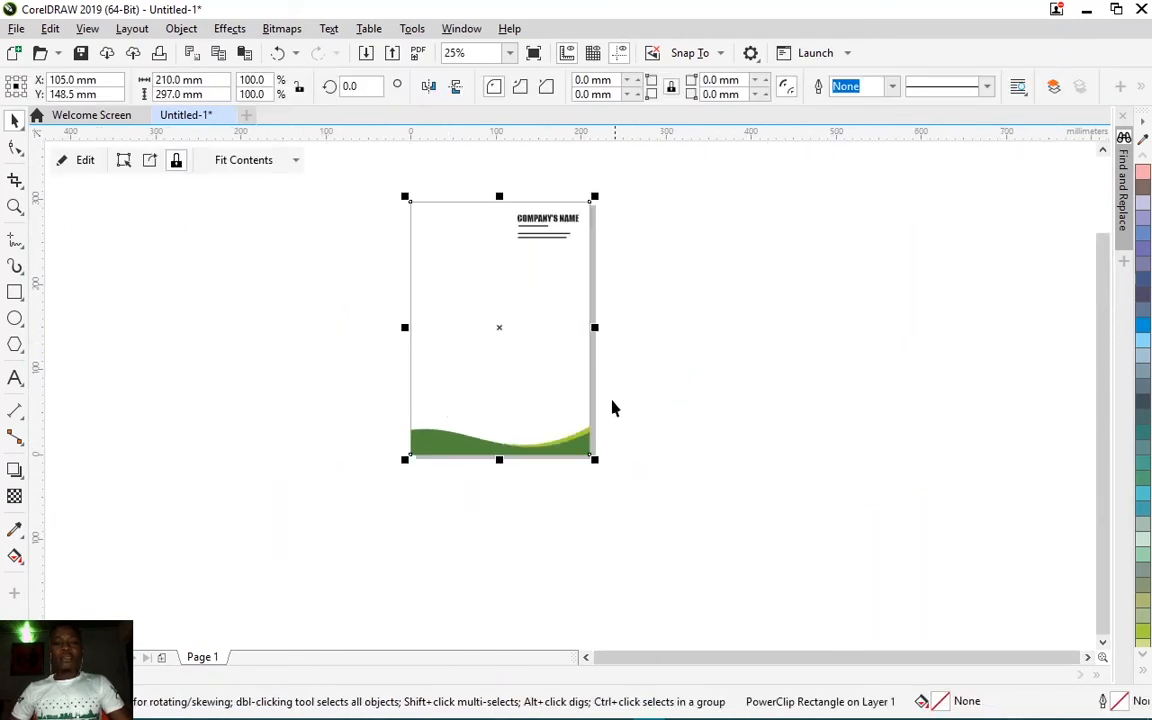
{"action": "left_click", "coordinate": [489, 410], "text": "ctrl"}
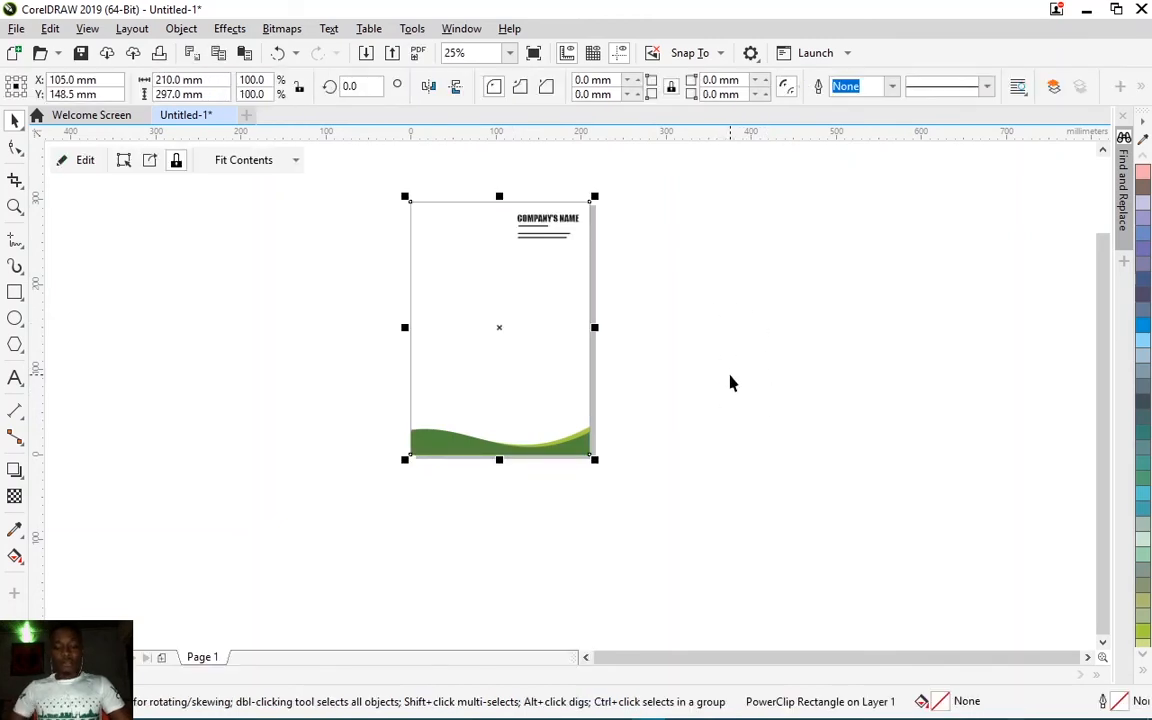
{"action": "key", "text": "F4"}
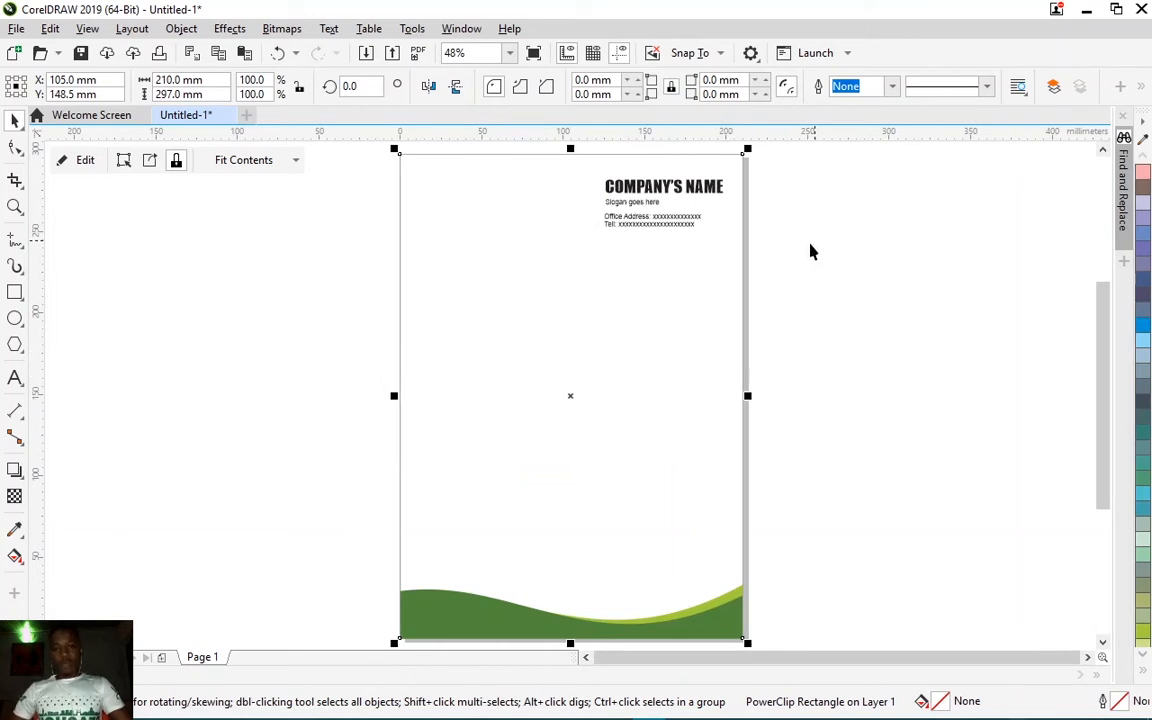
{"action": "left_click", "coordinate": [858, 266]}
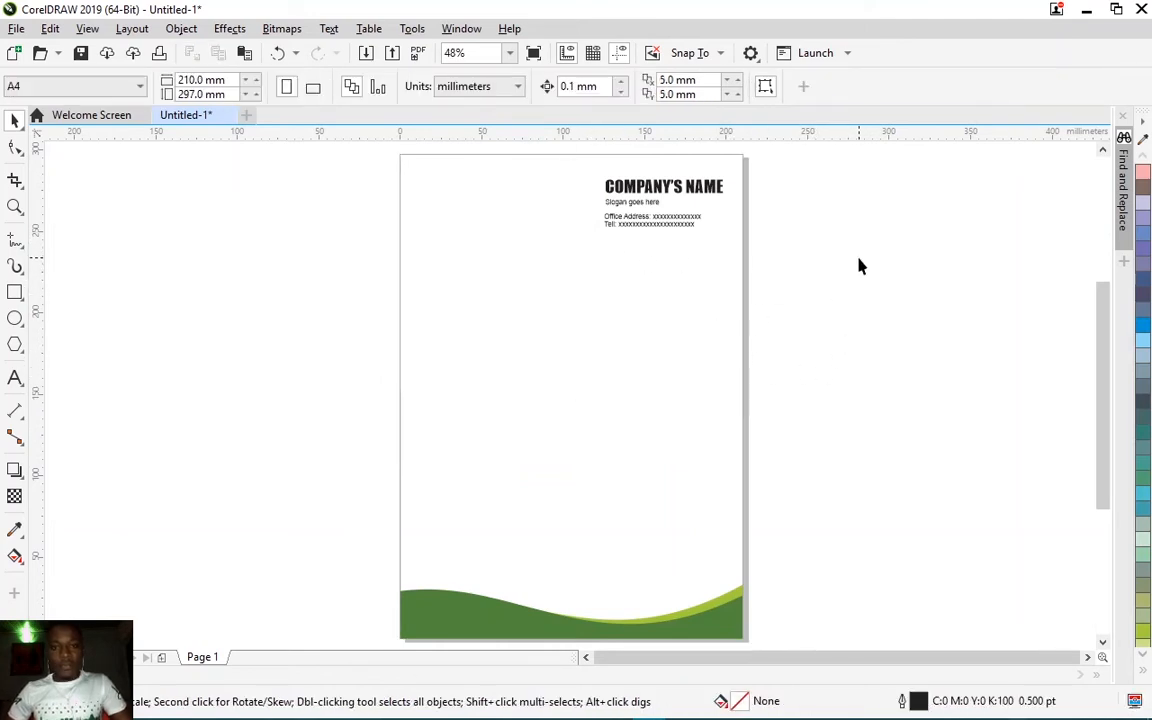
Step: Recolour the COMPANY'S NAME heading with the dark green used for the waves
{"action": "left_click", "coordinate": [641, 186]}
{"action": "scroll", "coordinate": [660, 188], "scroll_direction": "up", "scroll_amount": 2}
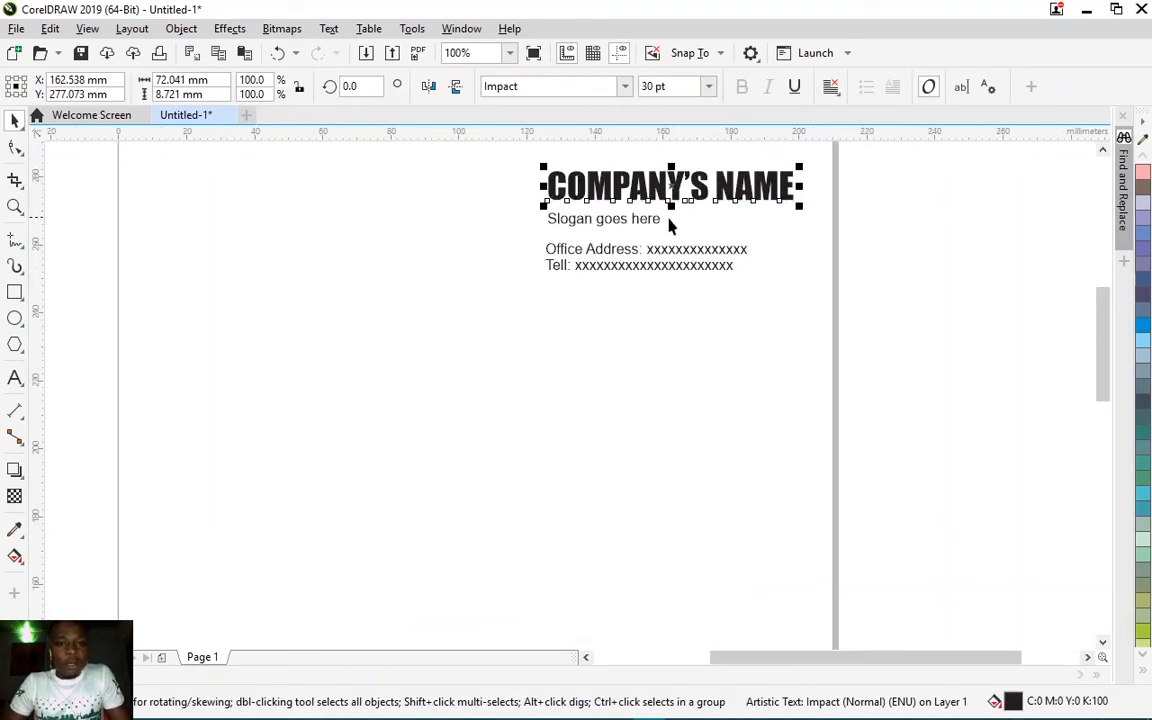
{"action": "scroll", "coordinate": [532, 239], "scroll_direction": "down", "scroll_amount": 2}
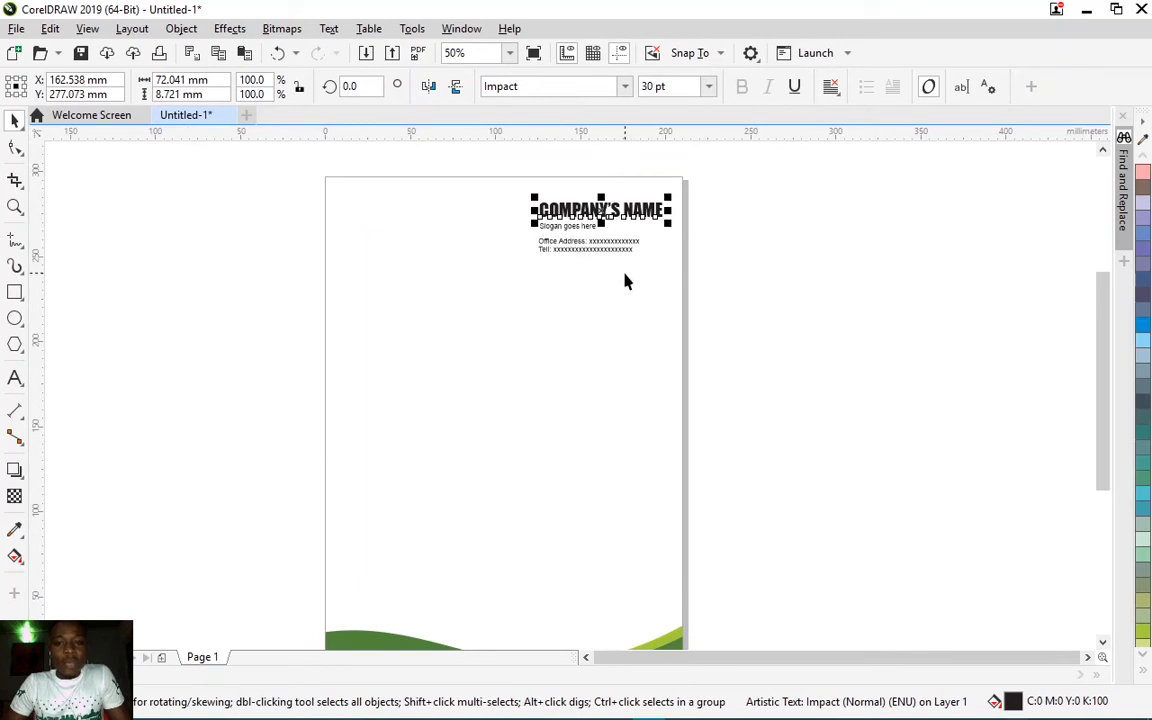
{"action": "left_click", "coordinate": [111, 675]}
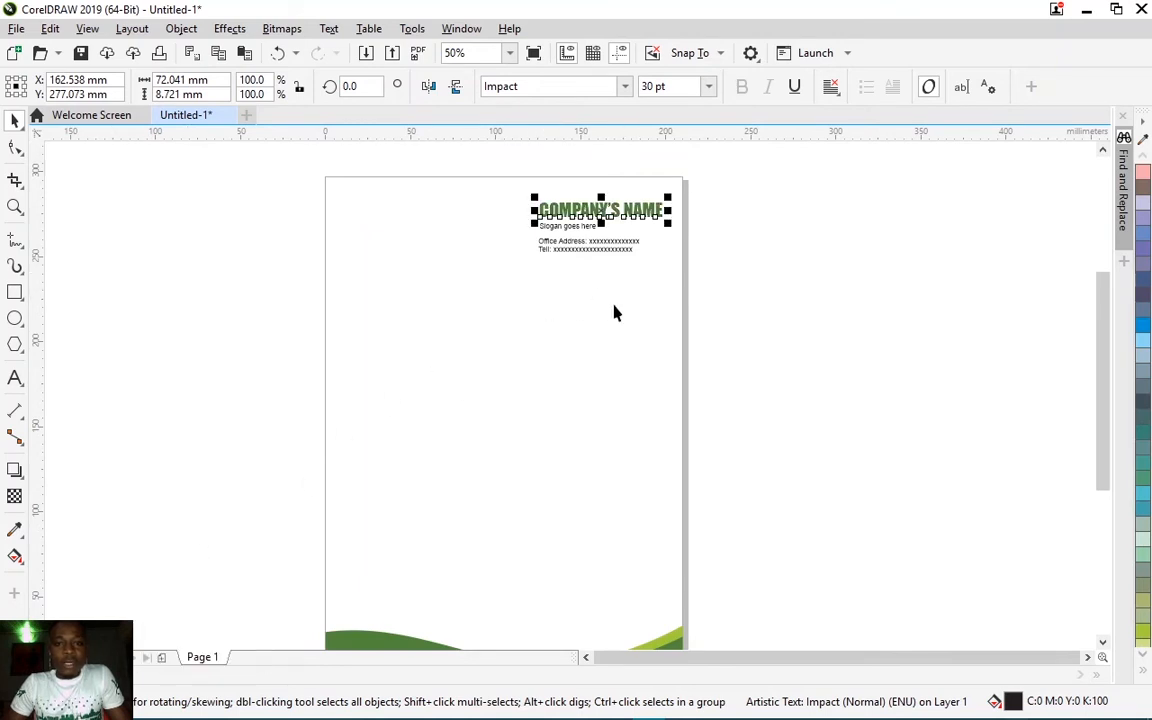
{"action": "left_click", "coordinate": [761, 310]}
Step: Examine the header text closely and review the whole letterhead in a full-screen preview
{"action": "scroll", "coordinate": [648, 221], "scroll_direction": "down", "scroll_amount": 2}
{"action": "scroll", "coordinate": [633, 244], "scroll_direction": "up", "scroll_amount": 2}
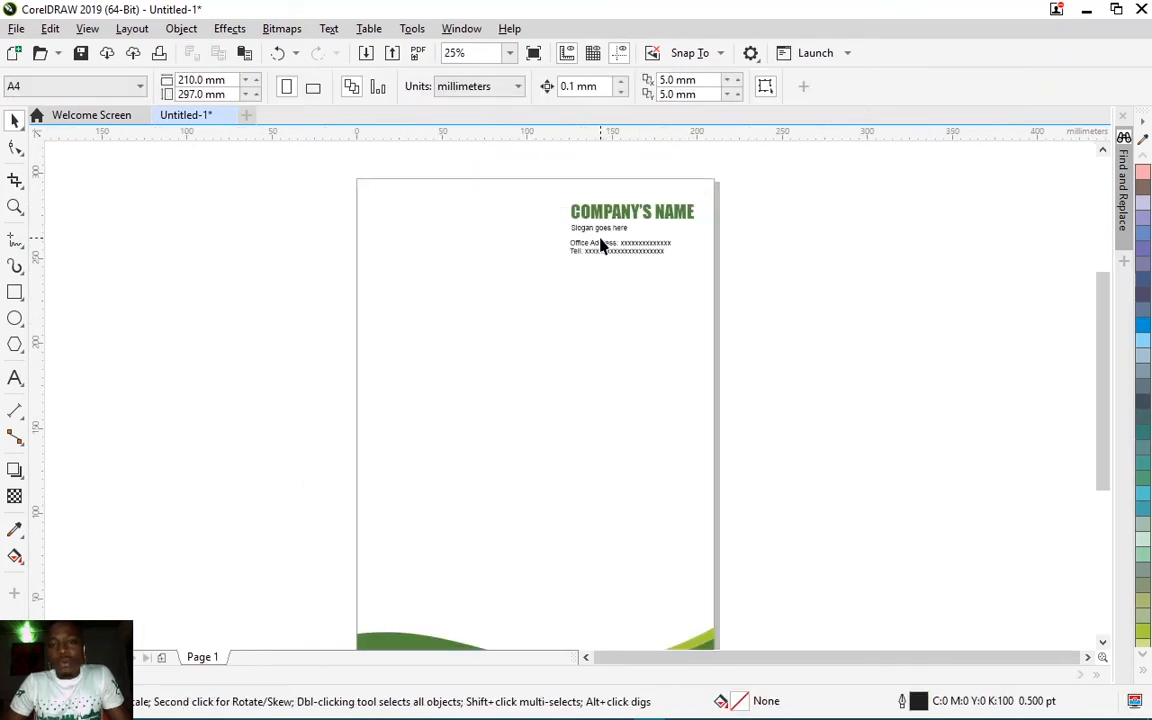
{"action": "scroll", "coordinate": [635, 211], "scroll_direction": "up", "scroll_amount": 1}
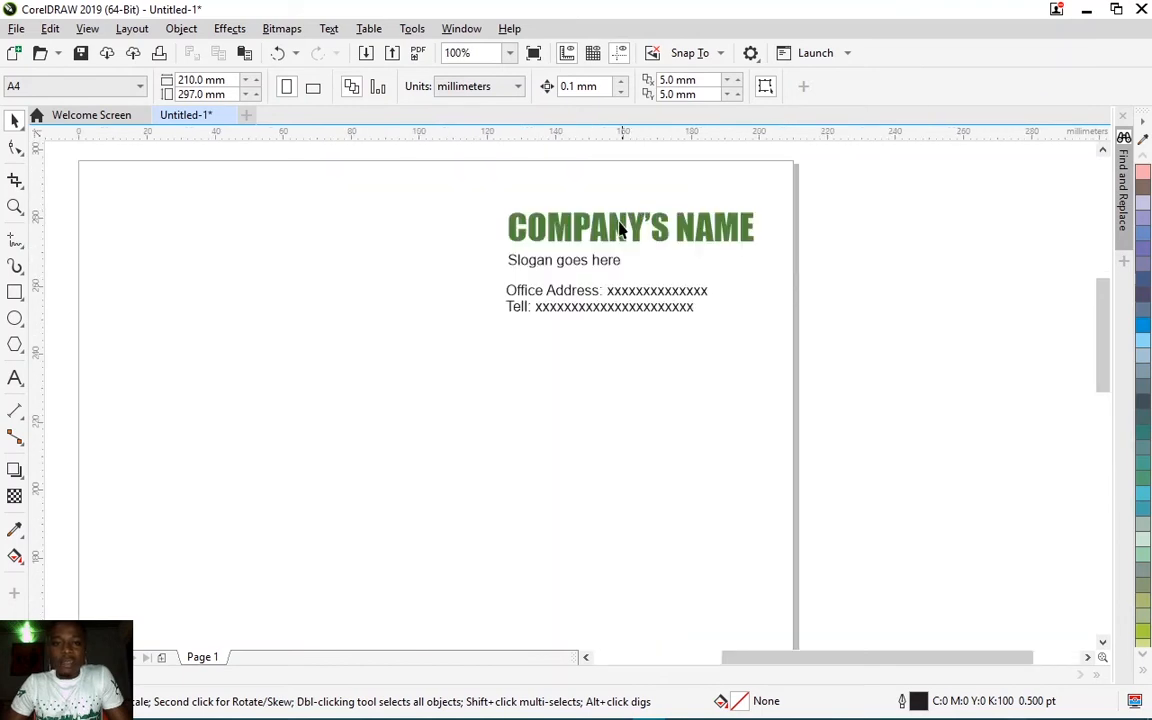
{"action": "scroll", "coordinate": [615, 241], "scroll_direction": "down", "scroll_amount": 1}
{"action": "scroll", "coordinate": [591, 252], "scroll_direction": "up", "scroll_amount": 1}
{"action": "scroll", "coordinate": [597, 239], "scroll_direction": "down", "scroll_amount": 1}
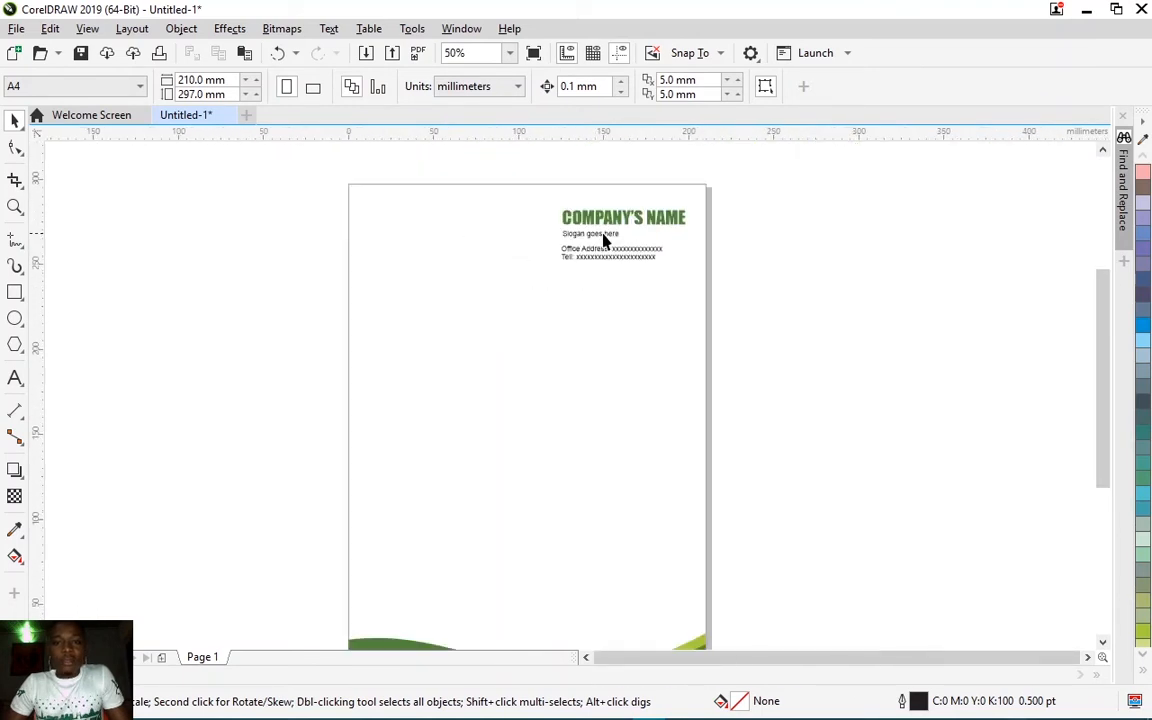
{"action": "scroll", "coordinate": [710, 240], "scroll_direction": "down", "scroll_amount": 1}
{"action": "scroll", "coordinate": [675, 248], "scroll_direction": "up", "scroll_amount": 1}
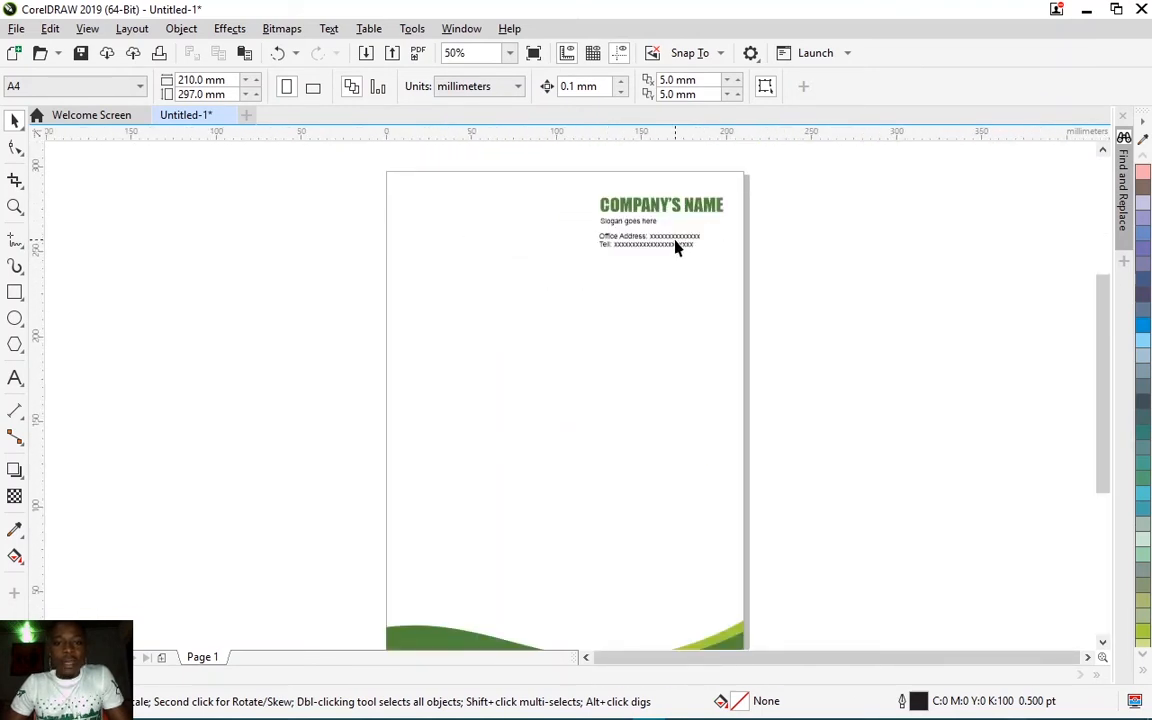
{"action": "scroll", "coordinate": [606, 289], "scroll_direction": "down", "scroll_amount": 2}
{"action": "scroll", "coordinate": [614, 264], "scroll_direction": "up", "scroll_amount": 1}
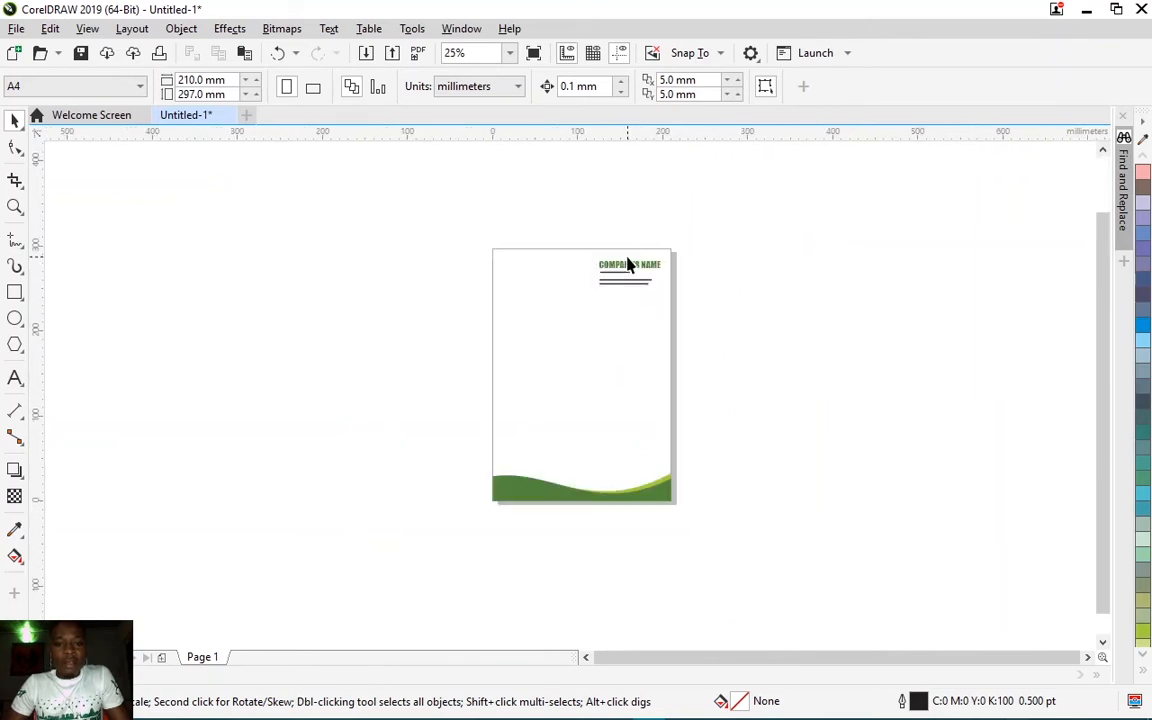
{"action": "scroll", "coordinate": [645, 343], "scroll_direction": "up", "scroll_amount": 1}
{"action": "key", "text": "F9"}
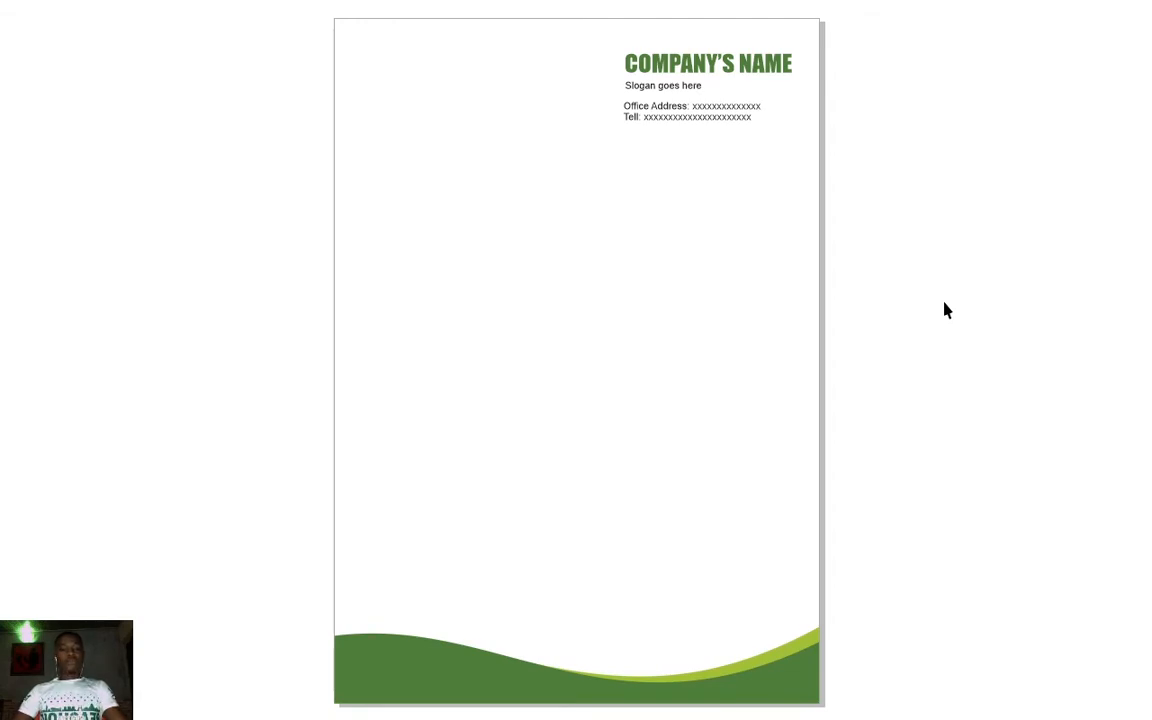
{"action": "left_click", "coordinate": [910, 322]}
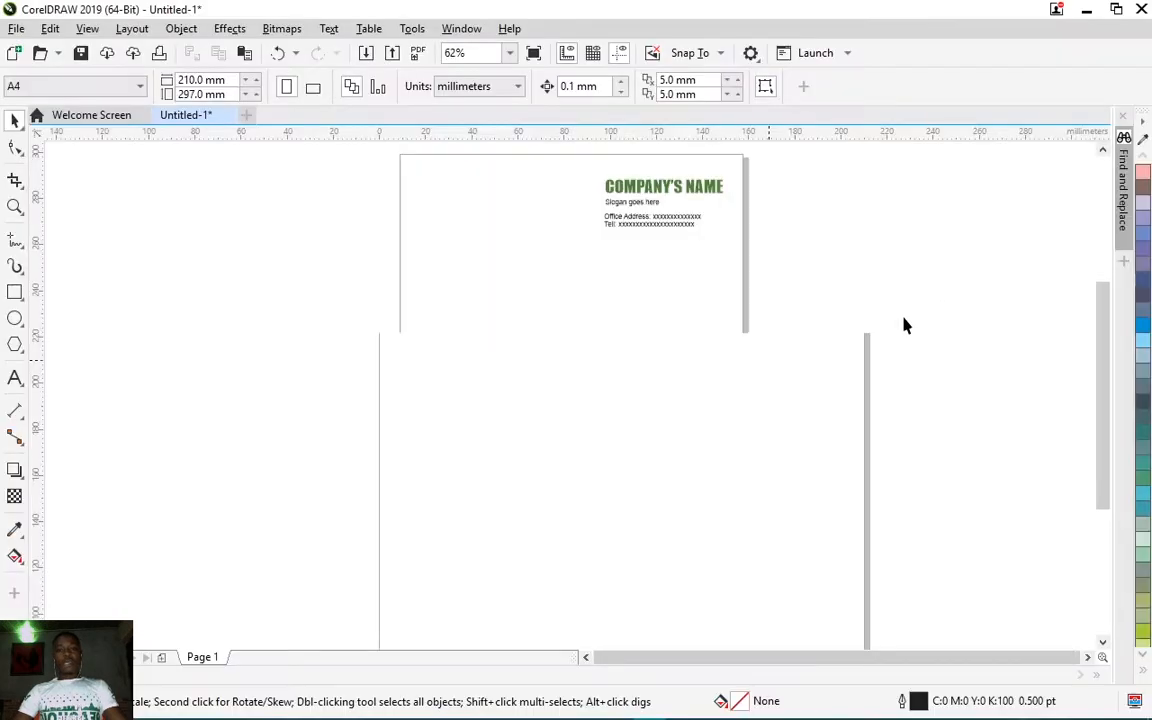
Step: Draw a circle about 90 mm in diameter on the empty area left of the A4 page
{"action": "left_click", "coordinate": [15, 318]}
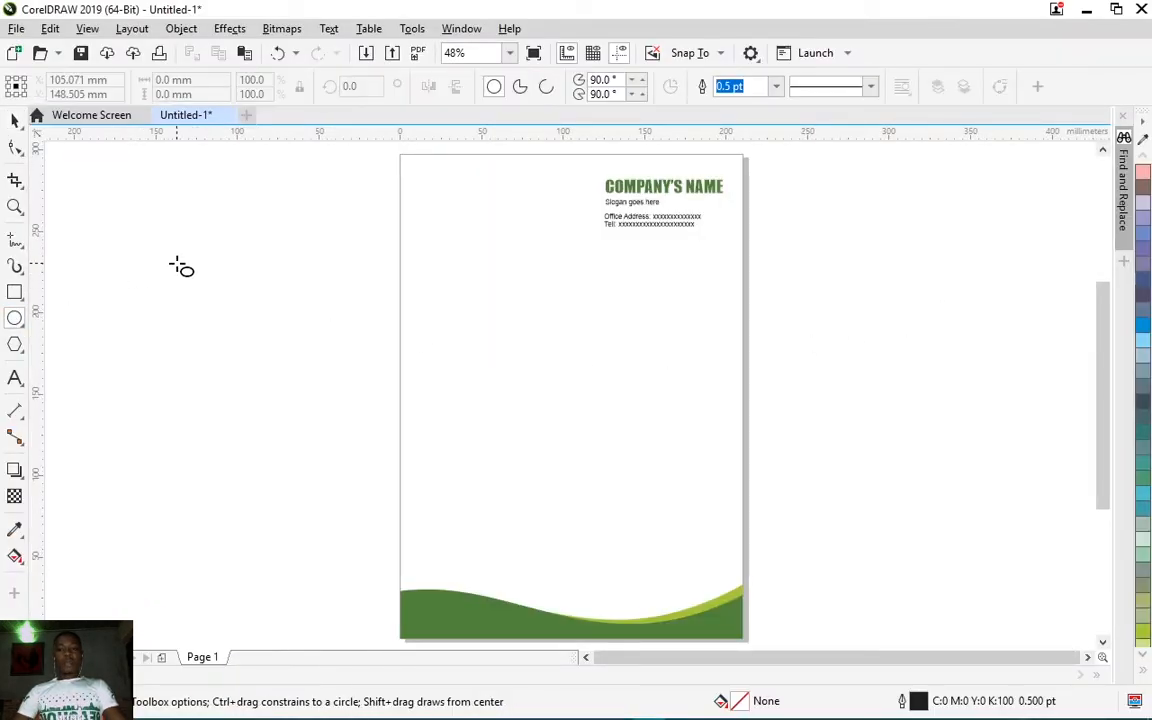
{"action": "left_click_drag", "start_coordinate": [176, 263], "coordinate": [323, 400]}
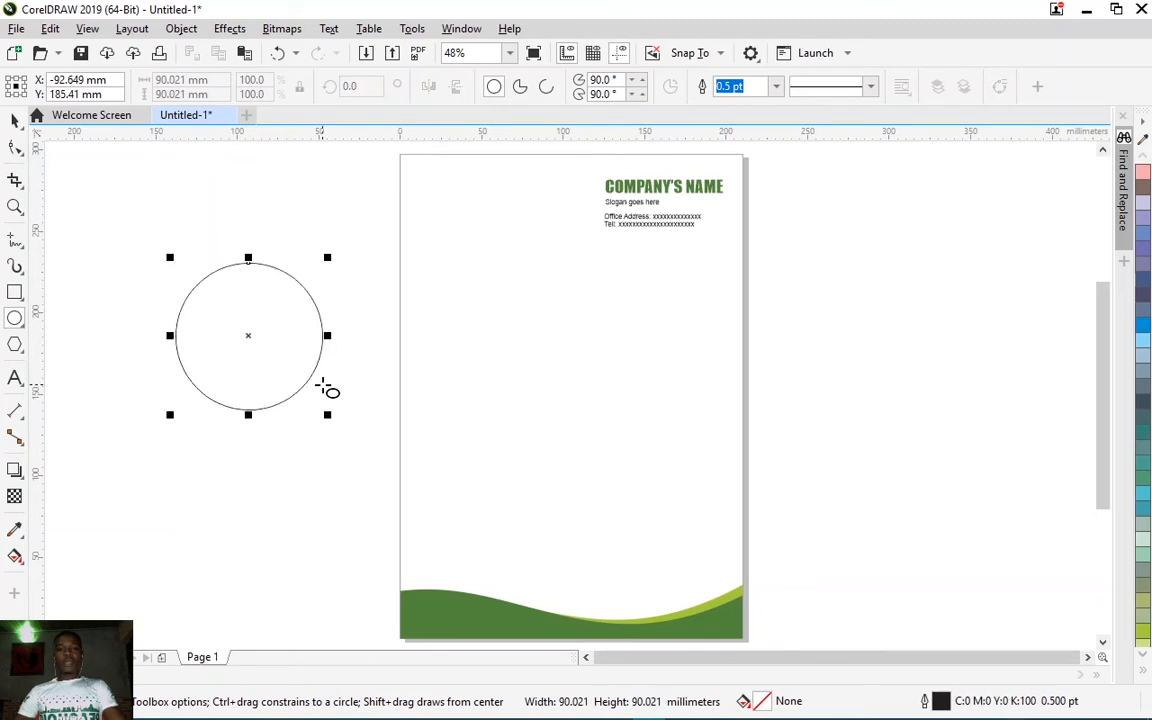
{"action": "key", "text": "space"}
{"action": "left_click", "coordinate": [349, 341]}
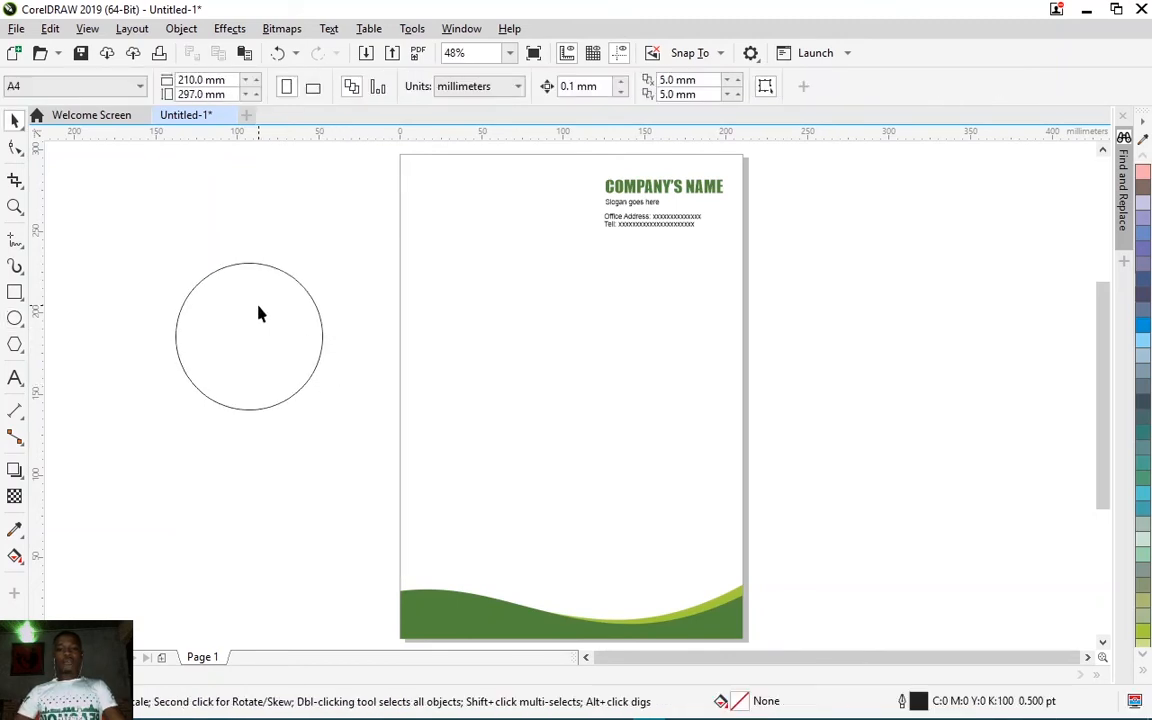
Step: Try making a concentric copy of the circle scaled to about 60 mm and delete that copy
{"action": "left_click", "coordinate": [258, 305]}
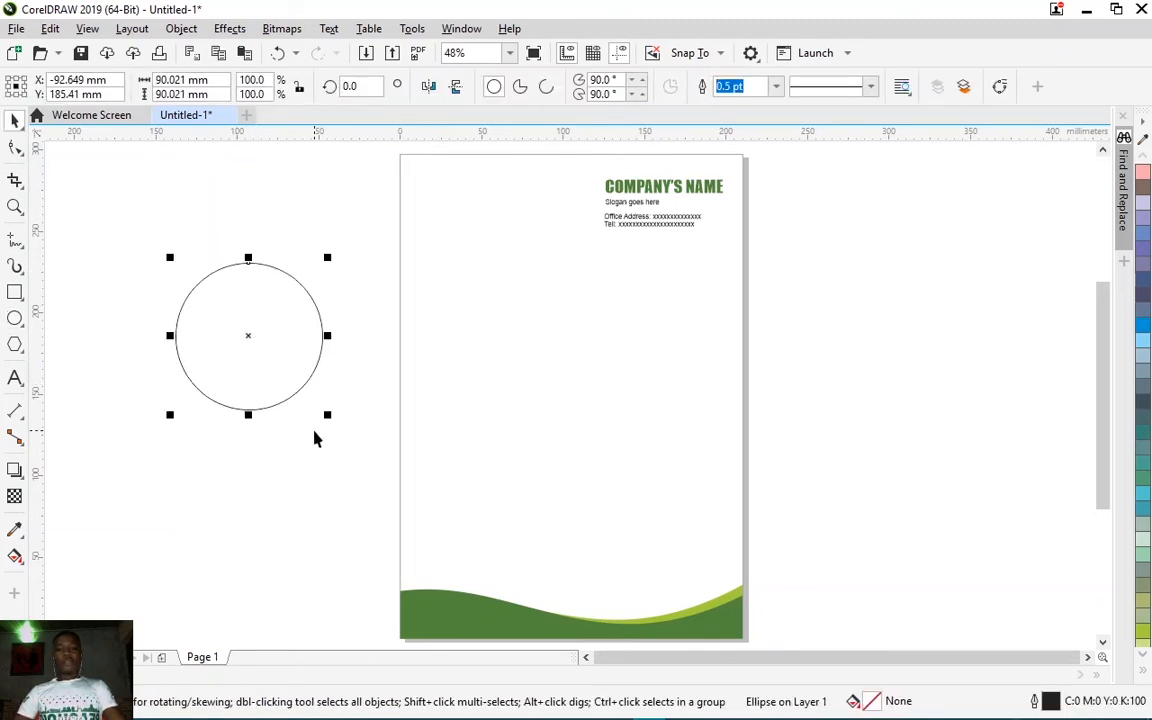
{"action": "left_click_drag", "start_coordinate": [328, 257], "coordinate": [306, 275]}
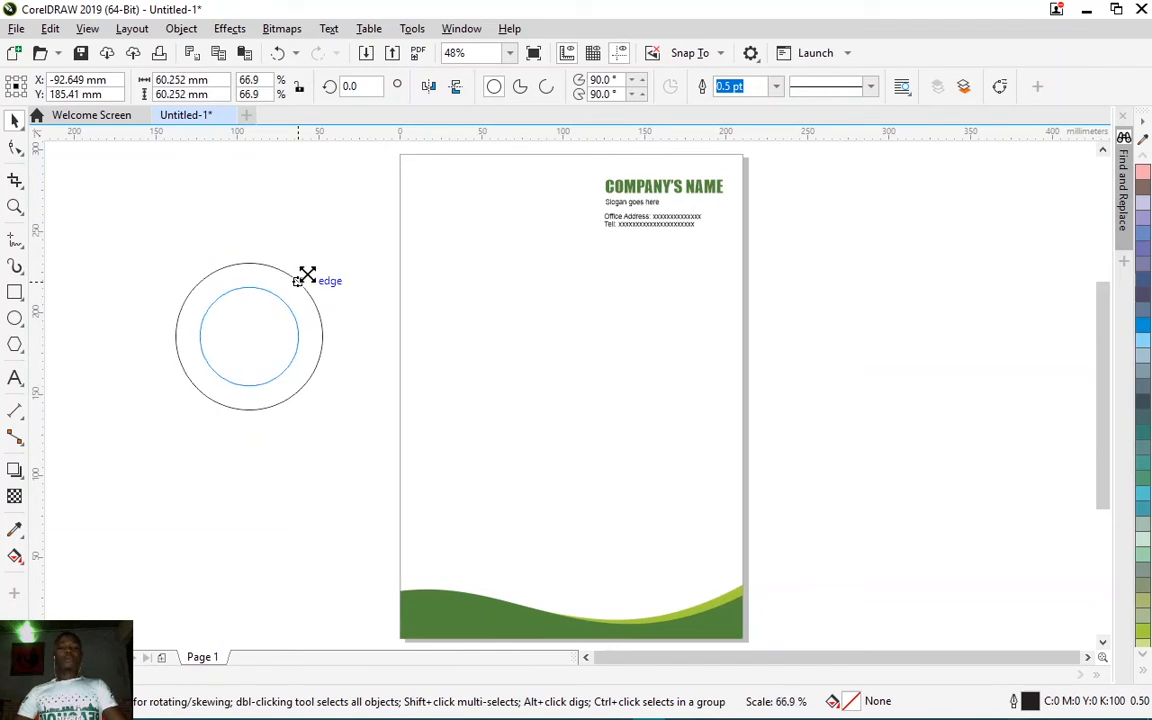
{"action": "left_click_drag", "start_coordinate": [306, 275], "coordinate": [303, 279]}
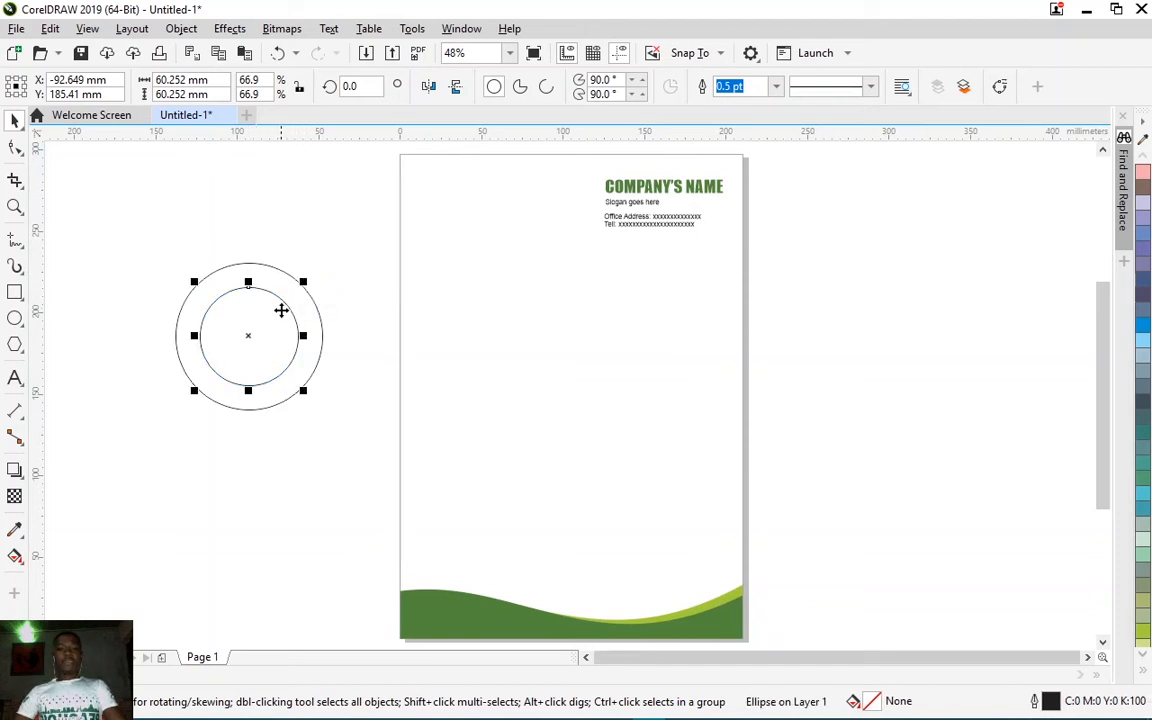
{"action": "key", "text": "Delete"}
Step: Copy and paste the circle in place and scale the copy from its centre to about 68 mm in diameter
{"action": "left_click", "coordinate": [281, 310]}
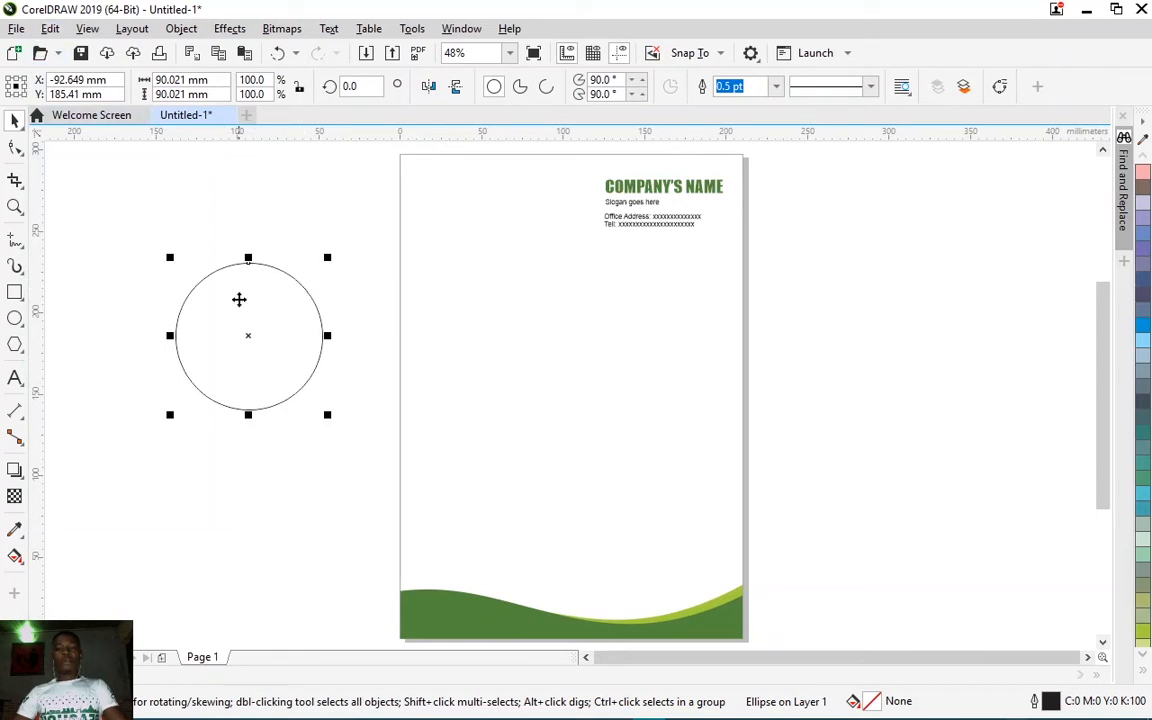
{"action": "left_click", "coordinate": [50, 29]}
{"action": "left_click", "coordinate": [95, 136]}
{"action": "left_click", "coordinate": [50, 29]}
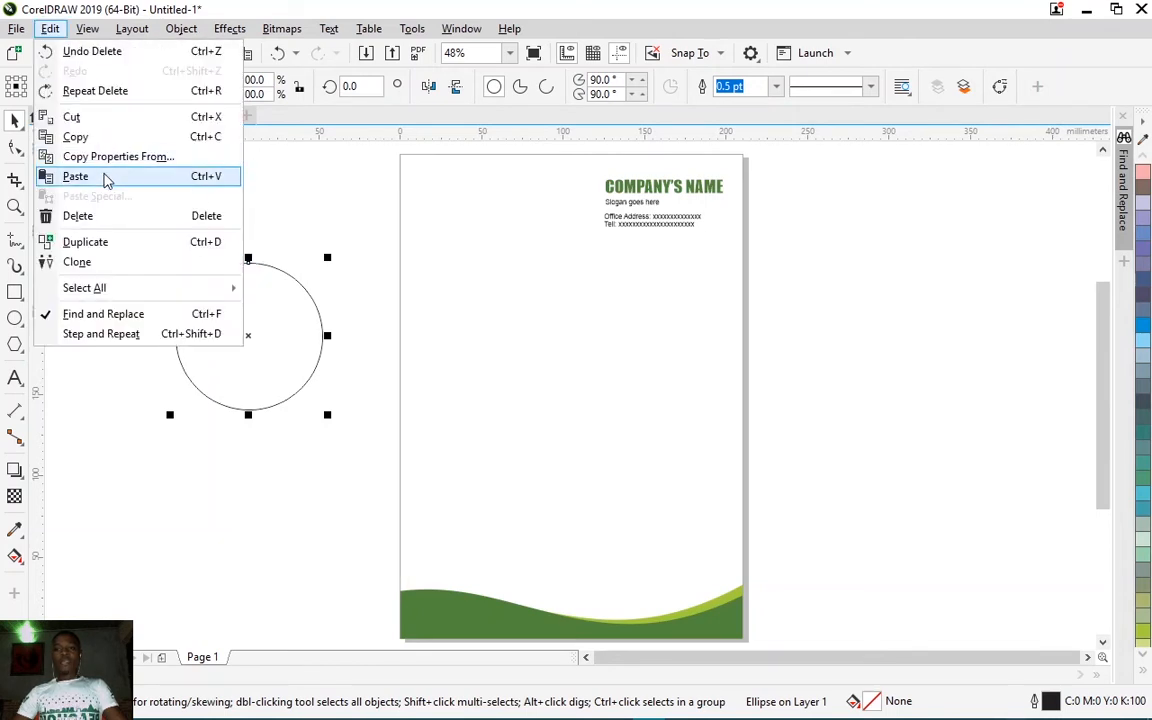
{"action": "left_click", "coordinate": [106, 178]}
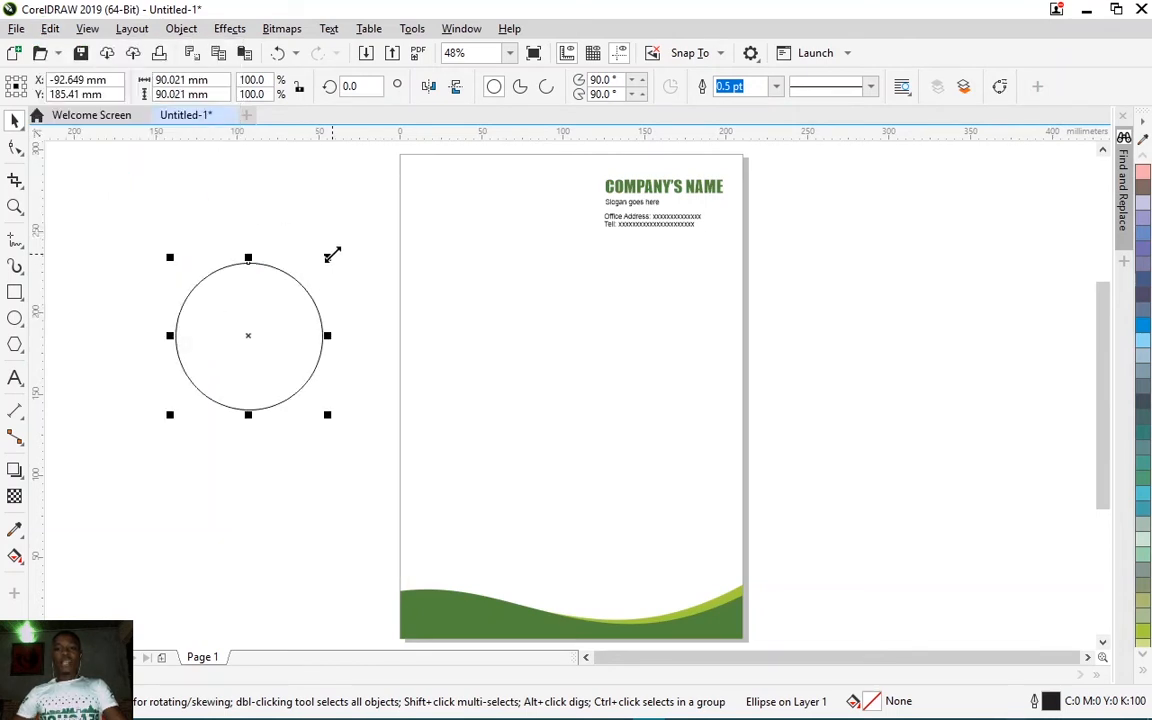
{"action": "left_click_drag", "start_coordinate": [332, 256], "coordinate": [322, 274]}
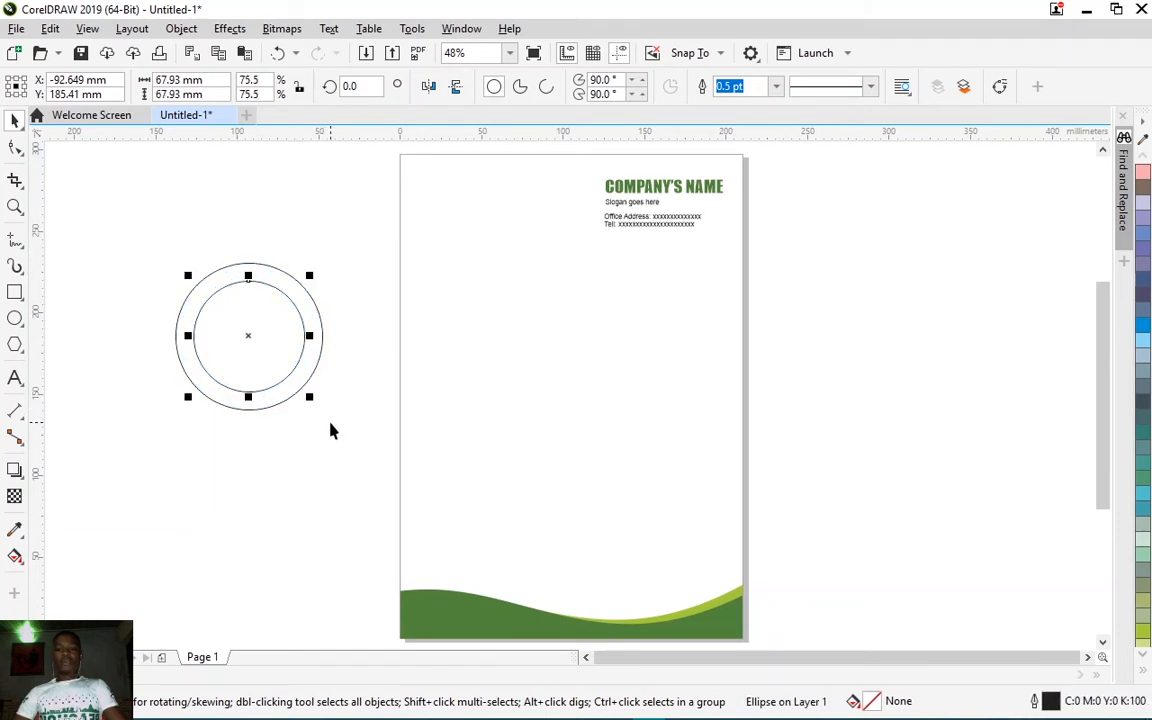
{"action": "scroll", "coordinate": [168, 344], "scroll_direction": "up", "scroll_amount": 1}
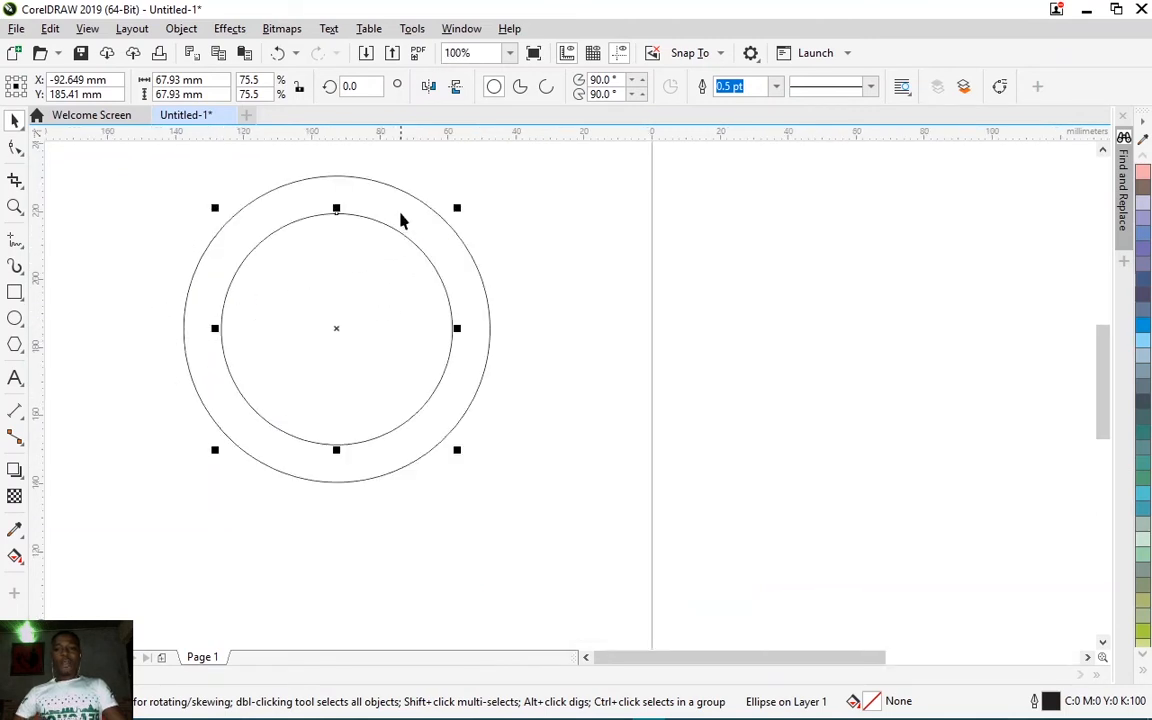
Step: Fill the inner circle with the letterhead's dark green, C71 M26 Y100 K11
{"action": "left_click", "coordinate": [378, 231]}
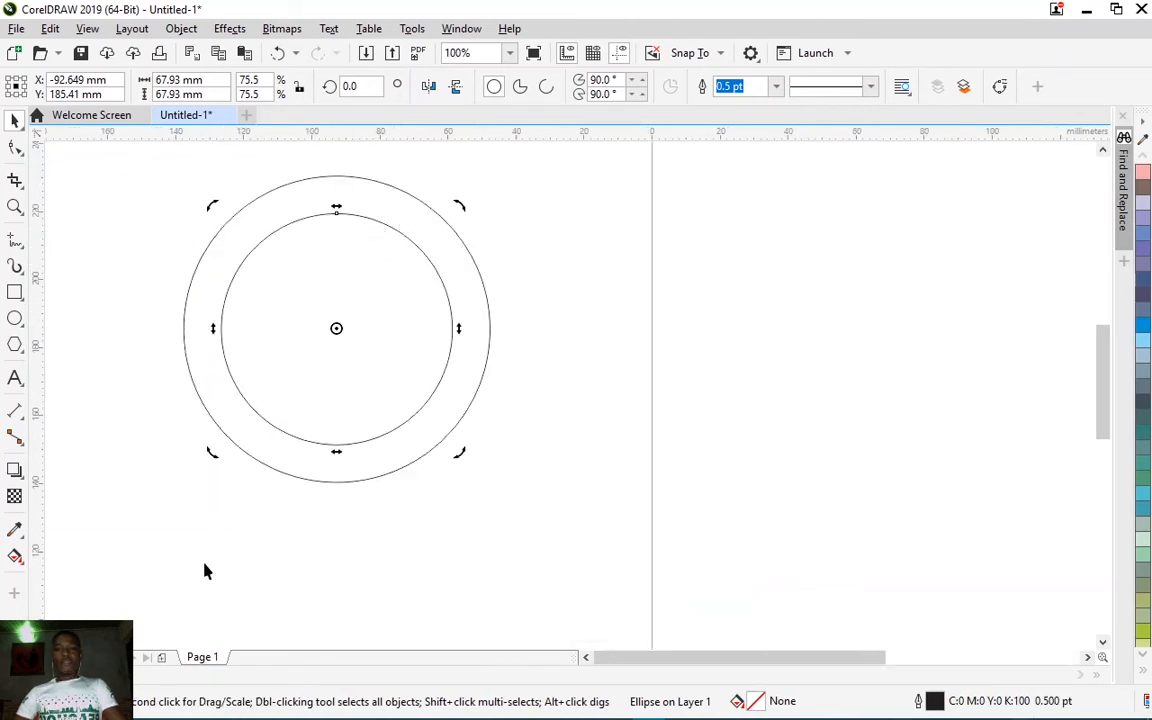
{"action": "left_click", "coordinate": [129, 675]}
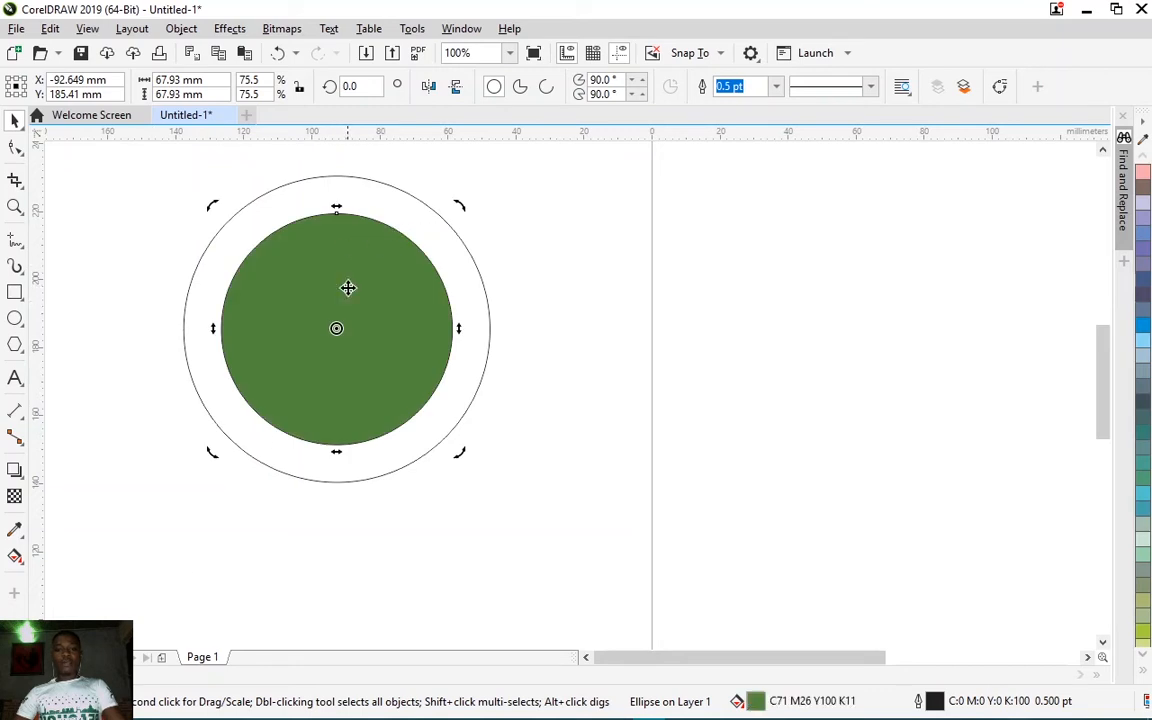
{"action": "left_click", "coordinate": [530, 292]}
{"action": "left_click", "coordinate": [343, 246]}
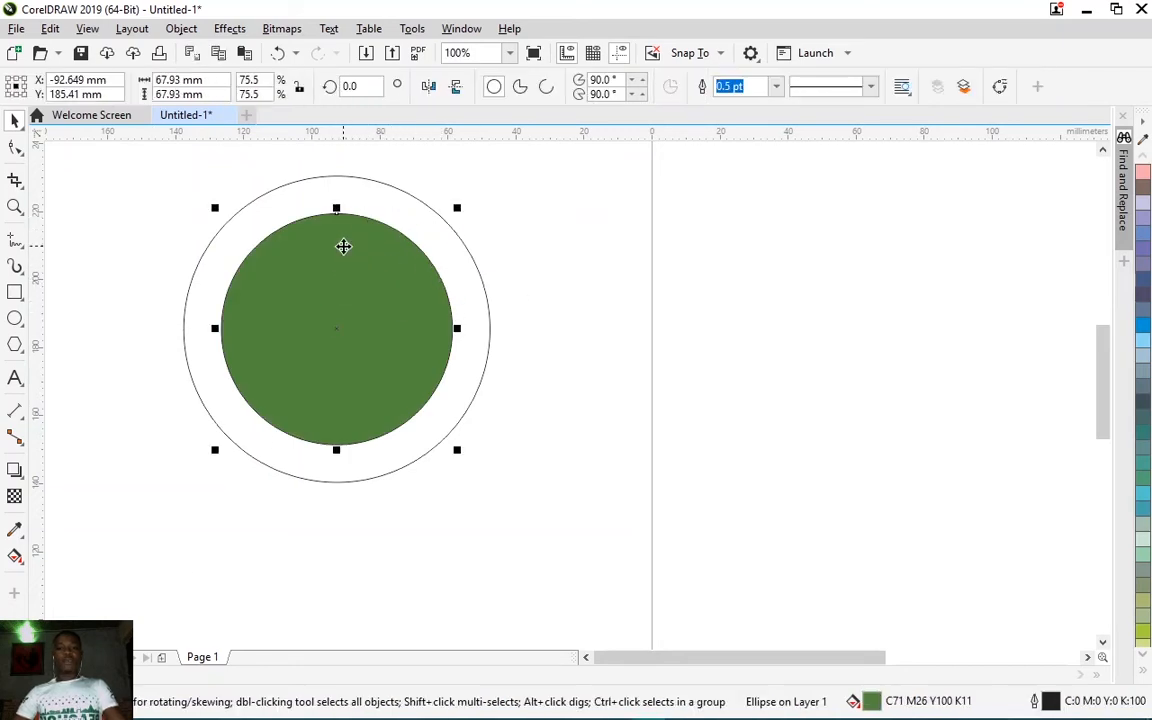
{"action": "left_click", "coordinate": [366, 184]}
{"action": "left_click", "coordinate": [369, 178]}
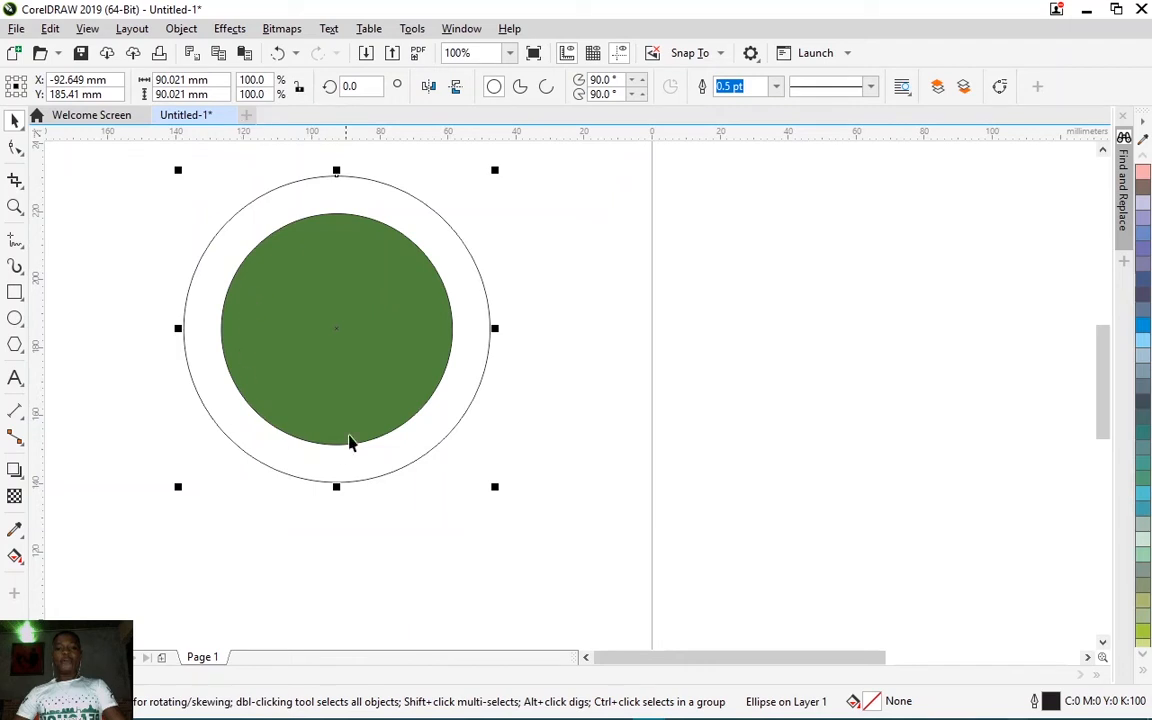
{"action": "left_click", "coordinate": [368, 280]}
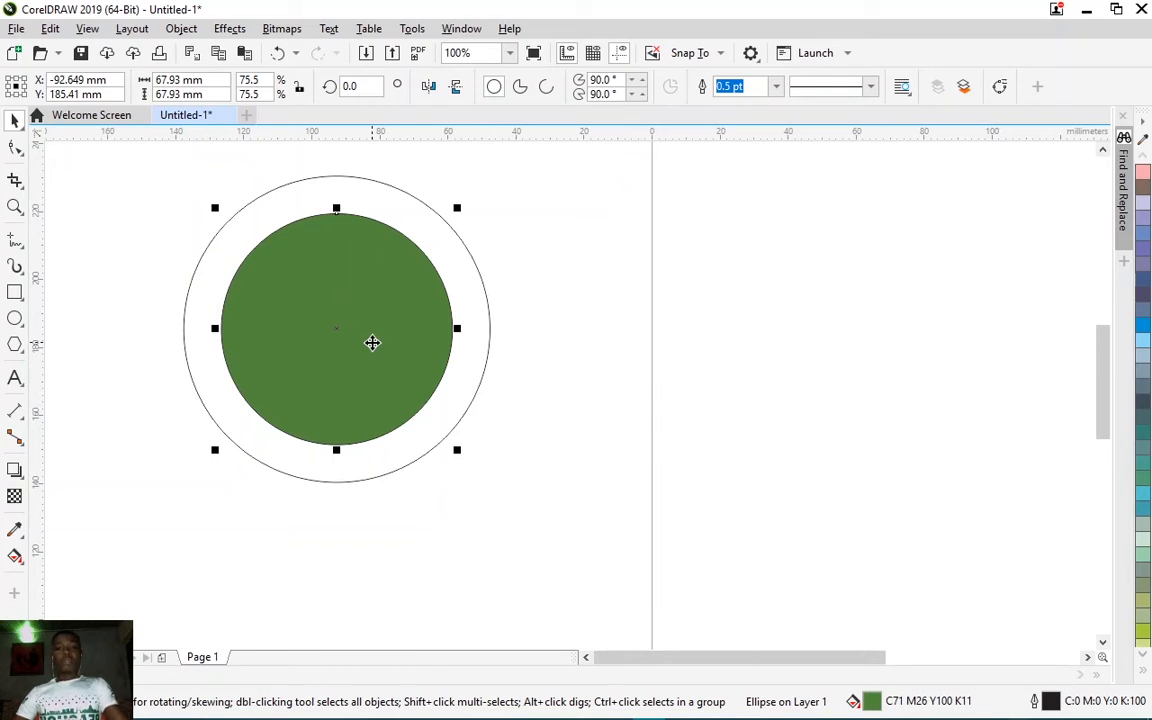
Step: Trim the outer circle with the green inner circle to cut a ring shape
{"action": "scroll", "coordinate": [303, 301], "scroll_direction": "down", "scroll_amount": 1}
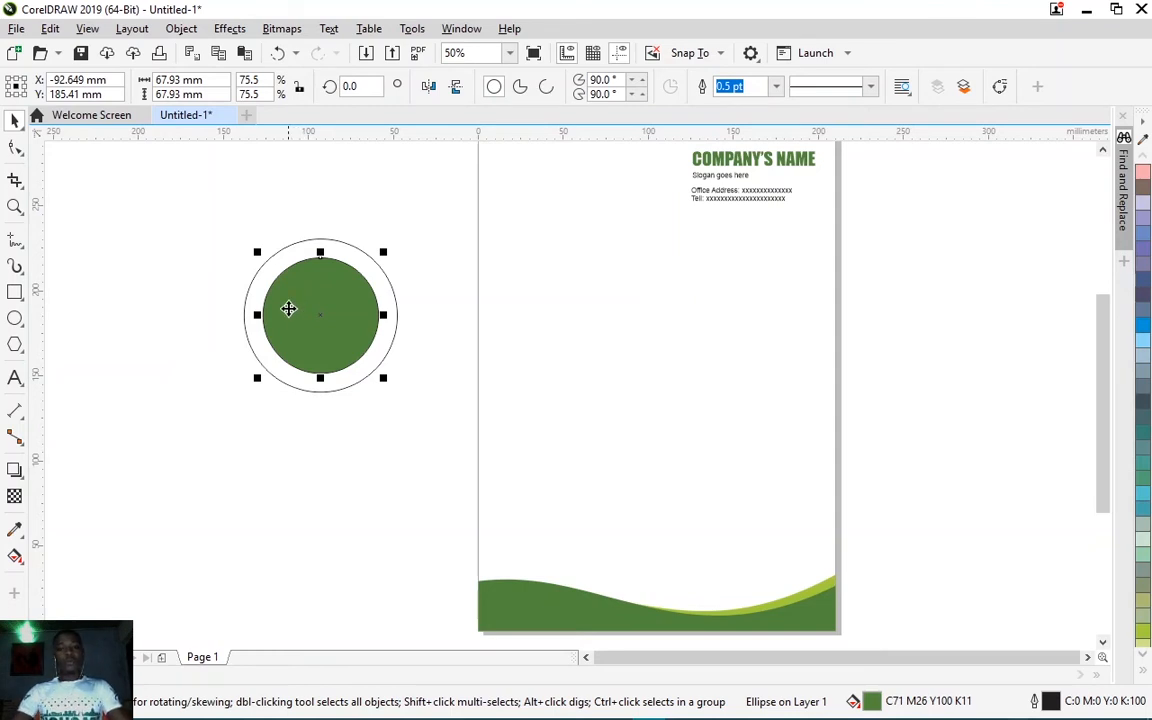
{"action": "scroll", "coordinate": [396, 372], "scroll_direction": "down", "scroll_amount": 1}
{"action": "scroll", "coordinate": [348, 327], "scroll_direction": "up", "scroll_amount": 1}
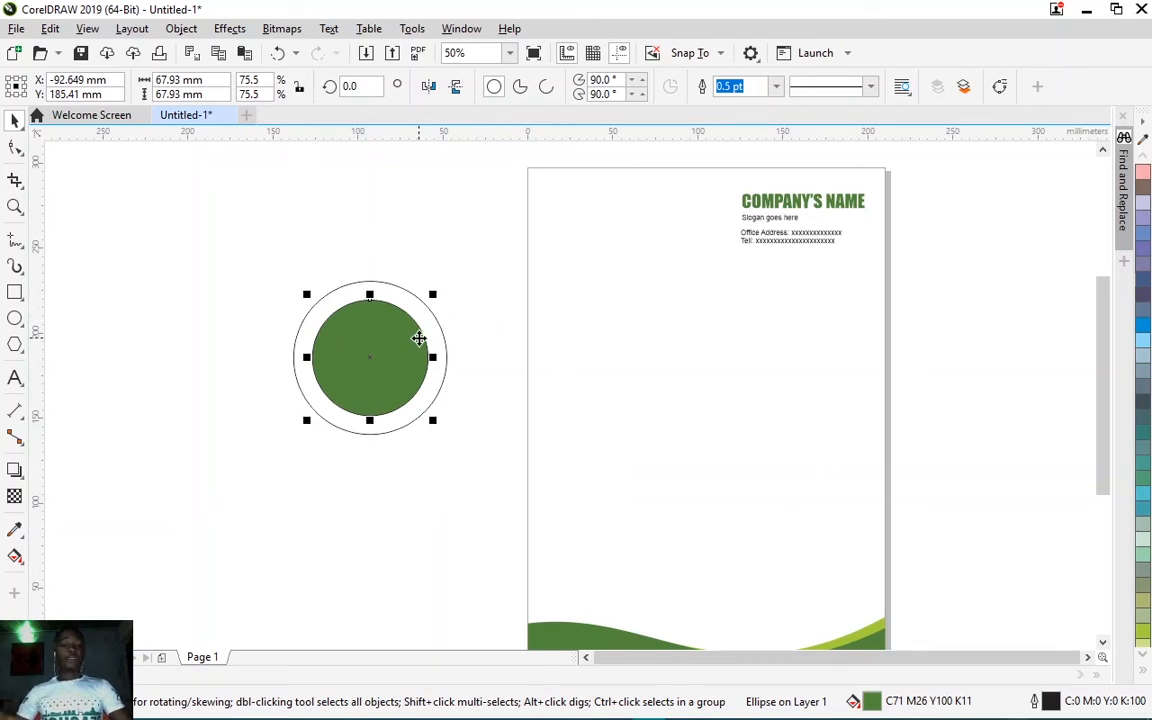
{"action": "scroll", "coordinate": [369, 296], "scroll_direction": "up", "scroll_amount": 2}
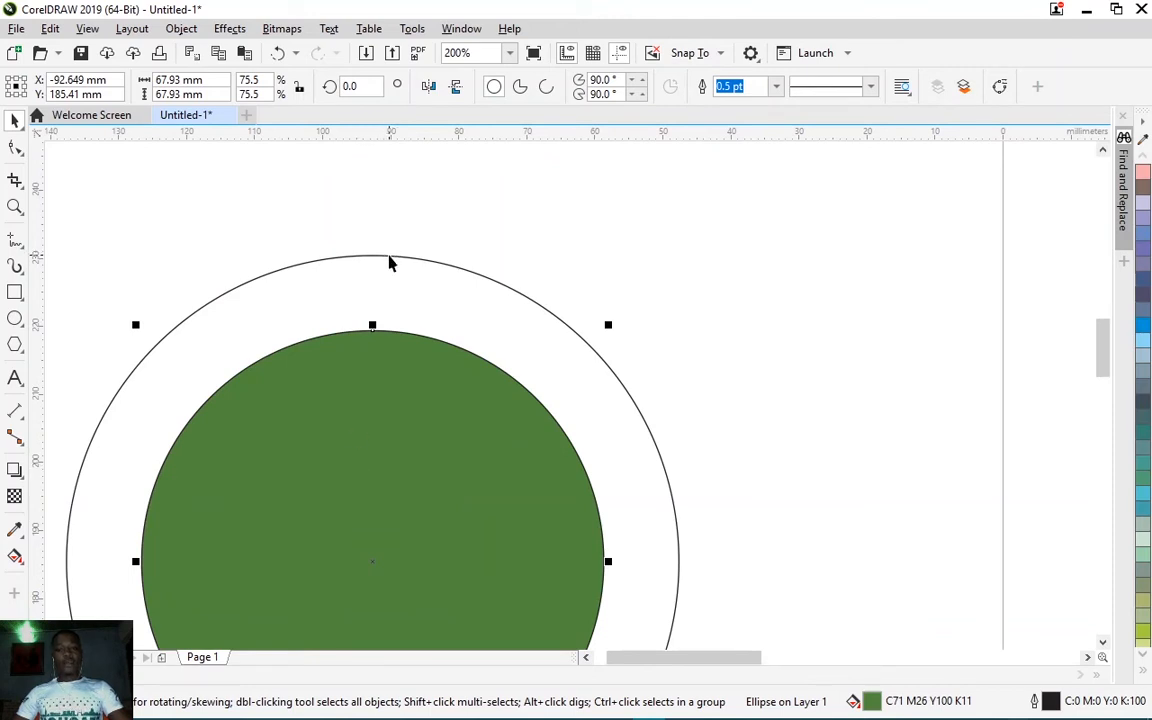
{"action": "left_click", "coordinate": [390, 258], "text": "shift"}
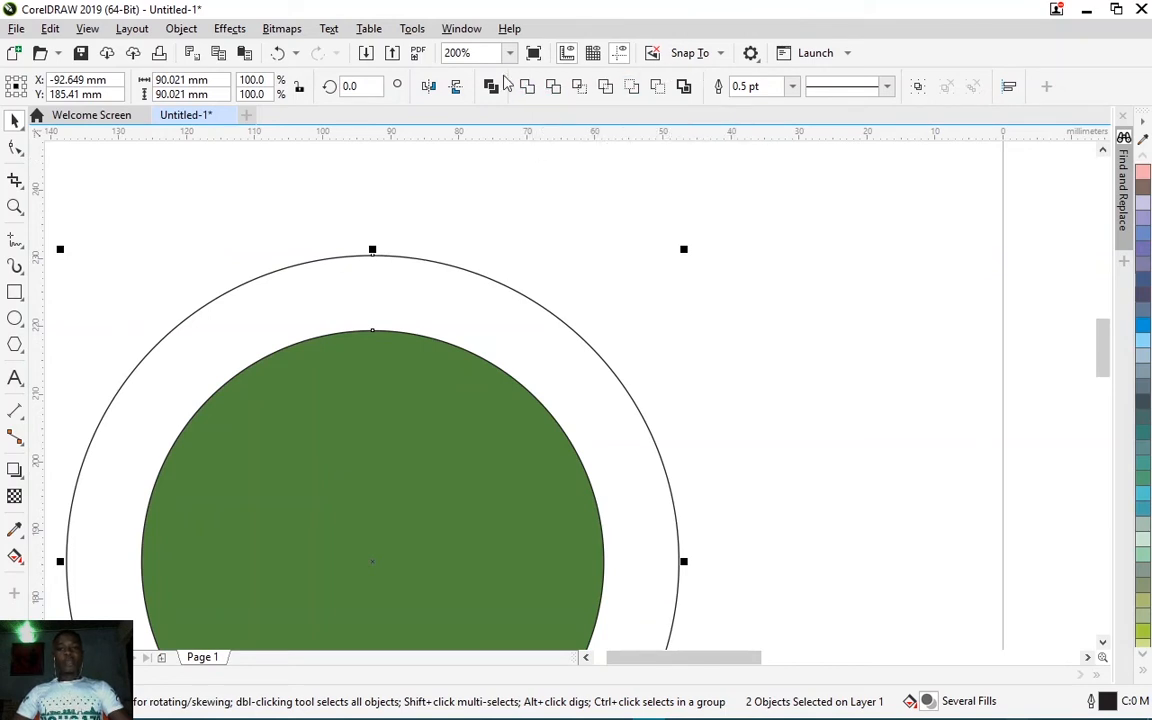
{"action": "left_click", "coordinate": [559, 90]}
{"action": "left_click", "coordinate": [484, 195]}
Step: Move the green circle out of the ring onto the empty area farther from the page
{"action": "scroll", "coordinate": [484, 195], "scroll_direction": "down", "scroll_amount": 2}
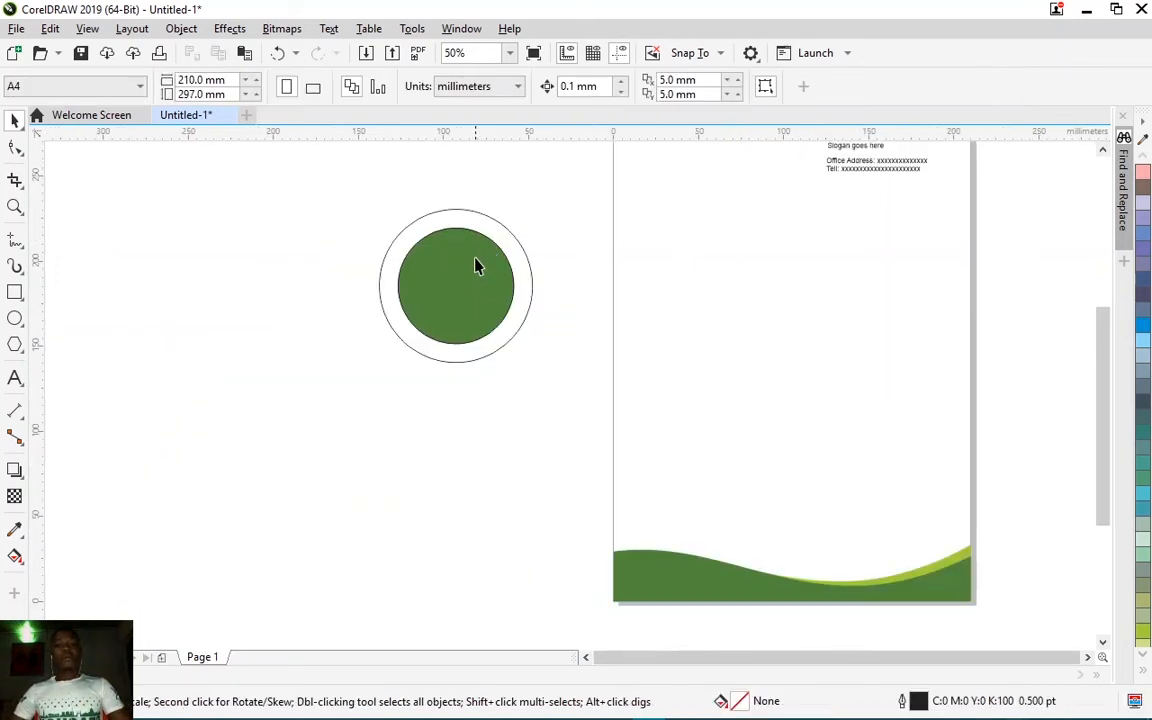
{"action": "left_click", "coordinate": [476, 264]}
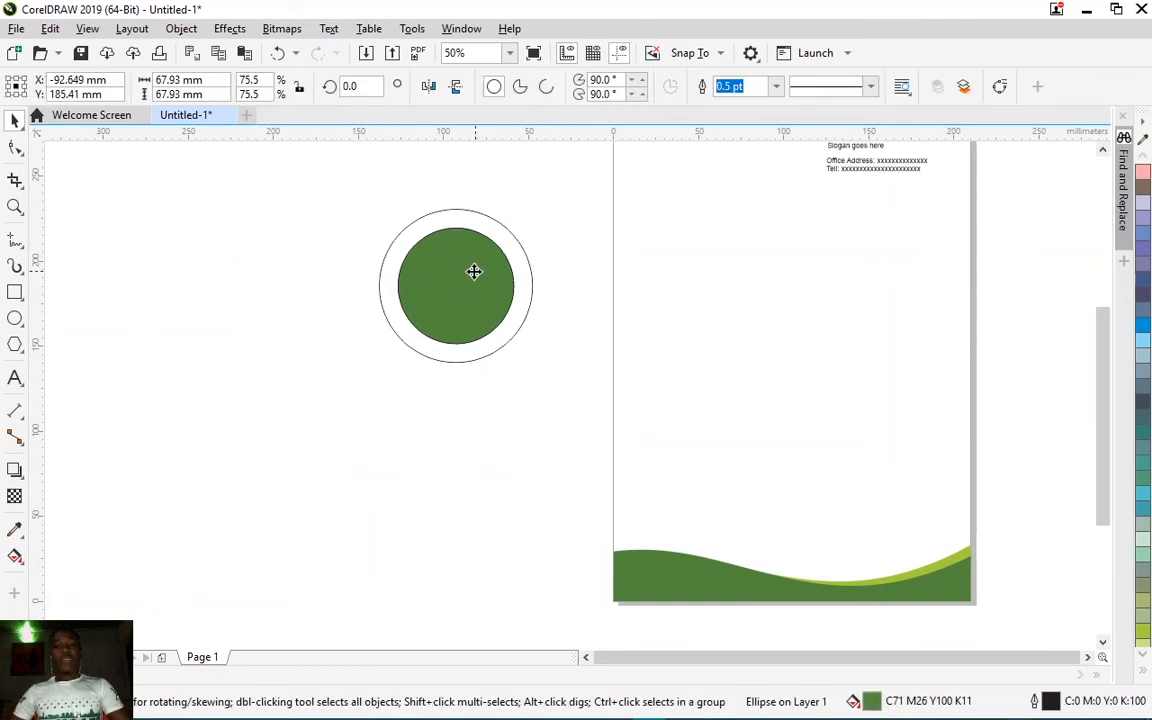
{"action": "left_click_drag", "start_coordinate": [474, 272], "coordinate": [244, 299]}
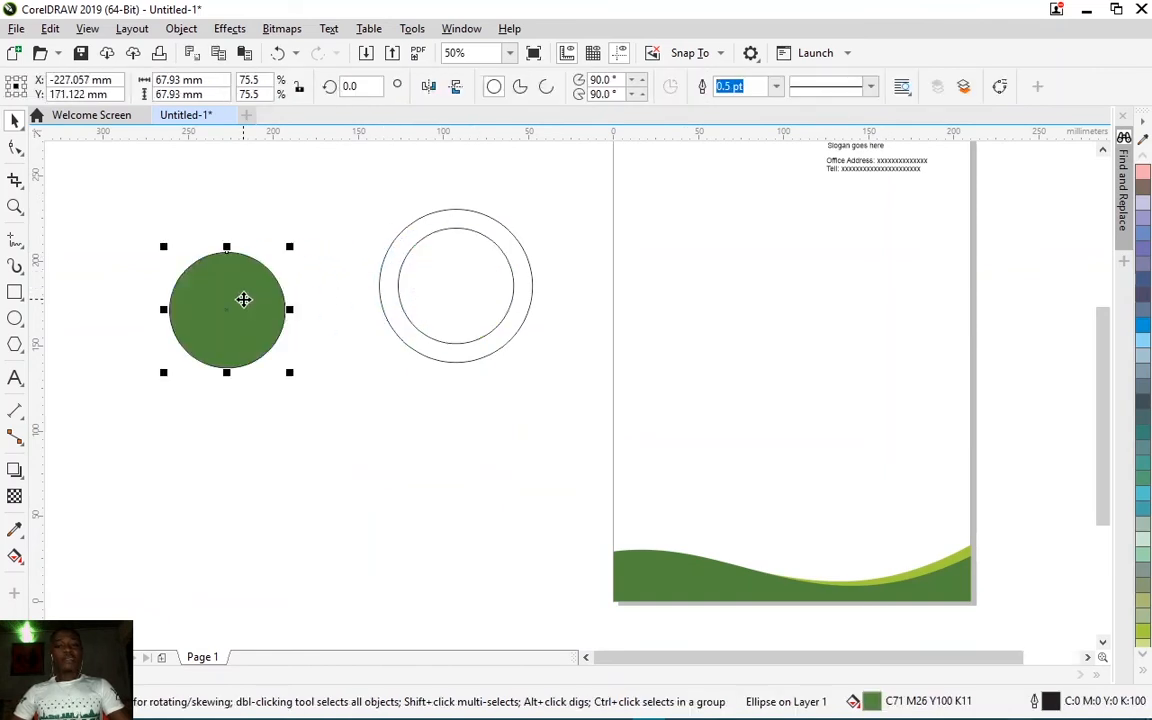
Step: Fill the ring with Chartreuse and move it down, closer to the green circle
{"action": "left_click", "coordinate": [497, 221]}
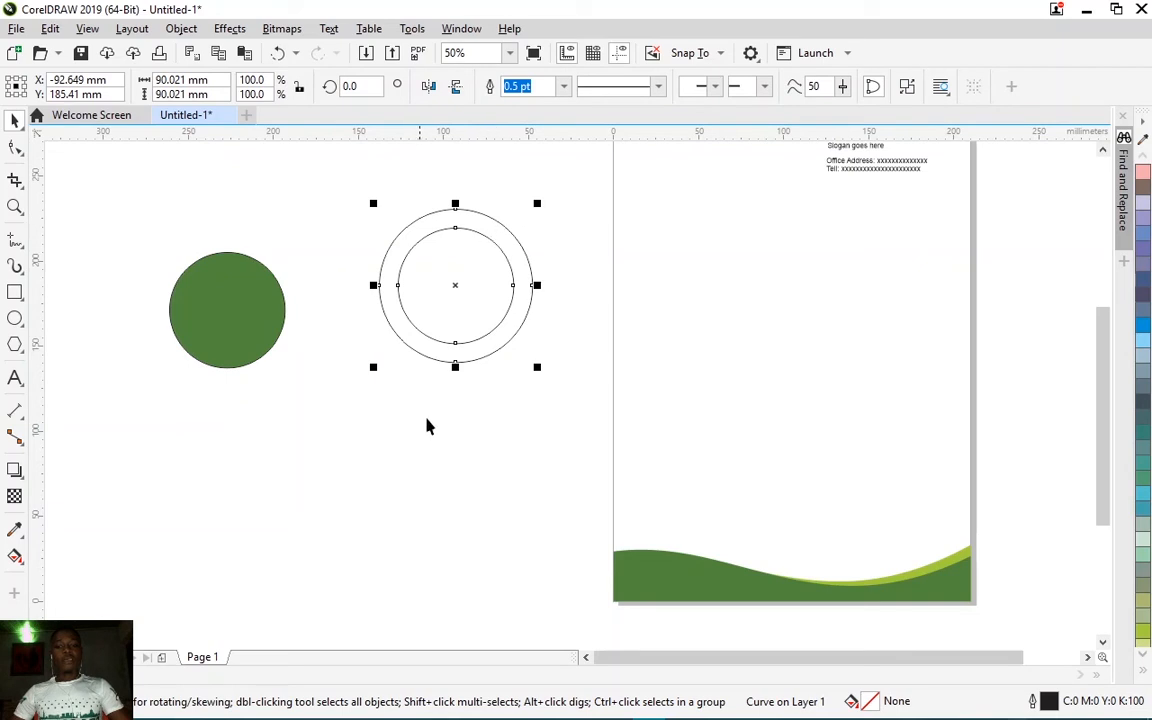
{"action": "left_click", "coordinate": [108, 675]}
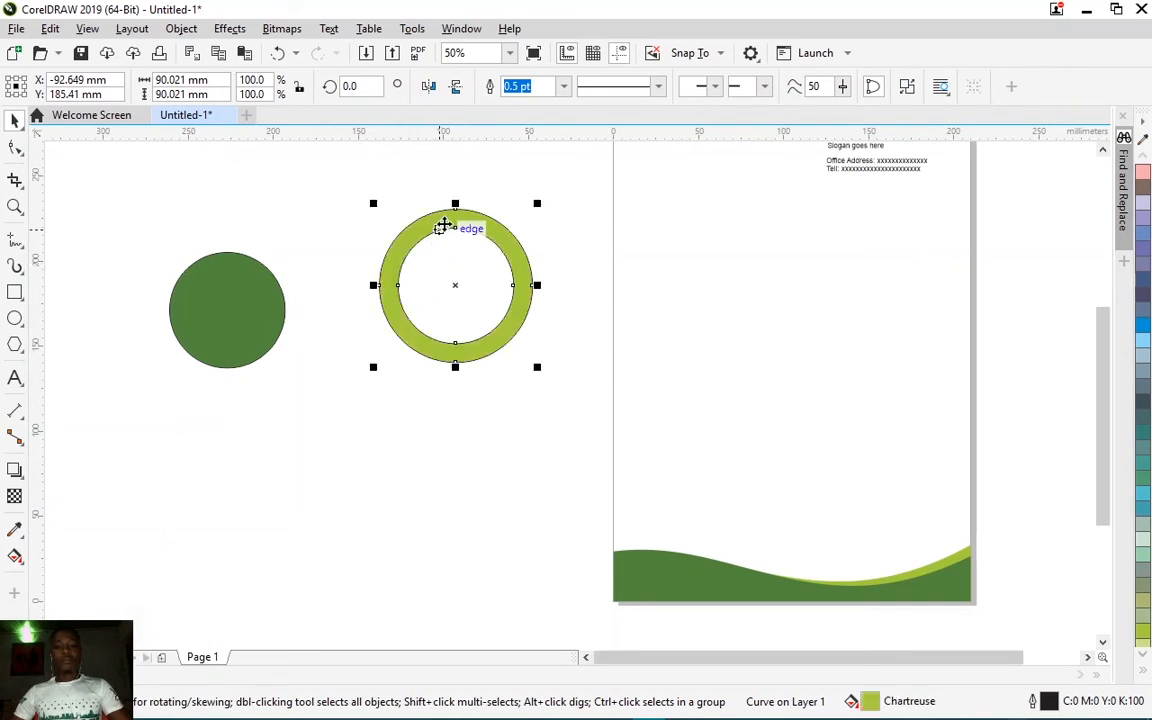
{"action": "left_click_drag", "start_coordinate": [446, 222], "coordinate": [381, 300]}
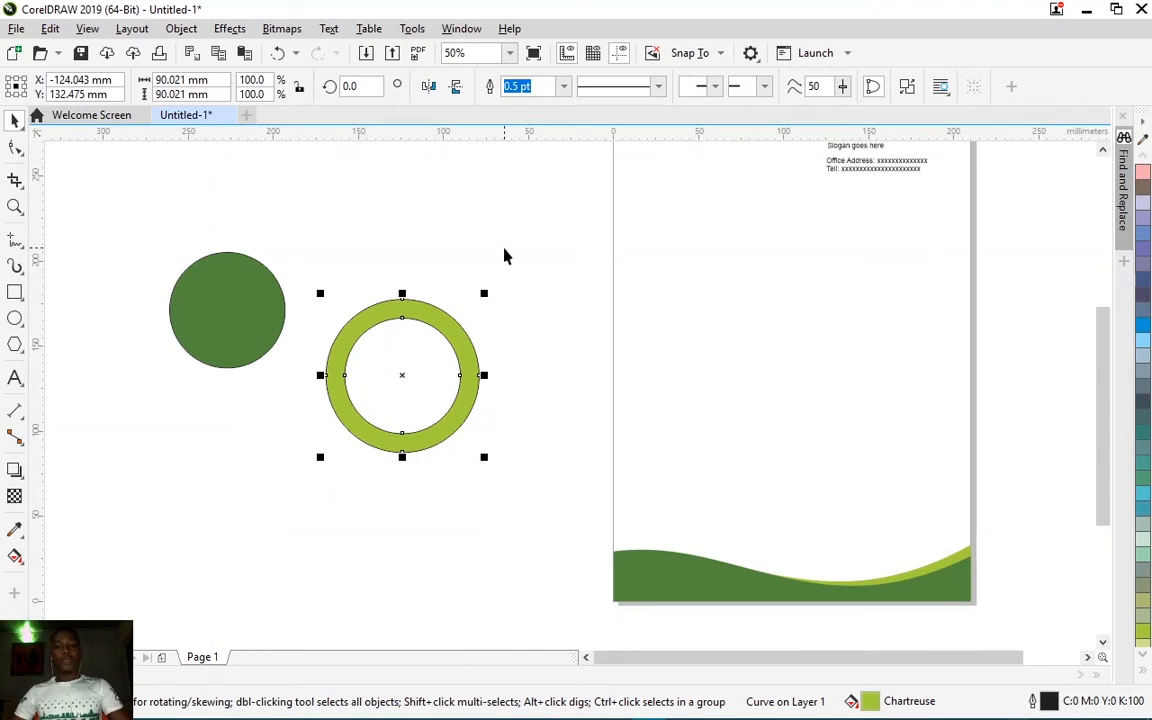
Step: Set the ring's outline width to None and move the green circle up, away from the ring
{"action": "left_click", "coordinate": [564, 87]}
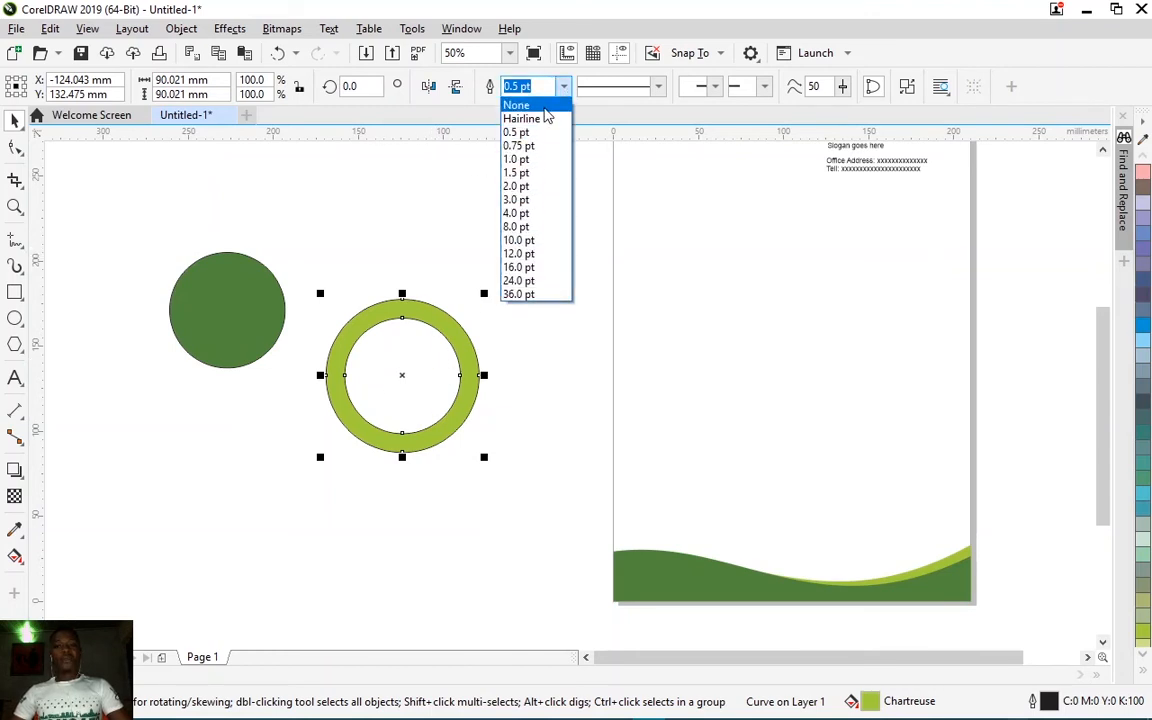
{"action": "left_click", "coordinate": [545, 109]}
{"action": "left_click", "coordinate": [514, 239]}
{"action": "left_click_drag", "start_coordinate": [231, 329], "coordinate": [243, 257]}
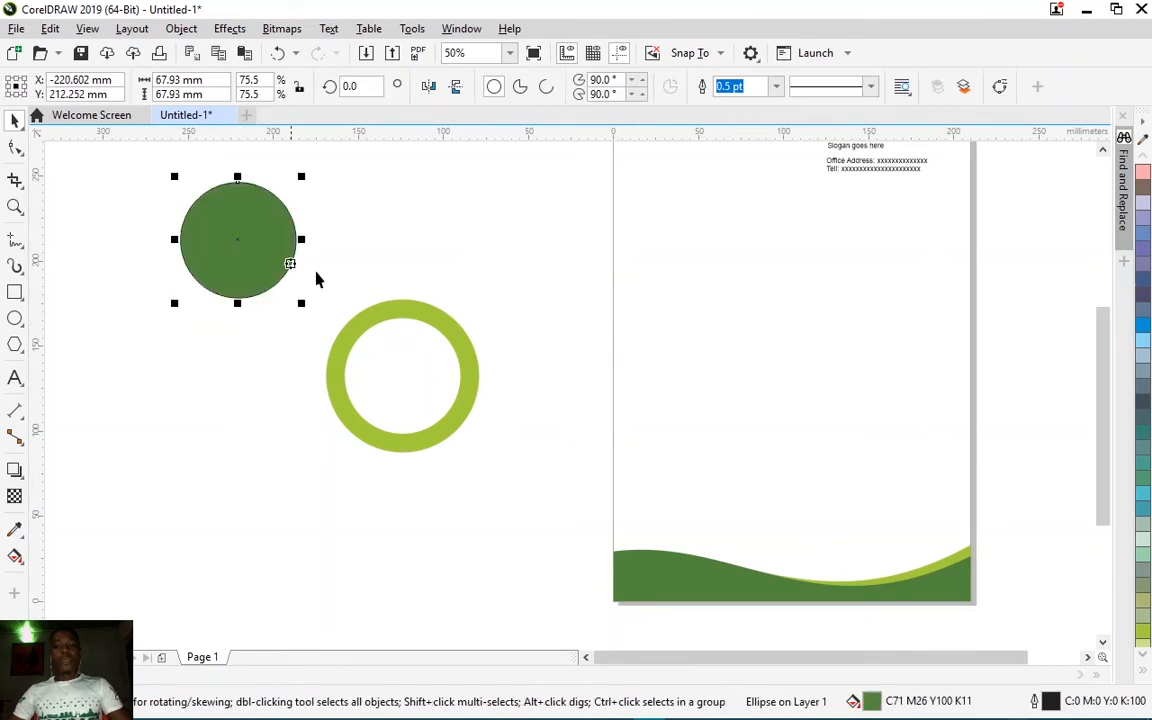
{"action": "left_click", "coordinate": [436, 272]}
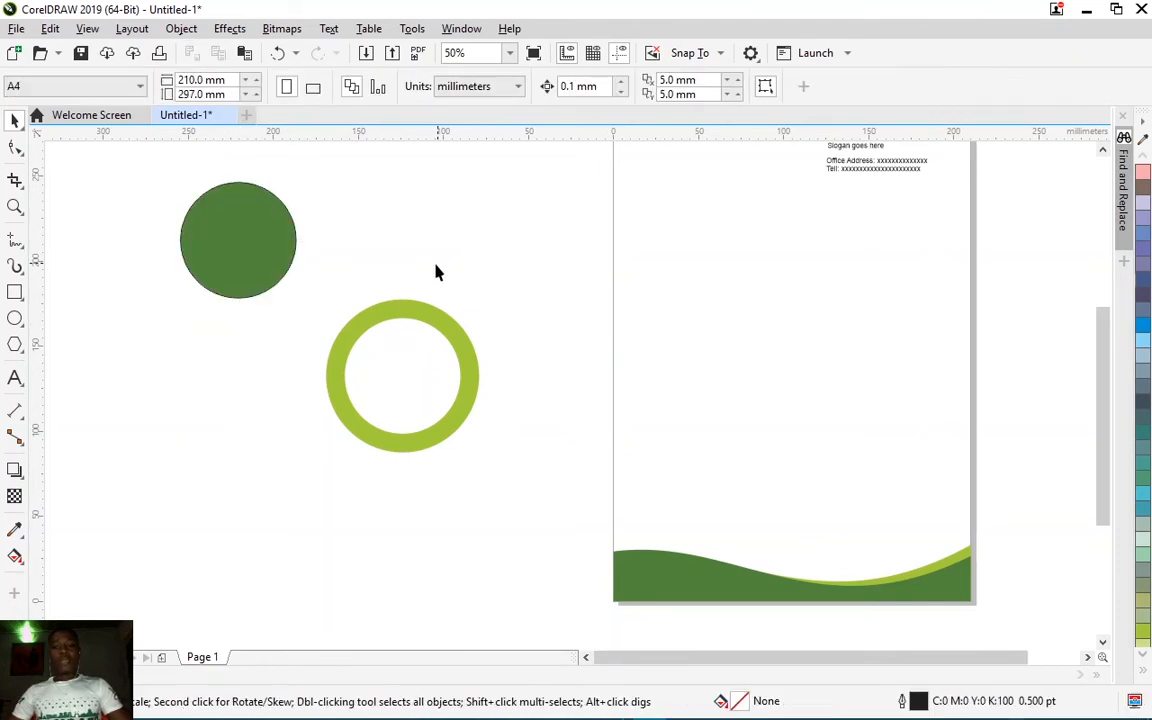
Step: Select the chartreuse ring and bring up the choice of crop, knife and eraser tools
{"action": "left_click", "coordinate": [337, 342]}
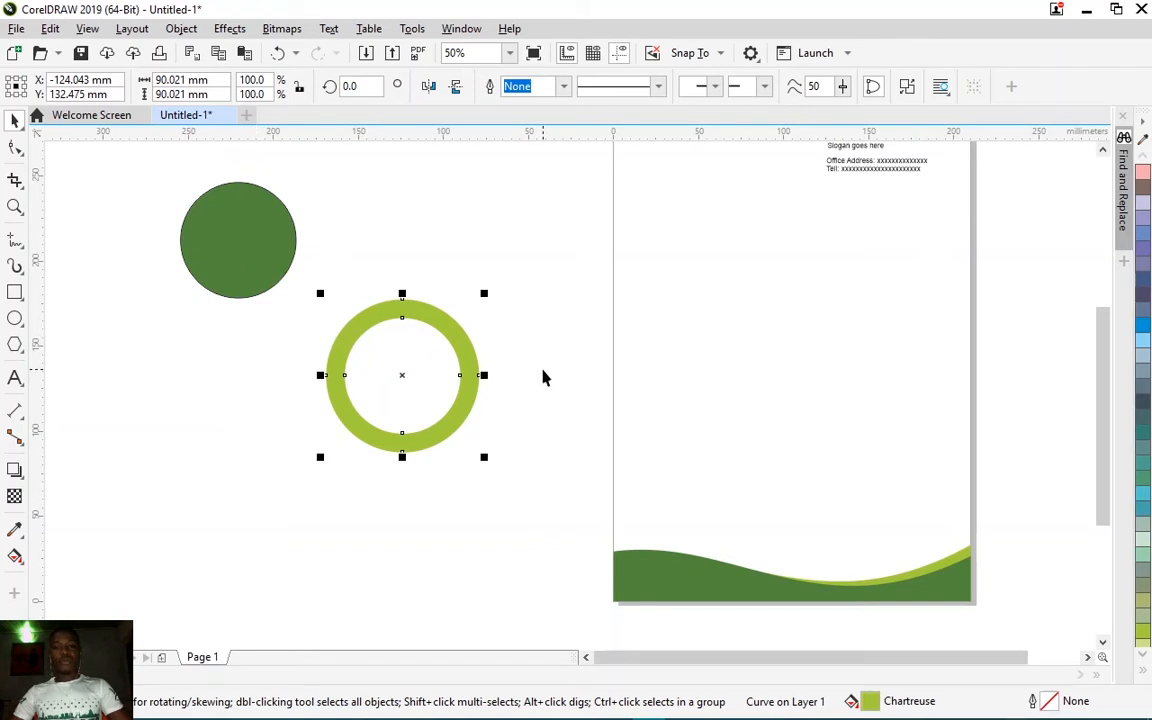
{"action": "left_click", "coordinate": [15, 148]}
{"action": "left_click", "coordinate": [17, 185]}
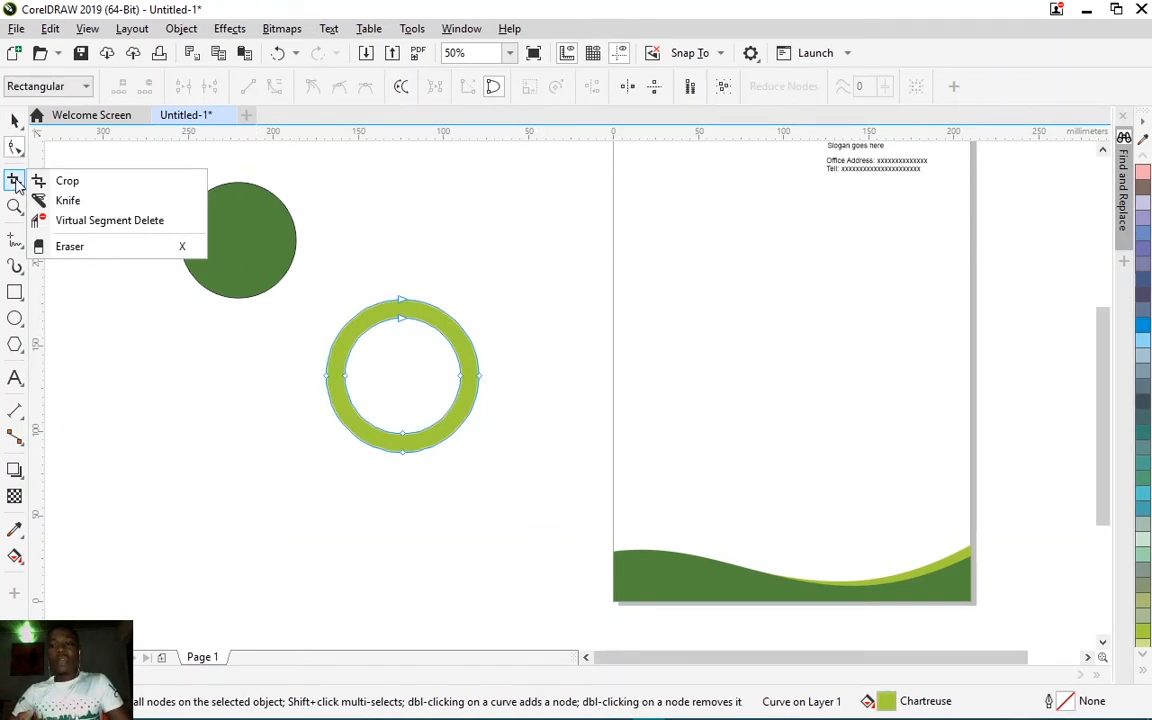
Step: Cut the chartreuse ring into two halves with a straight horizontal Knife cut through its centre
{"action": "left_click", "coordinate": [92, 205]}
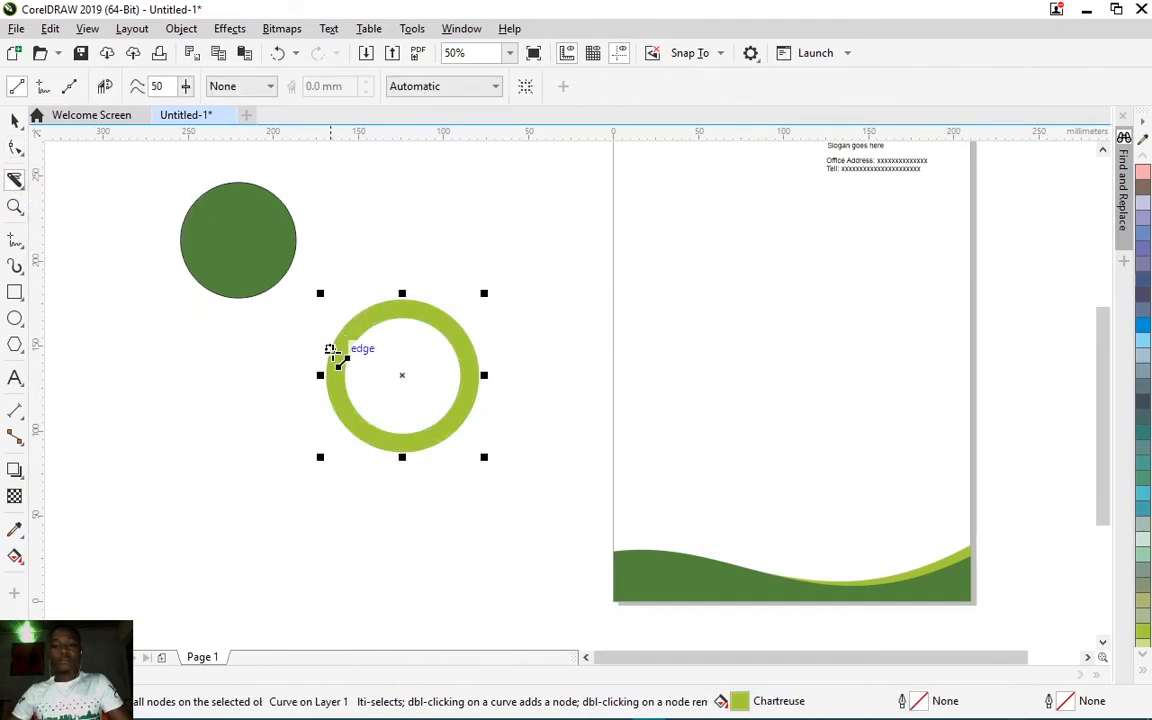
{"action": "scroll", "coordinate": [320, 378], "scroll_direction": "up", "scroll_amount": 2}
{"action": "left_click", "coordinate": [355, 290]}
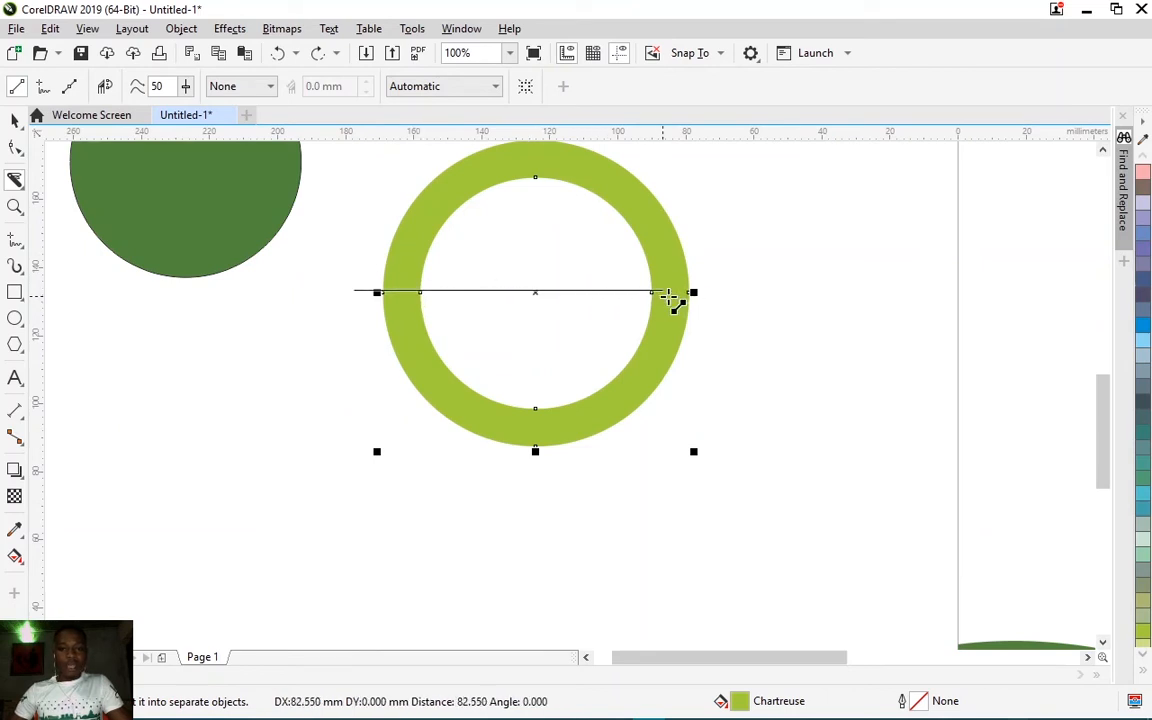
{"action": "left_click", "coordinate": [720, 298]}
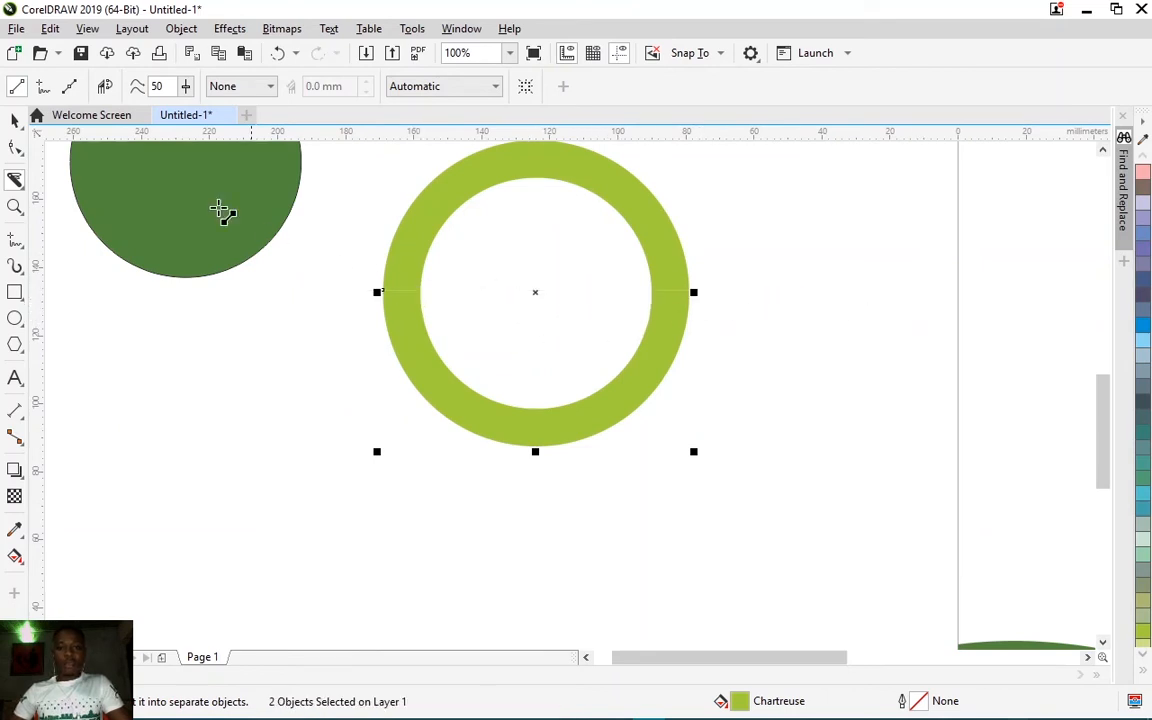
Step: Separate the lower half-ring and place it offset to the right, its left end inside the upper half-ring
{"action": "left_click", "coordinate": [12, 119]}
{"action": "left_click", "coordinate": [288, 388]}
{"action": "left_click_drag", "start_coordinate": [429, 337], "coordinate": [436, 443]}
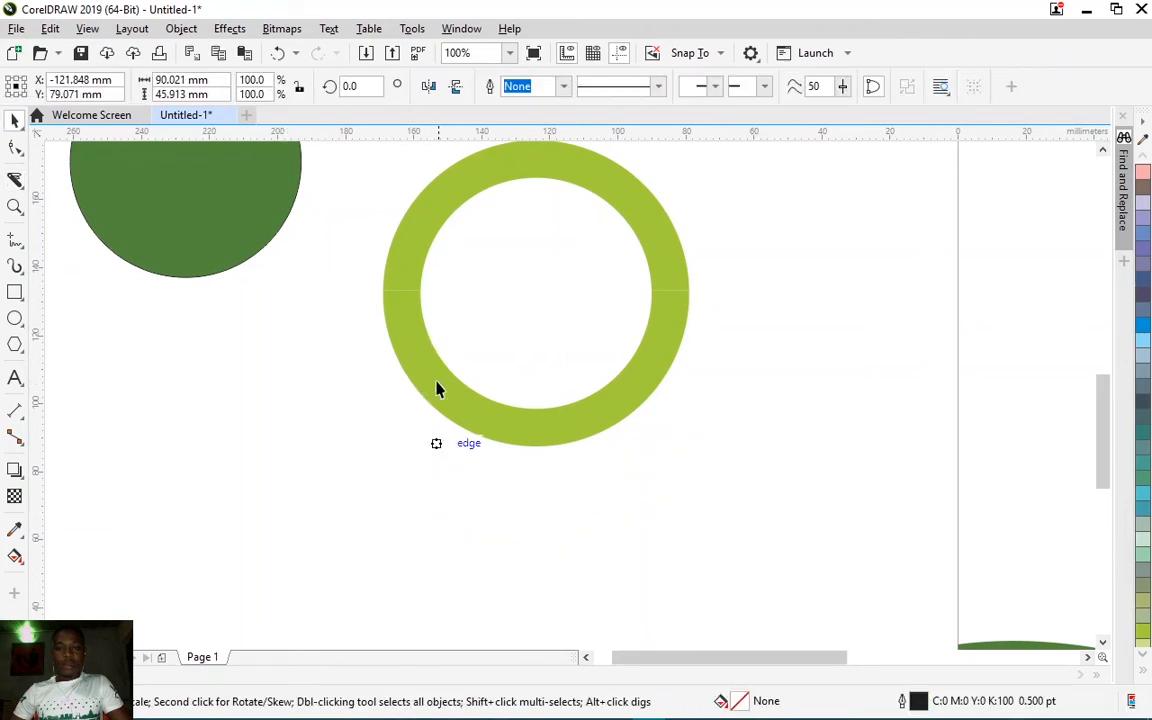
{"action": "scroll", "coordinate": [411, 347], "scroll_direction": "down", "scroll_amount": 3}
{"action": "scroll", "coordinate": [468, 401], "scroll_direction": "up", "scroll_amount": 1}
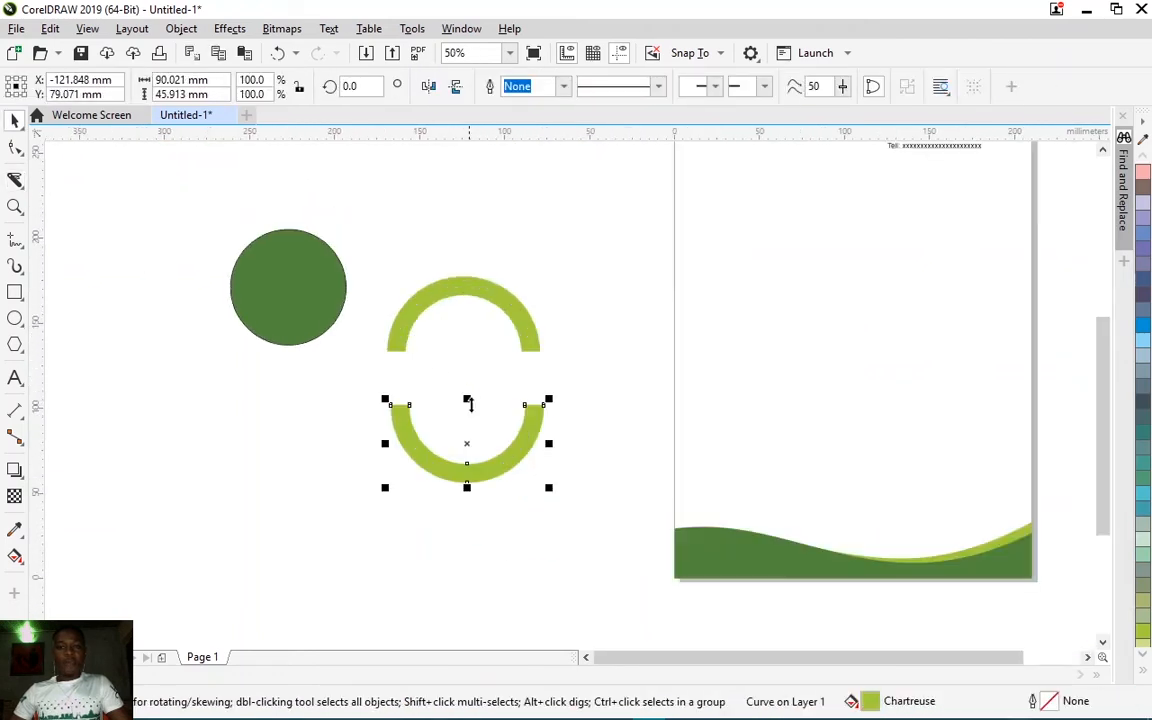
{"action": "left_click_drag", "start_coordinate": [516, 458], "coordinate": [556, 377]}
Step: Make two overlapping copies of the upper half-ring below the dark green circle, one slightly offset from the other
{"action": "left_click", "coordinate": [463, 329]}
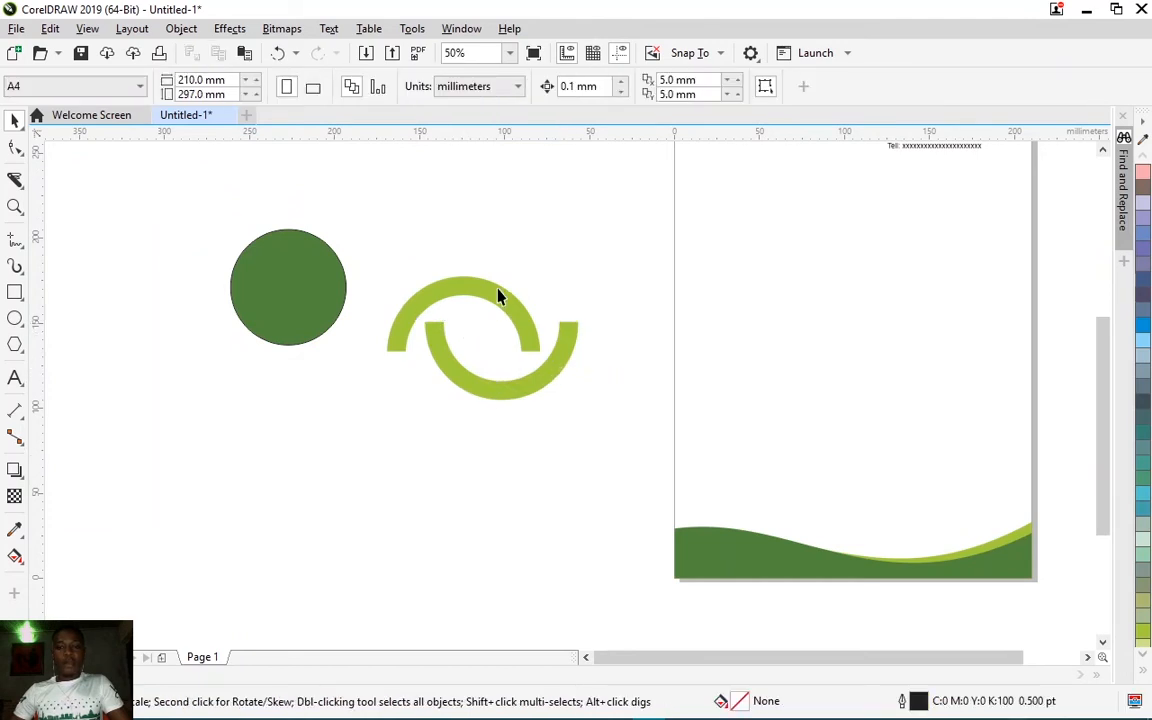
{"action": "left_click", "coordinate": [437, 347]}
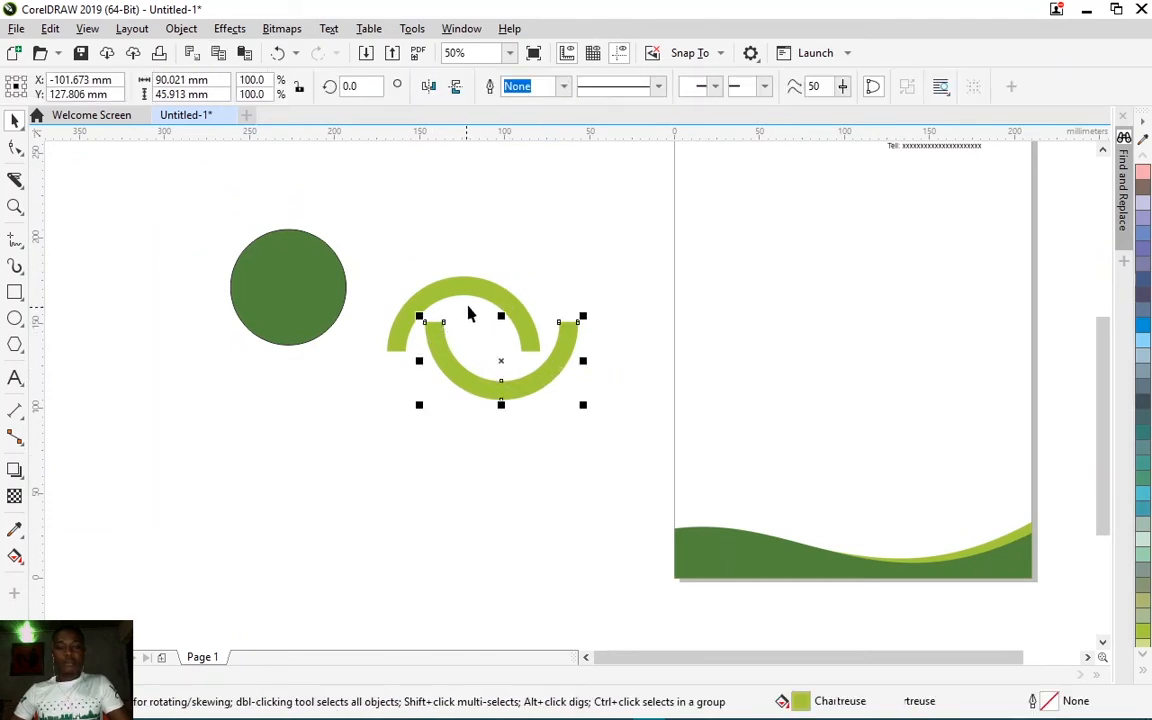
{"action": "left_click", "coordinate": [478, 296], "text": "shift"}
{"action": "left_click", "coordinate": [496, 303]}
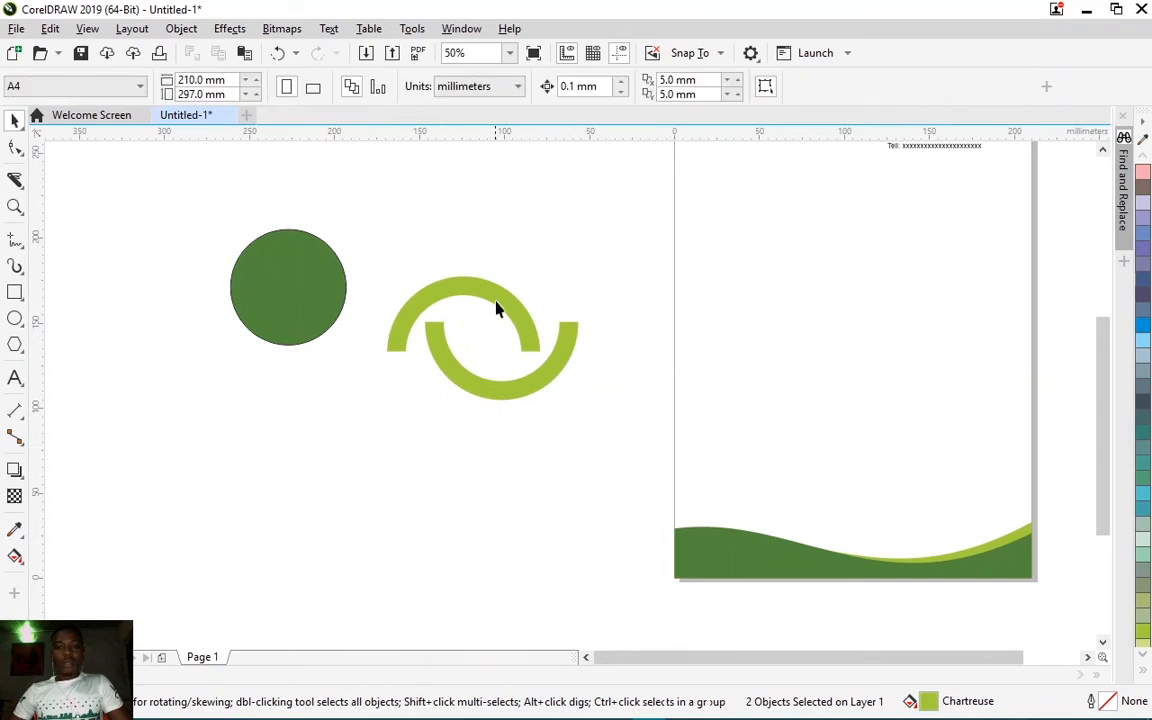
{"action": "left_click_drag", "start_coordinate": [496, 303], "coordinate": [350, 407]}
{"action": "left_click", "coordinate": [418, 437]}
{"action": "left_click", "coordinate": [385, 441]}
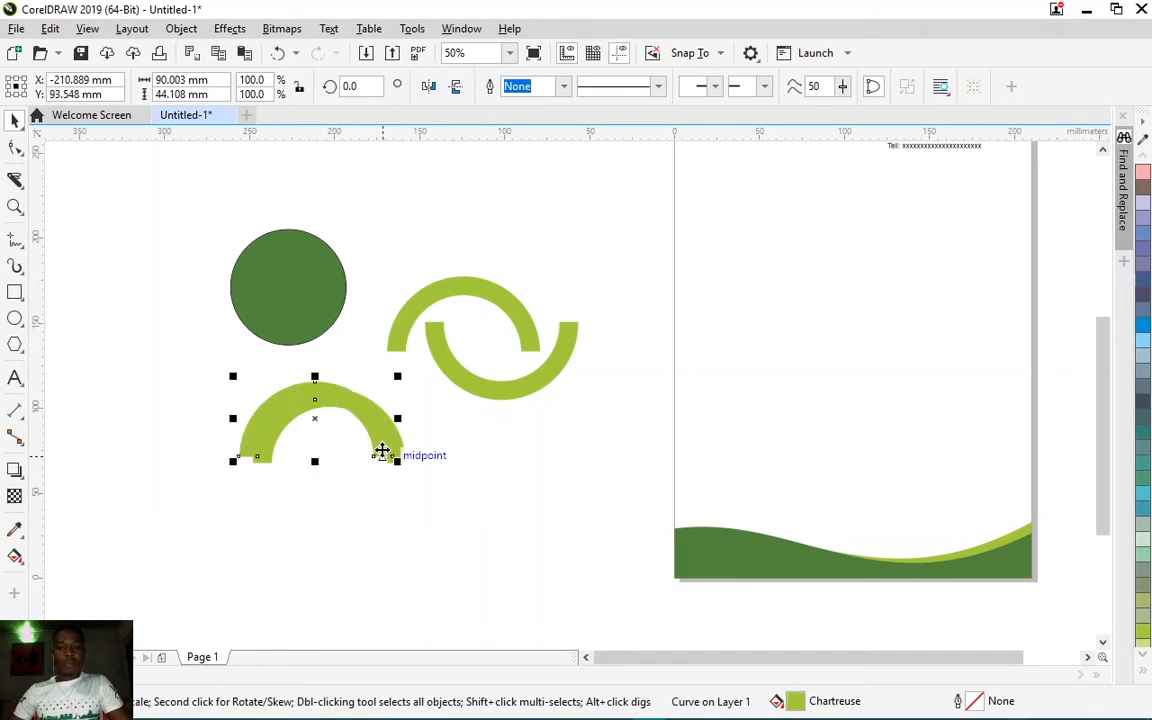
Step: Fill the front copy of the half-ring with the dark green C71 M26 Y100 K11
{"action": "scroll", "coordinate": [385, 450], "scroll_direction": "up", "scroll_amount": 2}
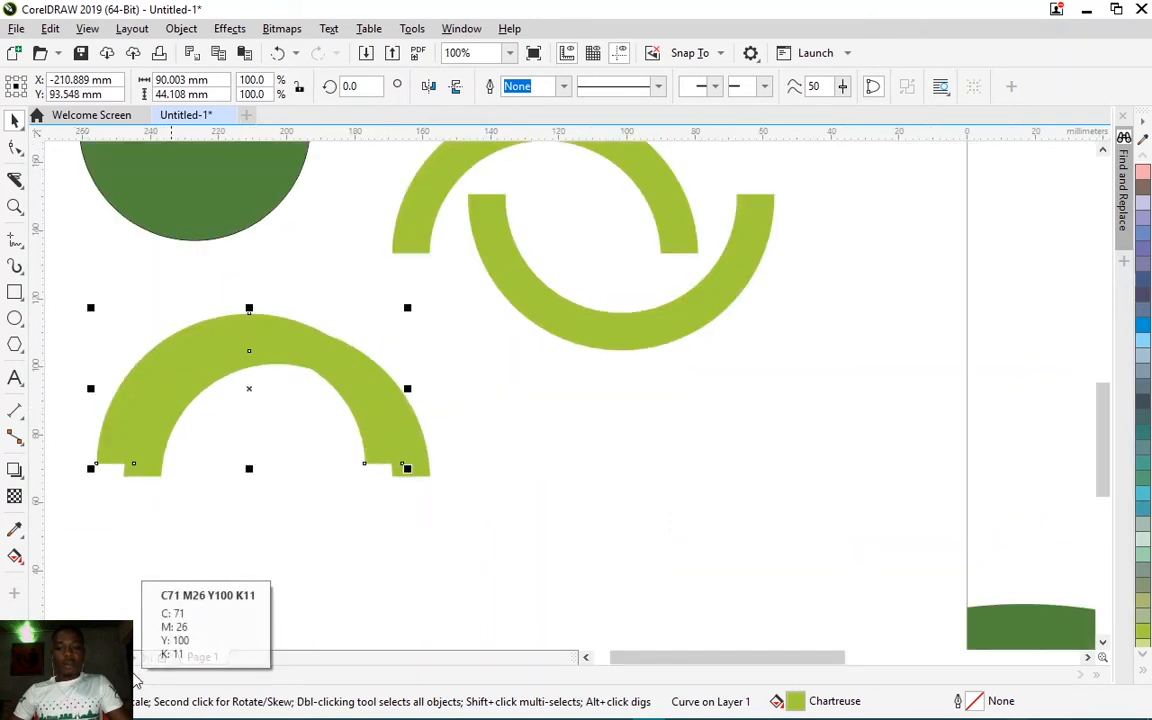
{"action": "left_click", "coordinate": [170, 672]}
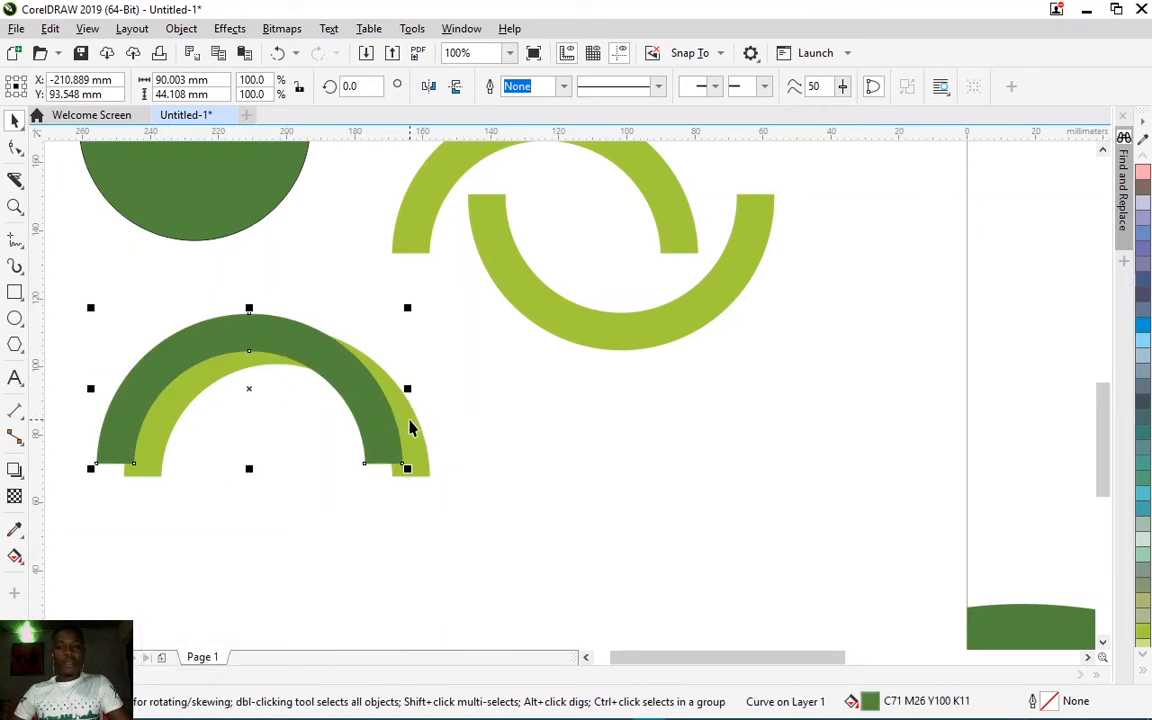
{"action": "left_click", "coordinate": [269, 302]}
Step: Trim the chartreuse half-ring copy with the dark green one overlapping it
{"action": "left_click", "coordinate": [251, 330]}
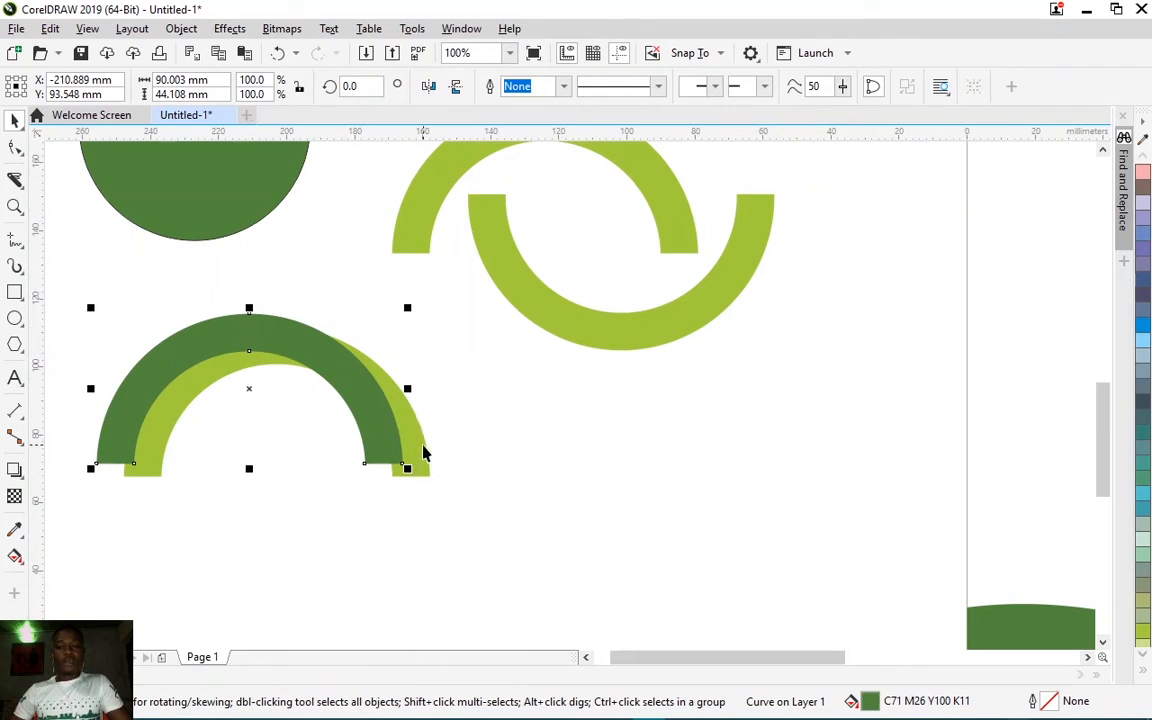
{"action": "left_click", "coordinate": [422, 452], "text": "shift"}
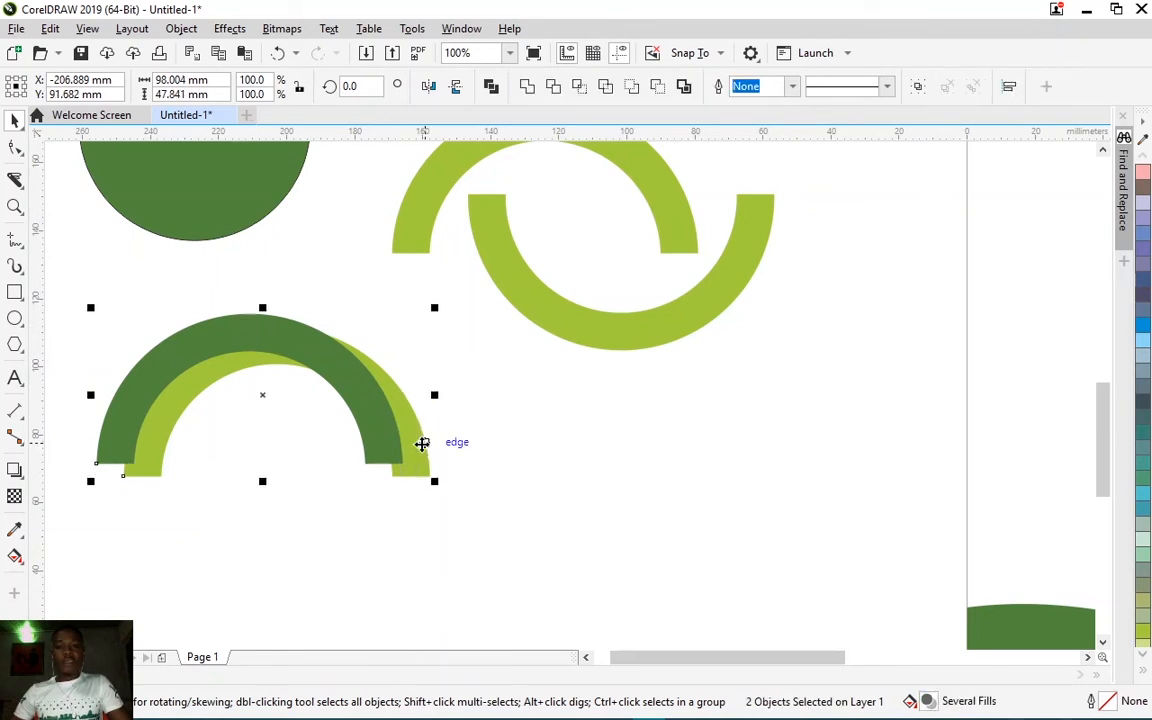
{"action": "left_click", "coordinate": [561, 92]}
{"action": "left_click", "coordinate": [524, 415]}
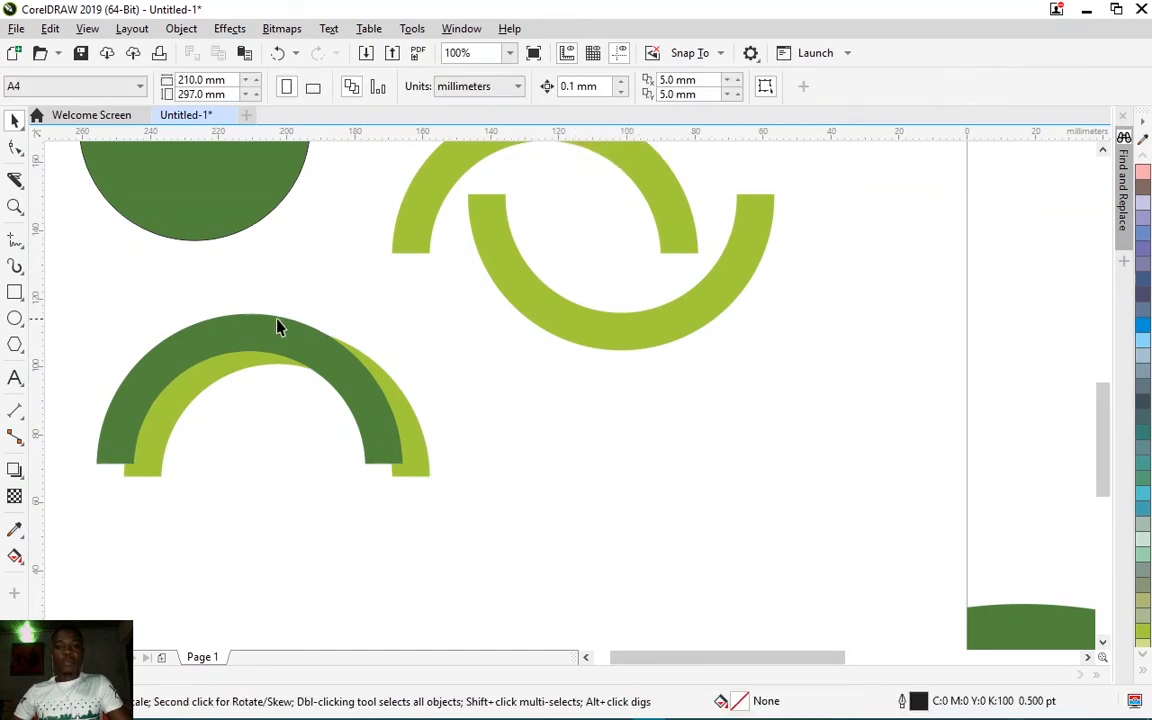
Step: Move the dark green half-ring clear of the trimmed chartreuse shape and shift that shape slightly up and right
{"action": "left_click_drag", "start_coordinate": [278, 343], "coordinate": [611, 486]}
{"action": "scroll", "coordinate": [350, 395], "scroll_direction": "down", "scroll_amount": 2}
{"action": "scroll", "coordinate": [395, 386], "scroll_direction": "up", "scroll_amount": 2}
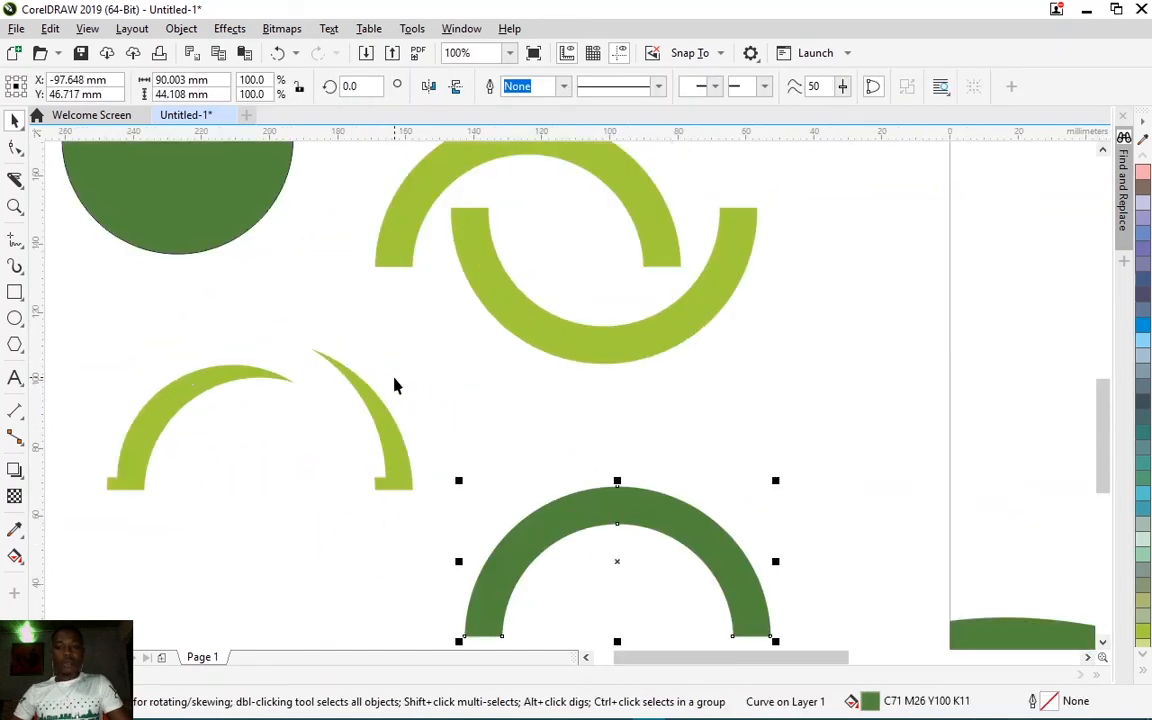
{"action": "left_click", "coordinate": [379, 424]}
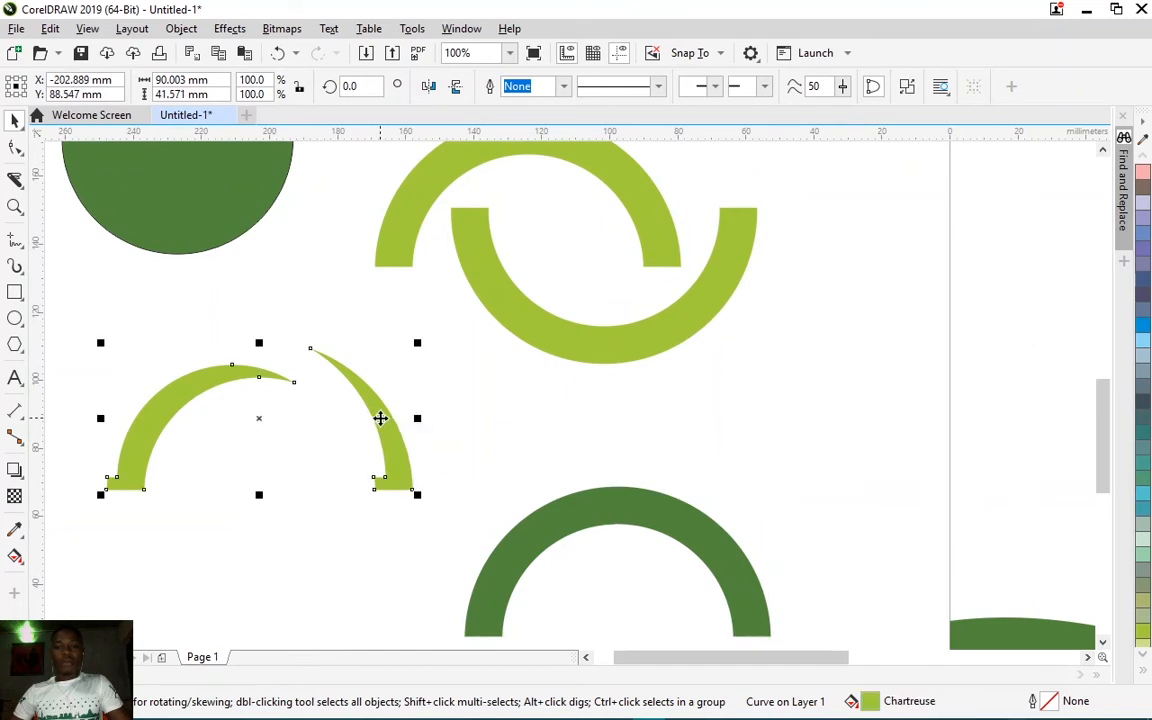
{"action": "left_click_drag", "start_coordinate": [386, 431], "coordinate": [427, 395]}
{"action": "left_click", "coordinate": [425, 378]}
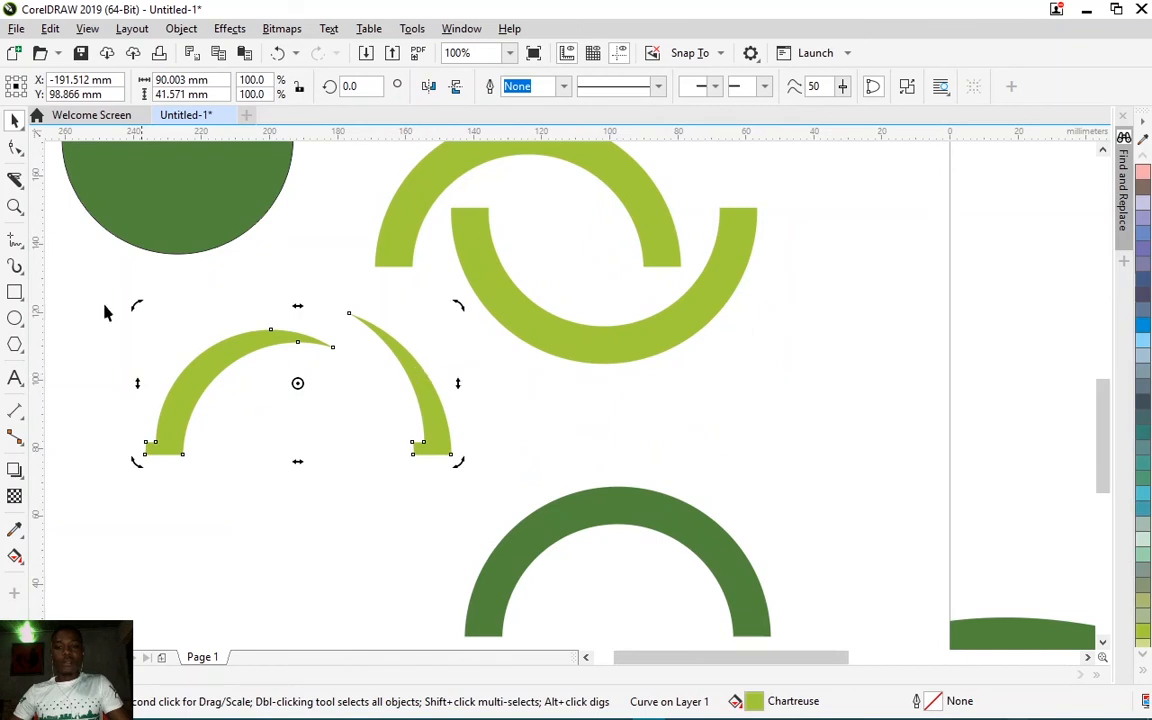
Step: Delete all nodes of the trimmed shape's left piece, keeping only the right crescent
{"action": "left_click", "coordinate": [15, 148]}
{"action": "left_click_drag", "start_coordinate": [68, 301], "coordinate": [339, 496]}
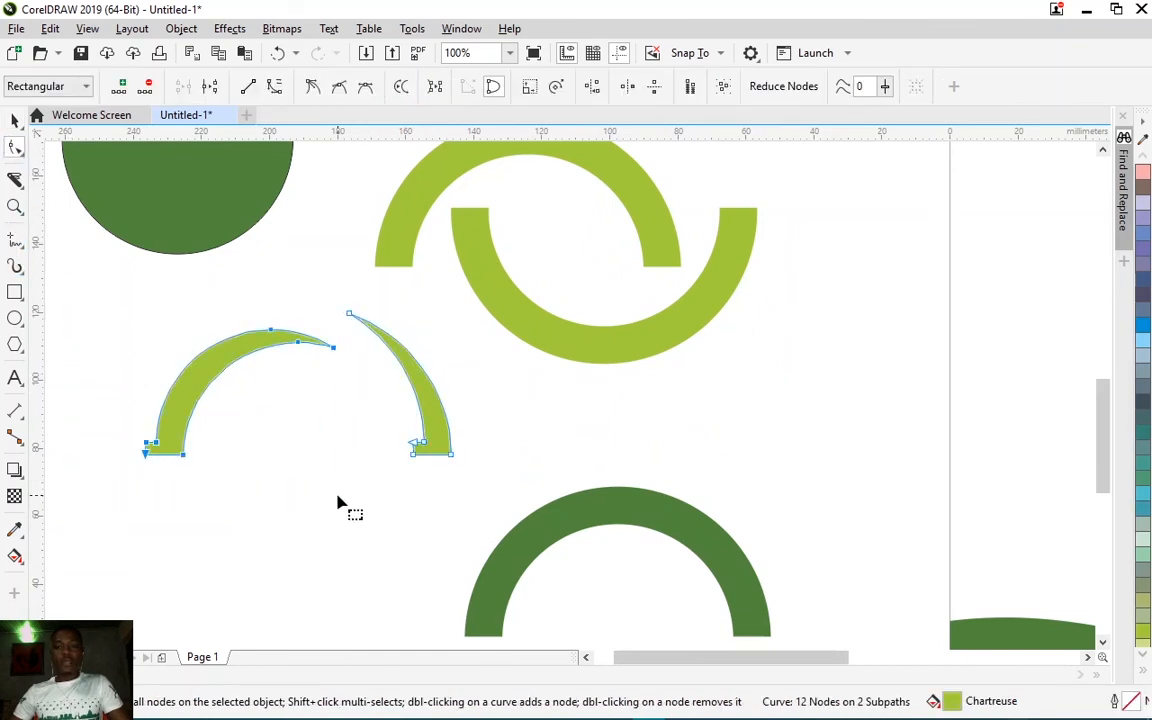
{"action": "key", "text": "Delete"}
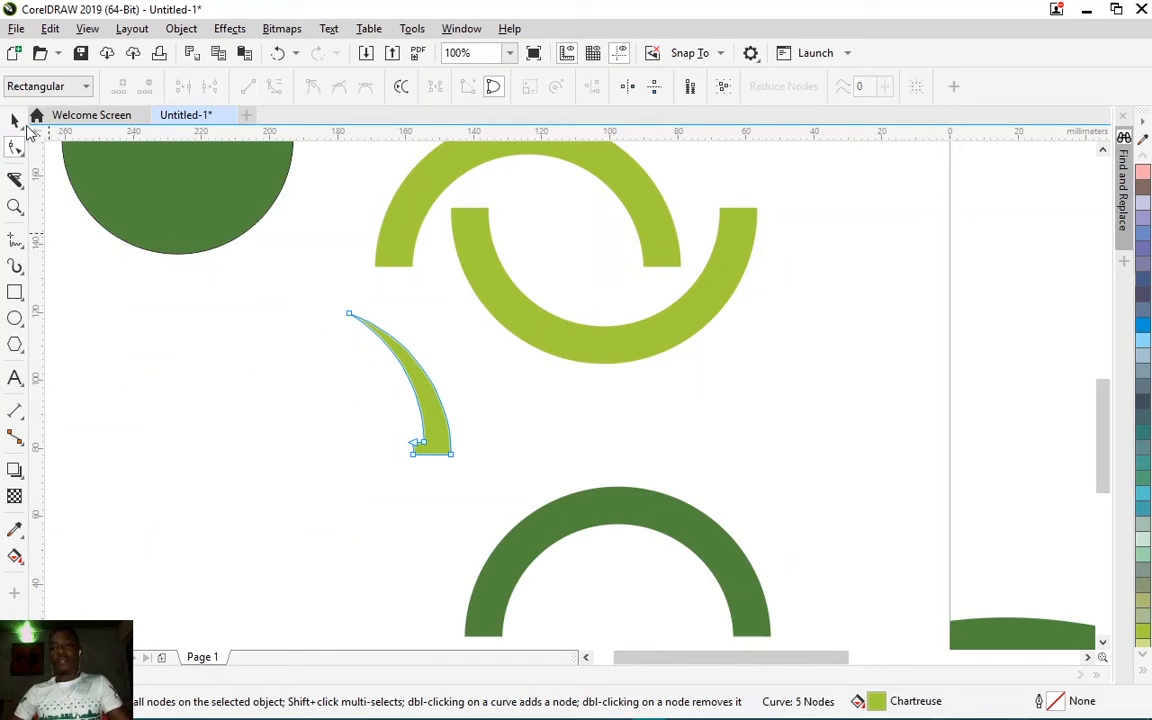
Step: Move the crescent against the outer right side of the upper half-ring, leaving a narrow gap between them
{"action": "left_click", "coordinate": [15, 120]}
{"action": "left_click_drag", "start_coordinate": [432, 406], "coordinate": [790, 272]}
{"action": "scroll", "coordinate": [790, 272], "scroll_direction": "down", "scroll_amount": 3}
{"action": "scroll", "coordinate": [694, 290], "scroll_direction": "up", "scroll_amount": 3}
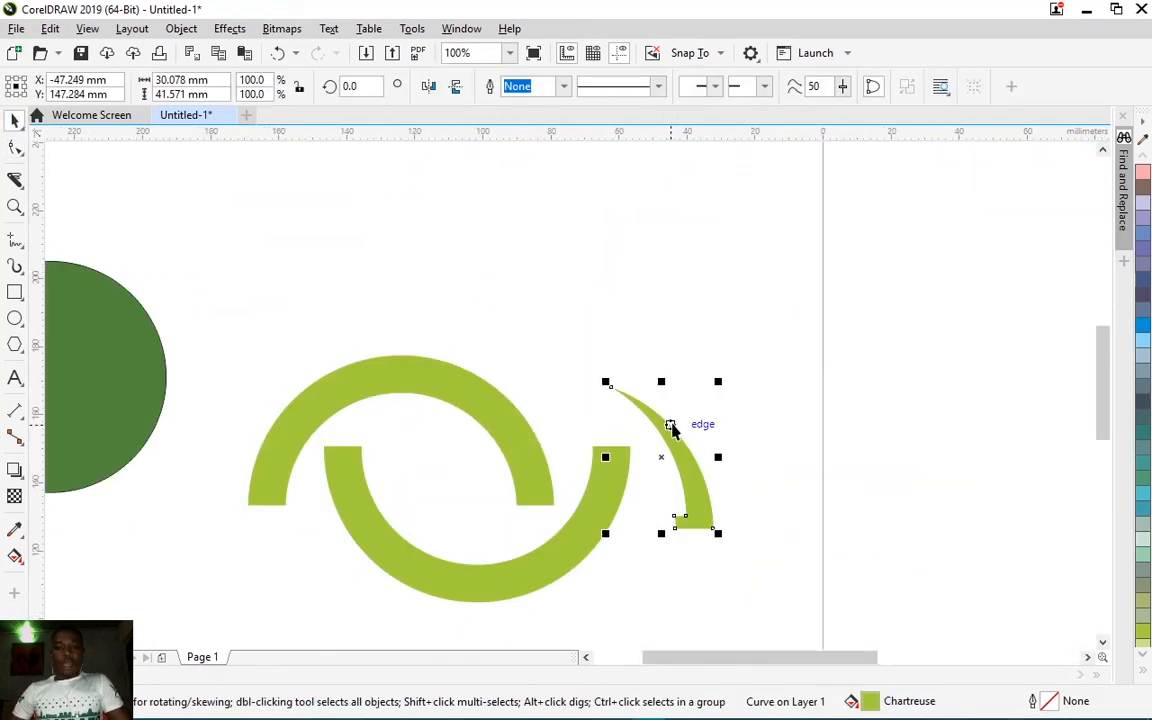
{"action": "left_click_drag", "start_coordinate": [668, 428], "coordinate": [548, 406]}
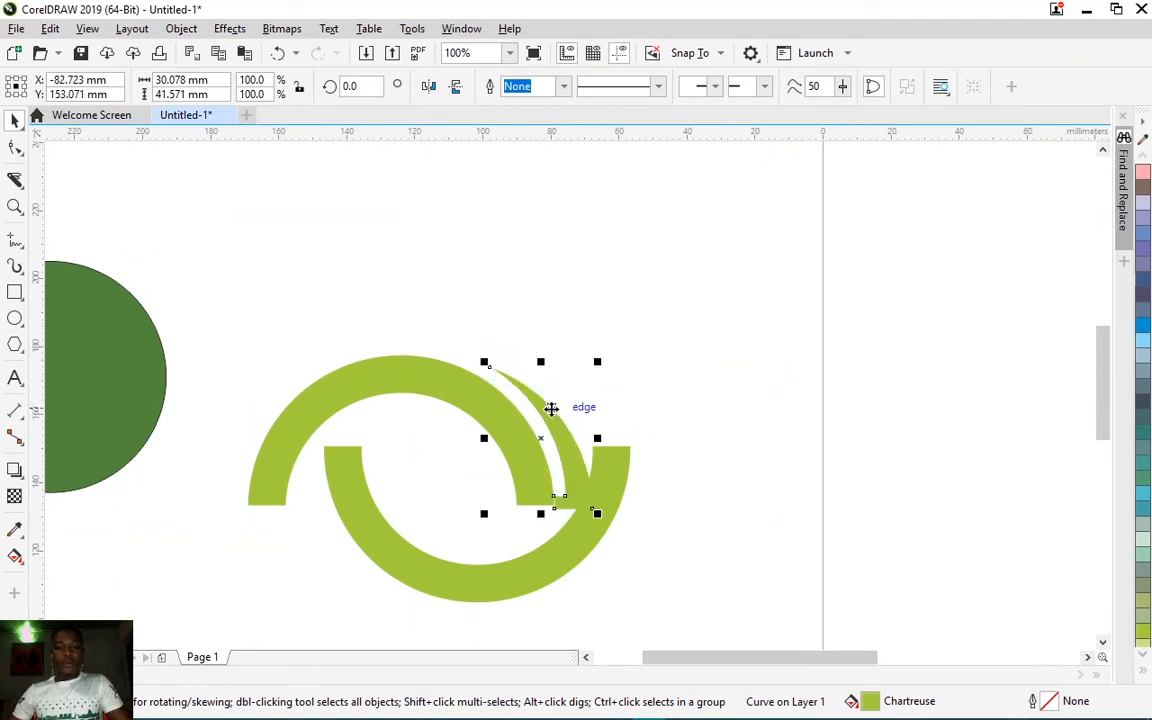
Step: Scale the upper half-ring and crescent together to about 71.5 x 31.9 mm and place them over the lower half-ring's left end
{"action": "left_click", "coordinate": [558, 476], "text": "shift"}
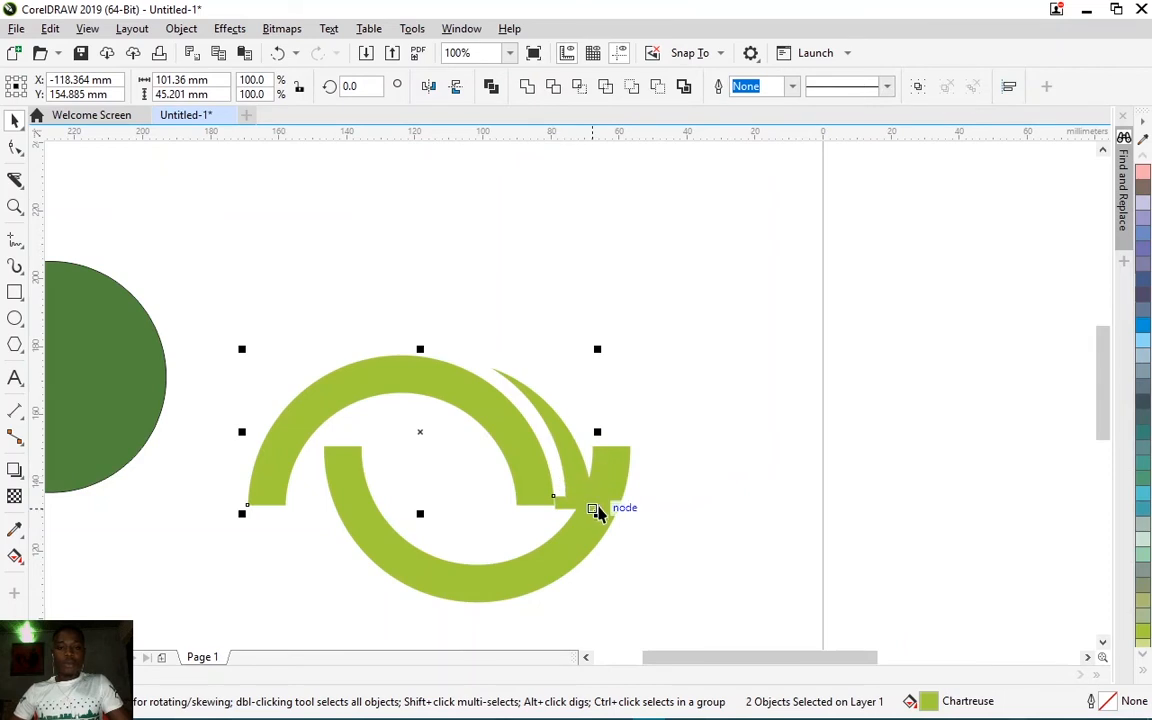
{"action": "left_click_drag", "start_coordinate": [598, 514], "coordinate": [517, 480]}
{"action": "scroll", "coordinate": [403, 335], "scroll_direction": "down", "scroll_amount": 2}
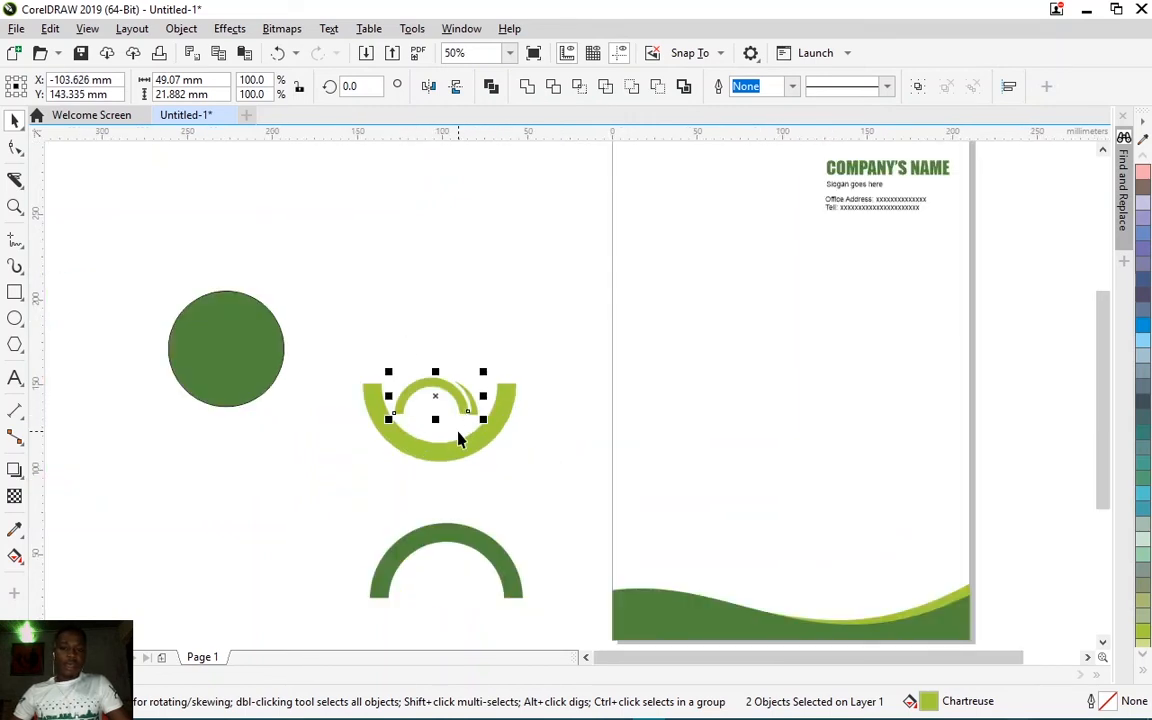
{"action": "scroll", "coordinate": [460, 440], "scroll_direction": "up", "scroll_amount": 2}
{"action": "left_click_drag", "start_coordinate": [460, 355], "coordinate": [491, 417]}
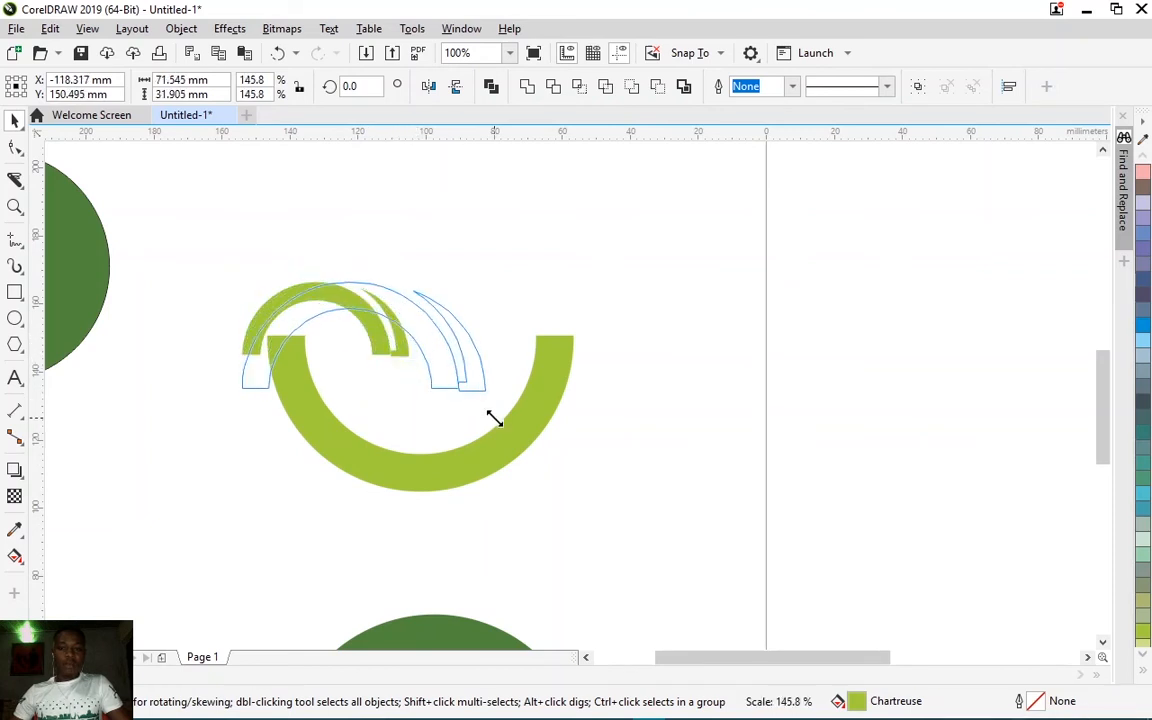
{"action": "left_click_drag", "start_coordinate": [437, 386], "coordinate": [389, 351]}
Step: Fill the crescent alone with the dark green C71 M26 Y100 K11
{"action": "left_click", "coordinate": [467, 303]}
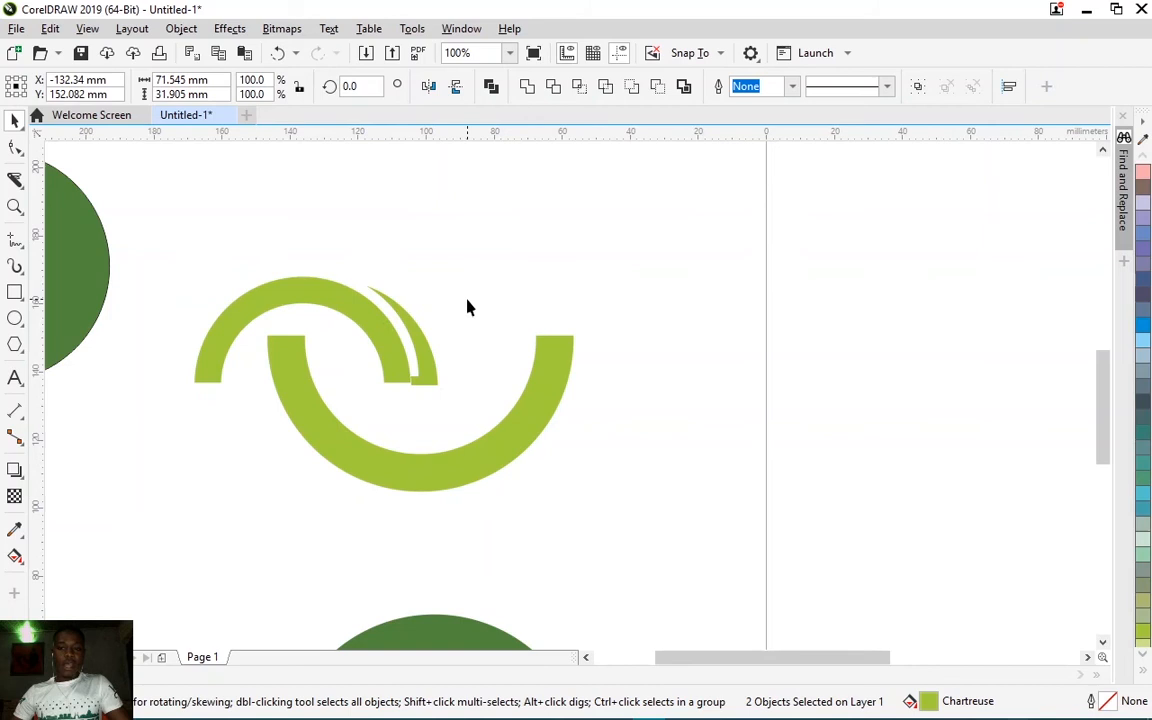
{"action": "left_click", "coordinate": [424, 373]}
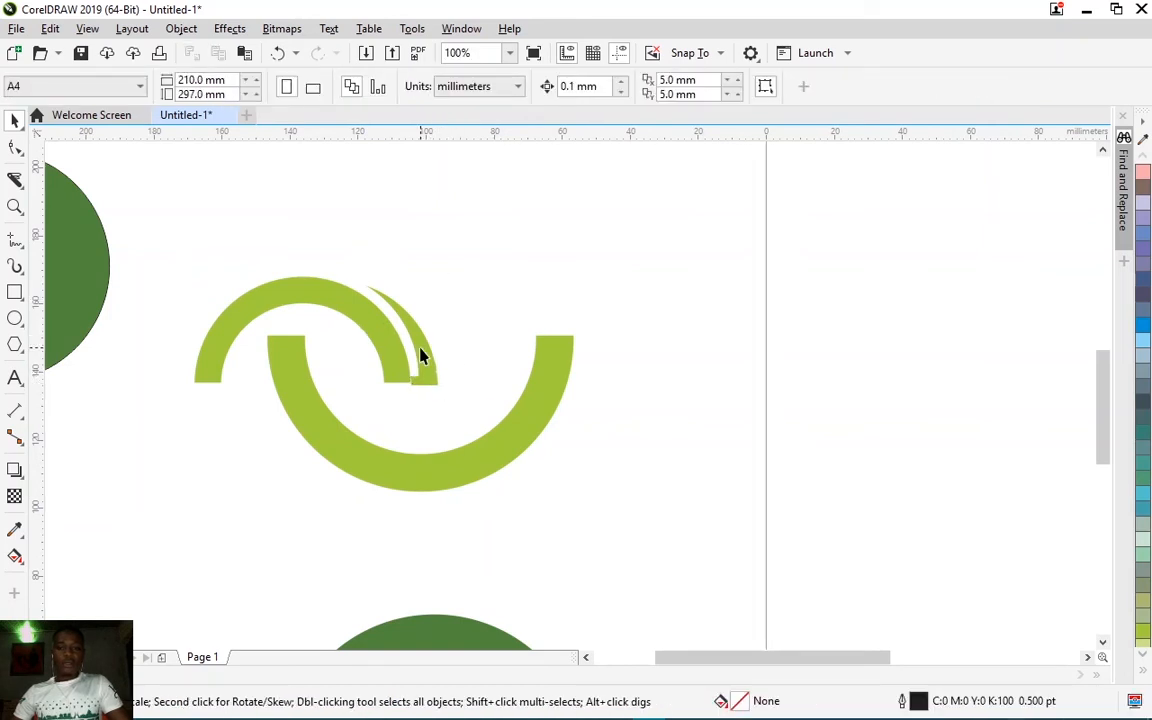
{"action": "left_click", "coordinate": [419, 355]}
{"action": "left_click", "coordinate": [132, 676]}
{"action": "left_click", "coordinate": [248, 541]}
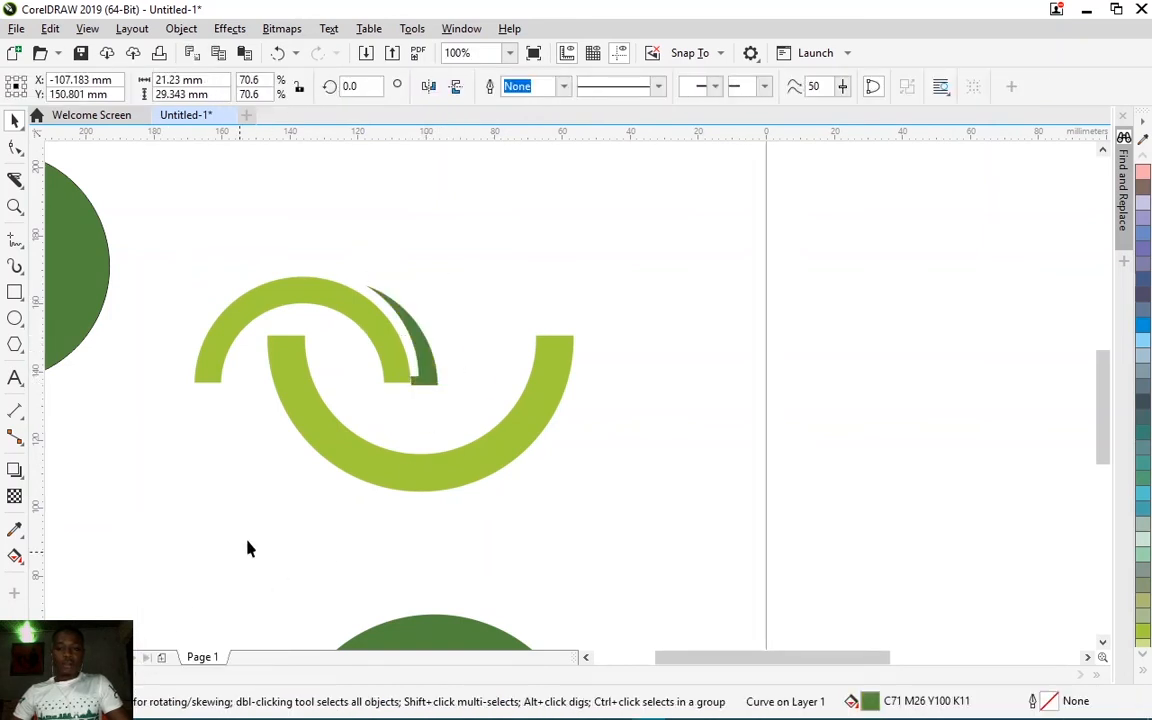
{"action": "left_click", "coordinate": [306, 397]}
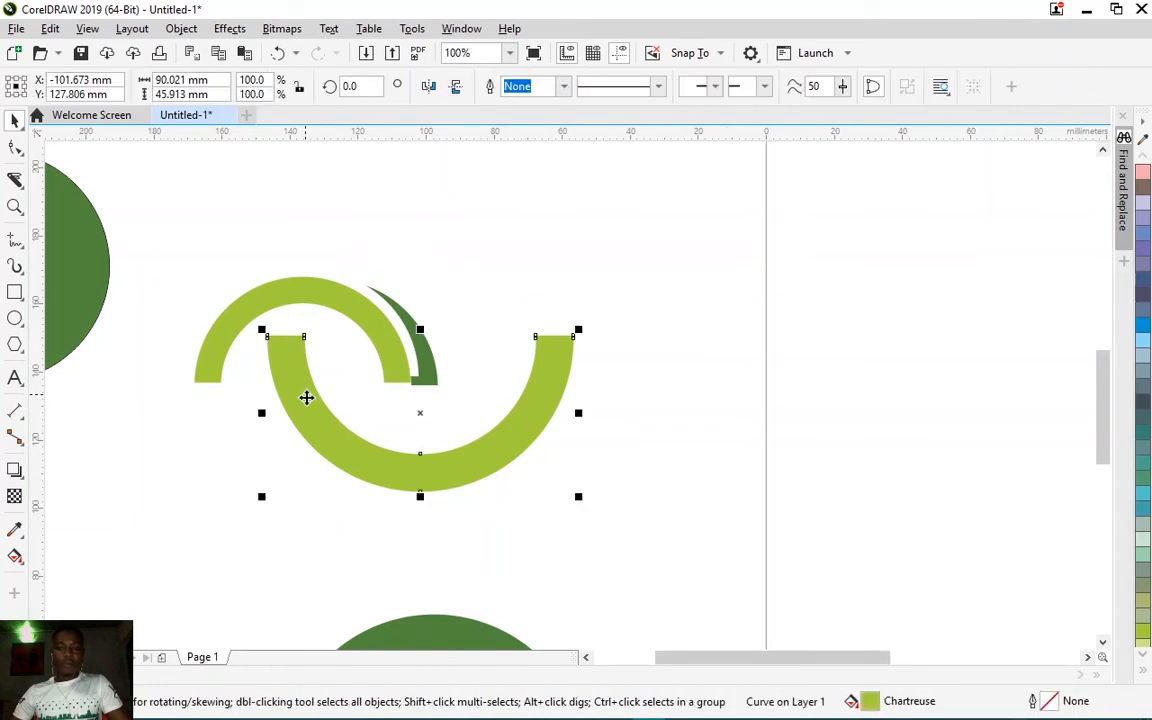
{"action": "left_click", "coordinate": [595, 436]}
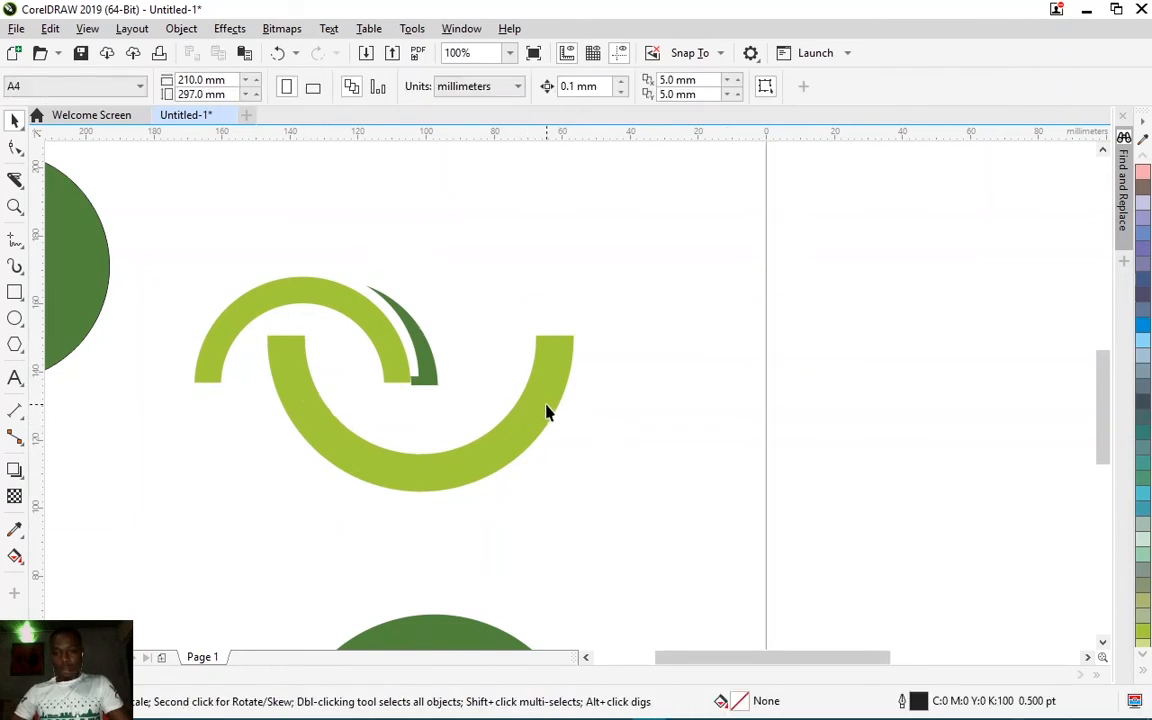
{"action": "left_click", "coordinate": [546, 404]}
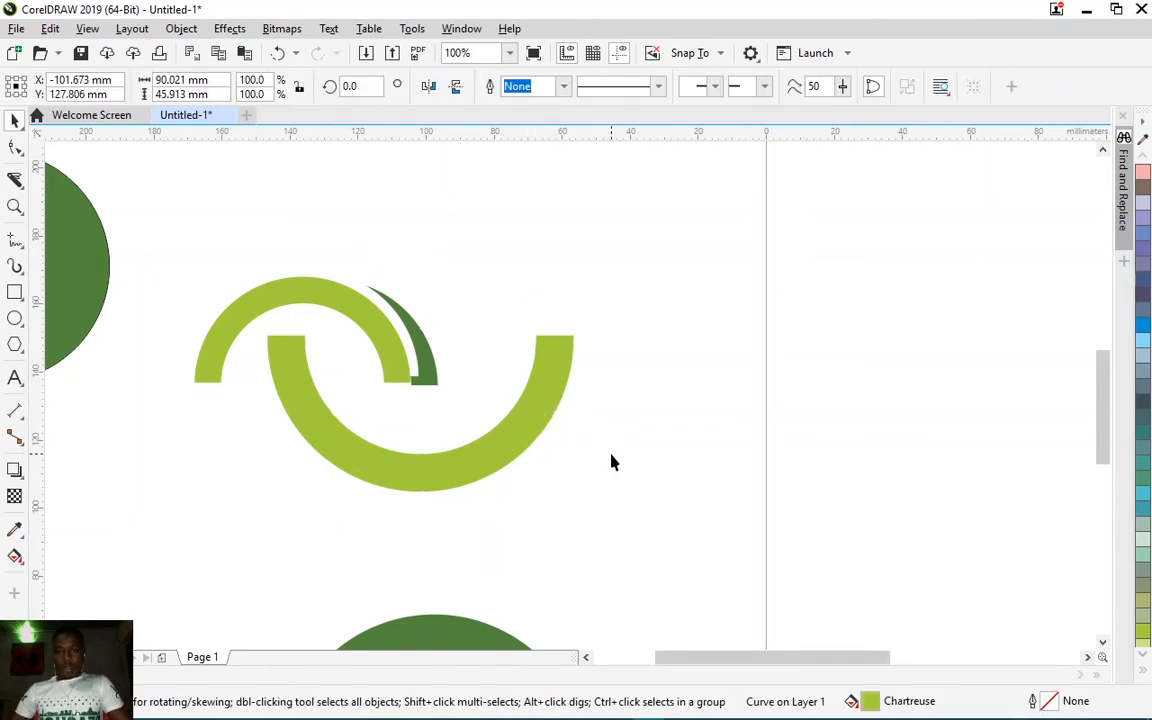
{"action": "left_click", "coordinate": [609, 460]}
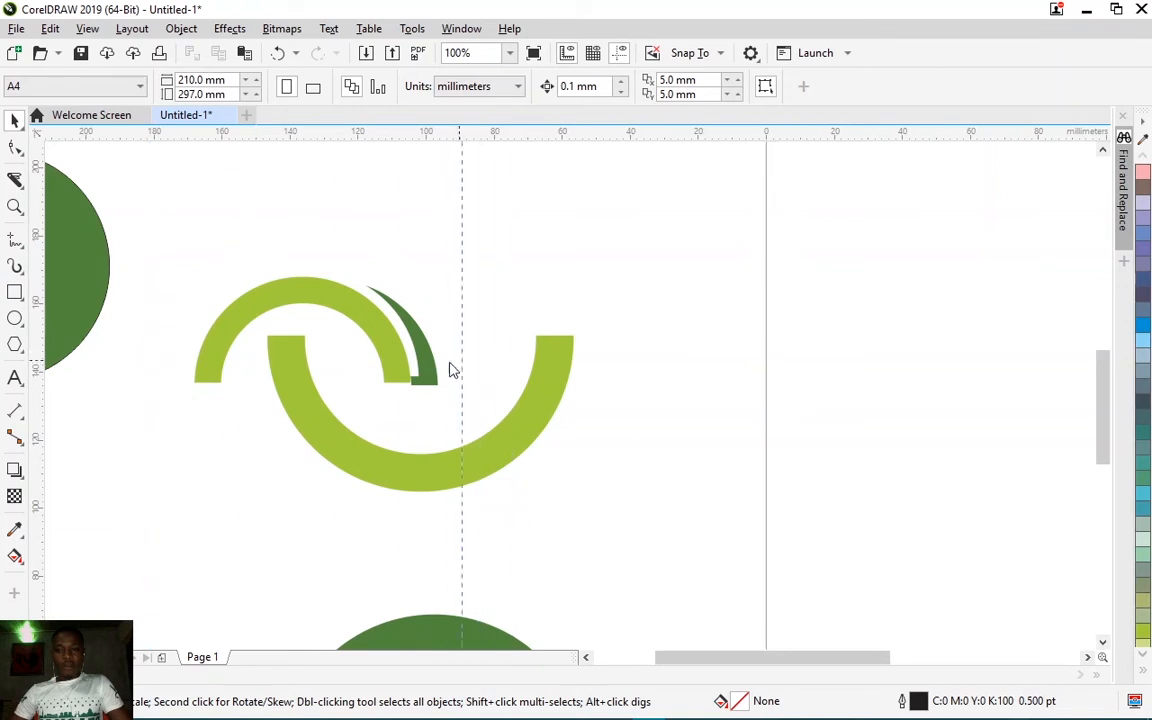
Step: Place a single vertical guideline along the right edge of the dark green crescent
{"action": "left_click_drag", "start_coordinate": [441, 376], "coordinate": [441, 476]}
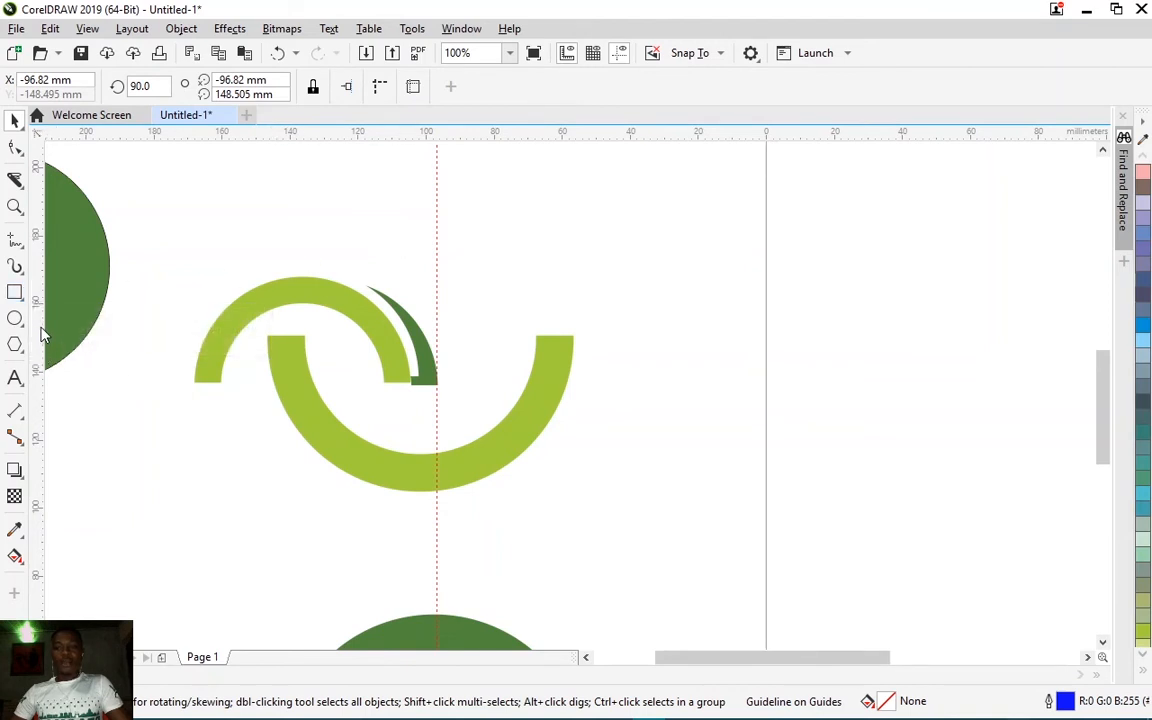
{"action": "left_click_drag", "start_coordinate": [43, 330], "coordinate": [573, 317]}
{"action": "key", "text": "ctrl+z"}
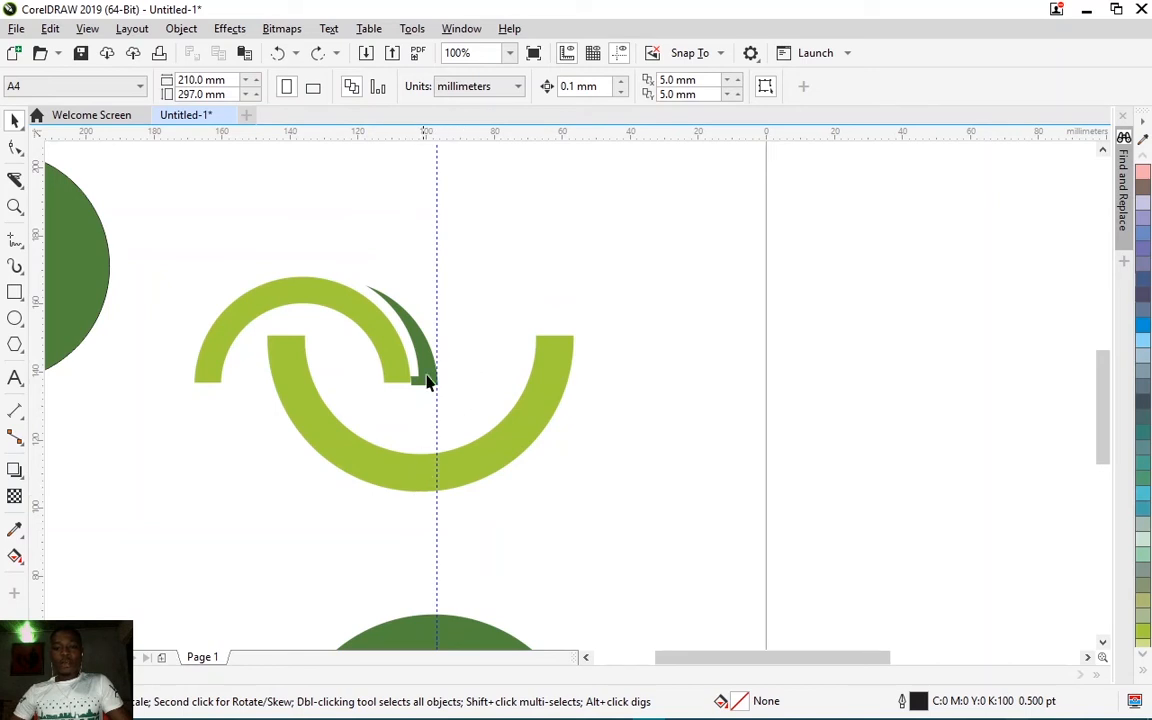
Step: Draw a rectangle about 53 x 77 mm from the guideline rightward, covering the right part of the large lower half-ring
{"action": "left_click", "coordinate": [14, 292]}
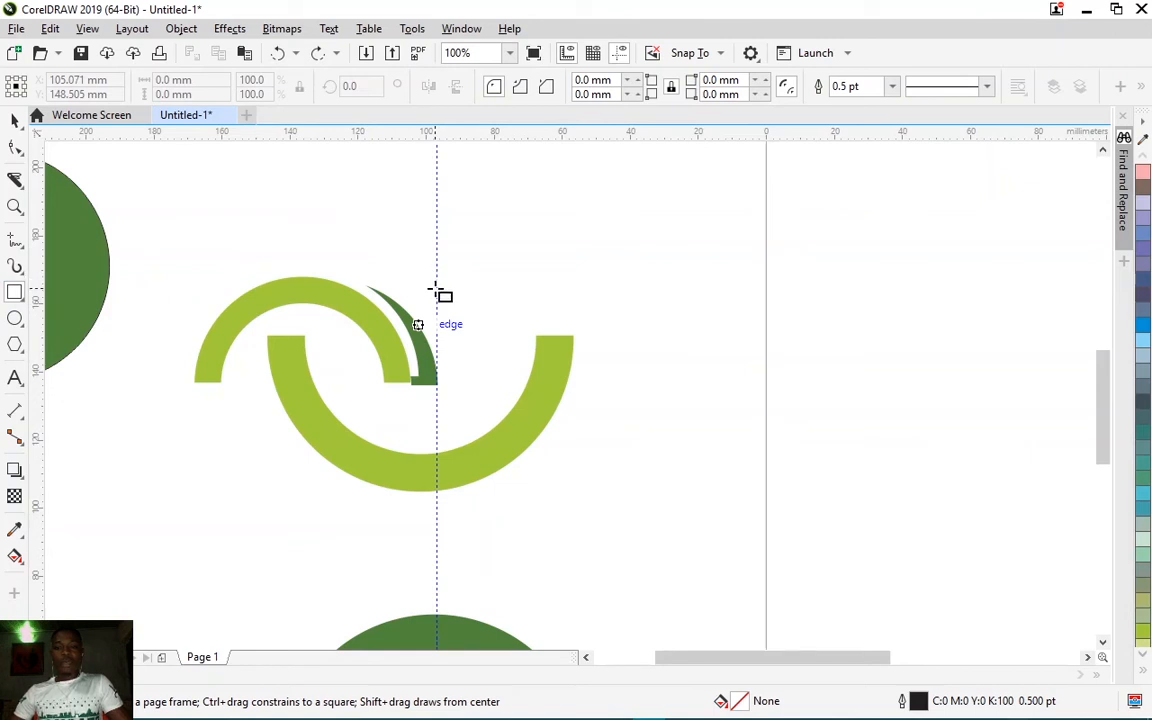
{"action": "left_click_drag", "start_coordinate": [436, 290], "coordinate": [617, 549]}
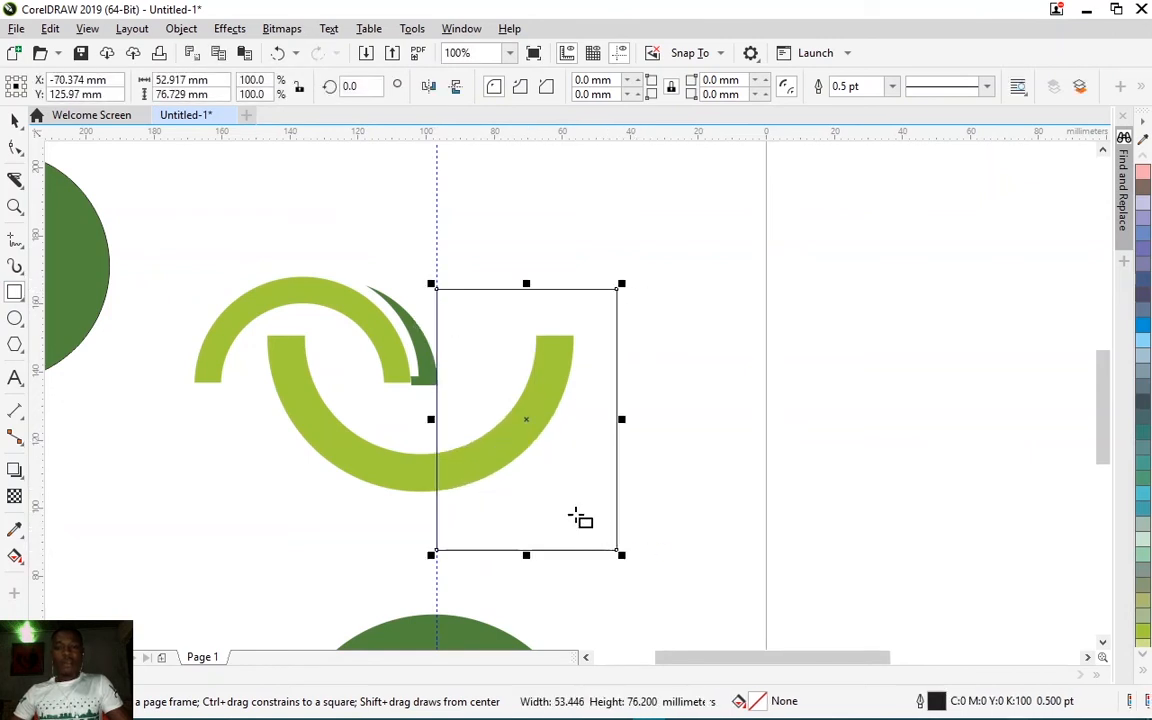
Step: Trim the large lower half-ring with the overlapping rectangle and delete the rectangle
{"action": "left_click", "coordinate": [15, 119]}
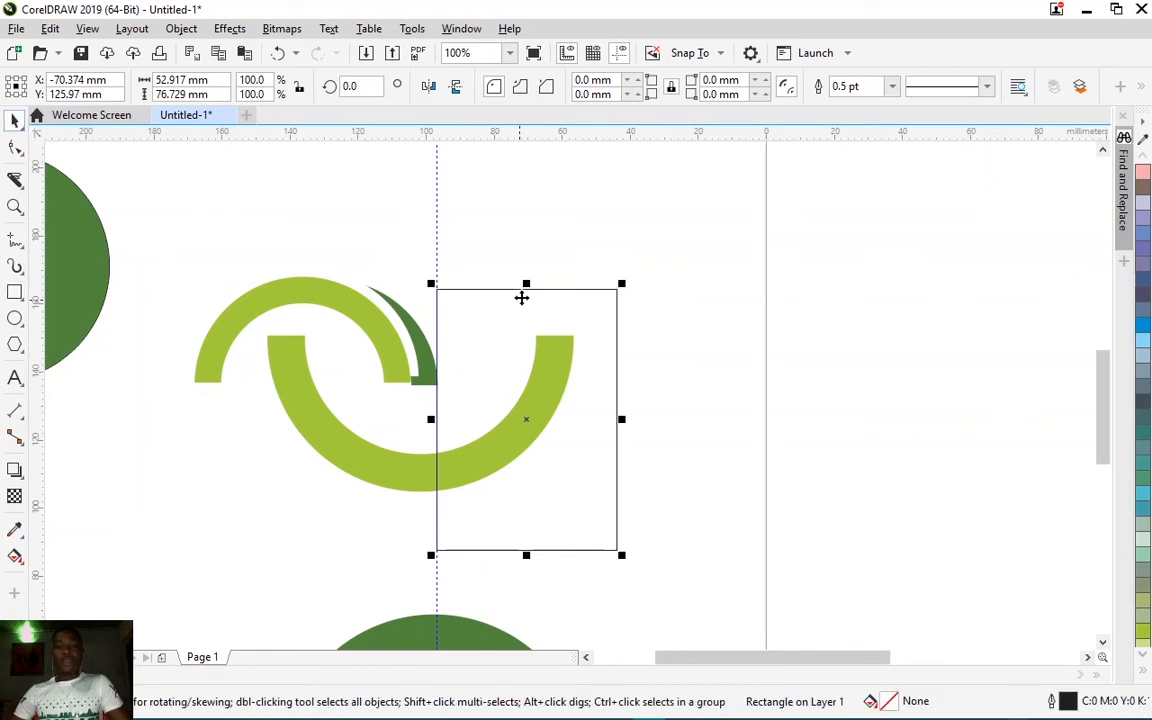
{"action": "left_click", "coordinate": [312, 418], "text": "shift"}
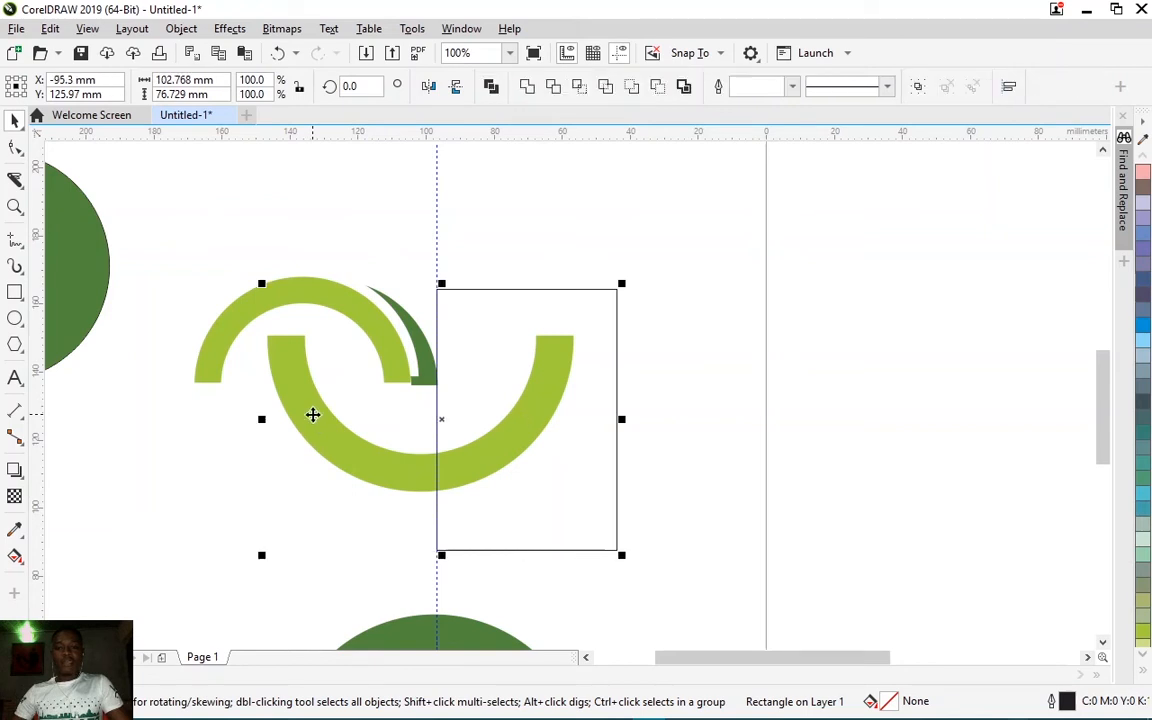
{"action": "left_click", "coordinate": [557, 89]}
{"action": "left_click", "coordinate": [550, 362]}
{"action": "key", "text": "Delete"}
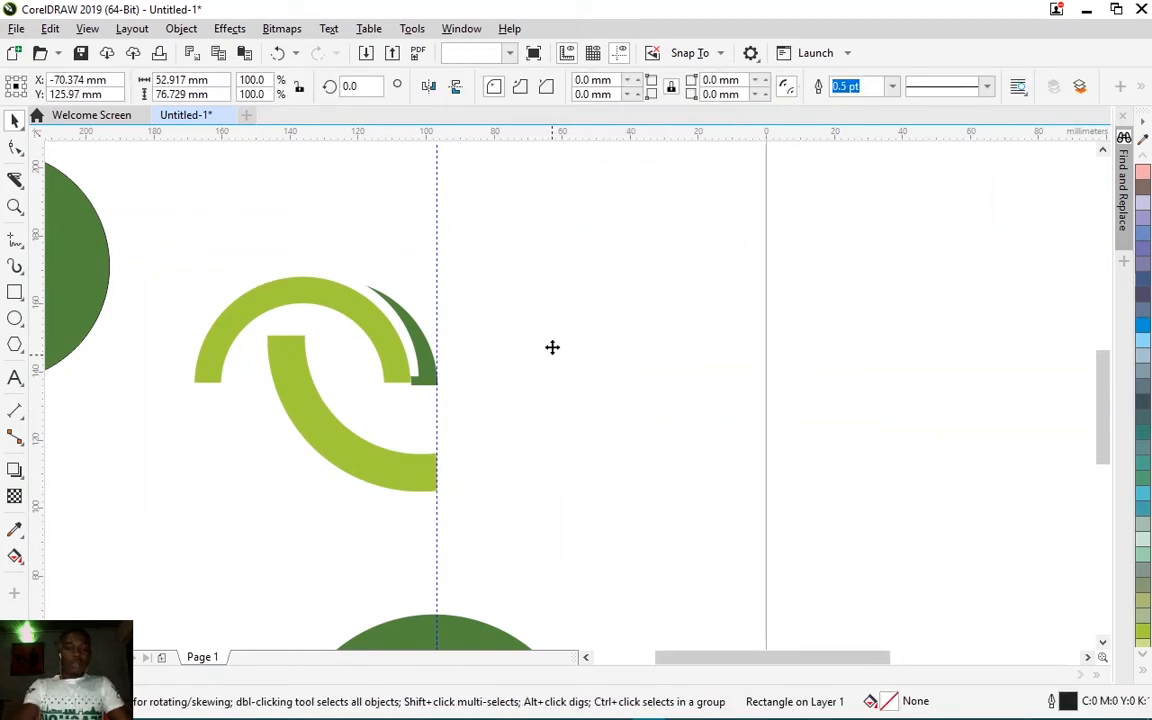
Step: Move the three logo pieces beside the page's left edge and delete the leftover dark green circles and half-ring
{"action": "left_click_drag", "start_coordinate": [175, 249], "coordinate": [510, 518]}
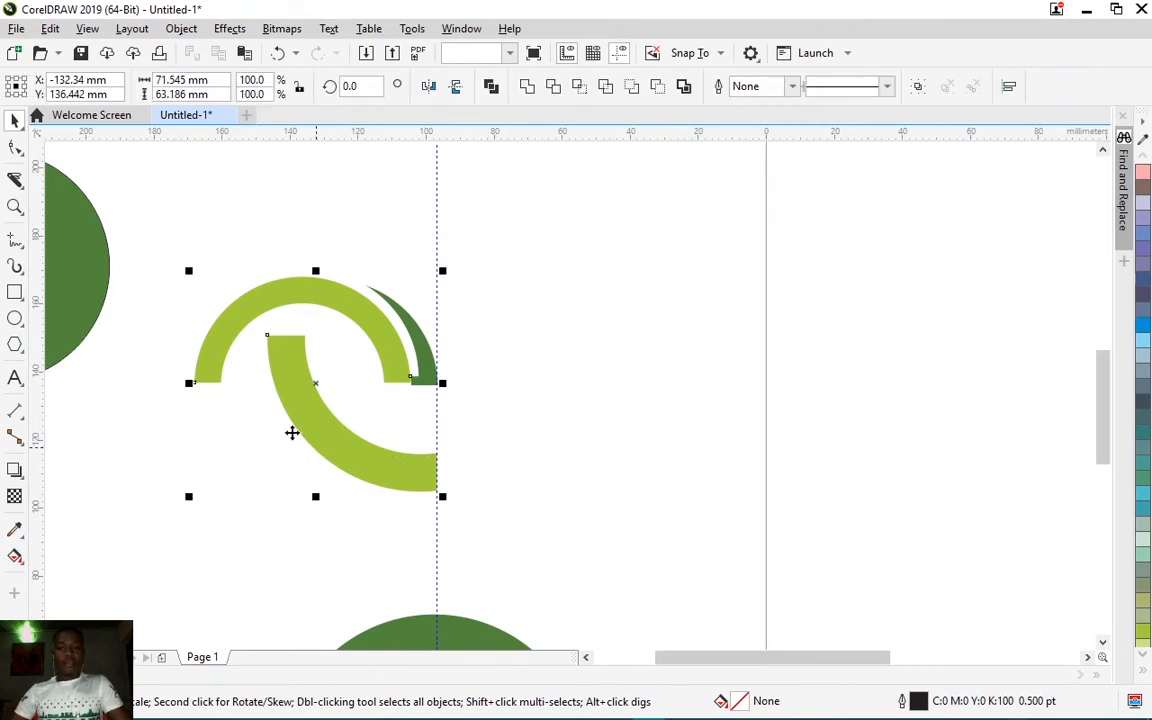
{"action": "left_click_drag", "start_coordinate": [293, 380], "coordinate": [601, 374]}
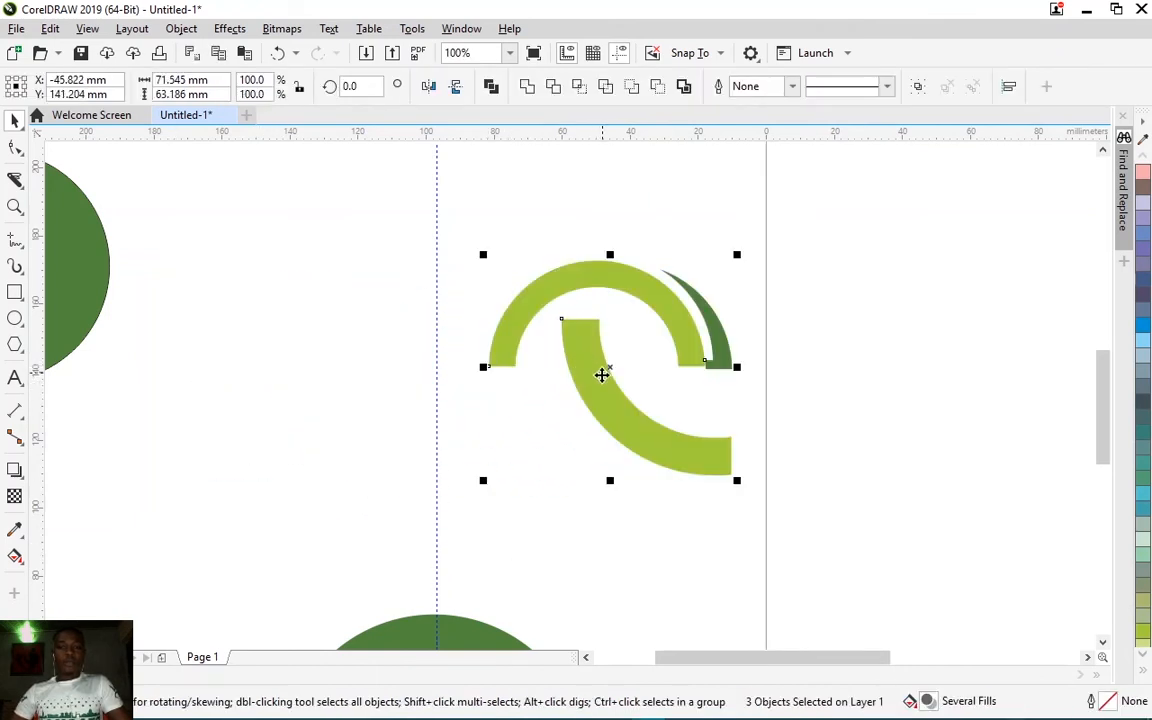
{"action": "scroll", "coordinate": [385, 278], "scroll_direction": "down", "scroll_amount": 2}
{"action": "left_click_drag", "start_coordinate": [239, 204], "coordinate": [419, 470]}
{"action": "key", "text": "Delete"}
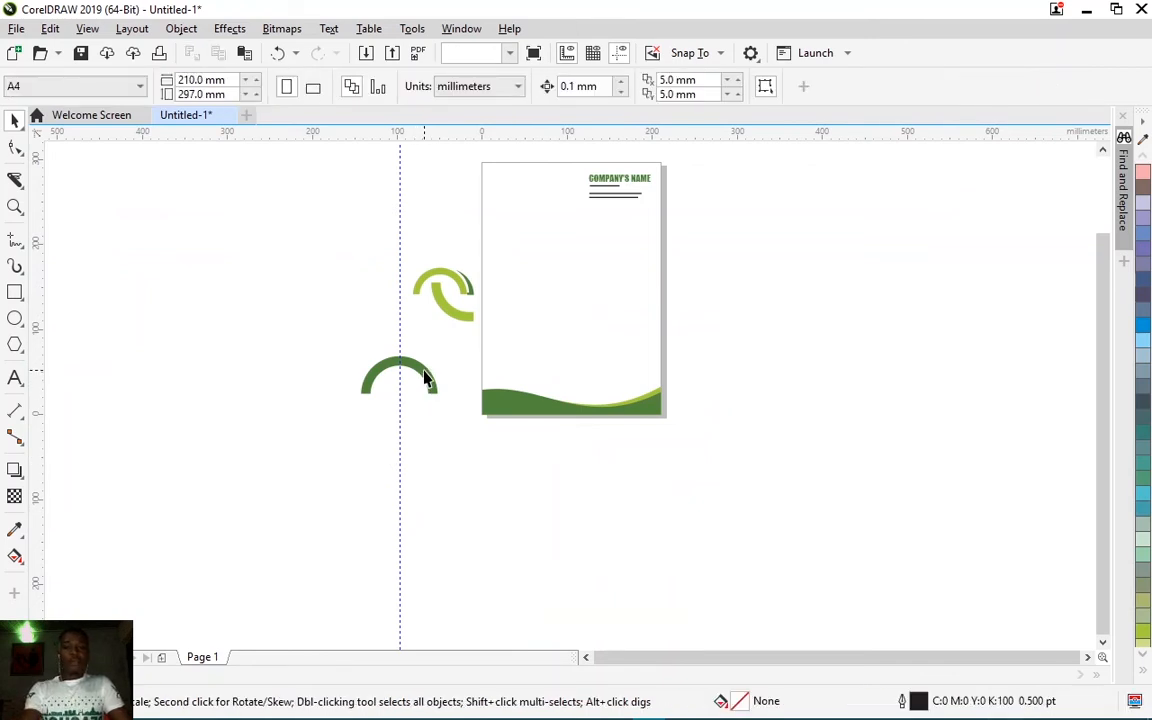
{"action": "left_click", "coordinate": [425, 378]}
{"action": "key", "text": "Delete"}
Step: Add a second vertical guideline at about X -259 mm and delete that guideline
{"action": "left_click", "coordinate": [401, 191]}
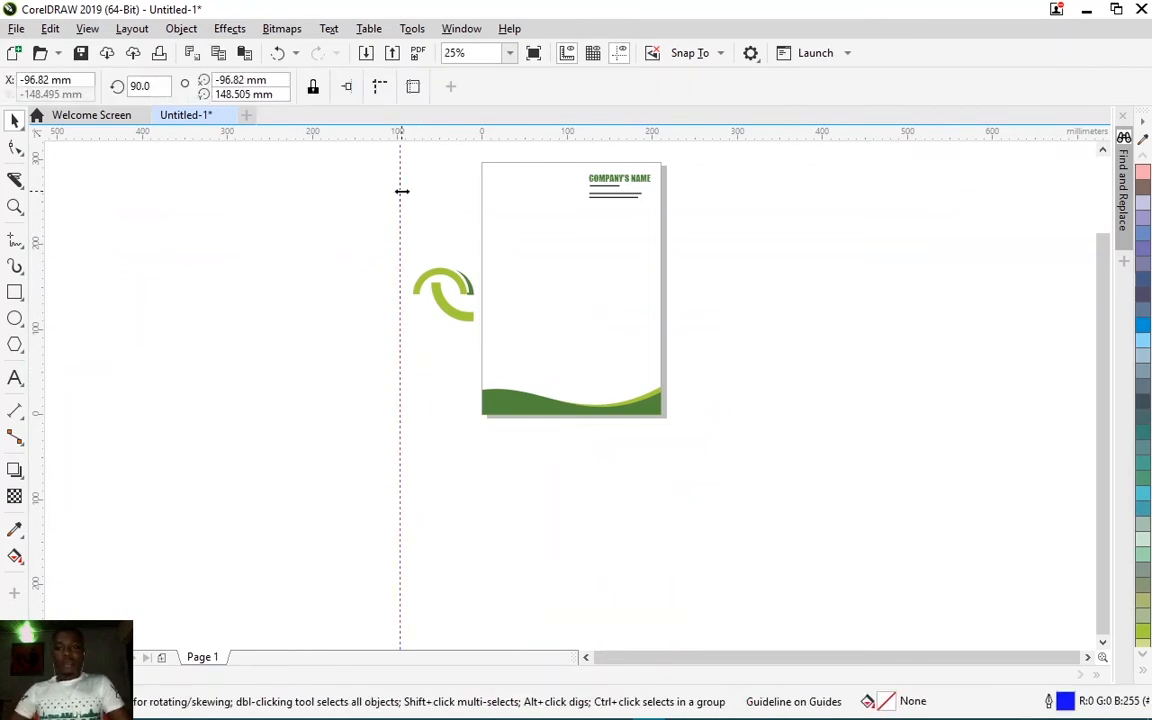
{"action": "left_click", "coordinate": [357, 221]}
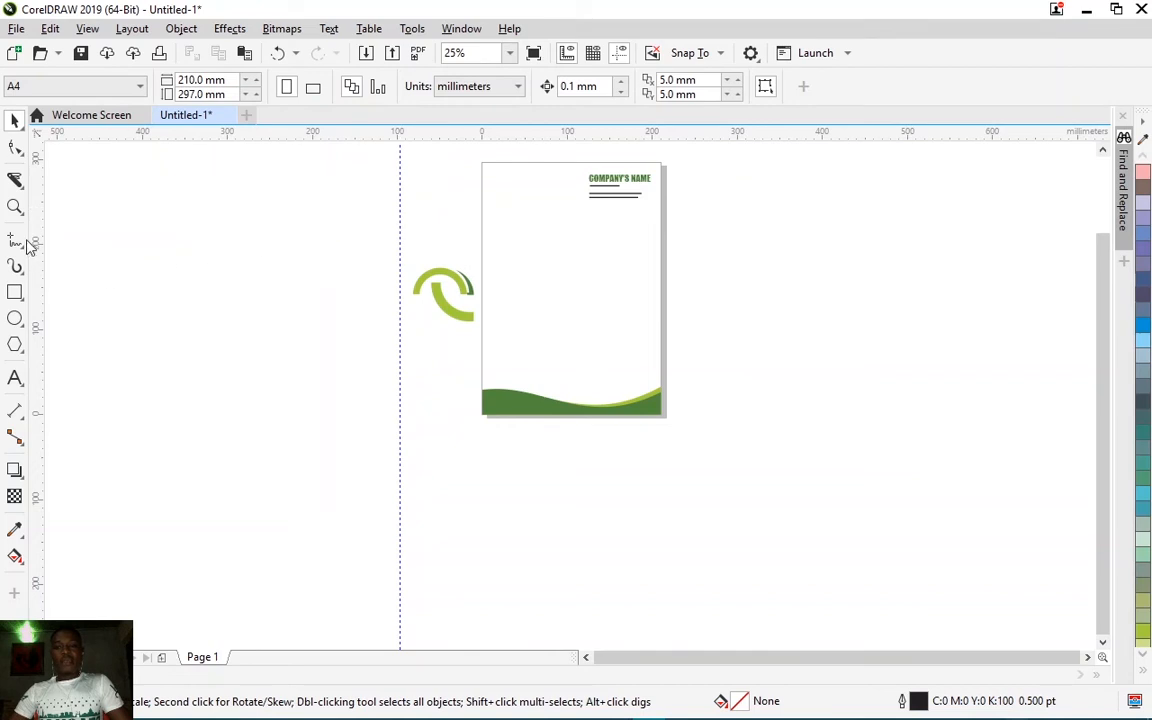
{"action": "left_click_drag", "start_coordinate": [62, 238], "coordinate": [263, 212]}
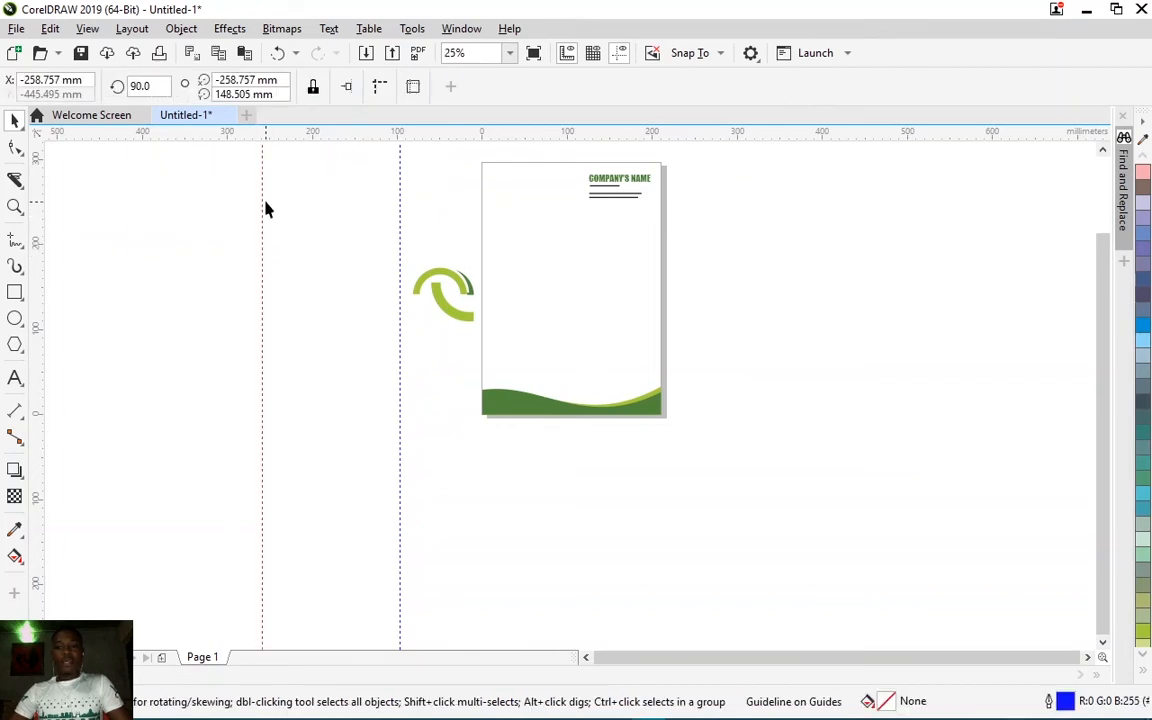
{"action": "left_click", "coordinate": [261, 191]}
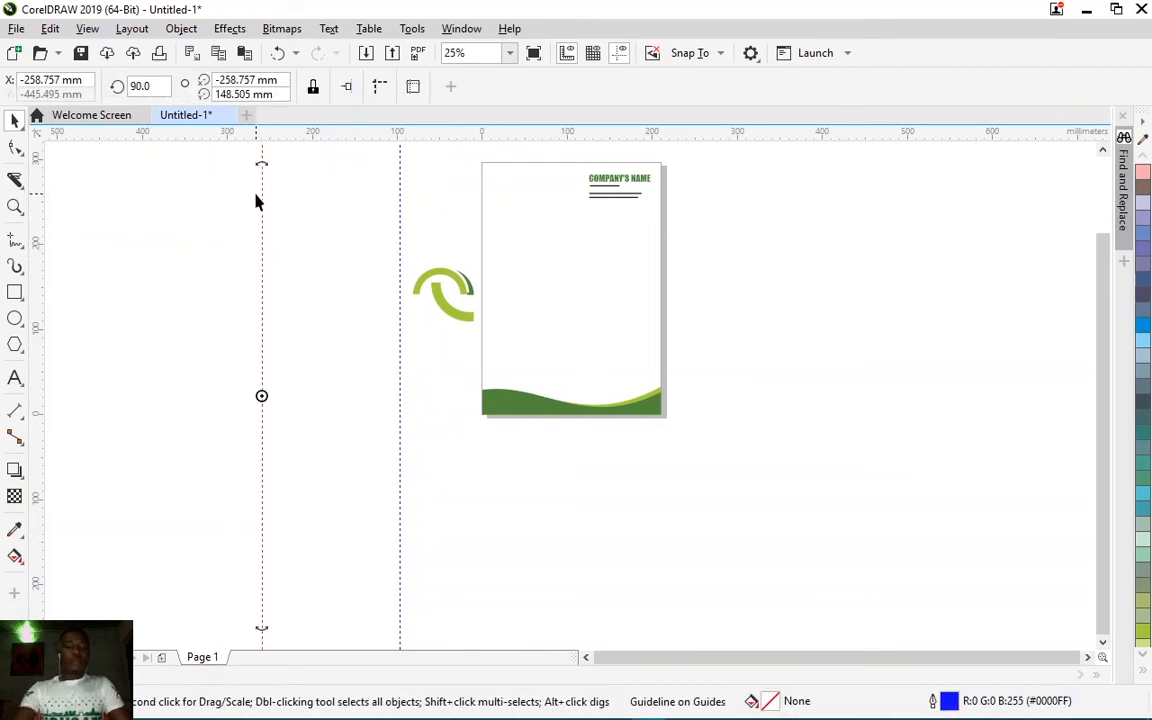
{"action": "key", "text": "Delete"}
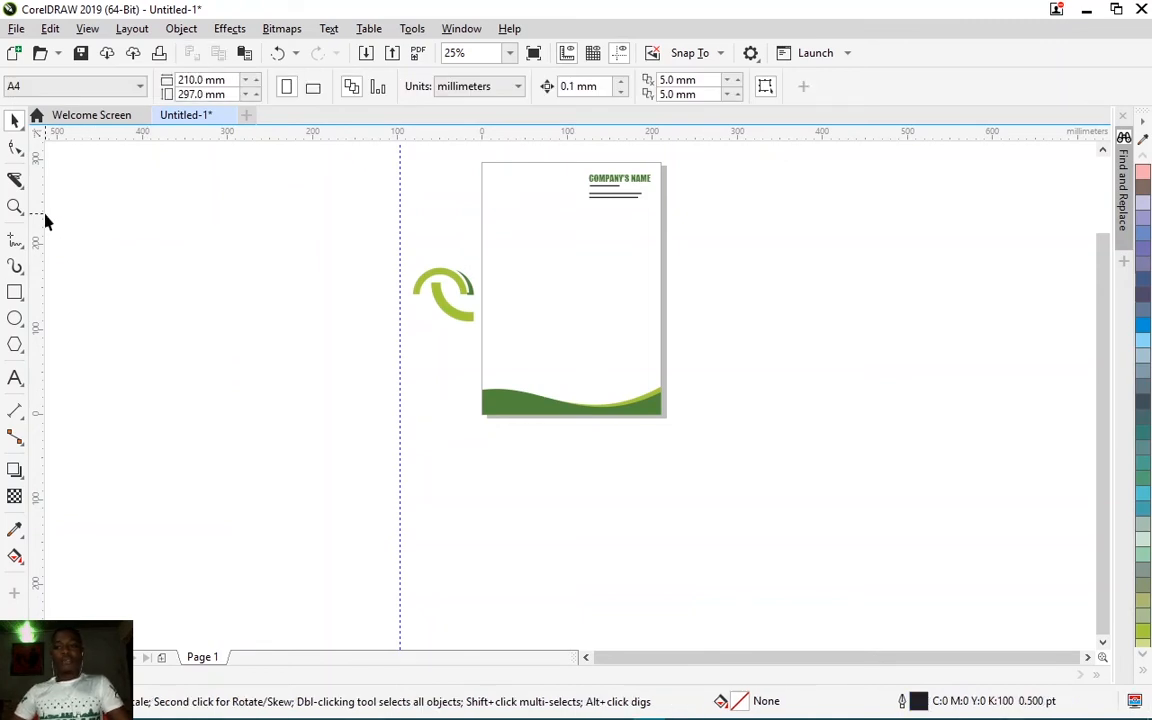
Step: Add vertical guidelines at about X -303 mm and X -223 mm and a horizontal guideline across the logo
{"action": "left_click_drag", "start_coordinate": [127, 241], "coordinate": [224, 251]}
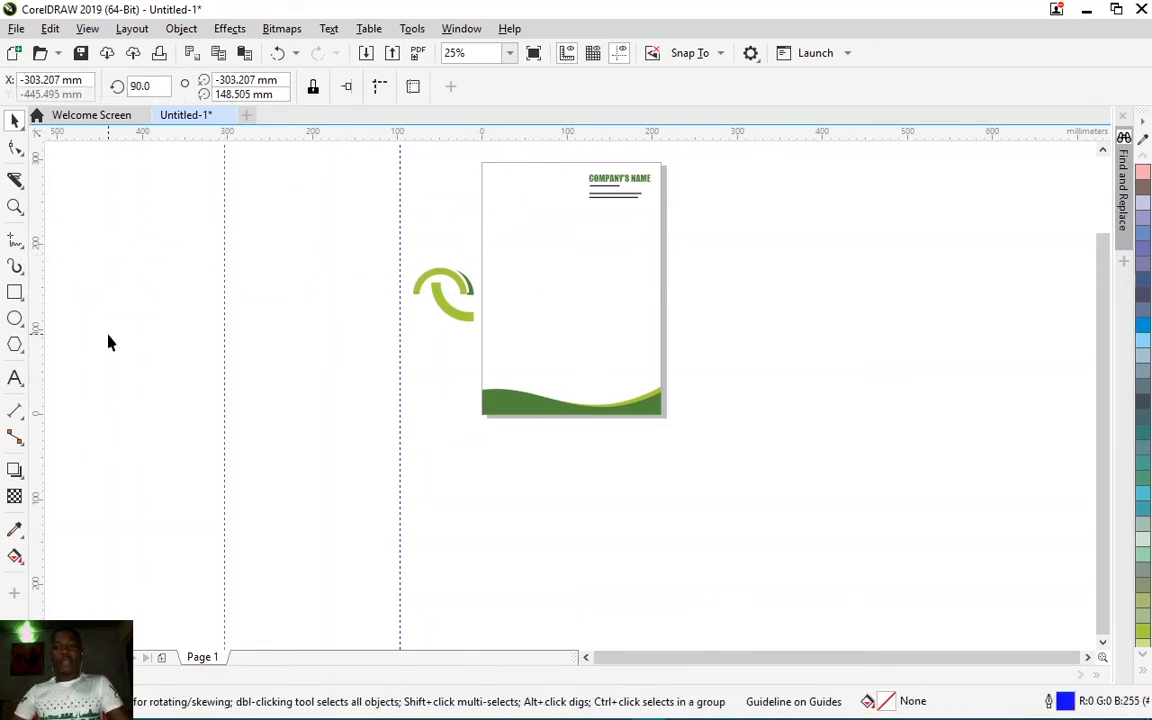
{"action": "left_click_drag", "start_coordinate": [108, 135], "coordinate": [80, 293]}
{"action": "left_click_drag", "start_coordinate": [239, 372], "coordinate": [293, 368]}
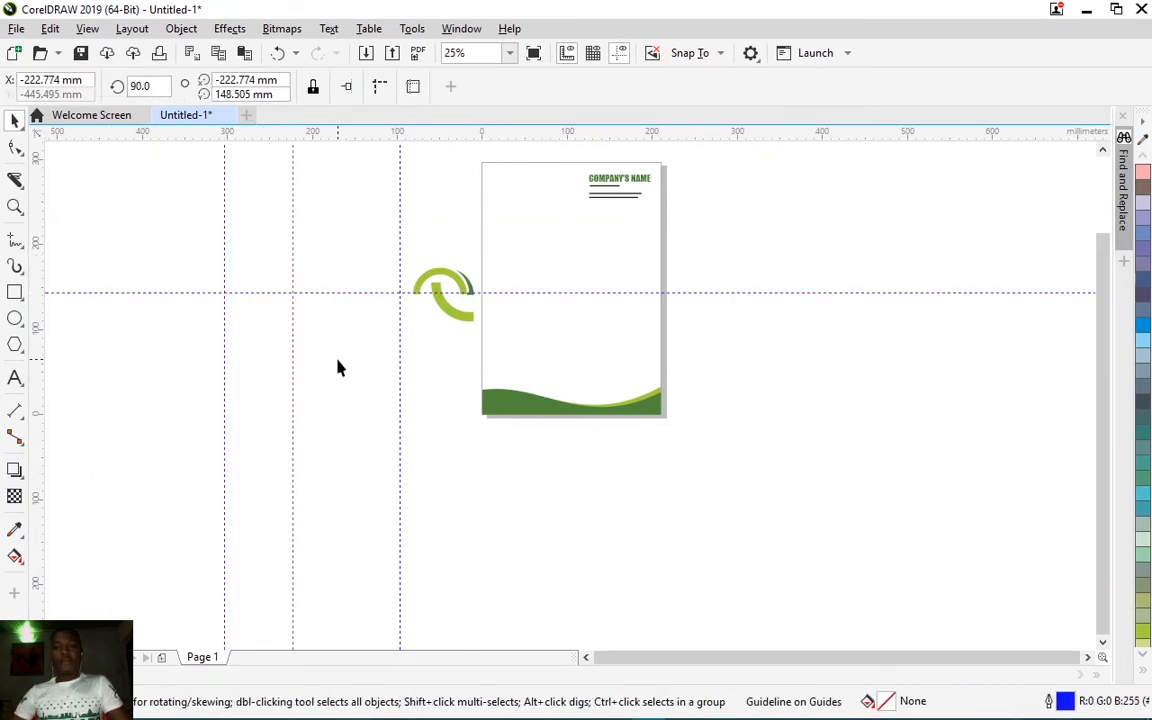
Step: Select all guidelines in the document at once and delete them
{"action": "left_click", "coordinate": [62, 30]}
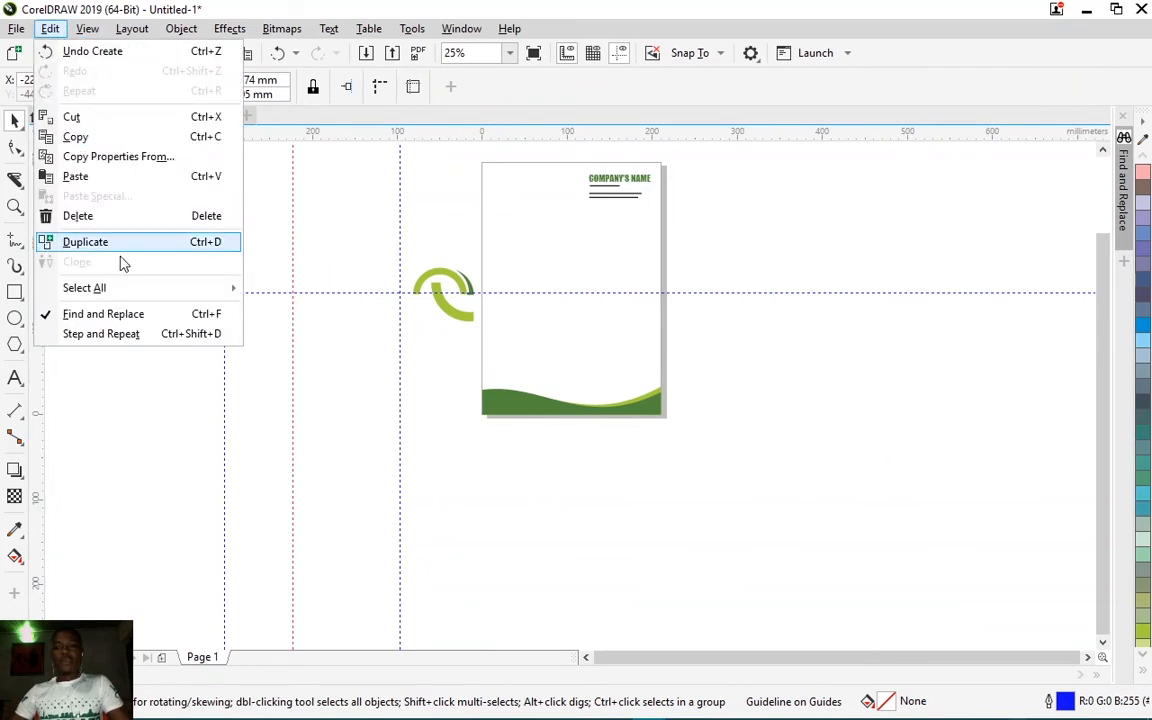
{"action": "mouse_move", "coordinate": [203, 295]}
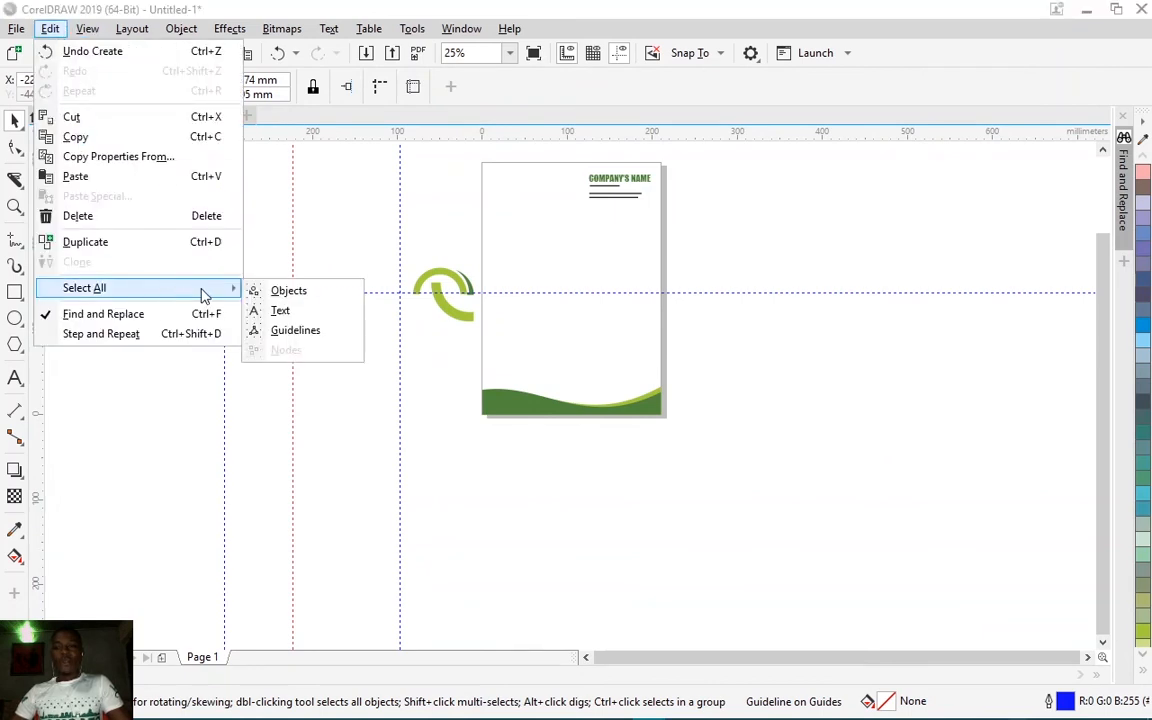
{"action": "left_click", "coordinate": [311, 333]}
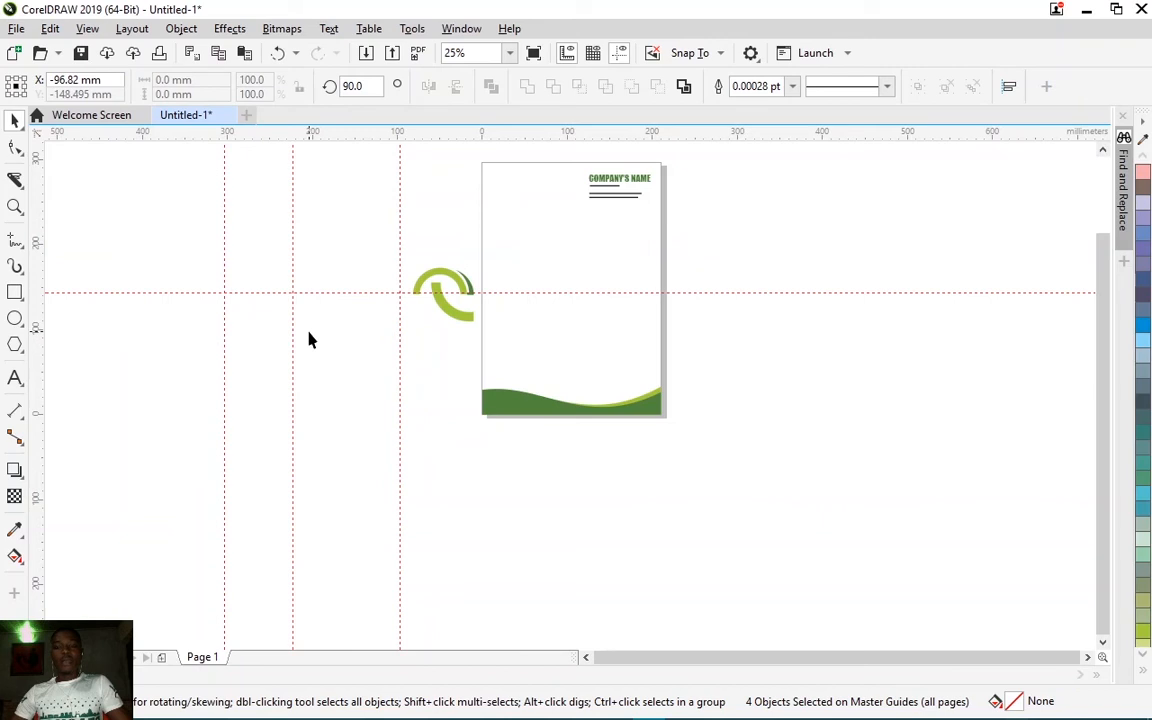
{"action": "left_click", "coordinate": [52, 30]}
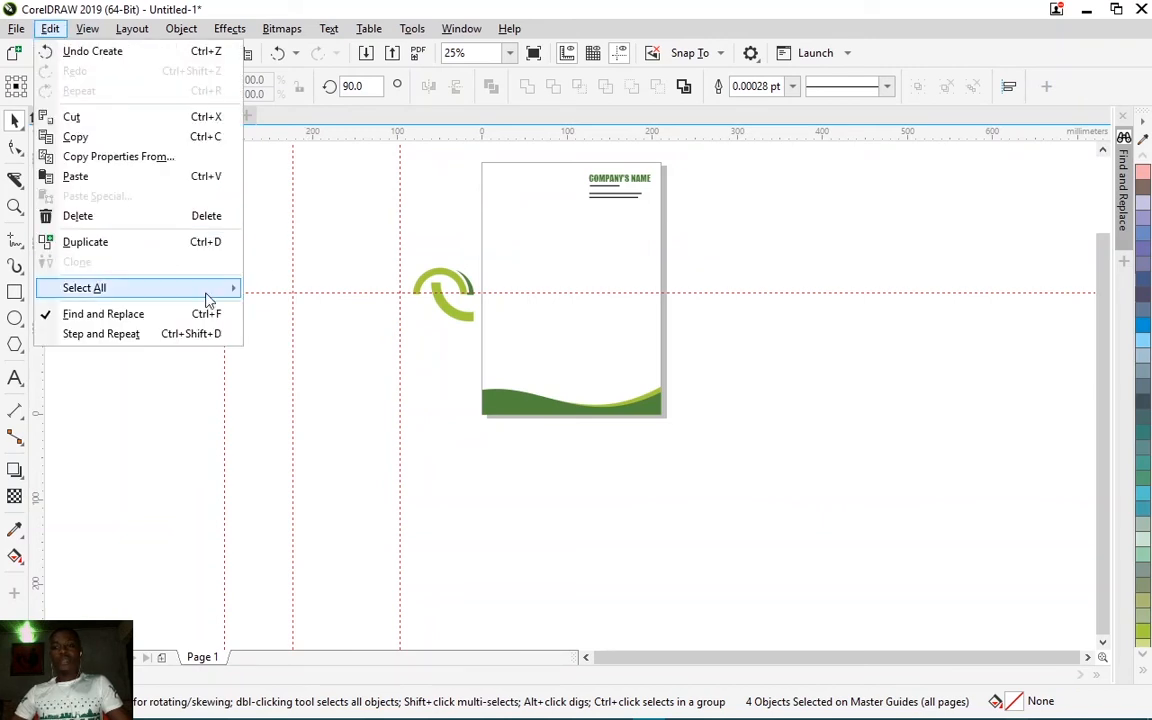
{"action": "left_click", "coordinate": [139, 224]}
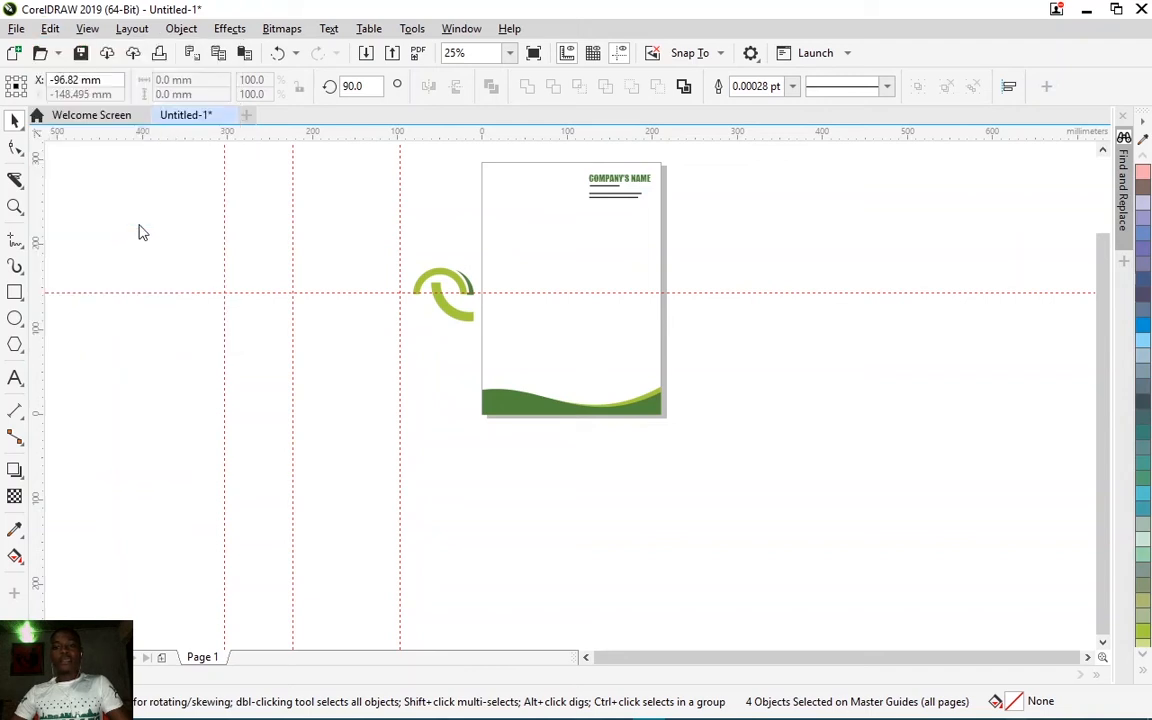
Step: Group the two light green half-ring pieces and the dark green crescent into one logo
{"action": "left_click_drag", "start_coordinate": [491, 352], "coordinate": [501, 360]}
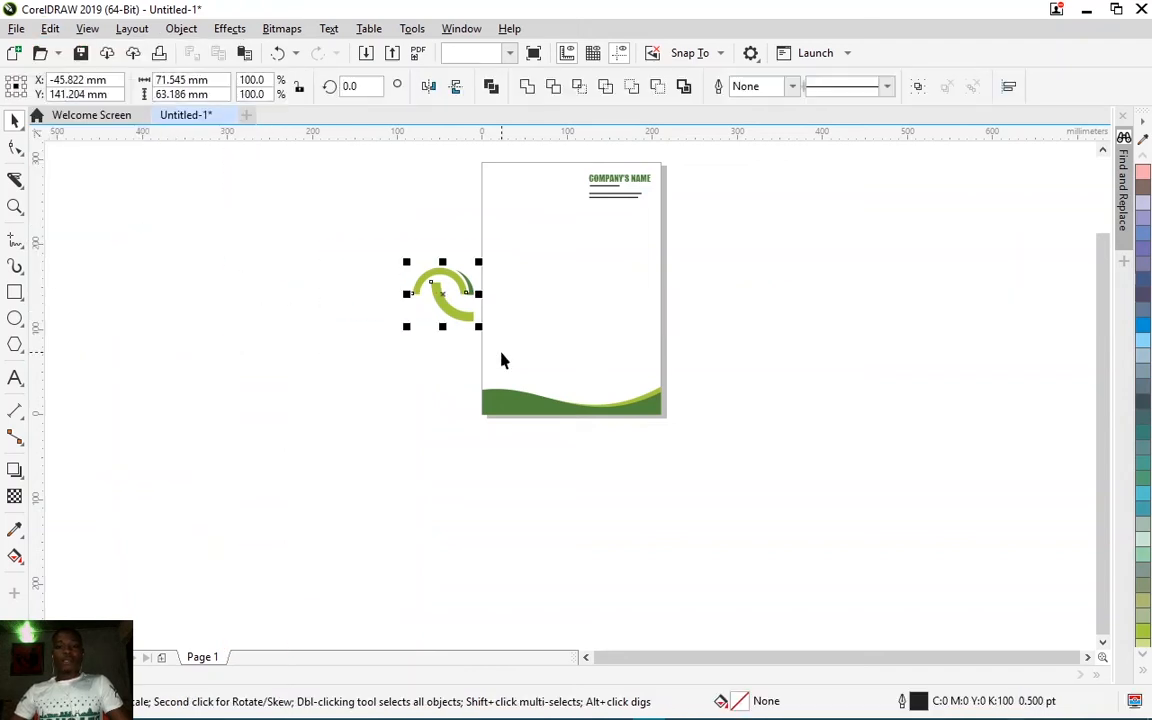
{"action": "scroll", "coordinate": [473, 288], "scroll_direction": "up", "scroll_amount": 3}
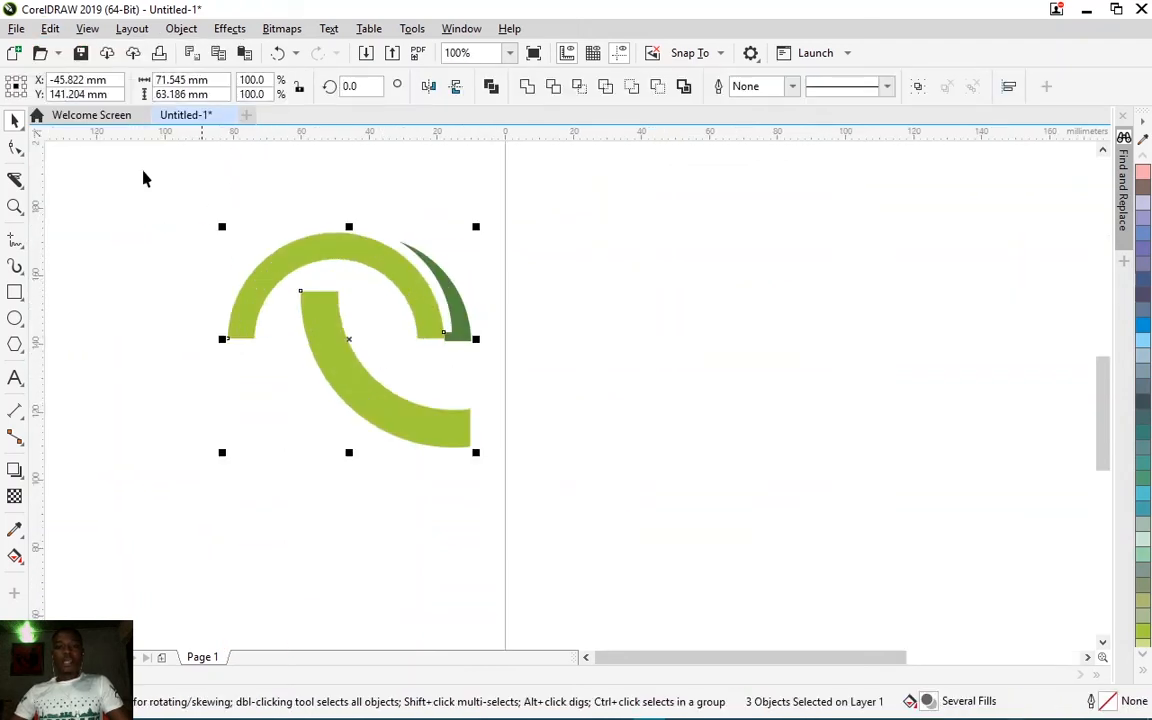
{"action": "left_click", "coordinate": [153, 219]}
{"action": "left_click_drag", "start_coordinate": [523, 470], "coordinate": [530, 511]}
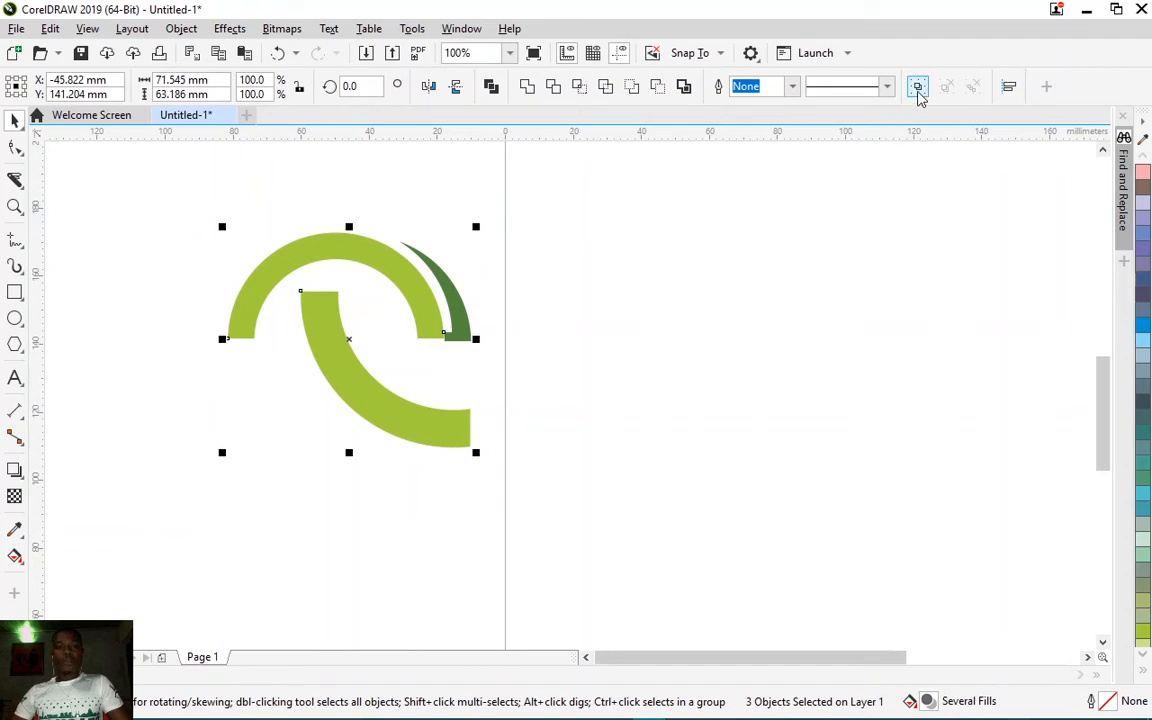
{"action": "left_click", "coordinate": [918, 90]}
Step: Scale the logo group to about 26.5 x 23.4 mm and place it directly left of the COMPANY'S NAME heading
{"action": "scroll", "coordinate": [350, 303], "scroll_direction": "down", "scroll_amount": 1}
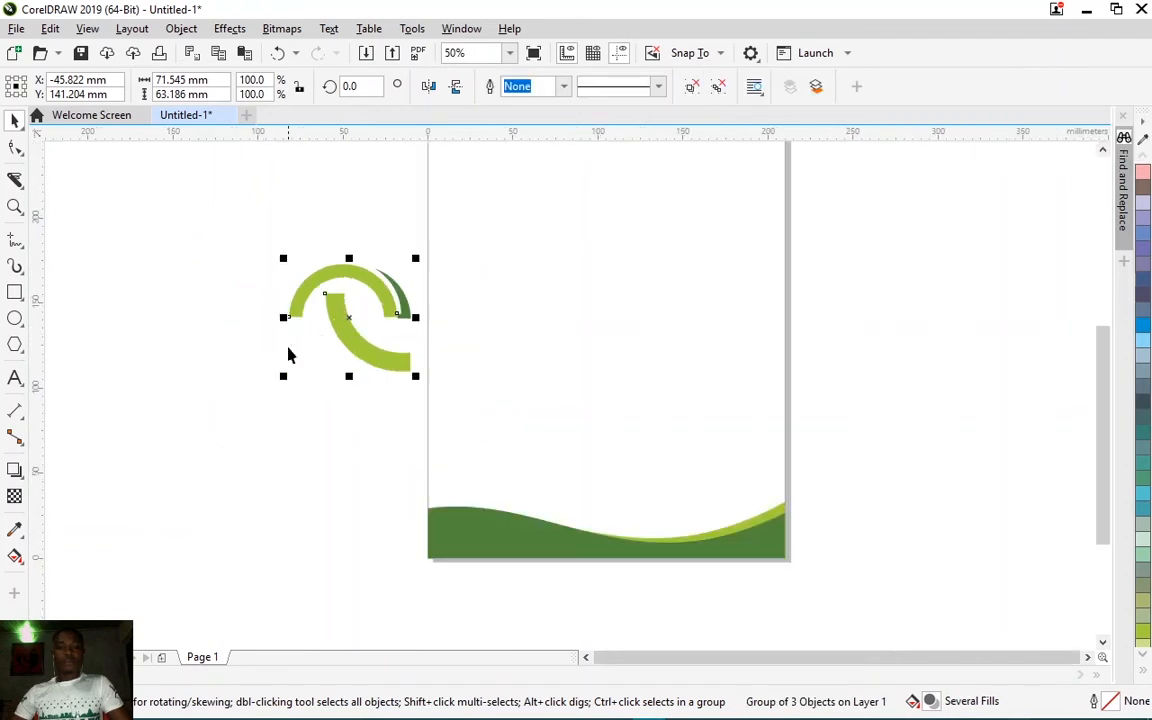
{"action": "left_click_drag", "start_coordinate": [285, 380], "coordinate": [366, 303]}
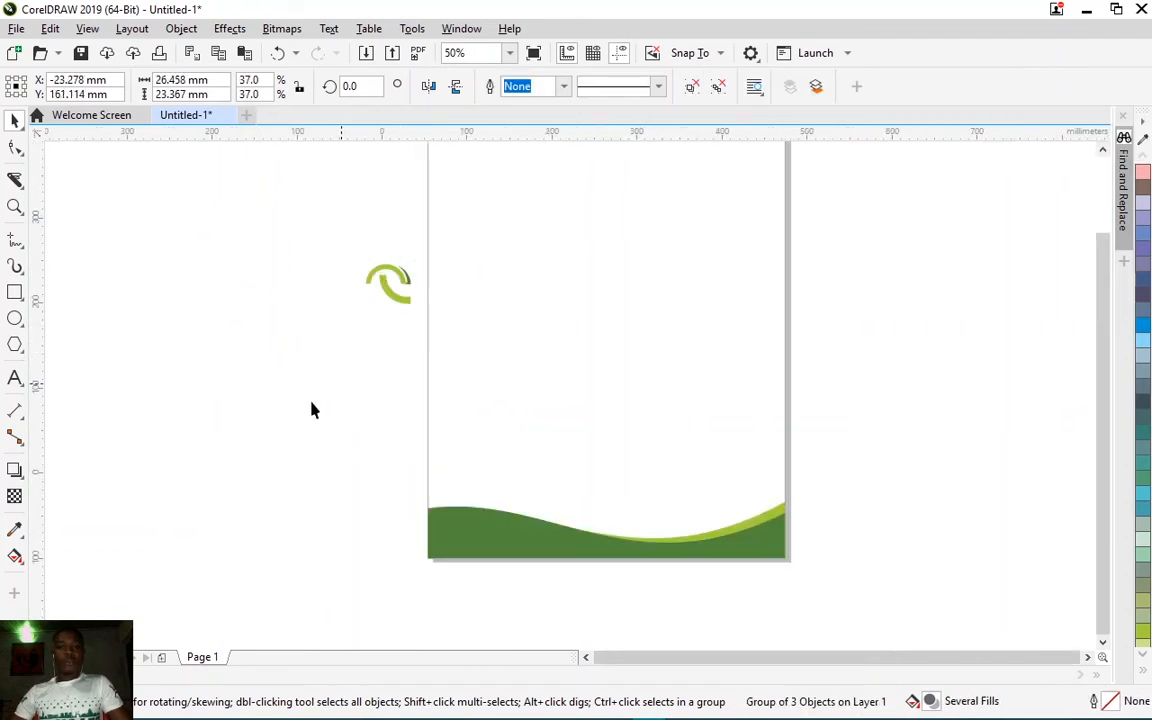
{"action": "scroll", "coordinate": [330, 380], "scroll_direction": "down", "scroll_amount": 2}
{"action": "scroll", "coordinate": [300, 407], "scroll_direction": "up", "scroll_amount": 2}
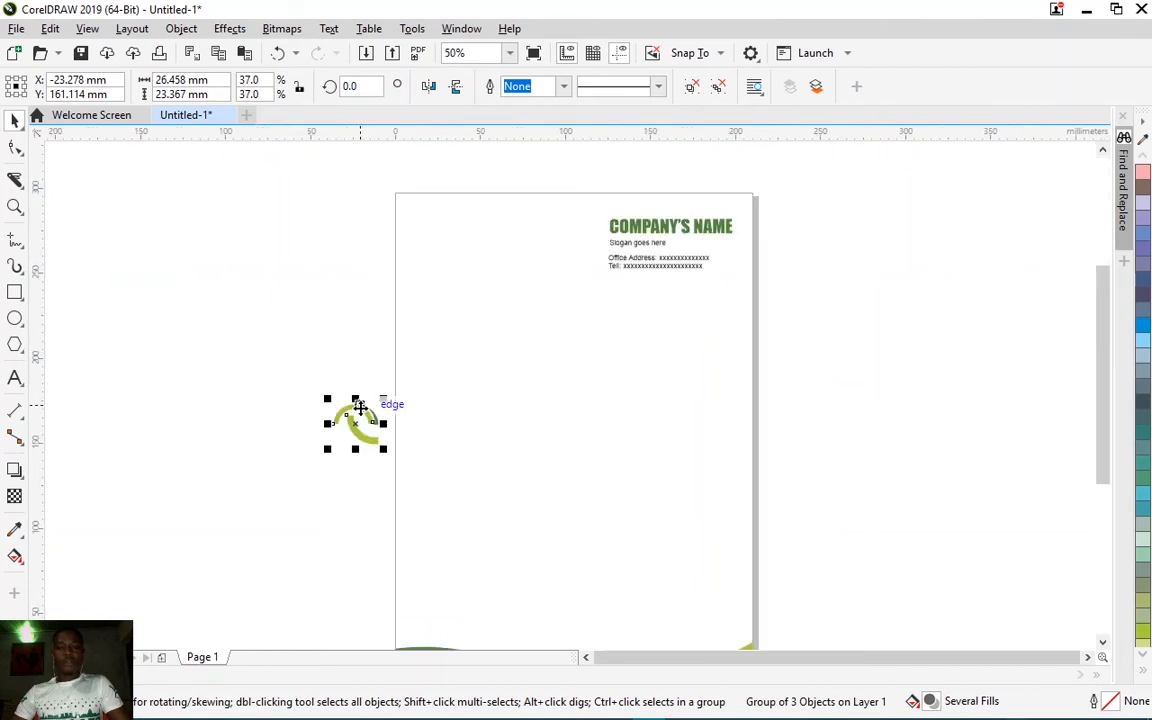
{"action": "left_click_drag", "start_coordinate": [360, 408], "coordinate": [591, 229]}
{"action": "left_click", "coordinate": [738, 254]}
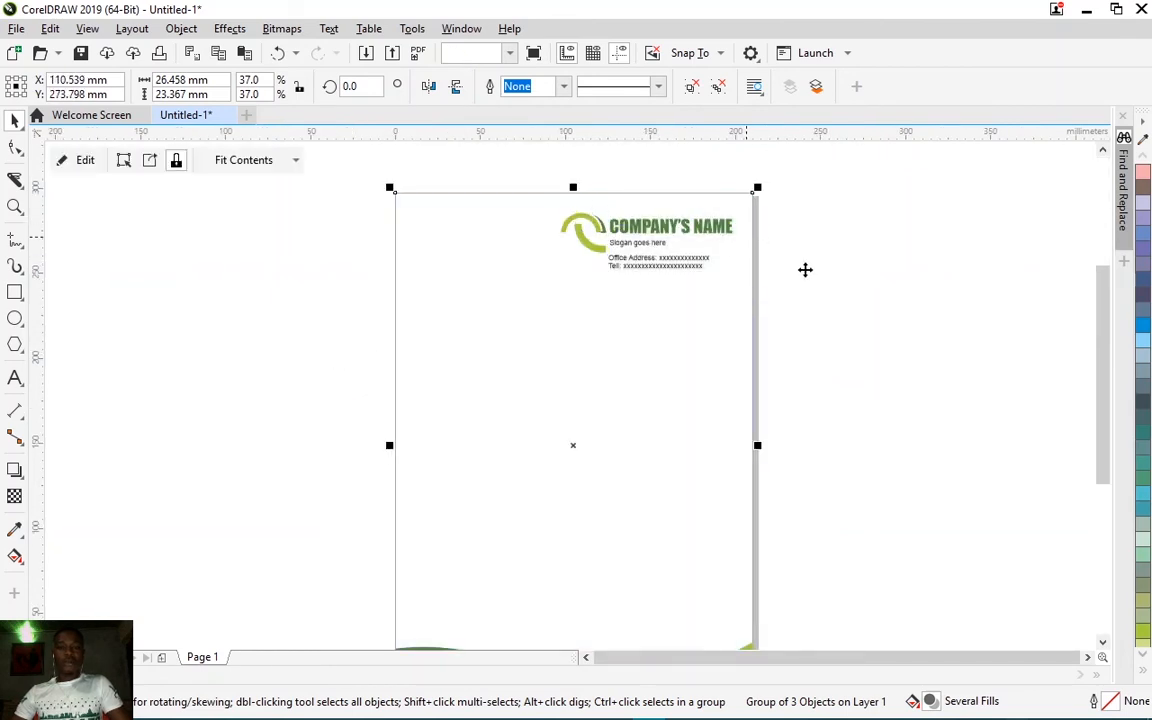
{"action": "left_click", "coordinate": [827, 290]}
{"action": "scroll", "coordinate": [528, 173], "scroll_direction": "down", "scroll_amount": 1}
{"action": "scroll", "coordinate": [571, 216], "scroll_direction": "up", "scroll_amount": 1}
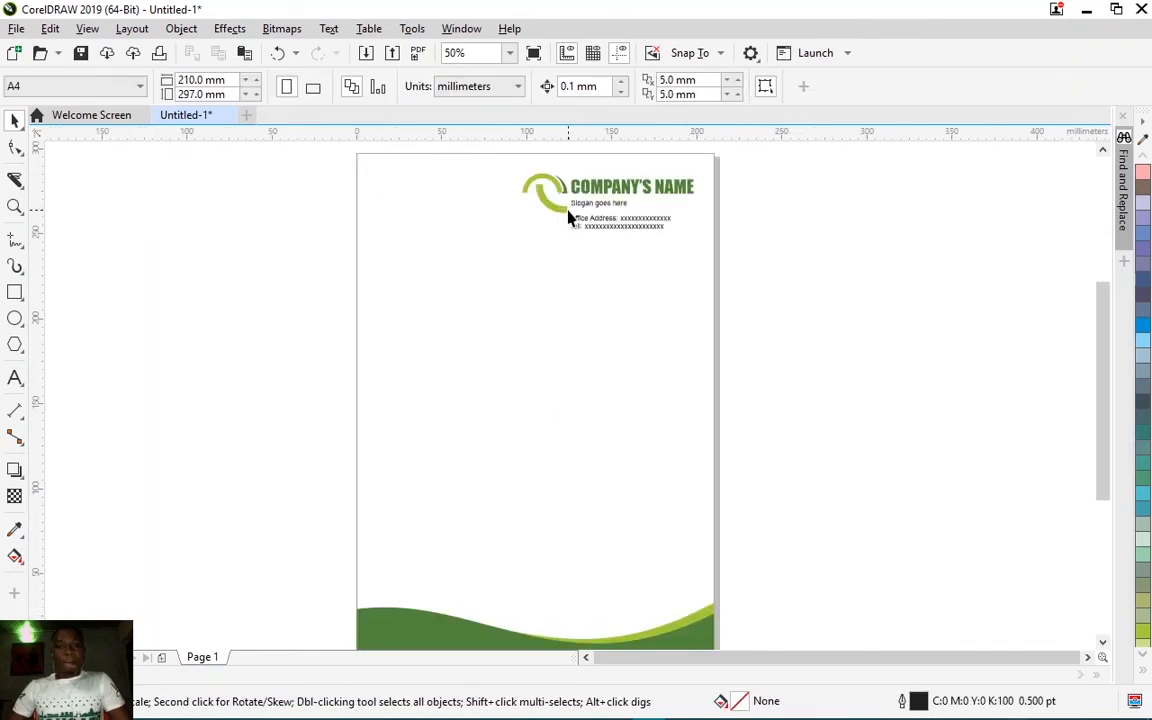
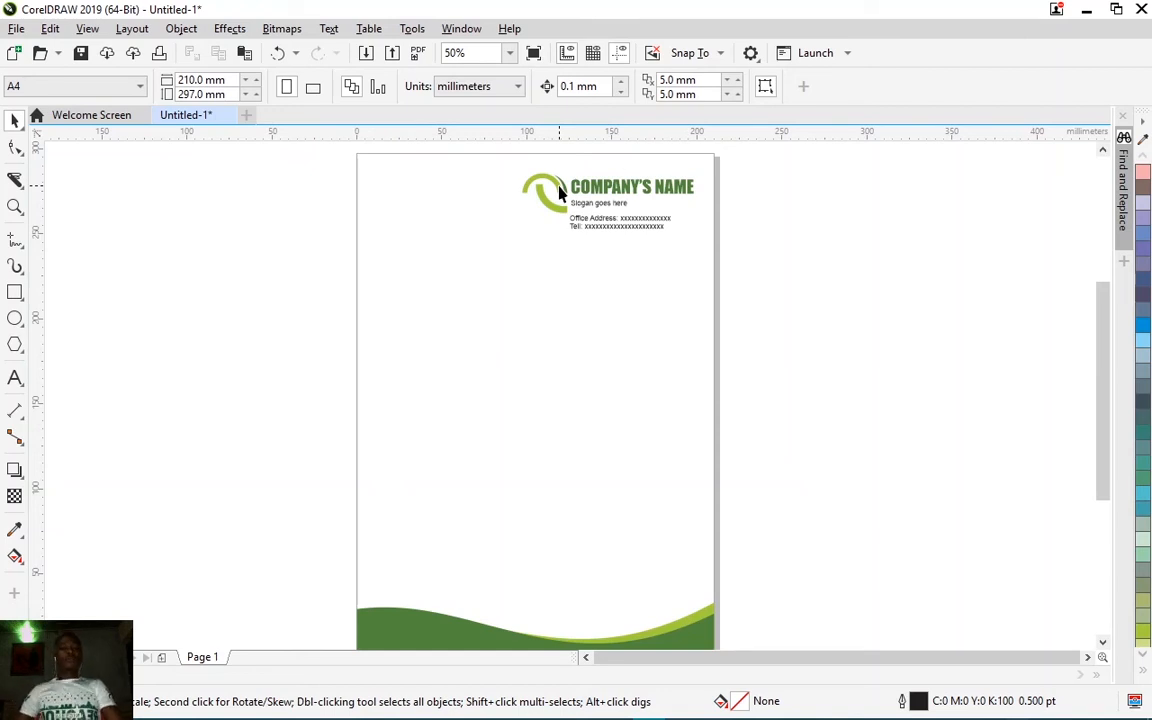
Step: Try placing copies of the logo in the open area below the heading and remove them
{"action": "left_click_drag", "start_coordinate": [560, 193], "coordinate": [515, 338]}
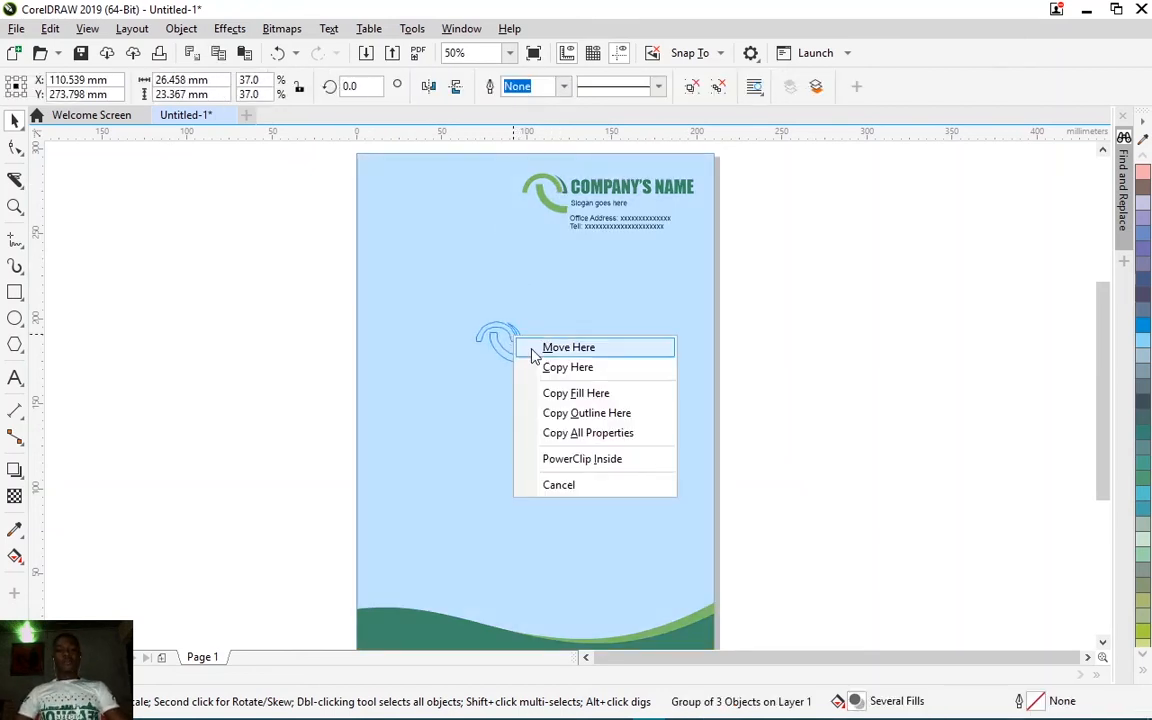
{"action": "left_click", "coordinate": [564, 370]}
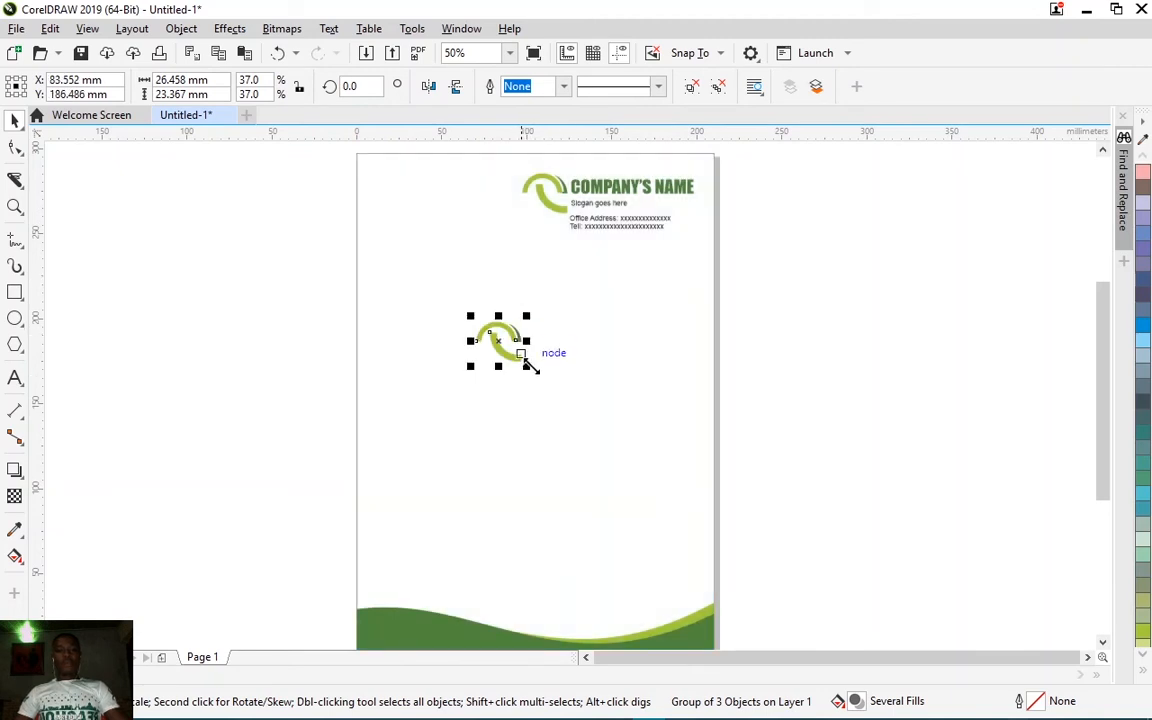
{"action": "key", "text": "ctrl+z"}
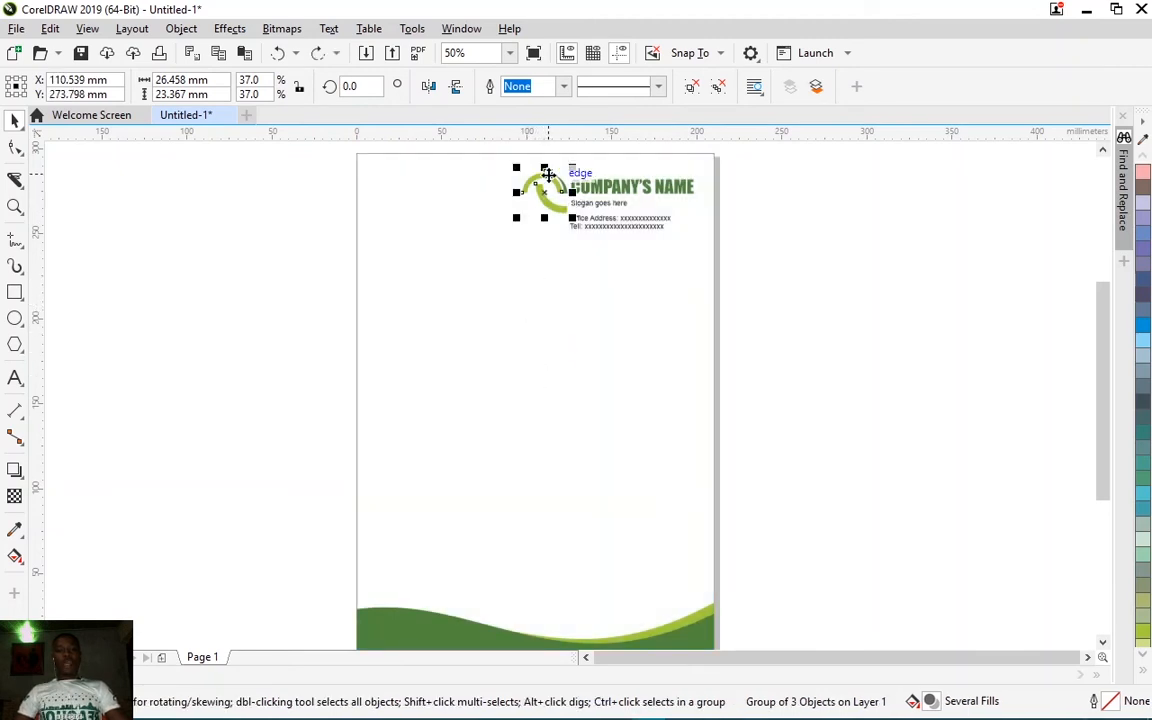
{"action": "left_click_drag", "start_coordinate": [543, 192], "coordinate": [475, 317]}
{"action": "key", "text": "Delete"}
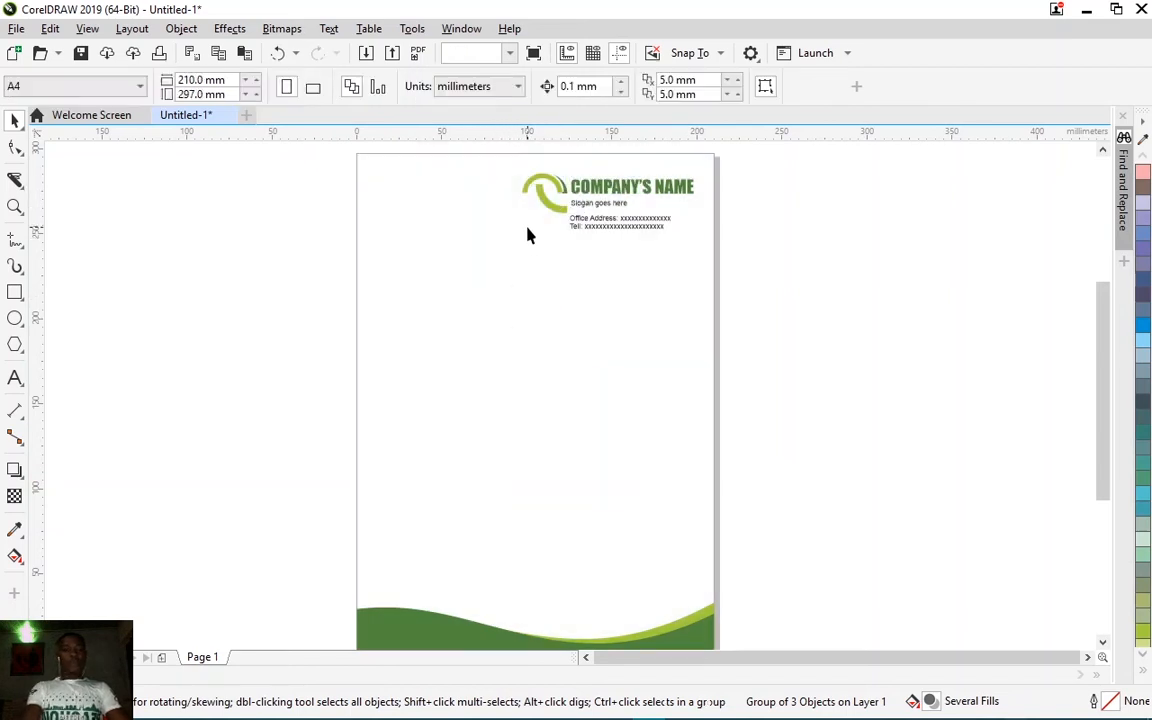
Step: Copy the header logo to the middle of the page and enlarge the copy to about 123.4 x 109 mm
{"action": "left_click_drag", "start_coordinate": [540, 200], "coordinate": [476, 406]}
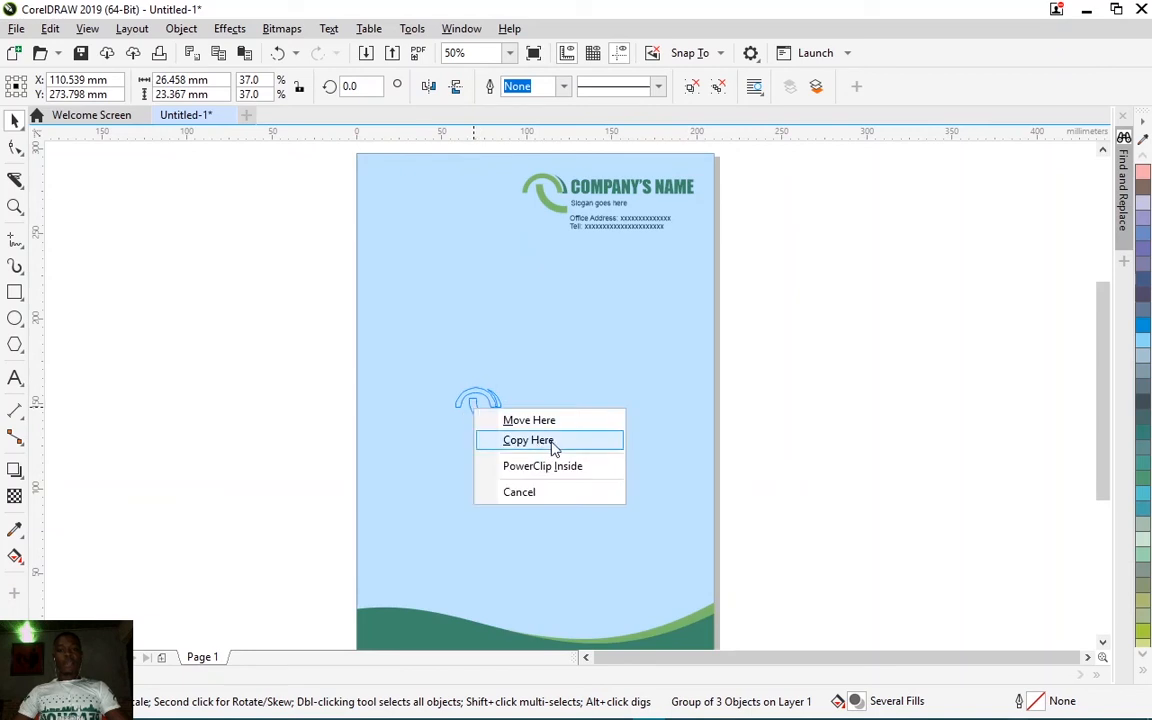
{"action": "left_click", "coordinate": [528, 440]}
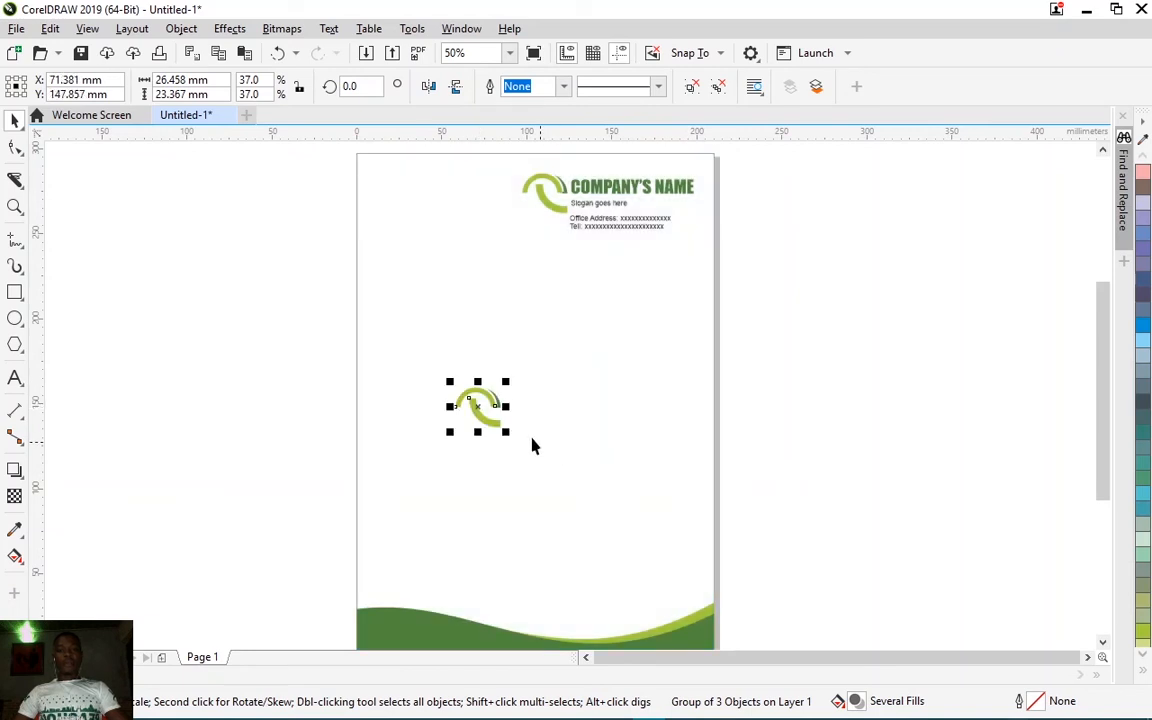
{"action": "left_click_drag", "start_coordinate": [505, 432], "coordinate": [717, 589]}
Step: Move the enlarged logo copy over the page's lower-left corner, centred at about X 53.7 mm, Y 37.8 mm
{"action": "left_click_drag", "start_coordinate": [623, 439], "coordinate": [508, 534]}
{"action": "scroll", "coordinate": [452, 365], "scroll_direction": "down", "scroll_amount": 2}
{"action": "scroll", "coordinate": [465, 496], "scroll_direction": "up", "scroll_amount": 2}
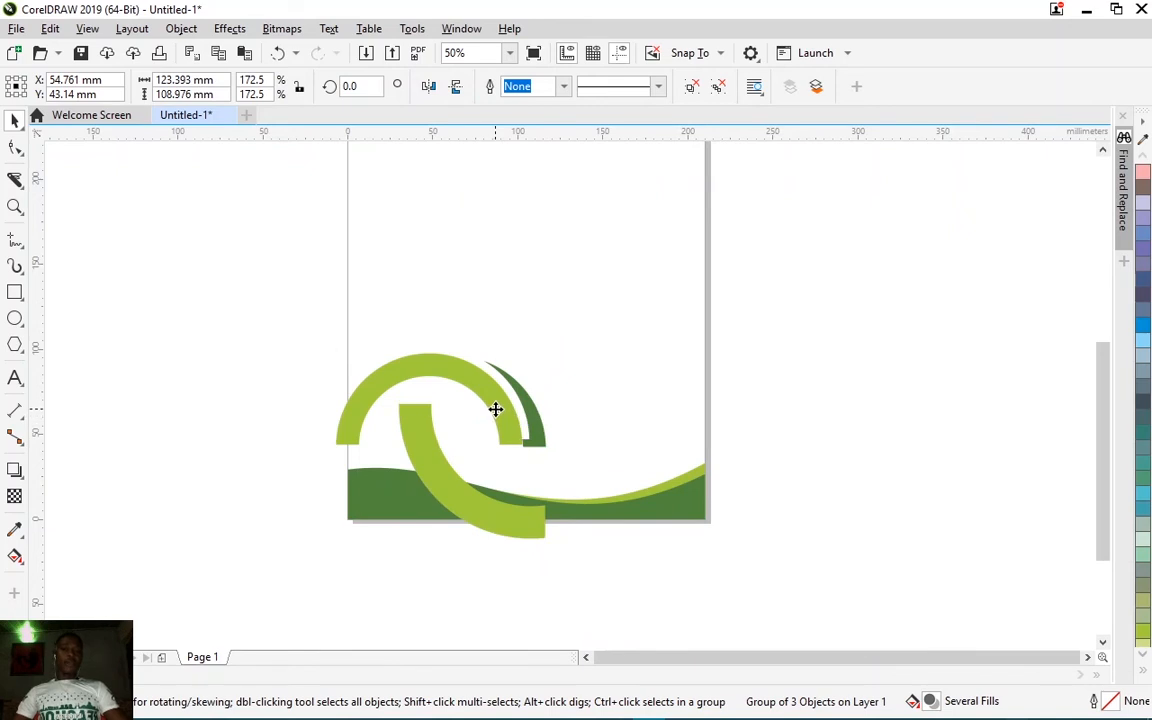
{"action": "left_click_drag", "start_coordinate": [496, 406], "coordinate": [494, 415]}
{"action": "scroll", "coordinate": [483, 411], "scroll_direction": "down", "scroll_amount": 2}
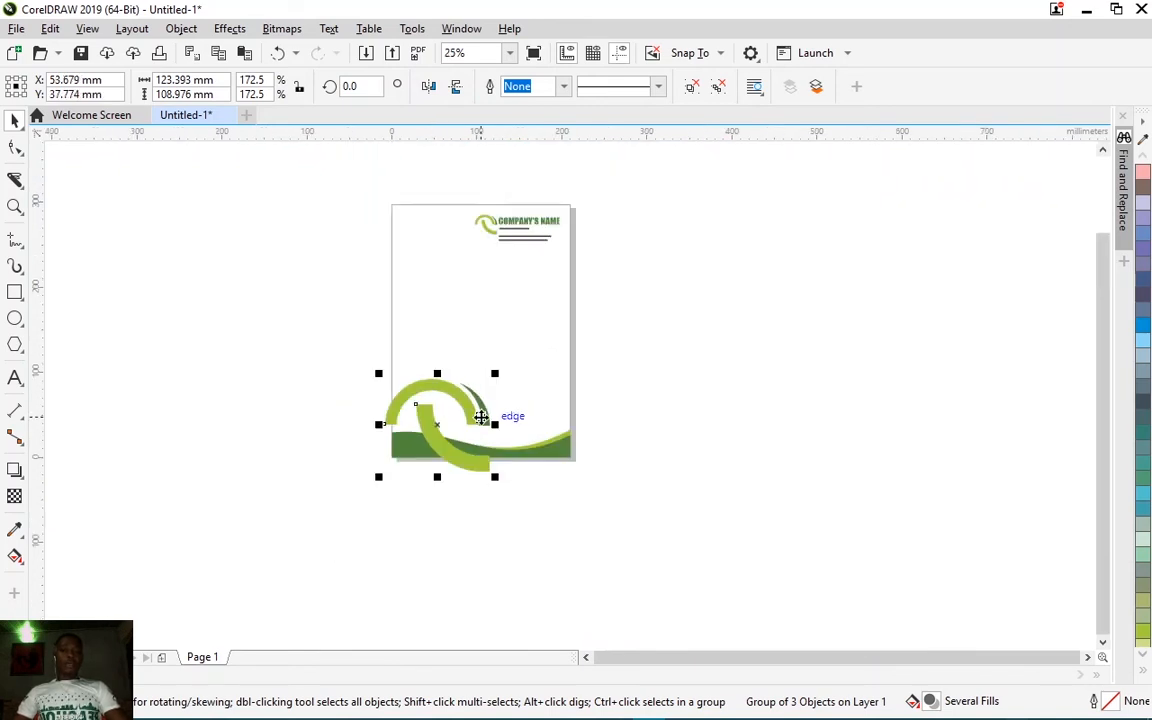
Step: Shift the enlarged logo copy slightly toward the page's lower-left corner, centring it at about X 45.6 mm, Y 36 mm
{"action": "scroll", "coordinate": [459, 471], "scroll_direction": "up", "scroll_amount": 4}
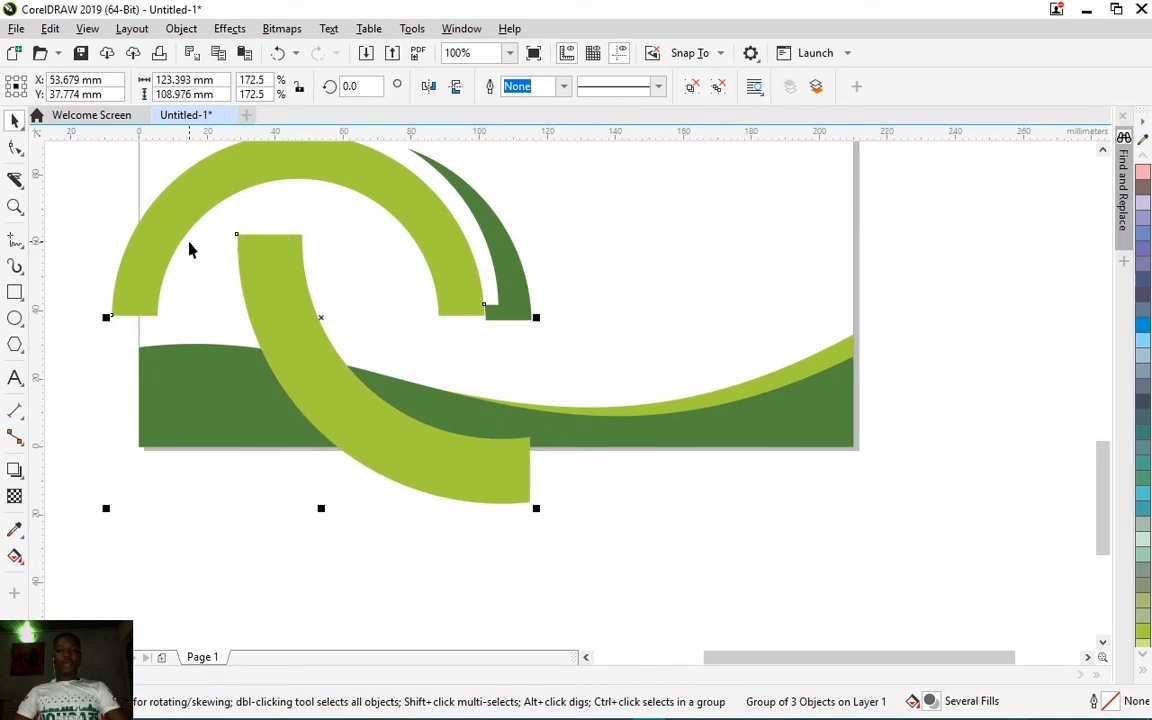
{"action": "left_click_drag", "start_coordinate": [242, 291], "coordinate": [213, 327]}
{"action": "scroll", "coordinate": [211, 360], "scroll_direction": "down", "scroll_amount": 2}
{"action": "scroll", "coordinate": [222, 340], "scroll_direction": "up", "scroll_amount": 2}
{"action": "scroll", "coordinate": [216, 327], "scroll_direction": "down", "scroll_amount": 2}
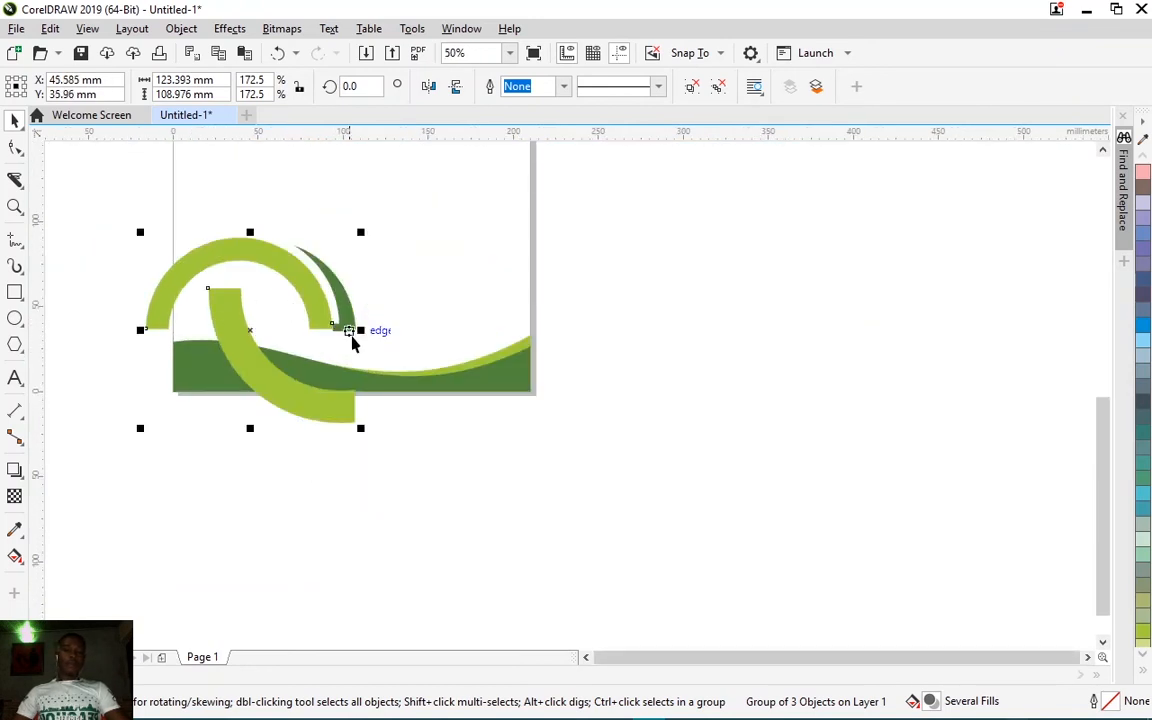
Step: Duplicate the enlarged logo with a small offset down and to the left, centring the duplicate at about X 44.1 mm, Y 34.9 mm
{"action": "scroll", "coordinate": [352, 350], "scroll_direction": "down", "scroll_amount": 1}
{"action": "scroll", "coordinate": [324, 417], "scroll_direction": "up", "scroll_amount": 2}
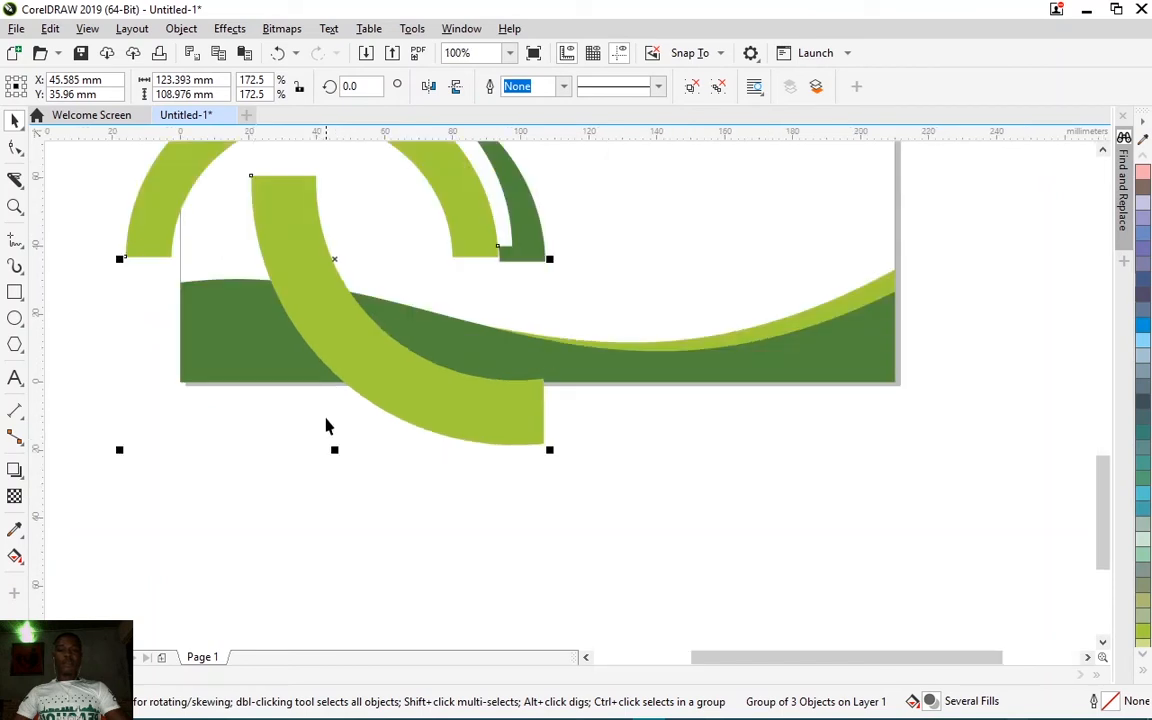
{"action": "scroll", "coordinate": [262, 308], "scroll_direction": "up", "scroll_amount": 1}
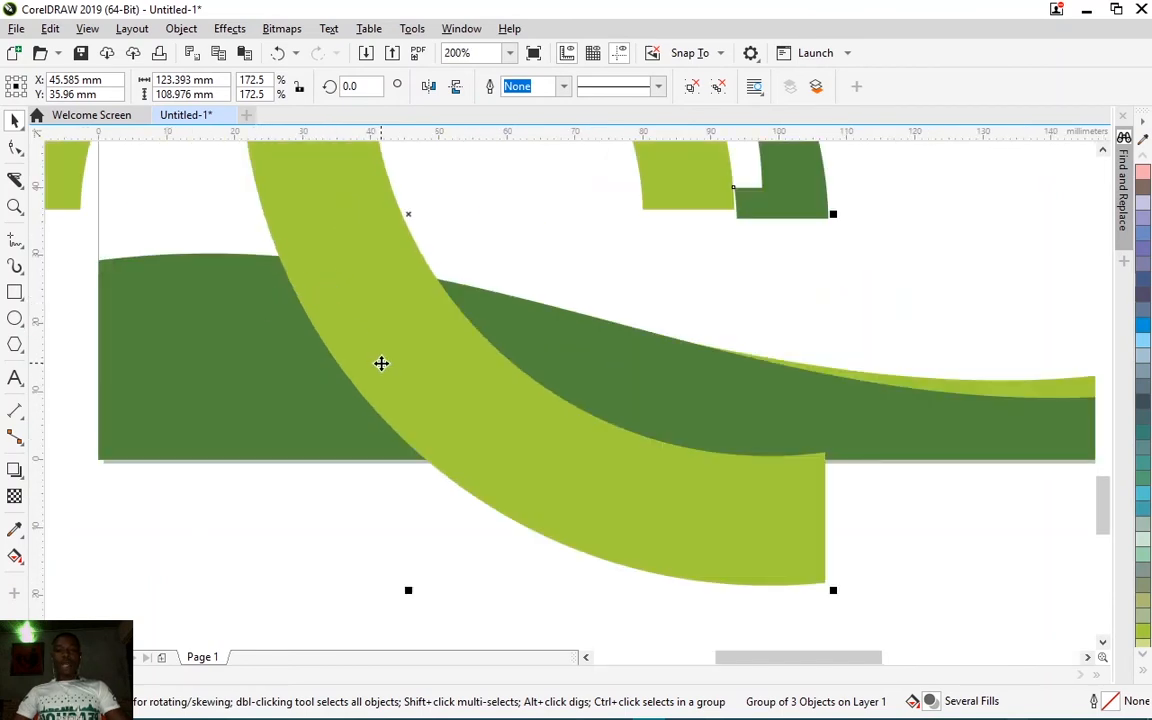
{"action": "scroll", "coordinate": [387, 358], "scroll_direction": "down", "scroll_amount": 1}
{"action": "scroll", "coordinate": [386, 345], "scroll_direction": "down", "scroll_amount": 1}
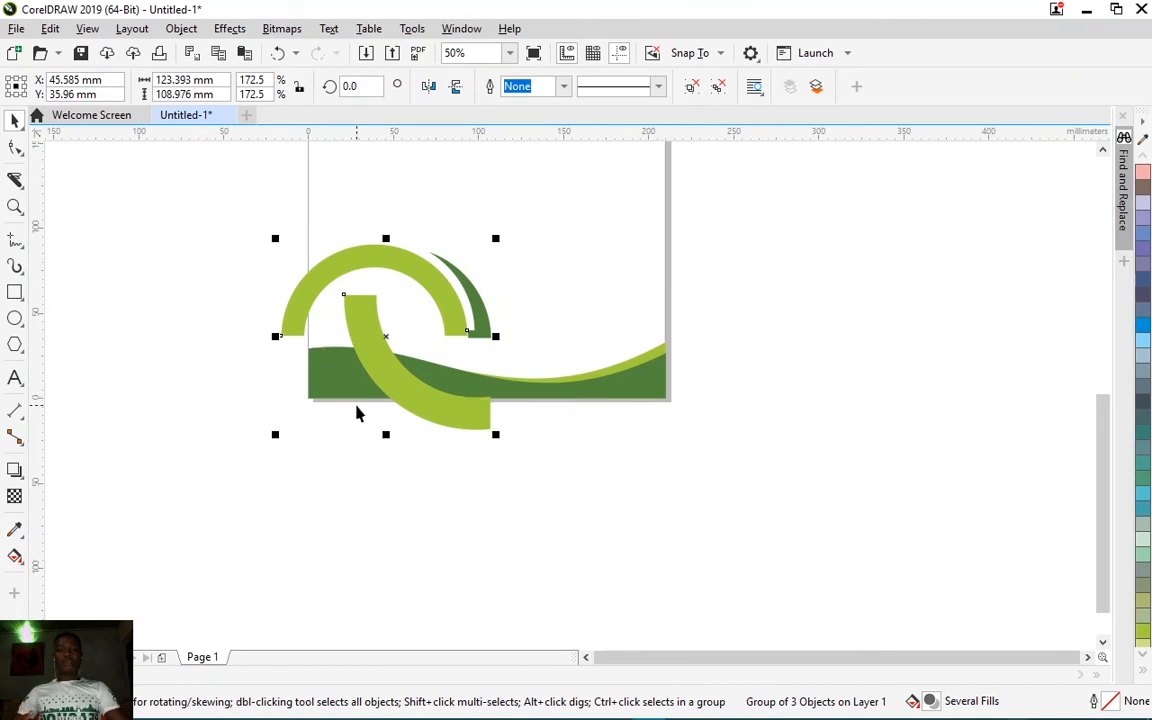
{"action": "scroll", "coordinate": [346, 390], "scroll_direction": "up", "scroll_amount": 1}
{"action": "scroll", "coordinate": [365, 358], "scroll_direction": "up", "scroll_amount": 2}
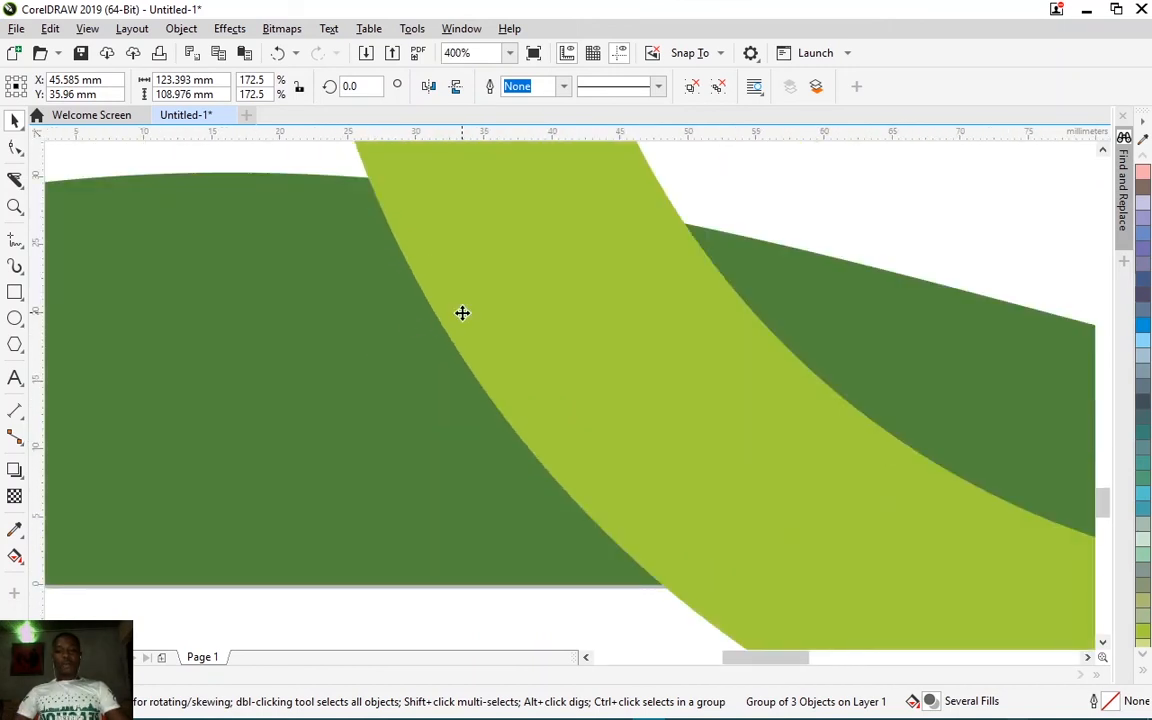
{"action": "mouse_move", "coordinate": [463, 313]}
{"action": "left_mouse_down"}
{"action": "mouse_move", "coordinate": [455, 334]}
{"action": "mouse_move", "coordinate": [447, 327]}
{"action": "left_mouse_up"}
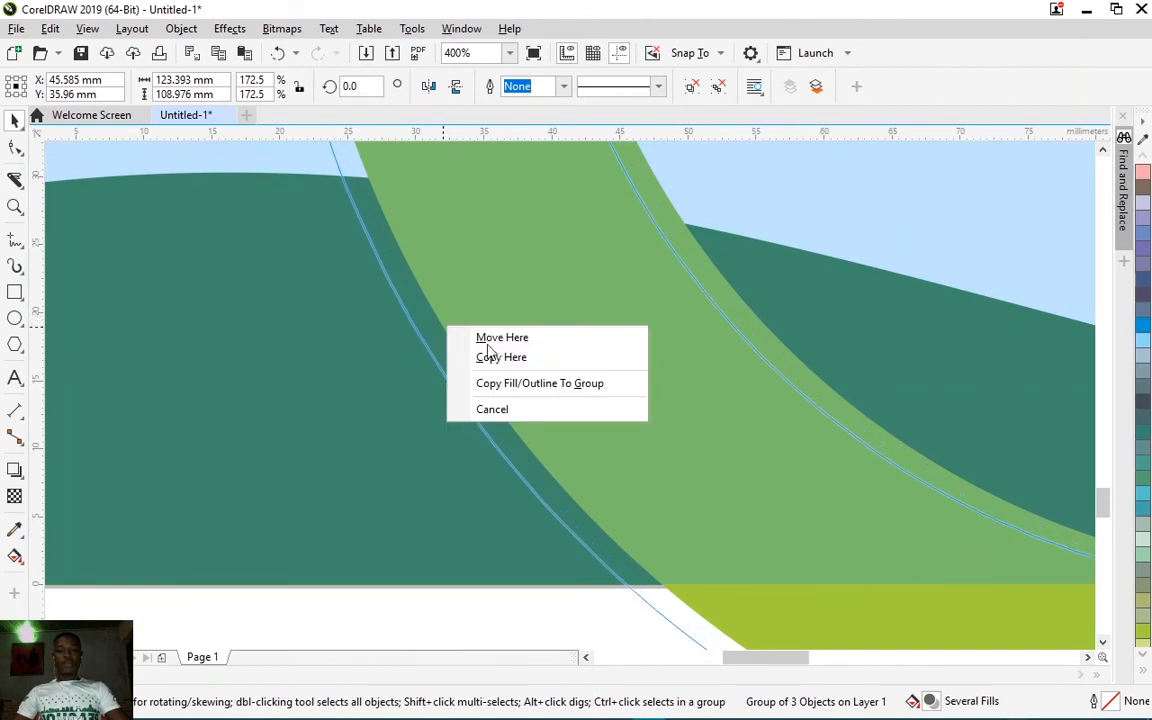
{"action": "left_click", "coordinate": [548, 364]}
{"action": "scroll", "coordinate": [255, 447], "scroll_direction": "down", "scroll_amount": 2}
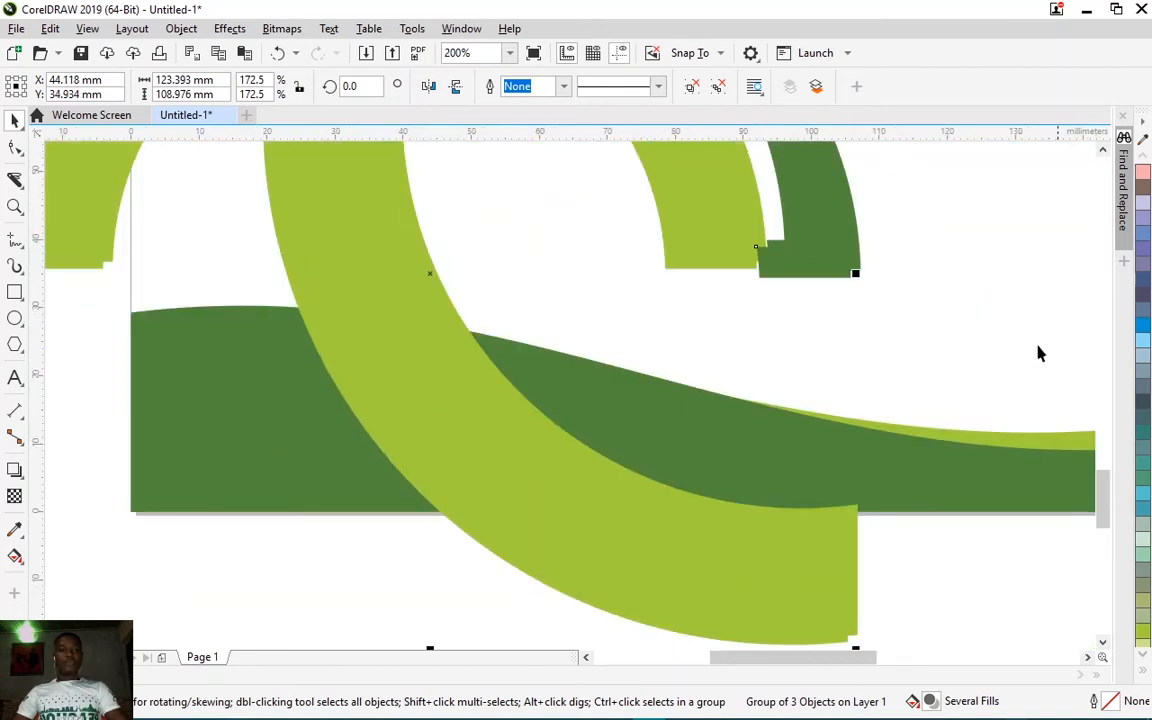
Step: Fill the offset duplicate of the enlarged logo with white and deselect it
{"action": "left_click", "coordinate": [1143, 671]}
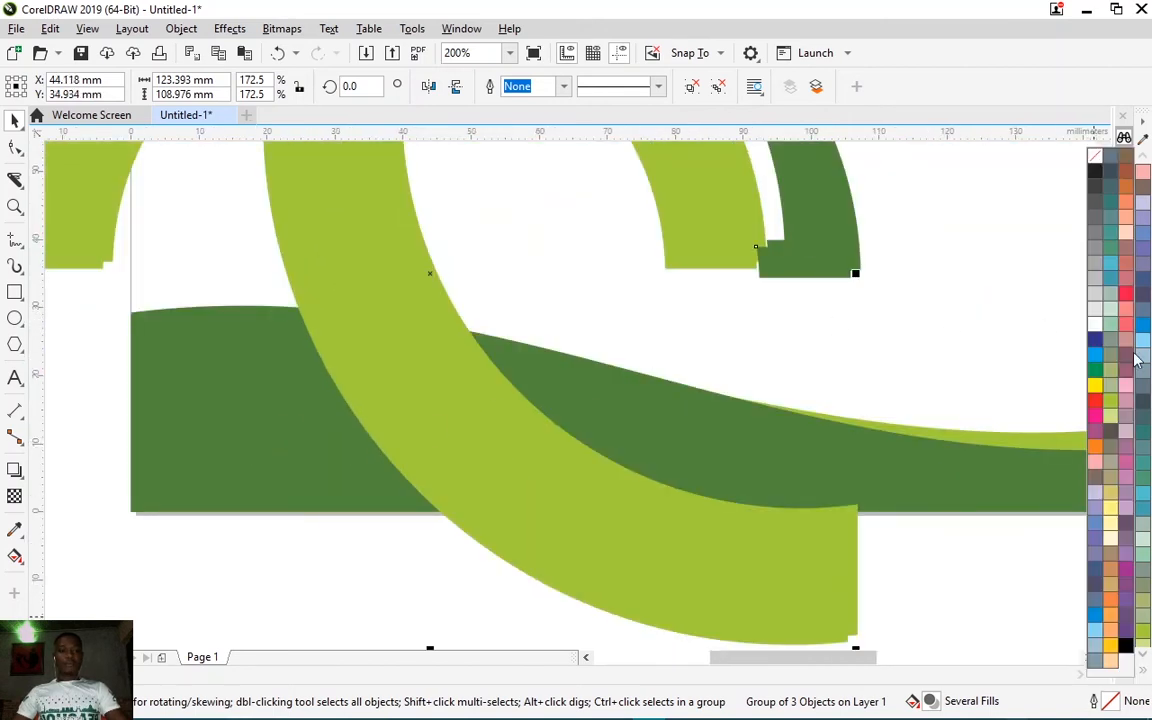
{"action": "scroll", "coordinate": [455, 483], "scroll_direction": "down", "scroll_amount": 4}
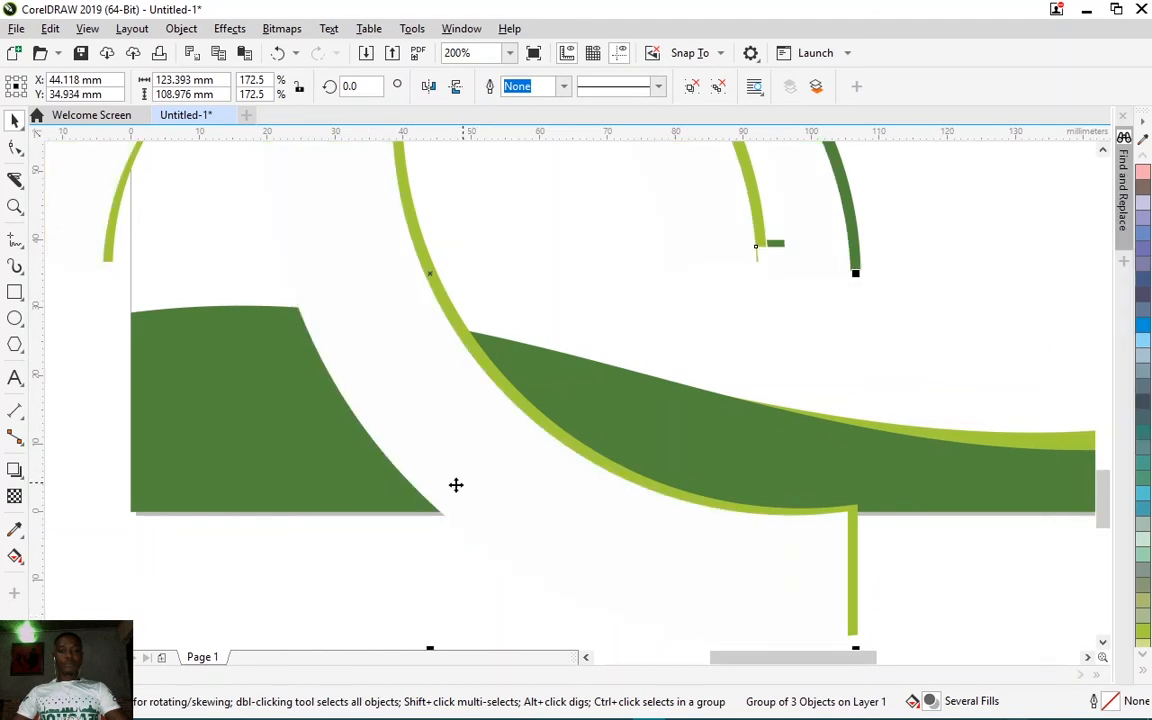
{"action": "left_click", "coordinate": [355, 535]}
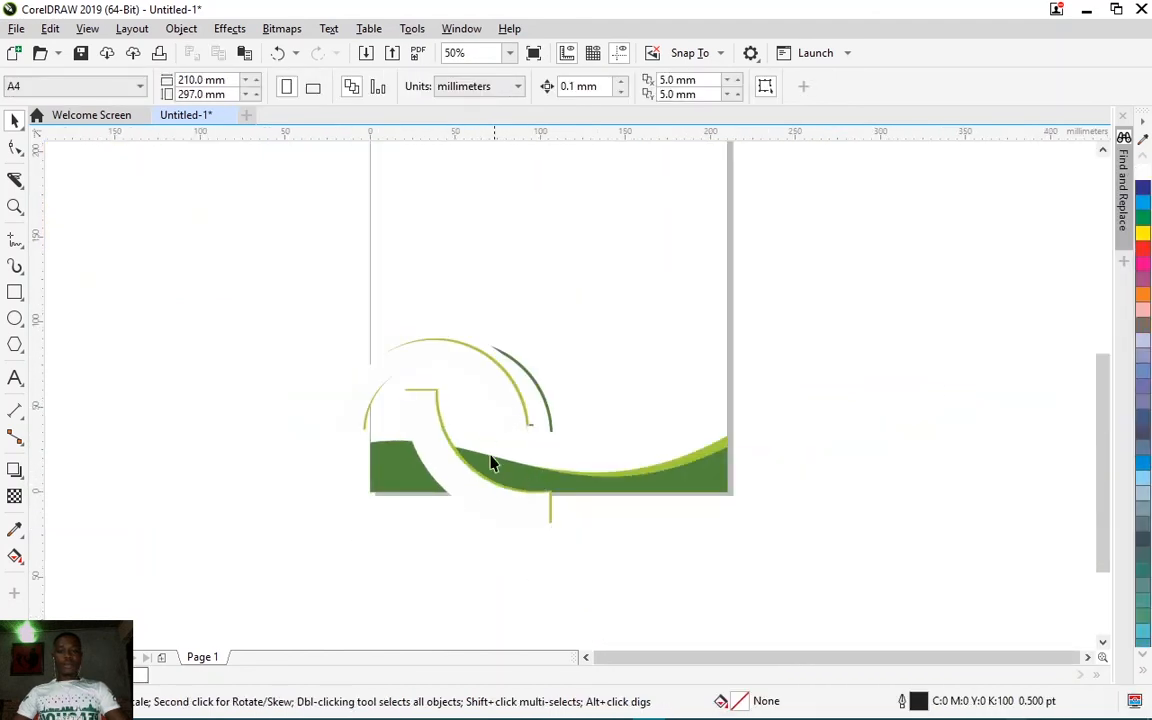
Step: Bring the green enlarged logo to the front of its white duplicate so the duplicate forms a thin white border
{"action": "scroll", "coordinate": [430, 438], "scroll_direction": "up", "scroll_amount": 4}
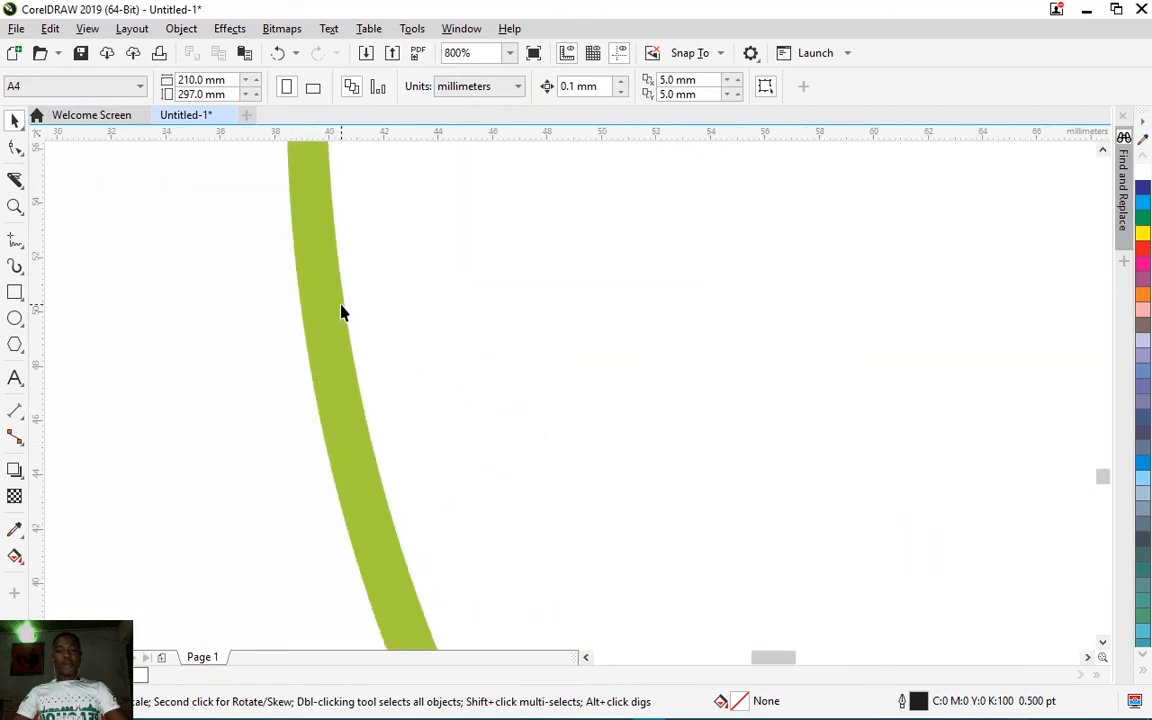
{"action": "scroll", "coordinate": [331, 320], "scroll_direction": "down", "scroll_amount": 4}
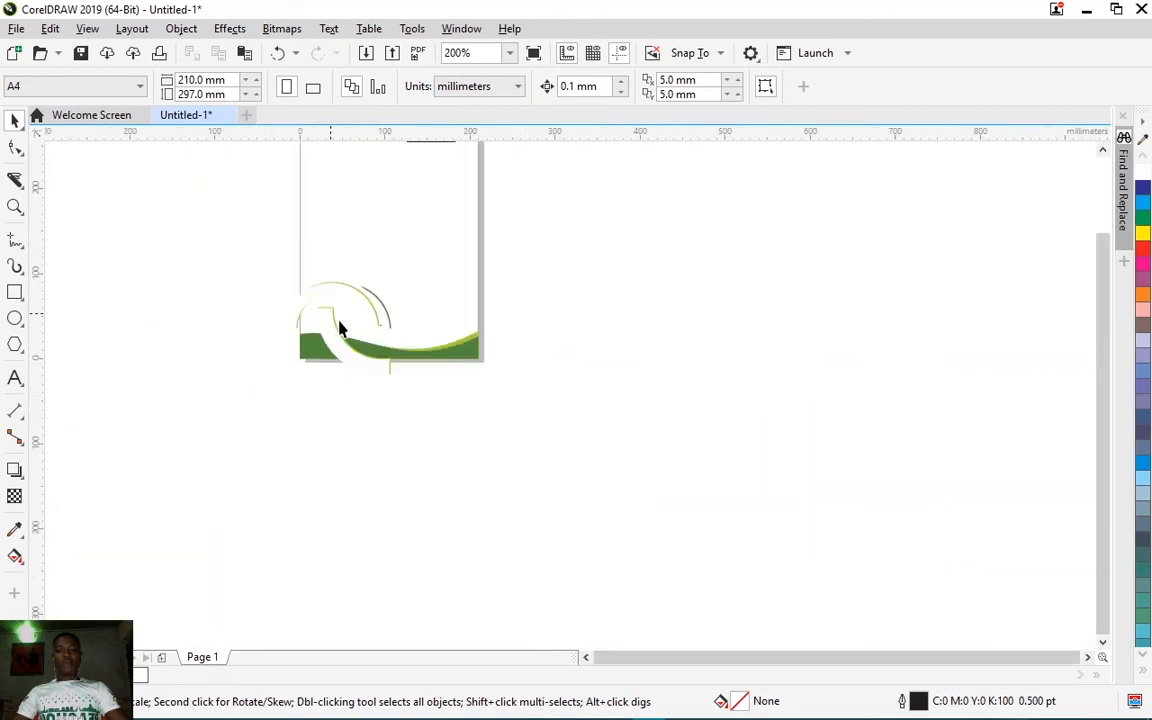
{"action": "scroll", "coordinate": [337, 327], "scroll_direction": "up", "scroll_amount": 3}
{"action": "scroll", "coordinate": [352, 343], "scroll_direction": "up", "scroll_amount": 2}
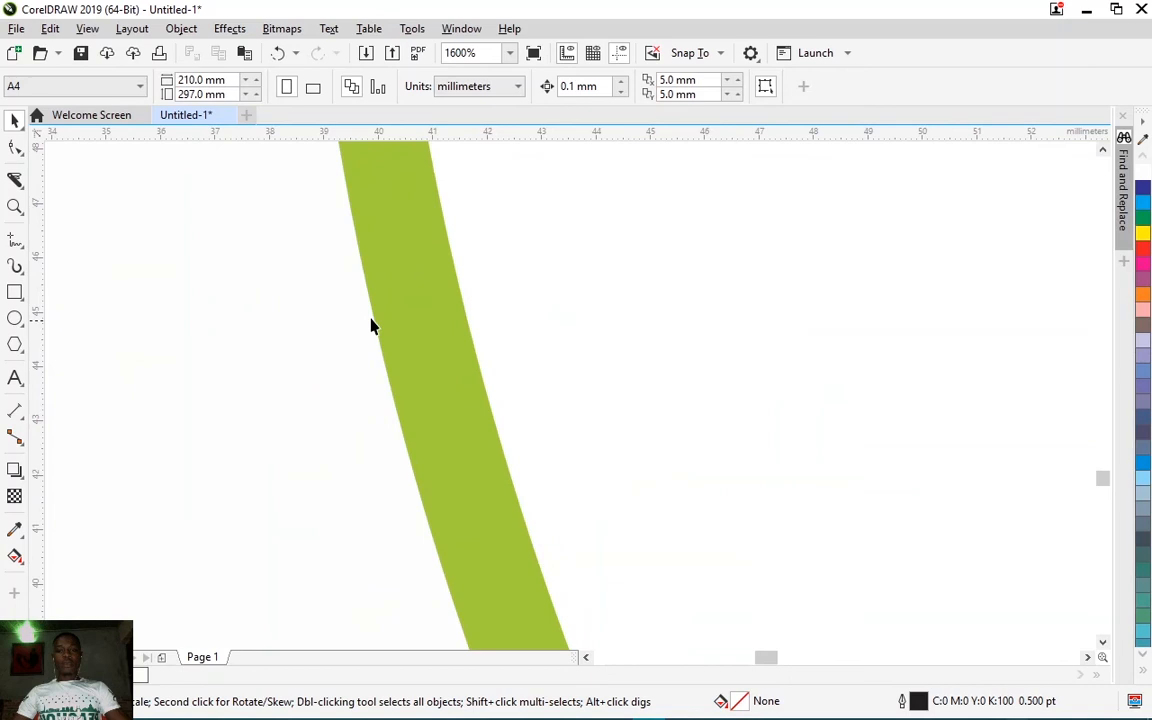
{"action": "left_click", "coordinate": [424, 245]}
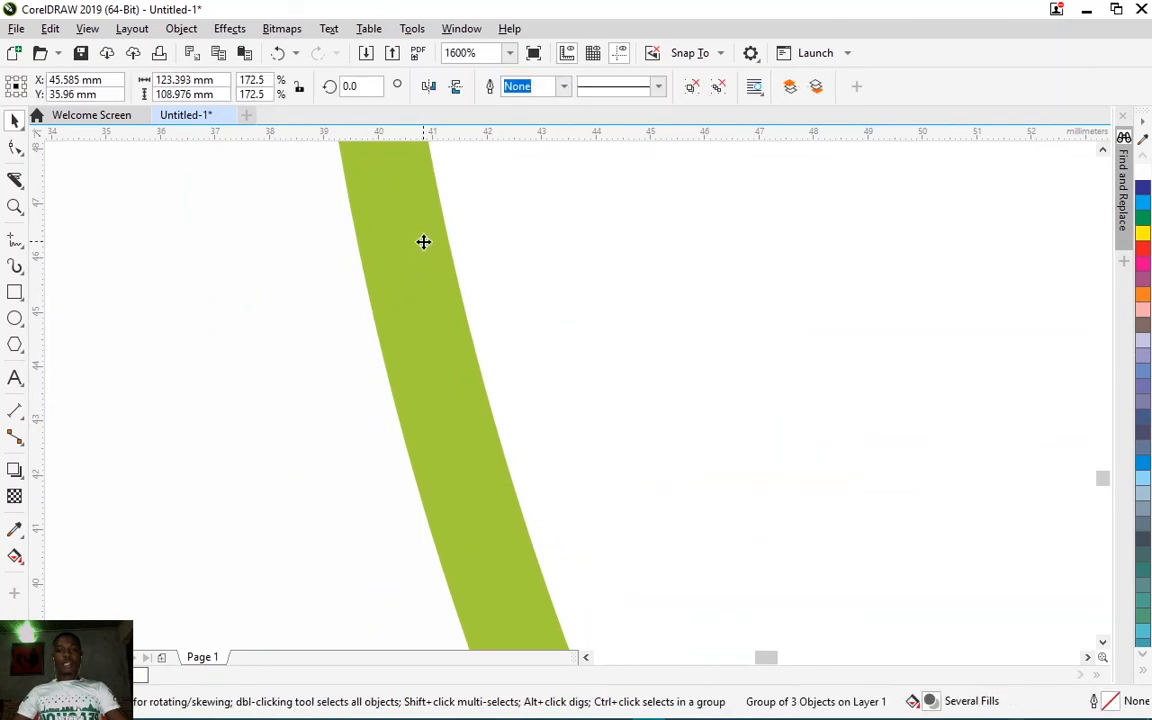
{"action": "left_click", "coordinate": [790, 88]}
{"action": "scroll", "coordinate": [733, 231], "scroll_direction": "down", "scroll_amount": 5}
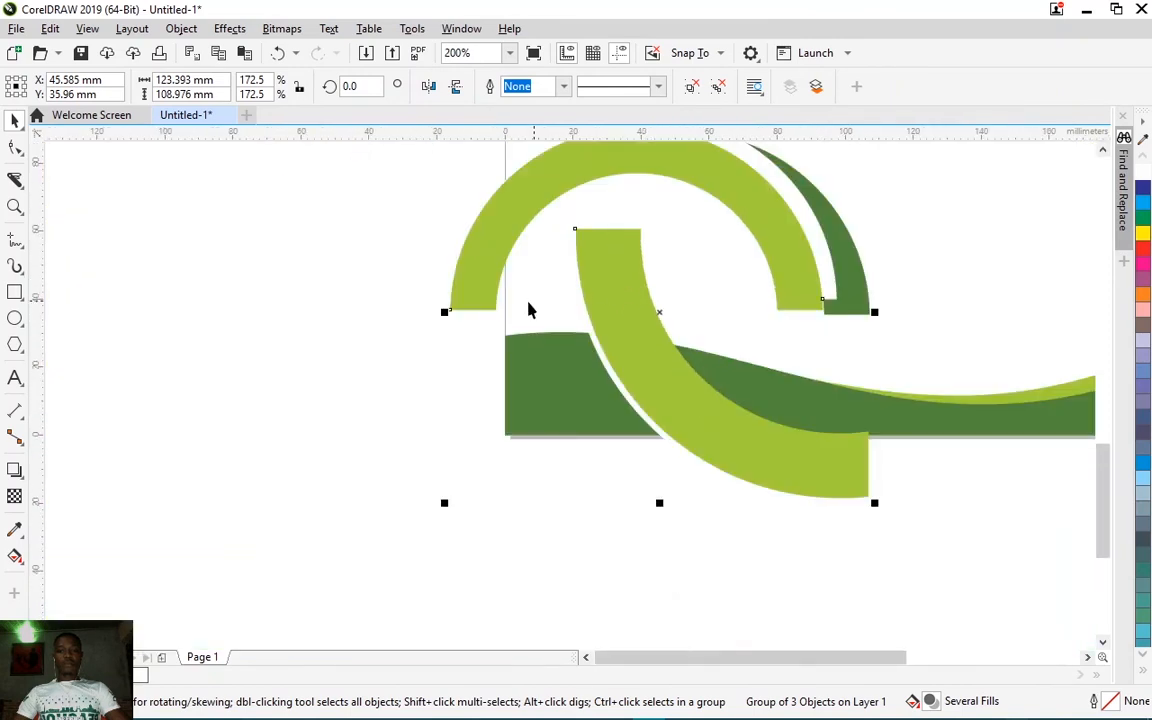
{"action": "scroll", "coordinate": [530, 310], "scroll_direction": "down", "scroll_amount": 2}
{"action": "scroll", "coordinate": [524, 493], "scroll_direction": "up", "scroll_amount": 3}
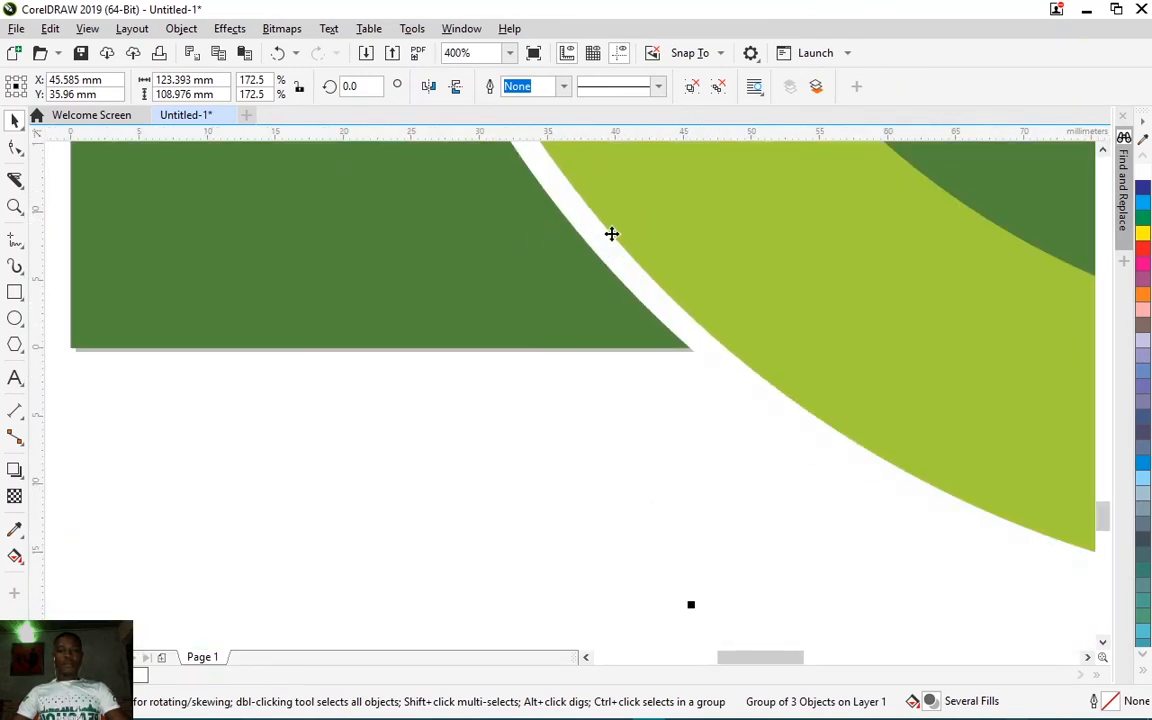
{"action": "scroll", "coordinate": [584, 399], "scroll_direction": "down", "scroll_amount": 3}
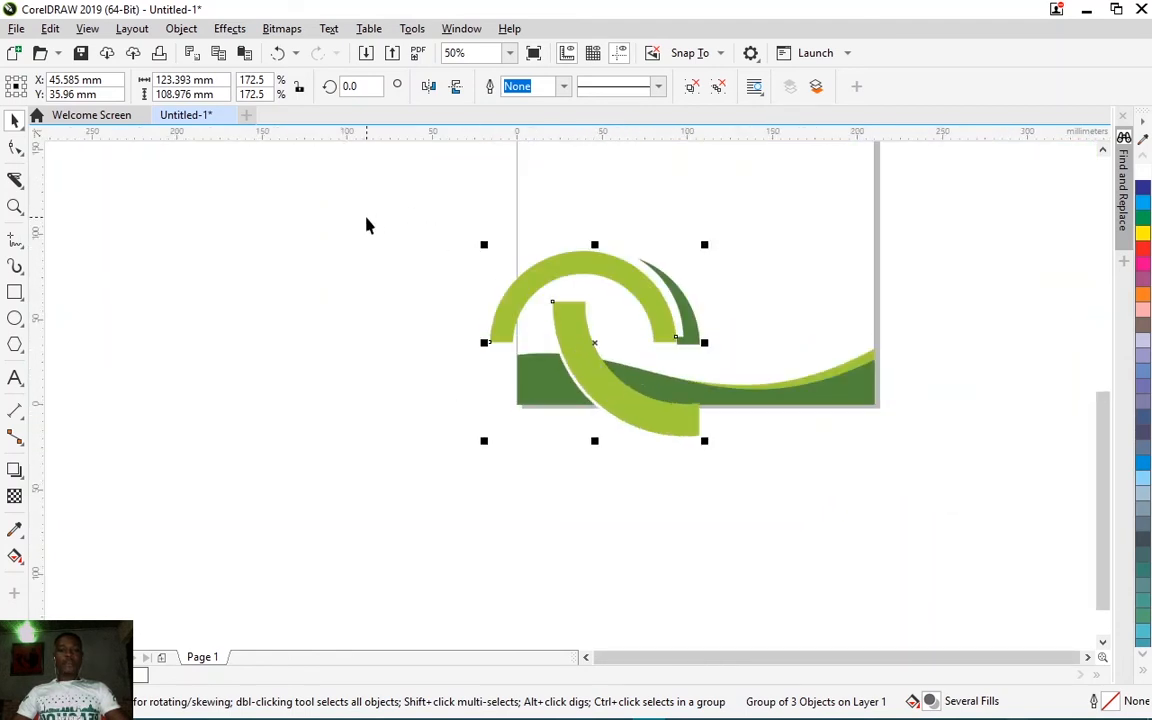
Step: Group the green enlarged logo with its white duplicate
{"action": "left_click_drag", "start_coordinate": [366, 225], "coordinate": [741, 507]}
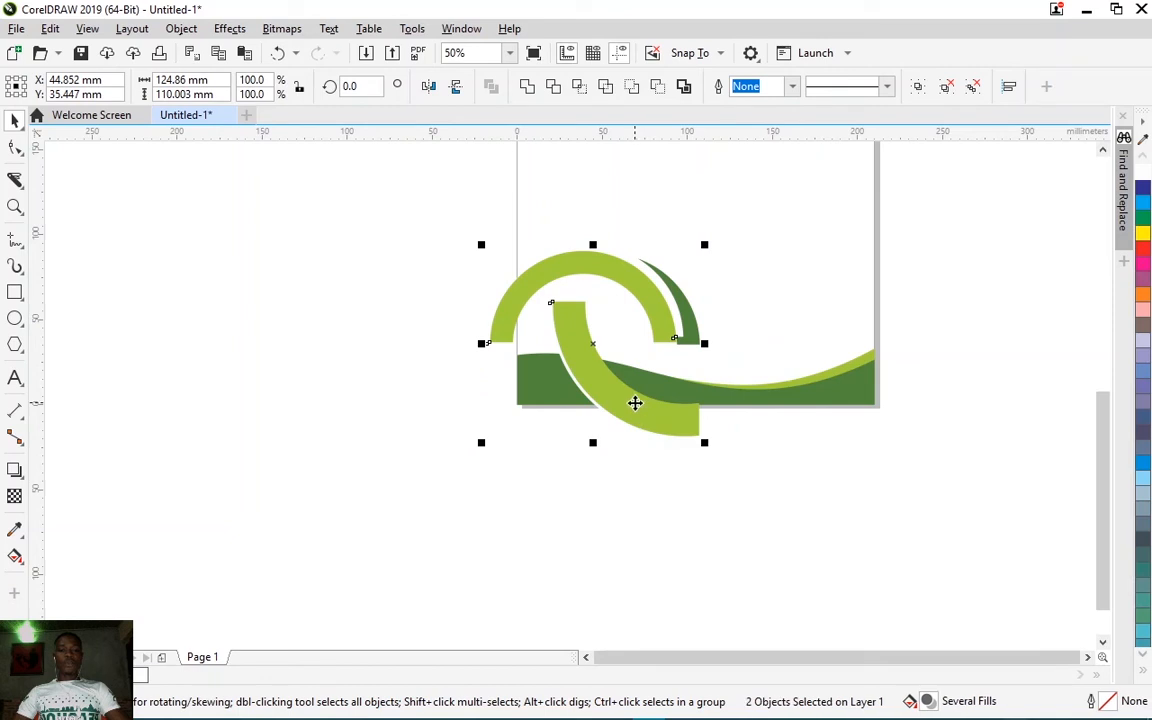
{"action": "right_click", "coordinate": [634, 403]}
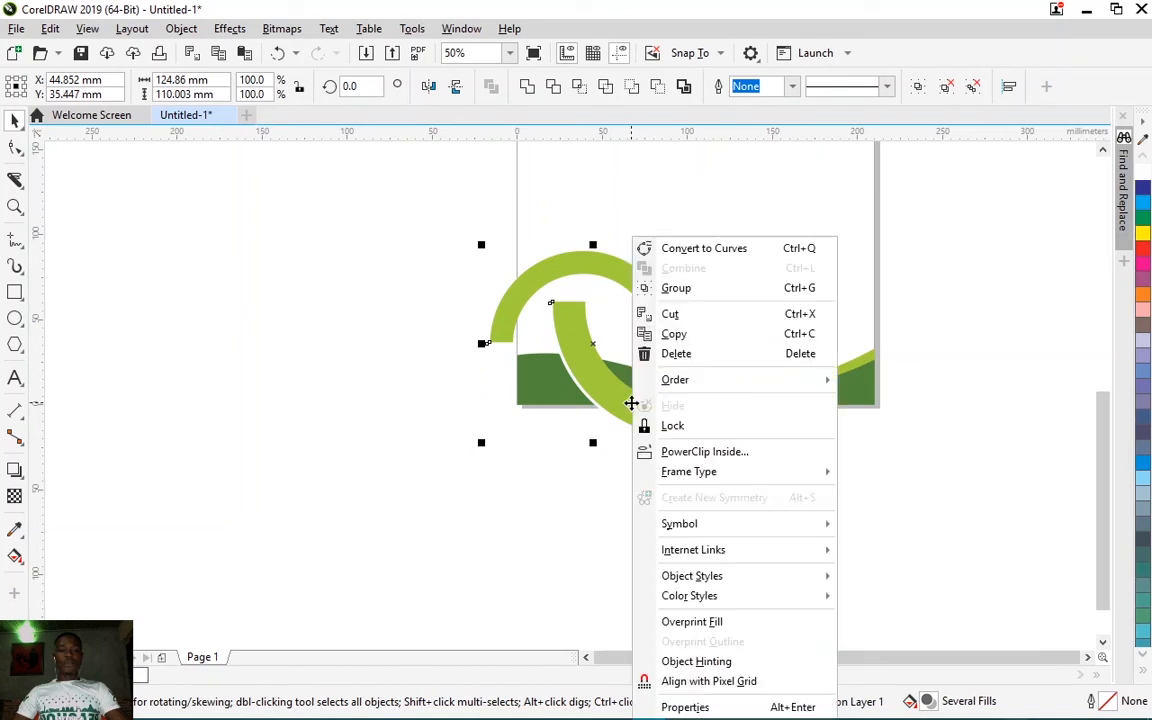
{"action": "left_click", "coordinate": [698, 291]}
Step: PowerClip the enlarged logo group inside the page-sized rectangle to trim the parts that extend beyond the page
{"action": "right_click", "coordinate": [620, 402]}
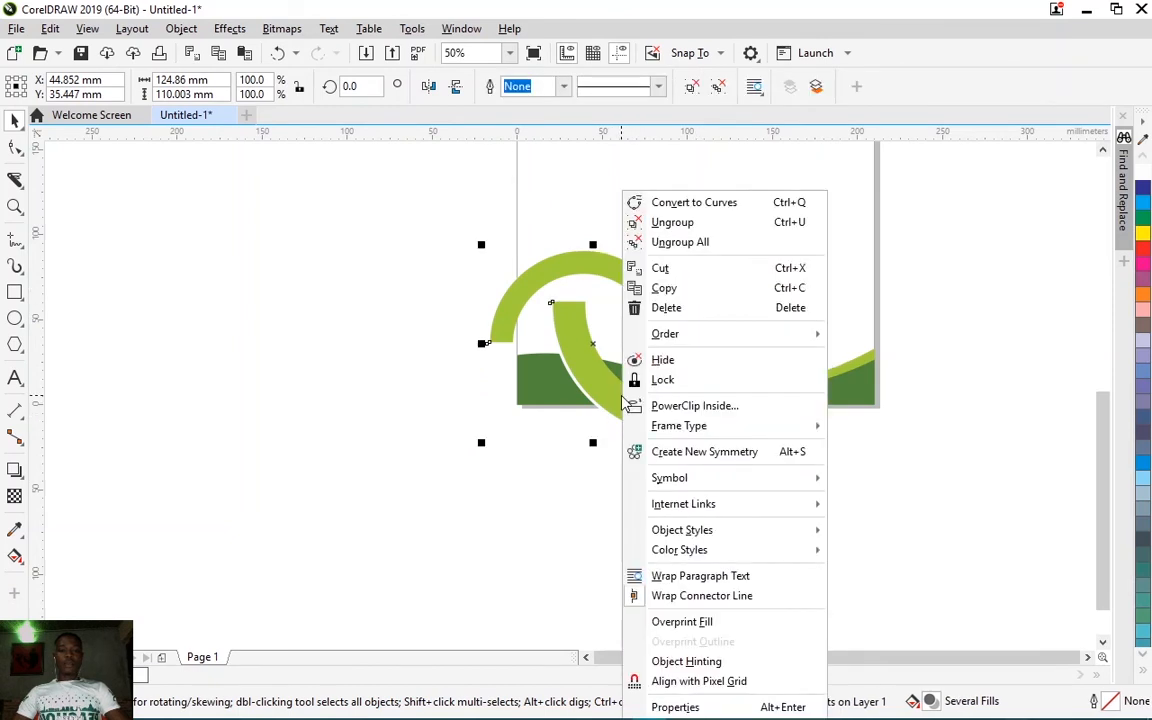
{"action": "left_click", "coordinate": [656, 405]}
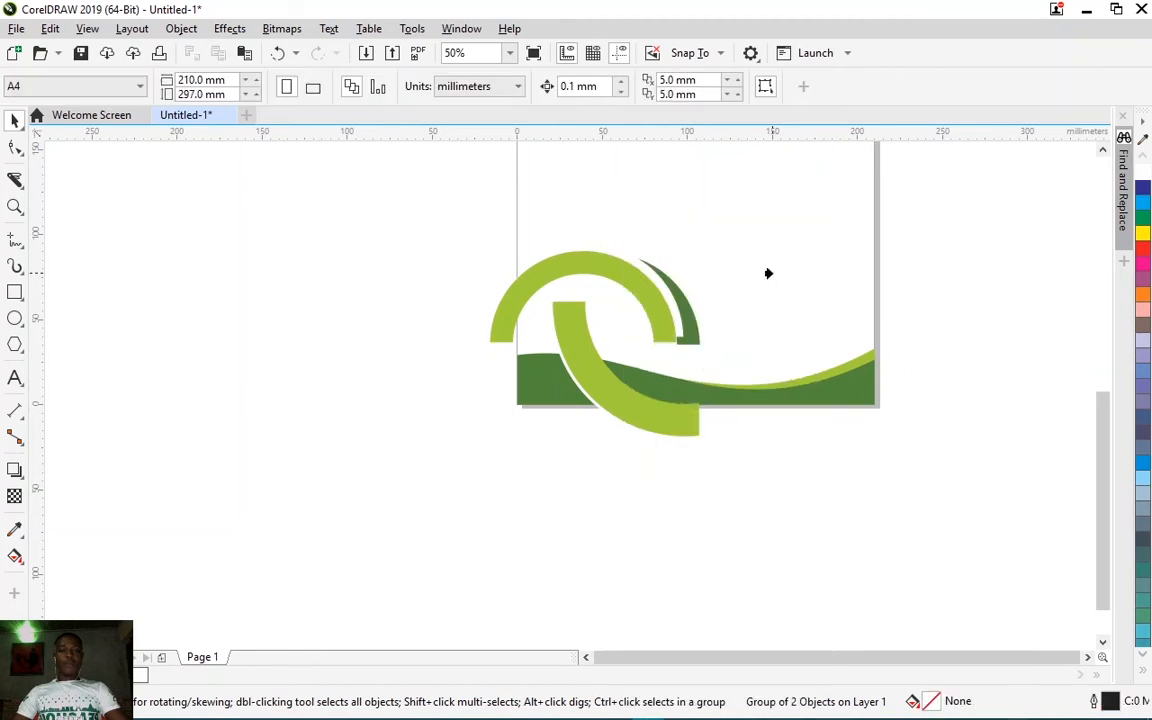
{"action": "left_click", "coordinate": [770, 278]}
{"action": "left_click", "coordinate": [425, 437]}
{"action": "scroll", "coordinate": [425, 437], "scroll_direction": "down", "scroll_amount": 2}
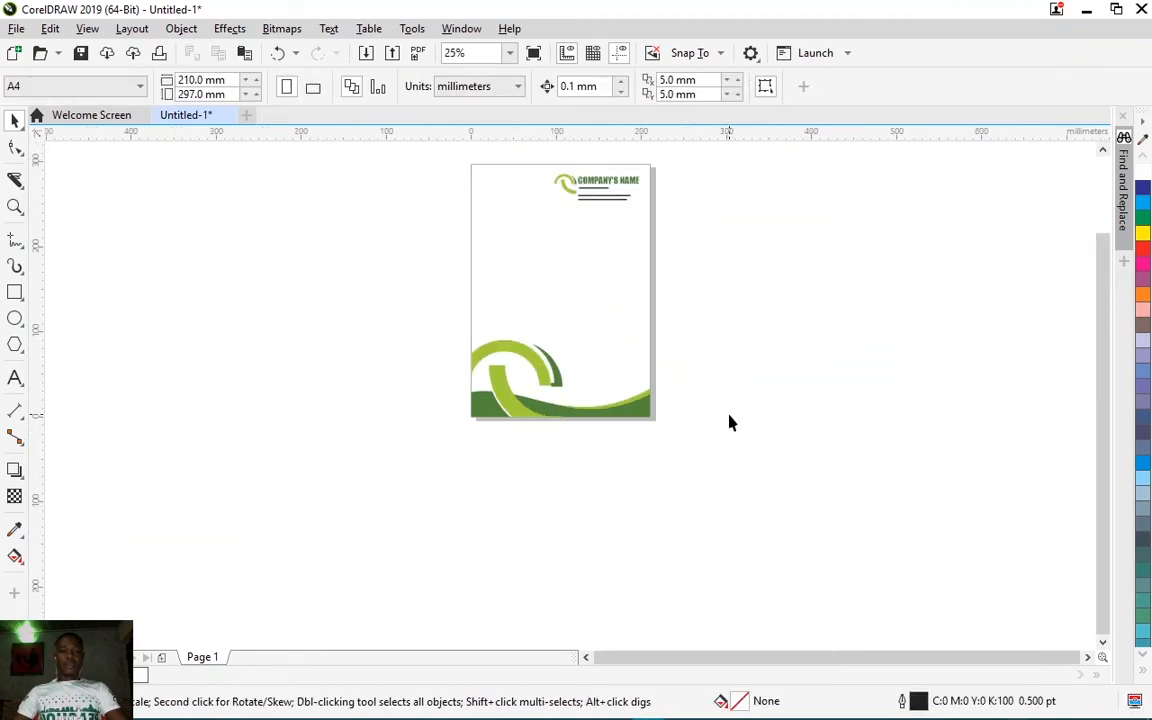
{"action": "key", "text": "shift+F4"}
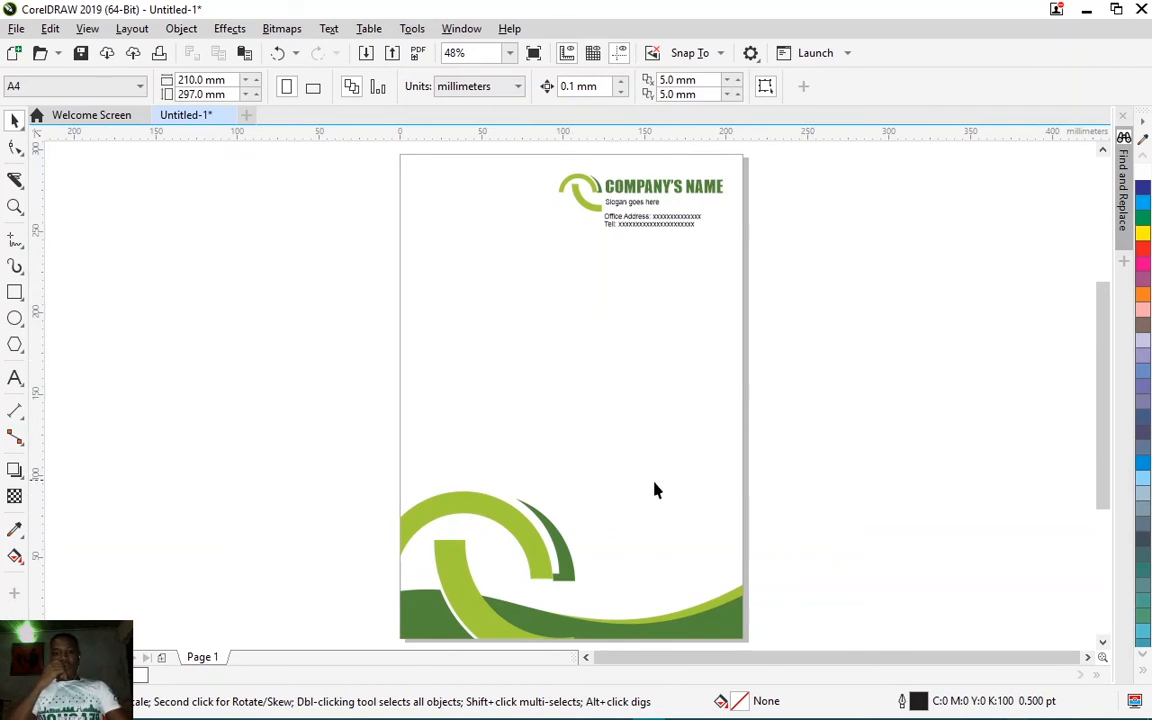
Step: Open the page rectangle's PowerClip contents for editing and select the enlarged logo group inside it
{"action": "scroll", "coordinate": [527, 476], "scroll_direction": "down", "scroll_amount": 2}
{"action": "scroll", "coordinate": [511, 563], "scroll_direction": "up", "scroll_amount": 2}
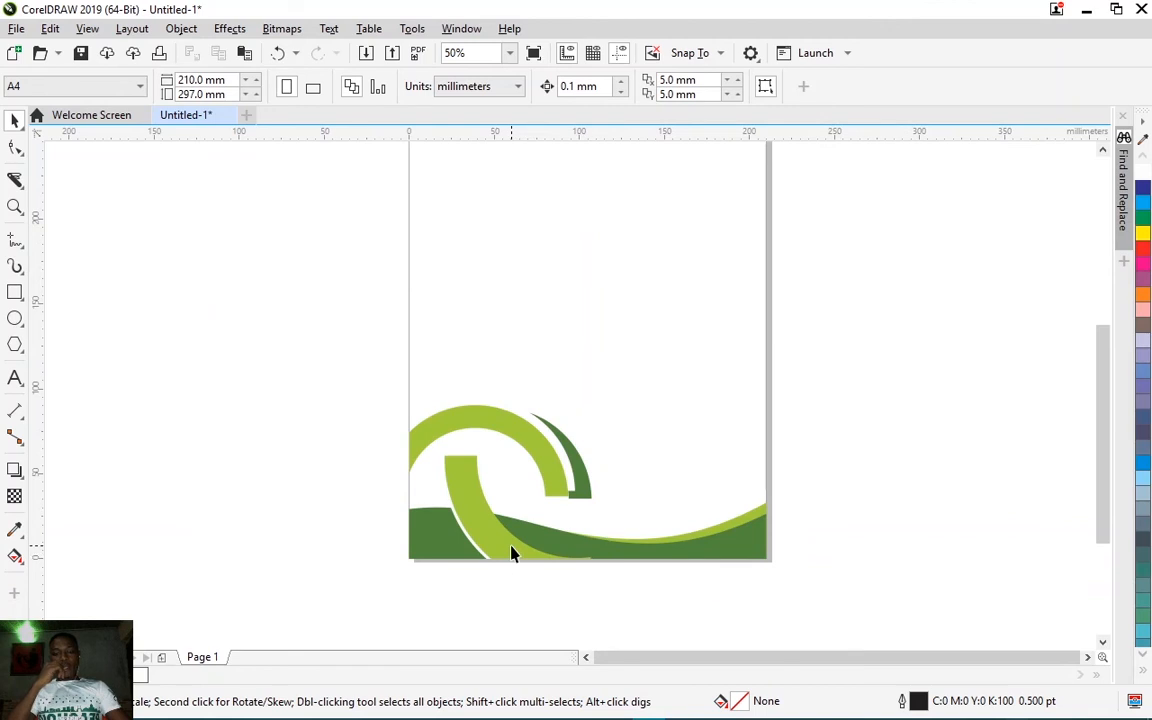
{"action": "left_click", "coordinate": [486, 531]}
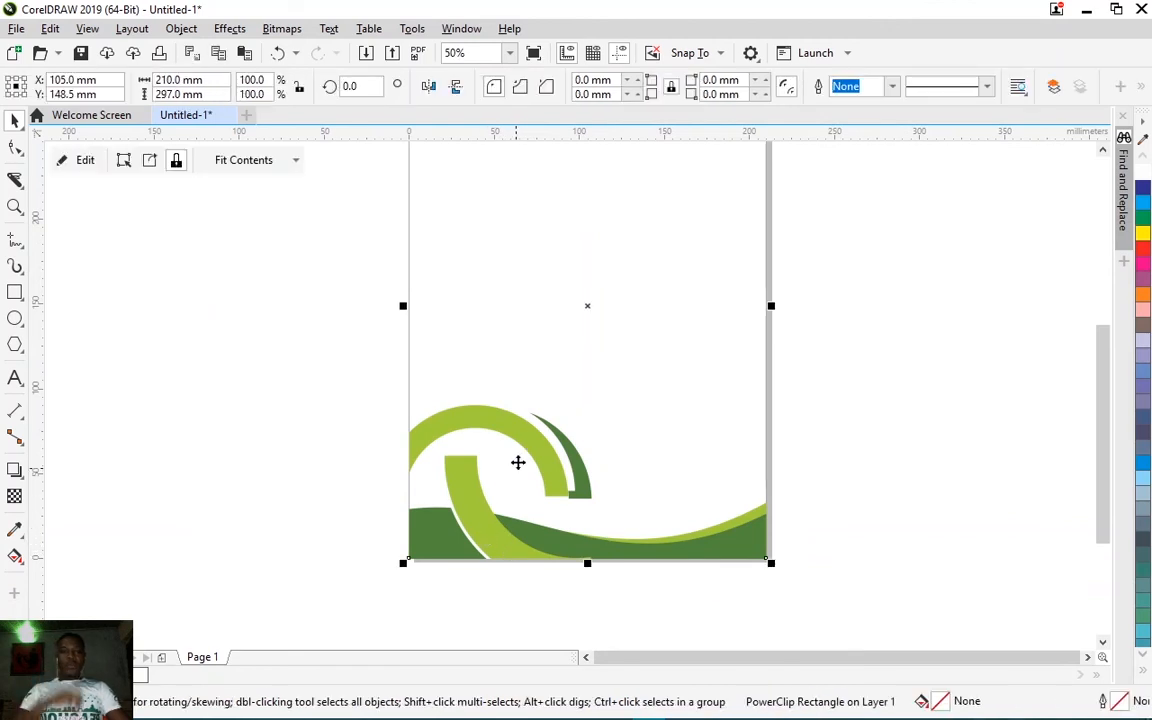
{"action": "right_click", "coordinate": [525, 428]}
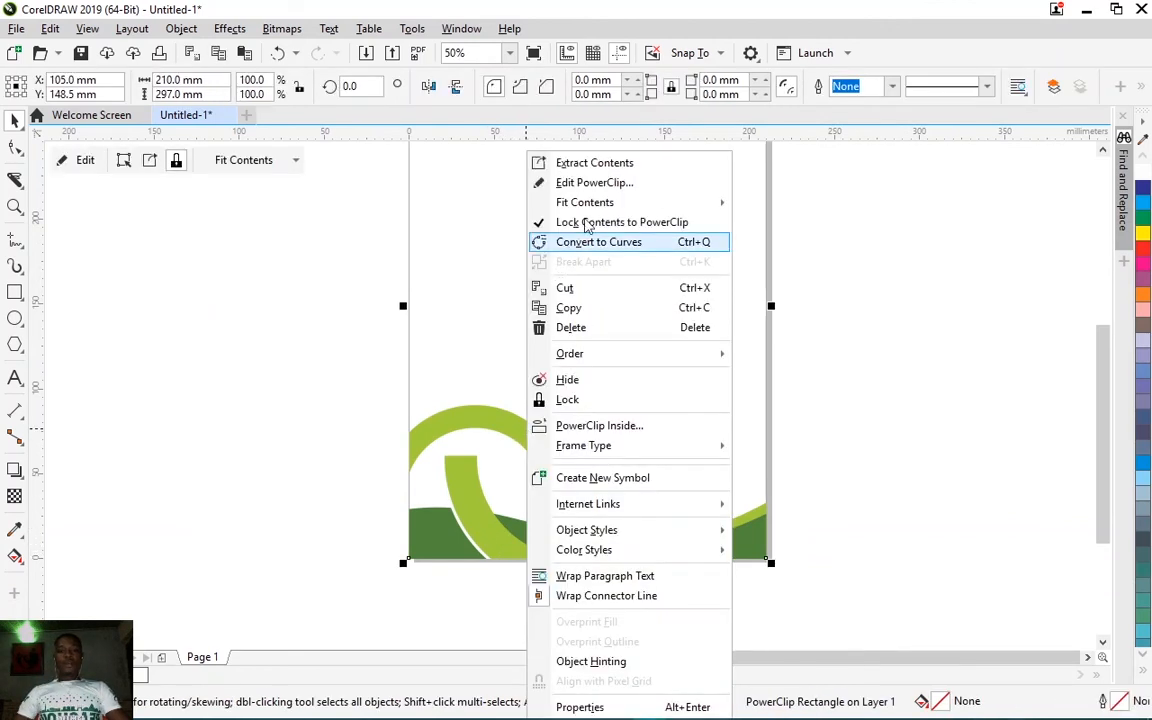
{"action": "left_click", "coordinate": [591, 183]}
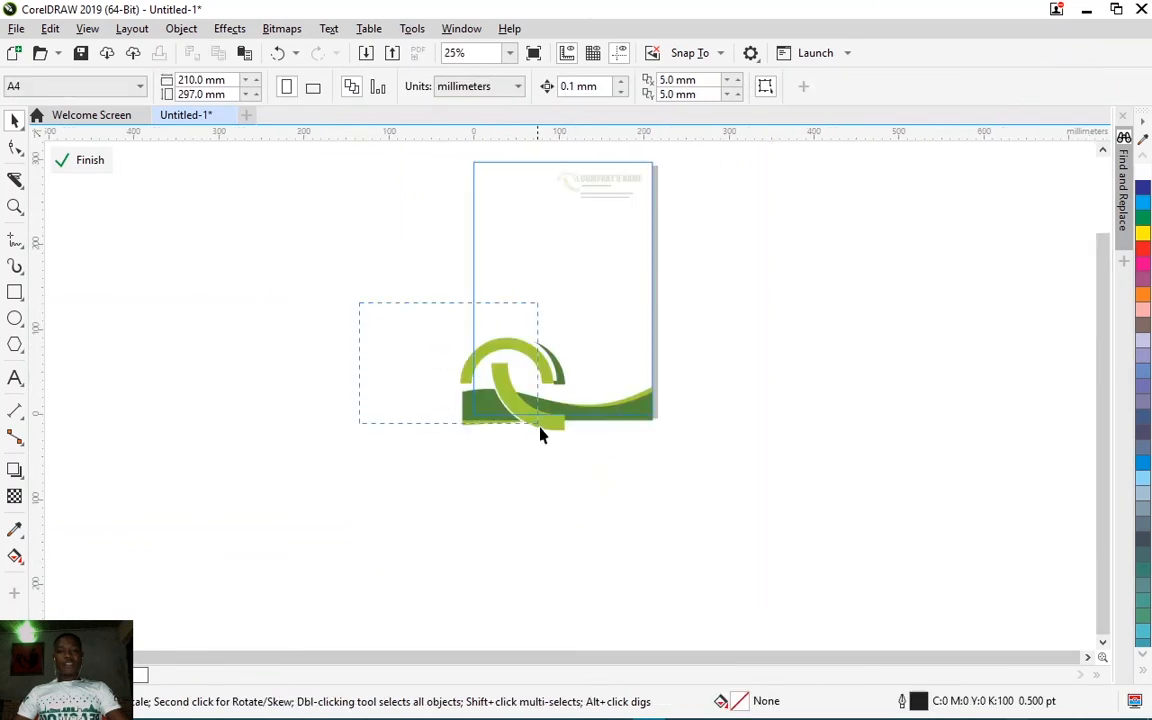
{"action": "left_click", "coordinate": [520, 395]}
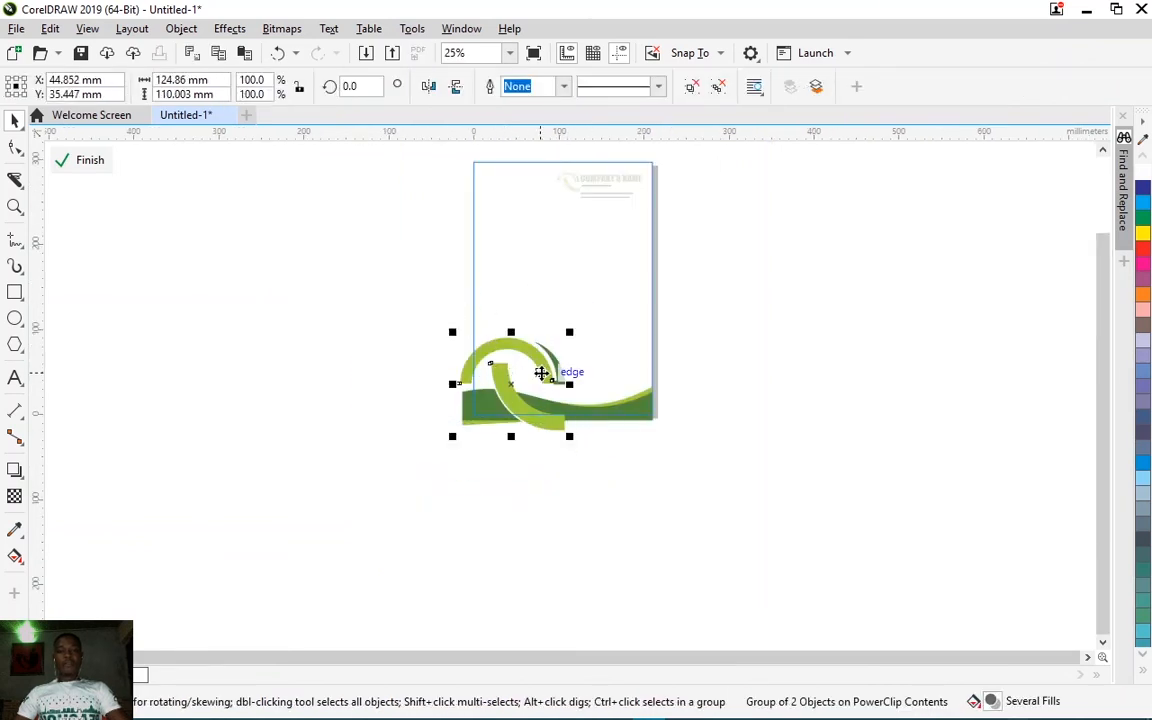
Step: Try converting the enlarged logo group to a 300 dpi RGB bitmap with anti-aliasing and no transparent background
{"action": "left_click", "coordinate": [278, 30]}
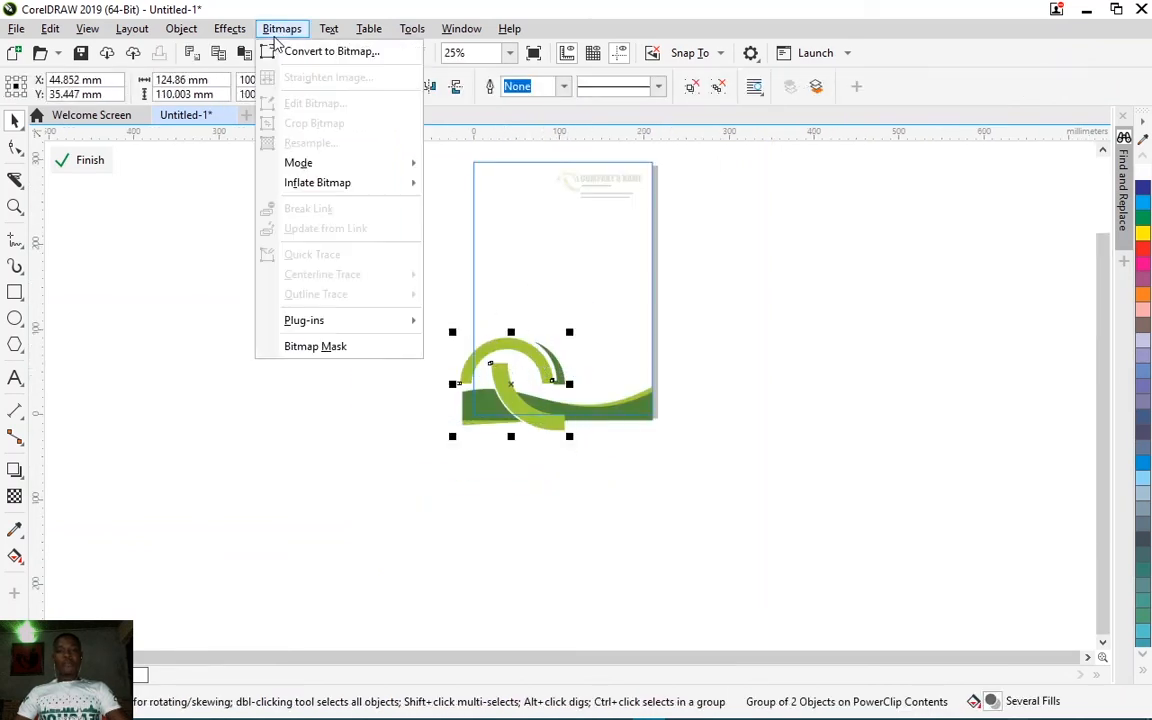
{"action": "left_click", "coordinate": [312, 55]}
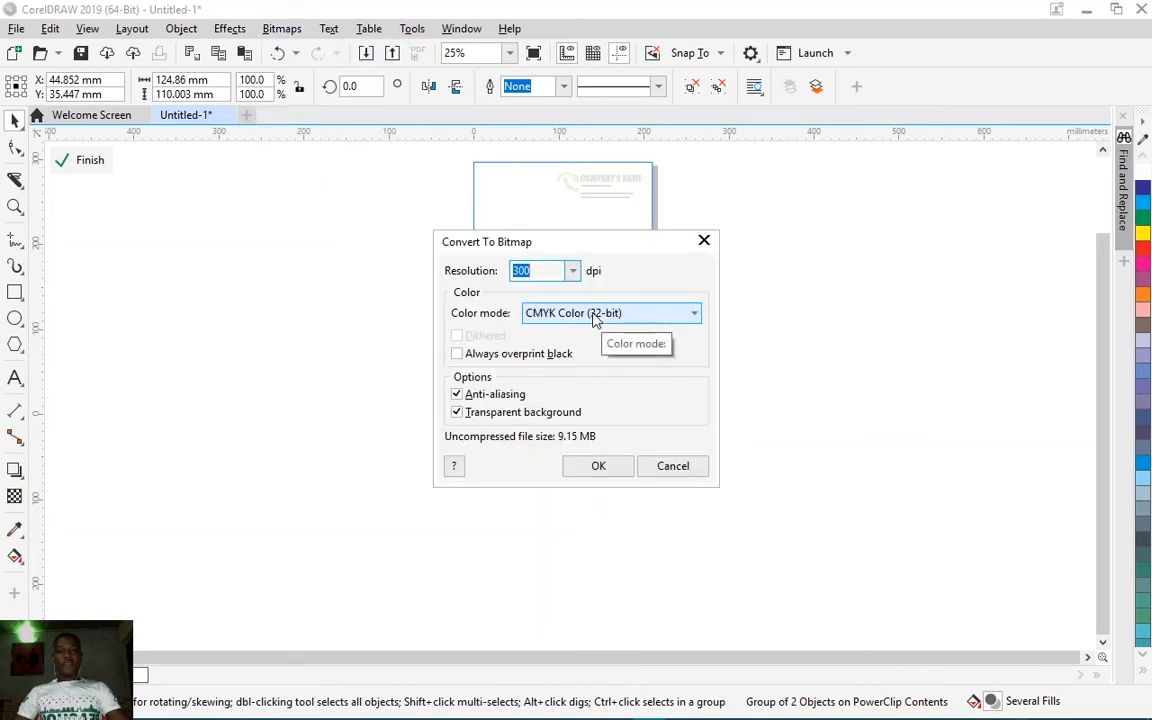
{"action": "left_click", "coordinate": [594, 314]}
{"action": "left_click", "coordinate": [550, 386]}
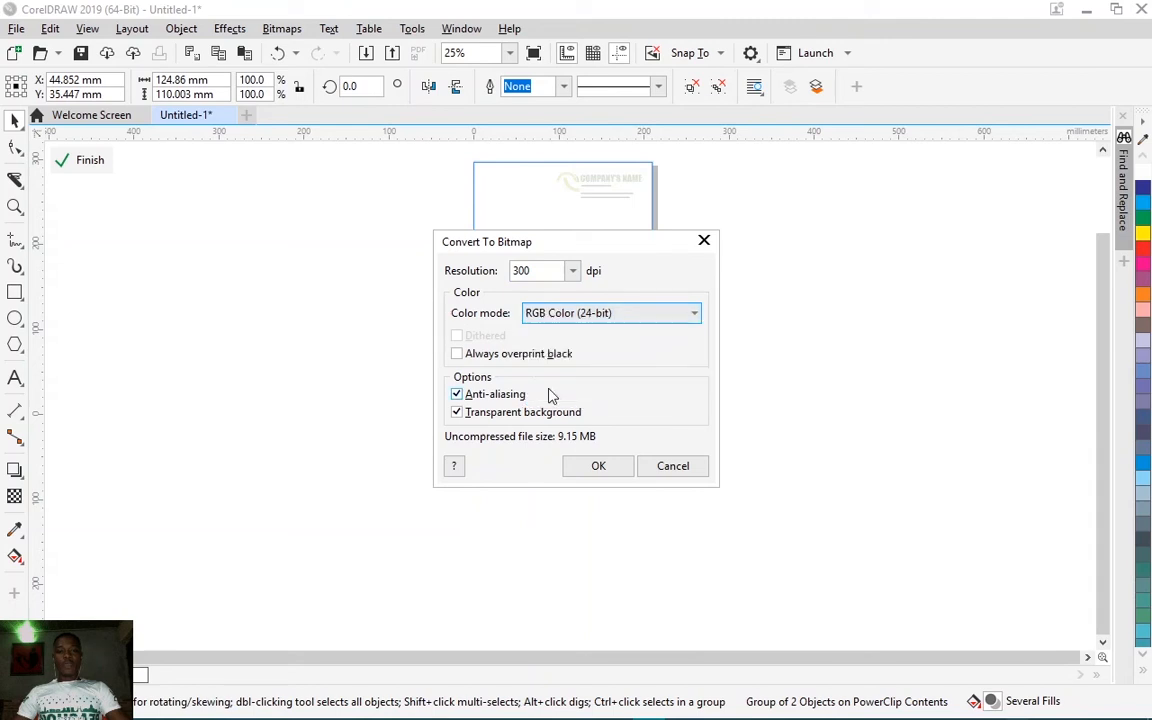
{"action": "left_click_drag", "start_coordinate": [591, 240], "coordinate": [861, 116]}
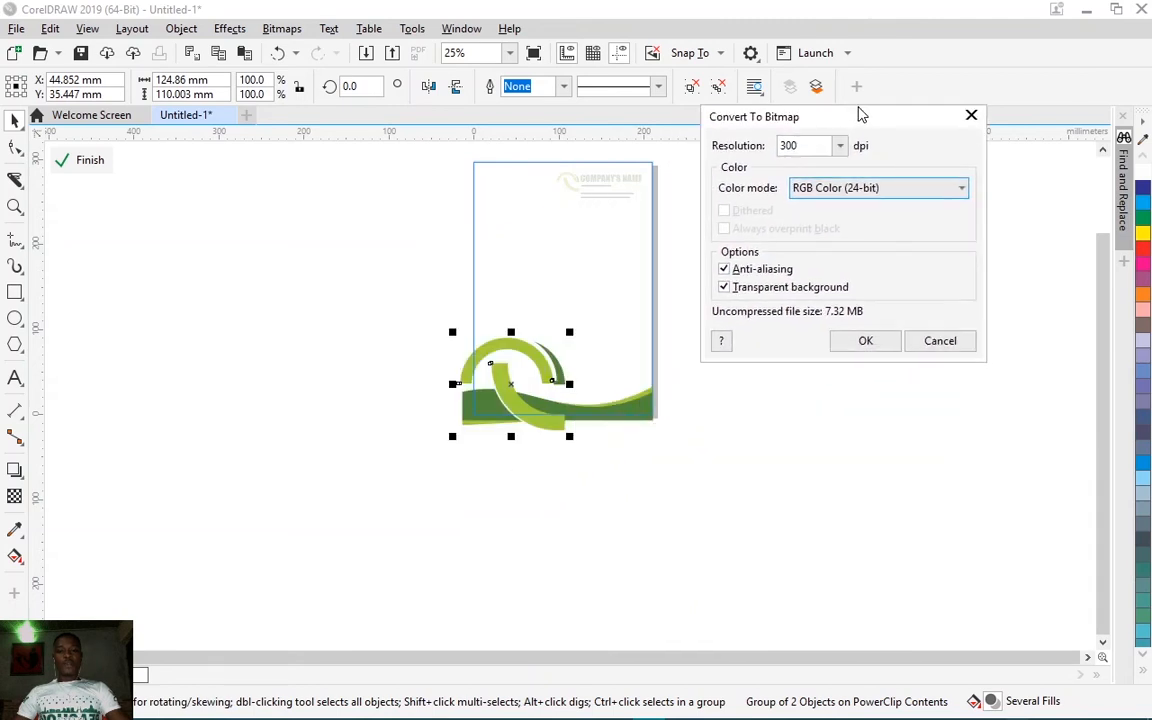
{"action": "left_click", "coordinate": [859, 191]}
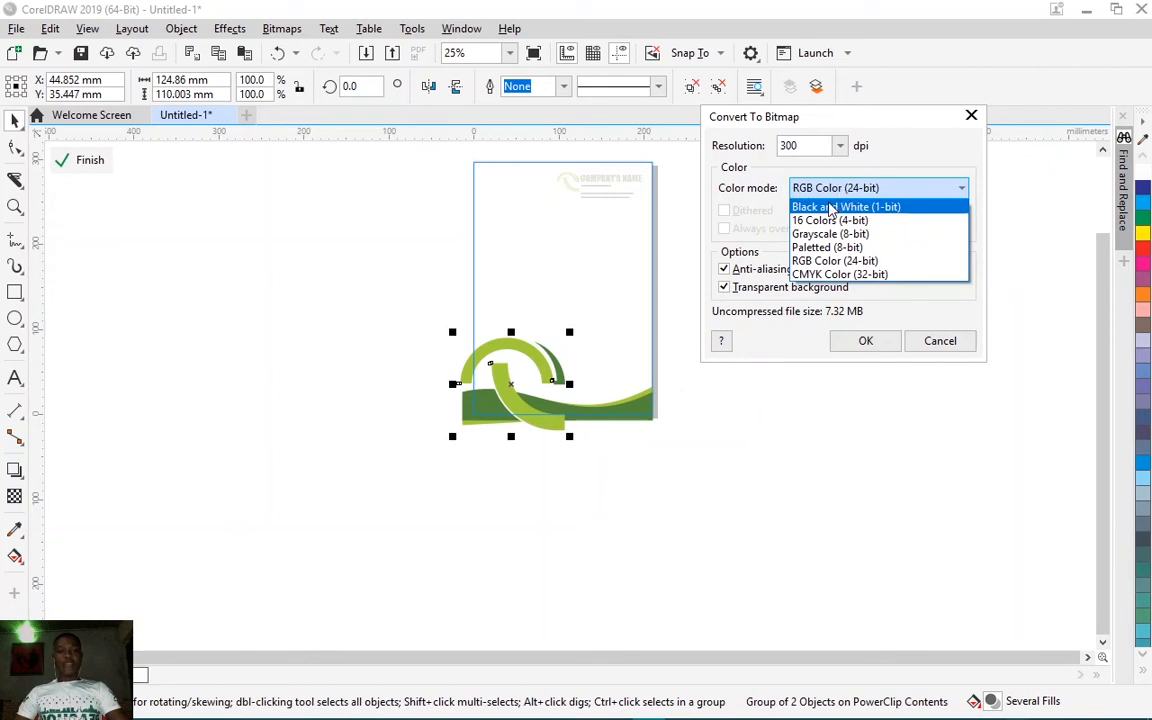
{"action": "left_click", "coordinate": [825, 194]}
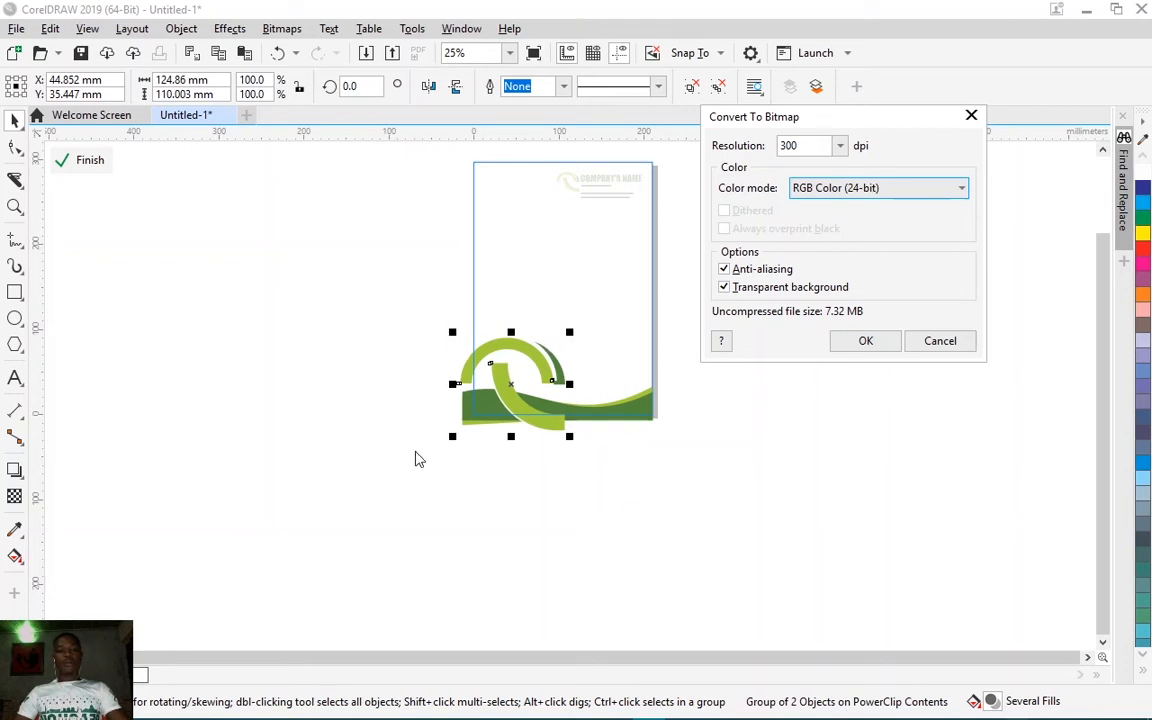
{"action": "left_click", "coordinate": [724, 287]}
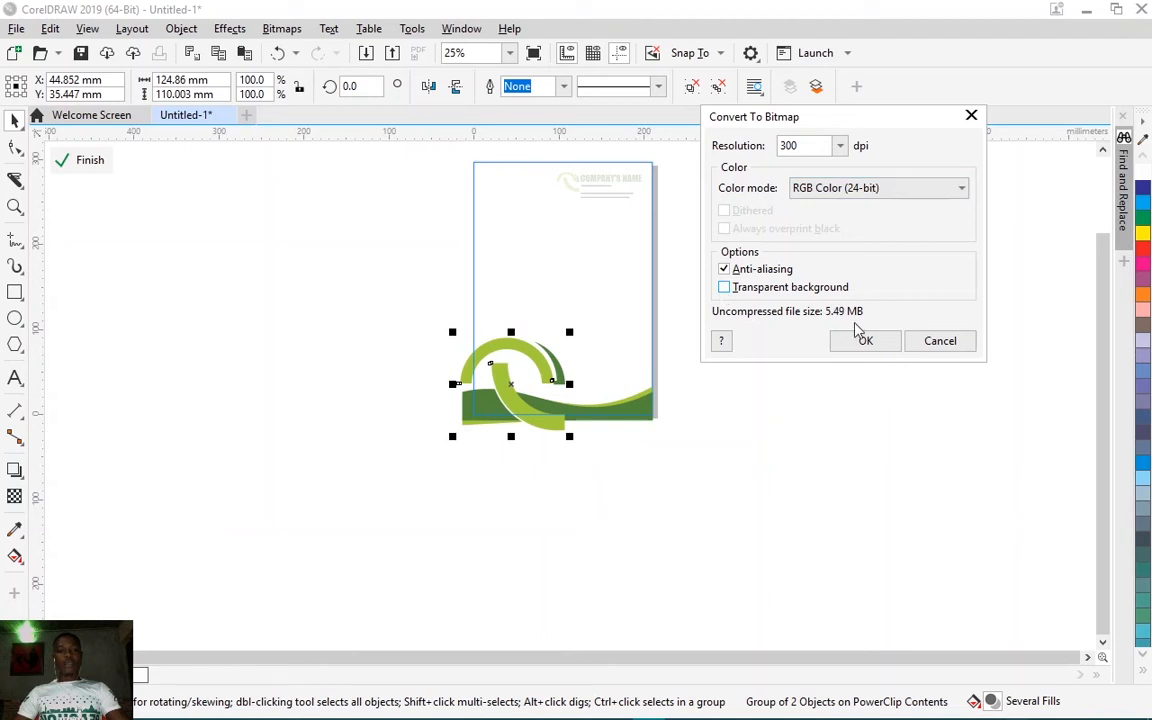
{"action": "left_click", "coordinate": [864, 338]}
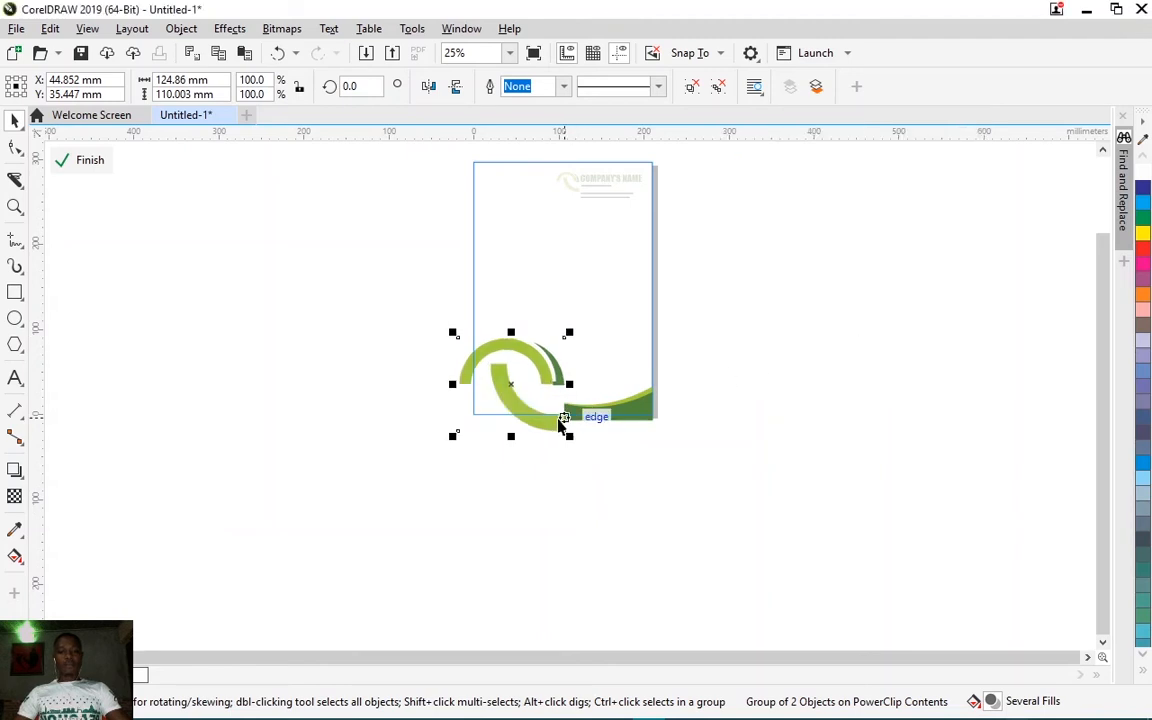
Step: Move the logo bitmap aside to check its background, and undo both the move and the bitmap conversion
{"action": "scroll", "coordinate": [520, 420], "scroll_direction": "up", "scroll_amount": 4}
{"action": "left_click_drag", "start_coordinate": [562, 308], "coordinate": [809, 391]}
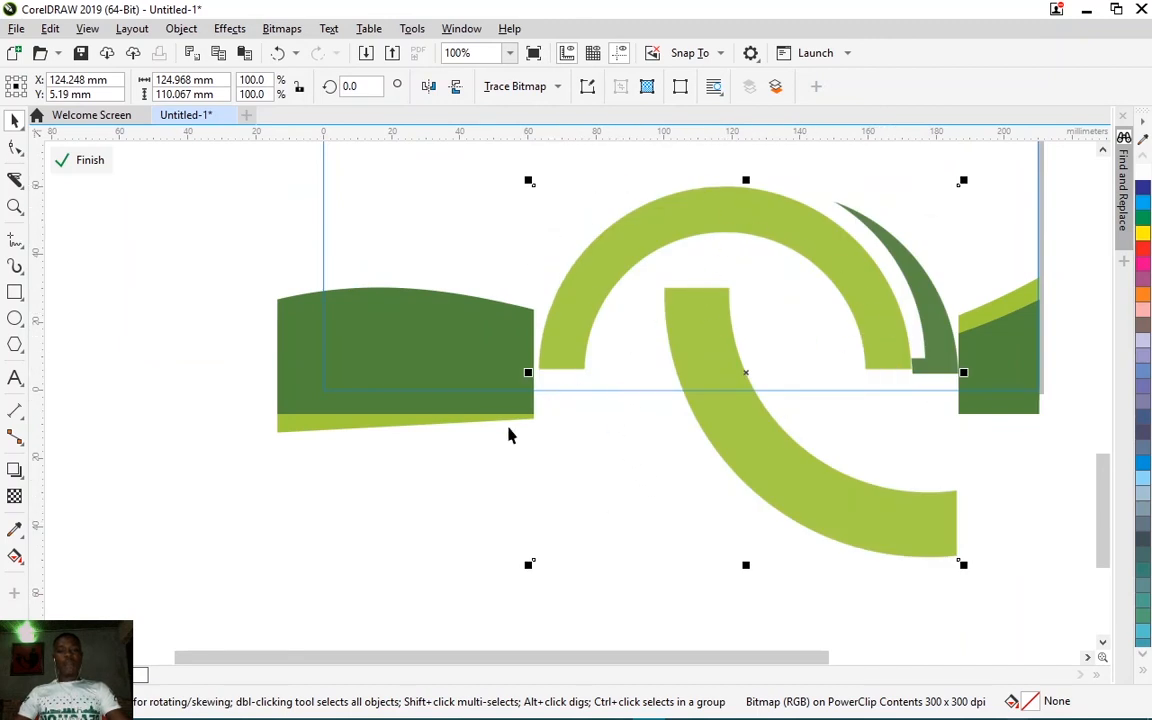
{"action": "scroll", "coordinate": [503, 432], "scroll_direction": "down", "scroll_amount": 4}
{"action": "key", "text": "ctrl+z"}
{"action": "key", "text": "ctrl+z"}
{"action": "key", "text": "ctrl+z"}
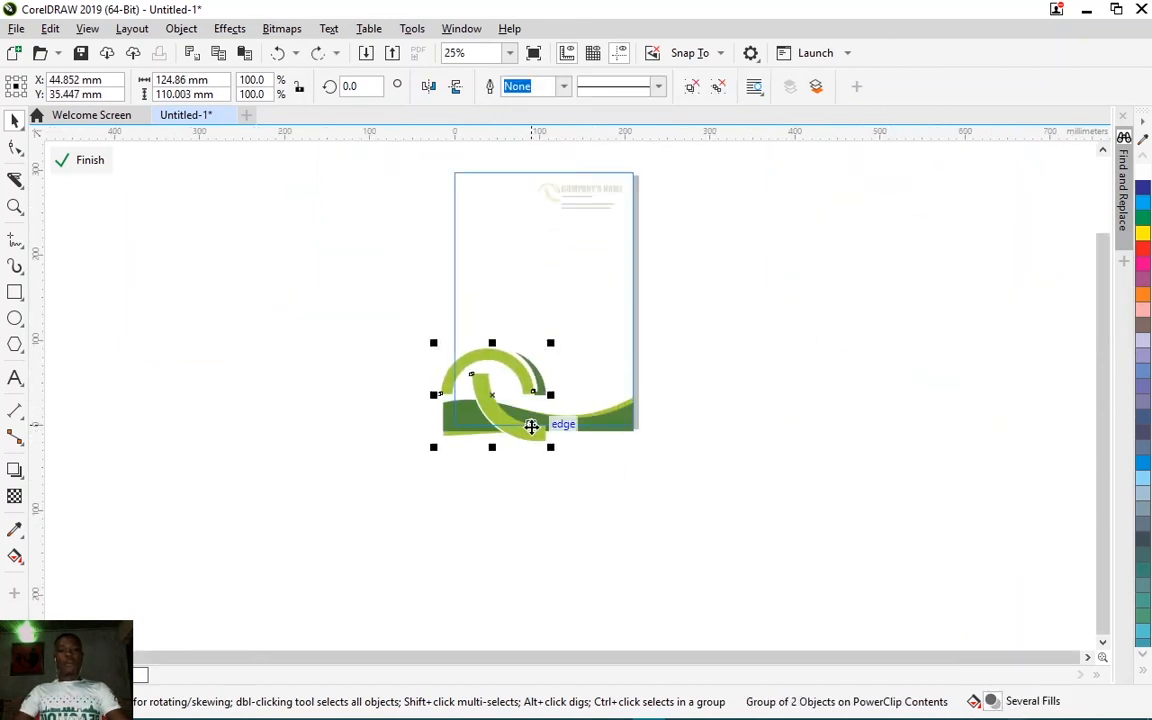
Step: Try converting the enlarged logo group to a 300 dpi RGB (24-bit) bitmap with a transparent background
{"action": "scroll", "coordinate": [490, 398], "scroll_direction": "up", "scroll_amount": 2}
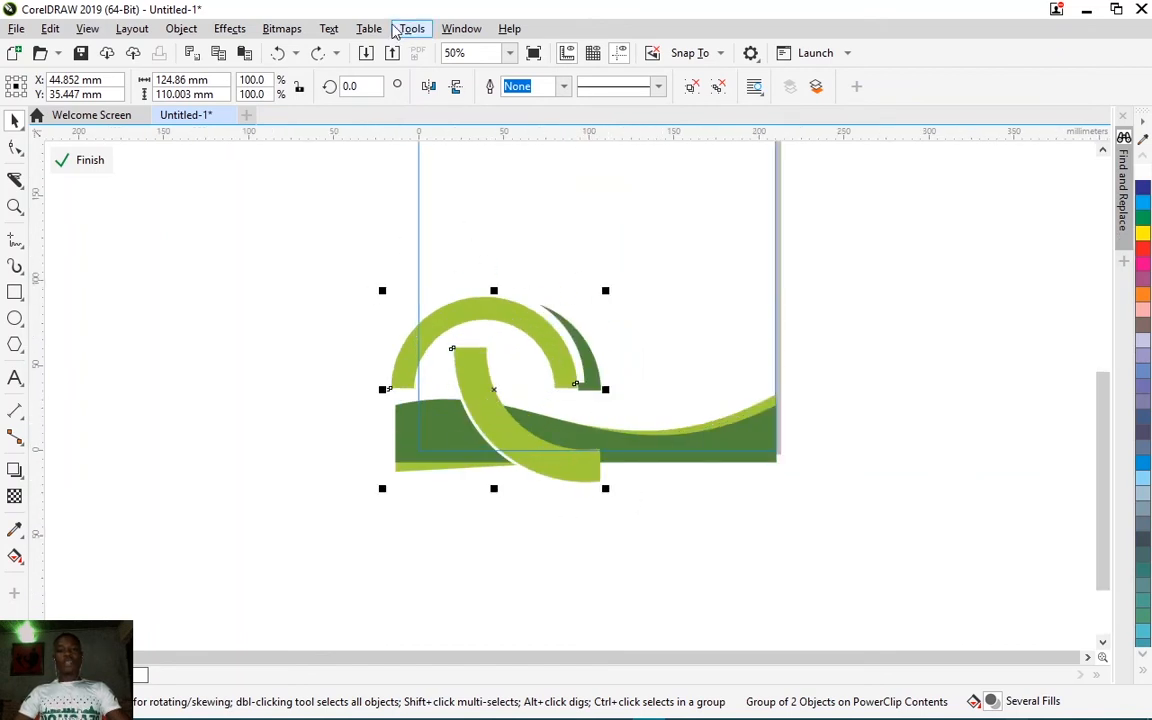
{"action": "left_click", "coordinate": [284, 29]}
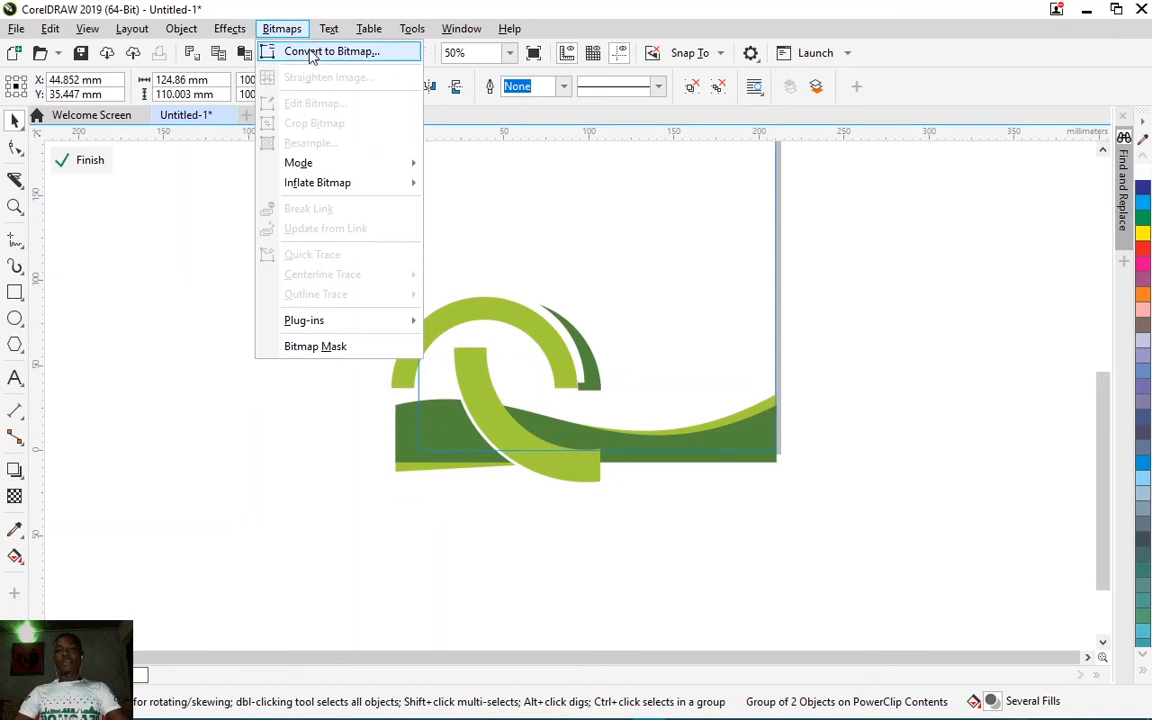
{"action": "left_click", "coordinate": [305, 55]}
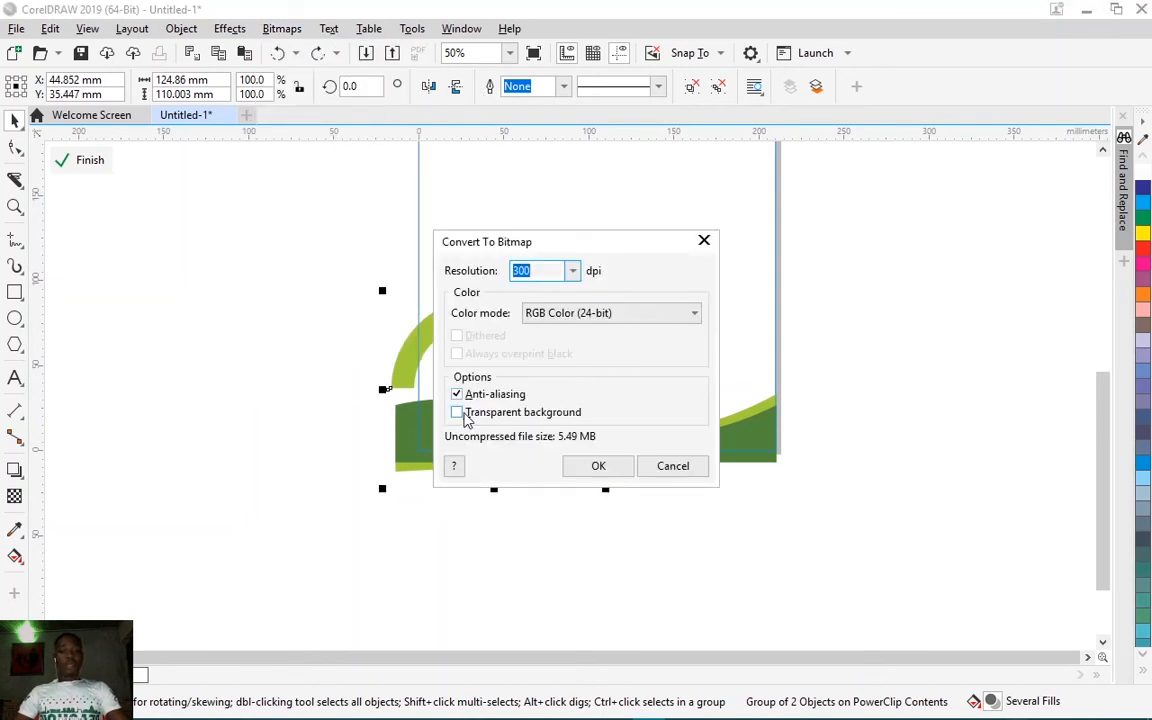
{"action": "left_click", "coordinate": [459, 413]}
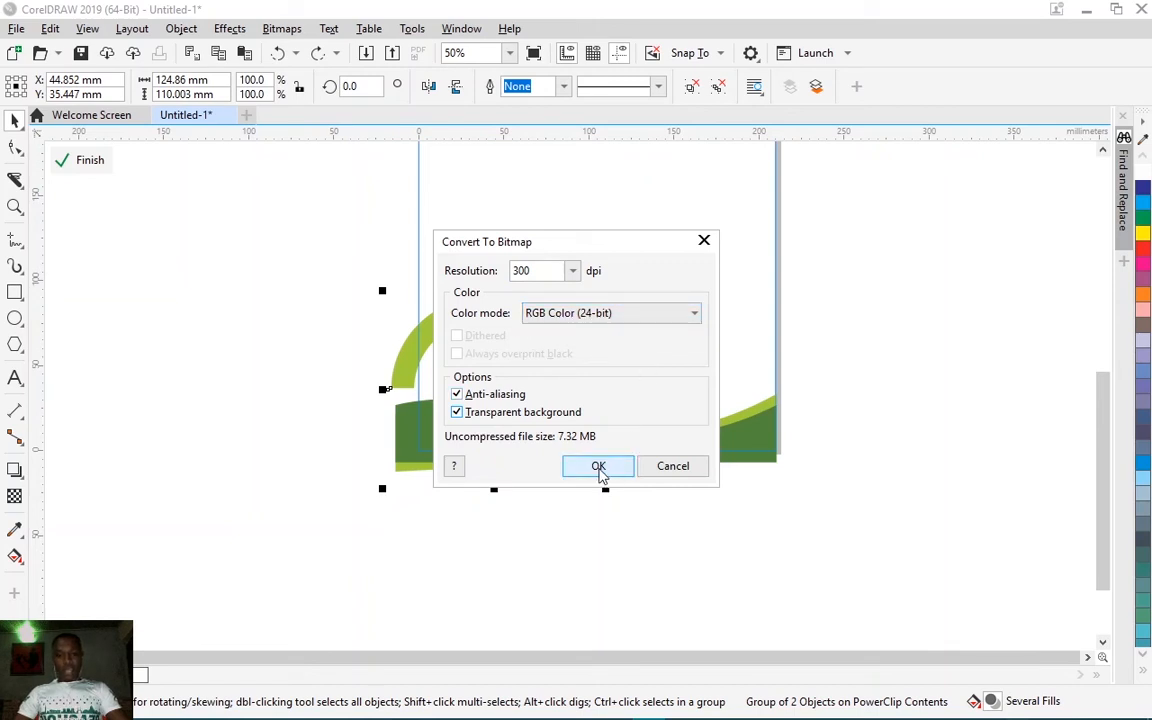
{"action": "left_click", "coordinate": [598, 467]}
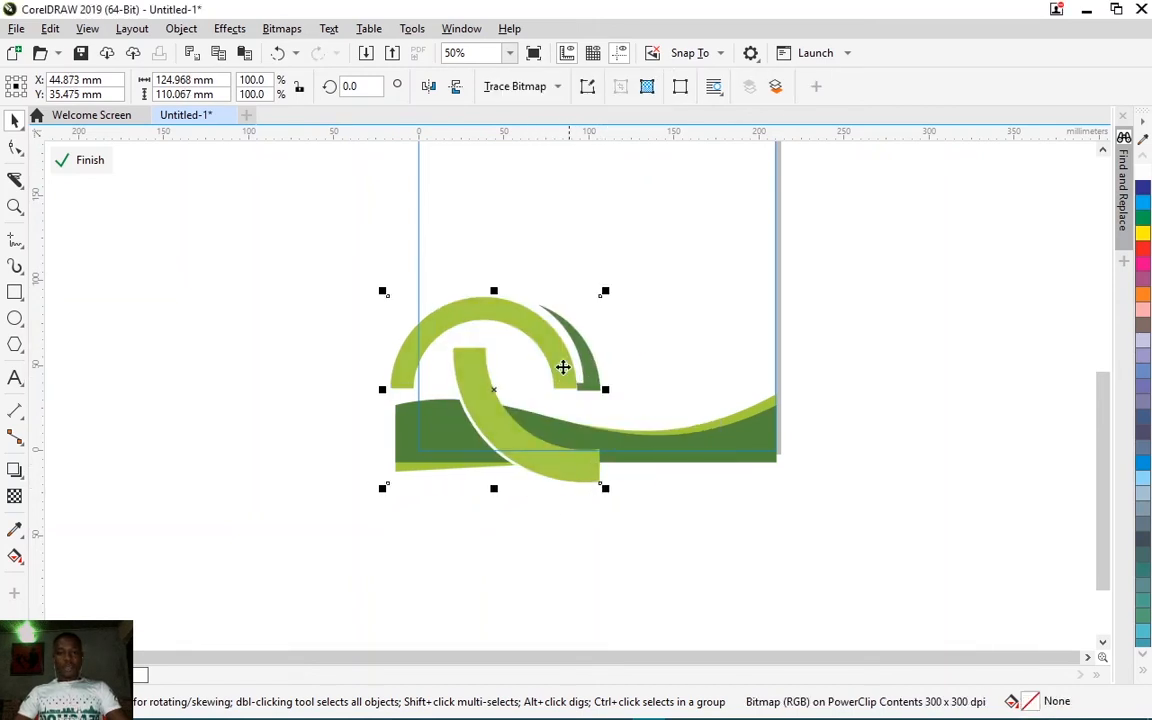
Step: Undo the RGB bitmap conversion and redo it to compare the enlarged logo's green tones
{"action": "scroll", "coordinate": [478, 378], "scroll_direction": "up", "scroll_amount": 1}
{"action": "key", "text": "ctrl+z"}
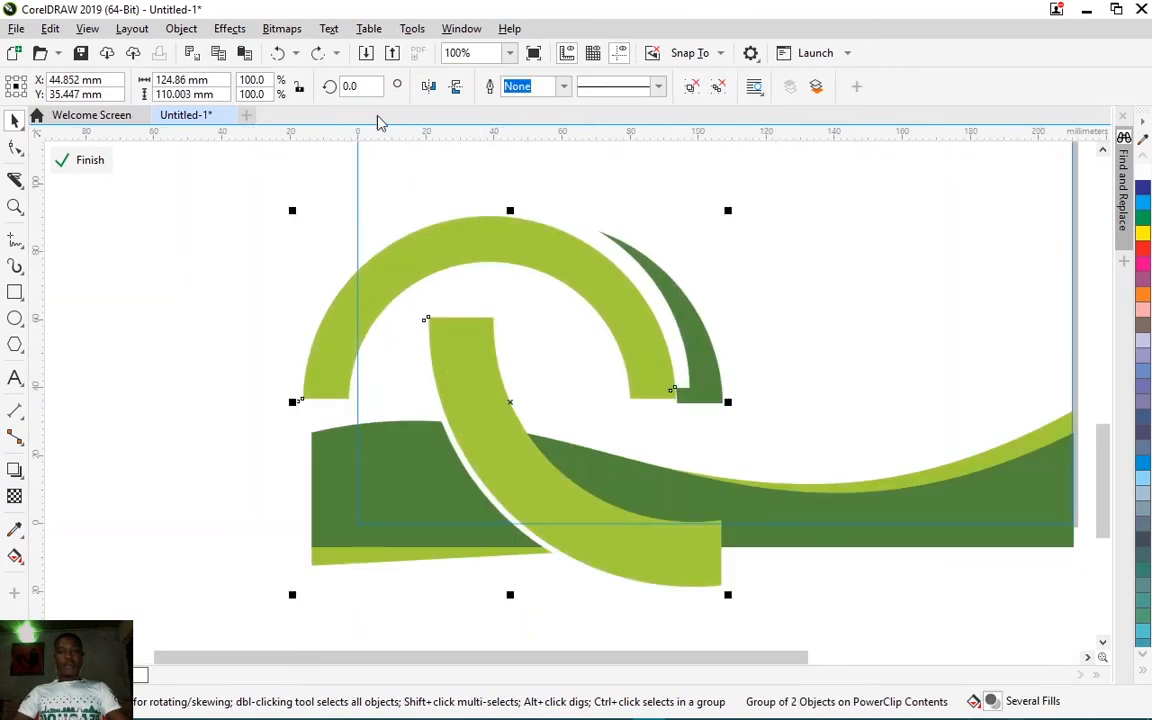
{"action": "left_click", "coordinate": [282, 29]}
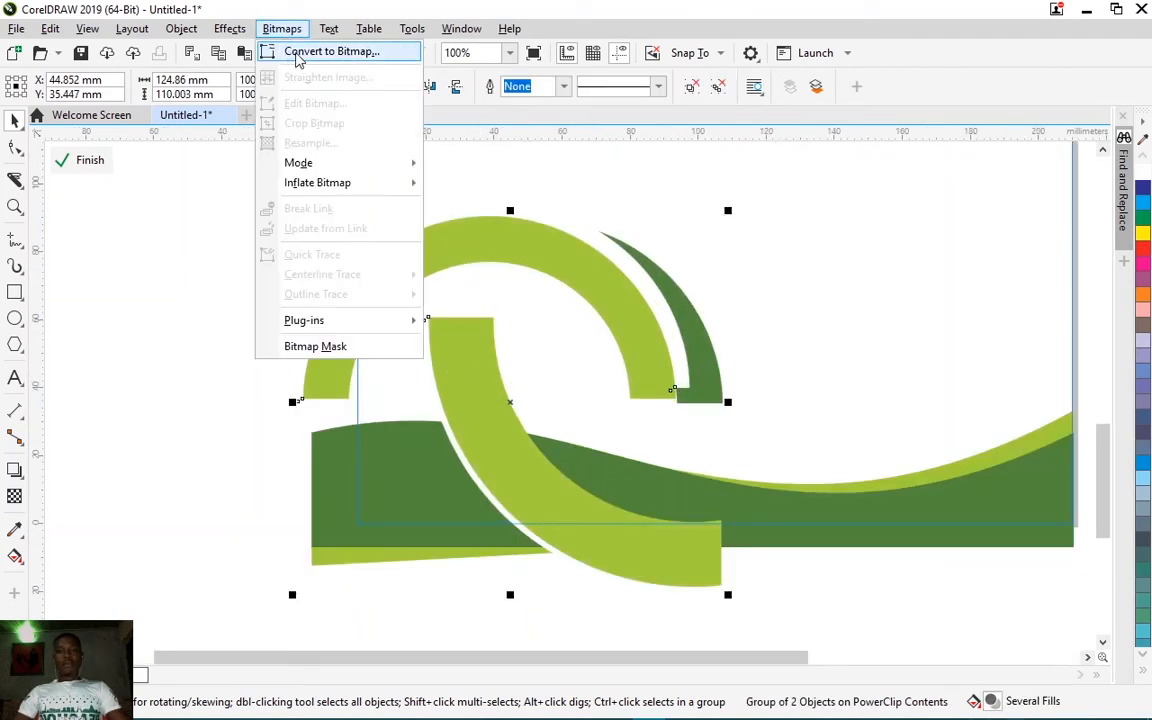
{"action": "left_click", "coordinate": [192, 200]}
{"action": "left_click", "coordinate": [277, 53]}
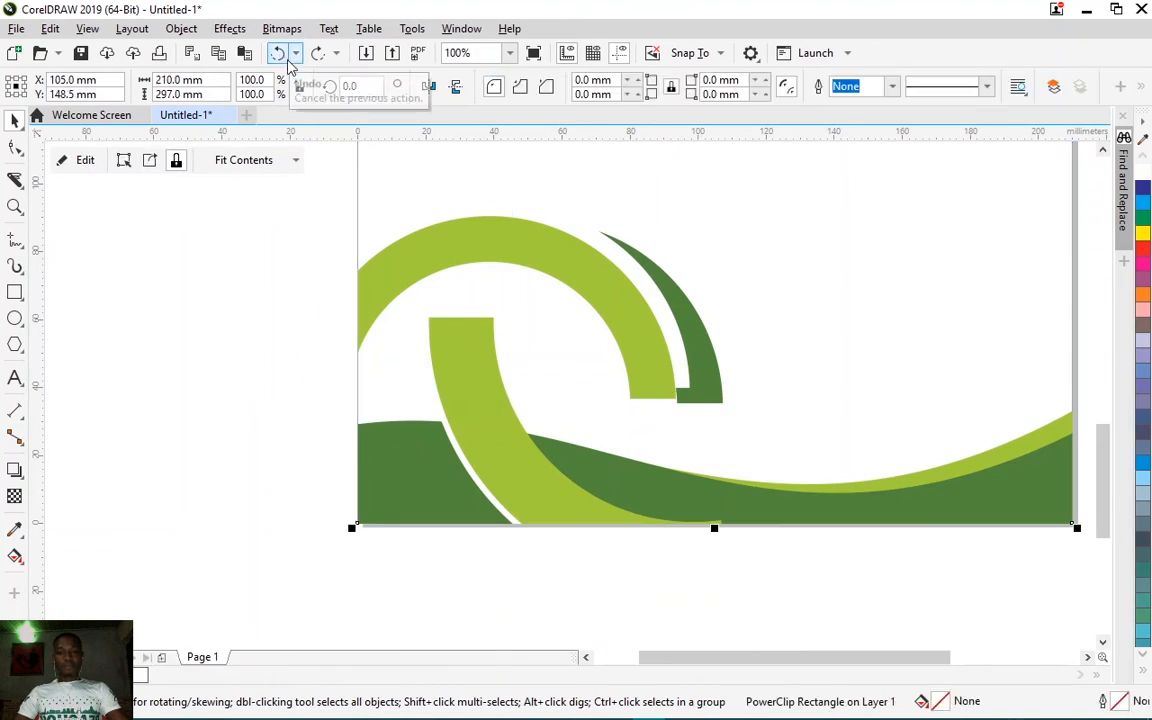
{"action": "left_click", "coordinate": [317, 53]}
{"action": "left_click", "coordinate": [317, 53]}
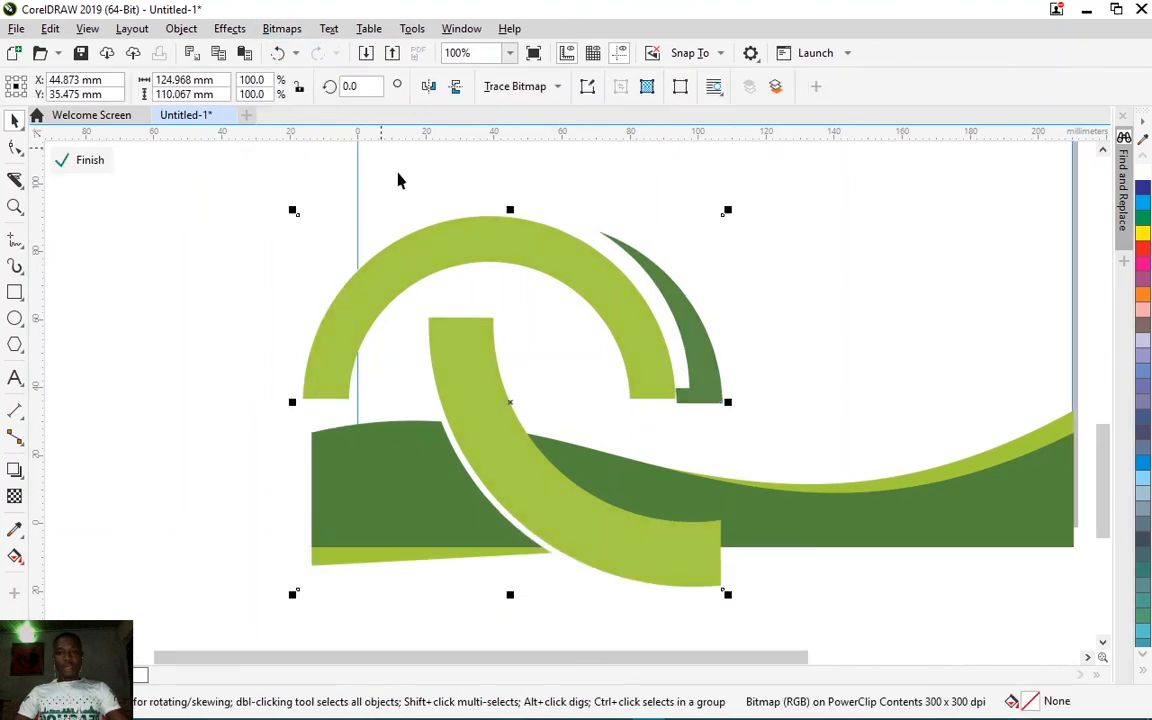
Step: Inspect the RGB logo bitmap against the green wave and revert it to the vector group
{"action": "scroll", "coordinate": [495, 421], "scroll_direction": "up", "scroll_amount": 1}
{"action": "scroll", "coordinate": [522, 324], "scroll_direction": "down", "scroll_amount": 2}
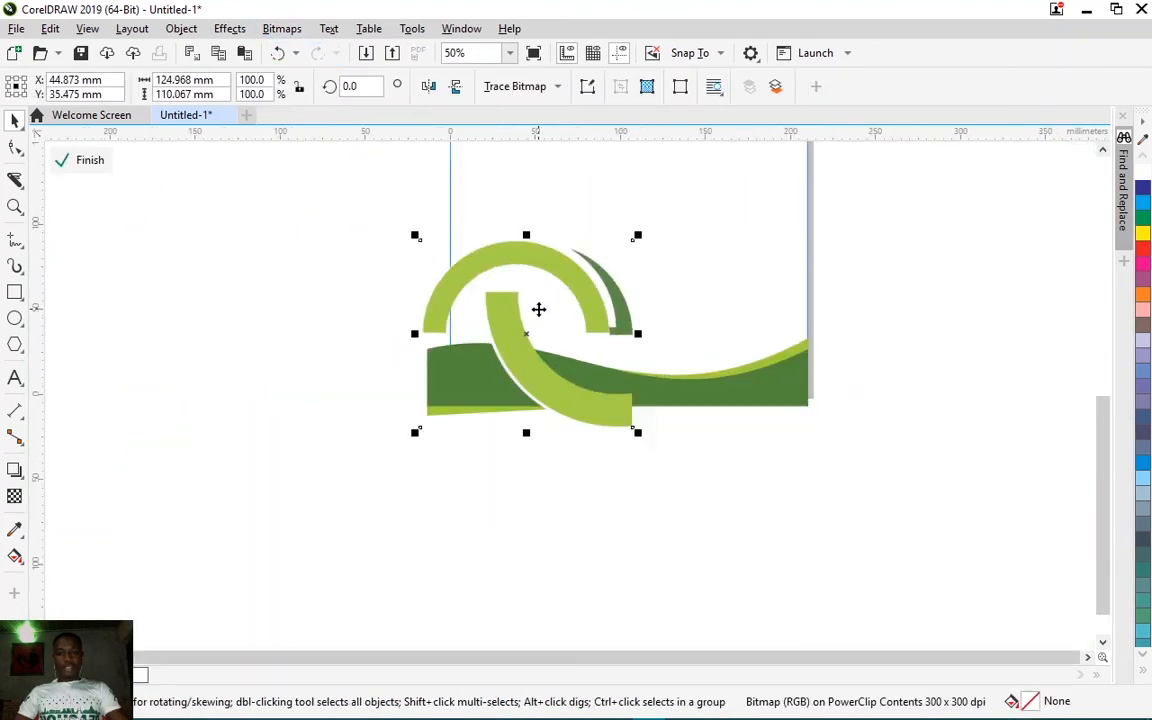
{"action": "scroll", "coordinate": [522, 334], "scroll_direction": "up", "scroll_amount": 1}
{"action": "left_click", "coordinate": [520, 334]}
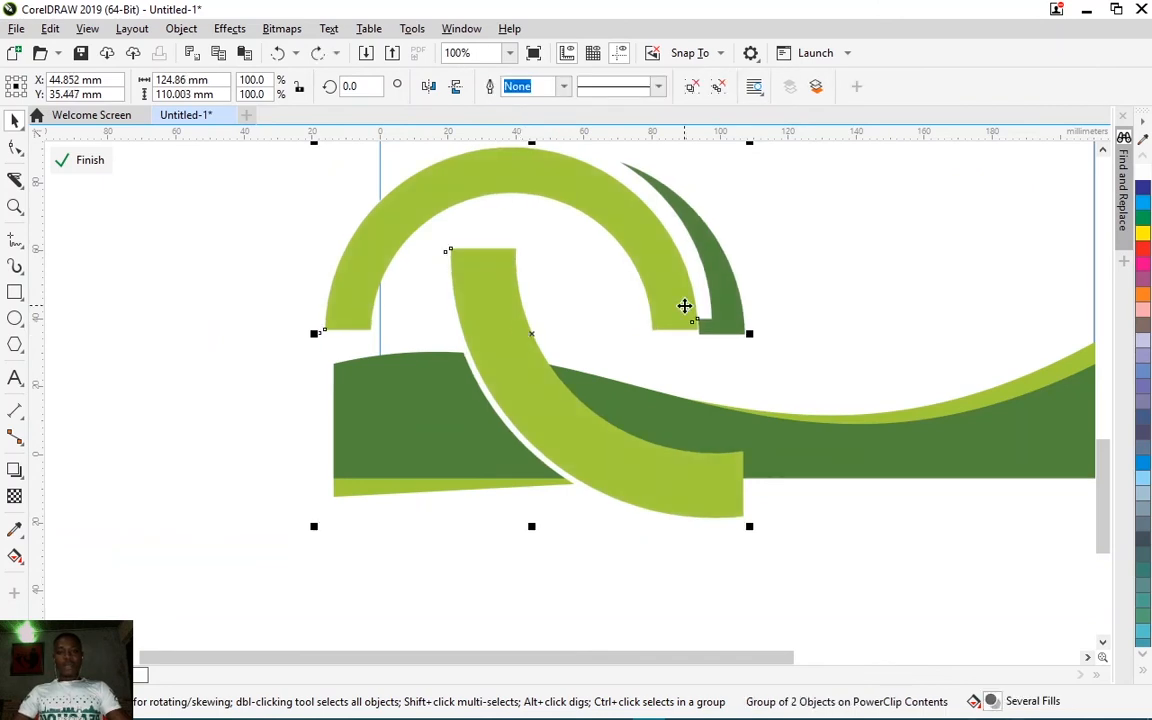
{"action": "scroll", "coordinate": [671, 257], "scroll_direction": "down", "scroll_amount": 1}
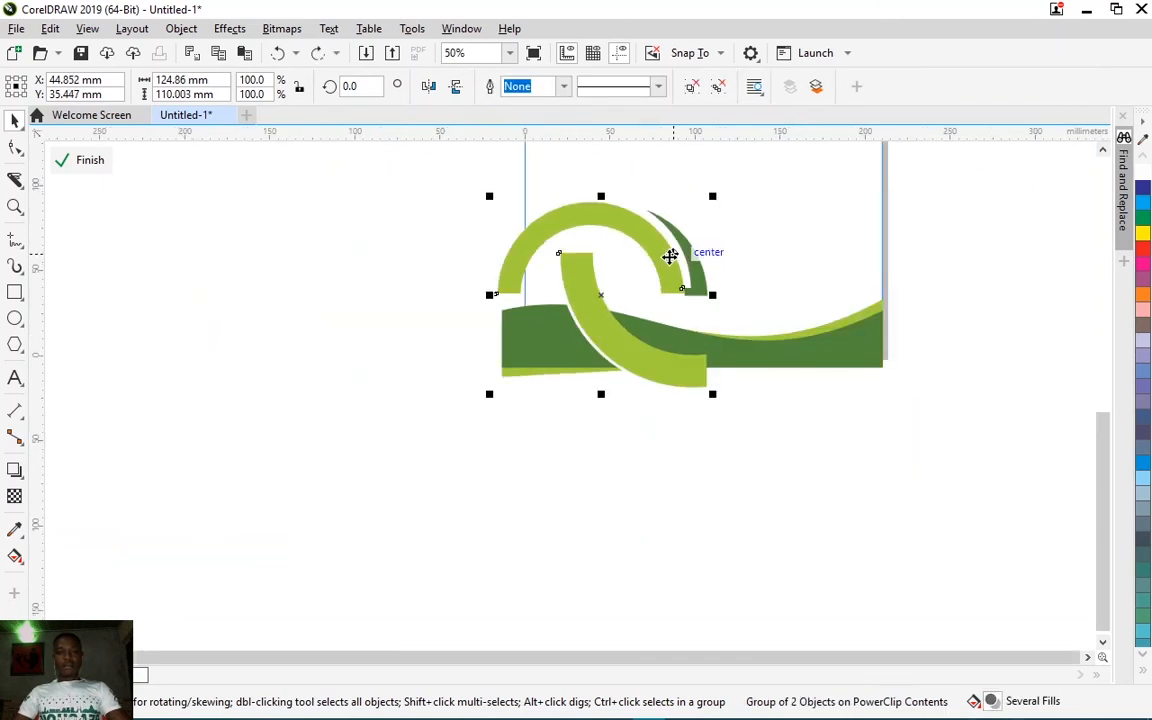
Step: Convert the enlarged logo group to a 300 dpi CMYK (32-bit) bitmap with a transparent background
{"action": "left_click", "coordinate": [281, 28]}
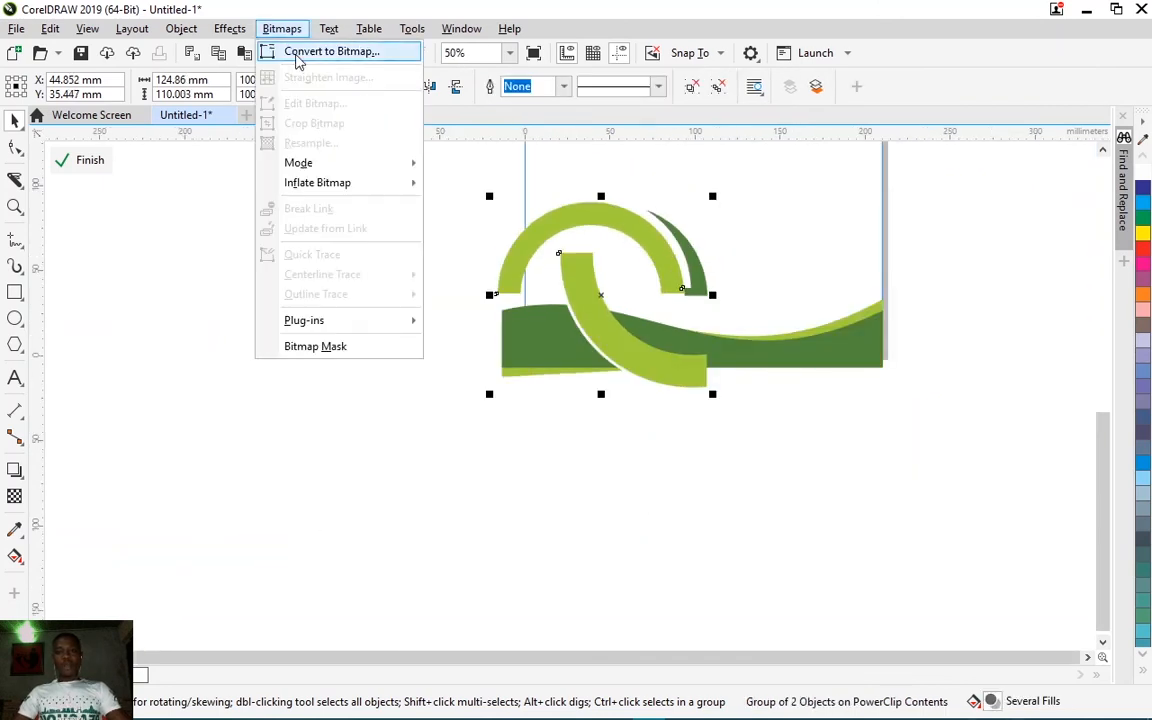
{"action": "left_click", "coordinate": [297, 60]}
{"action": "left_click", "coordinate": [645, 315]}
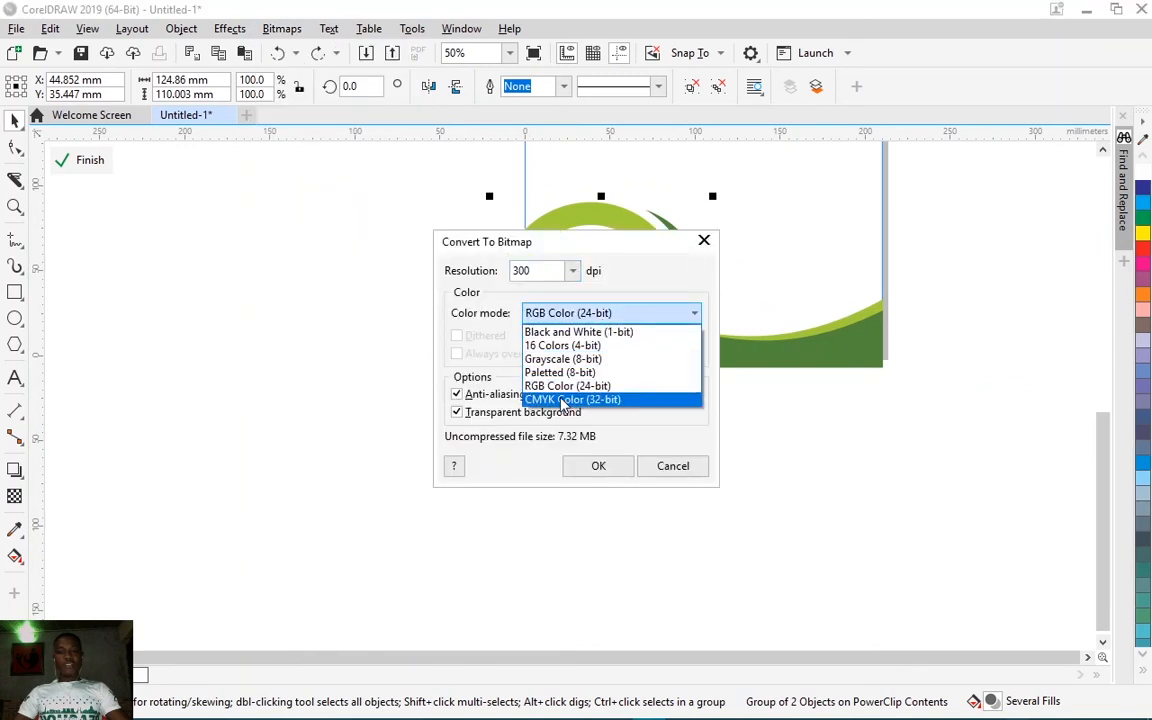
{"action": "left_click", "coordinate": [563, 400]}
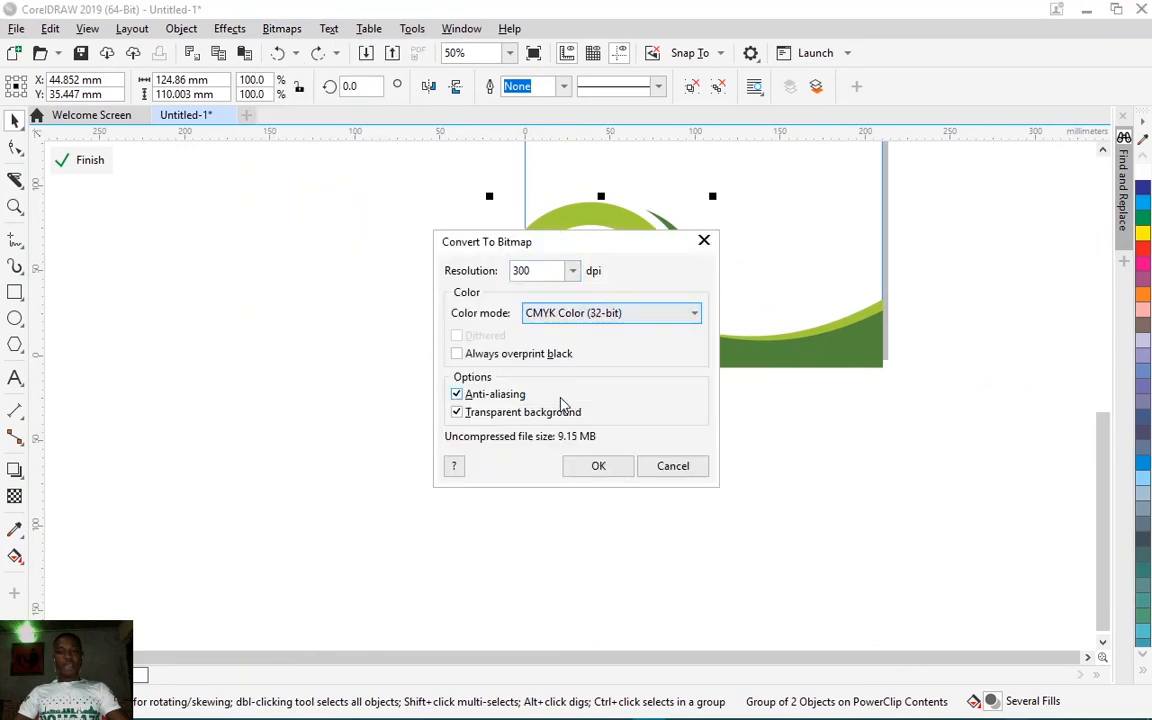
{"action": "left_click", "coordinate": [598, 466]}
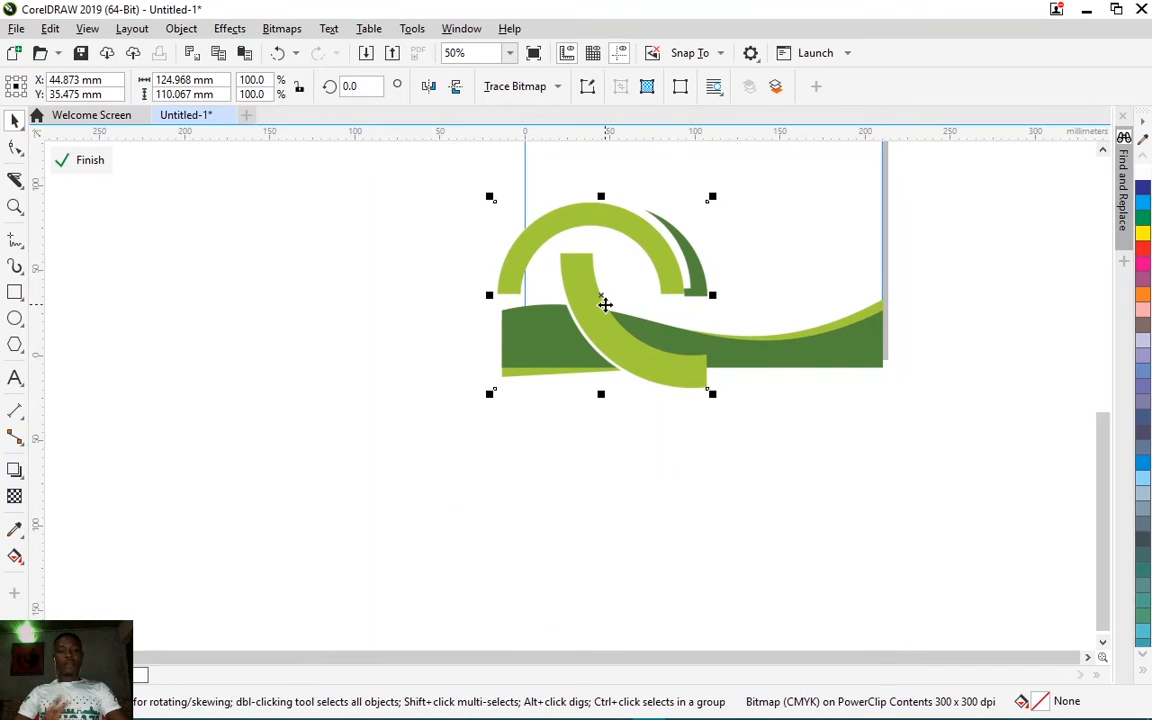
Step: Apply a uniform transparency of 62 to the enlarged logo bitmap and deselect it
{"action": "scroll", "coordinate": [546, 426], "scroll_direction": "down", "scroll_amount": 1}
{"action": "scroll", "coordinate": [591, 368], "scroll_direction": "up", "scroll_amount": 2}
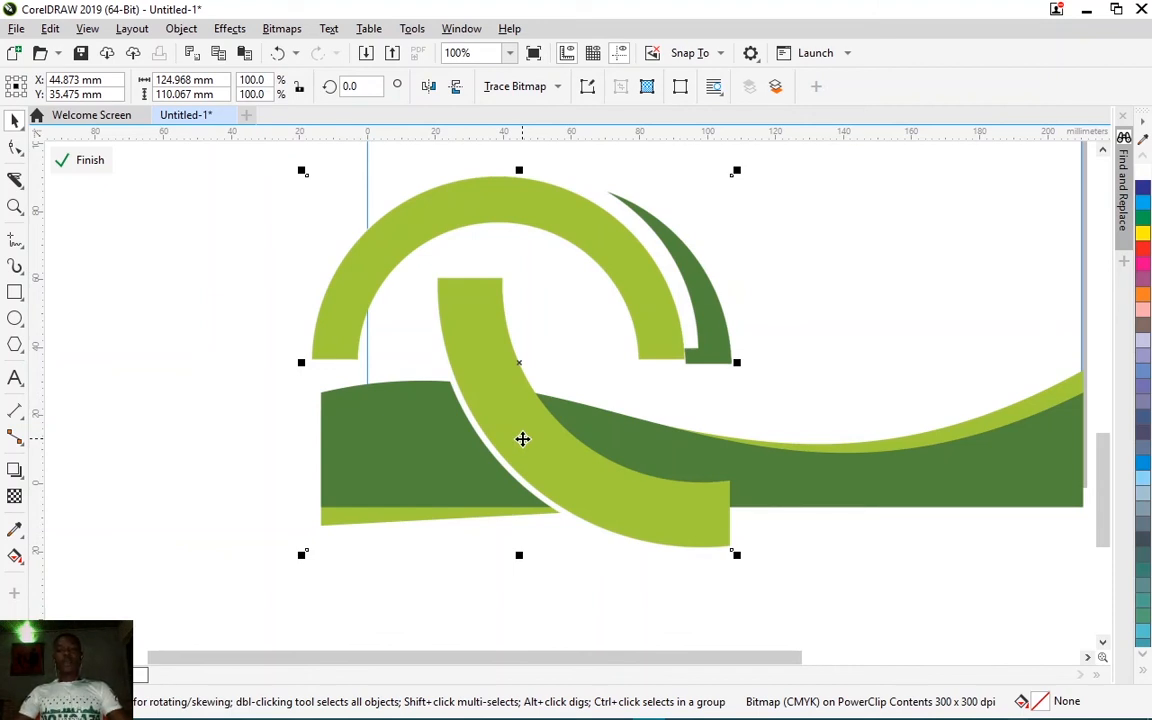
{"action": "left_click", "coordinate": [14, 497]}
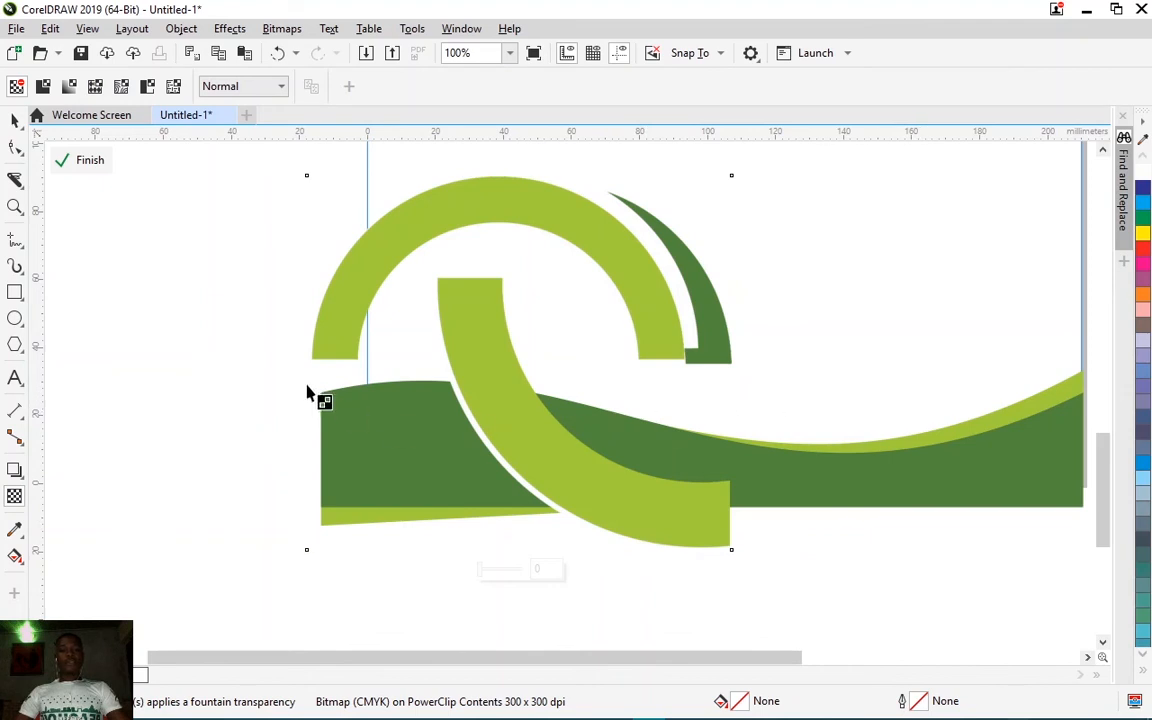
{"action": "scroll", "coordinate": [572, 264], "scroll_direction": "down", "scroll_amount": 1}
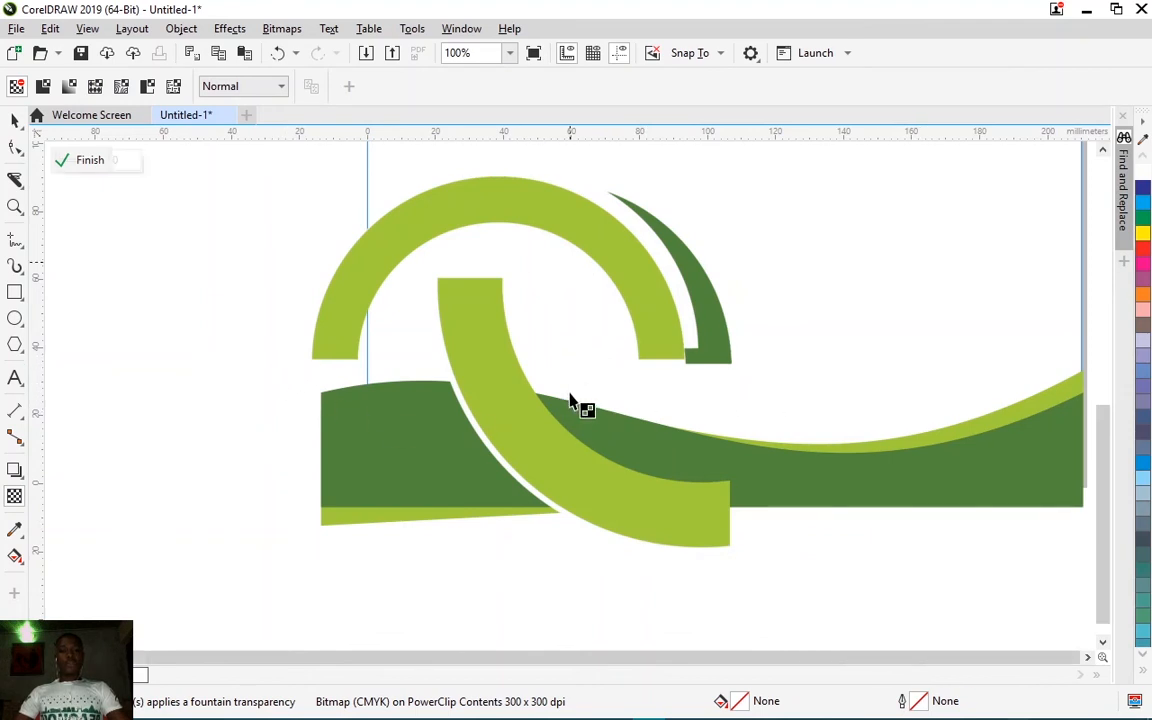
{"action": "scroll", "coordinate": [570, 402], "scroll_direction": "down", "scroll_amount": 2}
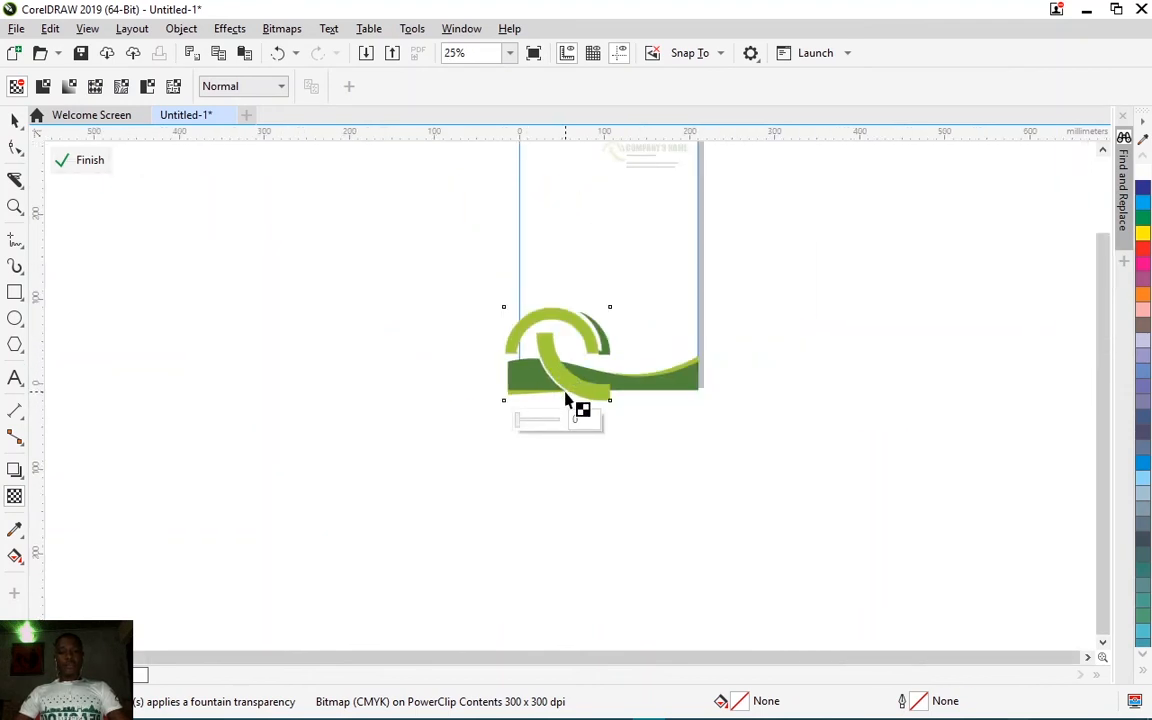
{"action": "scroll", "coordinate": [565, 400], "scroll_direction": "up", "scroll_amount": 1}
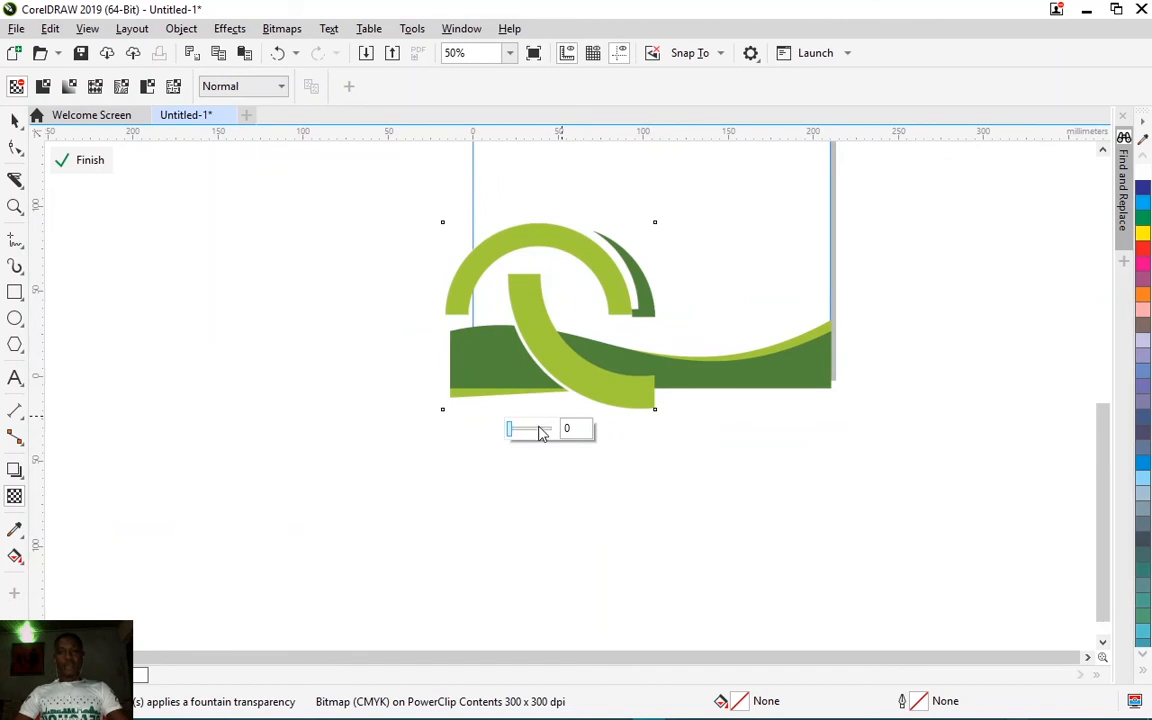
{"action": "left_click", "coordinate": [540, 430]}
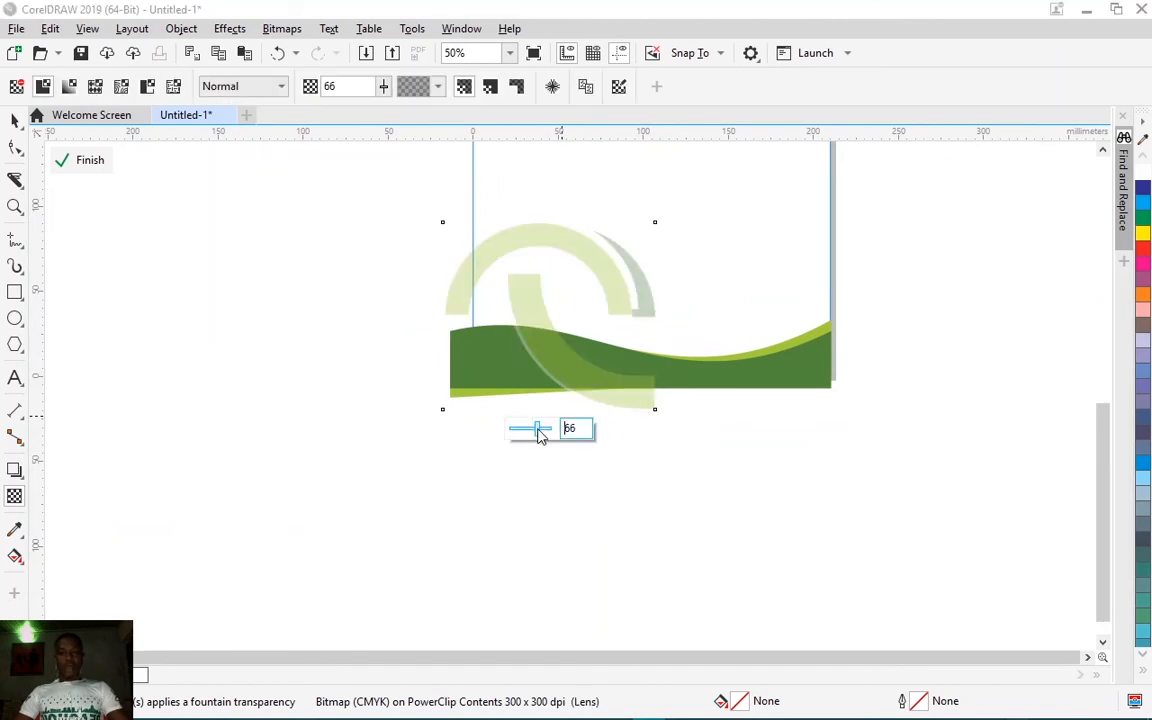
{"action": "left_click", "coordinate": [534, 430]}
{"action": "left_click", "coordinate": [549, 431]}
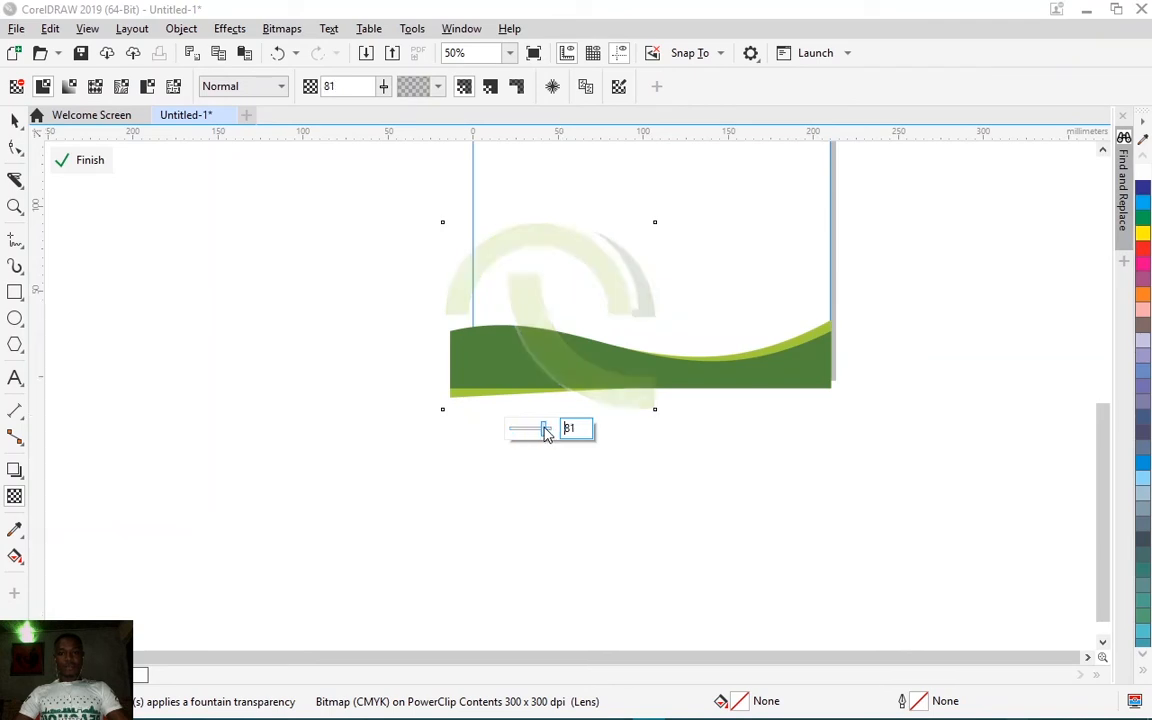
{"action": "left_click", "coordinate": [537, 430]}
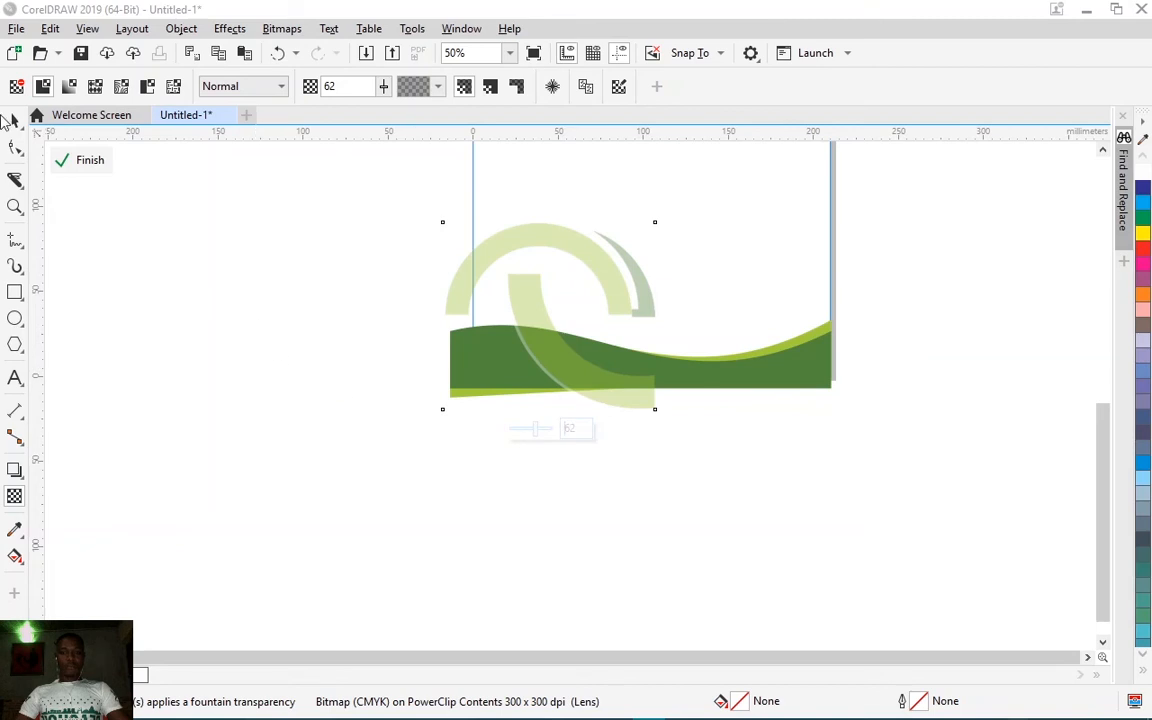
{"action": "left_click", "coordinate": [15, 120]}
{"action": "left_click", "coordinate": [771, 470]}
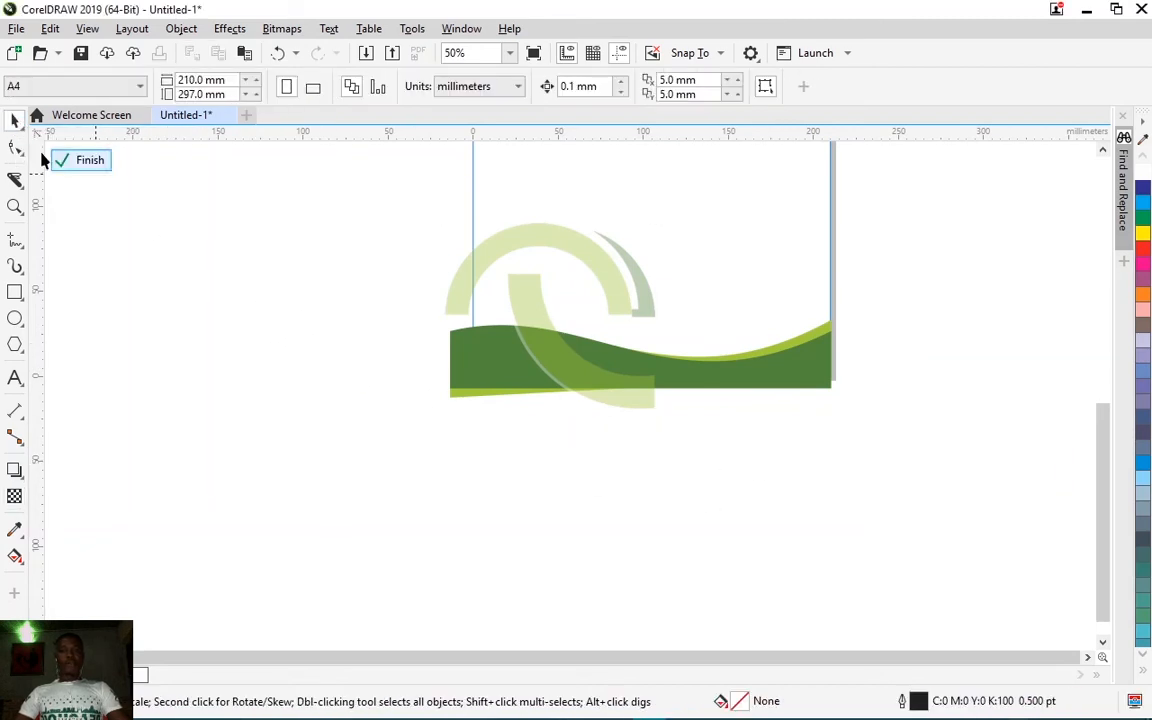
Step: Finish editing the clipped contents, clear the selection and show the whole letterhead
{"action": "left_click", "coordinate": [86, 160]}
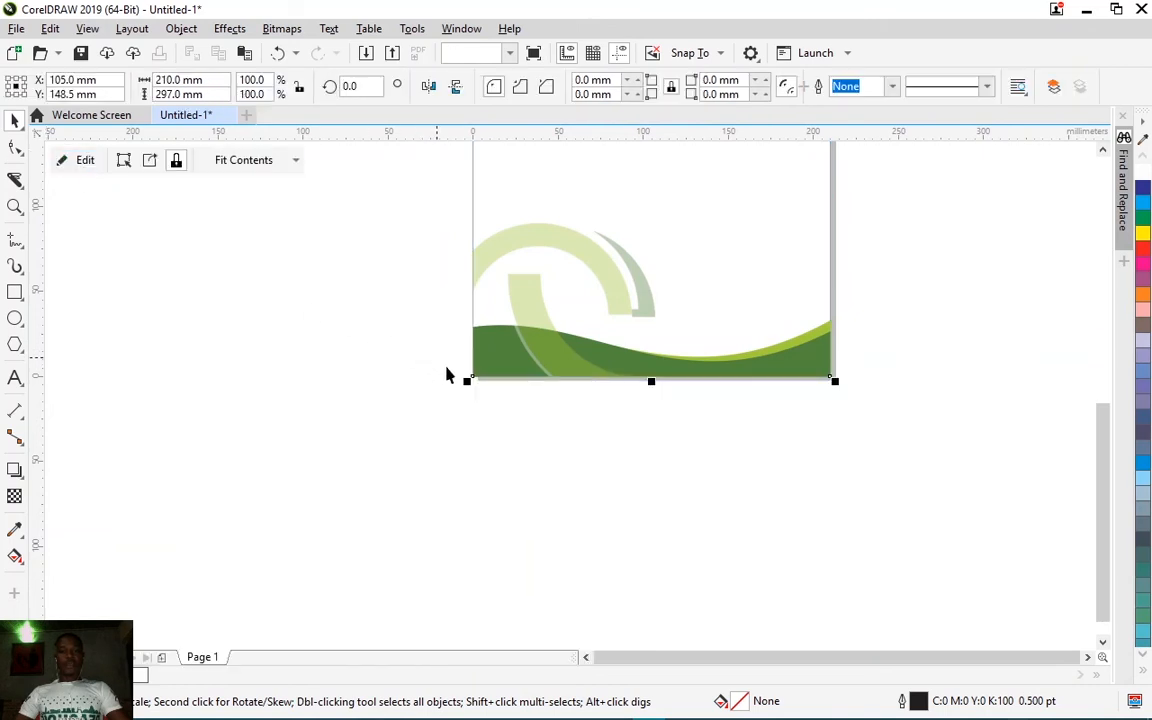
{"action": "left_click", "coordinate": [393, 420]}
{"action": "key", "text": "F4"}
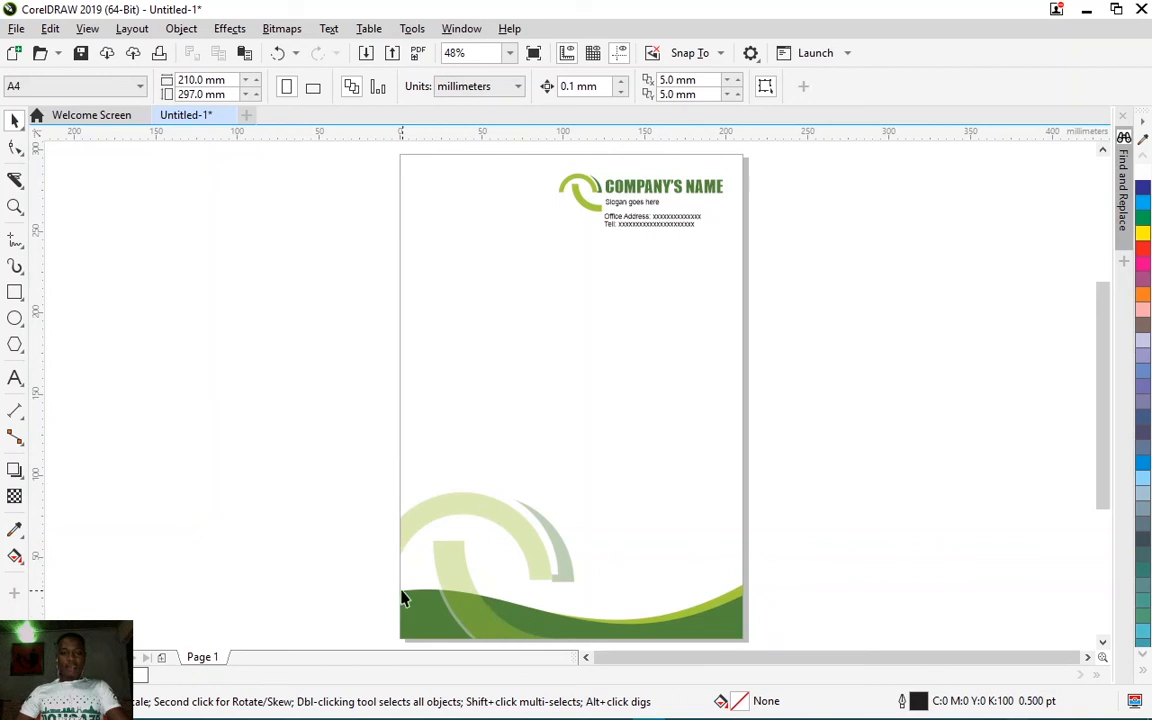
Step: Enlarge the clipped transparent logo to about 200 × 176 mm and place it centre-right, running off the page's right edge
{"action": "double_click", "coordinate": [456, 590]}
{"action": "left_click_drag", "start_coordinate": [452, 586], "coordinate": [540, 482]}
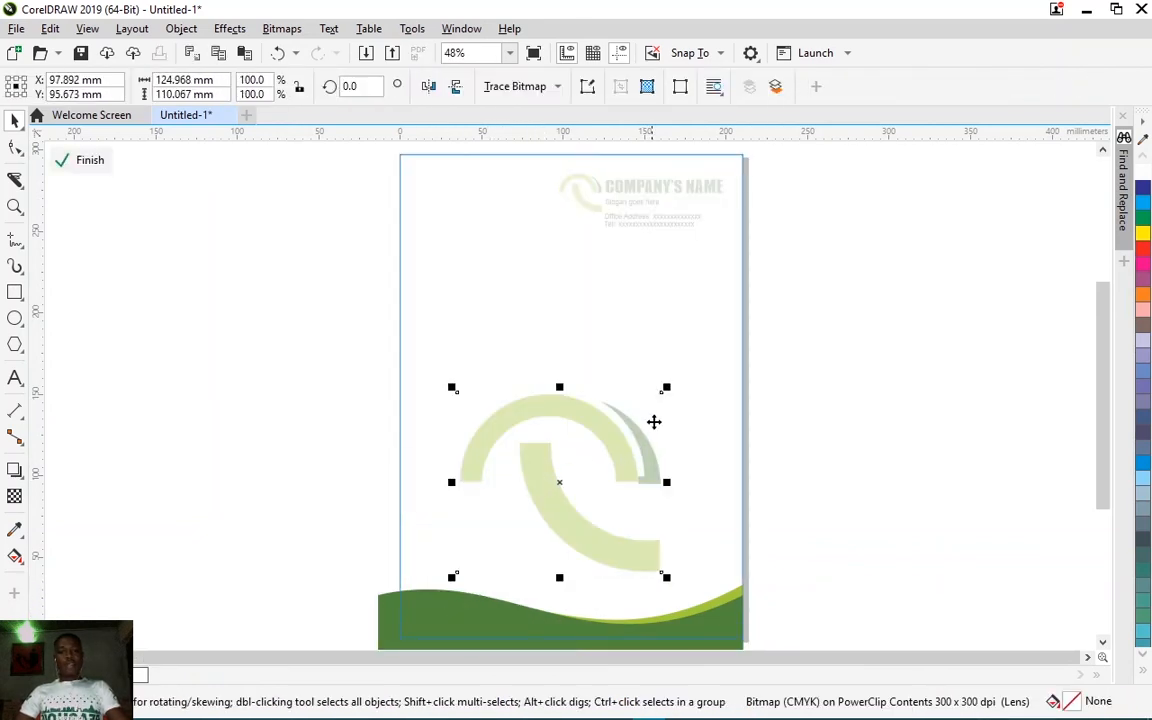
{"action": "left_click_drag", "start_coordinate": [662, 390], "coordinate": [848, 278]}
{"action": "left_click_drag", "start_coordinate": [699, 362], "coordinate": [703, 372]}
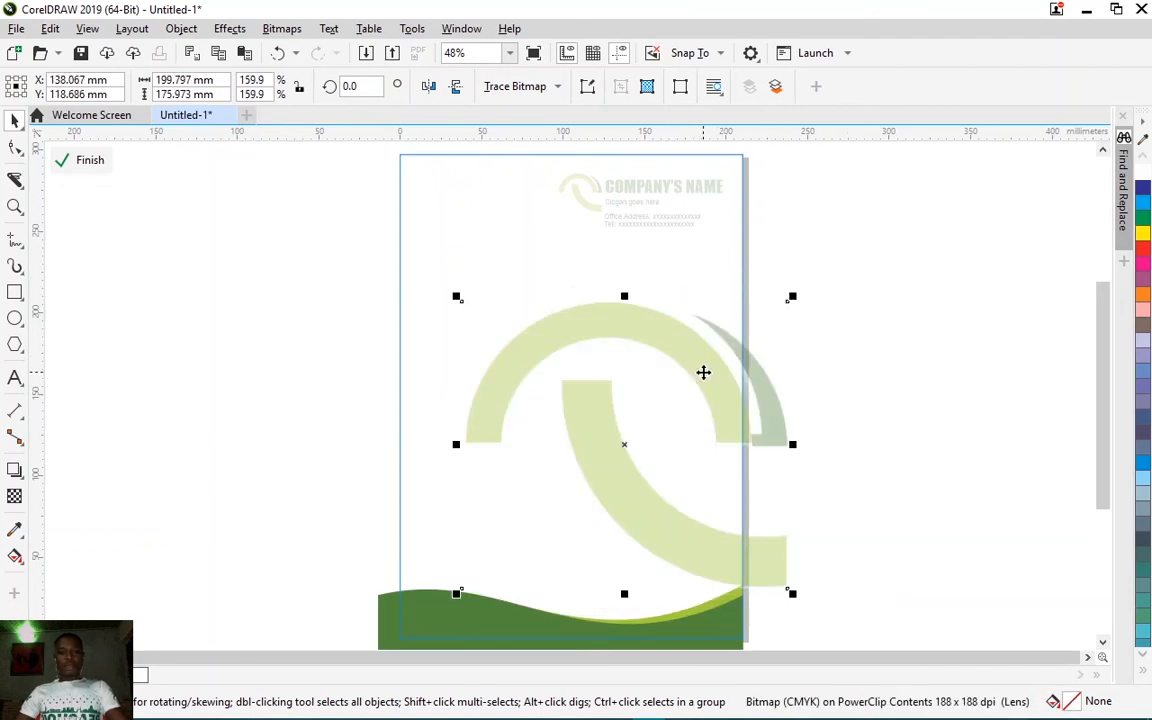
{"action": "left_click", "coordinate": [902, 376], "text": "ctrl"}
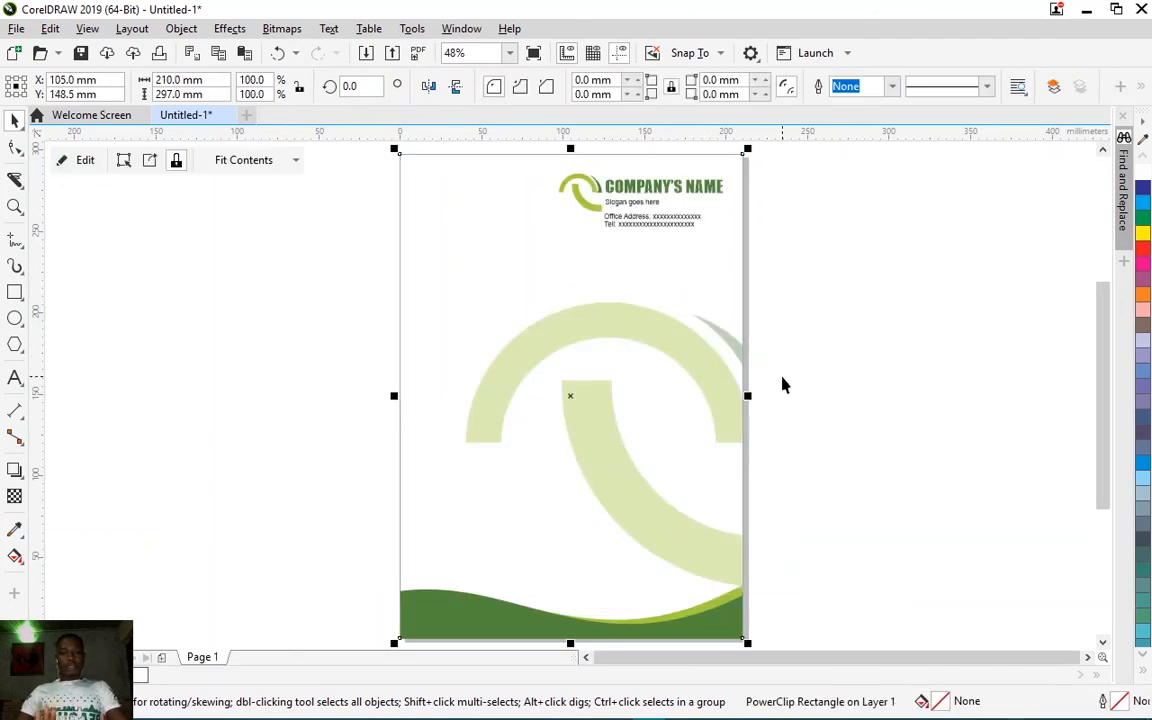
Step: Flatten the clipped two-tone green wave group to about 35 mm high, nudge it up 0.2 mm and finish editing the clip
{"action": "scroll", "coordinate": [704, 373], "scroll_direction": "down", "scroll_amount": 2}
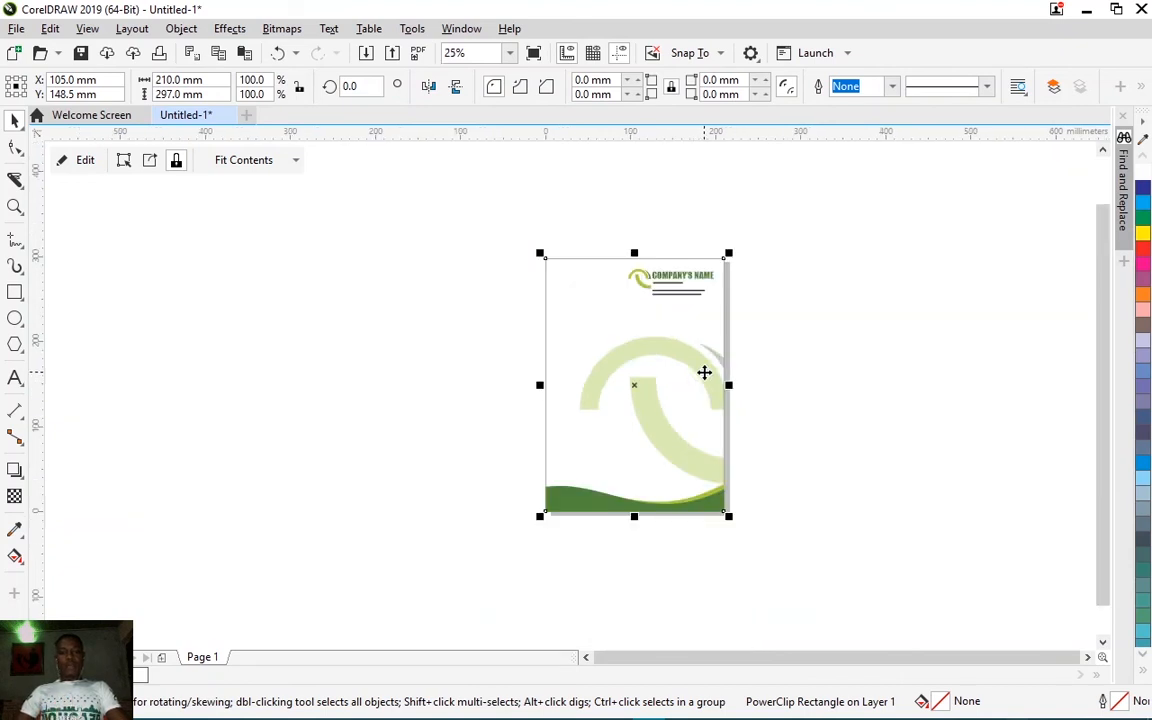
{"action": "scroll", "coordinate": [672, 543], "scroll_direction": "up", "scroll_amount": 2}
{"action": "left_click", "coordinate": [547, 477], "text": "ctrl"}
{"action": "left_click", "coordinate": [543, 479]}
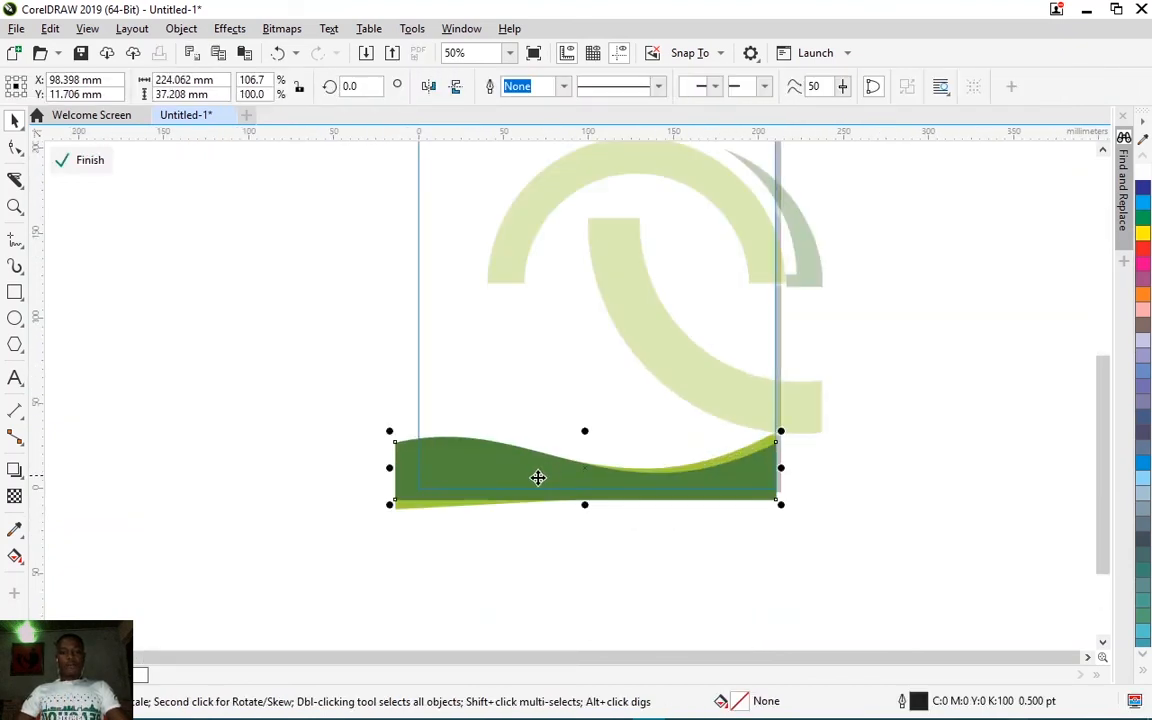
{"action": "left_click", "coordinate": [361, 433]}
{"action": "left_click", "coordinate": [464, 486]}
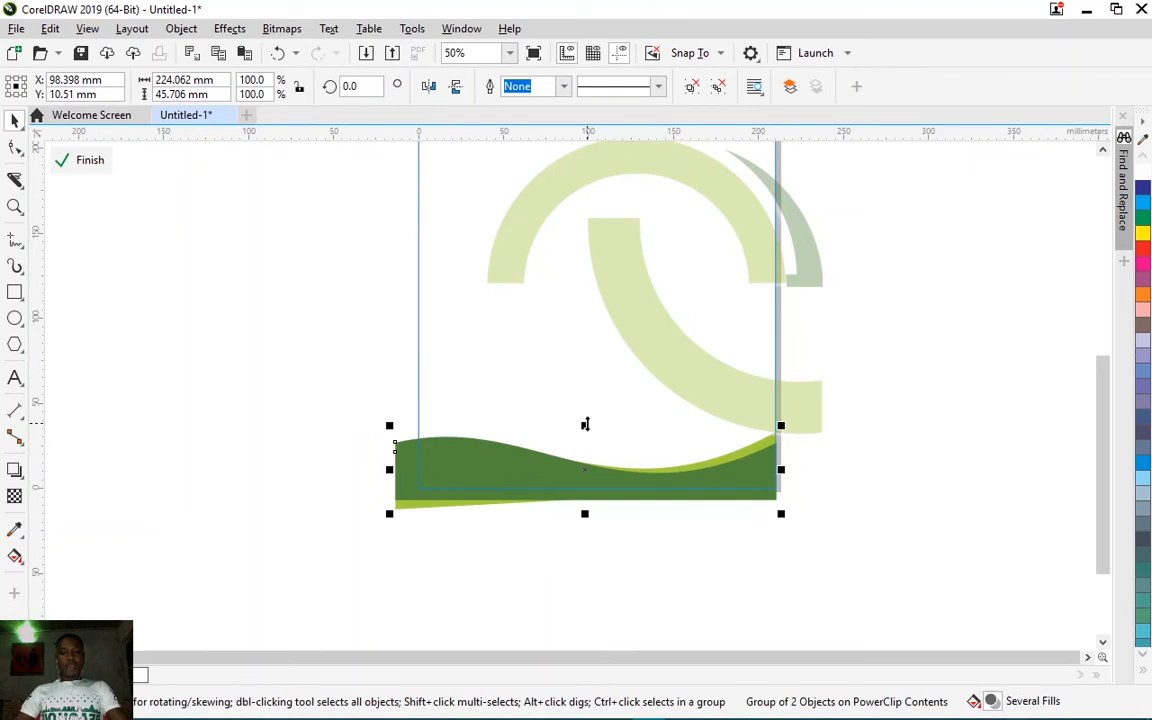
{"action": "left_click_drag", "start_coordinate": [585, 426], "coordinate": [588, 444]}
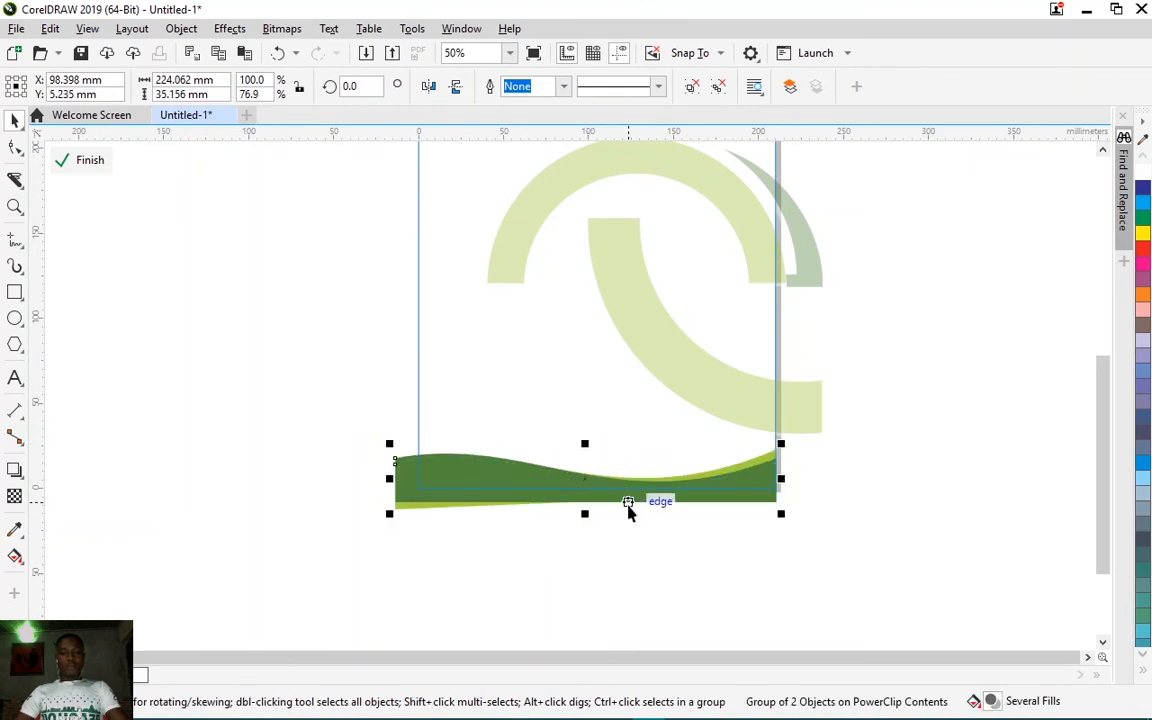
{"action": "key", "text": "Up"}
{"action": "key", "text": "Up"}
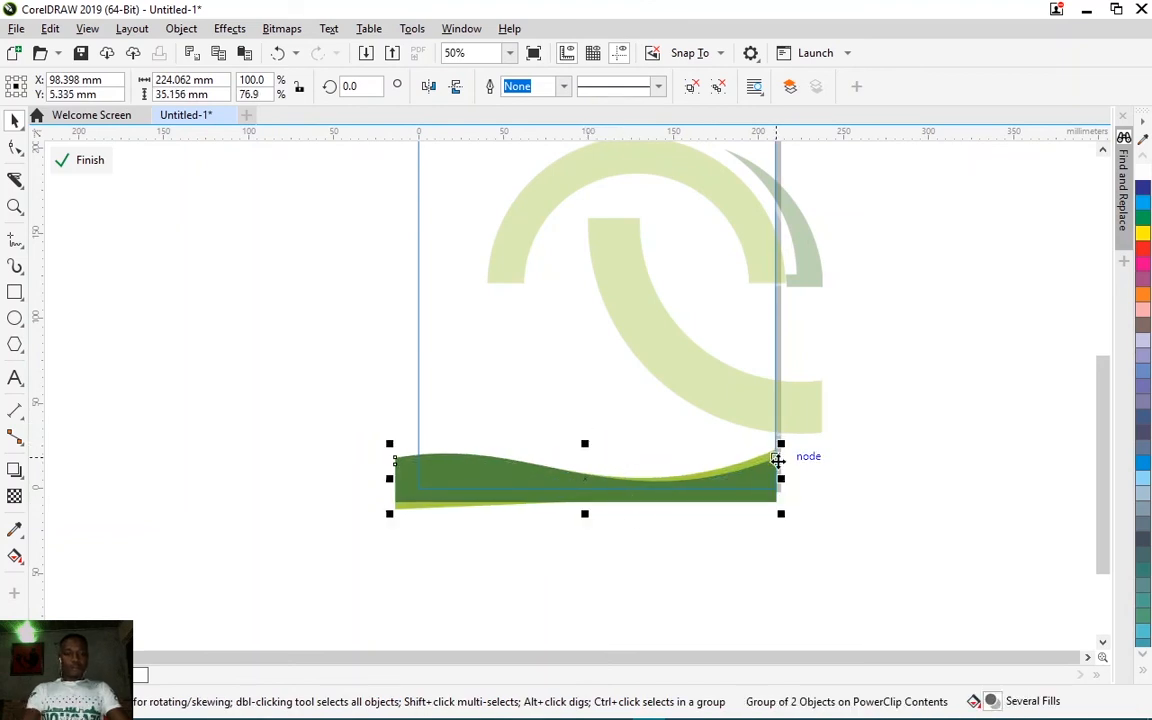
{"action": "left_click", "coordinate": [825, 499], "text": "ctrl"}
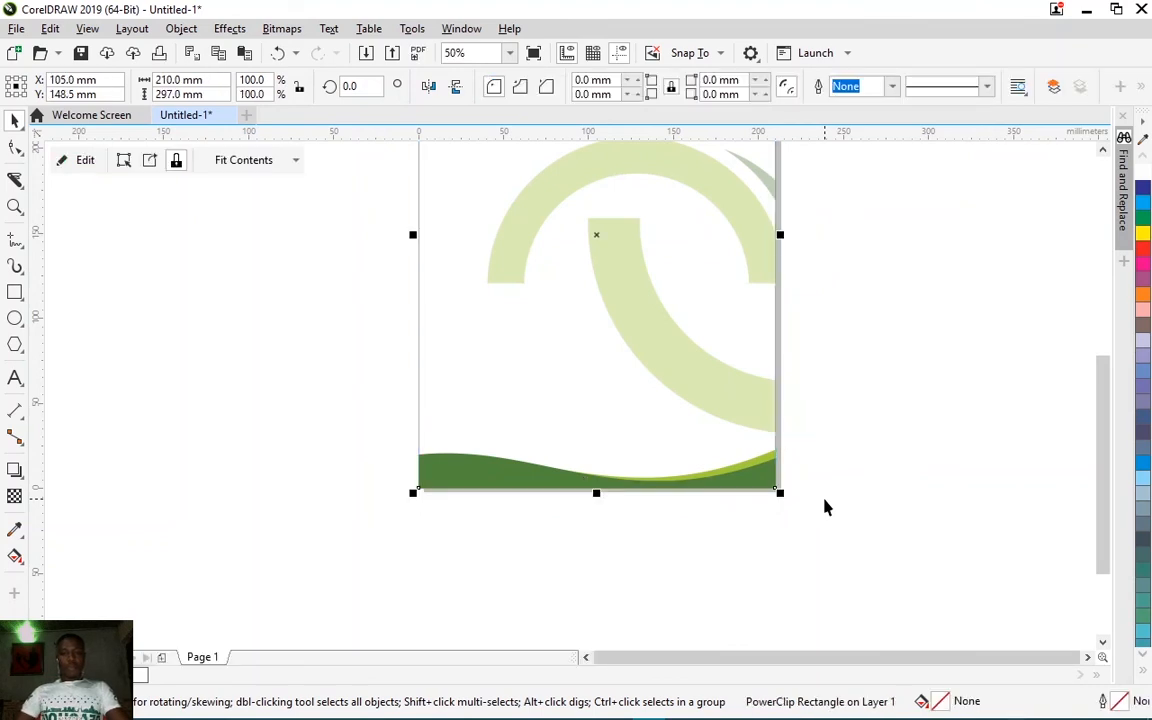
{"action": "left_click", "coordinate": [825, 499]}
{"action": "key", "text": "shift+F4"}
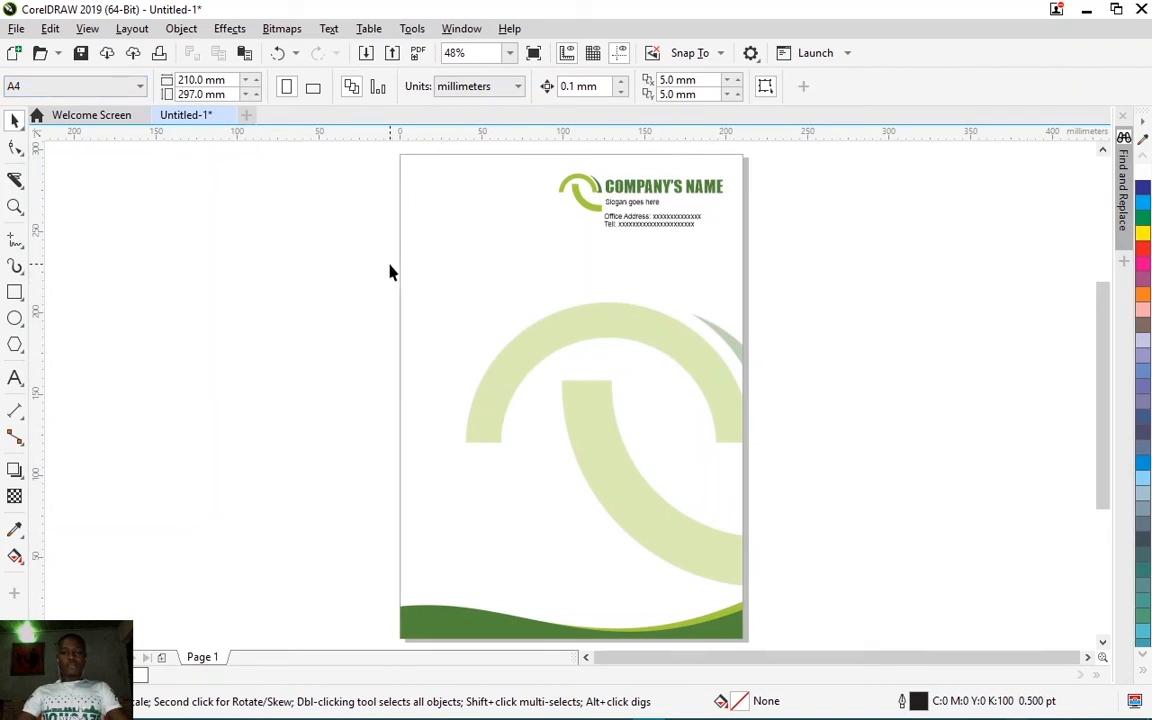
Step: Copy all the letterhead objects and paste them onto a new second page
{"action": "key", "text": "ctrl+a"}
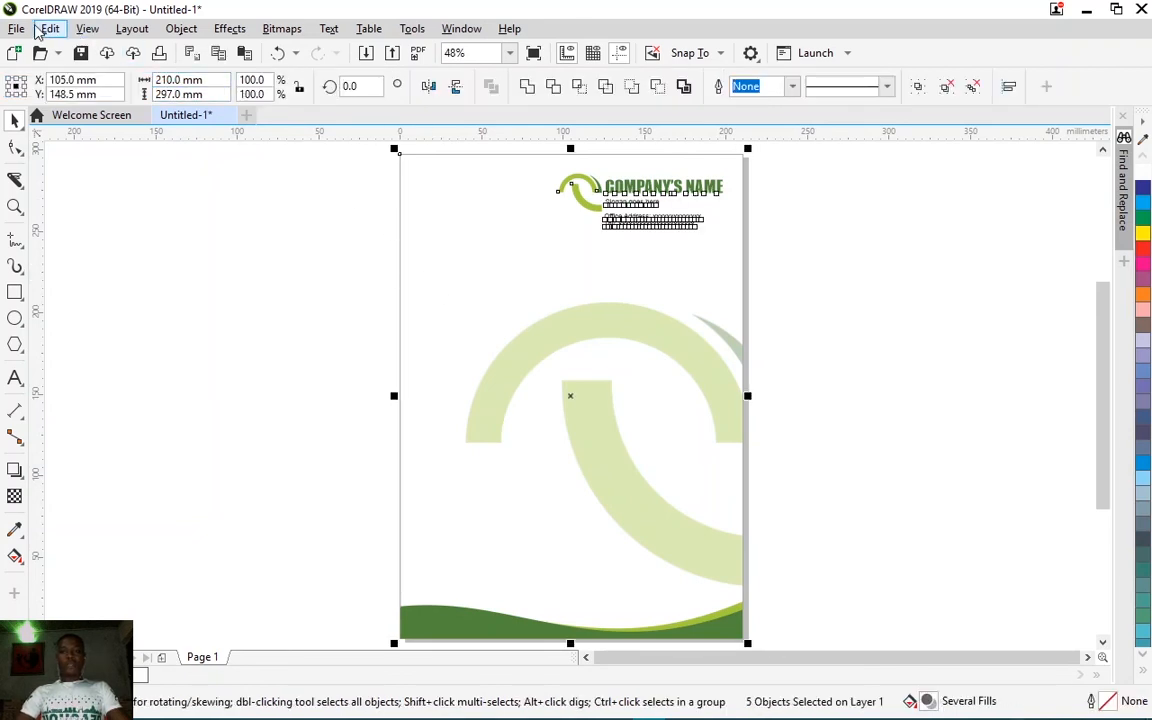
{"action": "left_click", "coordinate": [50, 28]}
{"action": "left_click", "coordinate": [70, 136]}
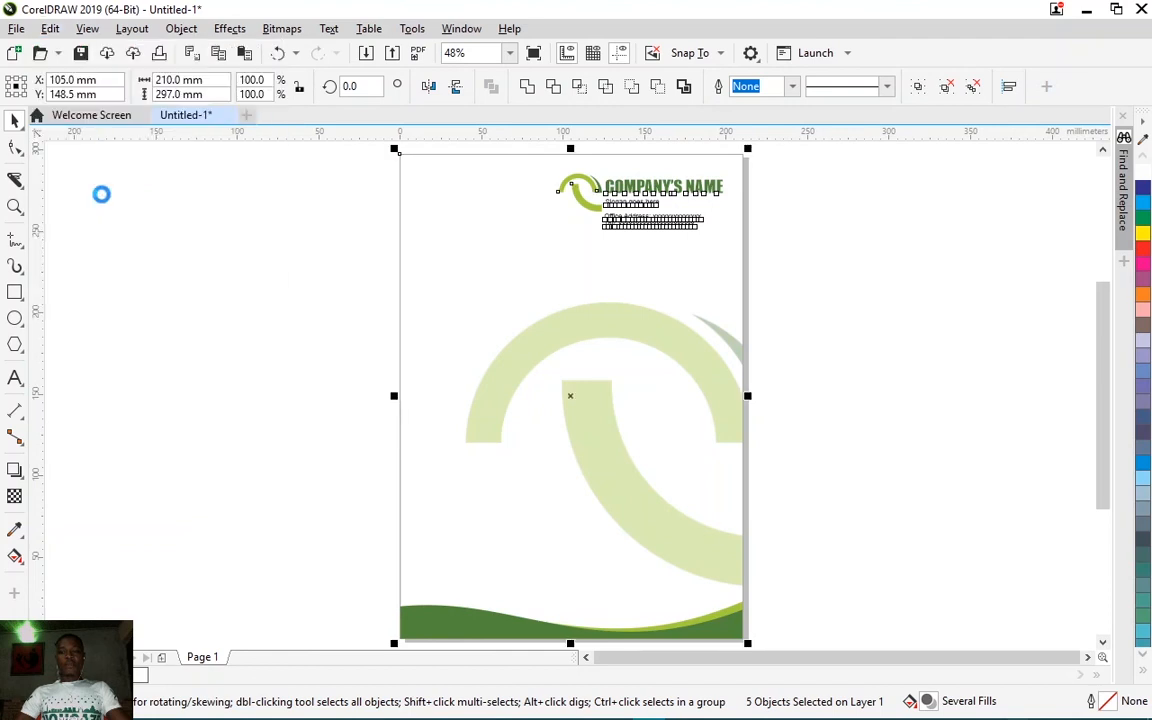
{"action": "left_click", "coordinate": [162, 658]}
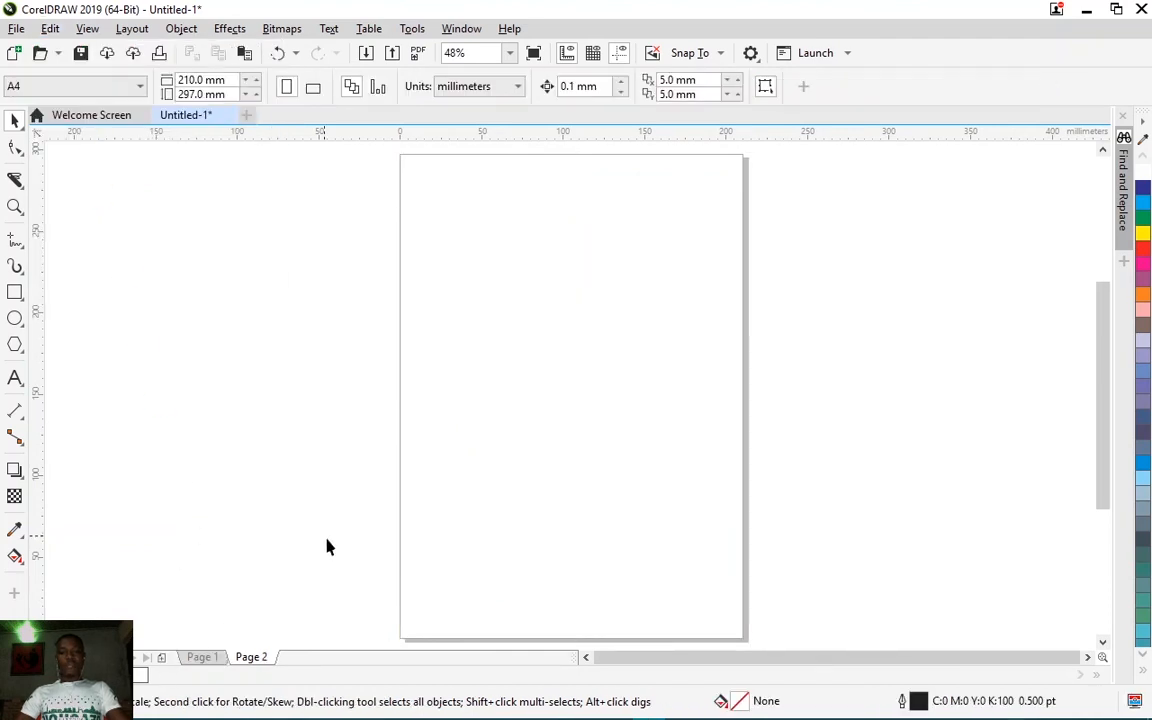
{"action": "left_click", "coordinate": [200, 664]}
{"action": "left_click", "coordinate": [240, 661]}
{"action": "right_click", "coordinate": [266, 377]}
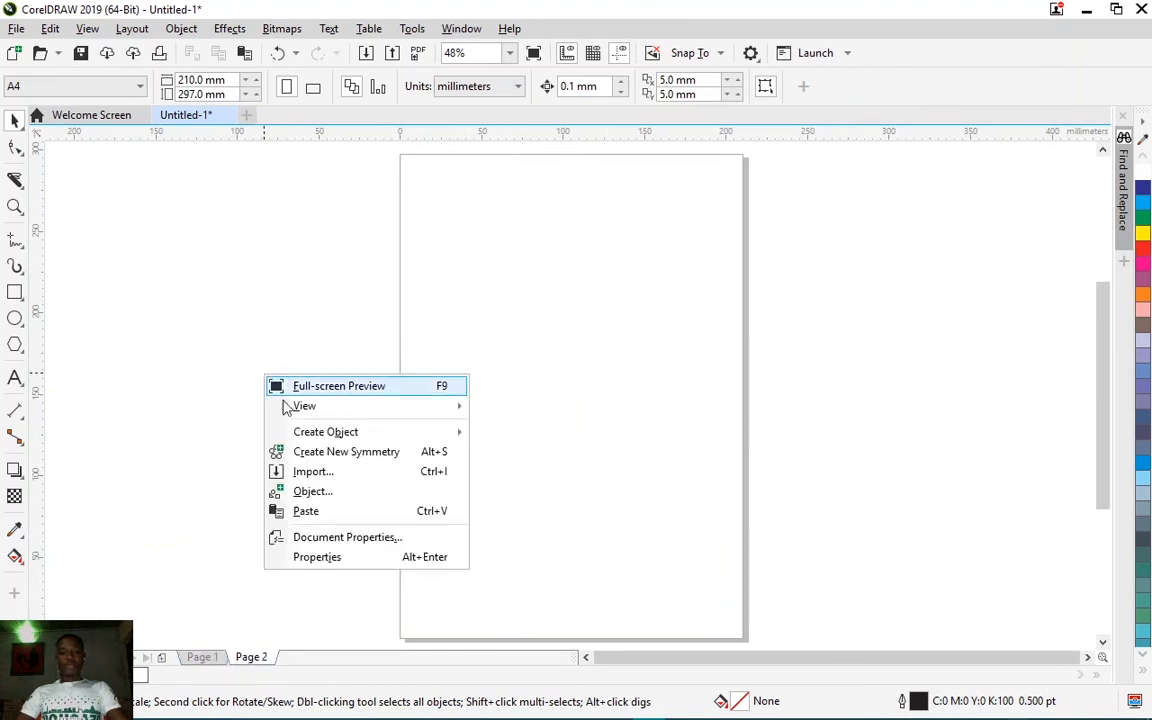
{"action": "left_click", "coordinate": [306, 511]}
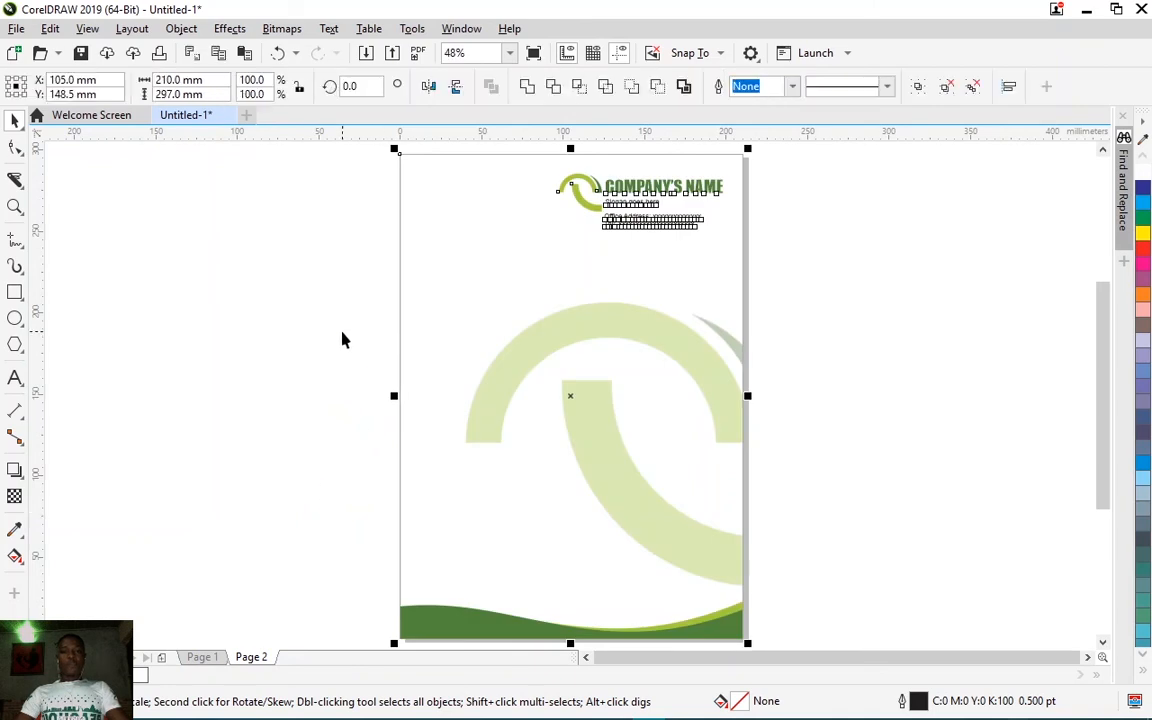
Step: Delete the green wave from page 2's clipped contents and move the enlarged logo into the page's lower-left corner
{"action": "left_click", "coordinate": [461, 601]}
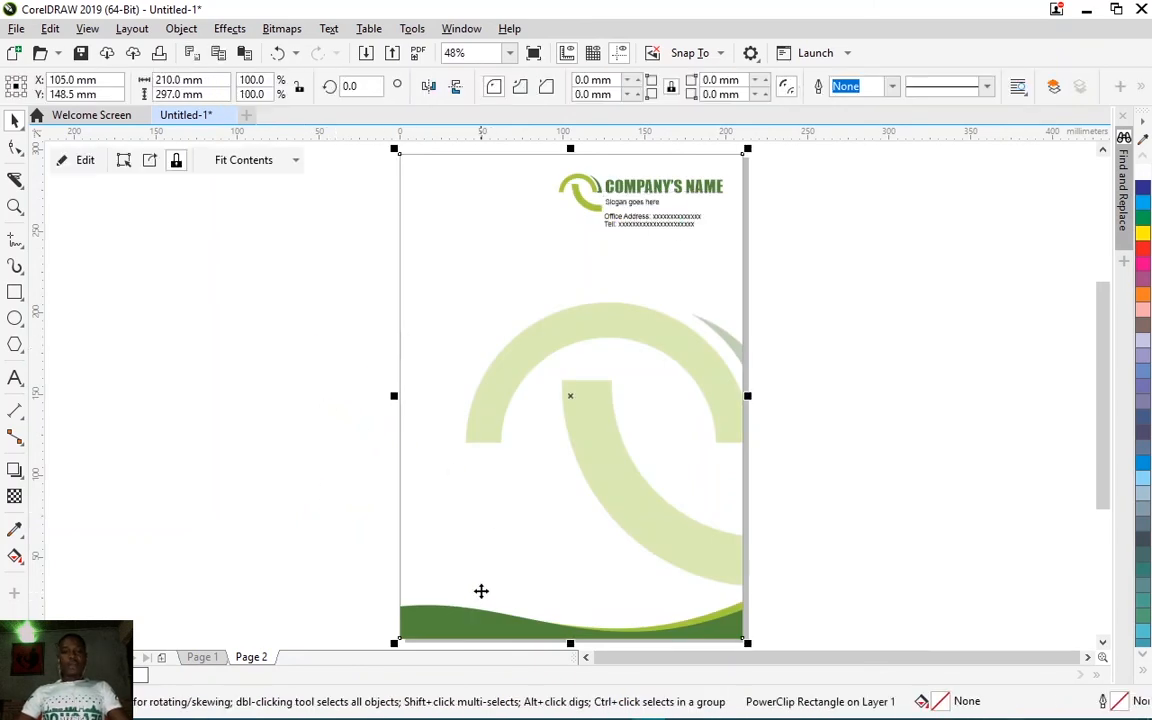
{"action": "double_click", "coordinate": [440, 626]}
{"action": "left_click", "coordinate": [444, 623]}
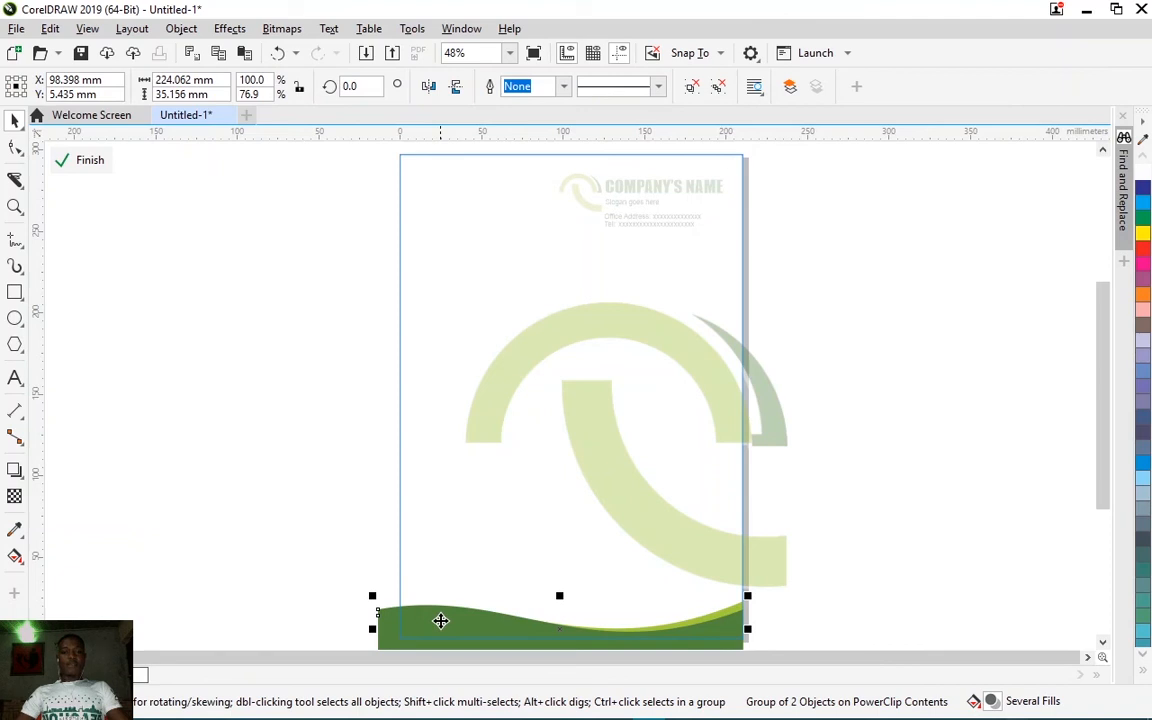
{"action": "key", "text": "Delete"}
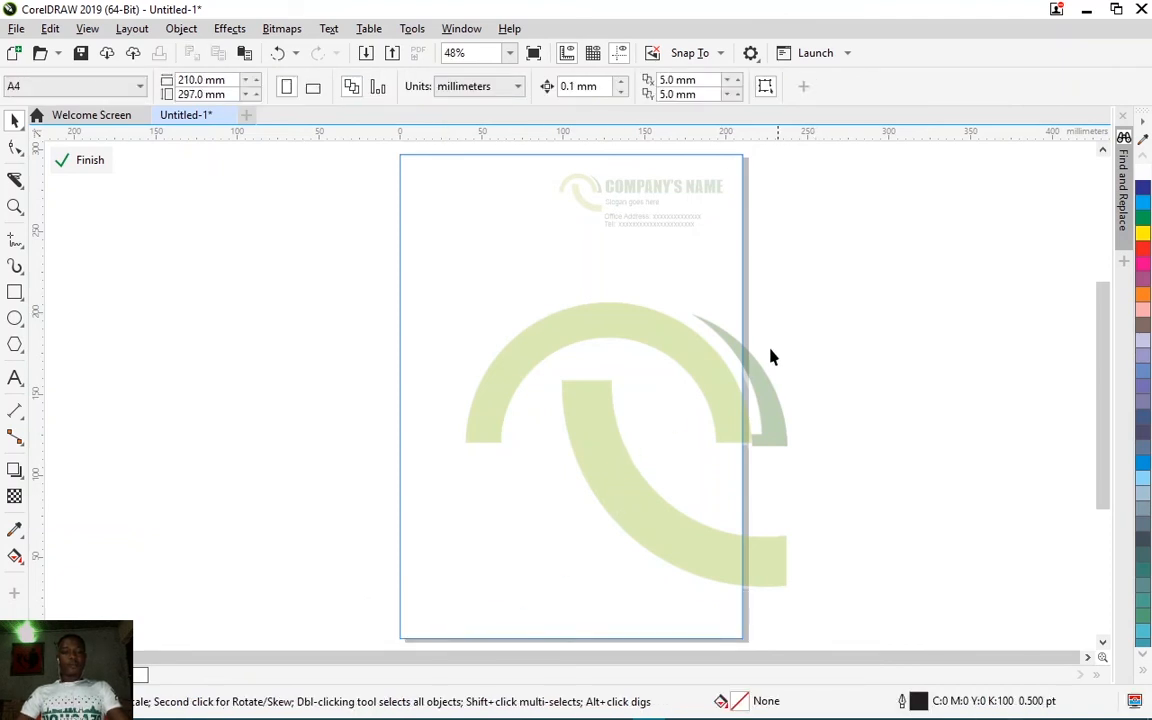
{"action": "left_click_drag", "start_coordinate": [697, 358], "coordinate": [573, 473]}
{"action": "left_click", "coordinate": [877, 390], "text": "ctrl"}
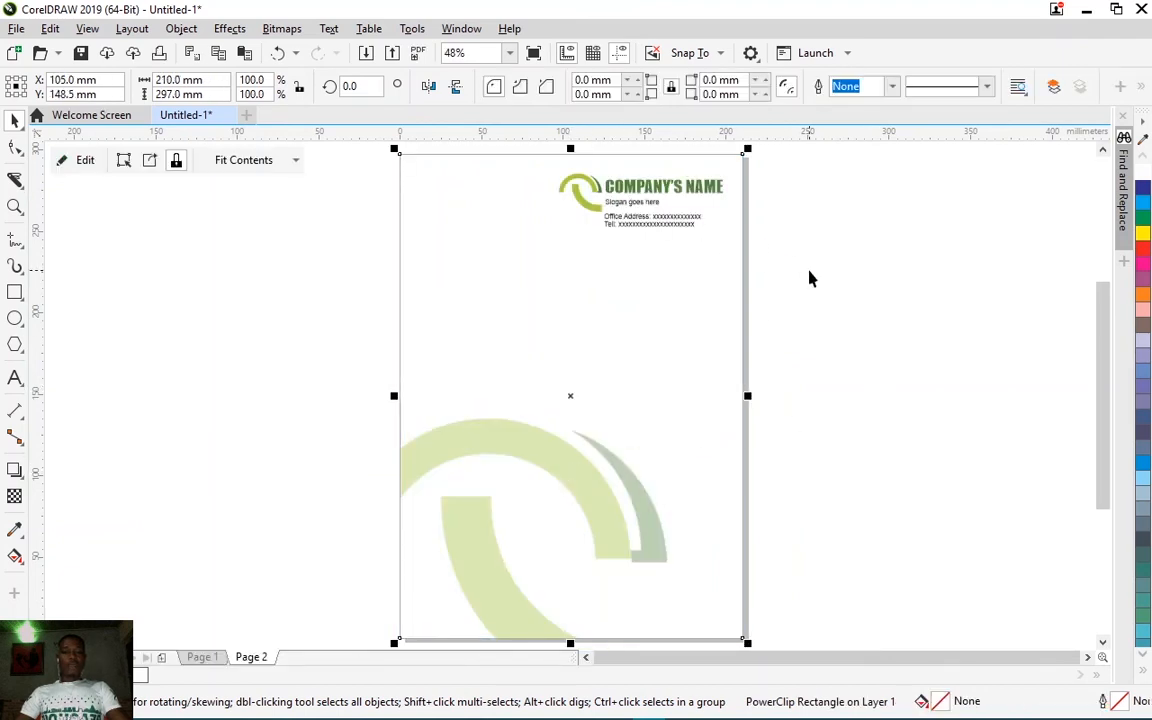
Step: Move page 2's office address and telephone text from below the slogan to the page's lower-right corner
{"action": "left_click_drag", "start_coordinate": [808, 301], "coordinate": [655, 617]}
{"action": "scroll", "coordinate": [650, 622], "scroll_direction": "up", "scroll_amount": 5}
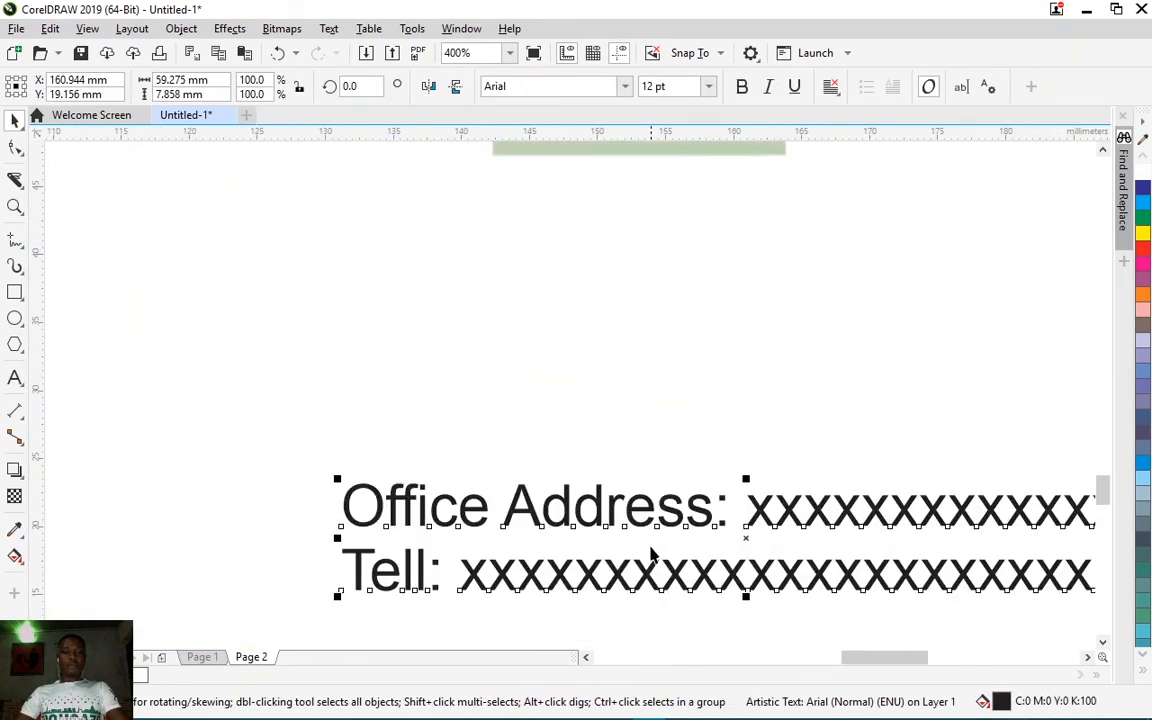
{"action": "scroll", "coordinate": [645, 514], "scroll_direction": "down", "scroll_amount": 3}
{"action": "scroll", "coordinate": [705, 432], "scroll_direction": "up", "scroll_amount": 3}
Step: Add a third line "Email:" followed by a row of x placeholders below the telephone line of the contact text
{"action": "double_click", "coordinate": [805, 397]}
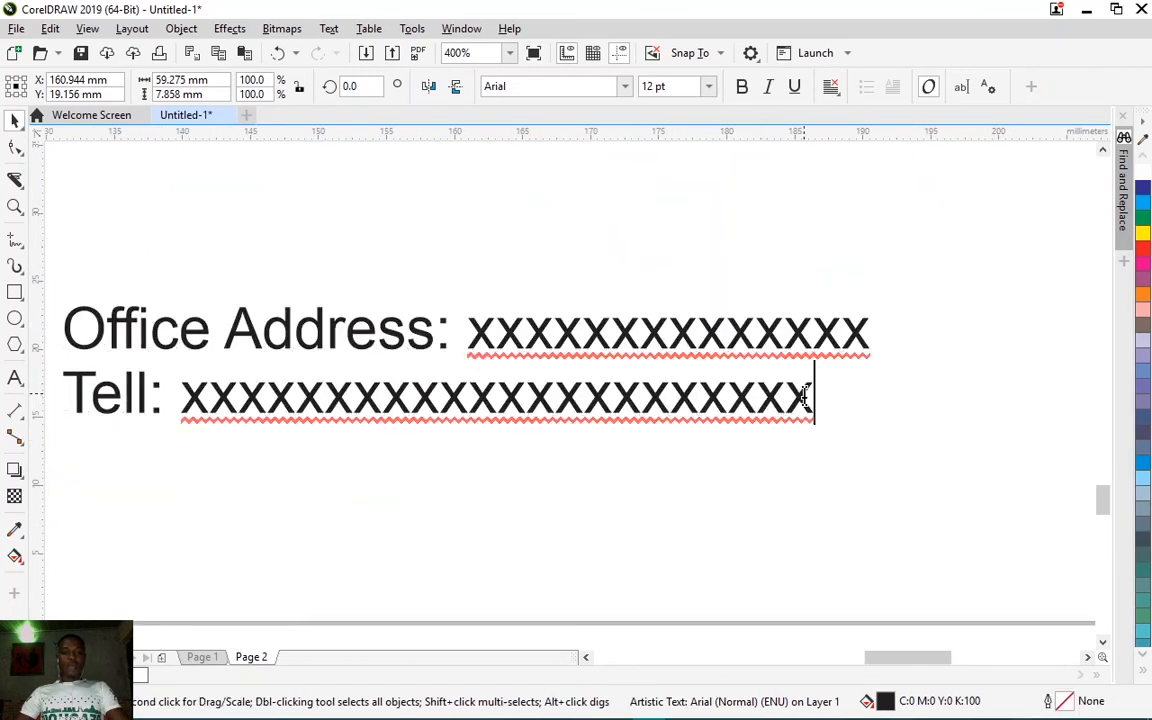
{"action": "key", "text": "Return"}
{"action": "type", "text": "E"}
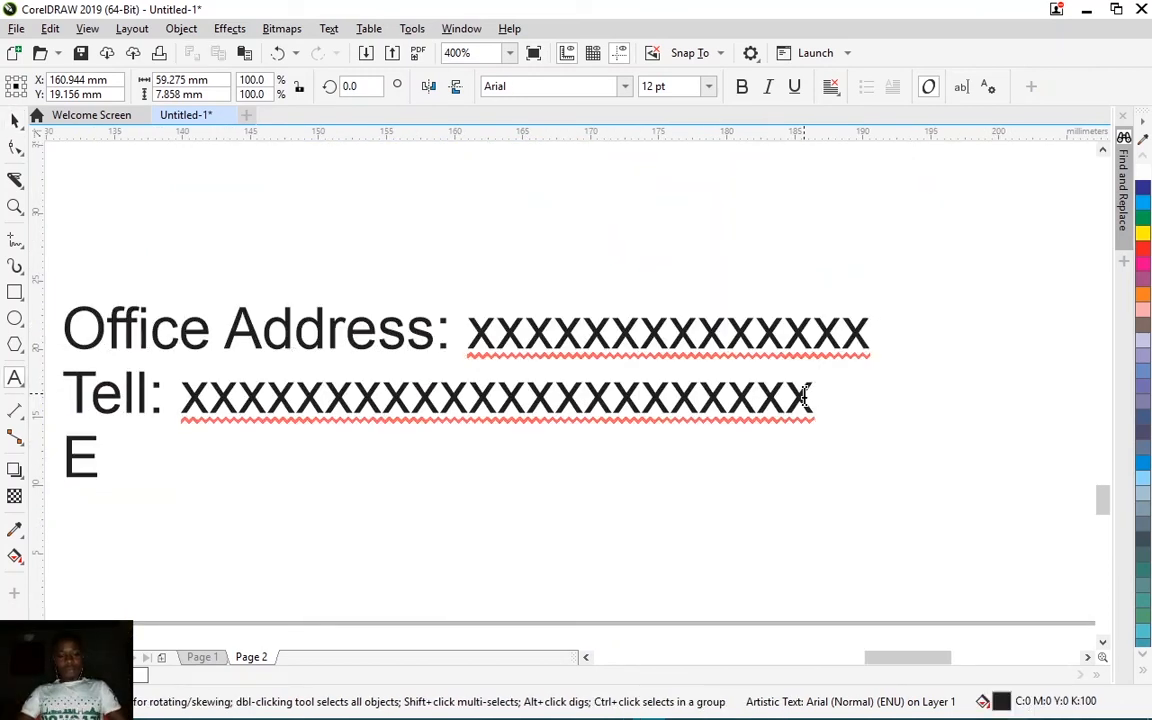
{"action": "type", "text": ":"}
{"action": "key", "text": "BackSpace"}
{"action": "type", "text": "mi"}
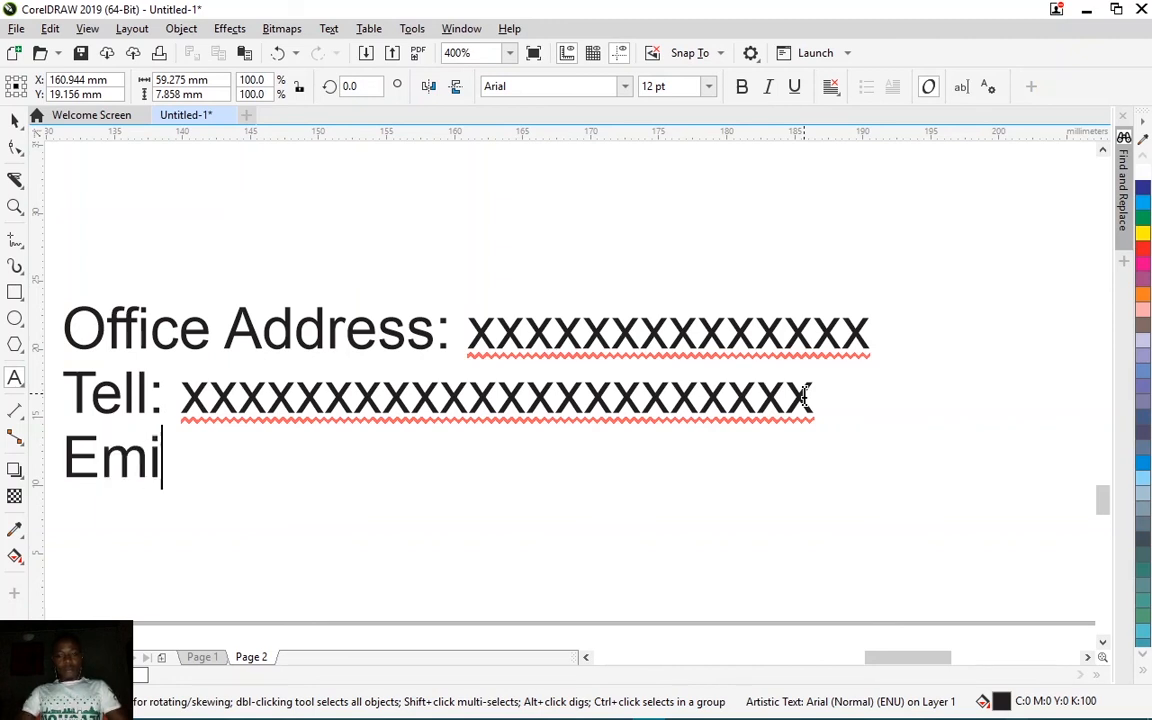
{"action": "key", "text": "BackSpace"}
{"action": "type", "text": "ail:"}
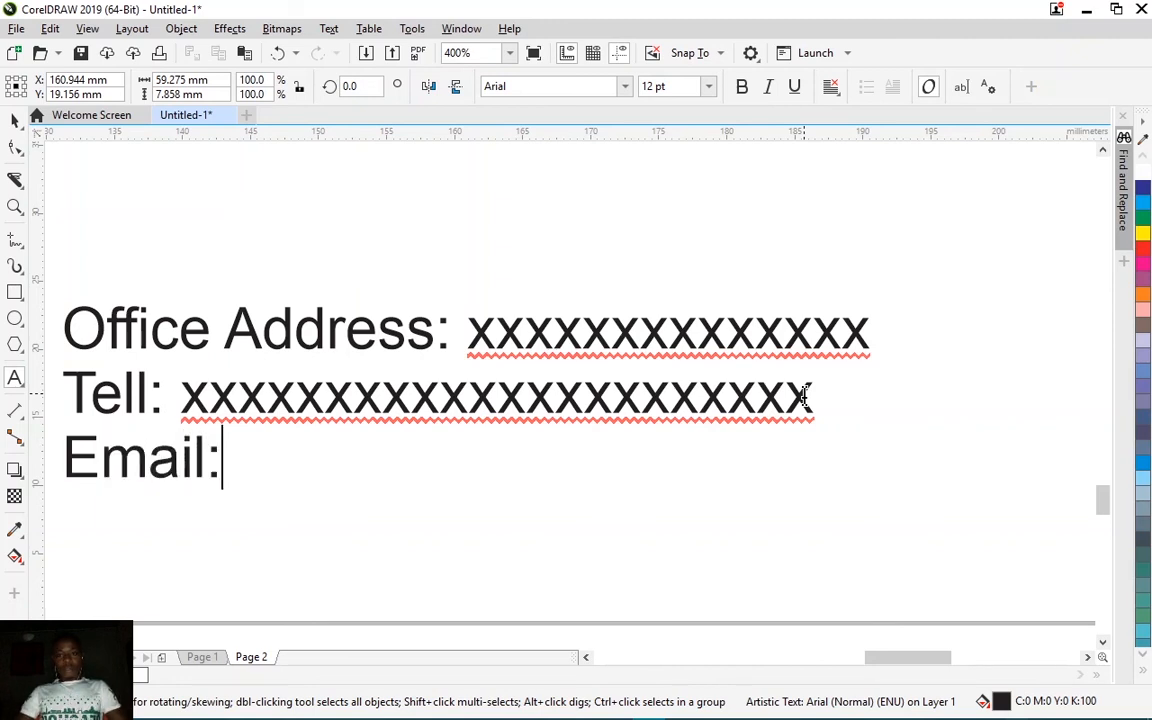
{"action": "type", "text": " xxxxxxxxxxxxxx"}
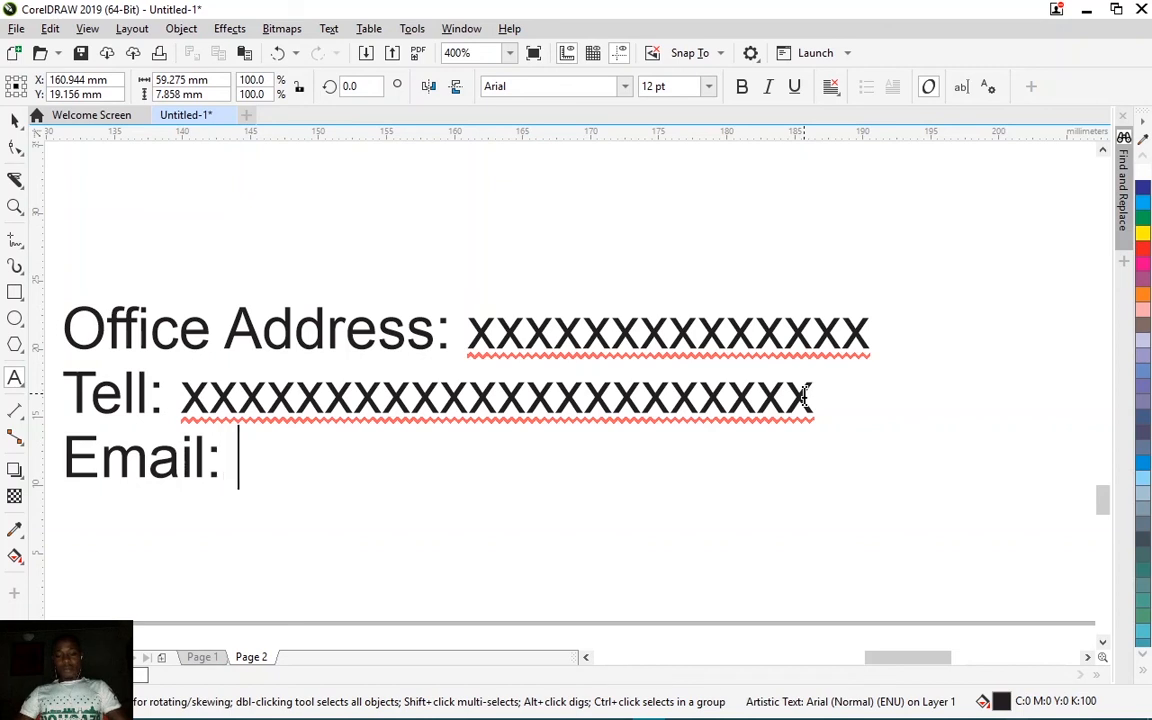
{"action": "type", "text": "xxxxxxxx"}
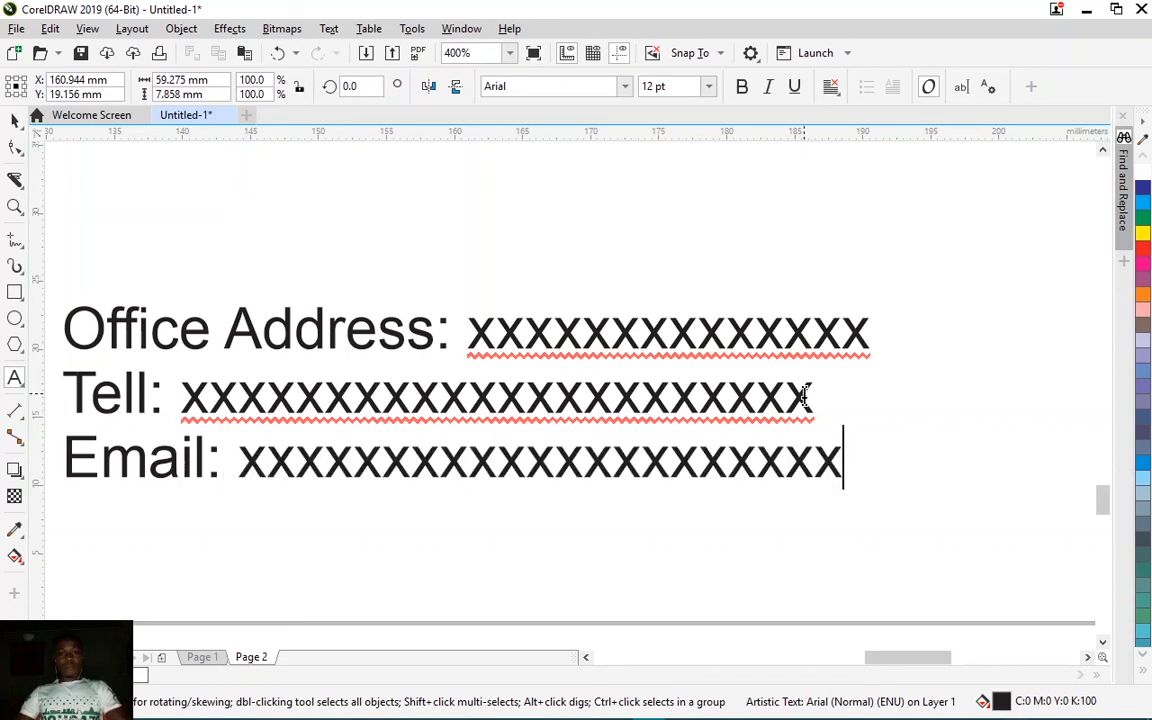
{"action": "key", "text": "ctrl+space"}
{"action": "scroll", "coordinate": [895, 398], "scroll_direction": "down", "scroll_amount": 2}
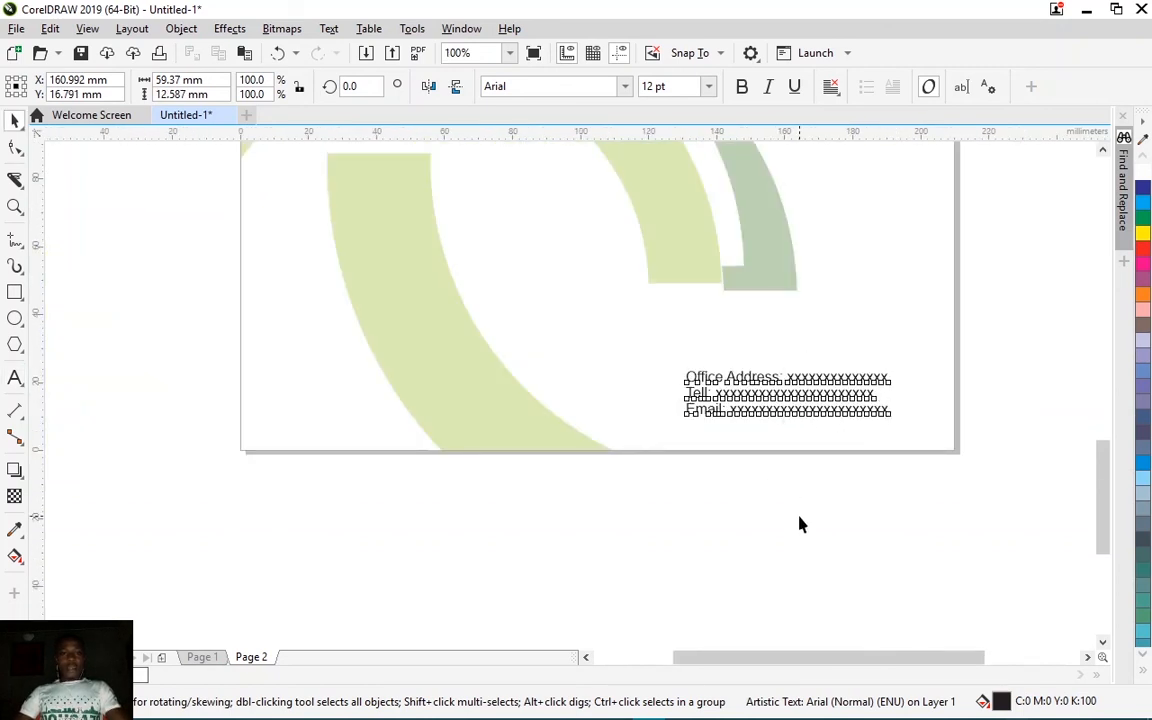
{"action": "left_click", "coordinate": [599, 537]}
{"action": "key", "text": "shift+F4"}
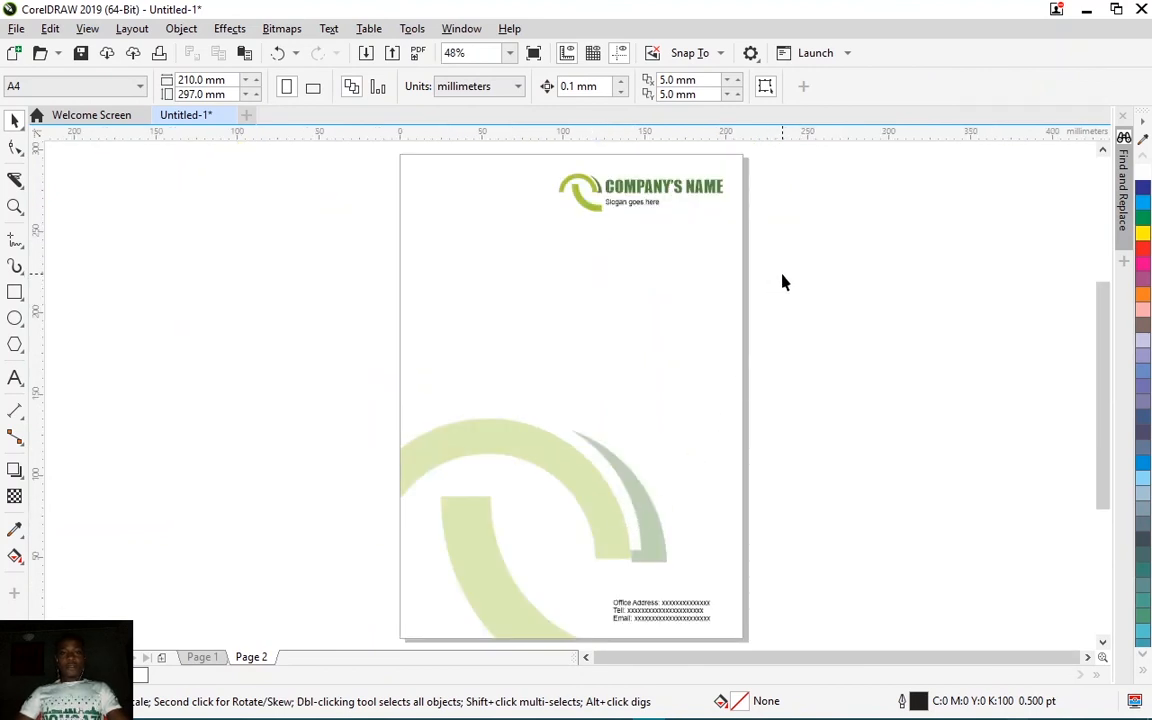
Step: Move the small logo, company name and slogan together to the upper-left corner of page 2
{"action": "left_click_drag", "start_coordinate": [782, 268], "coordinate": [507, 158]}
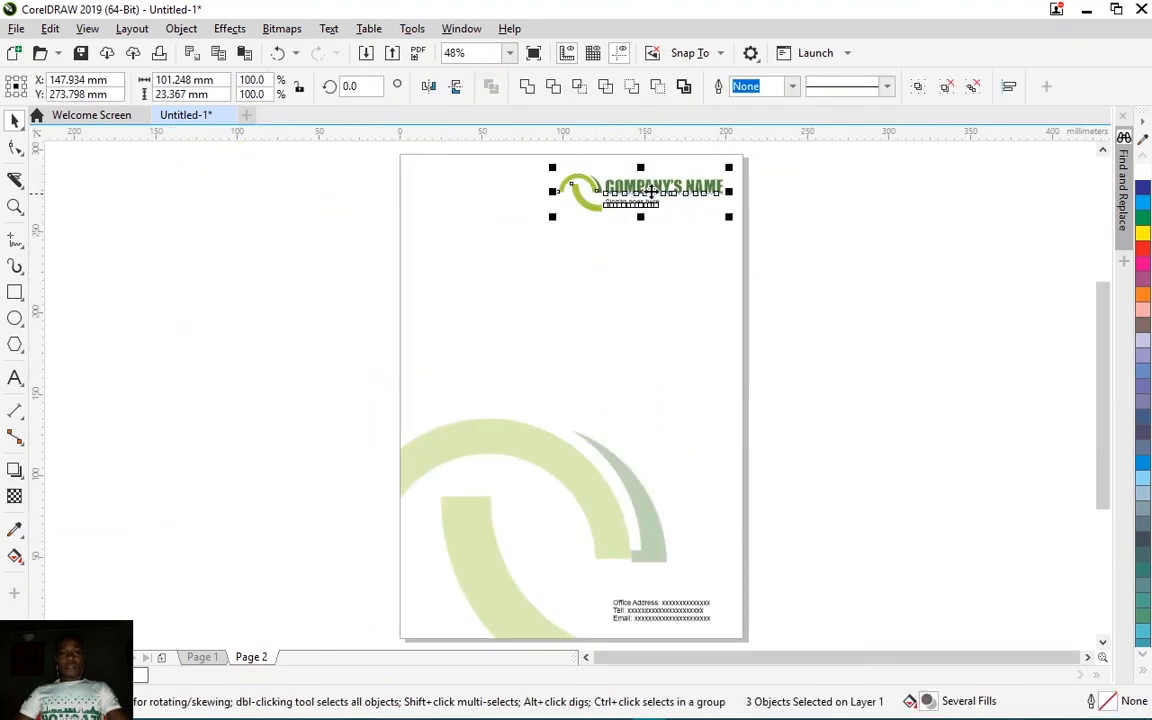
{"action": "left_click_drag", "start_coordinate": [651, 191], "coordinate": [510, 196]}
{"action": "left_click", "coordinate": [842, 278]}
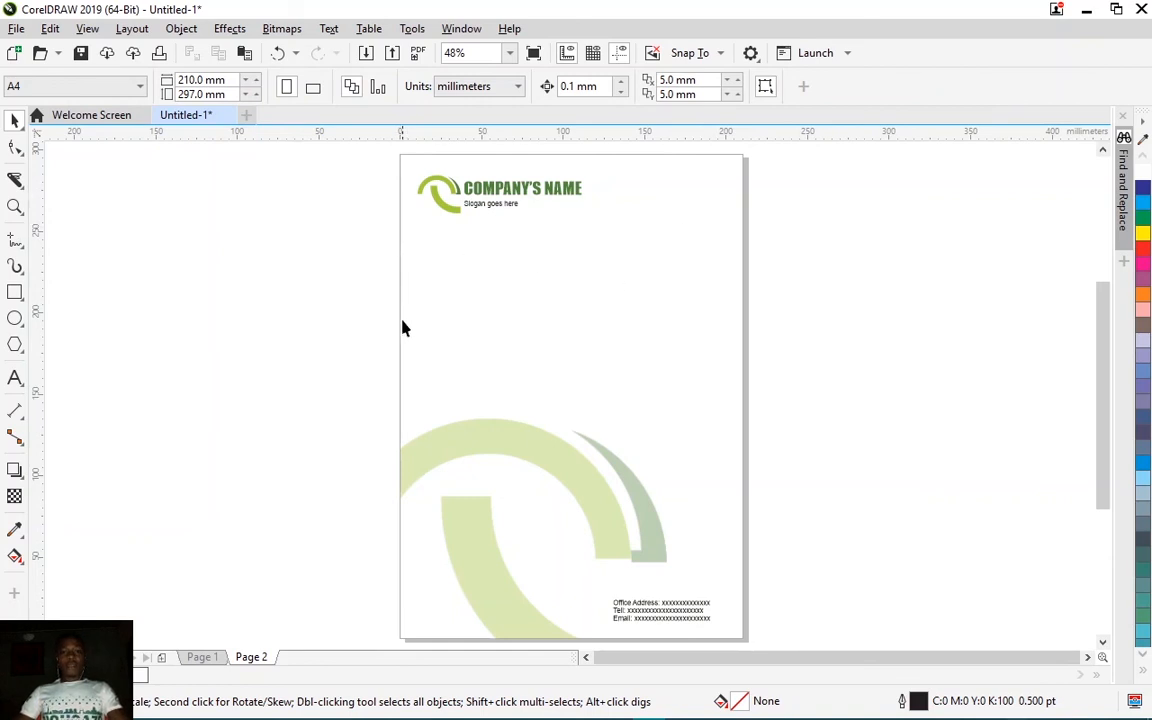
Step: Copy all of page 2's objects and paste them onto a new third page
{"action": "key", "text": "ctrl+a"}
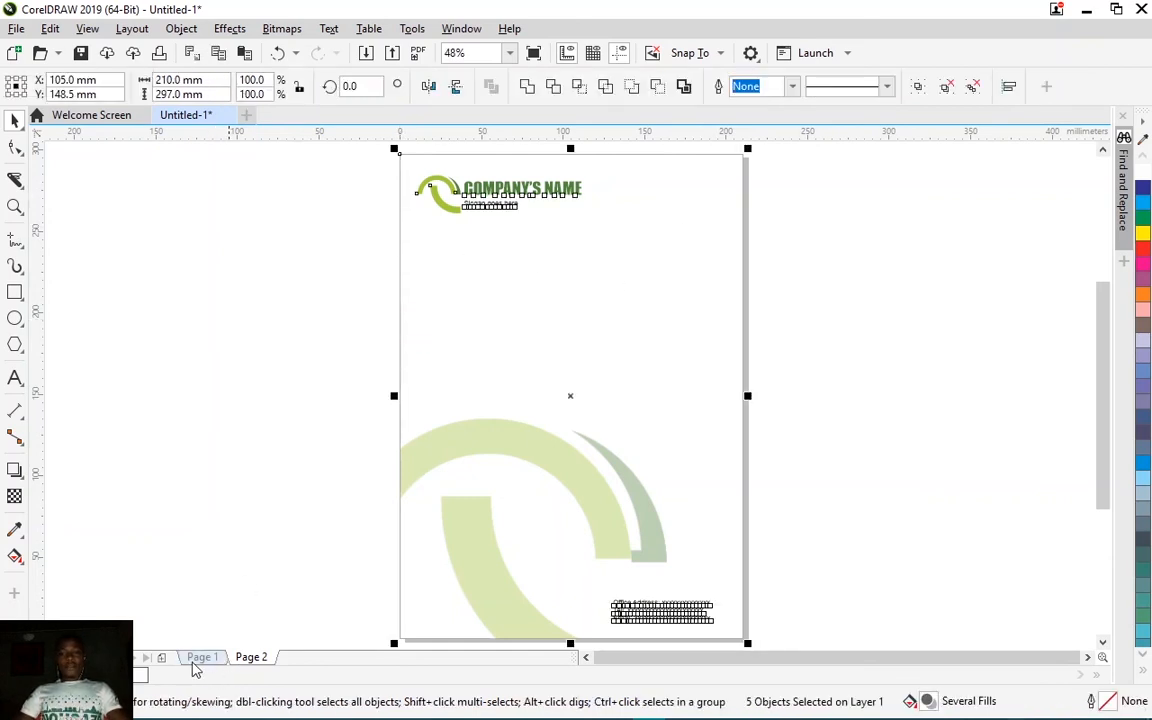
{"action": "left_click", "coordinate": [161, 657]}
{"action": "key", "text": "ctrl+v"}
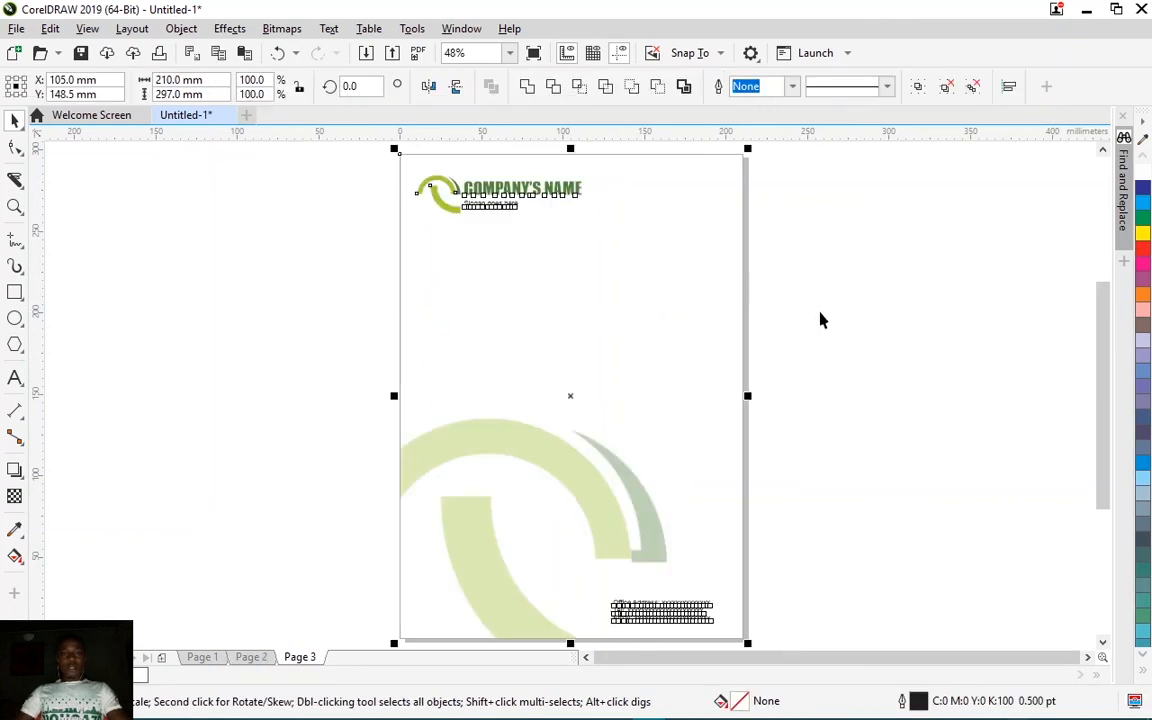
Step: Move the logo, company name and slogan to the upper middle of page 3, then place the small logo above the company name
{"action": "left_click", "coordinate": [576, 263]}
{"action": "left_click_drag", "start_coordinate": [645, 268], "coordinate": [645, 266]}
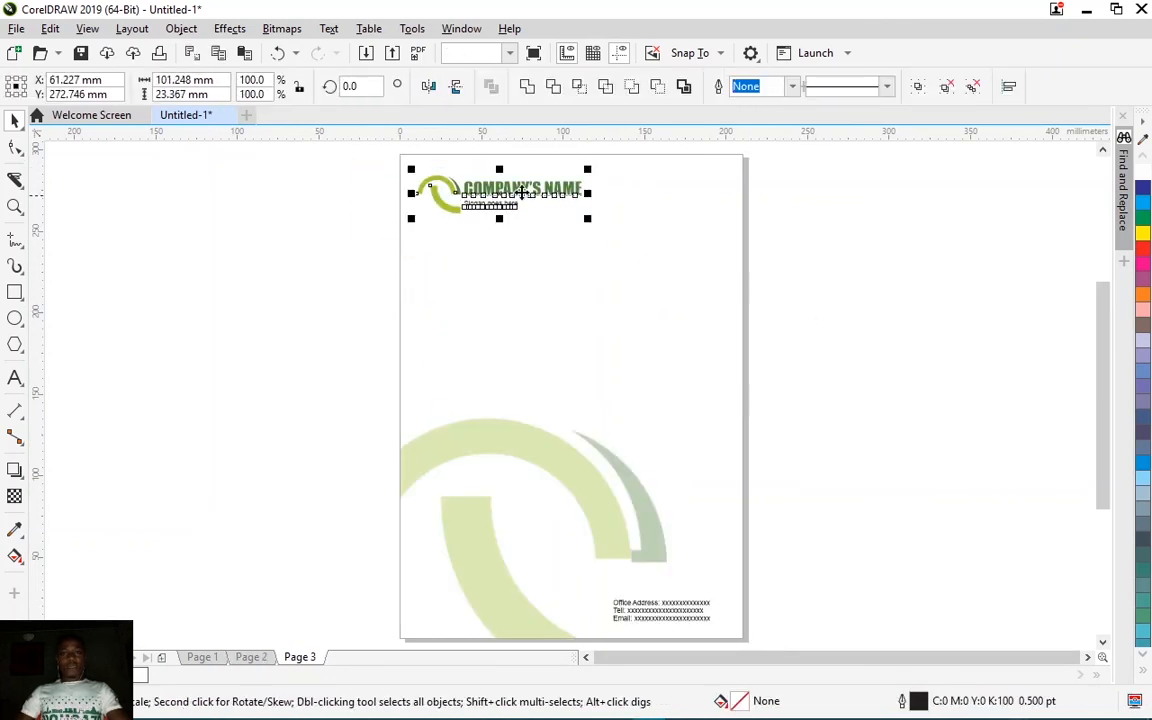
{"action": "left_click_drag", "start_coordinate": [525, 187], "coordinate": [586, 216]}
{"action": "left_click", "coordinate": [860, 258]}
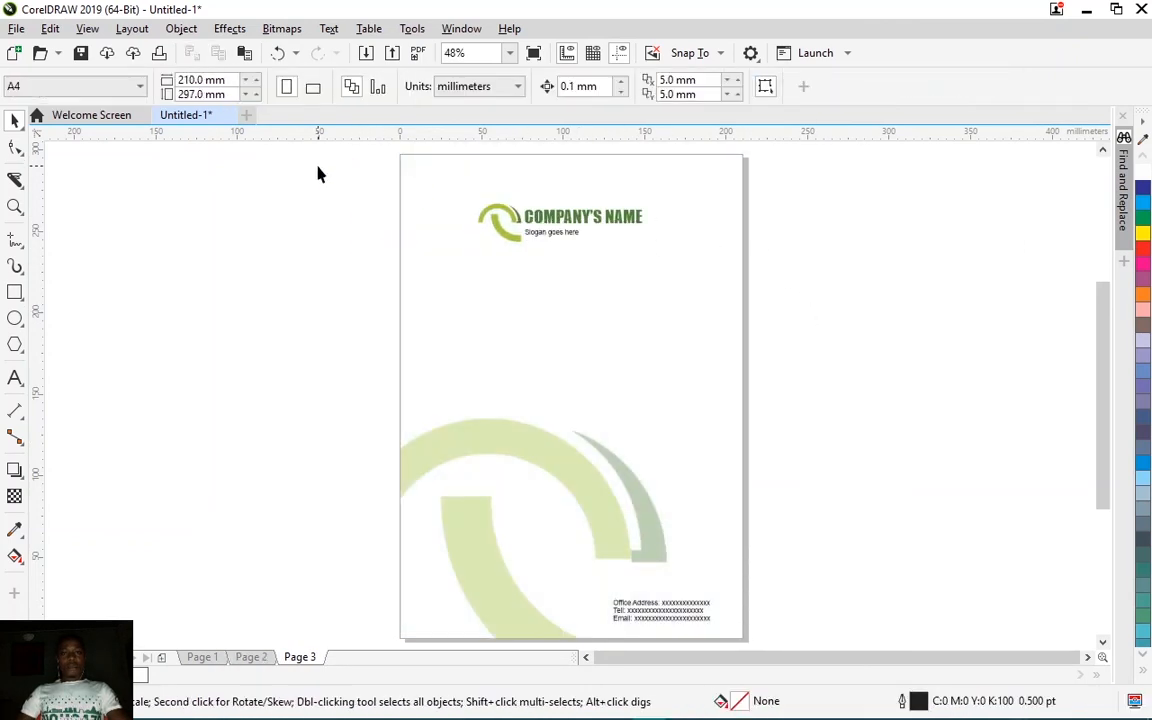
{"action": "left_click_drag", "start_coordinate": [538, 262], "coordinate": [538, 262]}
{"action": "left_click_drag", "start_coordinate": [500, 220], "coordinate": [567, 185]}
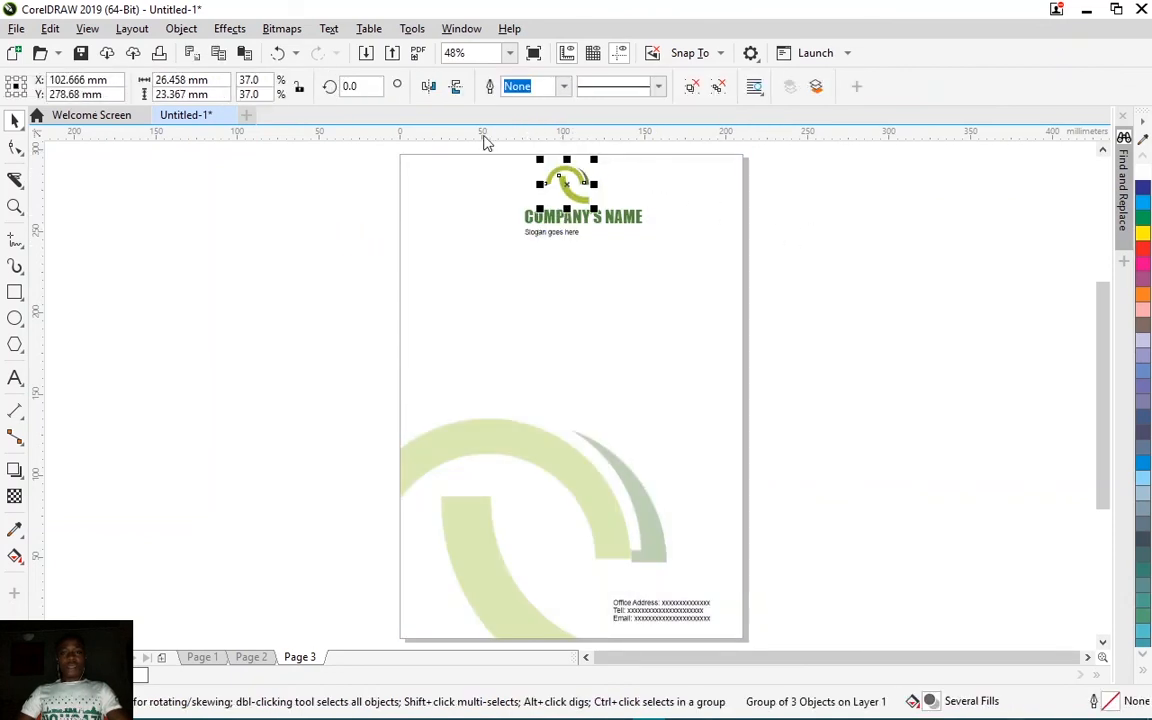
Step: Align the horizontal centers of the small logo and the company name
{"action": "left_click_drag", "start_coordinate": [501, 147], "coordinate": [681, 237]}
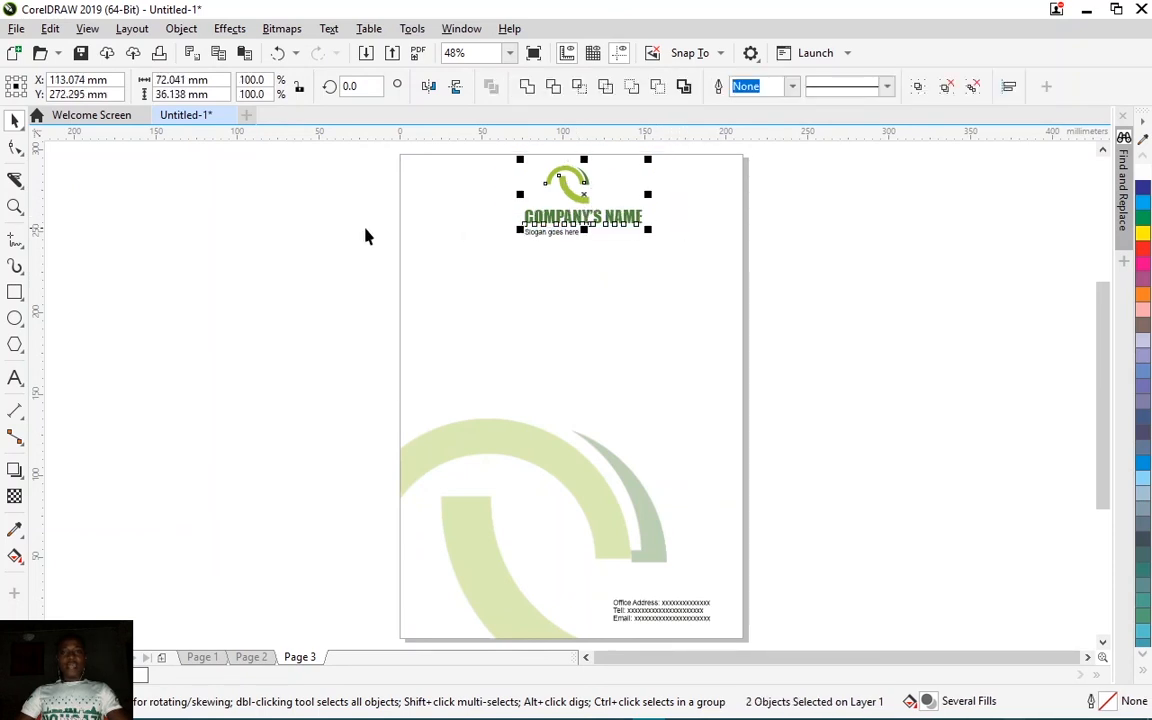
{"action": "left_click", "coordinate": [182, 29]}
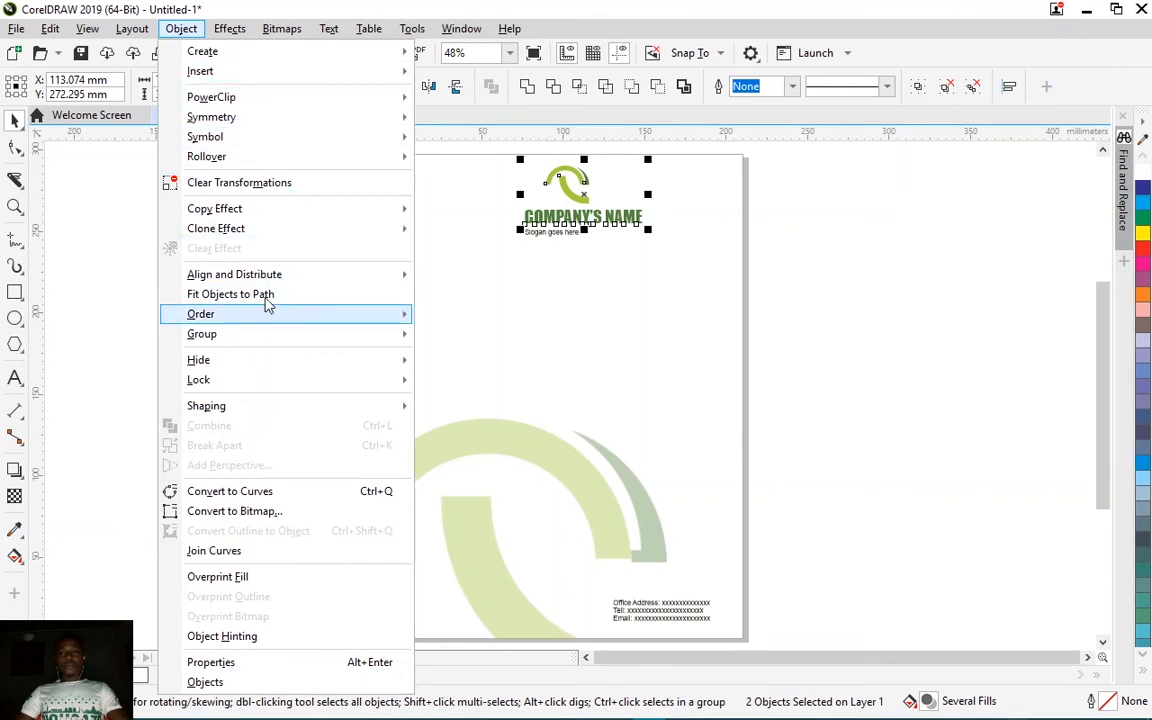
{"action": "mouse_move", "coordinate": [293, 277]}
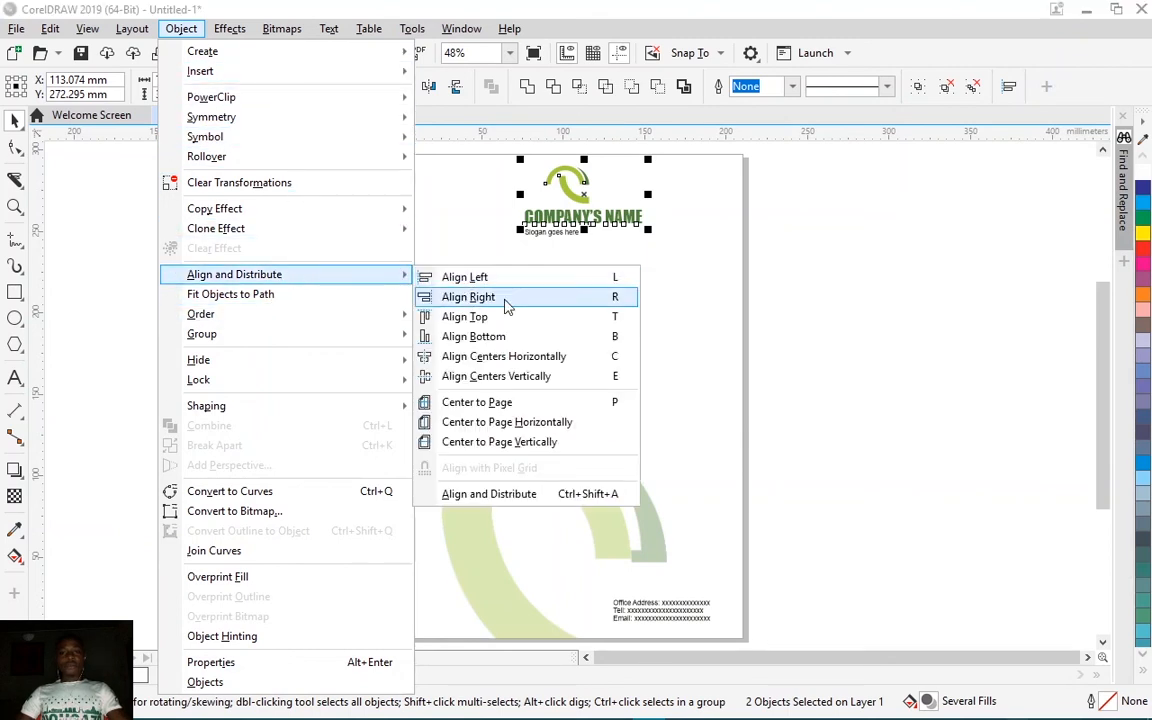
{"action": "left_click", "coordinate": [490, 362]}
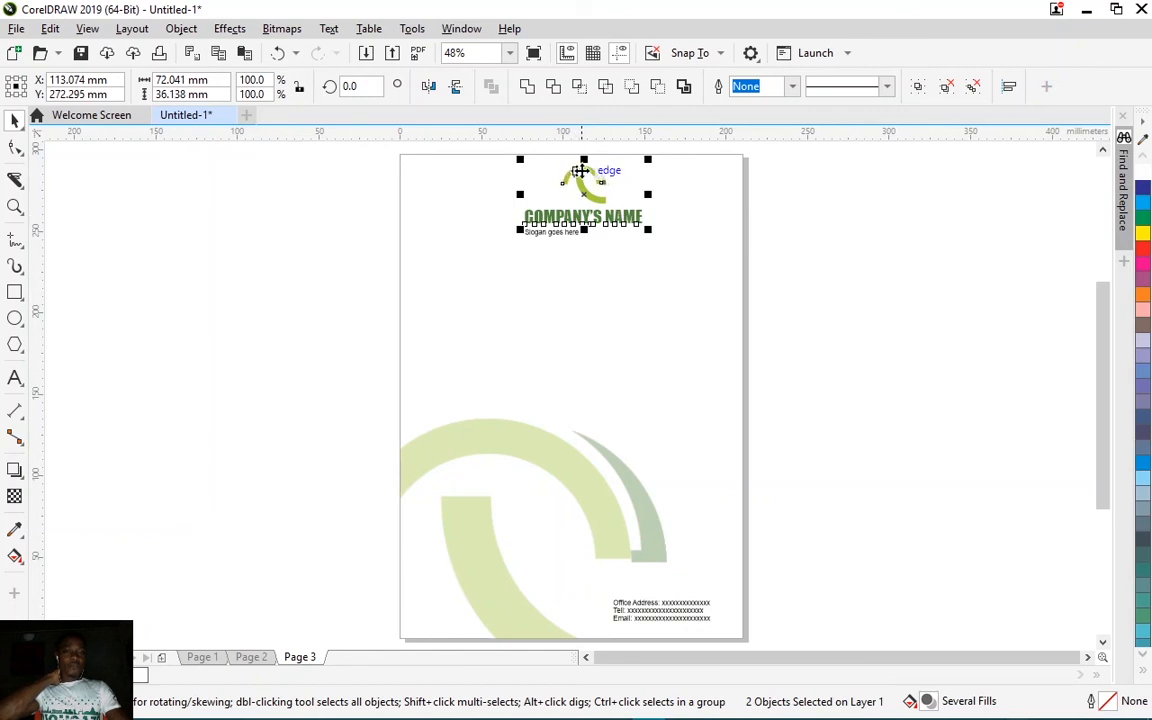
Step: Align the slogan's horizontal center with the small logo and company name above it
{"action": "scroll", "coordinate": [584, 231], "scroll_direction": "up", "scroll_amount": 3}
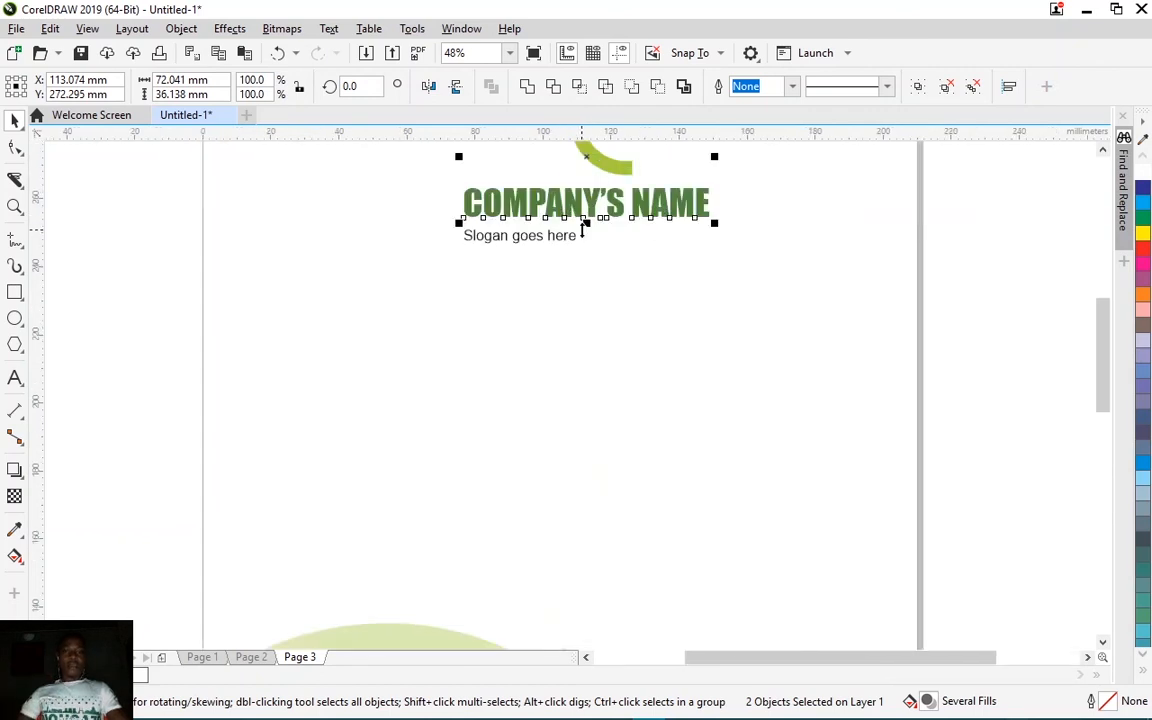
{"action": "scroll", "coordinate": [436, 334], "scroll_direction": "down", "scroll_amount": 3}
{"action": "mouse_move", "coordinate": [424, 185]}
{"action": "left_mouse_down"}
{"action": "mouse_move", "coordinate": [506, 226]}
{"action": "mouse_move", "coordinate": [608, 345]}
{"action": "left_mouse_up"}
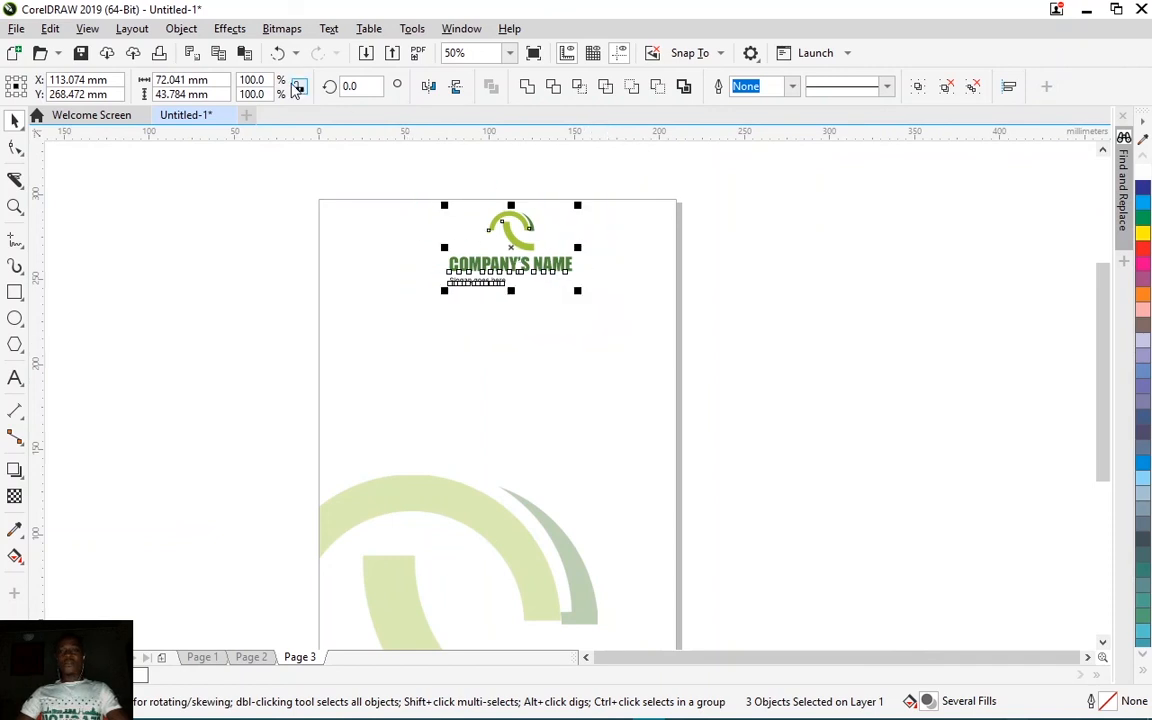
{"action": "left_click", "coordinate": [181, 28]}
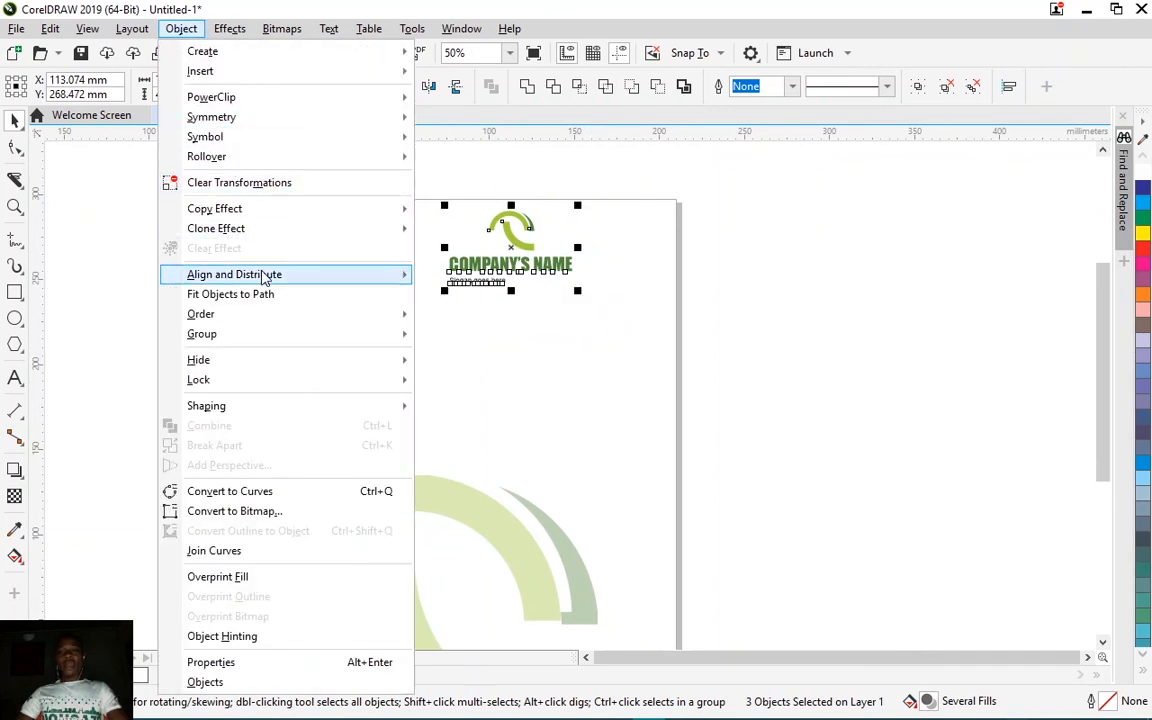
{"action": "mouse_move", "coordinate": [334, 275]}
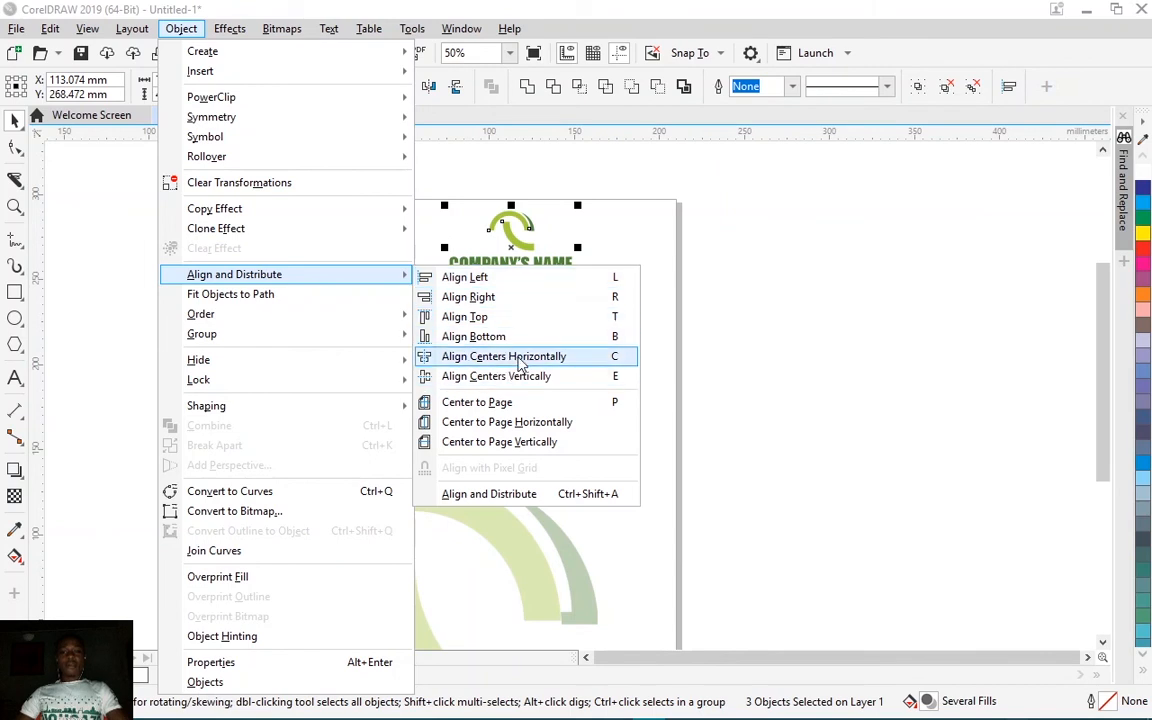
{"action": "left_click", "coordinate": [551, 362]}
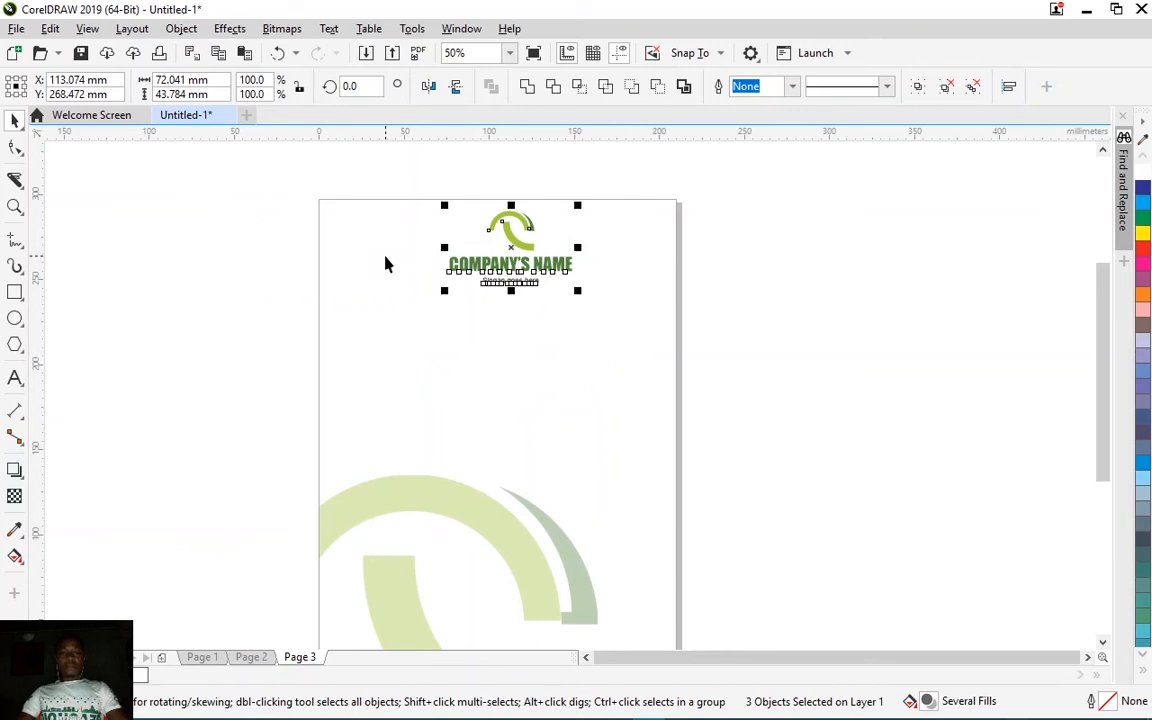
Step: Group the small logo, company name and slogan, and center the group horizontally on the page-sized rectangle
{"action": "left_click", "coordinate": [917, 86]}
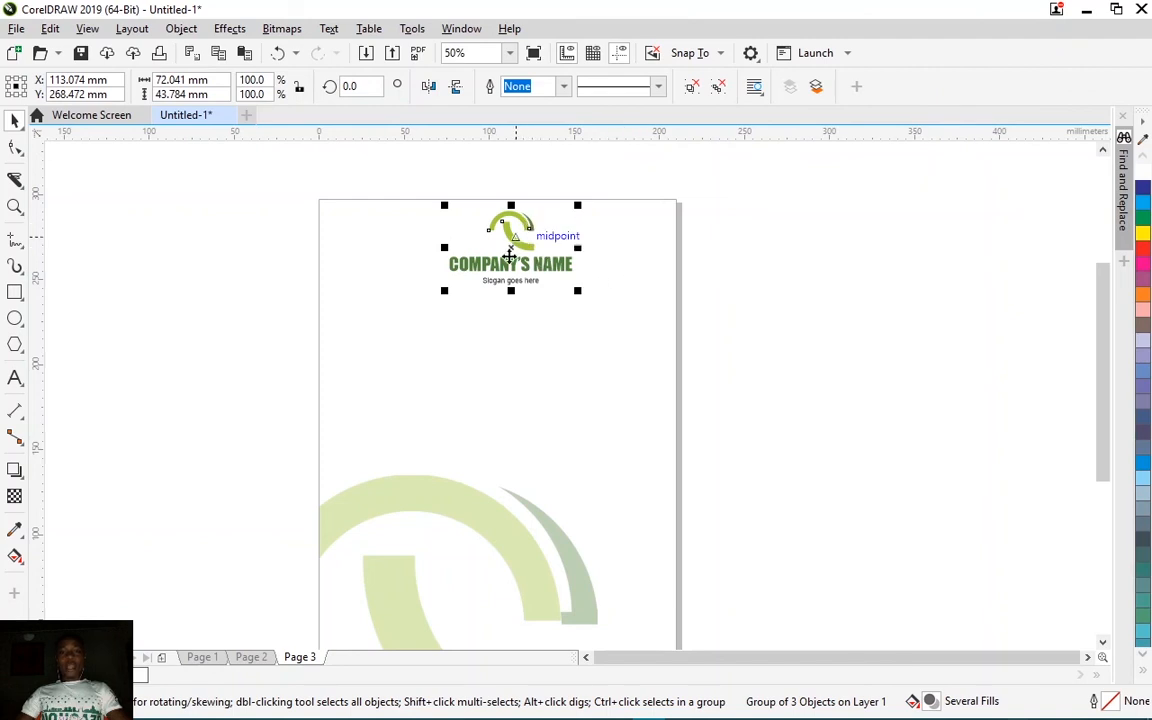
{"action": "left_click", "coordinate": [625, 262], "text": "shift"}
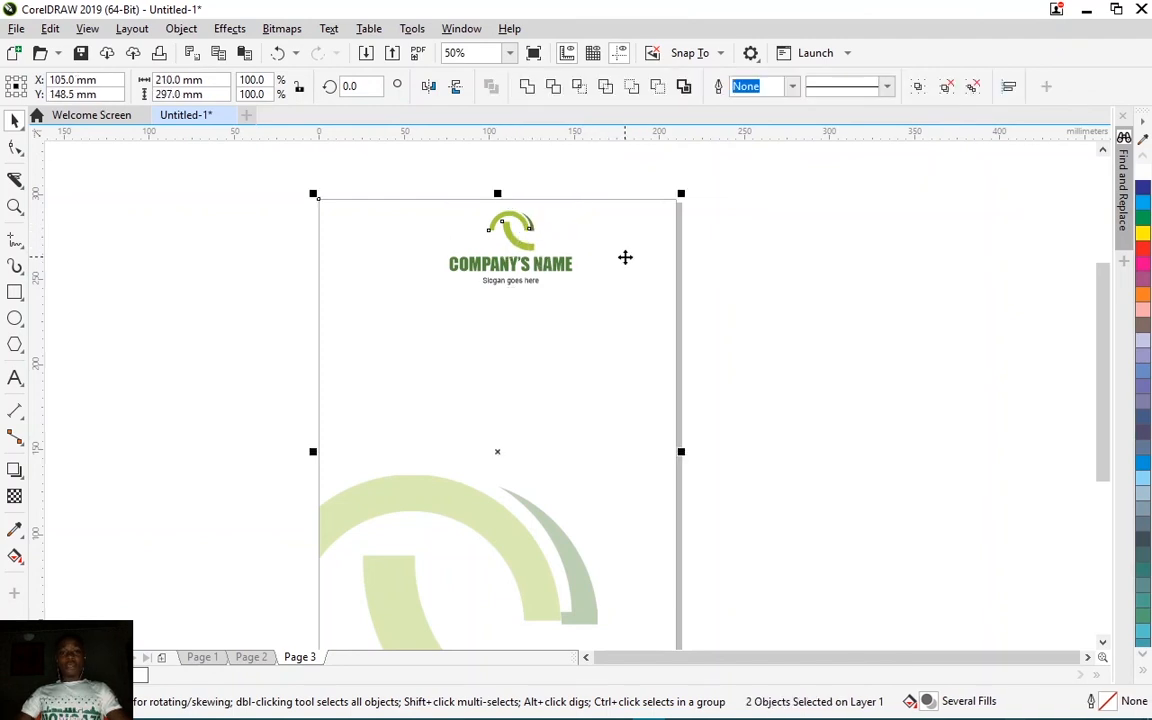
{"action": "left_click", "coordinate": [183, 29]}
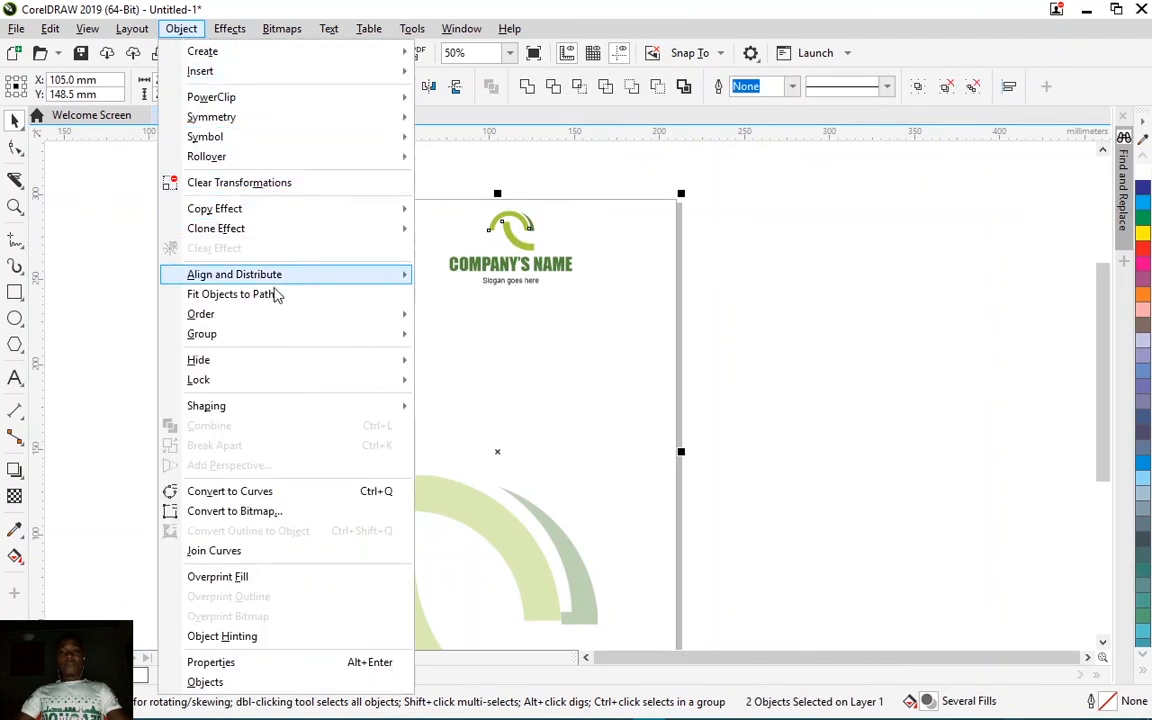
{"action": "mouse_move", "coordinate": [283, 276]}
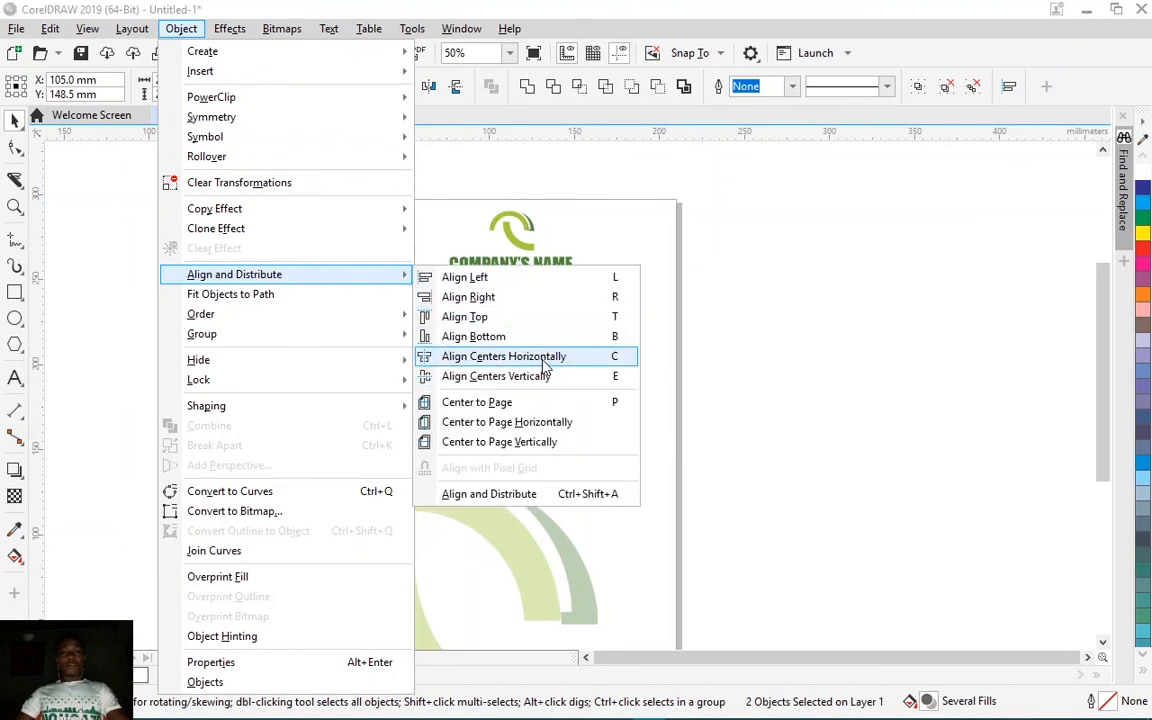
{"action": "left_click", "coordinate": [545, 357]}
{"action": "left_click", "coordinate": [776, 311]}
Step: Open the page rectangle's PowerClip contents for editing and move the large watermark logo up behind the heading, overlapping the page's right edge
{"action": "scroll", "coordinate": [504, 293], "scroll_direction": "down", "scroll_amount": 2}
{"action": "scroll", "coordinate": [518, 333], "scroll_direction": "up", "scroll_amount": 1}
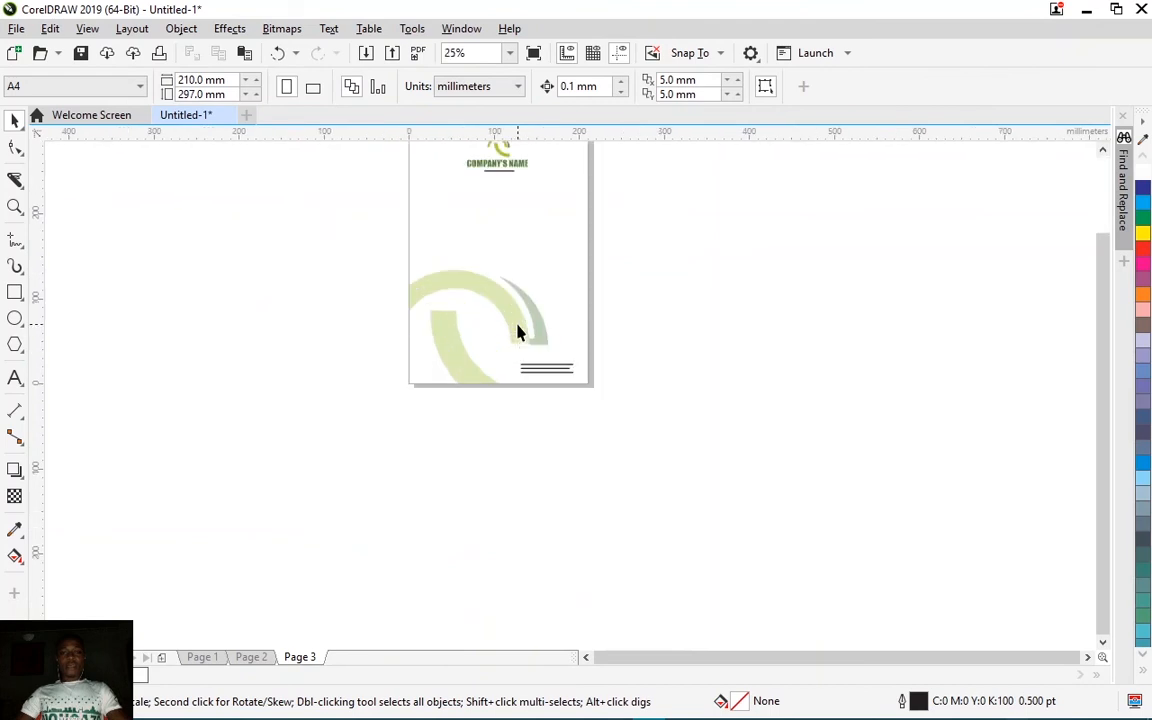
{"action": "scroll", "coordinate": [507, 315], "scroll_direction": "up", "scroll_amount": 1}
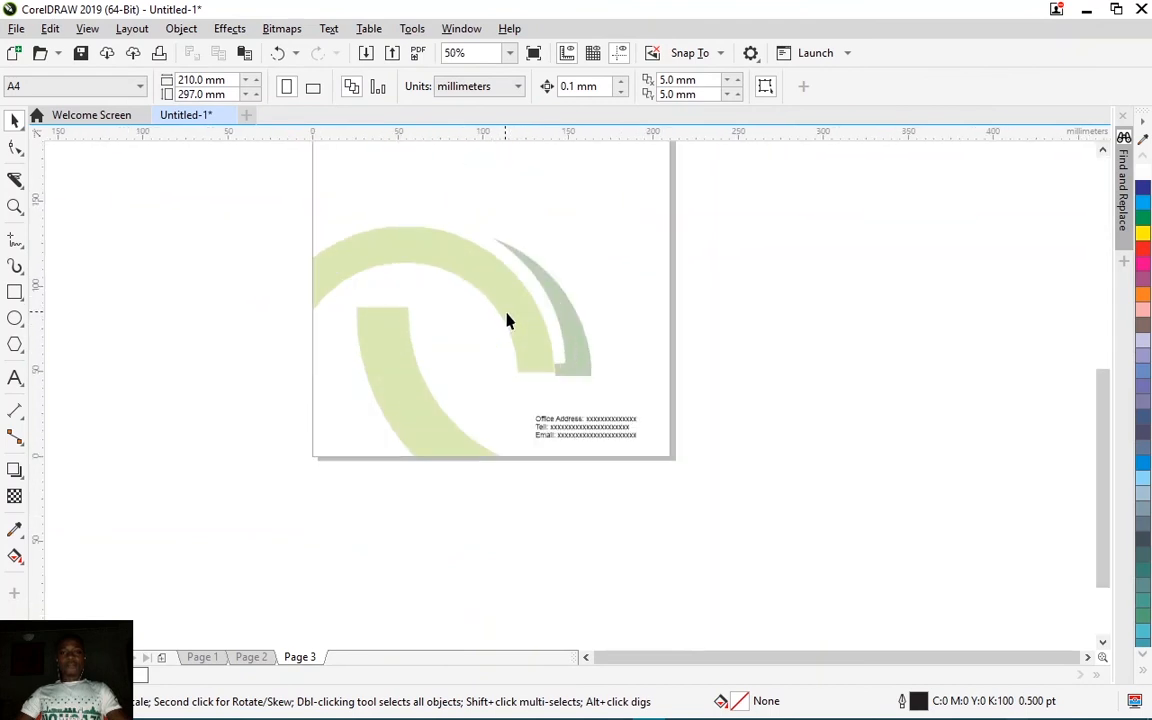
{"action": "left_click", "coordinate": [517, 303]}
{"action": "scroll", "coordinate": [511, 331], "scroll_direction": "down", "scroll_amount": 2}
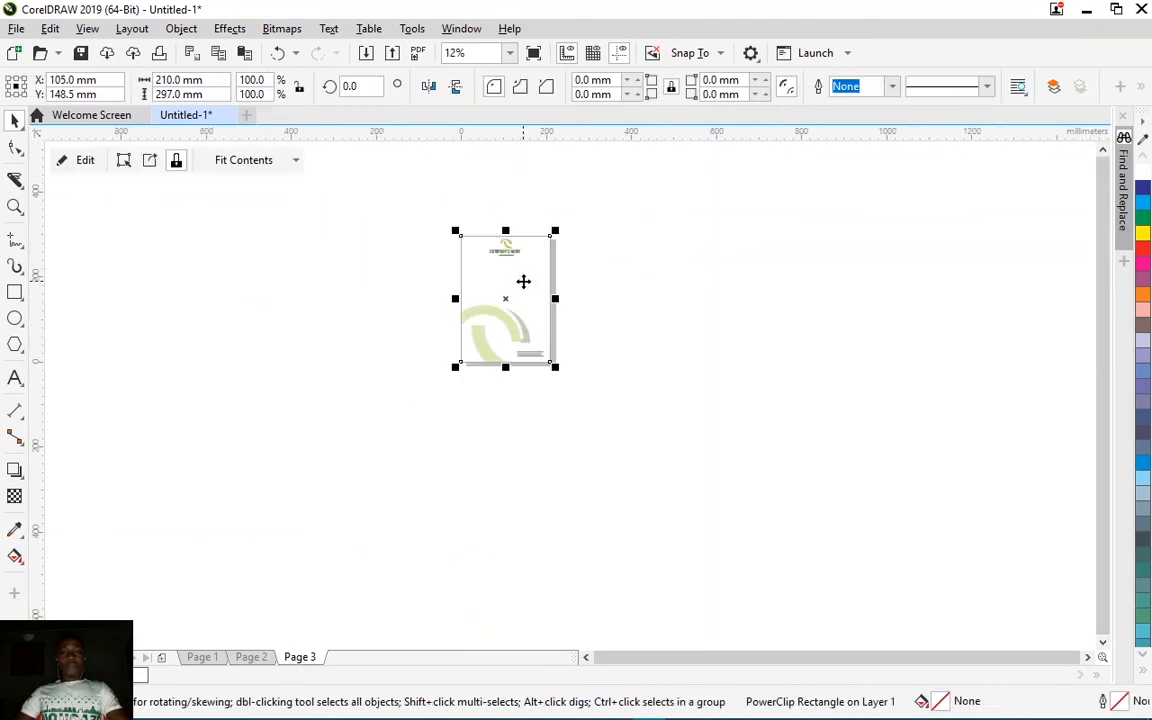
{"action": "double_click", "coordinate": [514, 328]}
{"action": "scroll", "coordinate": [517, 330], "scroll_direction": "up", "scroll_amount": 2}
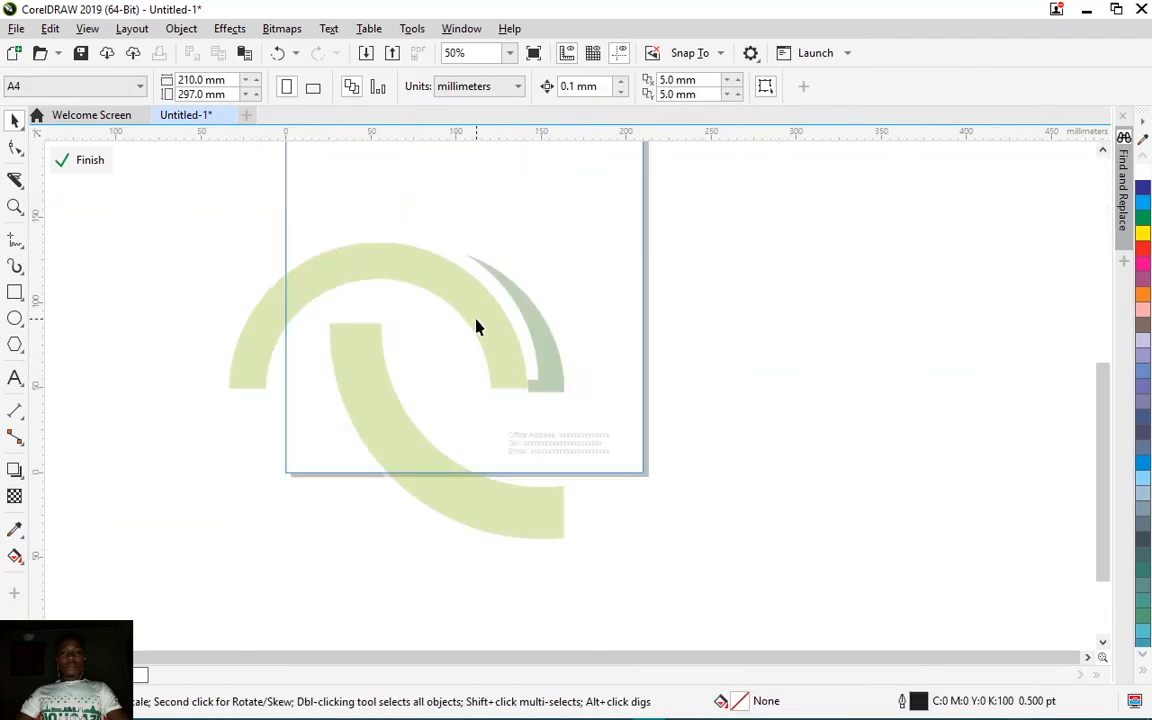
{"action": "left_click", "coordinate": [476, 327]}
{"action": "scroll", "coordinate": [576, 293], "scroll_direction": "down", "scroll_amount": 1}
{"action": "scroll", "coordinate": [560, 324], "scroll_direction": "up", "scroll_amount": 1}
{"action": "scroll", "coordinate": [560, 291], "scroll_direction": "down", "scroll_amount": 2}
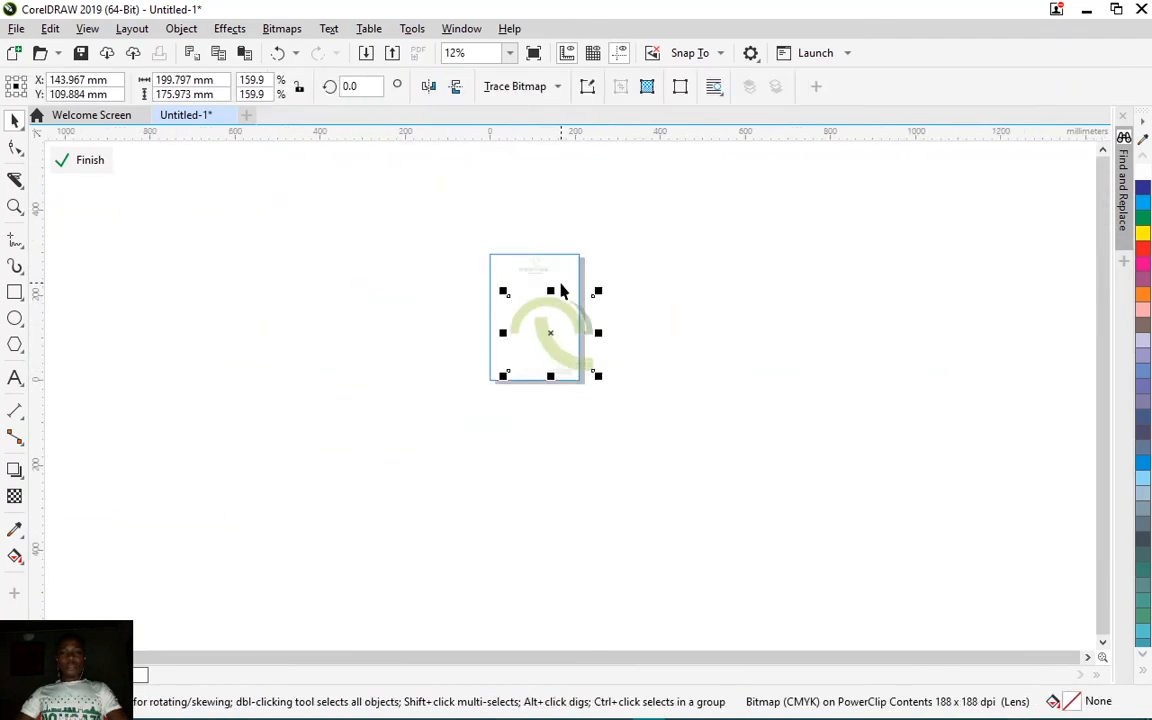
{"action": "scroll", "coordinate": [561, 291], "scroll_direction": "up", "scroll_amount": 1}
{"action": "left_click_drag", "start_coordinate": [558, 320], "coordinate": [557, 233]}
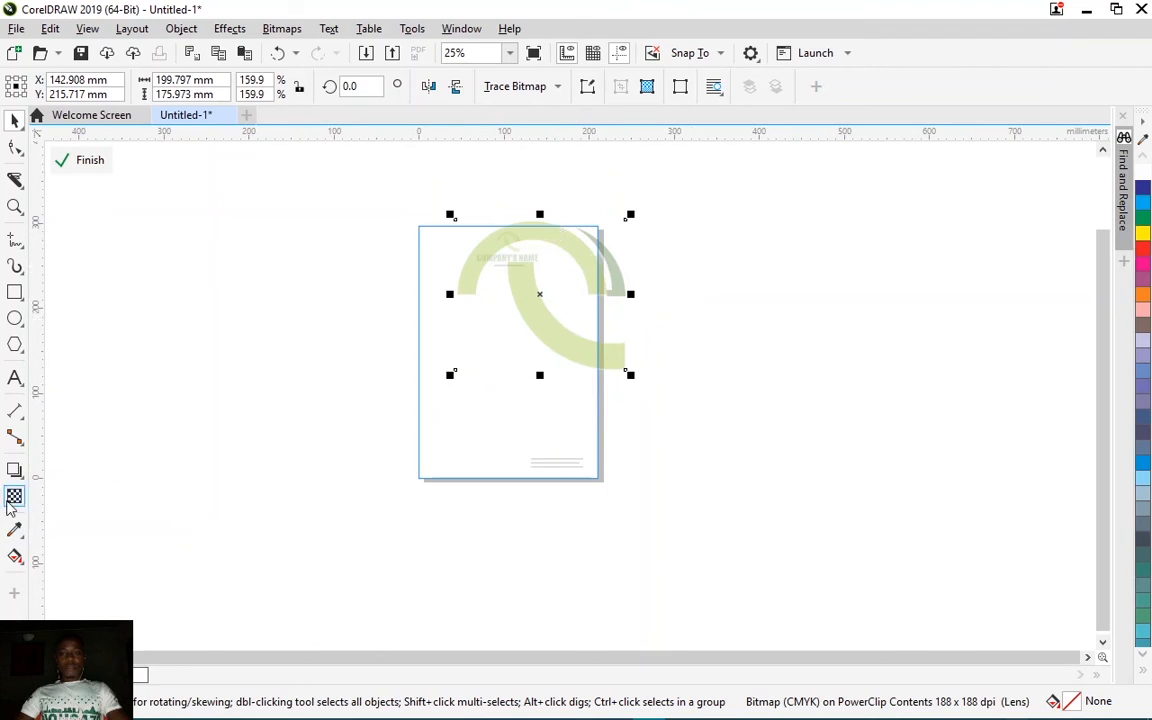
Step: Set the watermark logo's transparency to 80 and finish editing the PowerClip contents
{"action": "left_click", "coordinate": [14, 496]}
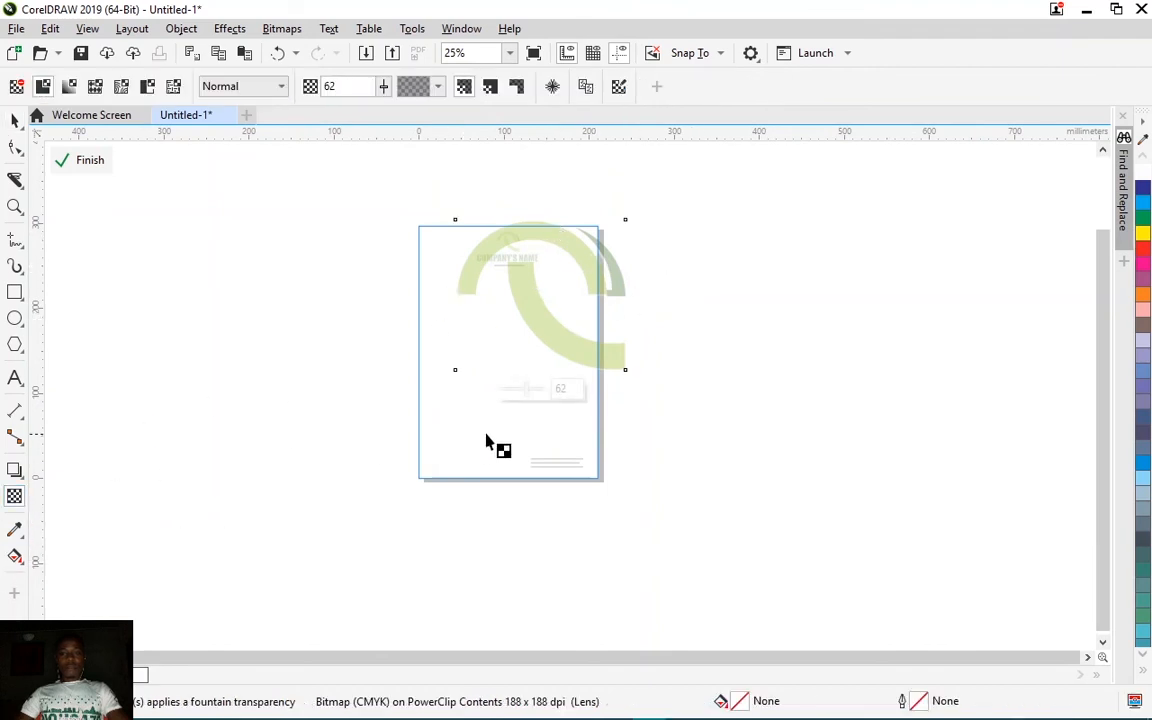
{"action": "left_click", "coordinate": [567, 390]}
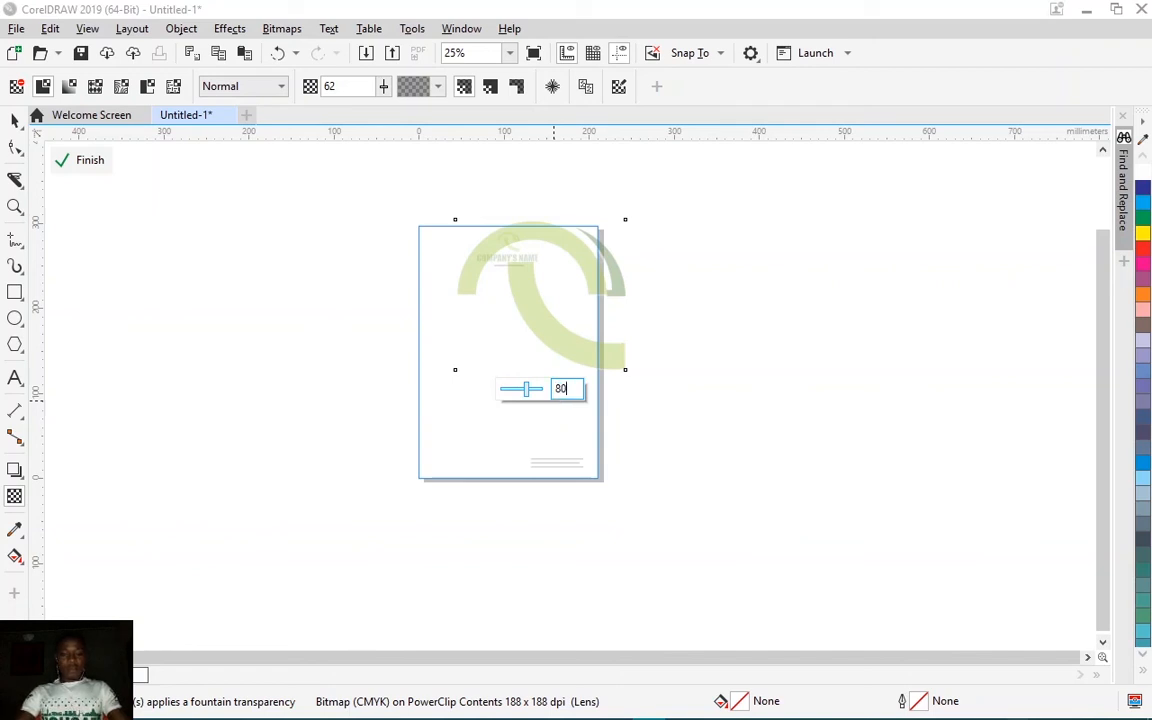
{"action": "type", "text": "80"}
{"action": "key", "text": "Return"}
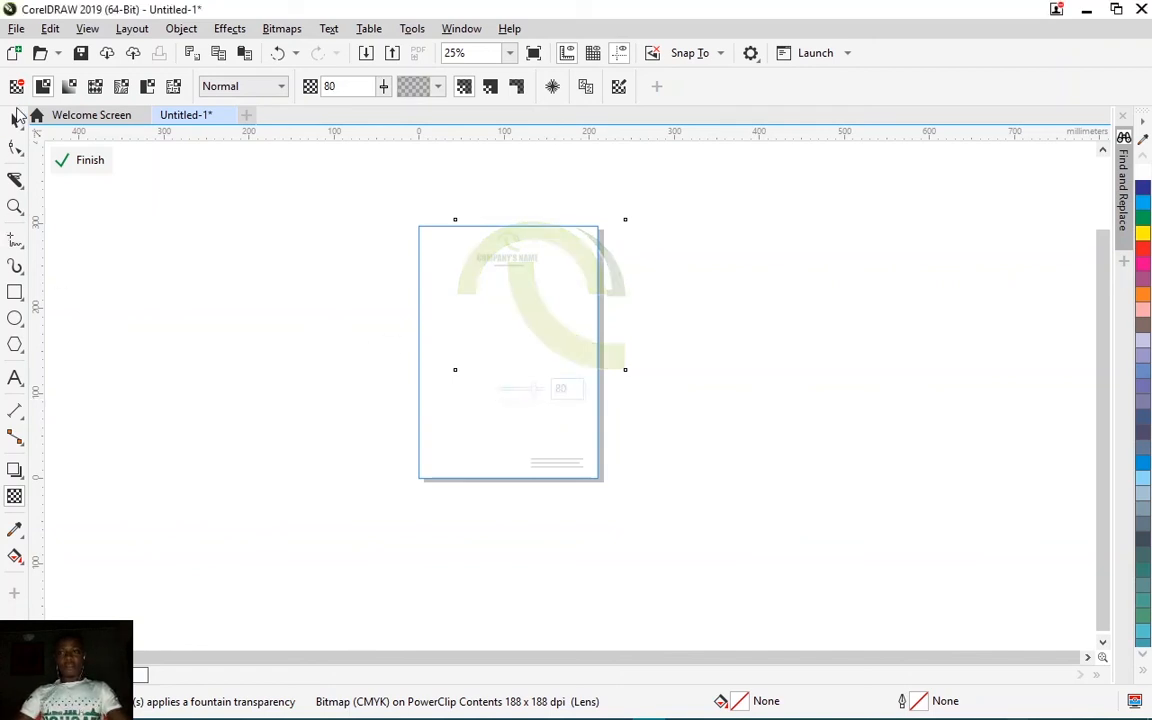
{"action": "left_click", "coordinate": [15, 119]}
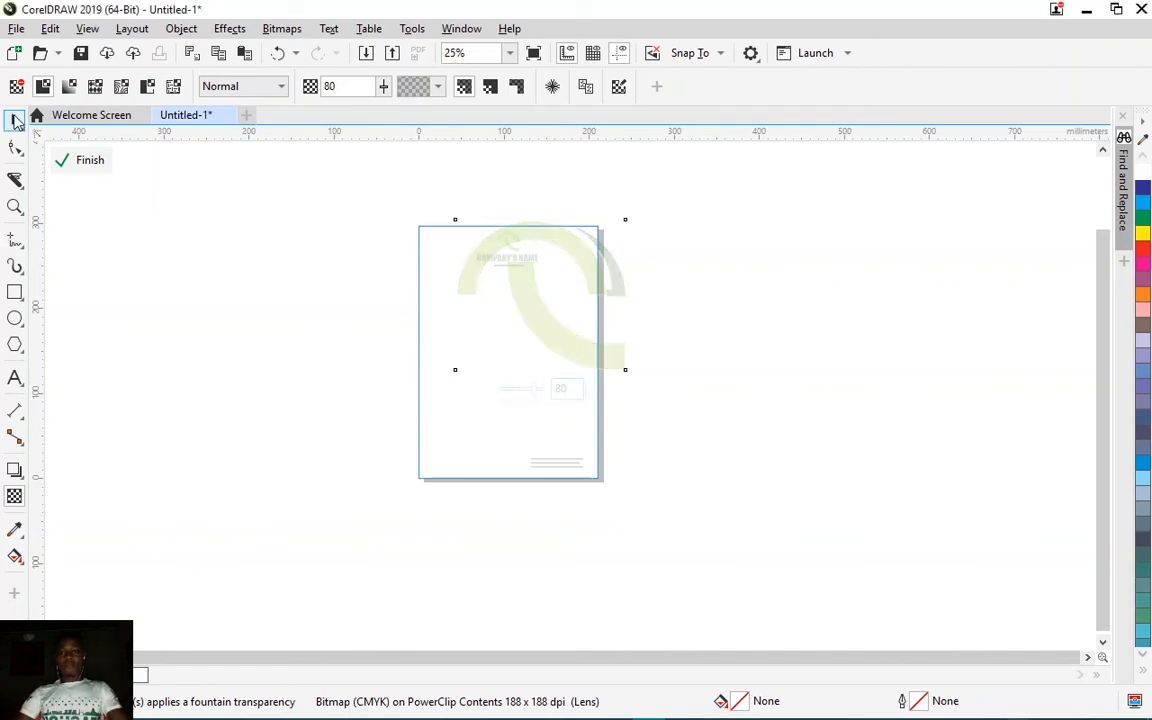
{"action": "left_click", "coordinate": [89, 160]}
{"action": "key", "text": "Escape"}
Step: Move the office address, telephone and email text from the lower-right to the lower-left corner of page 3
{"action": "scroll", "coordinate": [512, 288], "scroll_direction": "up", "scroll_amount": 2}
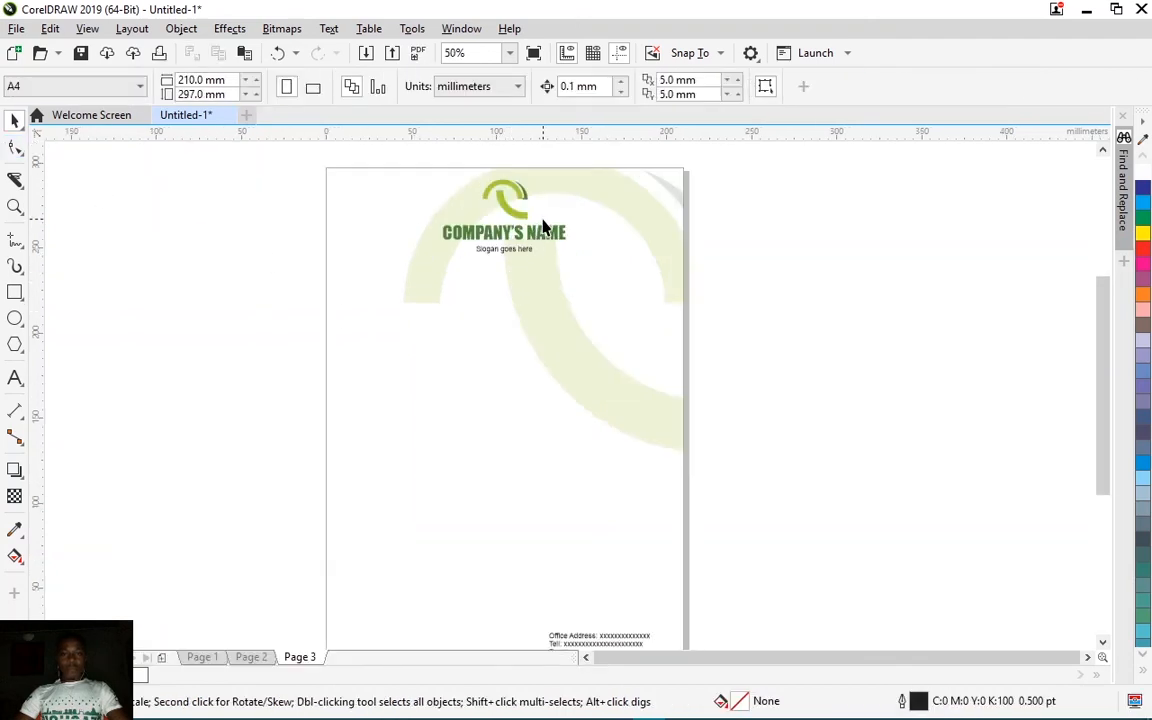
{"action": "scroll", "coordinate": [512, 400], "scroll_direction": "down", "scroll_amount": 2}
{"action": "scroll", "coordinate": [512, 400], "scroll_direction": "up", "scroll_amount": 2}
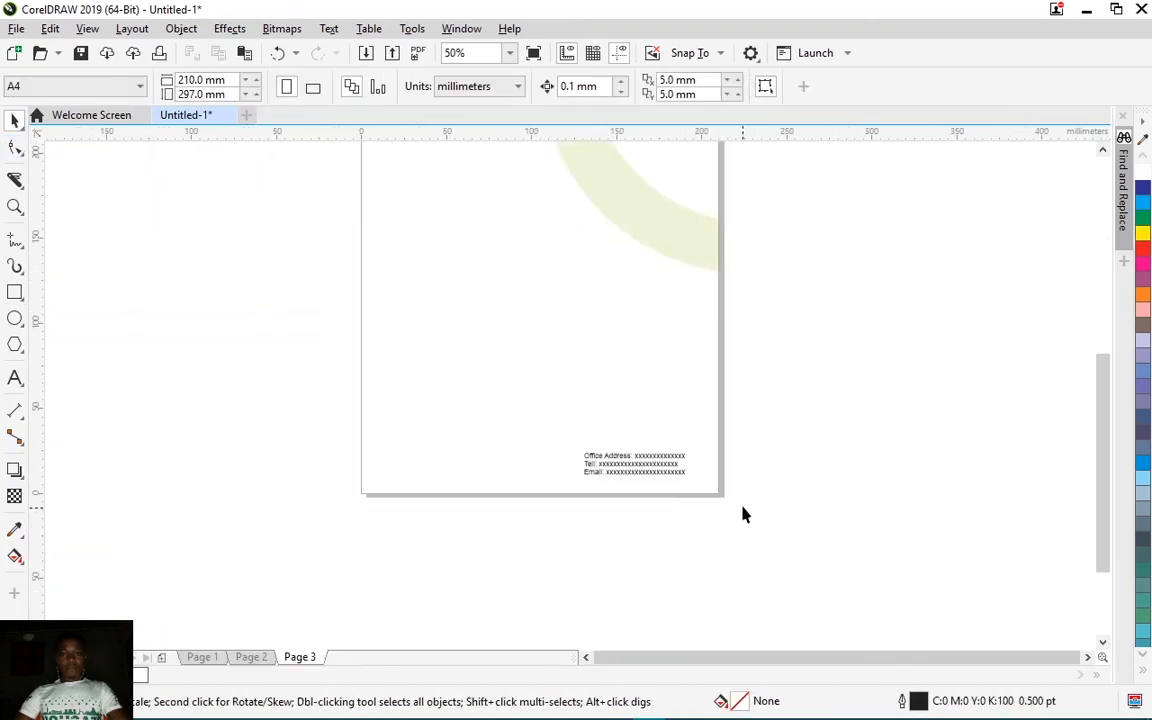
{"action": "scroll", "coordinate": [753, 515], "scroll_direction": "down", "scroll_amount": 2}
{"action": "left_click", "coordinate": [688, 483]}
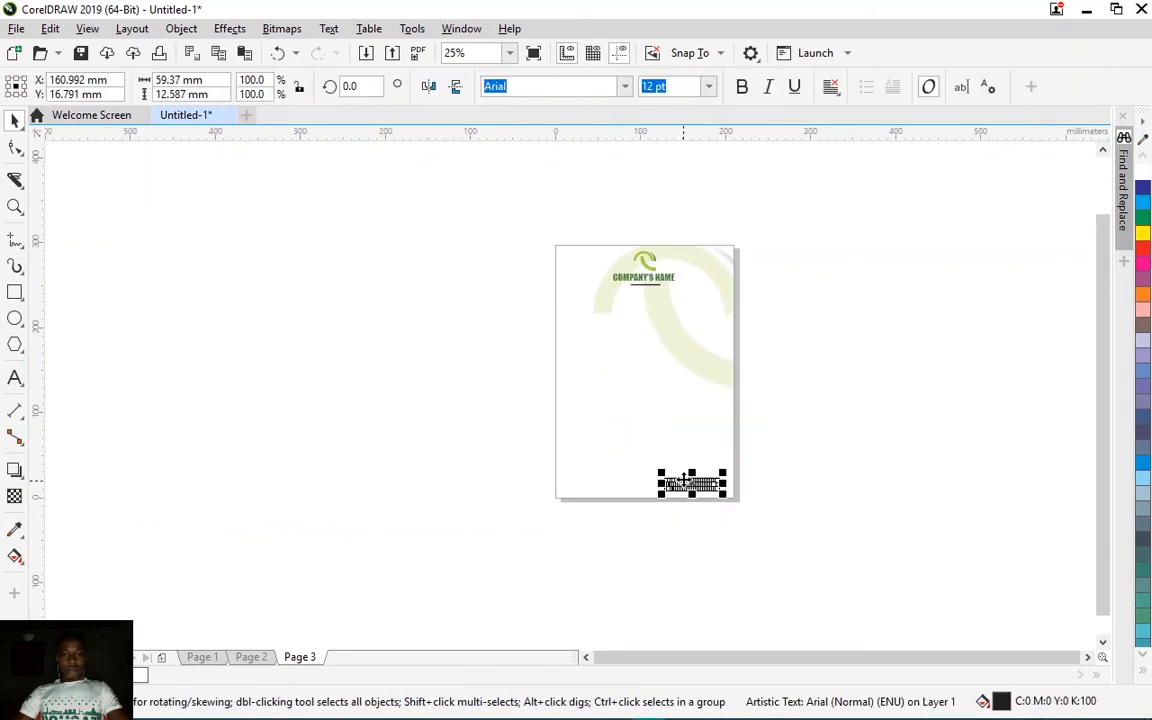
{"action": "left_click_drag", "start_coordinate": [686, 484], "coordinate": [596, 490]}
{"action": "left_click", "coordinate": [634, 487]}
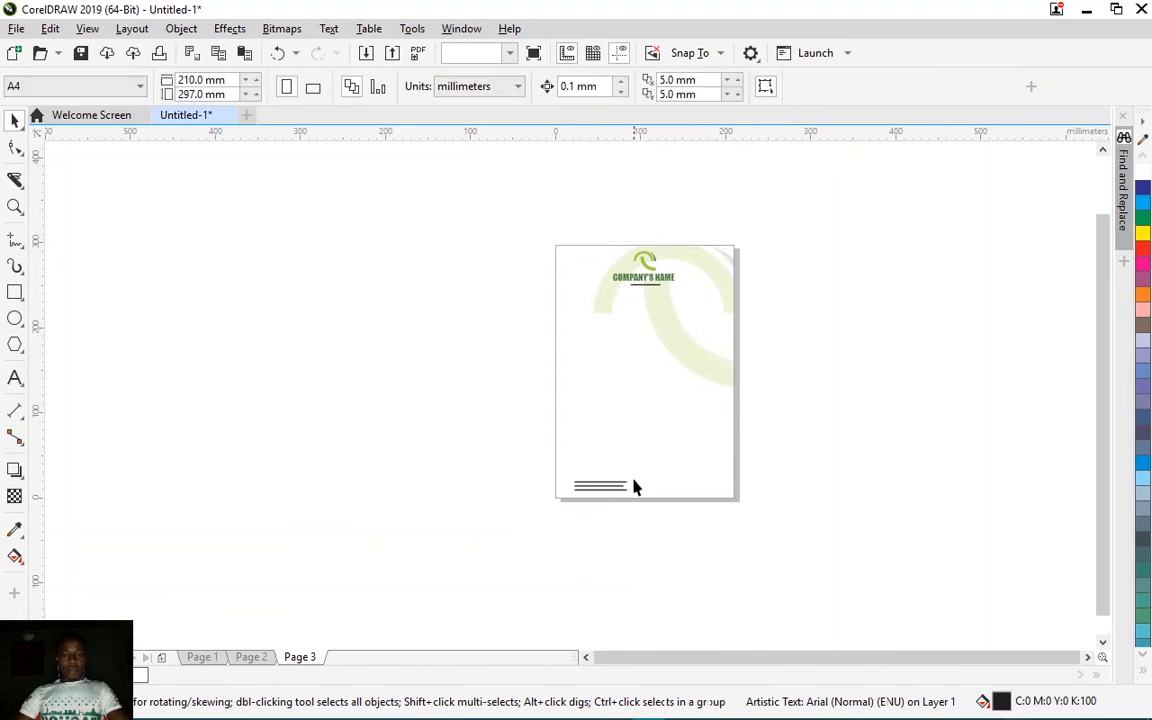
Step: Join the telephone and email lines to the office address line so all contact details run in one row, separated by spaces
{"action": "scroll", "coordinate": [632, 505], "scroll_direction": "up", "scroll_amount": 5}
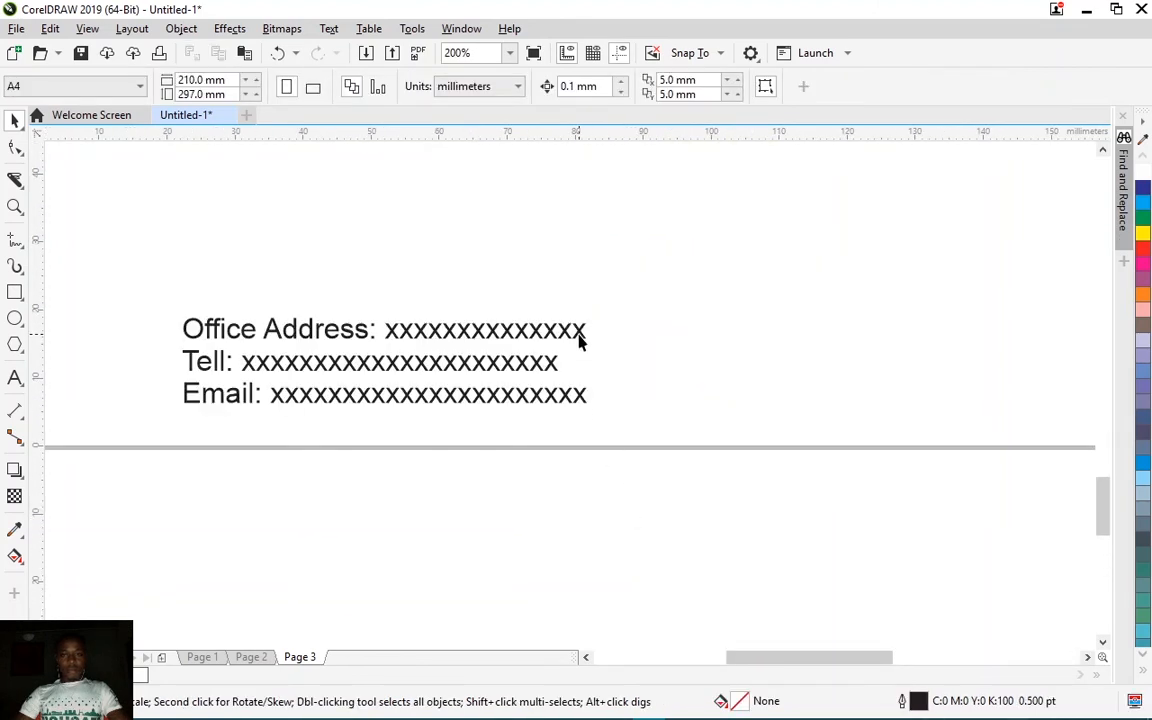
{"action": "double_click", "coordinate": [580, 340]}
{"action": "scroll", "coordinate": [570, 336], "scroll_direction": "down", "scroll_amount": 2}
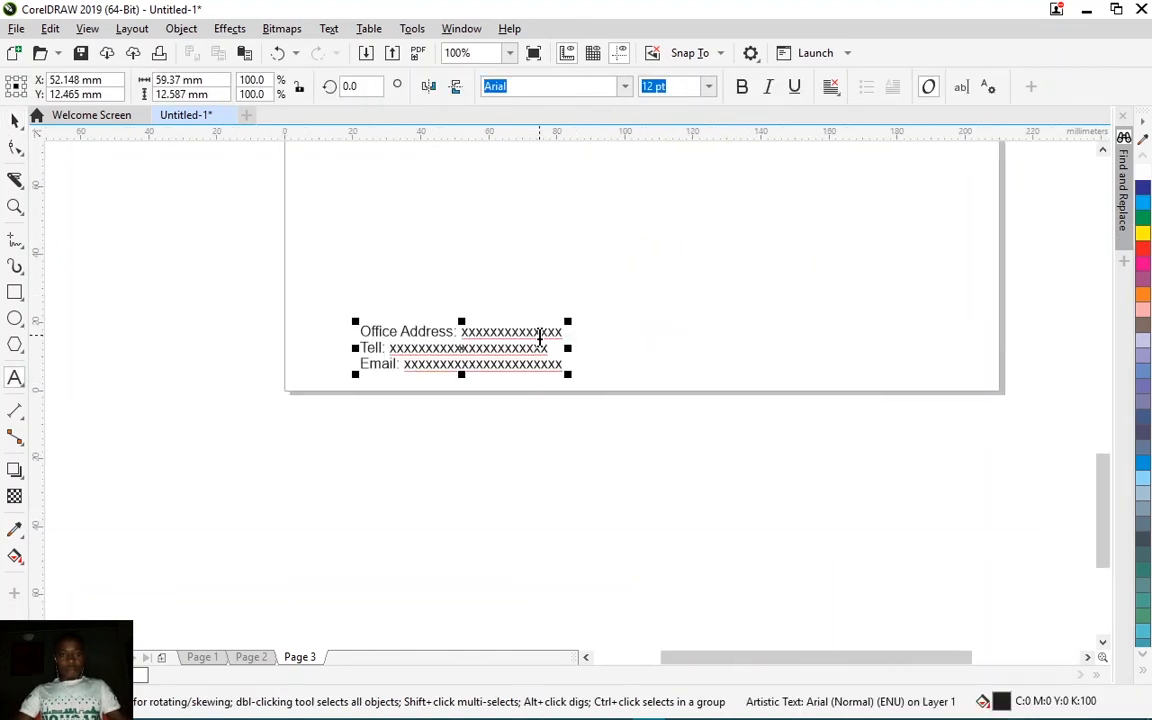
{"action": "left_click", "coordinate": [540, 337]}
{"action": "key", "text": "BackSpace"}
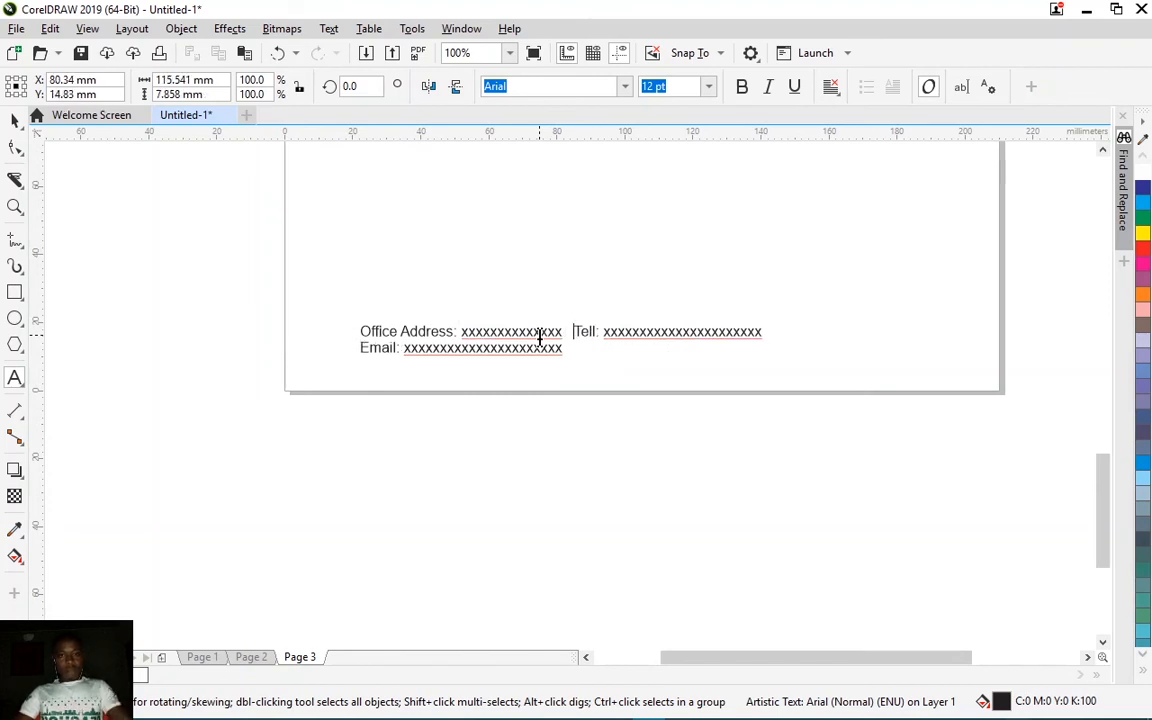
{"action": "left_click", "coordinate": [363, 352]}
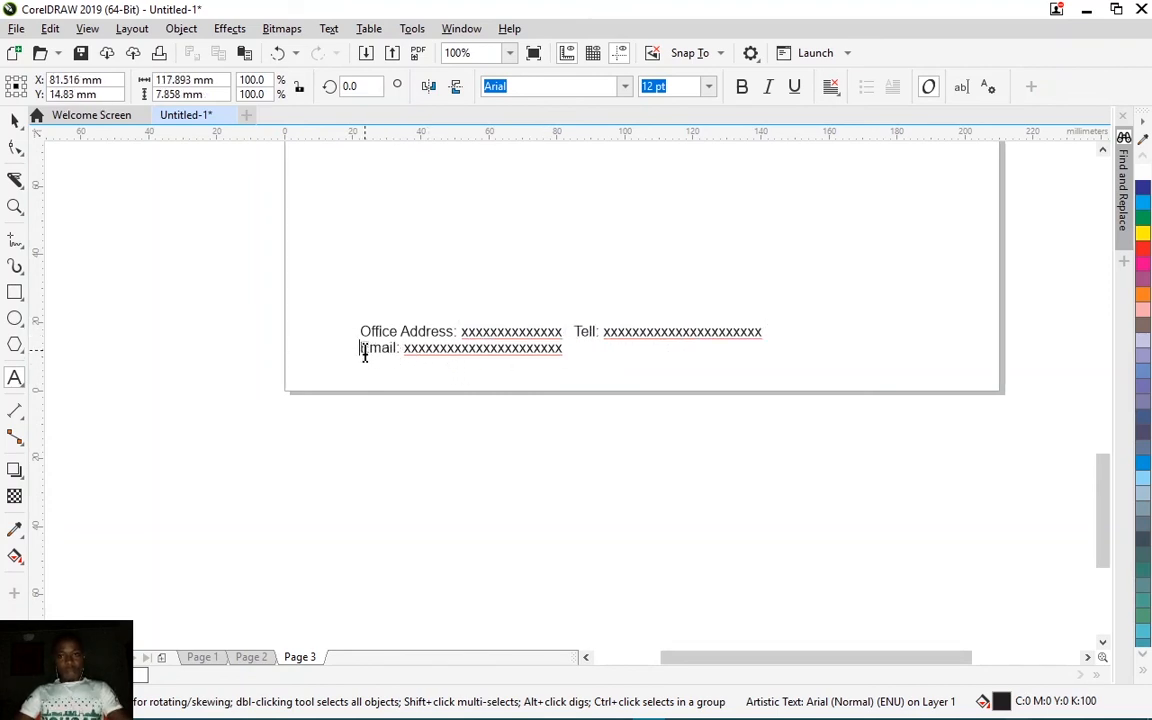
{"action": "key", "text": "BackSpace"}
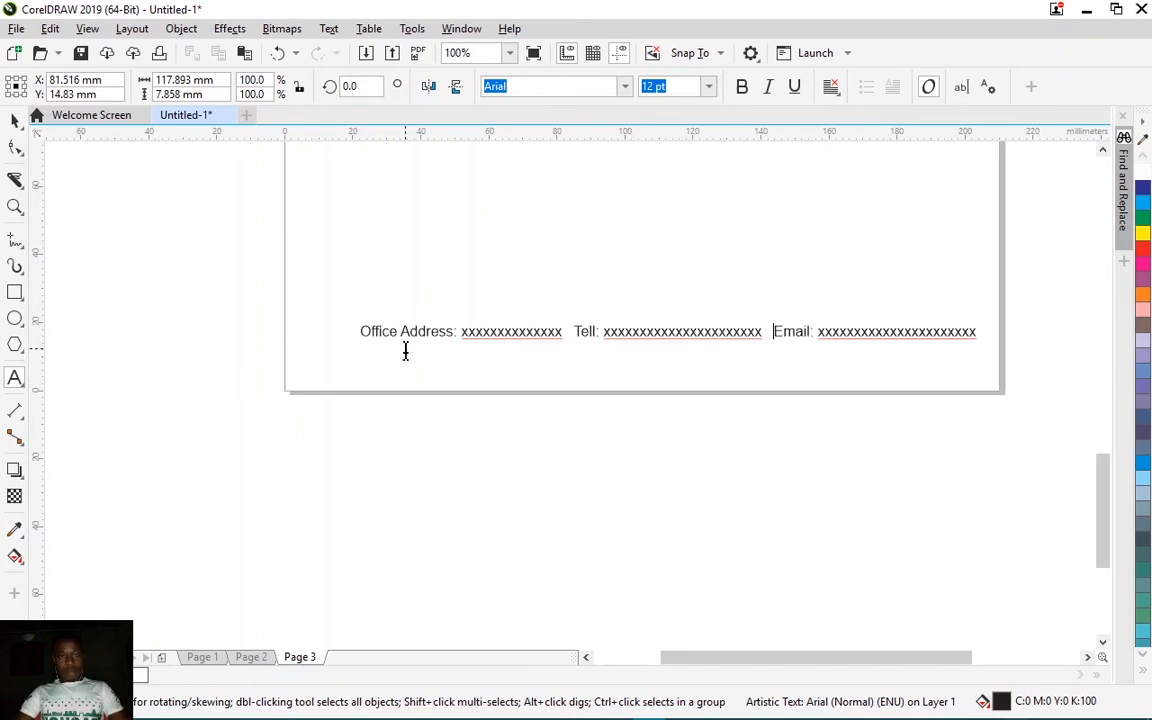
Step: Move the single-row contact details line down and slightly left, closer to the bottom edge of page 3
{"action": "key", "text": "ctrl+space"}
{"action": "left_click_drag", "start_coordinate": [588, 346], "coordinate": [565, 373]}
{"action": "left_click", "coordinate": [489, 483]}
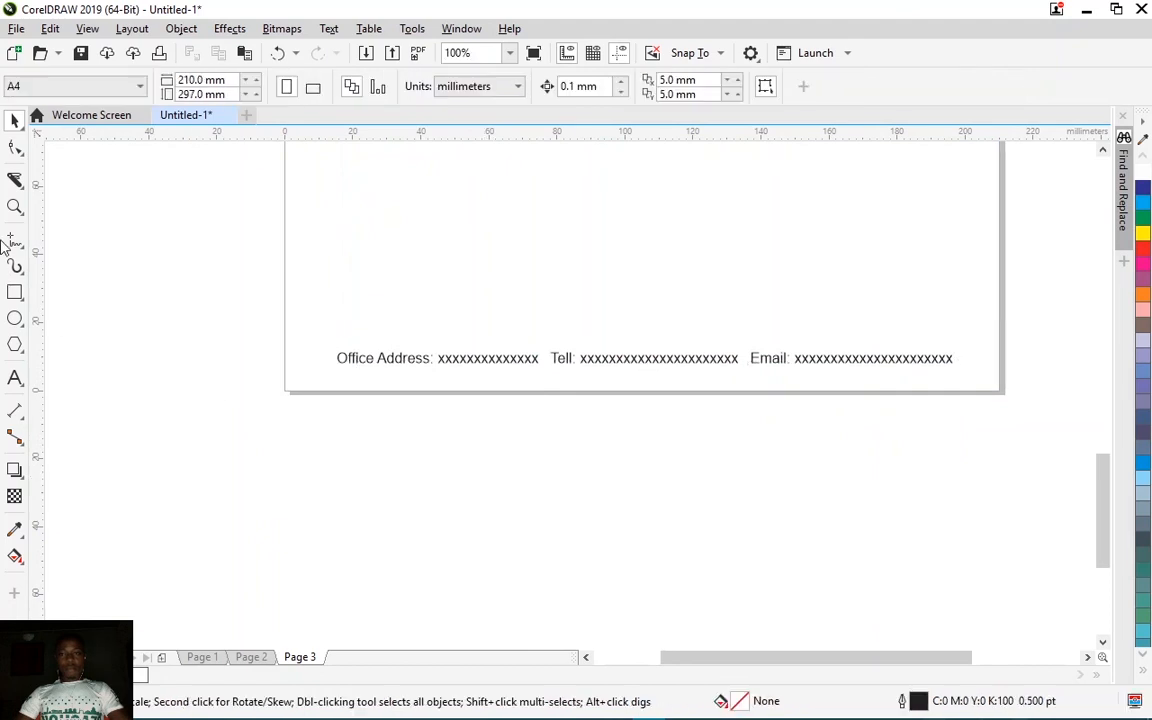
Step: Draw a thin rectangle 210 mm wide and about 0.8 mm high above the contact line, fill it dark green and remove its outline
{"action": "left_click", "coordinate": [15, 292]}
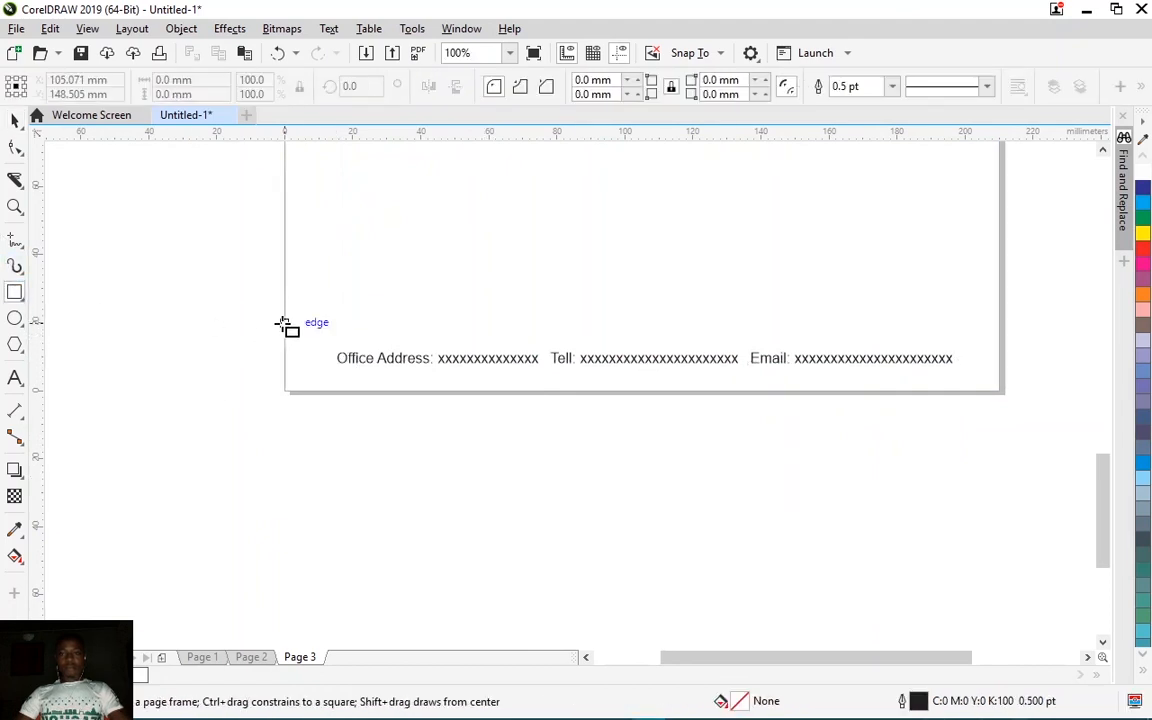
{"action": "left_click_drag", "start_coordinate": [285, 325], "coordinate": [998, 326]}
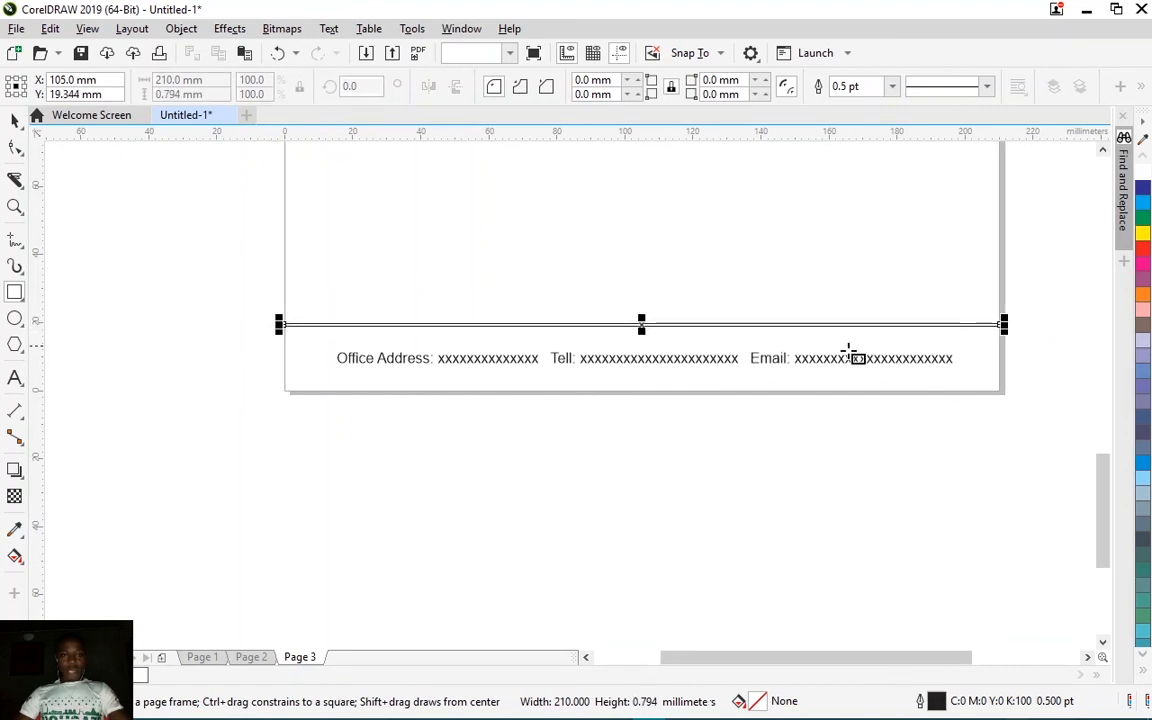
{"action": "left_click", "coordinate": [15, 120]}
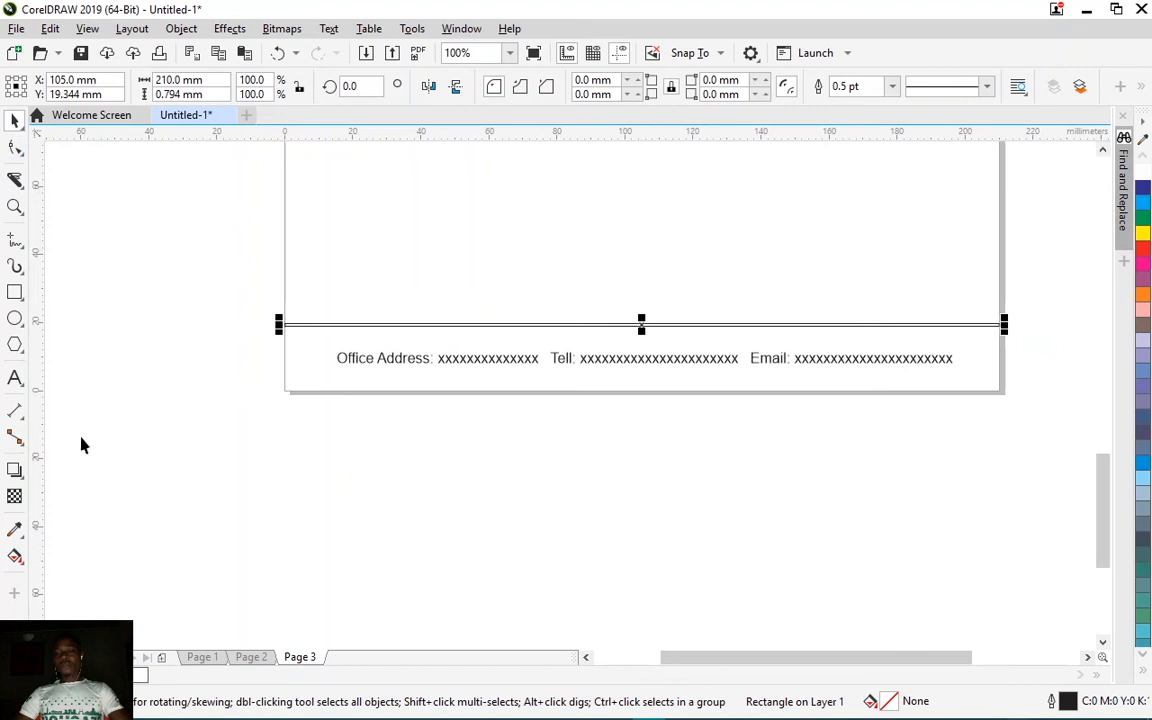
{"action": "left_click", "coordinate": [140, 675]}
{"action": "right_click", "coordinate": [83, 675]}
{"action": "left_click", "coordinate": [438, 467]}
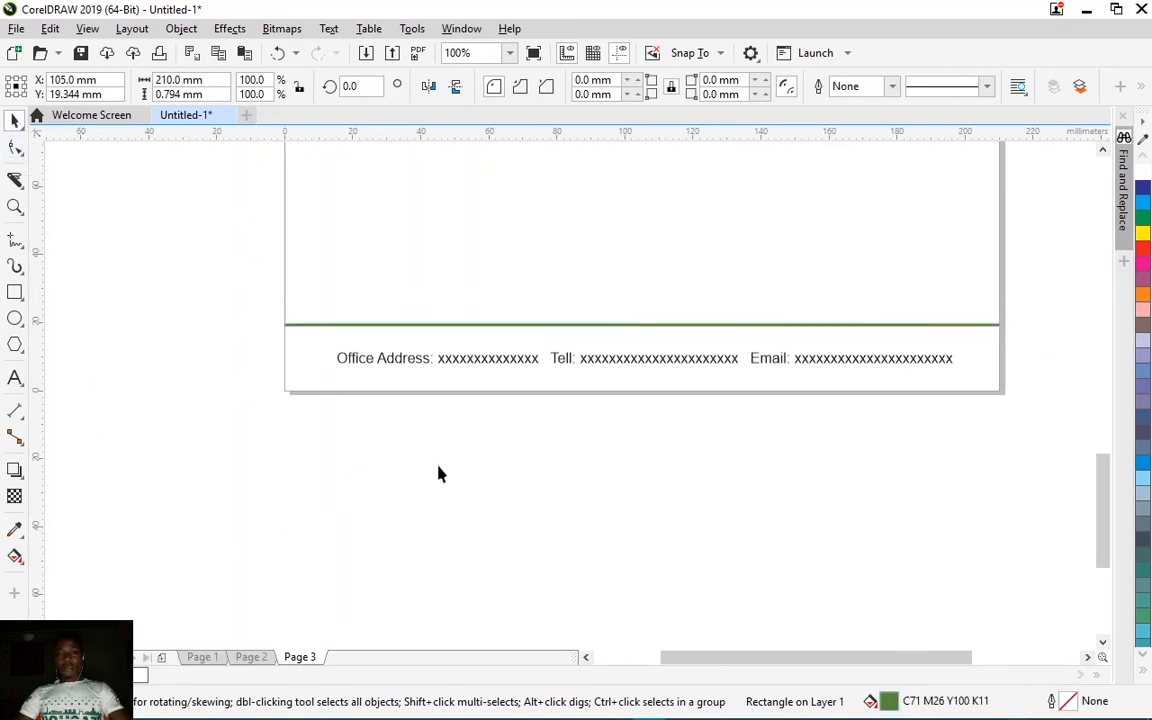
Step: Copy the green strip as a shorter one, about 56 mm long from the page's left edge, and fill it Chartreuse
{"action": "left_click", "coordinate": [958, 325]}
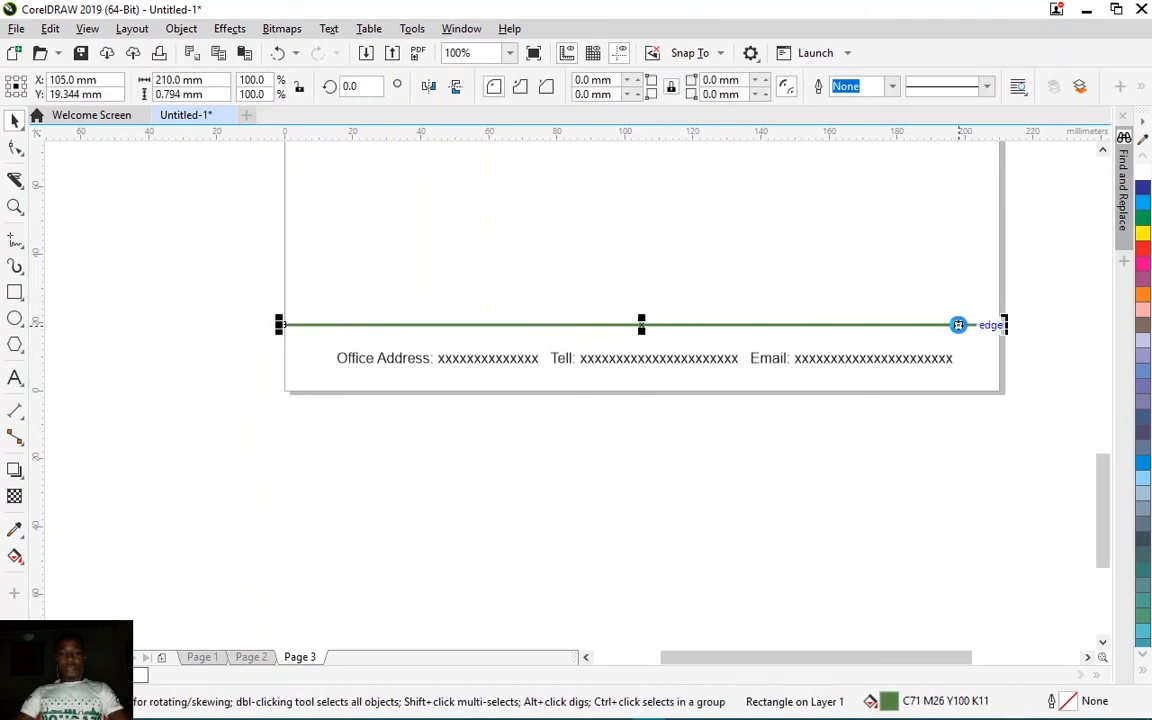
{"action": "left_click_drag", "start_coordinate": [1004, 325], "coordinate": [484, 314]}
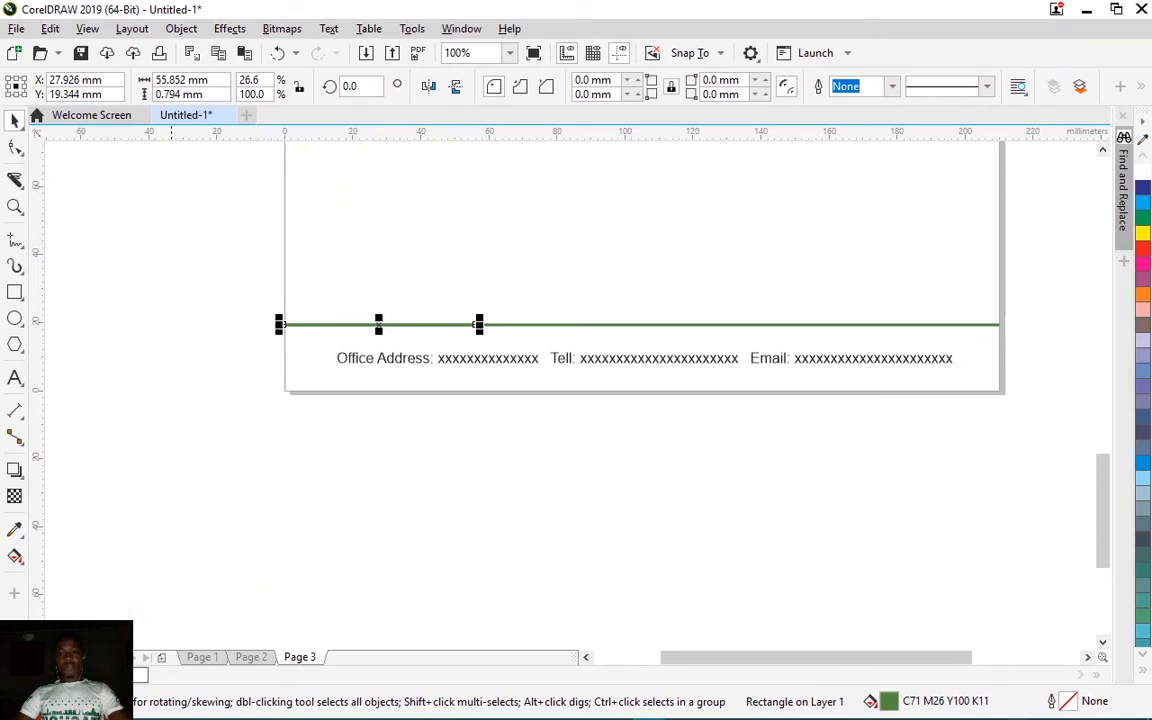
{"action": "left_click", "coordinate": [122, 675]}
{"action": "left_click", "coordinate": [165, 543]}
Step: Move both footer strips down together so they sit just above the contact details text
{"action": "left_click_drag", "start_coordinate": [146, 251], "coordinate": [1057, 357]}
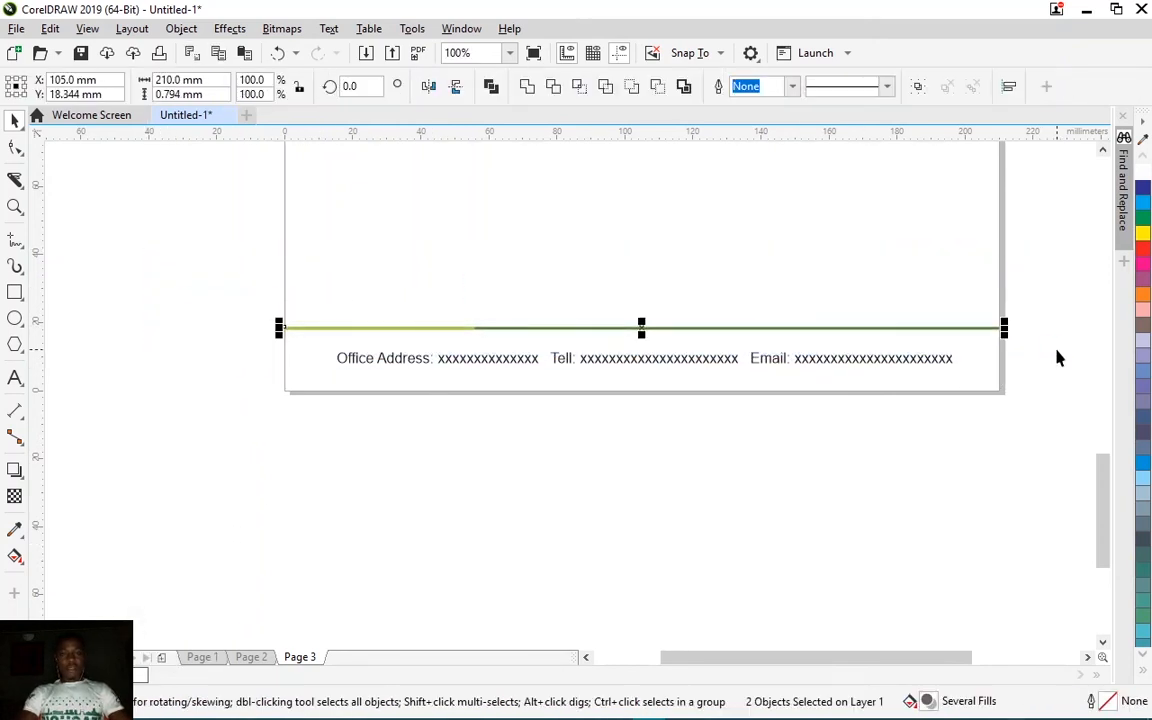
{"action": "key", "text": "Down"}
{"action": "key", "text": "Down"}
{"action": "key", "text": "Down"}
{"action": "key", "text": "Down"}
{"action": "left_click", "coordinate": [880, 525]}
{"action": "scroll", "coordinate": [488, 358], "scroll_direction": "up", "scroll_amount": 1}
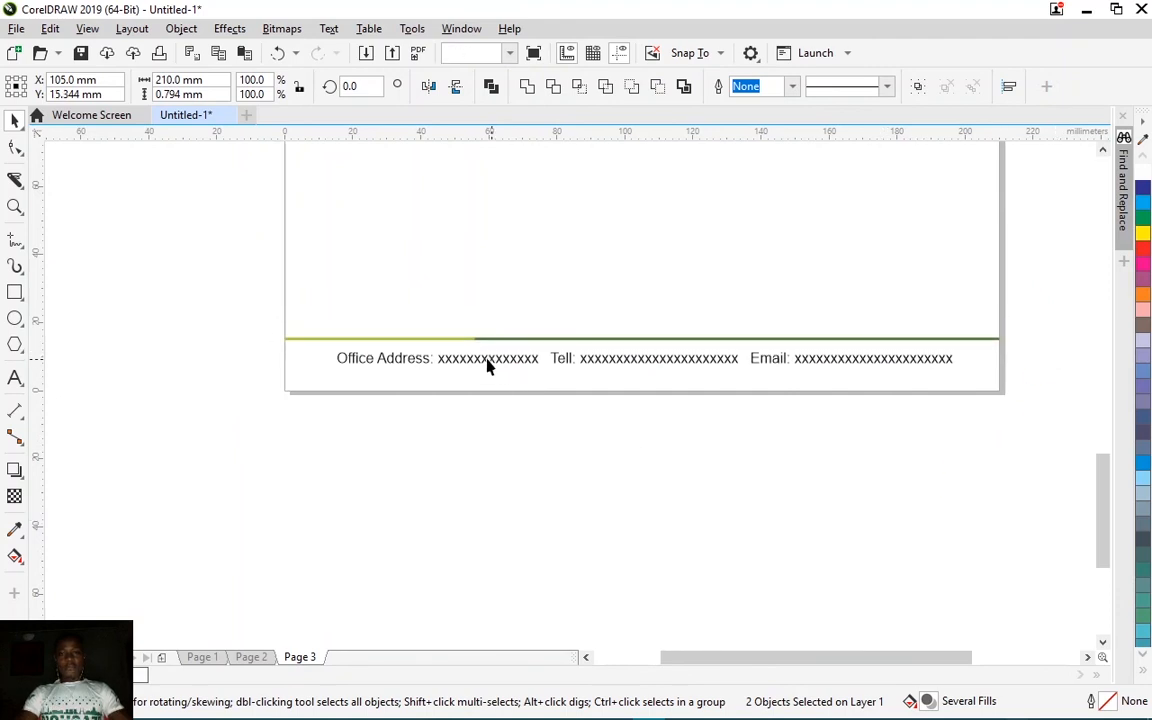
{"action": "left_click_drag", "start_coordinate": [455, 320], "coordinate": [465, 296]}
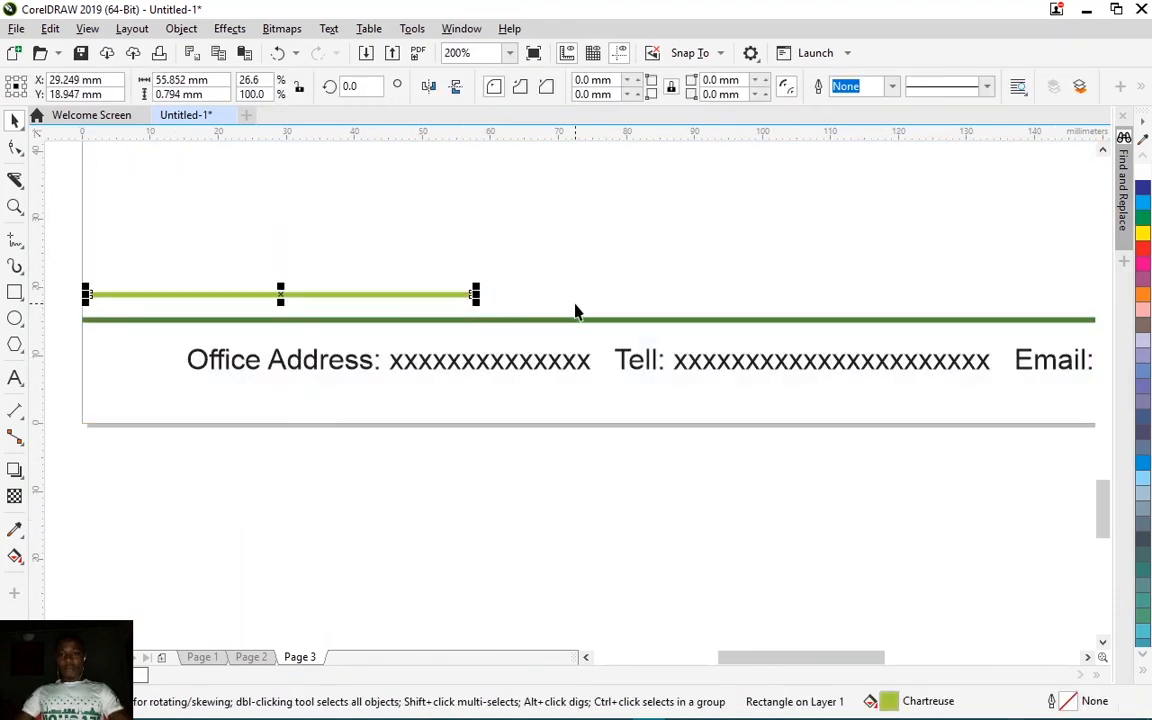
{"action": "key", "text": "ctrl+z"}
{"action": "left_click", "coordinate": [483, 540]}
{"action": "scroll", "coordinate": [314, 365], "scroll_direction": "down", "scroll_amount": 1}
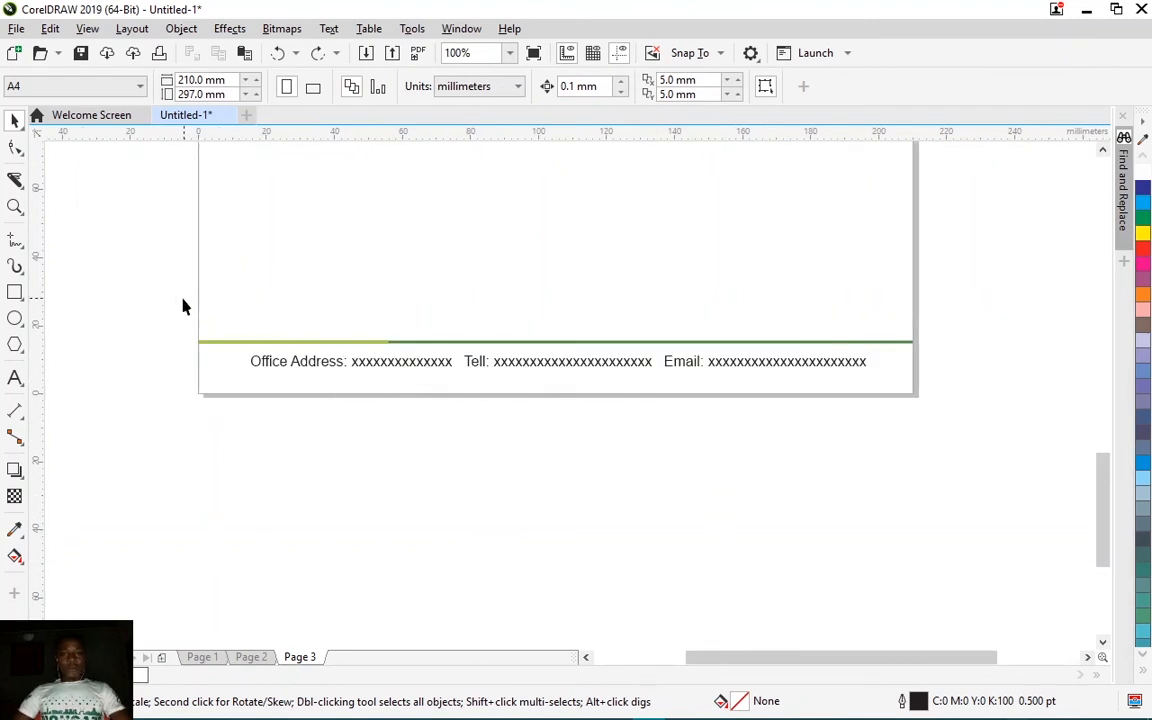
Step: Shift the two footer strips and the contact details line together slightly down toward the bottom of the page
{"action": "left_click_drag", "start_coordinate": [1068, 491], "coordinate": [1069, 491]}
{"action": "key", "text": "Down"}
{"action": "key", "text": "Down"}
{"action": "key", "text": "Down"}
{"action": "key", "text": "Down"}
{"action": "key", "text": "Down"}
{"action": "key", "text": "Down"}
{"action": "key", "text": "Down"}
{"action": "key", "text": "Down"}
{"action": "key", "text": "Down"}
{"action": "key", "text": "Down"}
{"action": "key", "text": "Down"}
{"action": "key", "text": "Down"}
{"action": "key", "text": "Down"}
{"action": "key", "text": "Down"}
{"action": "key", "text": "Down"}
{"action": "key", "text": "Down"}
{"action": "key", "text": "Down"}
{"action": "key", "text": "Down"}
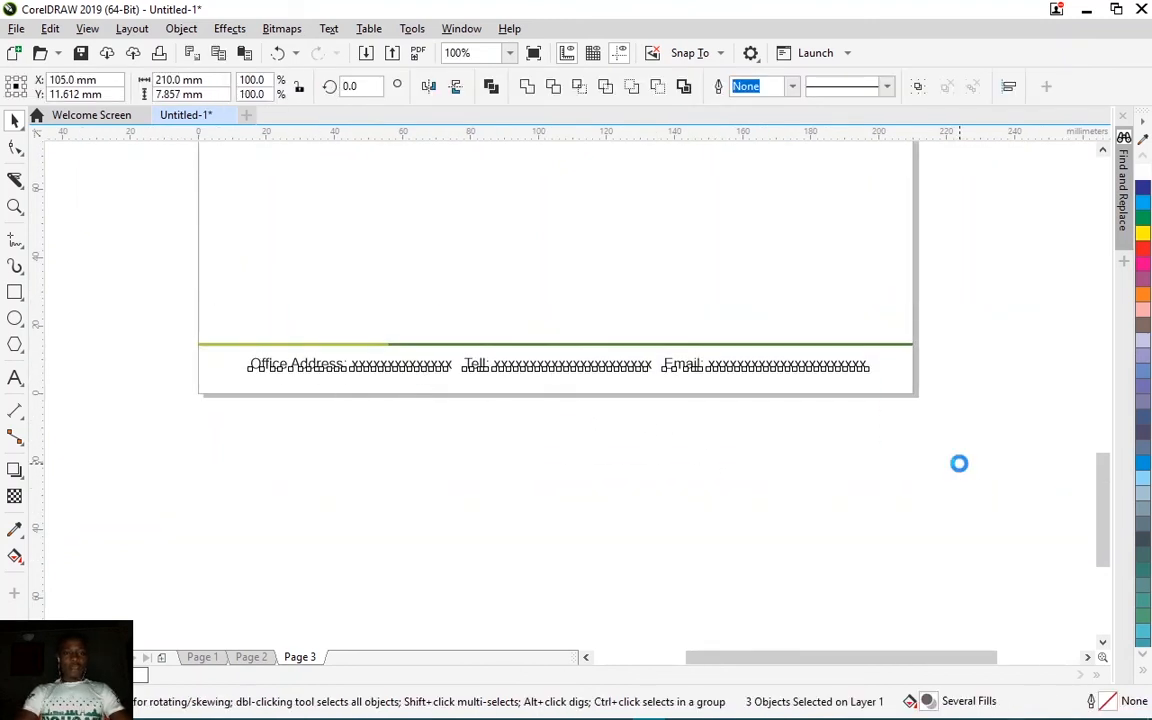
{"action": "left_click", "coordinate": [965, 466]}
Step: Fit the whole page in view and review the letterhead layouts on pages 1 to 3 in full-screen preview
{"action": "key", "text": "shift+F4"}
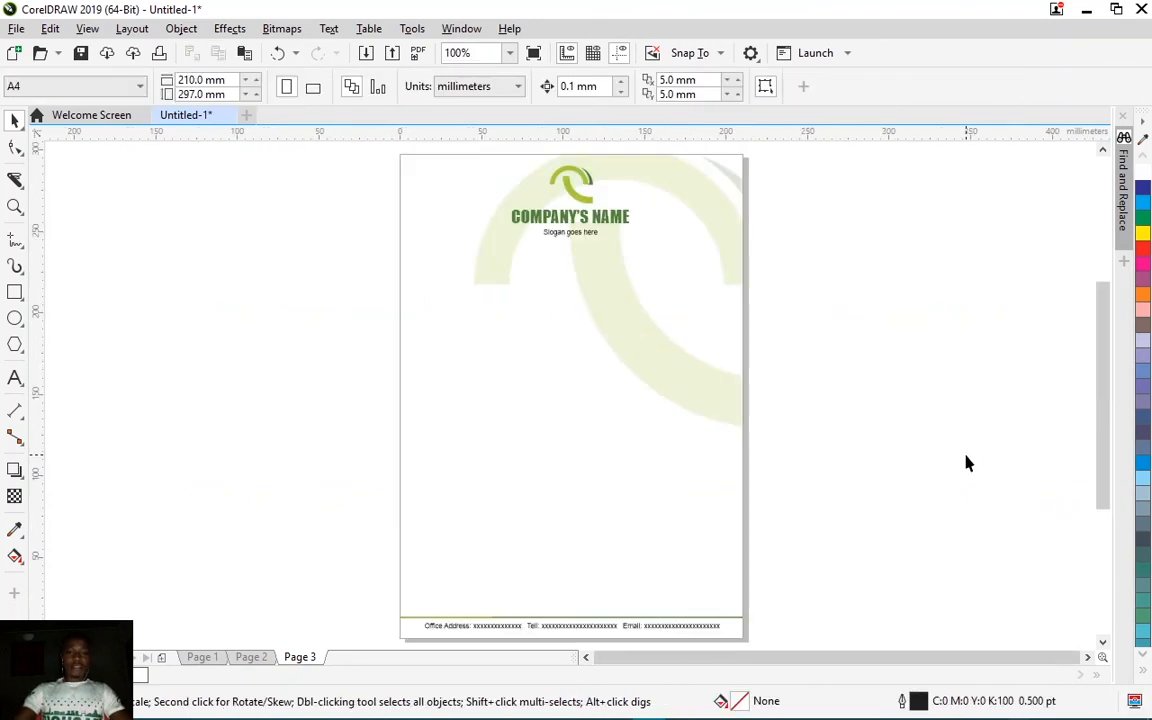
{"action": "left_click", "coordinate": [203, 659]}
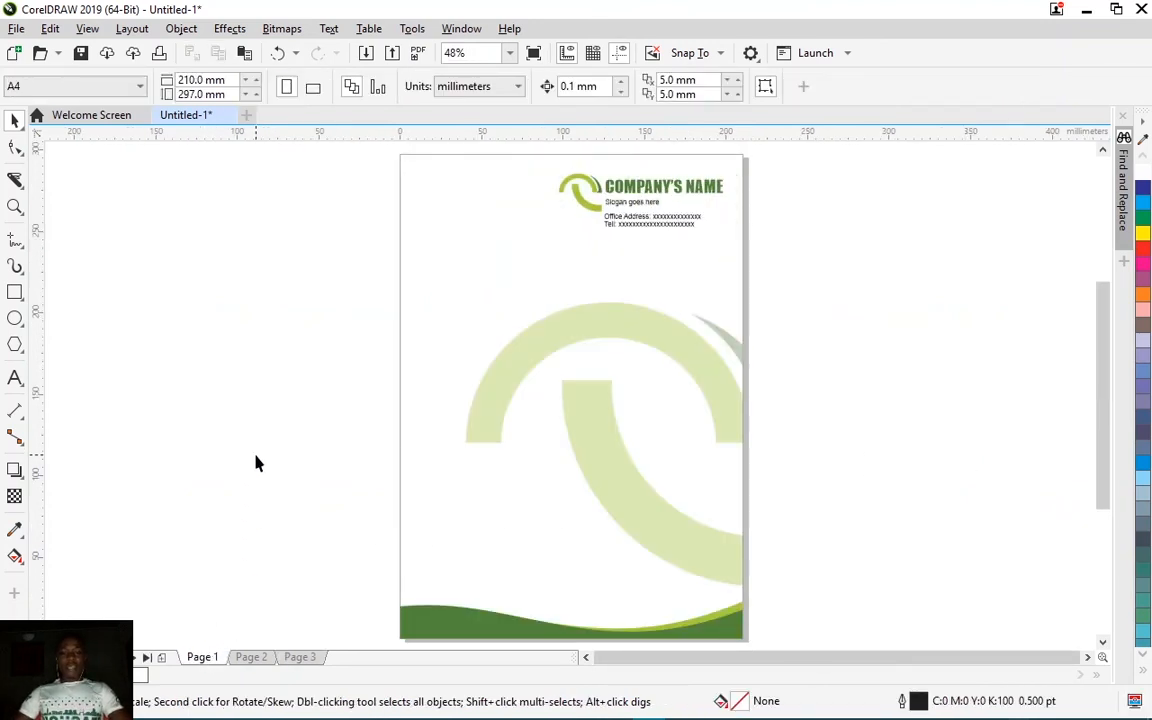
{"action": "key", "text": "F9"}
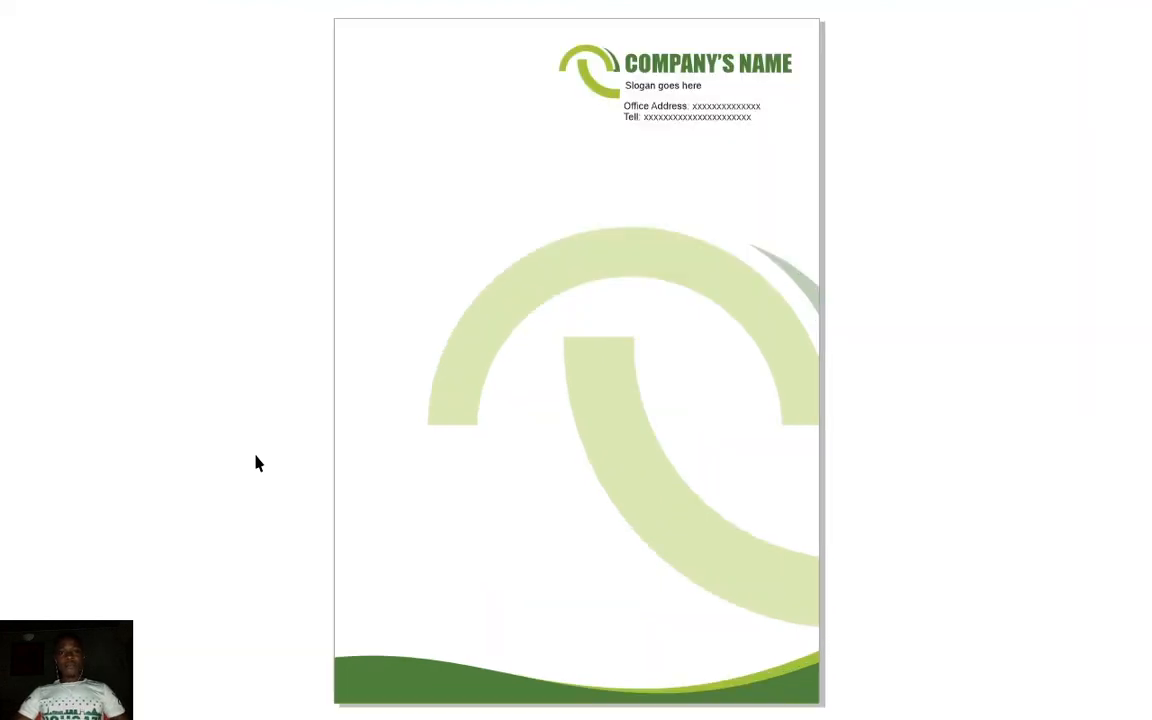
{"action": "key", "text": "Page_Down"}
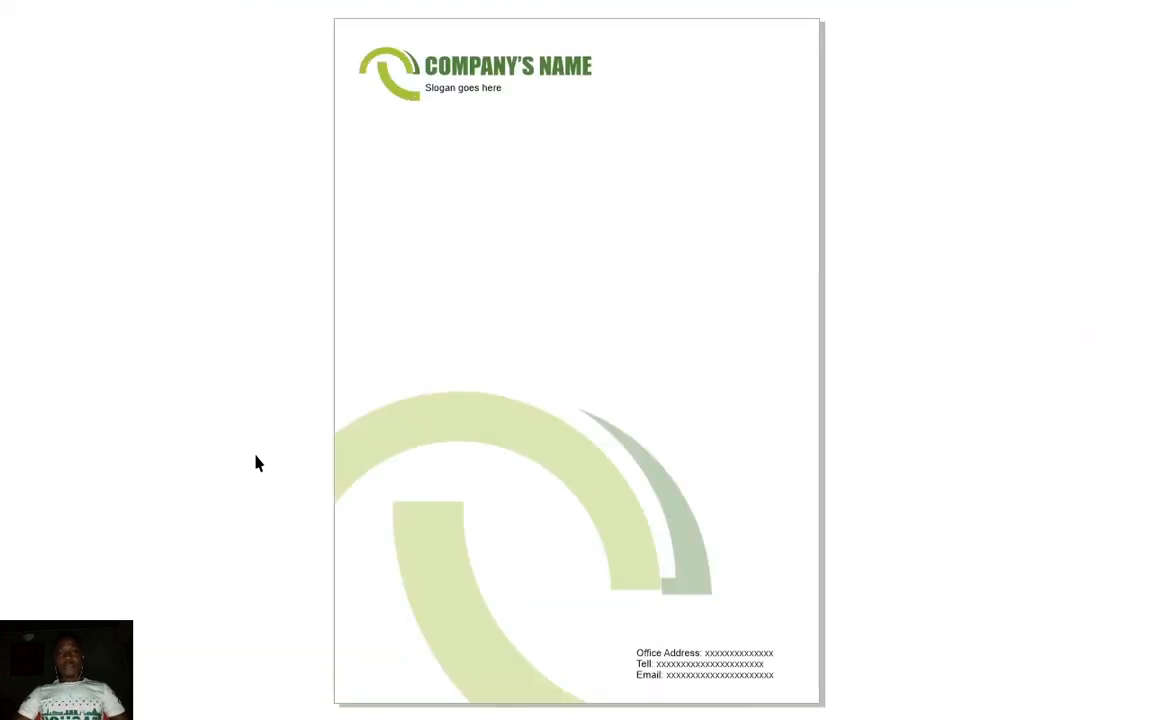
{"action": "key", "text": "Page_Down"}
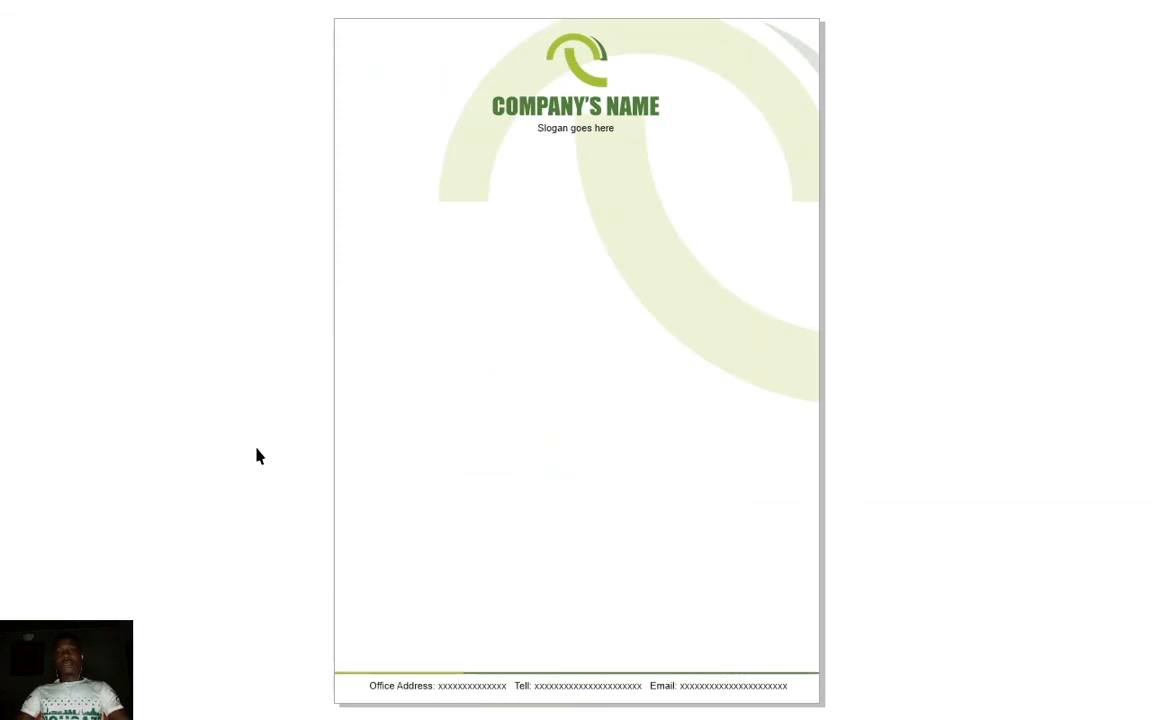
{"action": "key", "text": "Escape"}
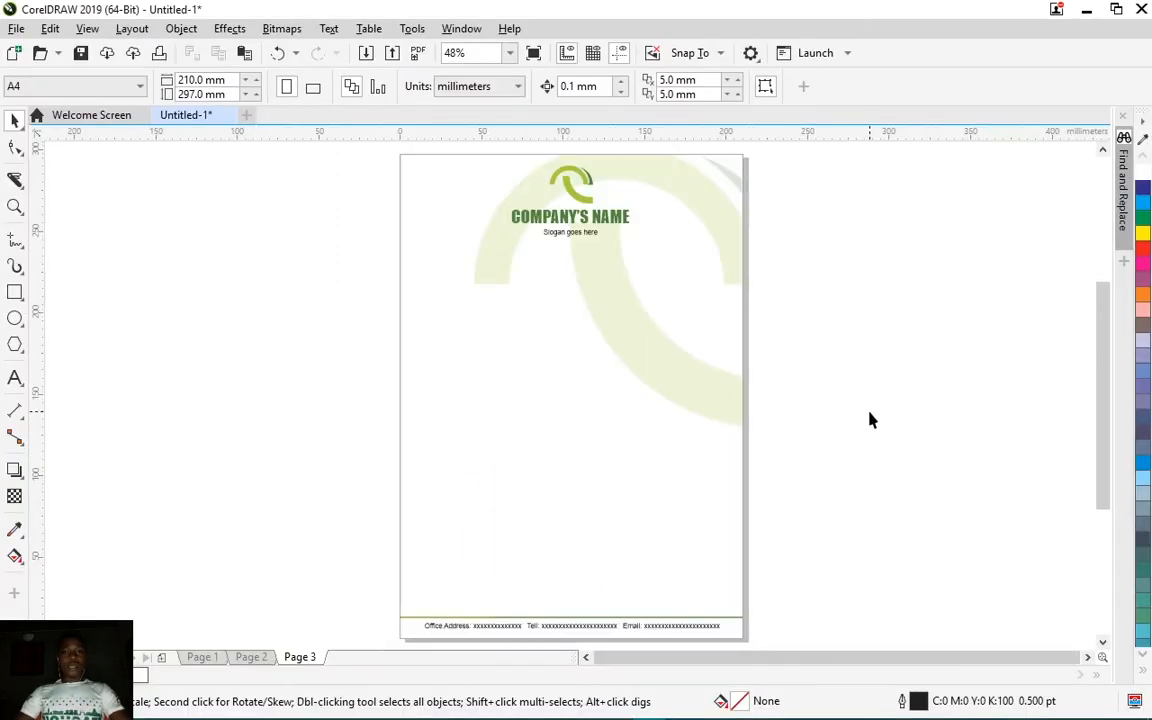